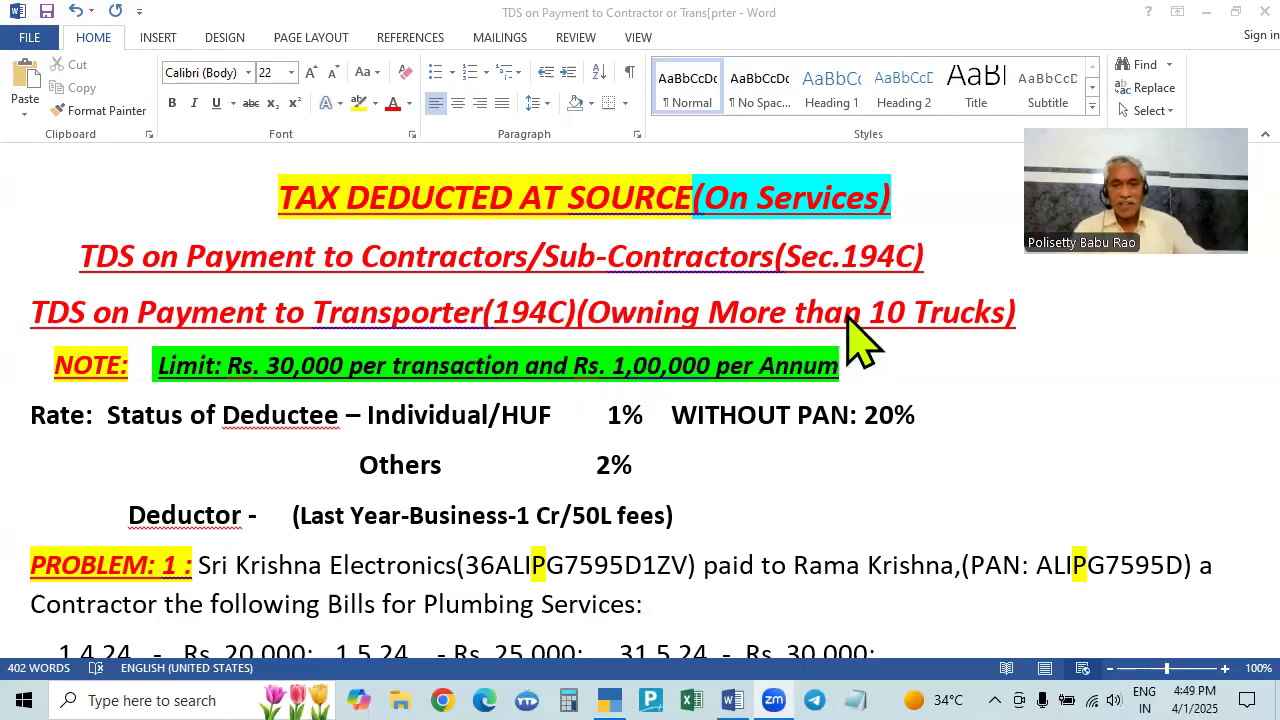
- Scroll through the TDS problem document and bring the Word window into focus
{"action": "scroll", "coordinate": [567, 390], "scroll_direction": "down", "scroll_amount": 2}
{"action": "scroll", "coordinate": [567, 400], "scroll_direction": "up", "scroll_amount": 2}
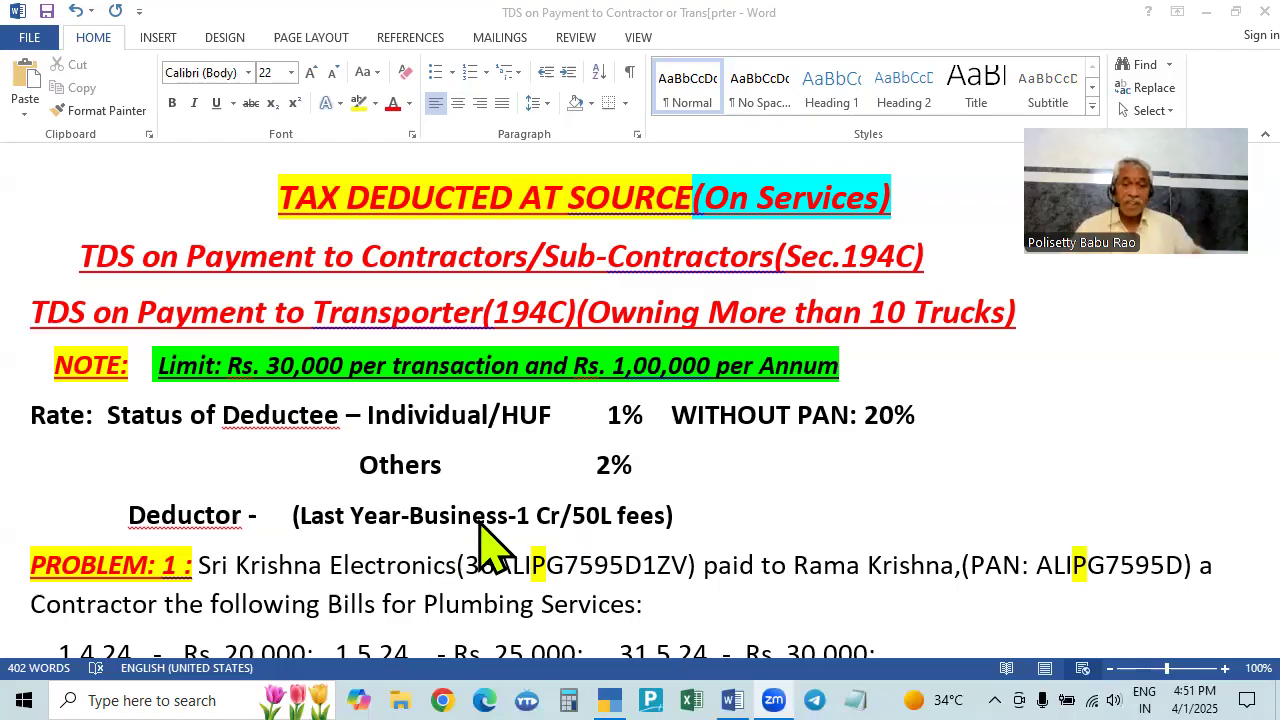
{"action": "scroll", "coordinate": [483, 545], "scroll_direction": "down", "scroll_amount": 2}
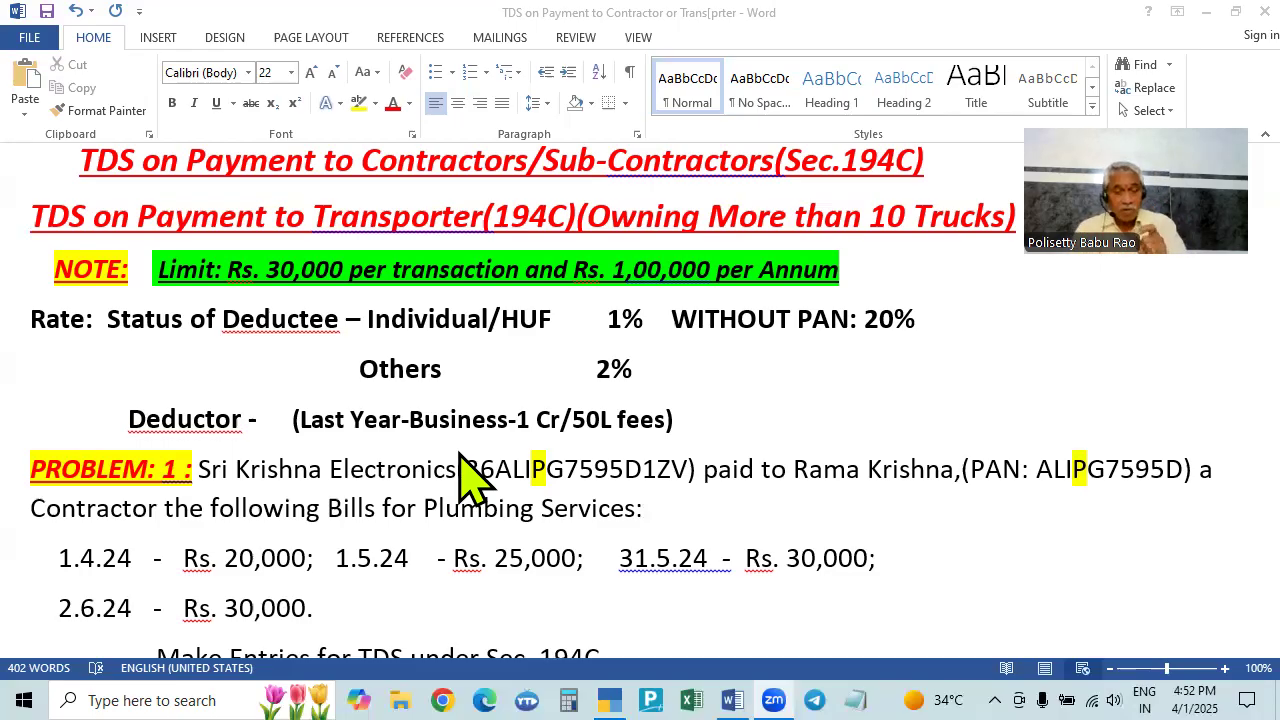
{"action": "left_click", "coordinate": [555, 369]}
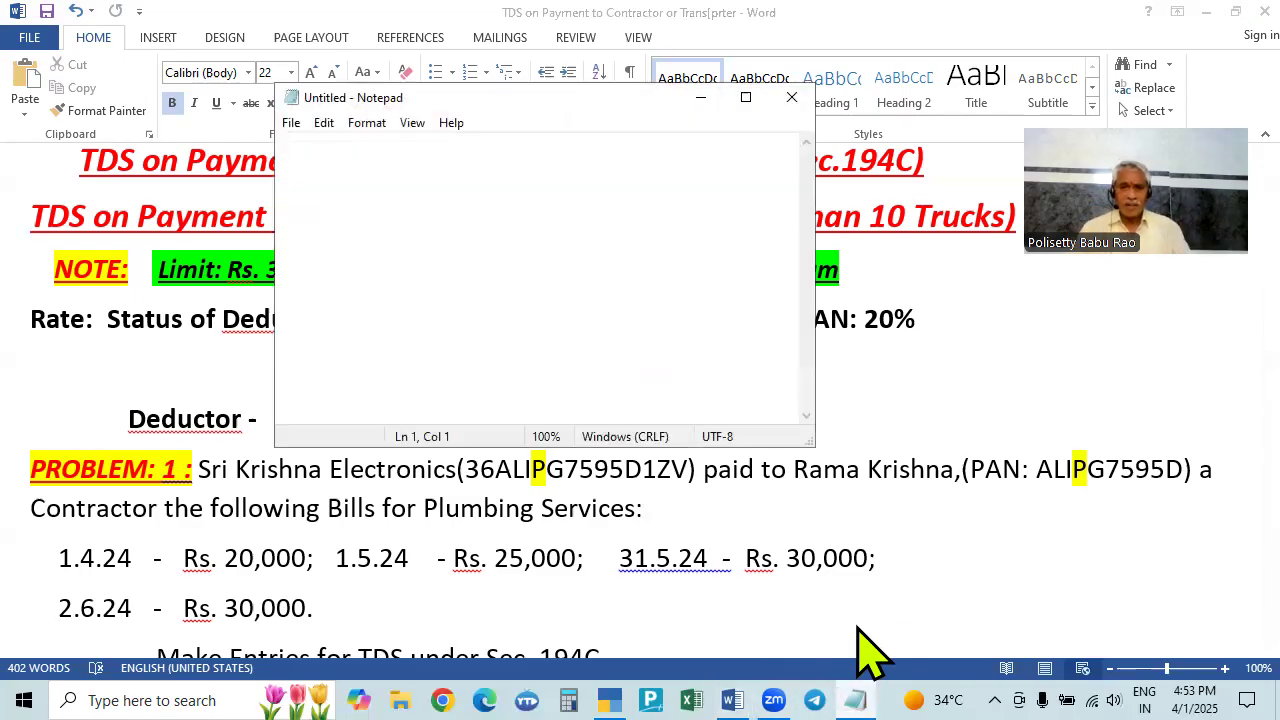
- Add blank lines and enter the sample text abcde12341 in the Notepad note, then return to Word
{"action": "key", "text": "Return"}
{"action": "key", "text": "Return"}
{"action": "type", "text": "abcde"}
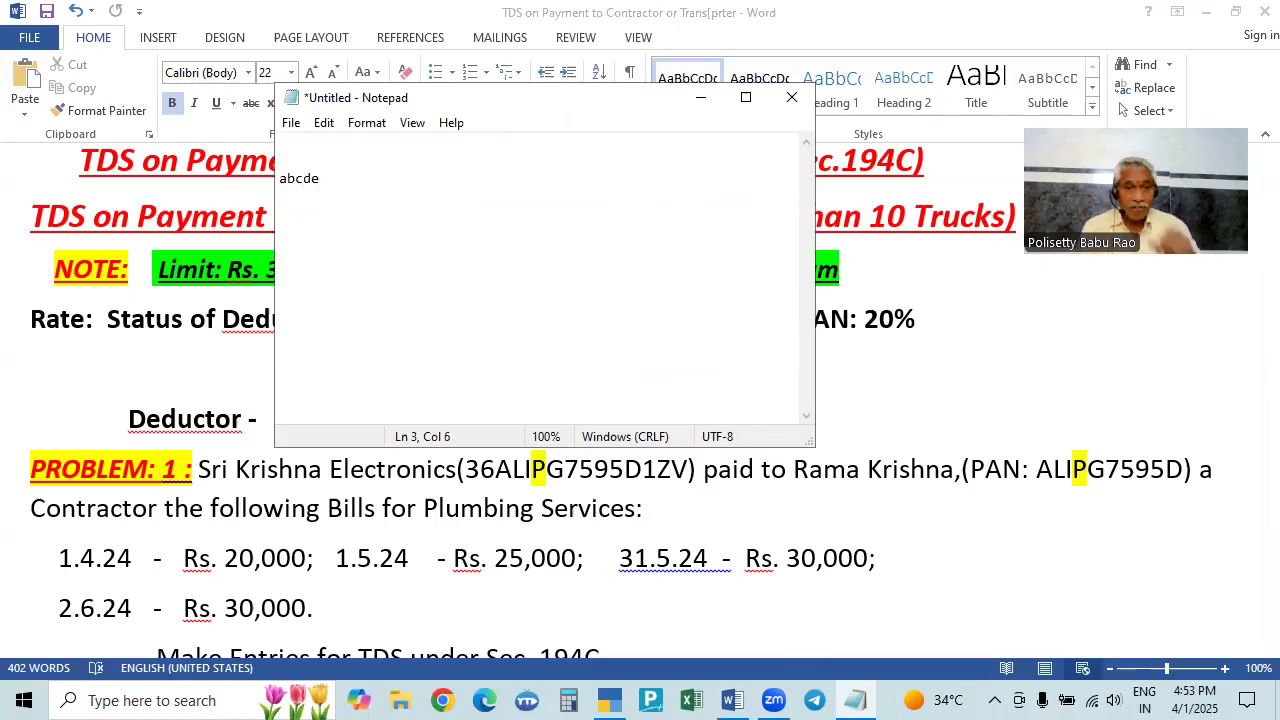
{"action": "type", "text": "1234"}
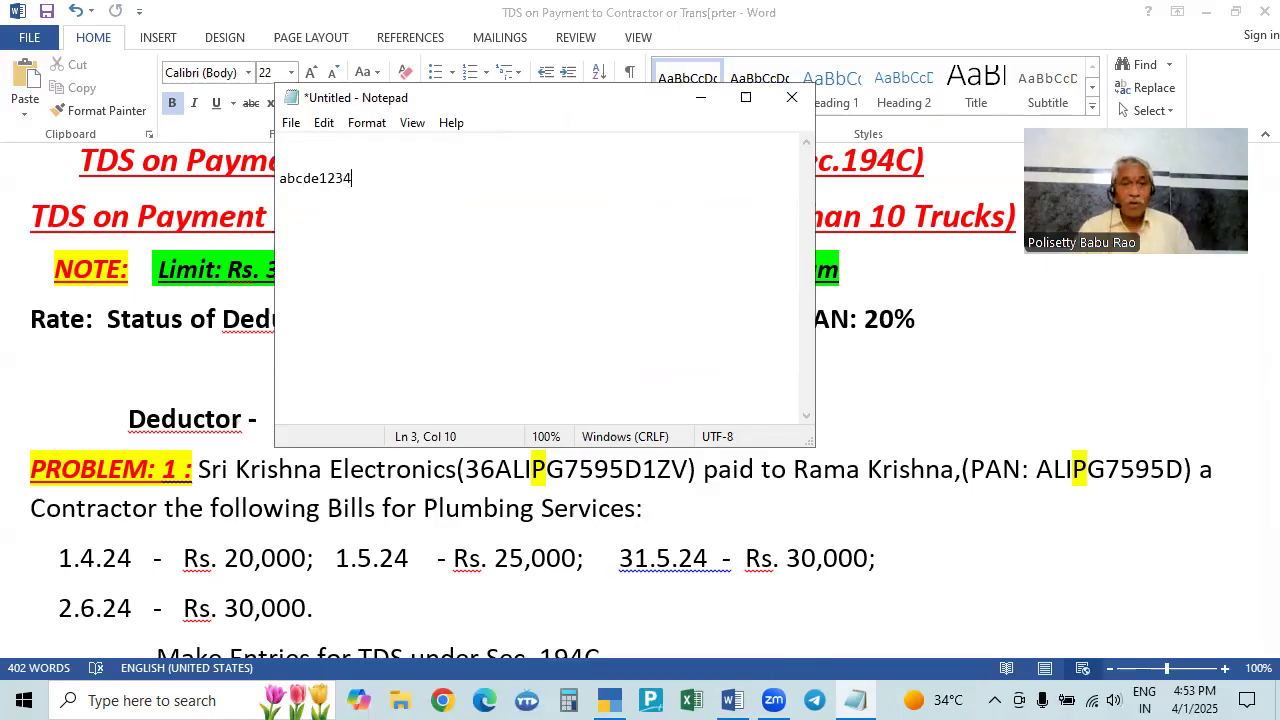
{"action": "type", "text": "1"}
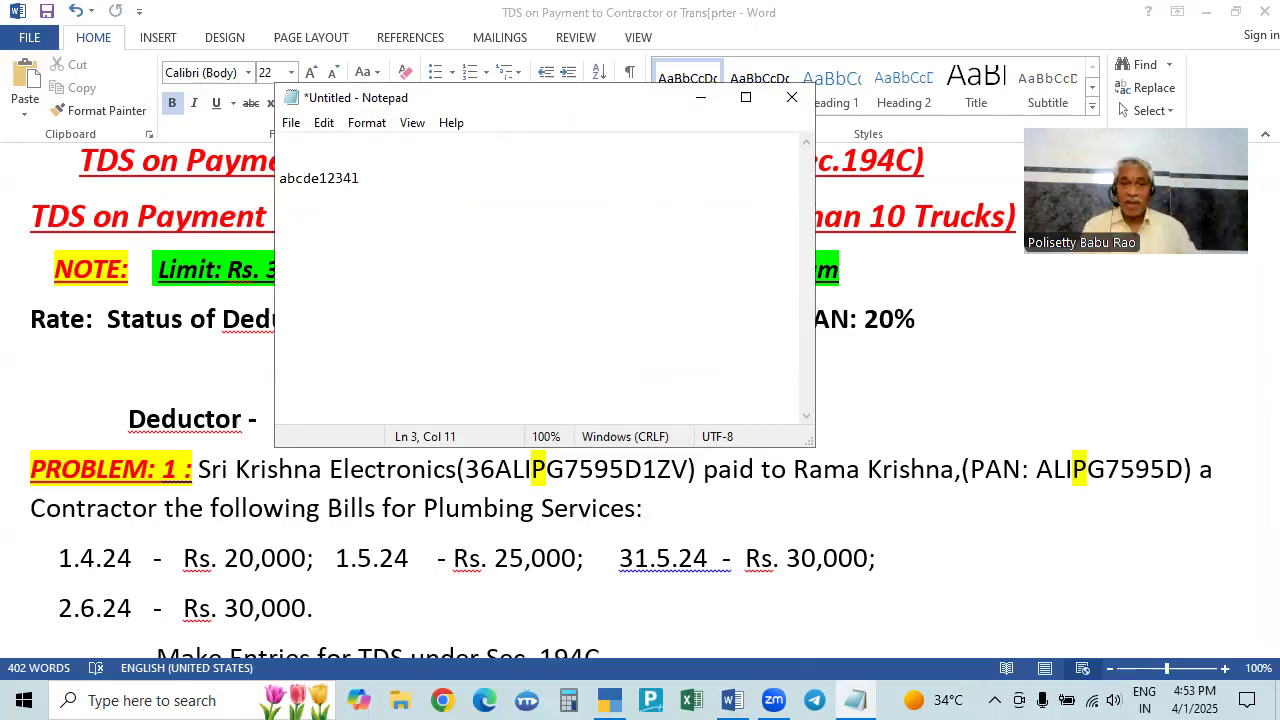
{"action": "left_click", "coordinate": [491, 623]}
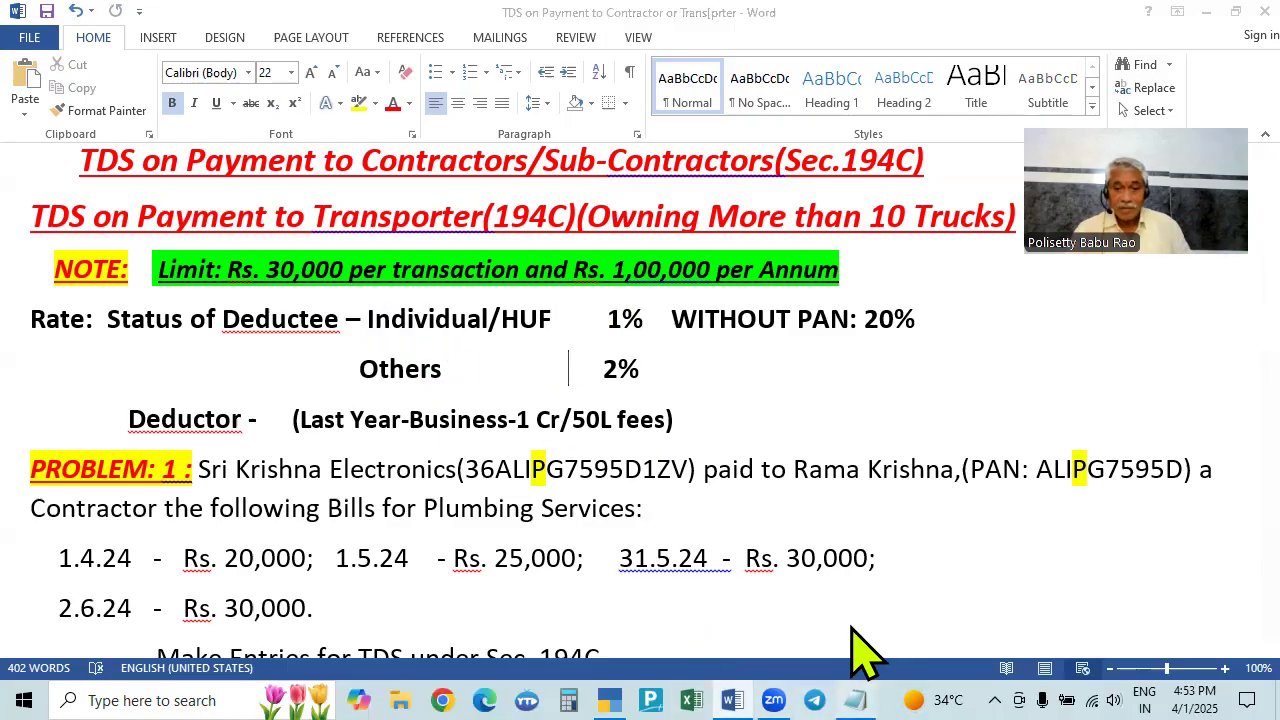
- Switch between Notepad and Word, selecting and then deselecting the 20% without-PAN rate
{"action": "left_click", "coordinate": [855, 700]}
{"action": "left_click", "coordinate": [890, 418]}
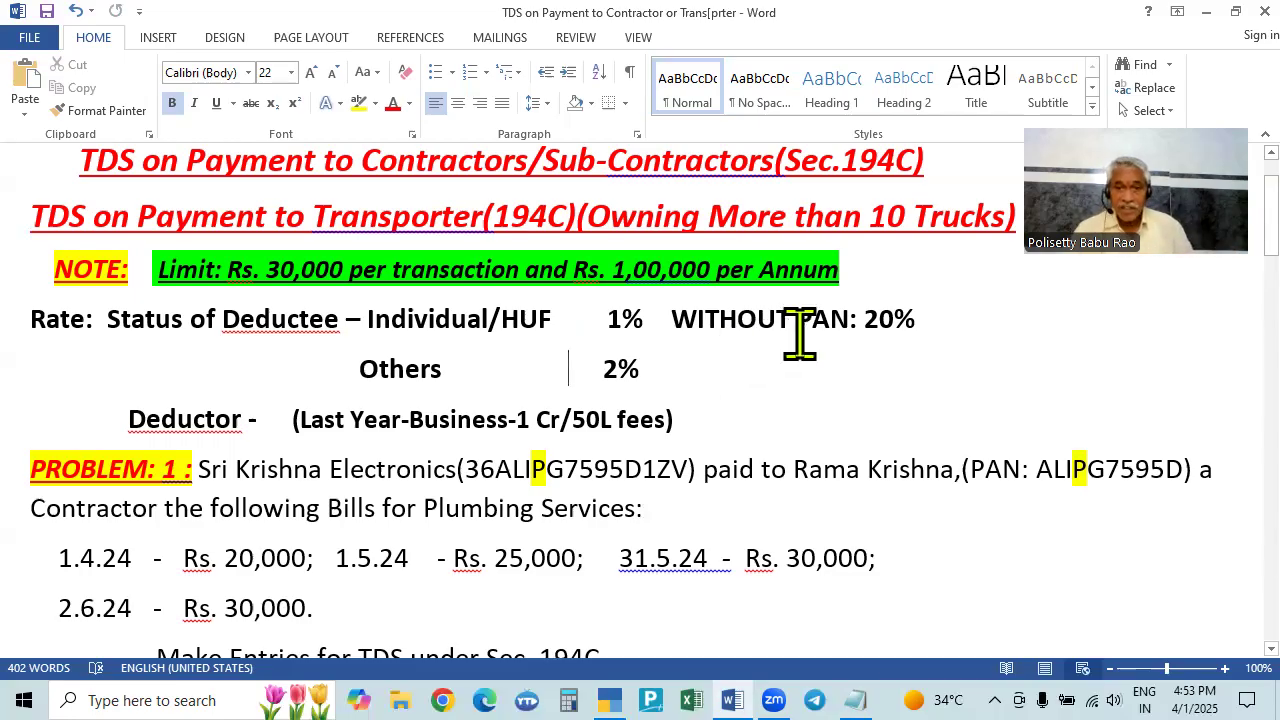
{"action": "left_click_drag", "start_coordinate": [865, 316], "coordinate": [925, 318]}
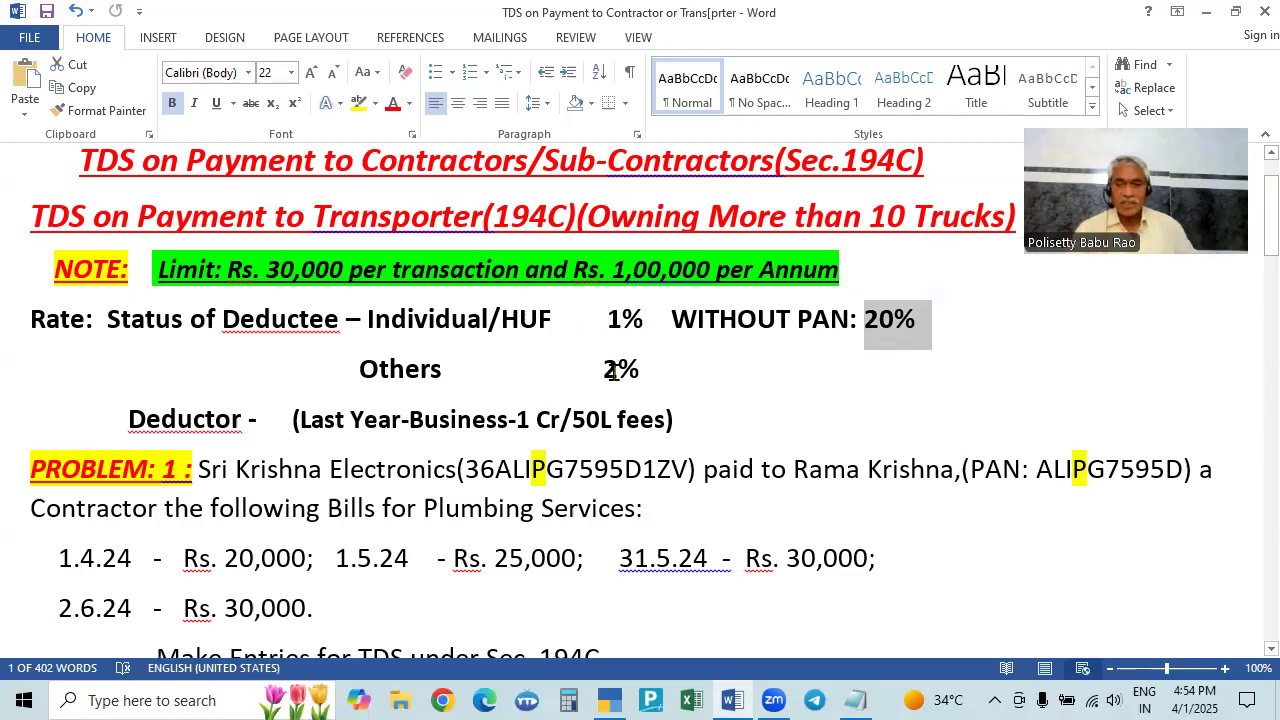
{"action": "left_click", "coordinate": [690, 420]}
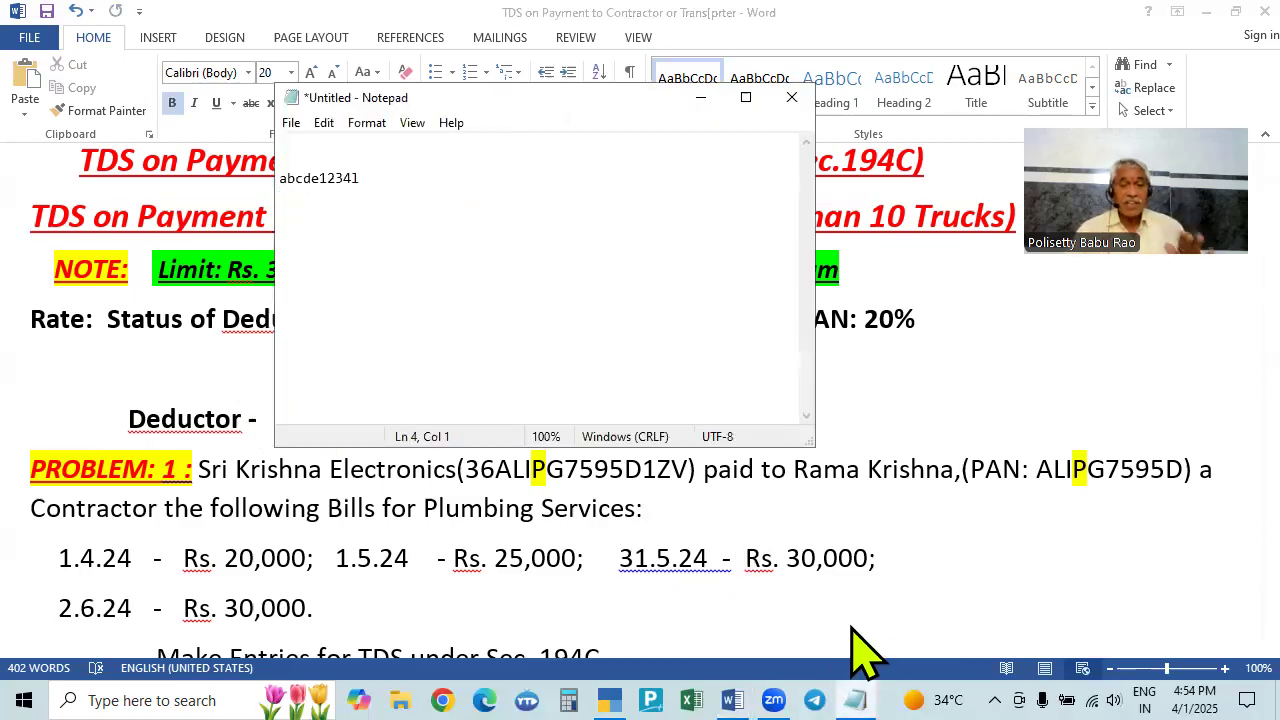
- Minimize and restore the Notepad note, then add a blank line below abcde12341
{"action": "left_click", "coordinate": [855, 699]}
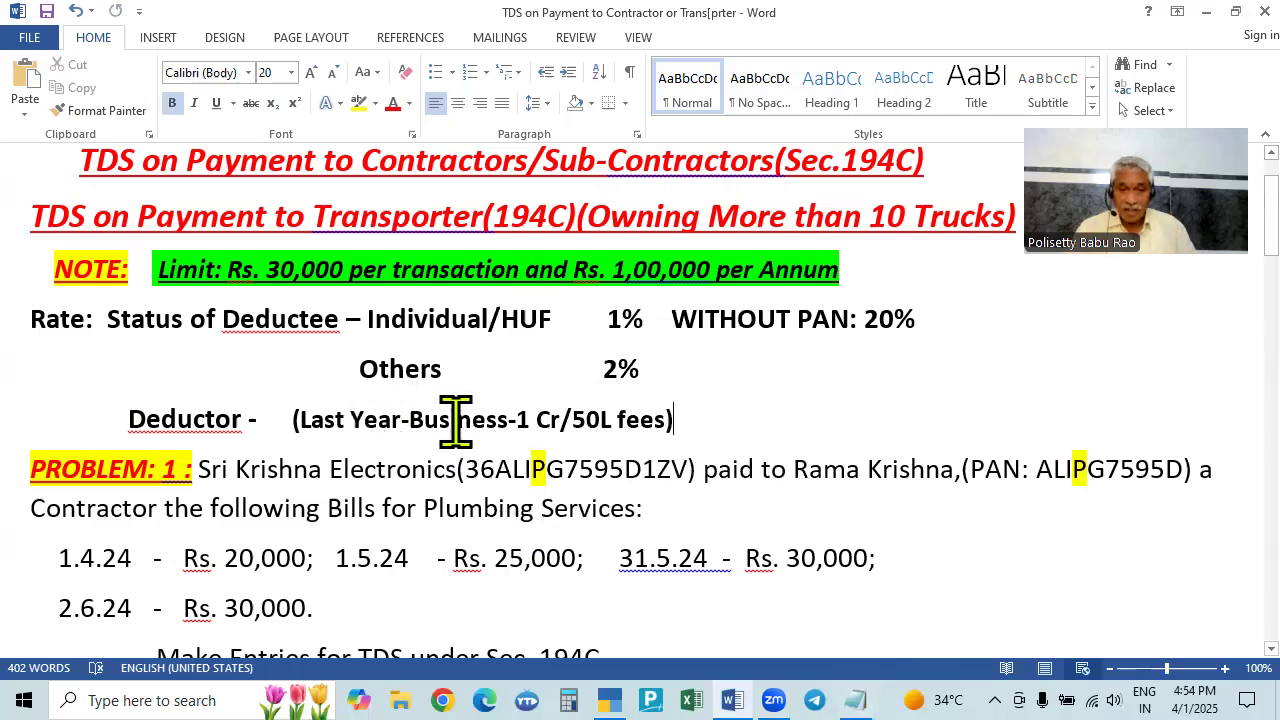
{"action": "left_click", "coordinate": [855, 699]}
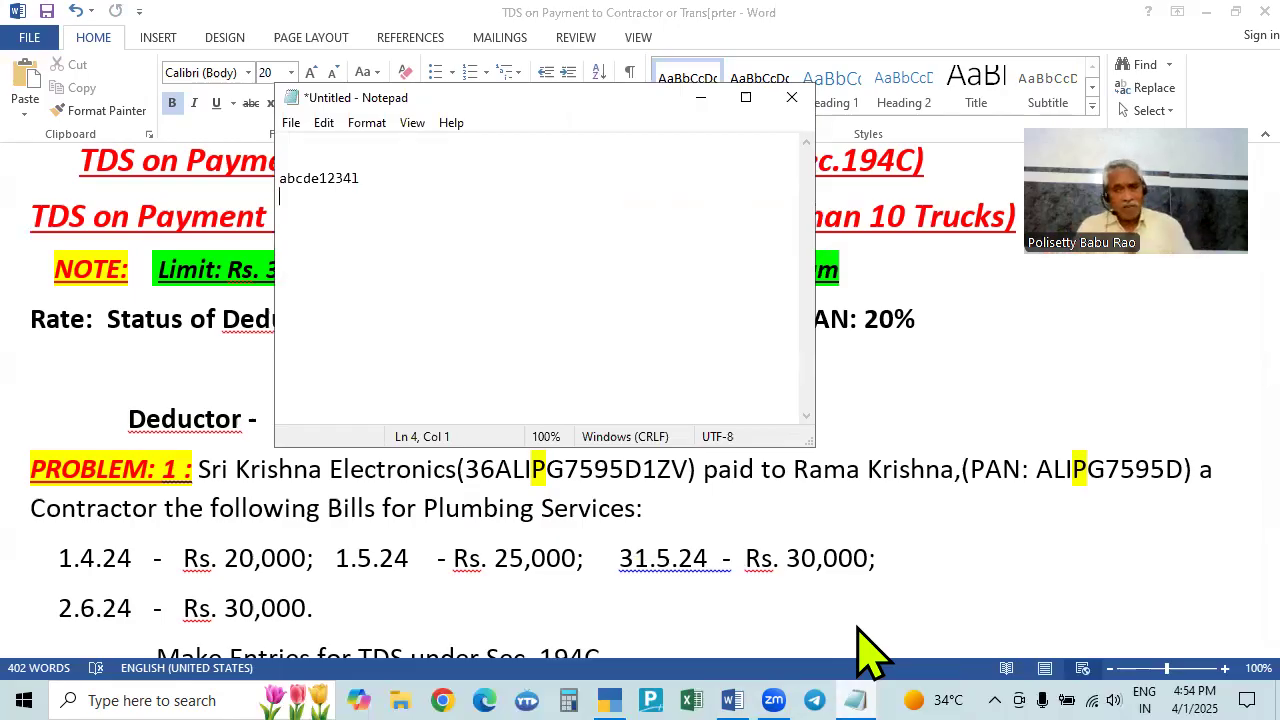
{"action": "key", "text": "Return"}
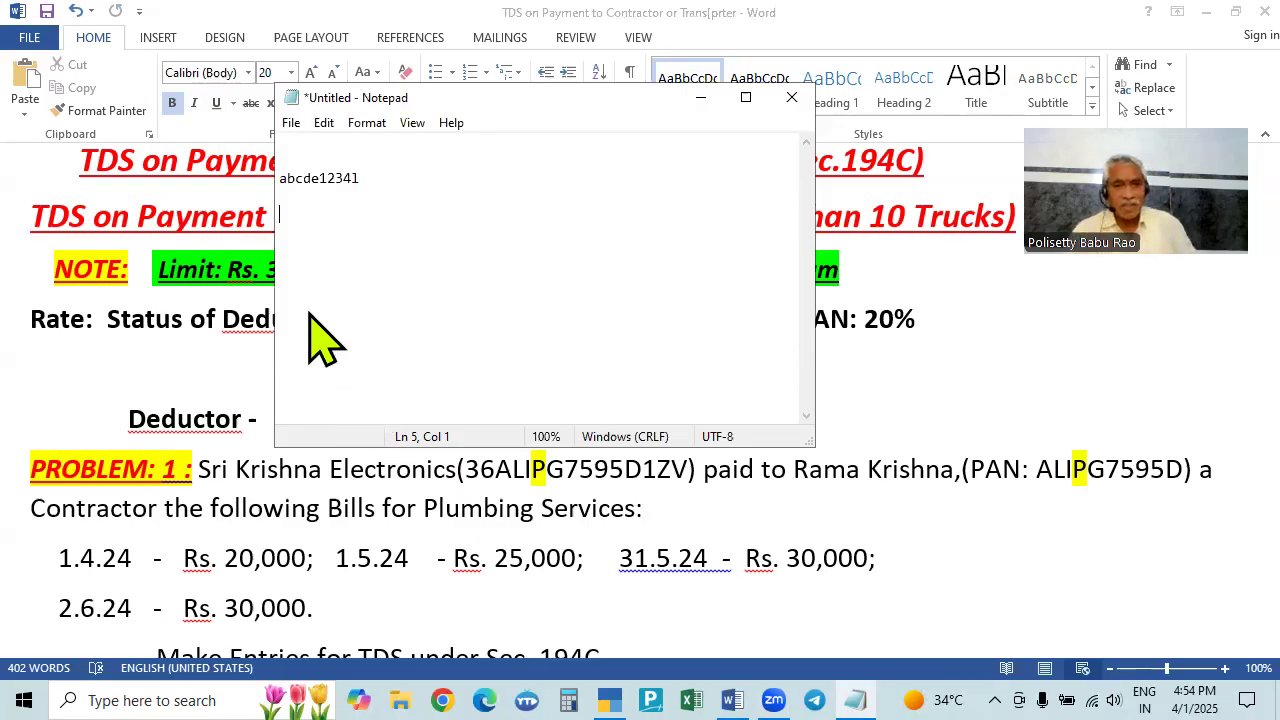
- Change the note to abcde1234k, add abcd12345k on the next line, then close Notepad
{"action": "left_click", "coordinate": [377, 182]}
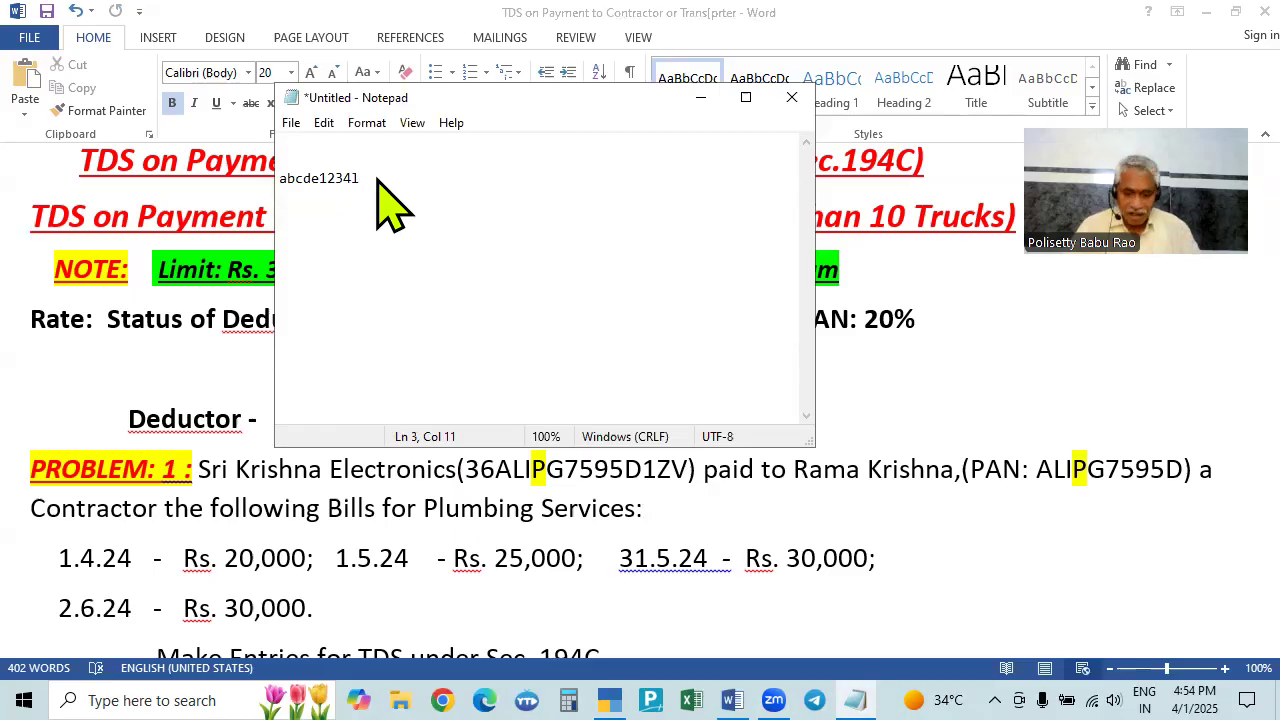
{"action": "key", "text": "BackSpace"}
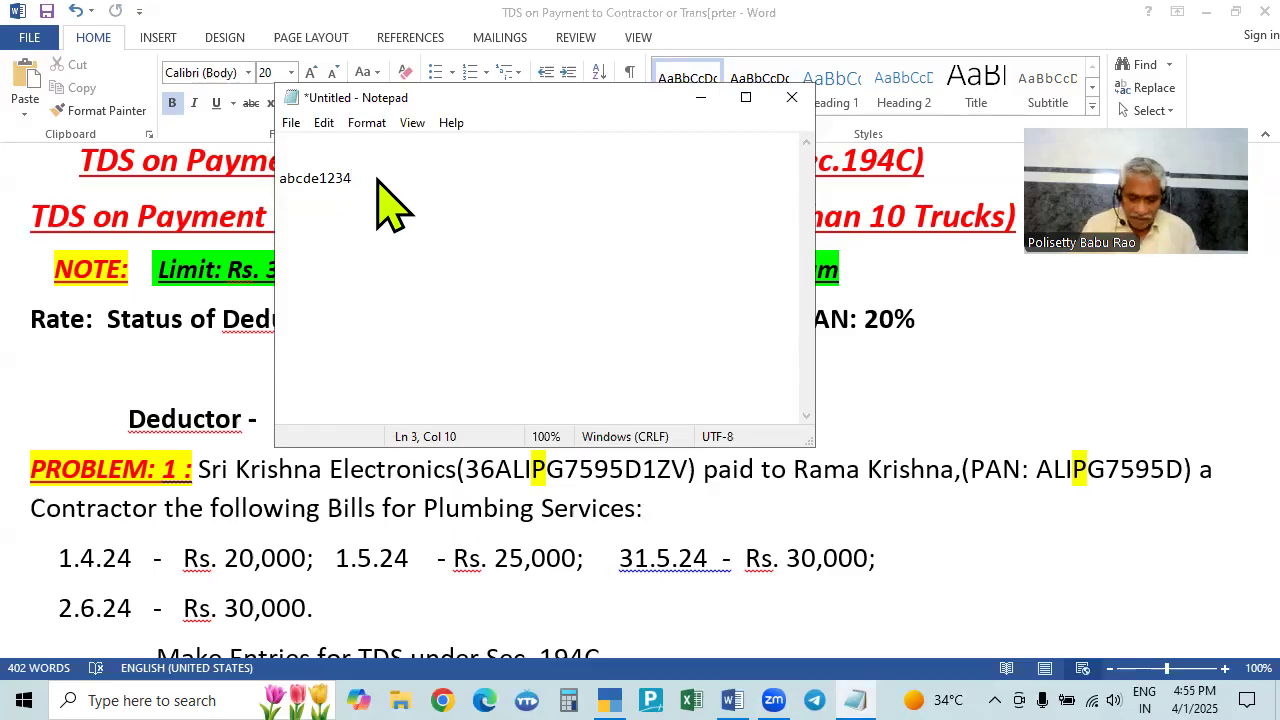
{"action": "type", "text": "k"}
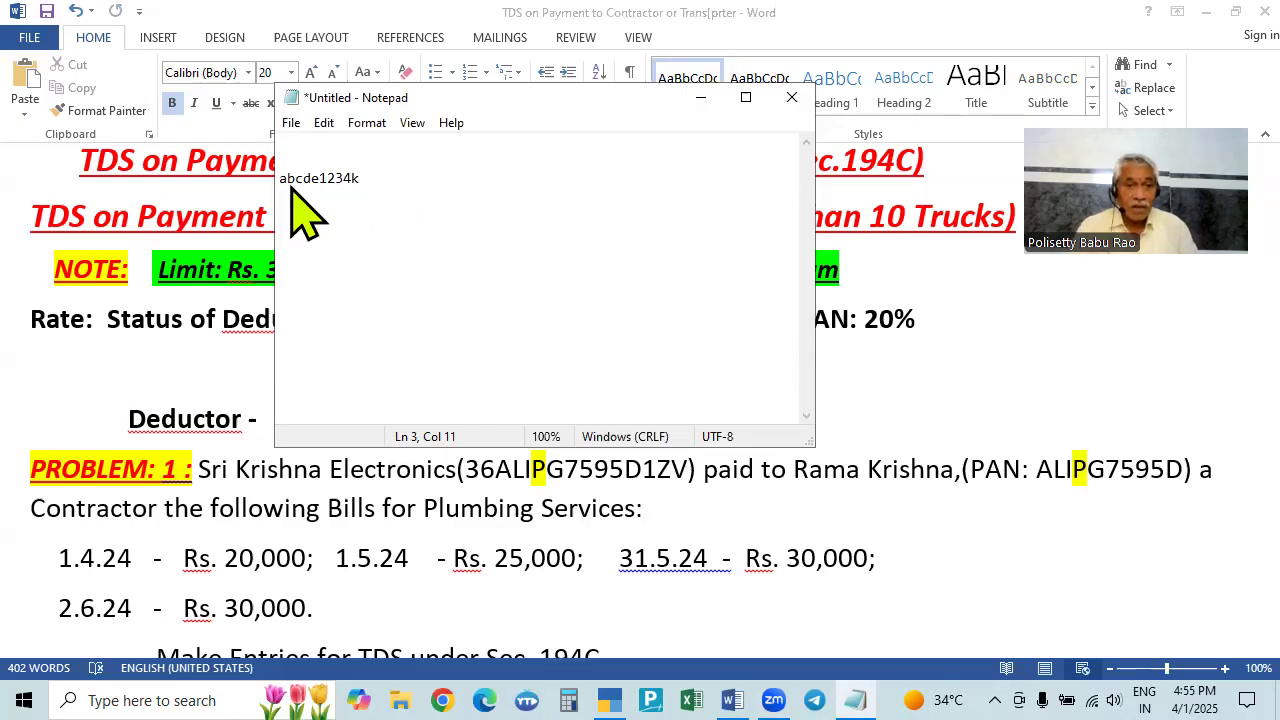
{"action": "left_click", "coordinate": [315, 225]}
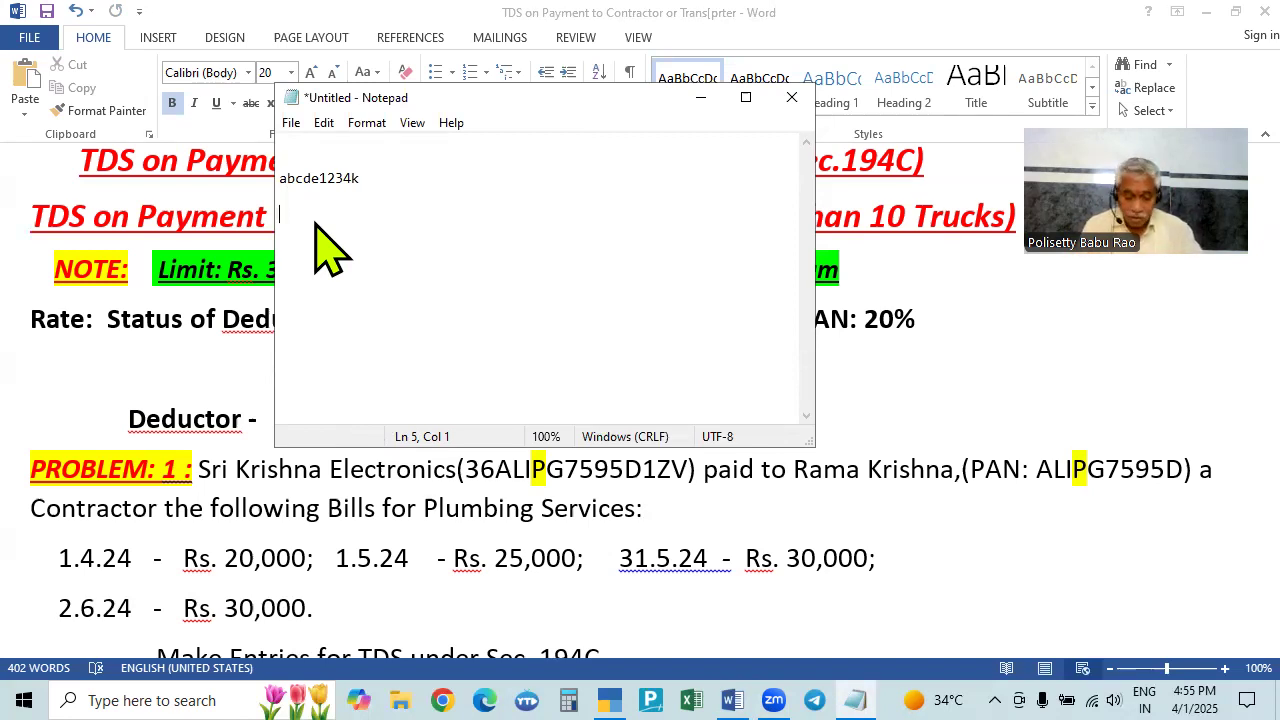
{"action": "type", "text": "abcd"}
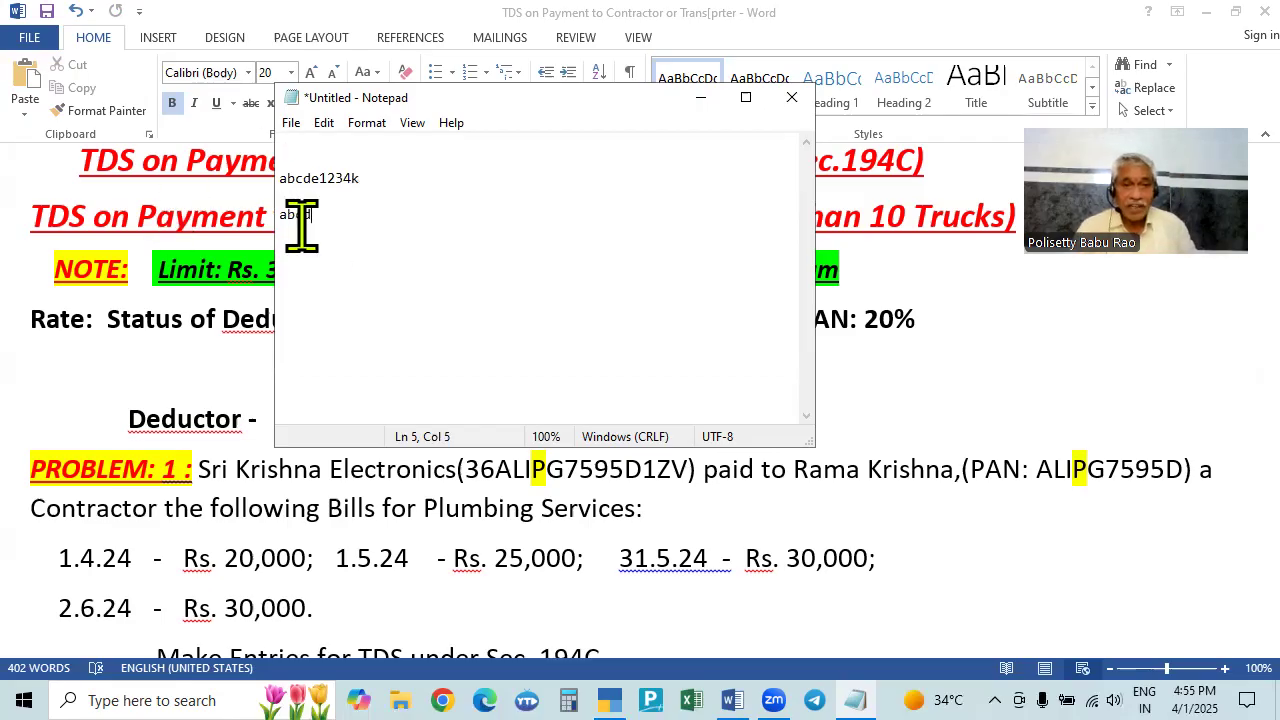
{"action": "type", "text": "12345"}
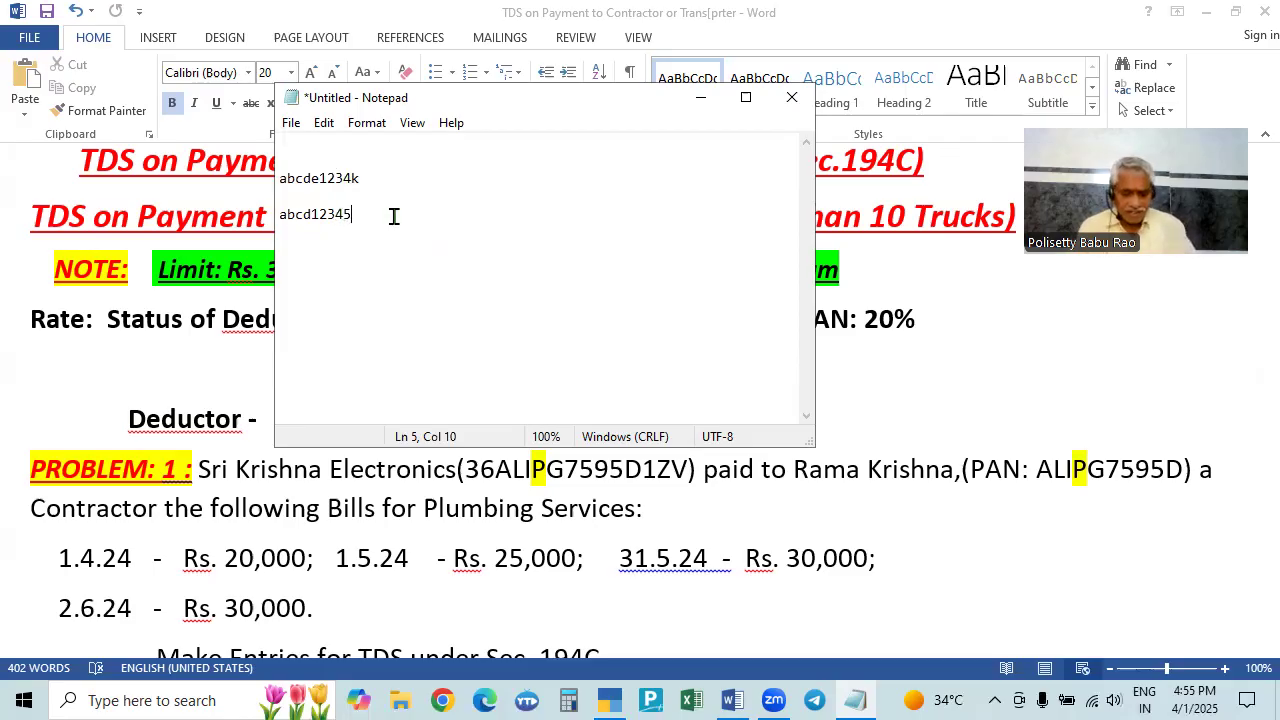
{"action": "type", "text": "k"}
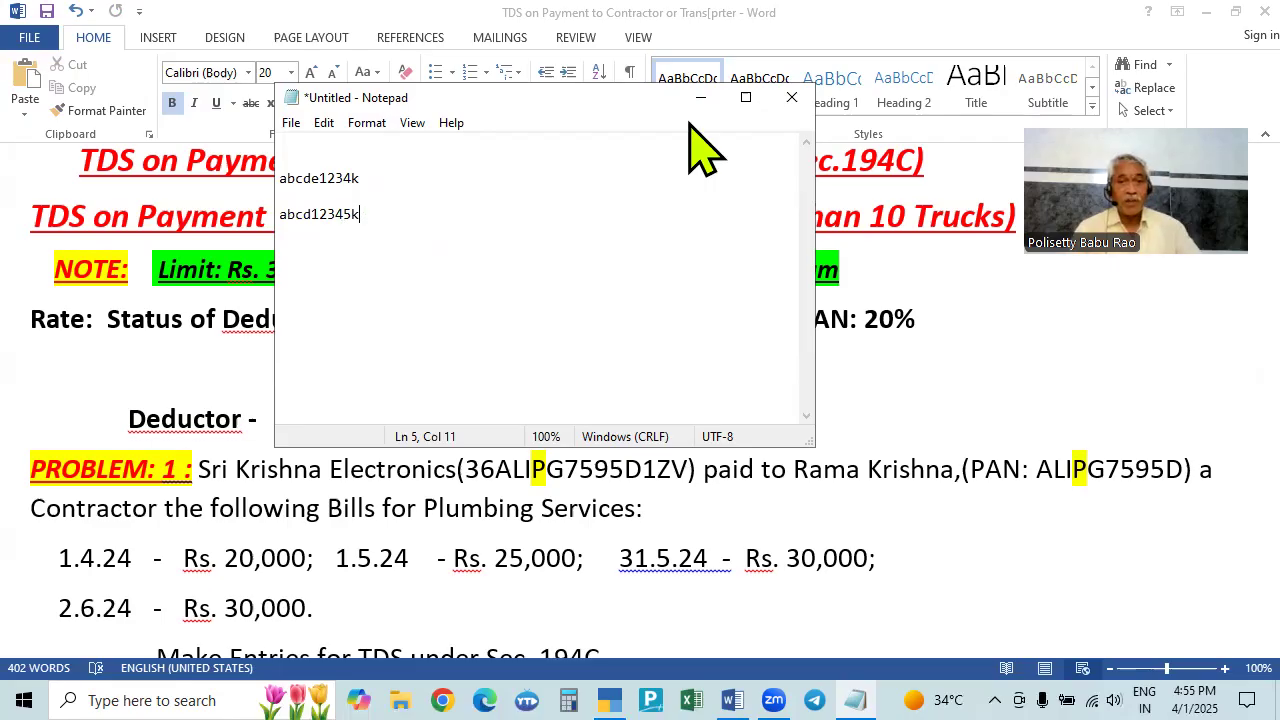
{"action": "left_click", "coordinate": [792, 97]}
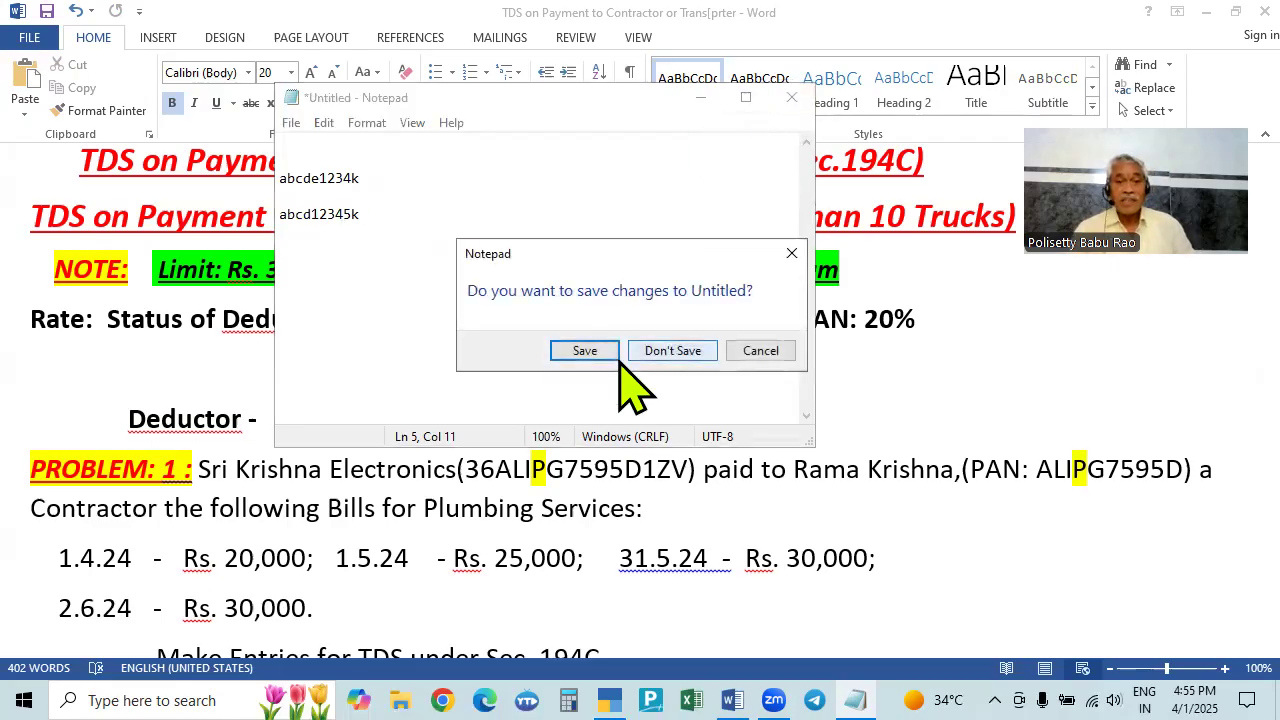
- Discard the Notepad note without saving and scroll to view Problems 1 and 2
{"action": "left_click", "coordinate": [672, 350]}
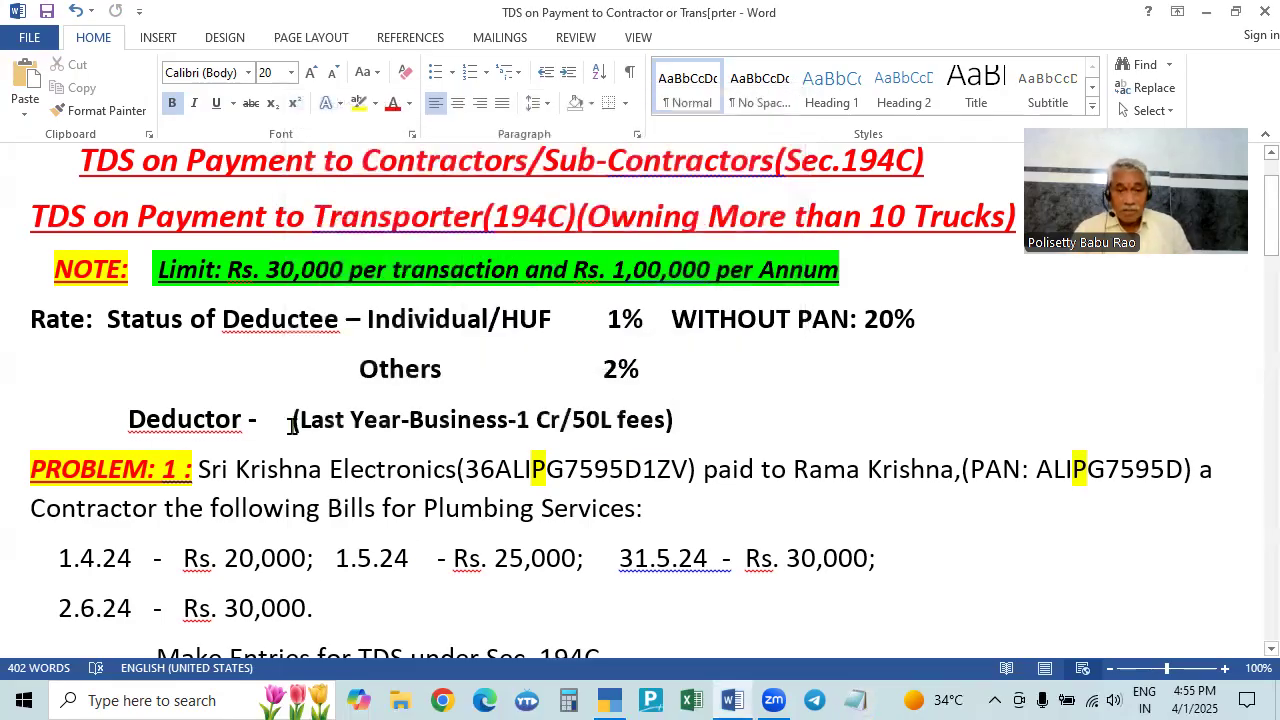
{"action": "scroll", "coordinate": [658, 411], "scroll_direction": "down", "scroll_amount": 1}
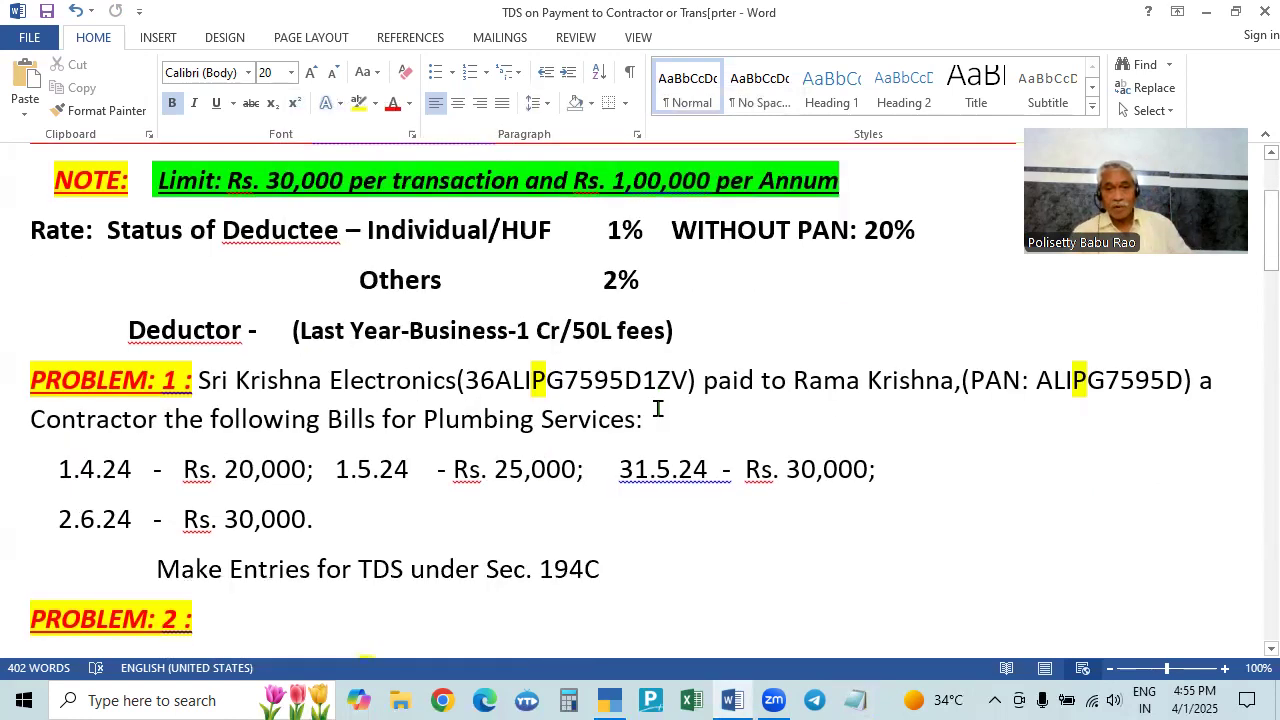
{"action": "scroll", "coordinate": [658, 411], "scroll_direction": "up", "scroll_amount": 1}
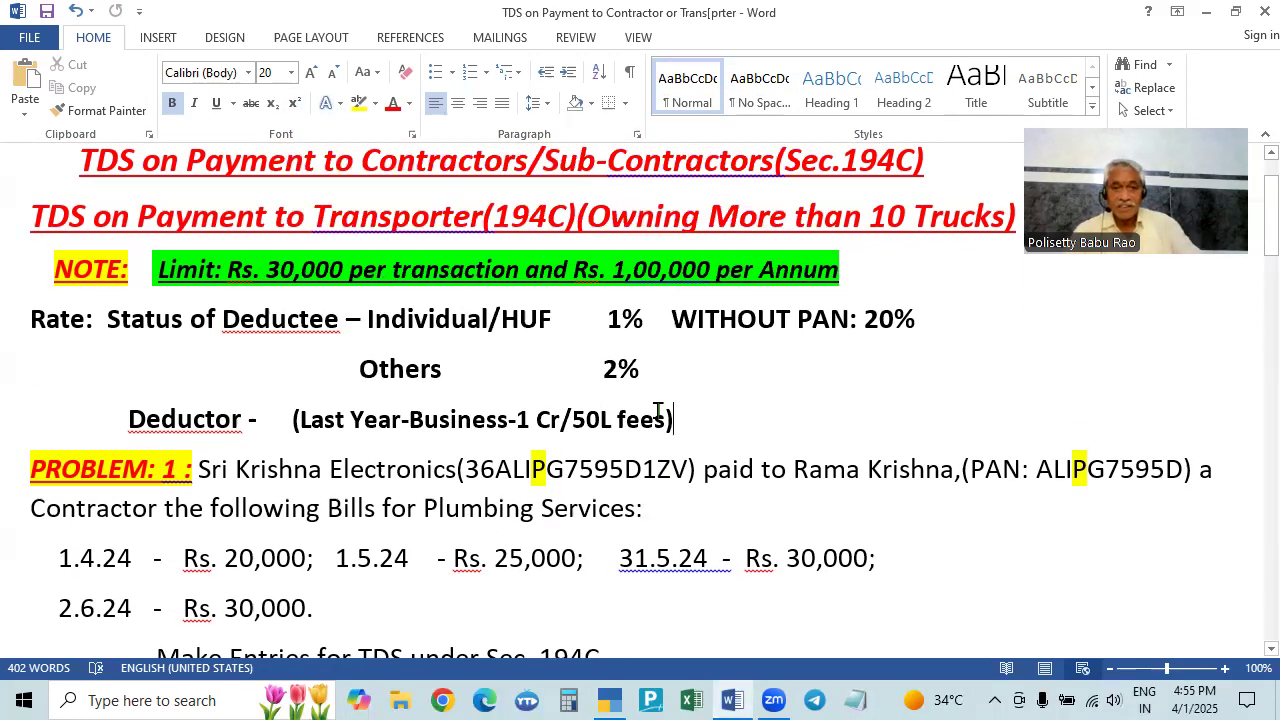
{"action": "scroll", "coordinate": [658, 411], "scroll_direction": "down", "scroll_amount": 2}
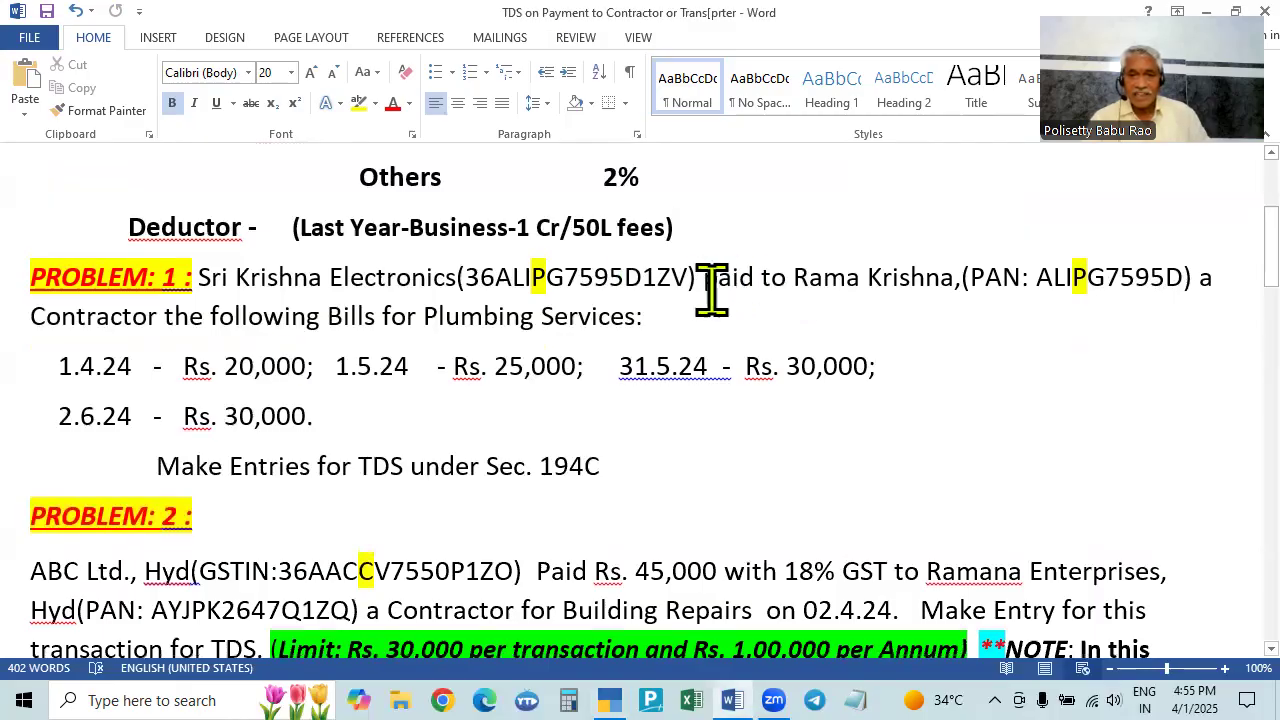
- Retype Problem 1's wording as 'received bill from' and delete 'the following Bills'
{"action": "left_click_drag", "start_coordinate": [703, 280], "coordinate": [792, 277]}
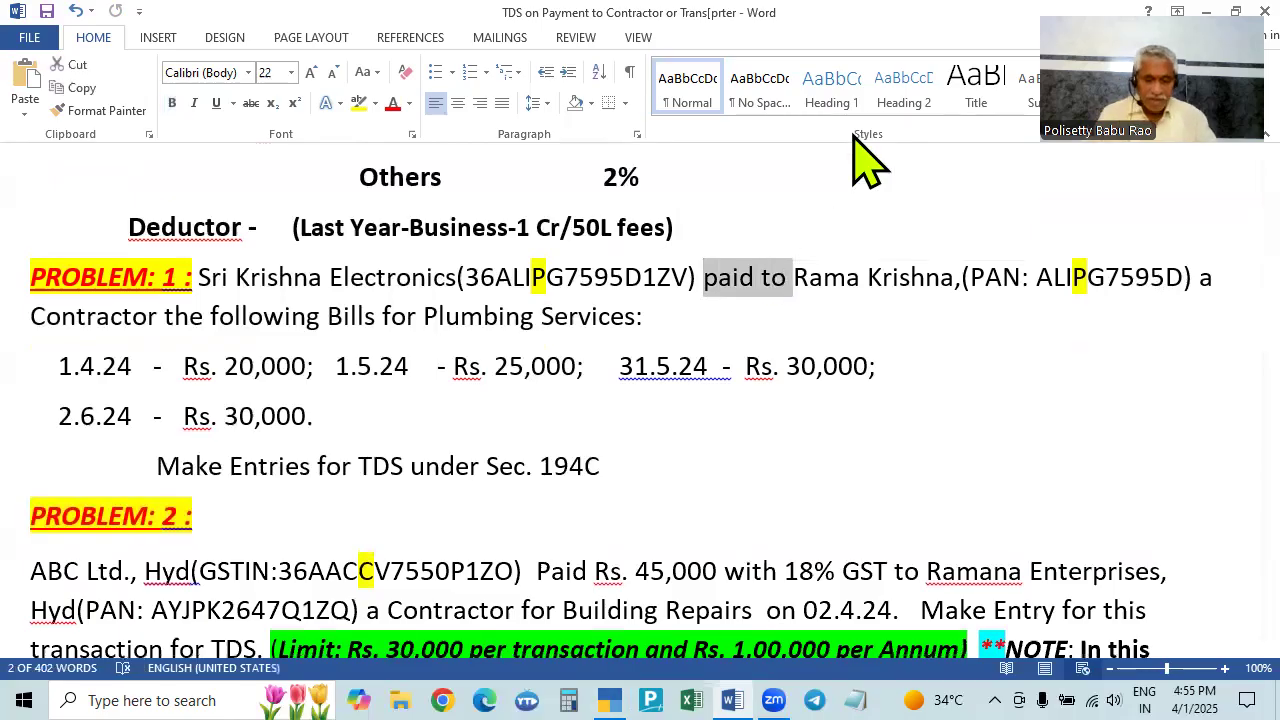
{"action": "type", "text": "received bill from"}
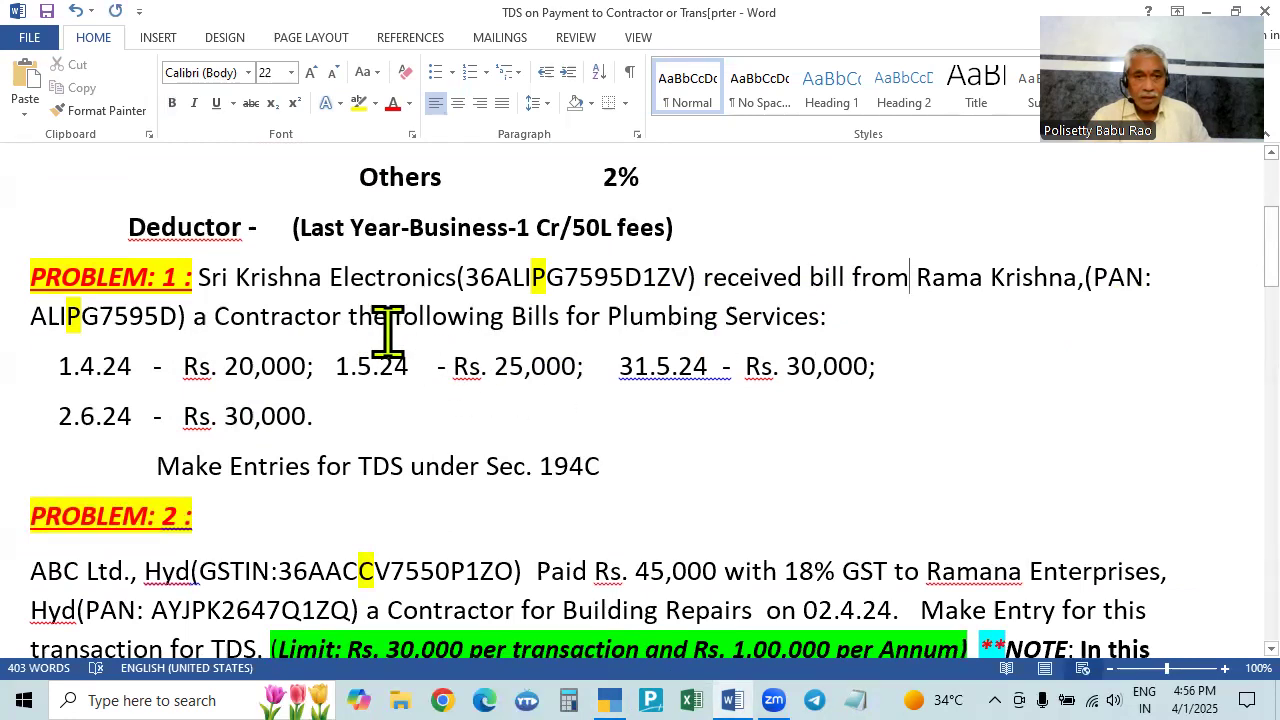
{"action": "left_click_drag", "start_coordinate": [371, 320], "coordinate": [540, 320]}
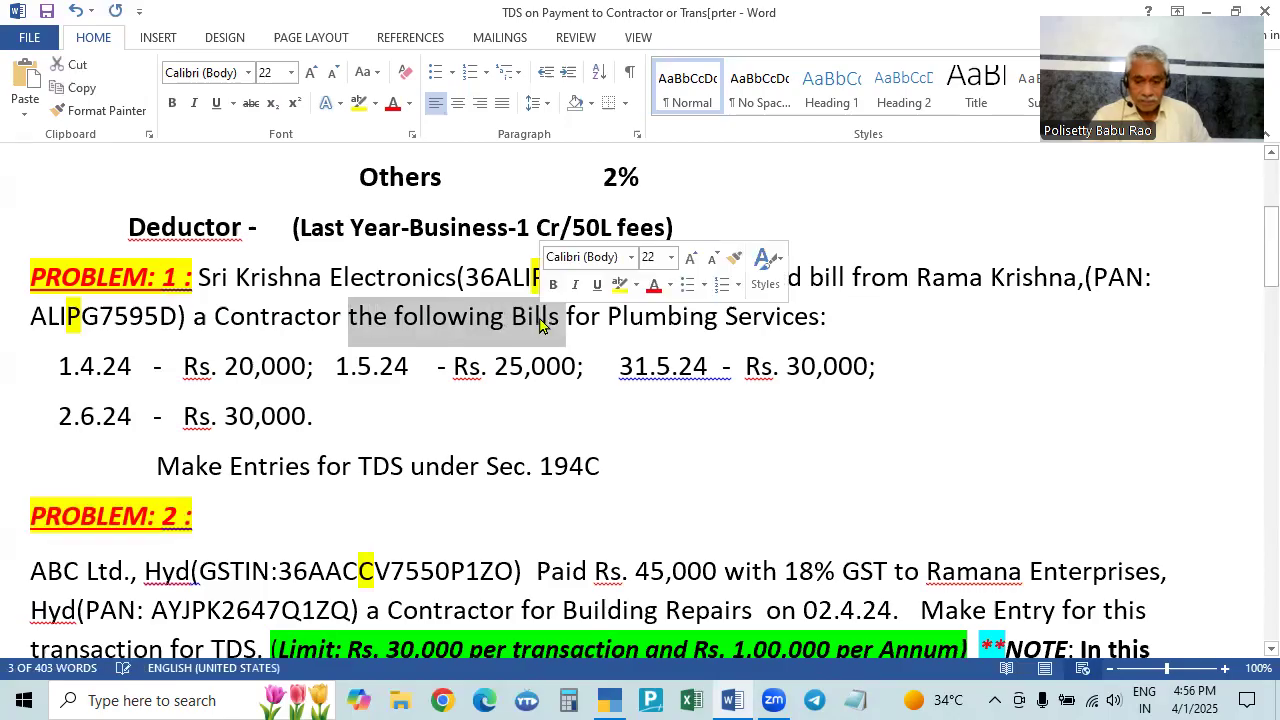
{"action": "key", "text": "Delete"}
- Change 'received bill from' to 'received following bills from' in Problem 1
{"action": "left_click", "coordinate": [811, 279]}
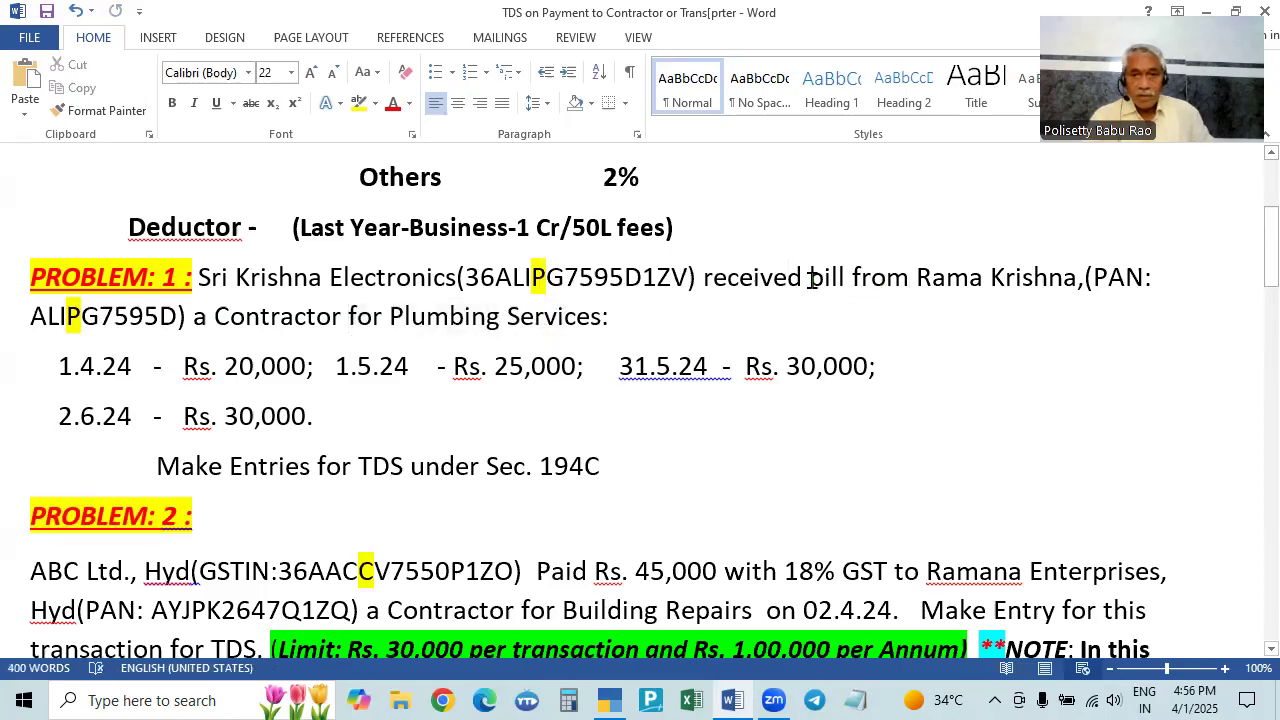
{"action": "type", "text": "foll"}
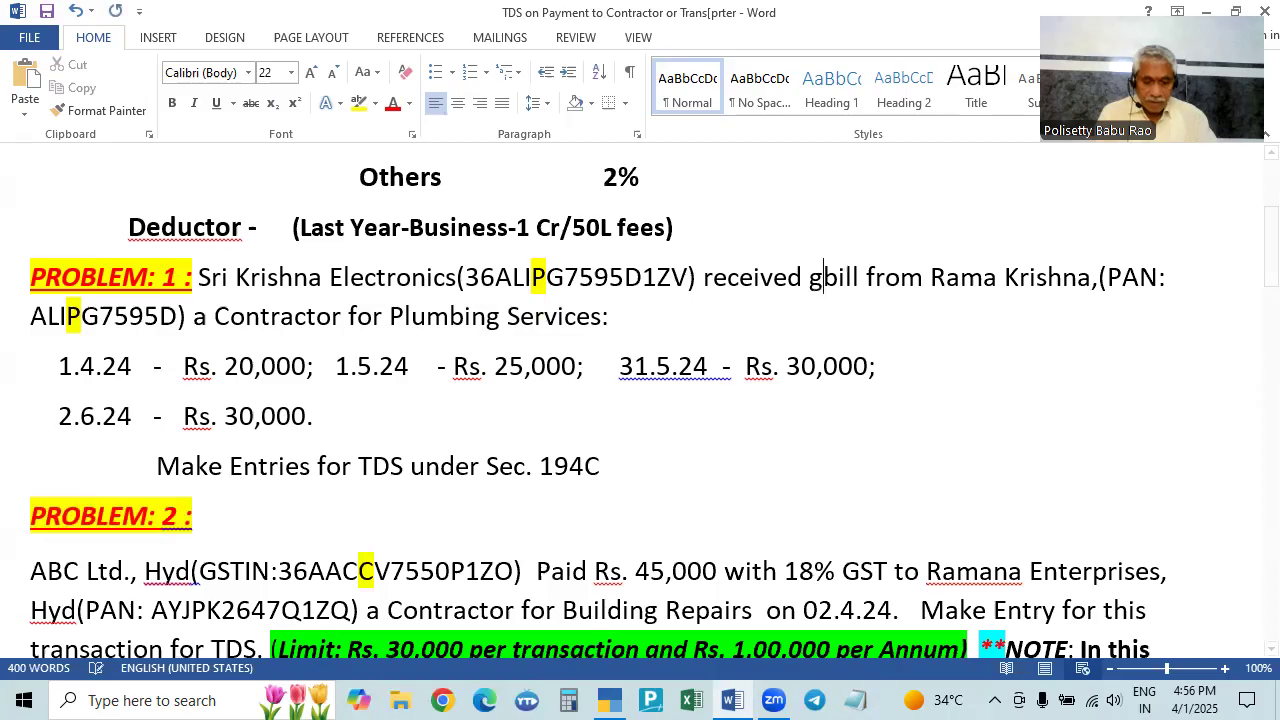
{"action": "type", "text": "owing"}
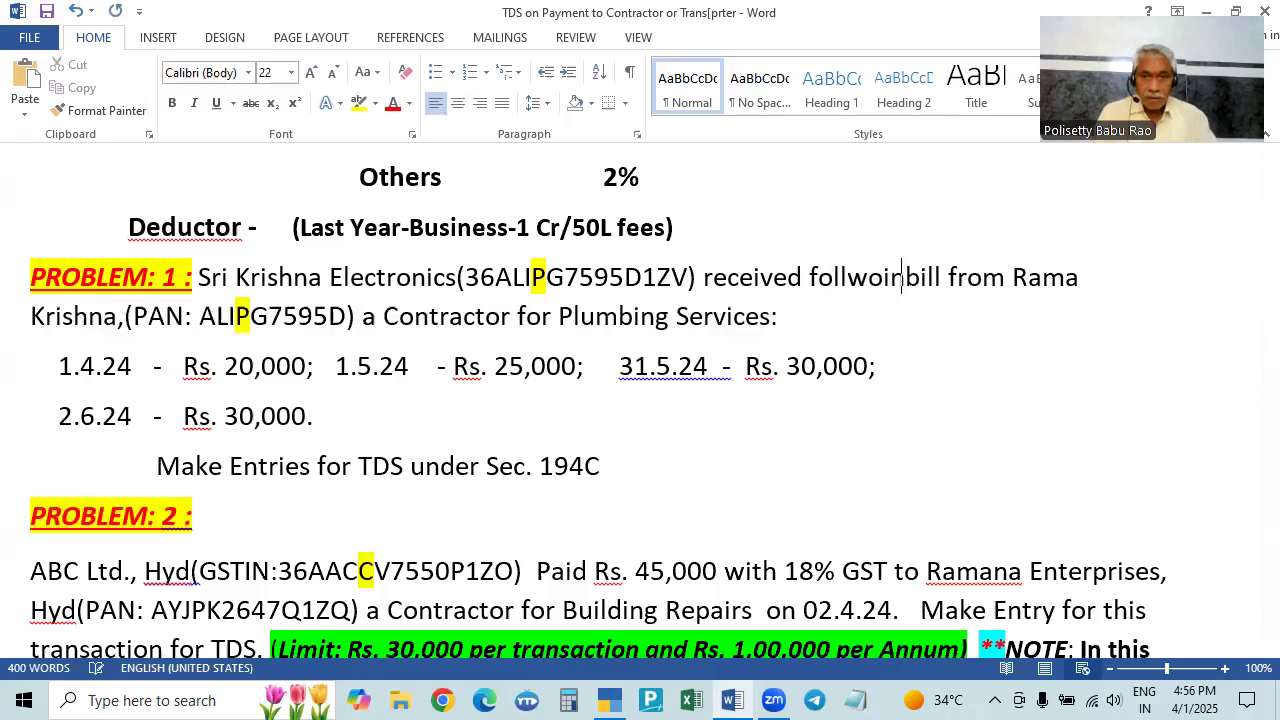
{"action": "left_click", "coordinate": [963, 285]}
{"action": "type", "text": "s"}
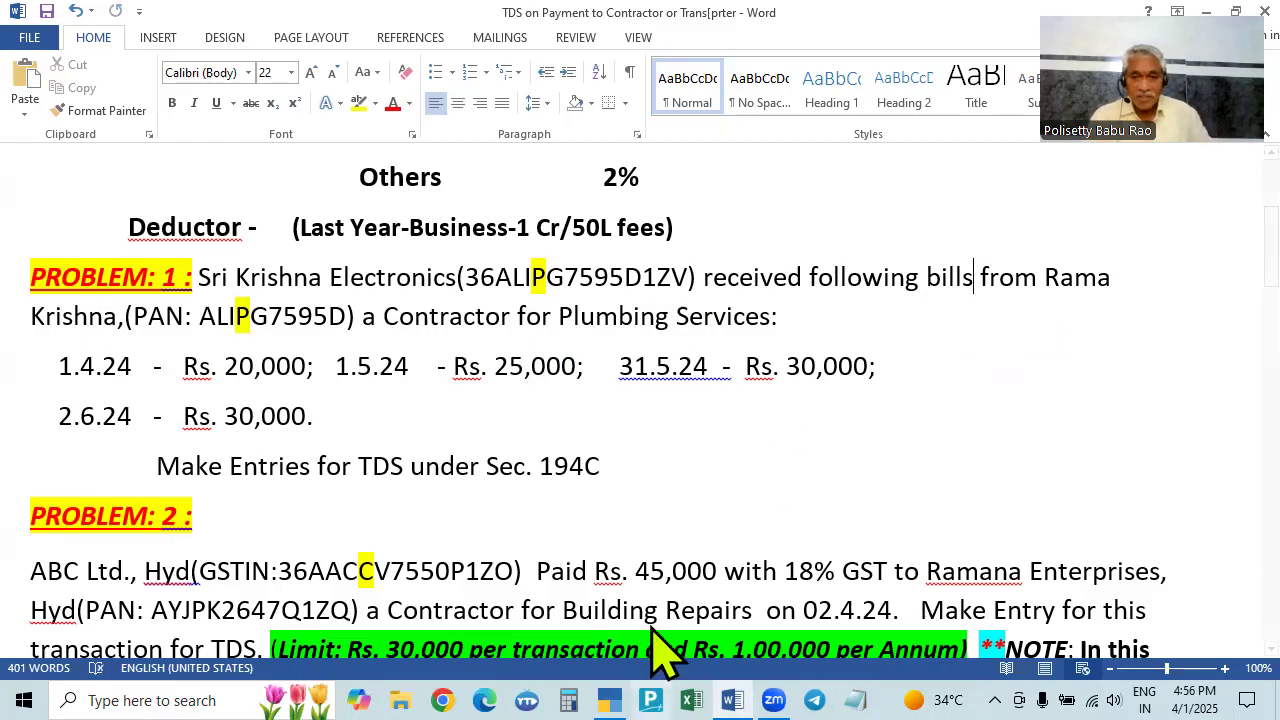
- Switch to TallyPrime, search 'sri' and open Sri Krishna Electronics (TDS)
{"action": "key", "text": "alt+Tab"}
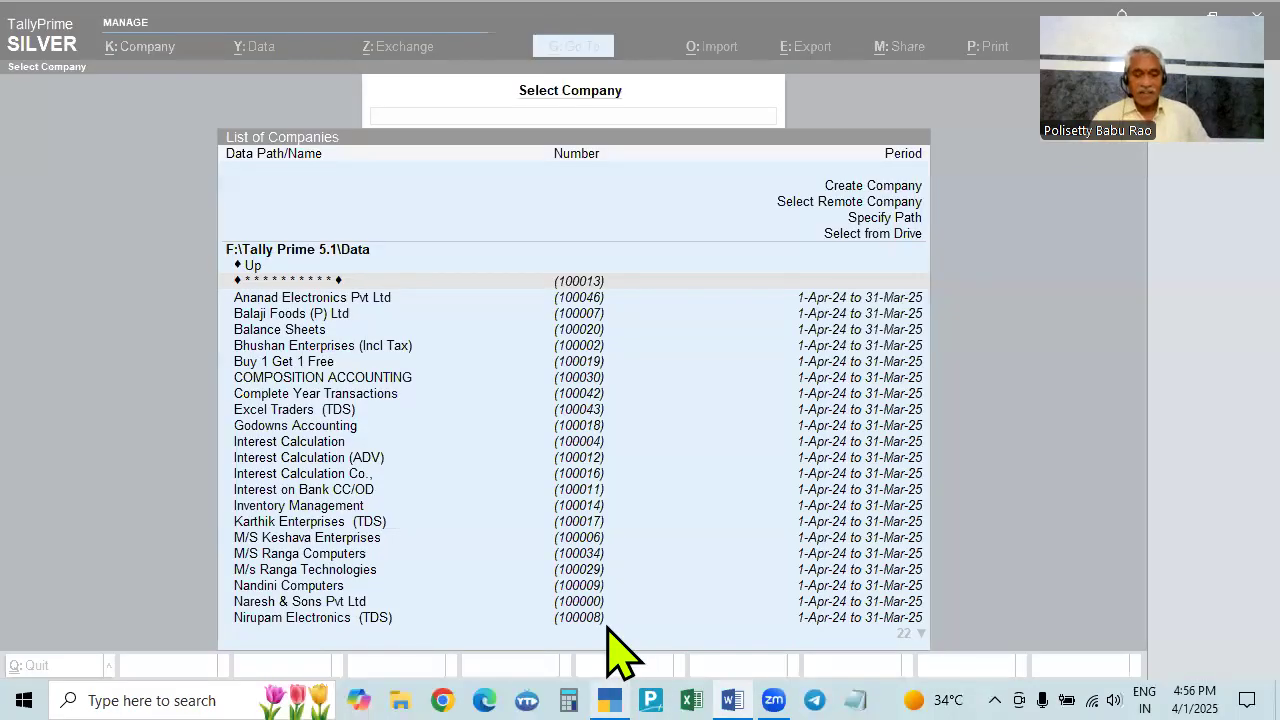
{"action": "key", "text": "alt+Tab"}
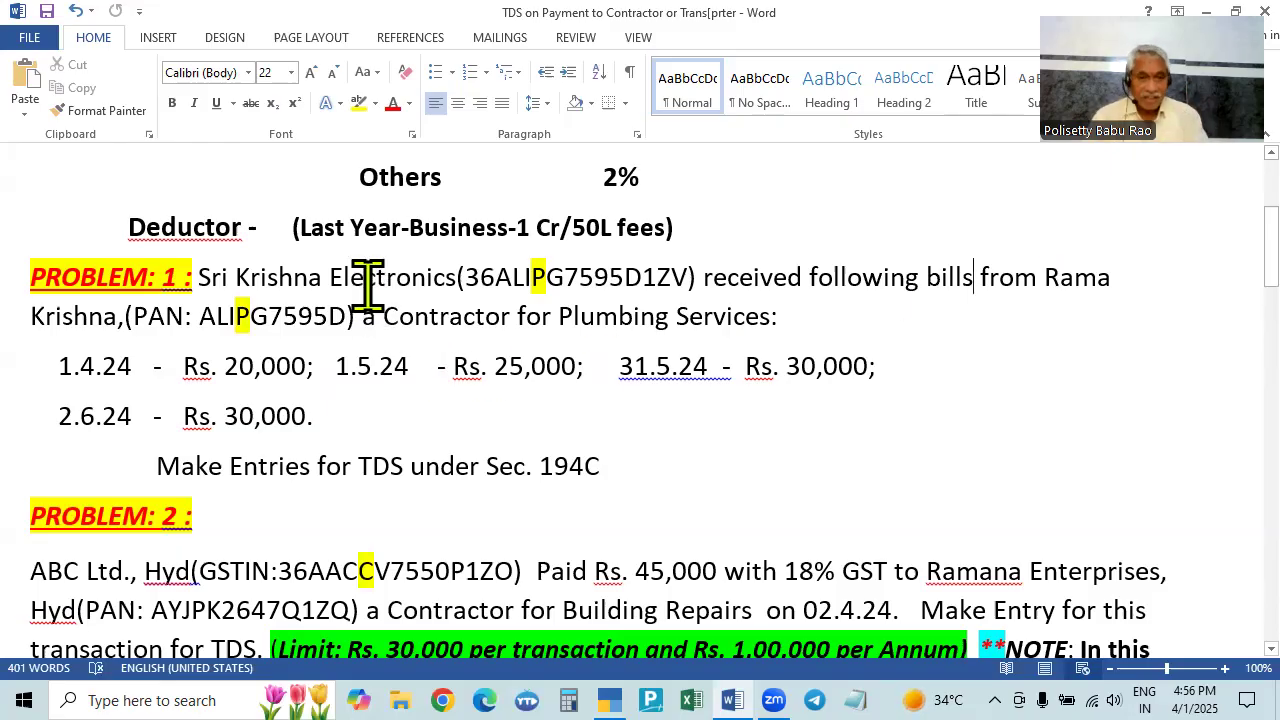
{"action": "key", "text": "alt+Tab"}
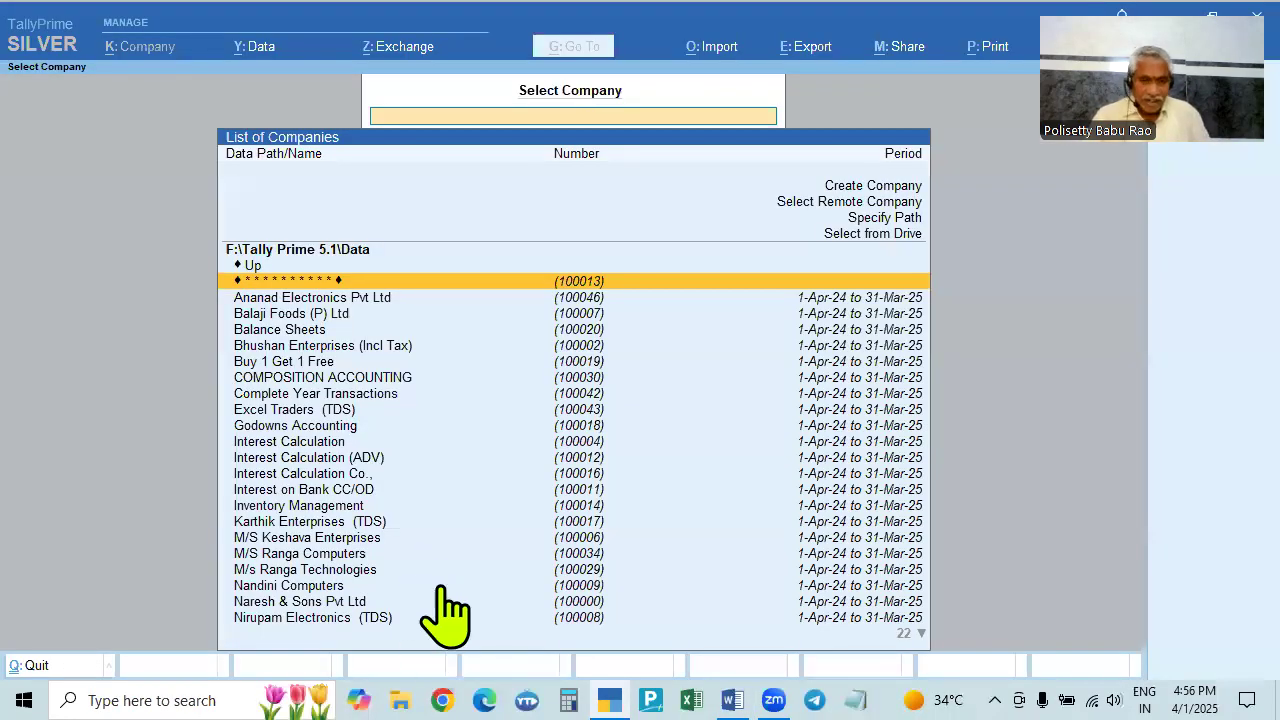
{"action": "scroll", "coordinate": [409, 437], "scroll_direction": "down", "scroll_amount": 9}
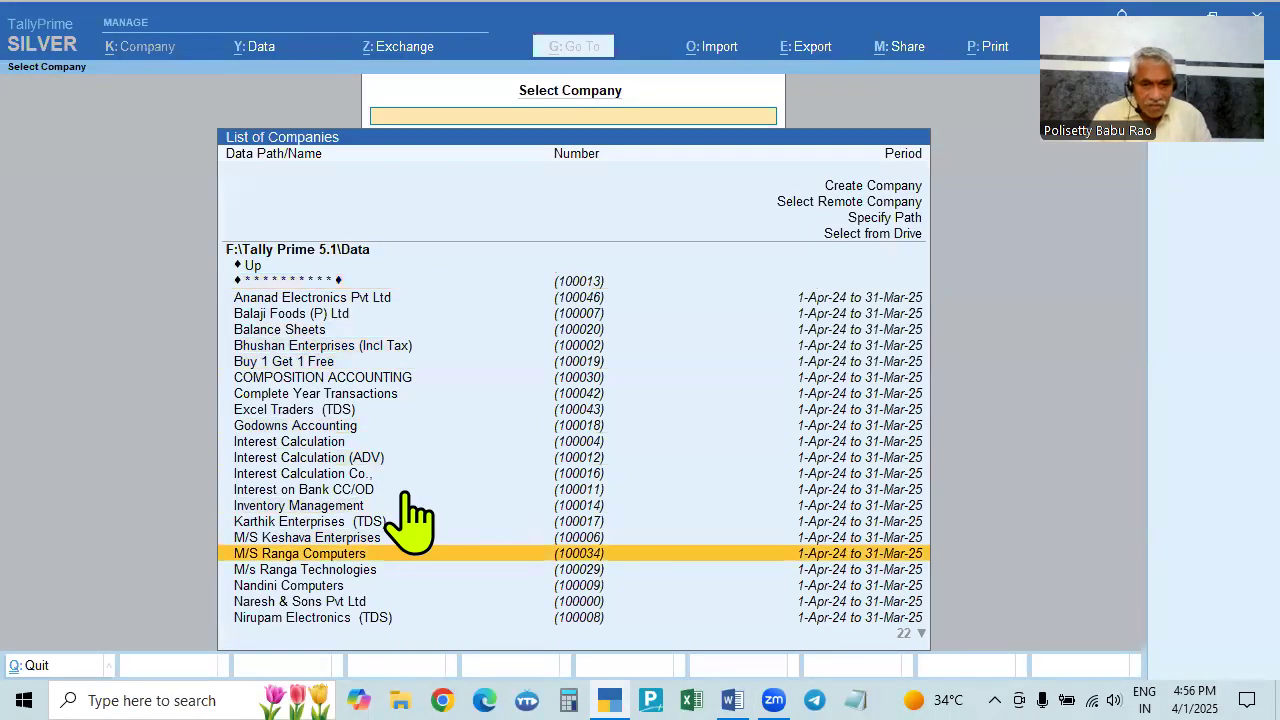
{"action": "scroll", "coordinate": [409, 505], "scroll_direction": "up", "scroll_amount": 11}
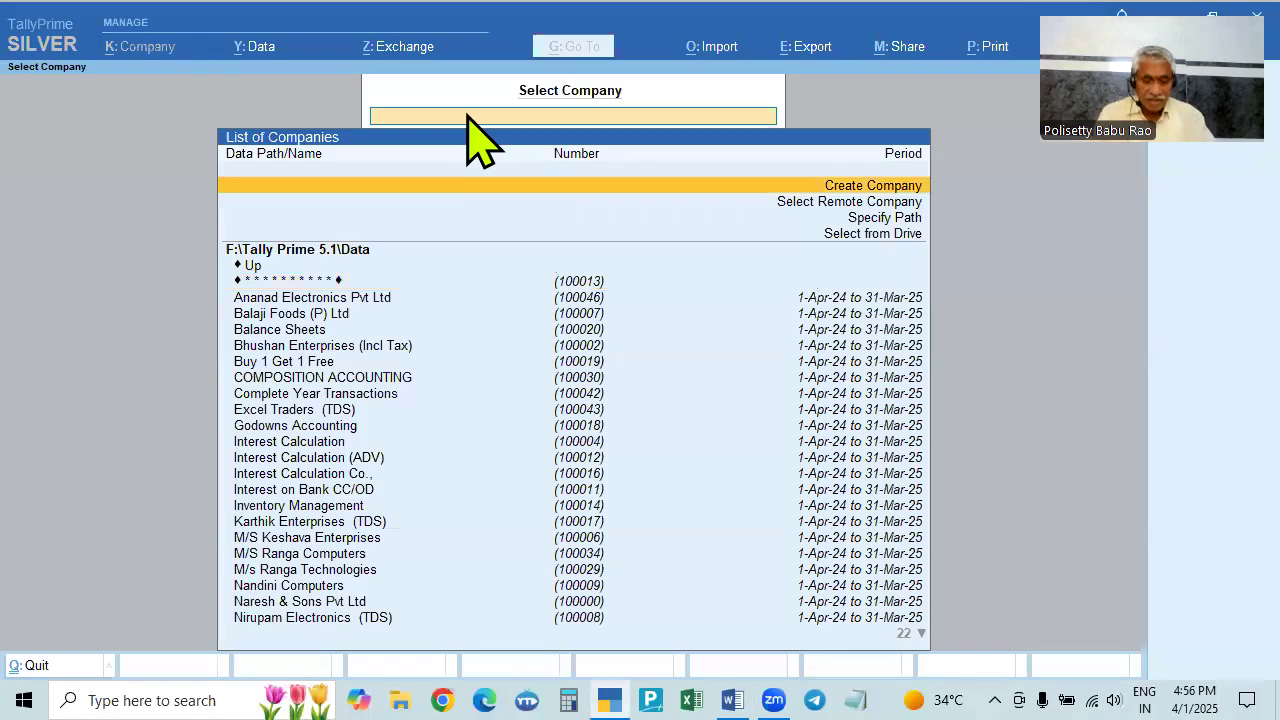
{"action": "type", "text": "sri"}
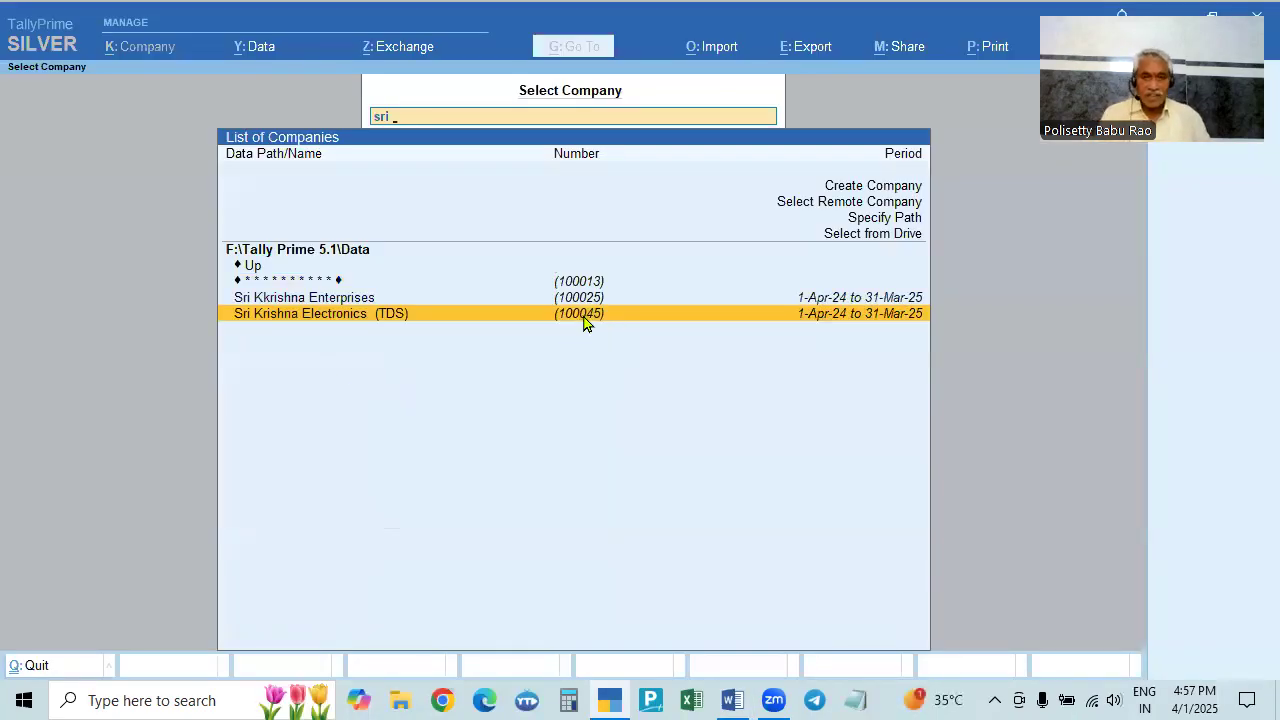
{"action": "left_click", "coordinate": [586, 323]}
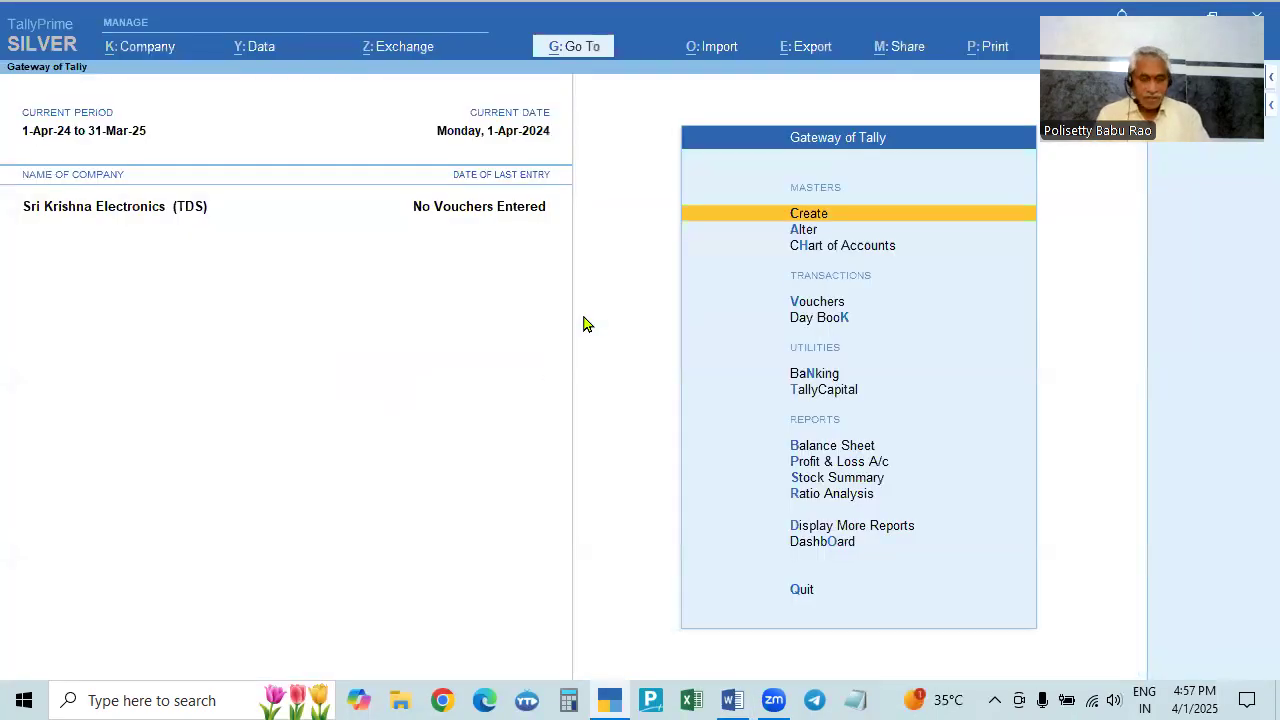
- Open and cancel the Create and Alter company forms from the Company menu
{"action": "left_click", "coordinate": [140, 46]}
{"action": "left_click", "coordinate": [148, 84]}
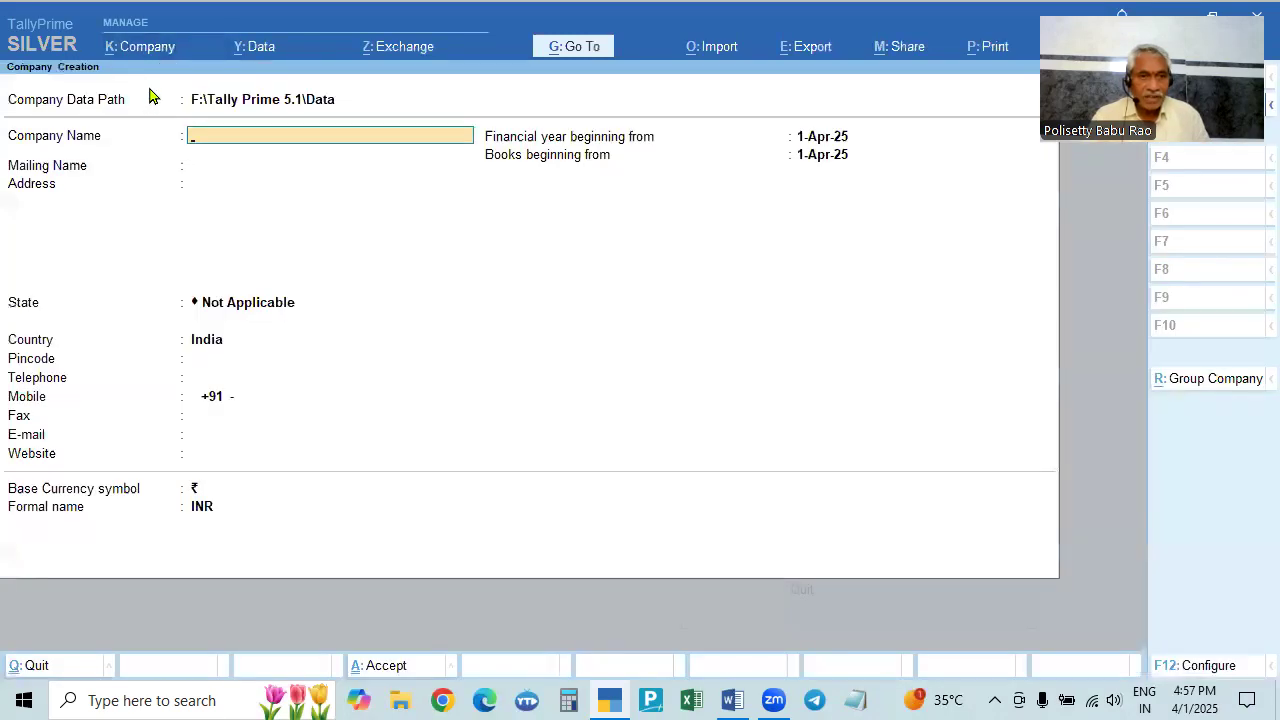
{"action": "key", "text": "Escape"}
{"action": "left_click", "coordinate": [137, 48]}
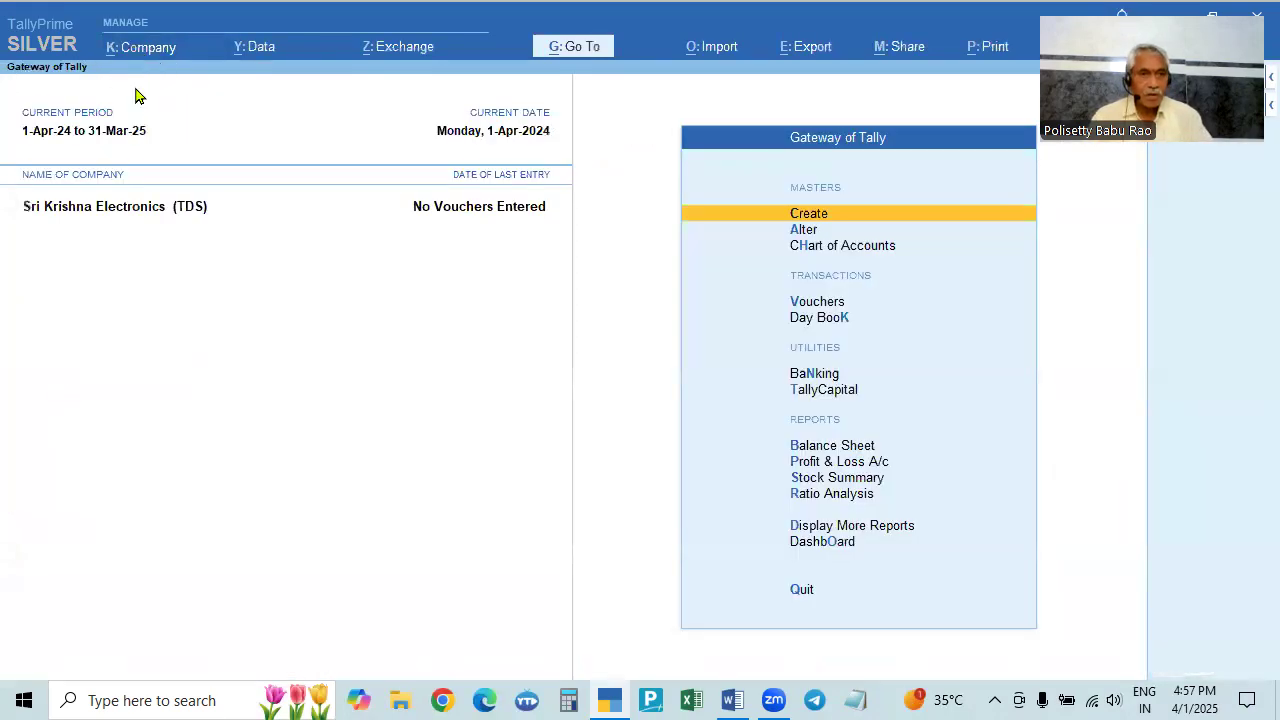
{"action": "left_click", "coordinate": [142, 101]}
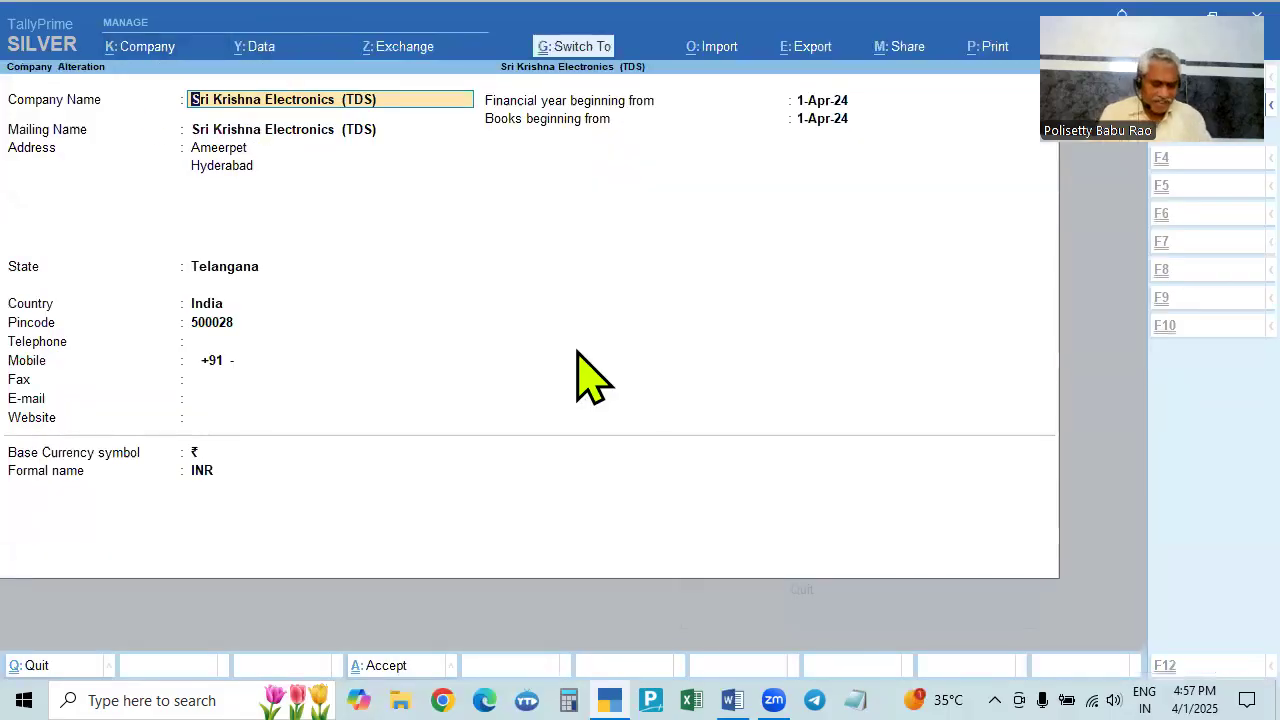
{"action": "key", "text": "Escape"}
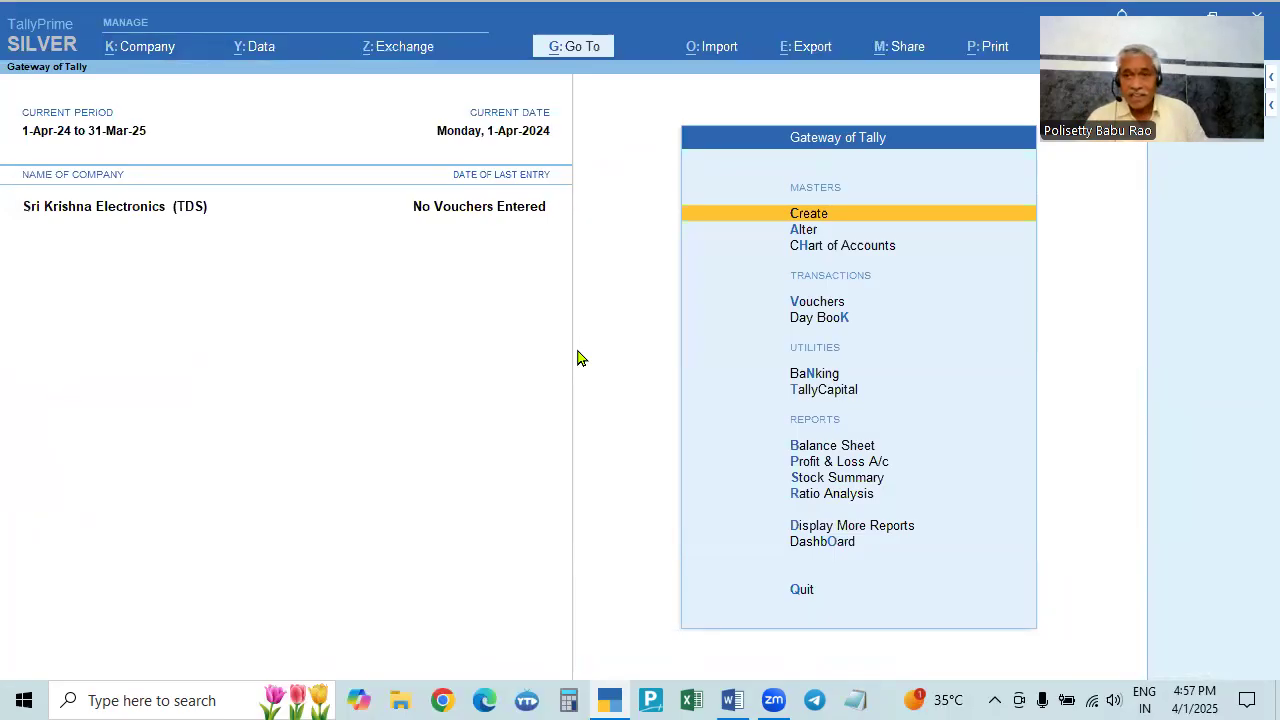
{"action": "left_click_drag", "start_coordinate": [1142, 122], "coordinate": [1142, 186]}
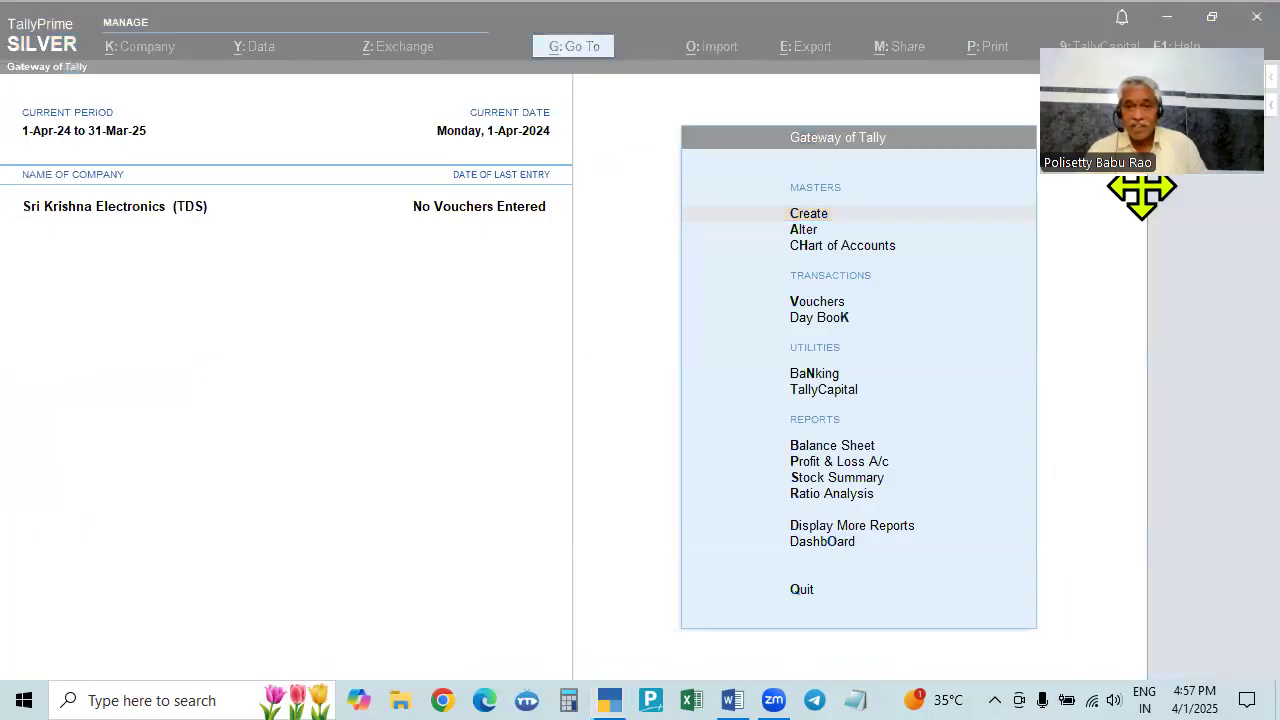
{"action": "left_click", "coordinate": [614, 480]}
- Step through F11 Company Features to Enable GST and open the GST Details screen
{"action": "key", "text": "F11"}
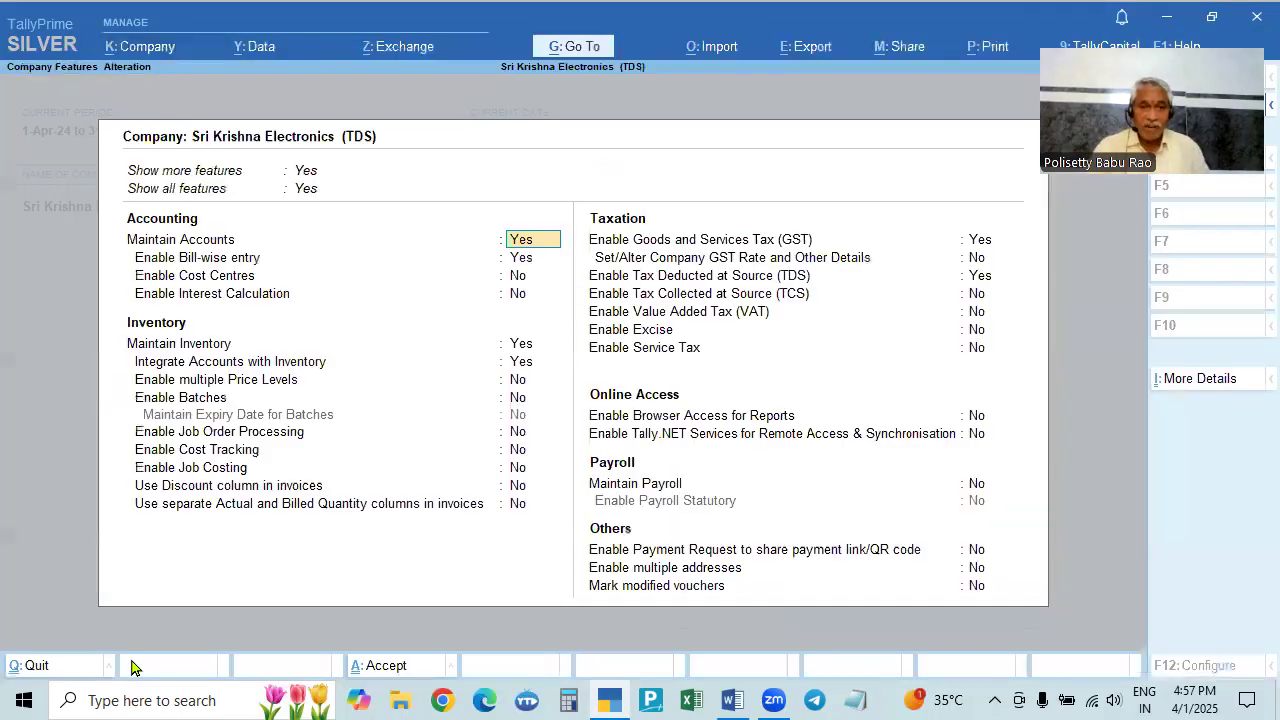
{"action": "key", "text": "Return"}
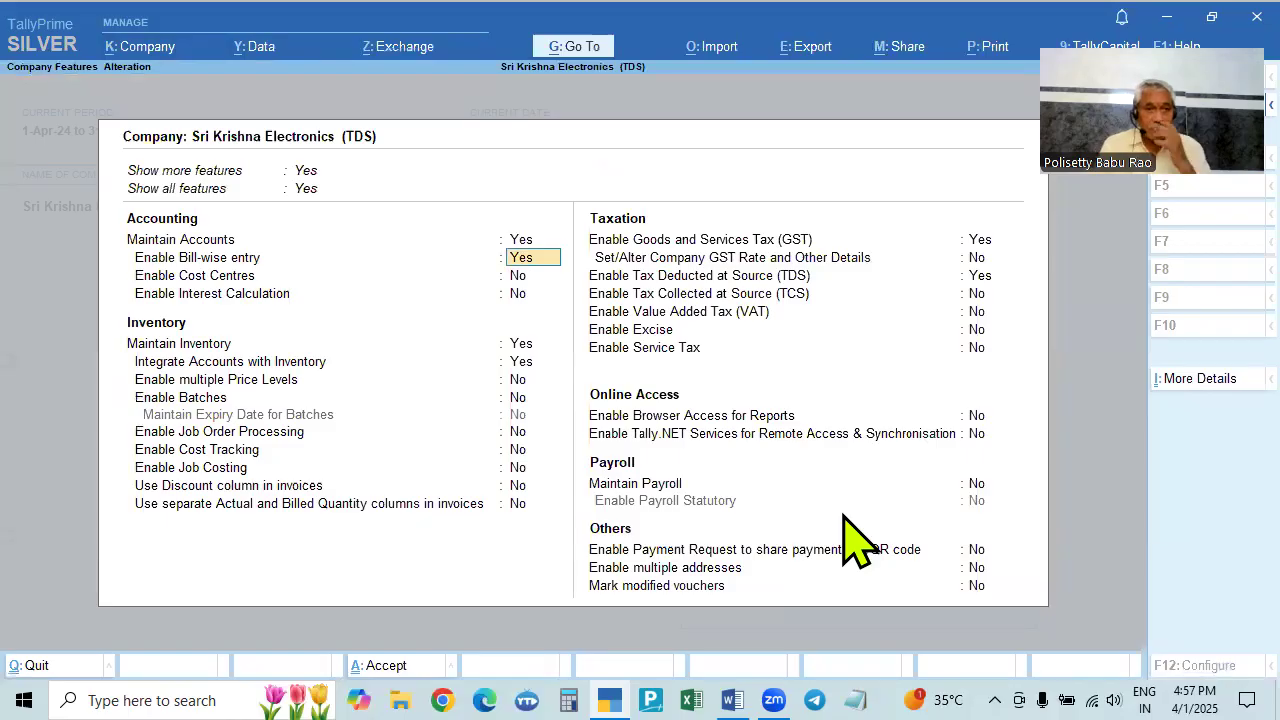
{"action": "key", "text": "Return"}
{"action": "key", "text": "Return"}
{"action": "key", "text": "Return"}
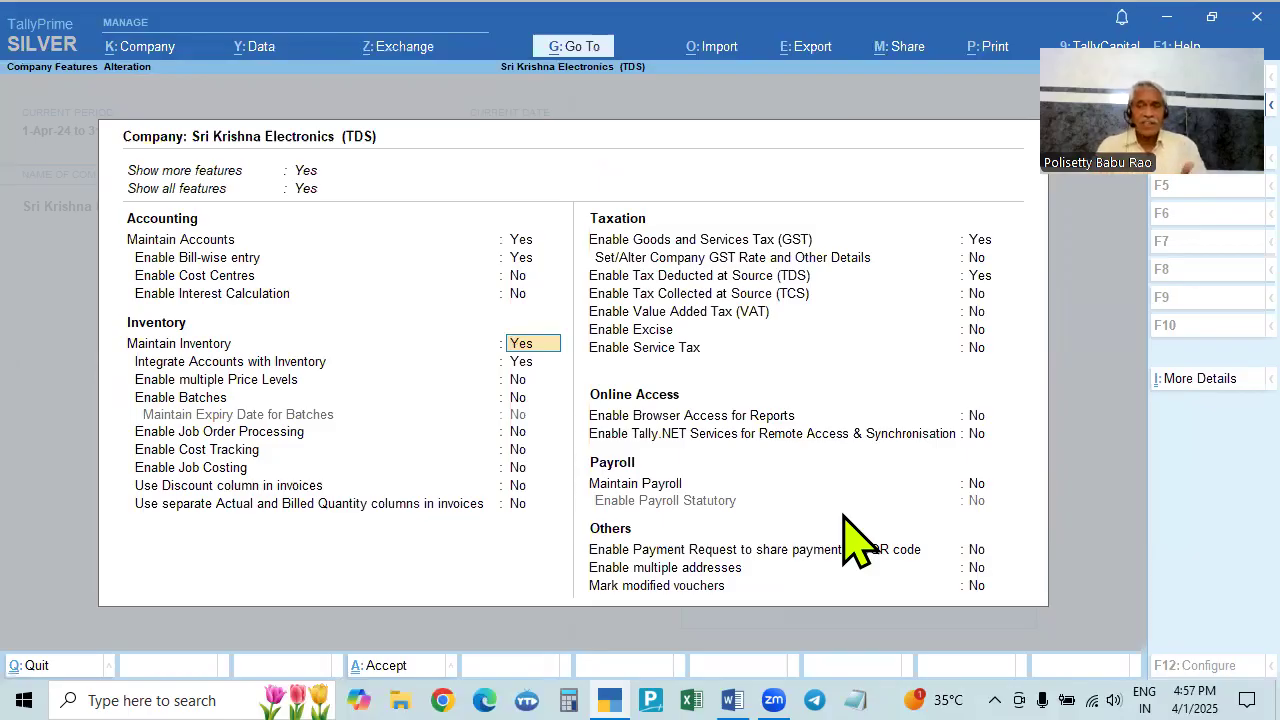
{"action": "left_click", "coordinate": [1183, 210]}
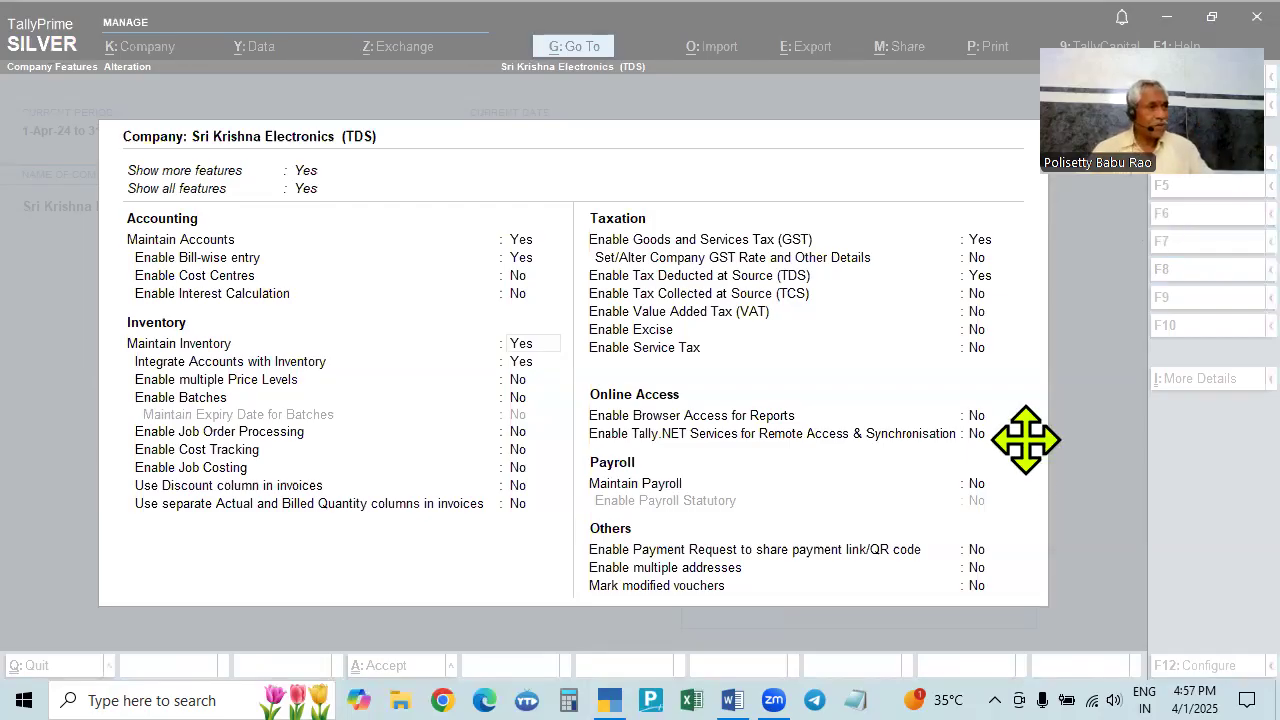
{"action": "left_click", "coordinate": [175, 365]}
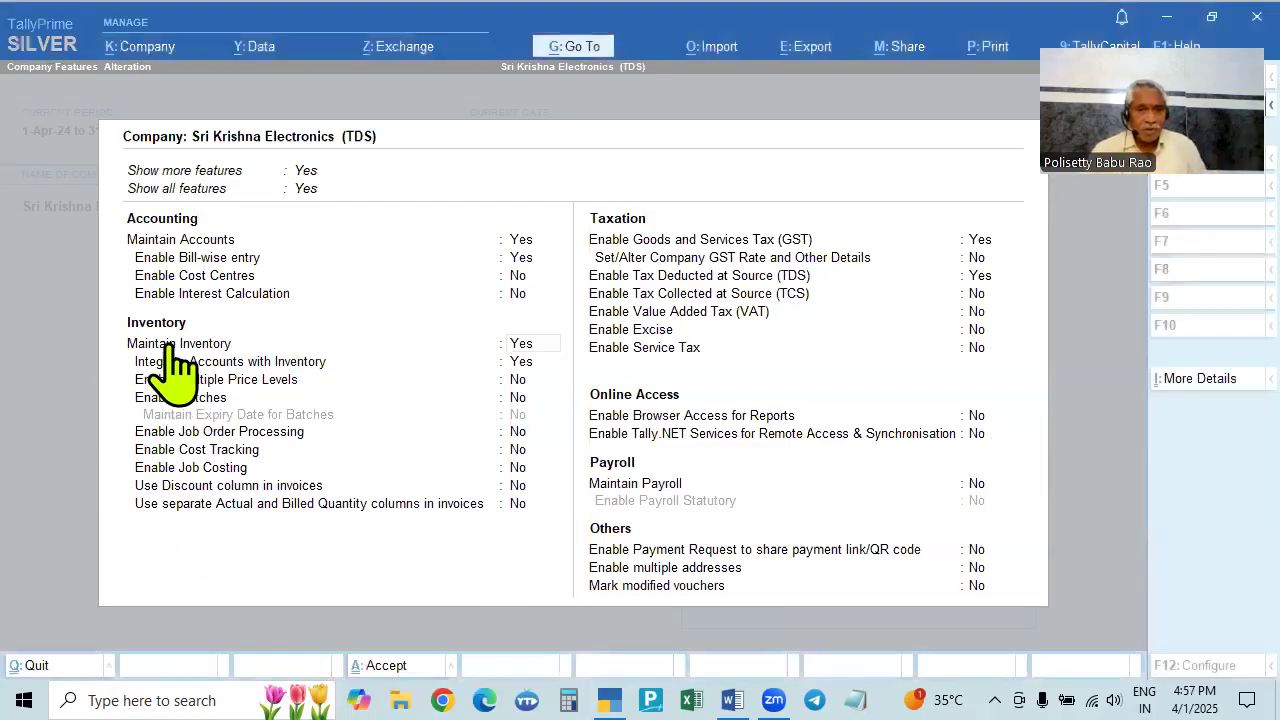
{"action": "key", "text": "Return"}
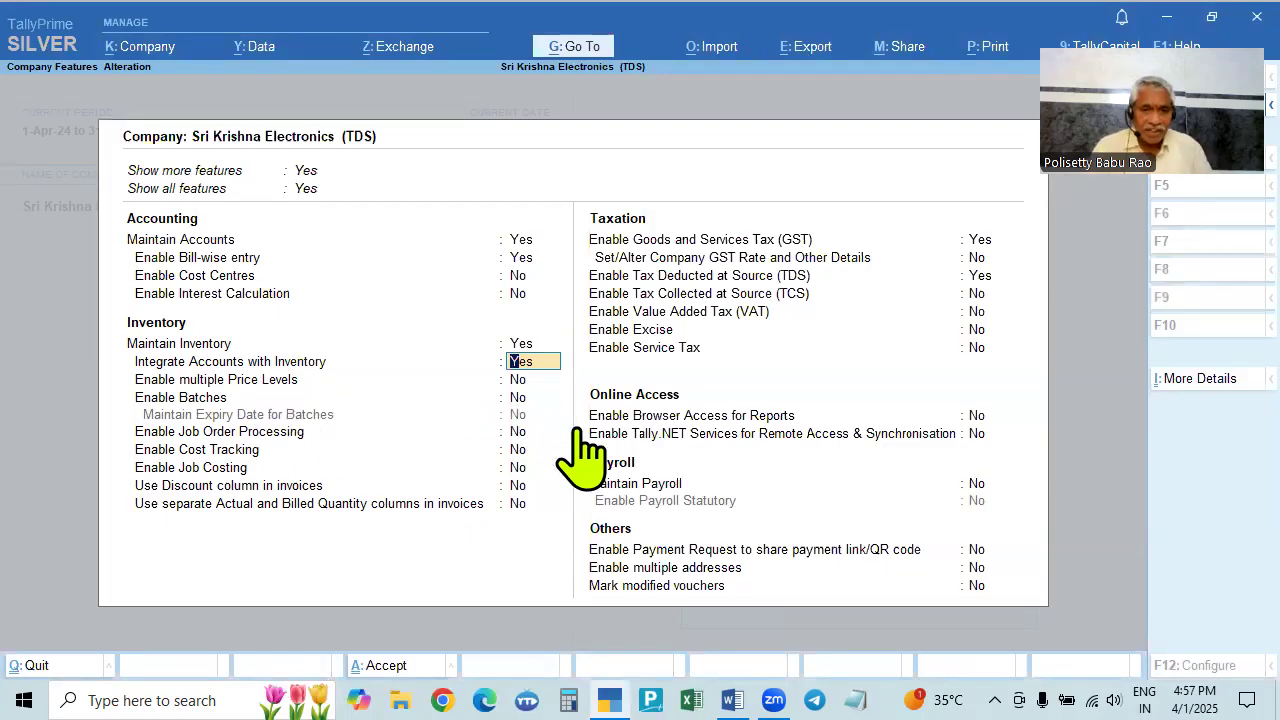
{"action": "left_click", "coordinate": [973, 247]}
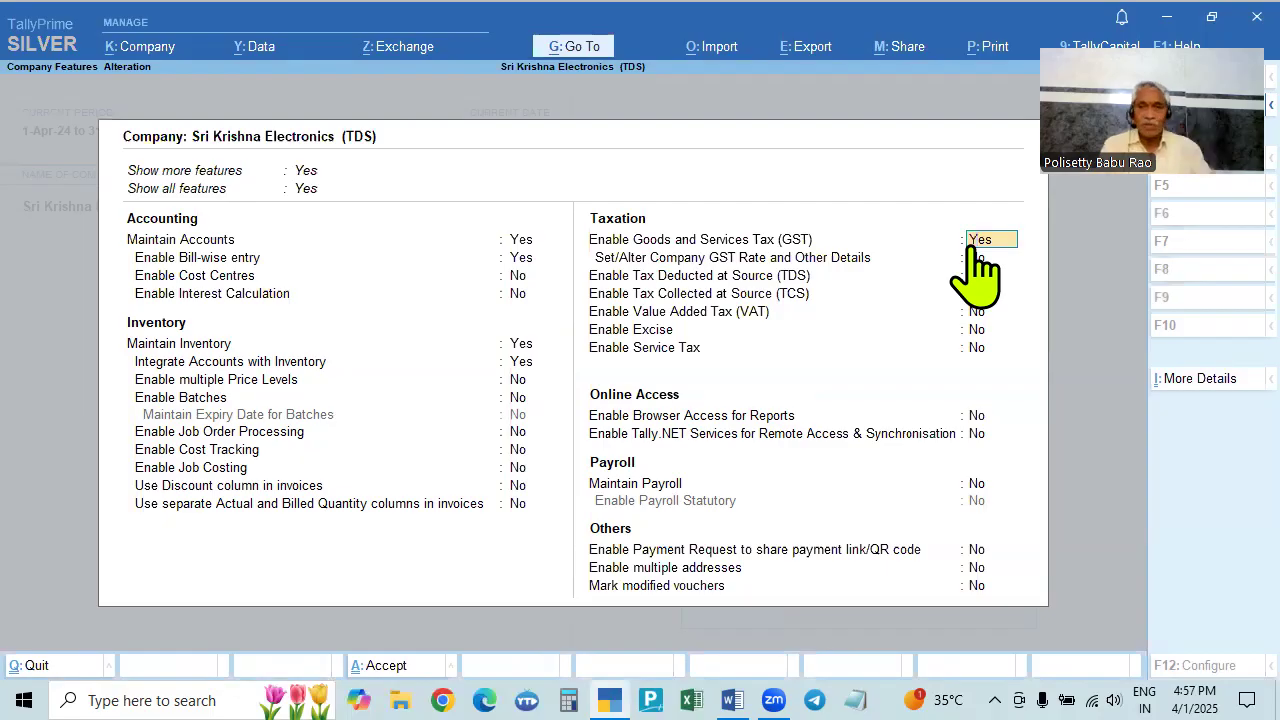
{"action": "key", "text": "Return"}
{"action": "key", "text": "Return"}
{"action": "key", "text": "Return"}
{"action": "key", "text": "Return"}
{"action": "key", "text": "Return"}
{"action": "key", "text": "Return"}
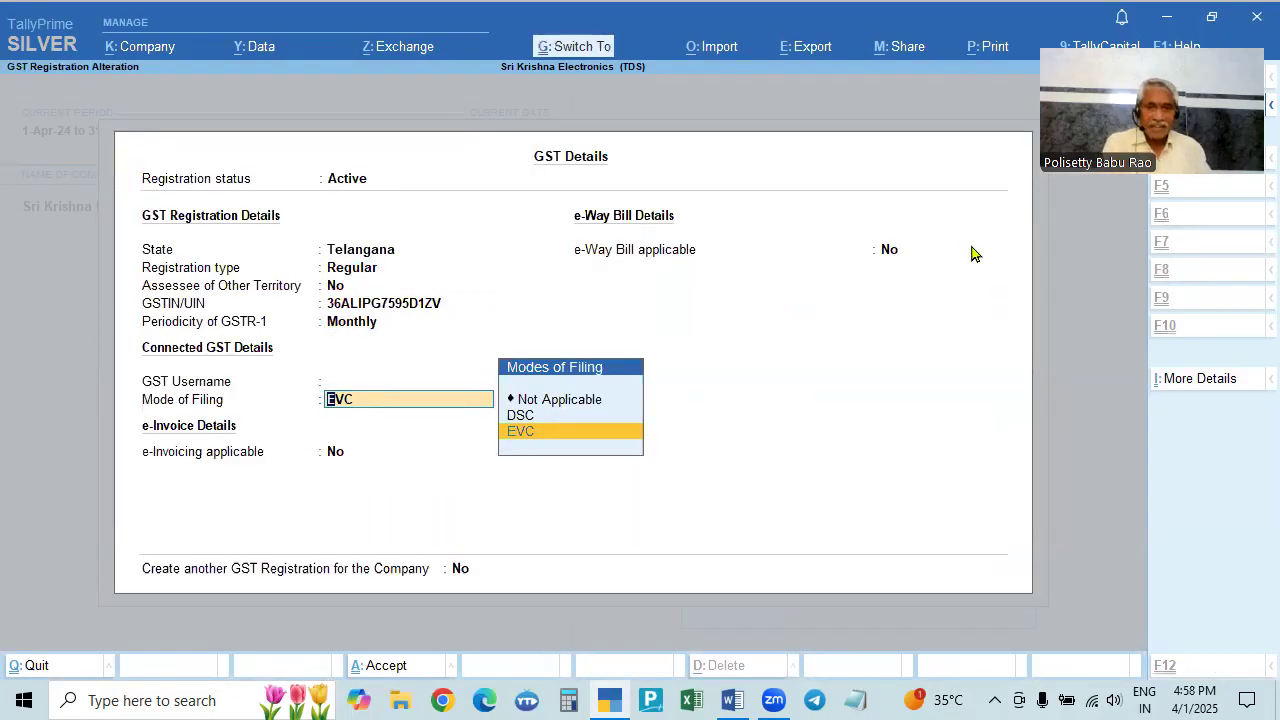
- Accept GST details with Ctrl+A and open Company TDS Deductor Details from Enable TDS
{"action": "key", "text": "ctrl+a"}
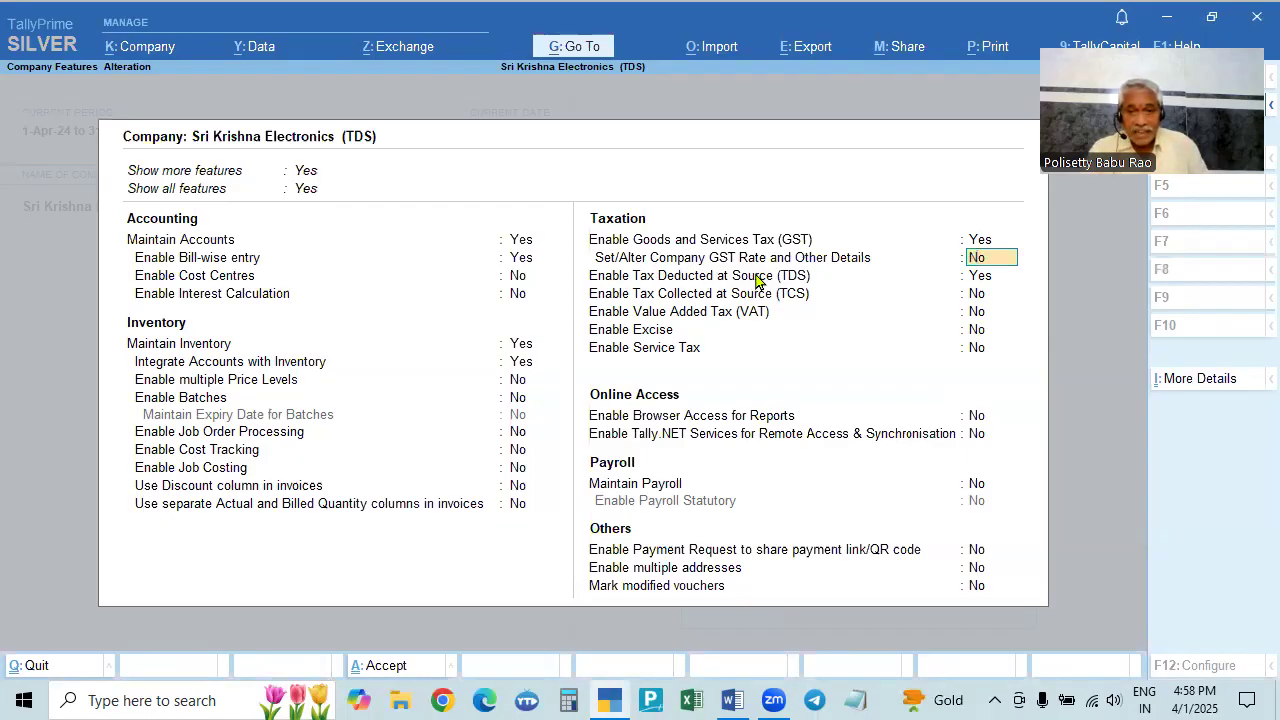
{"action": "left_click", "coordinate": [980, 283]}
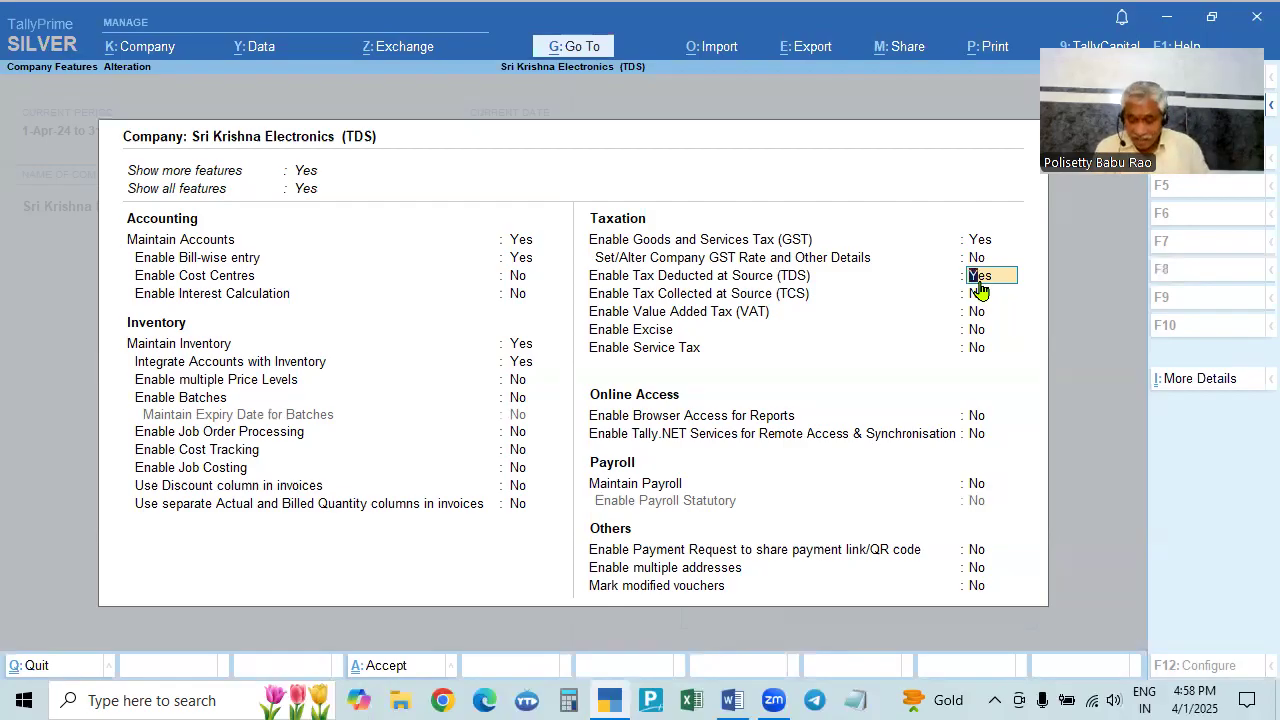
{"action": "key", "text": "Return"}
{"action": "key", "text": "alt+Tab"}
{"action": "key", "text": "alt+Tab"}
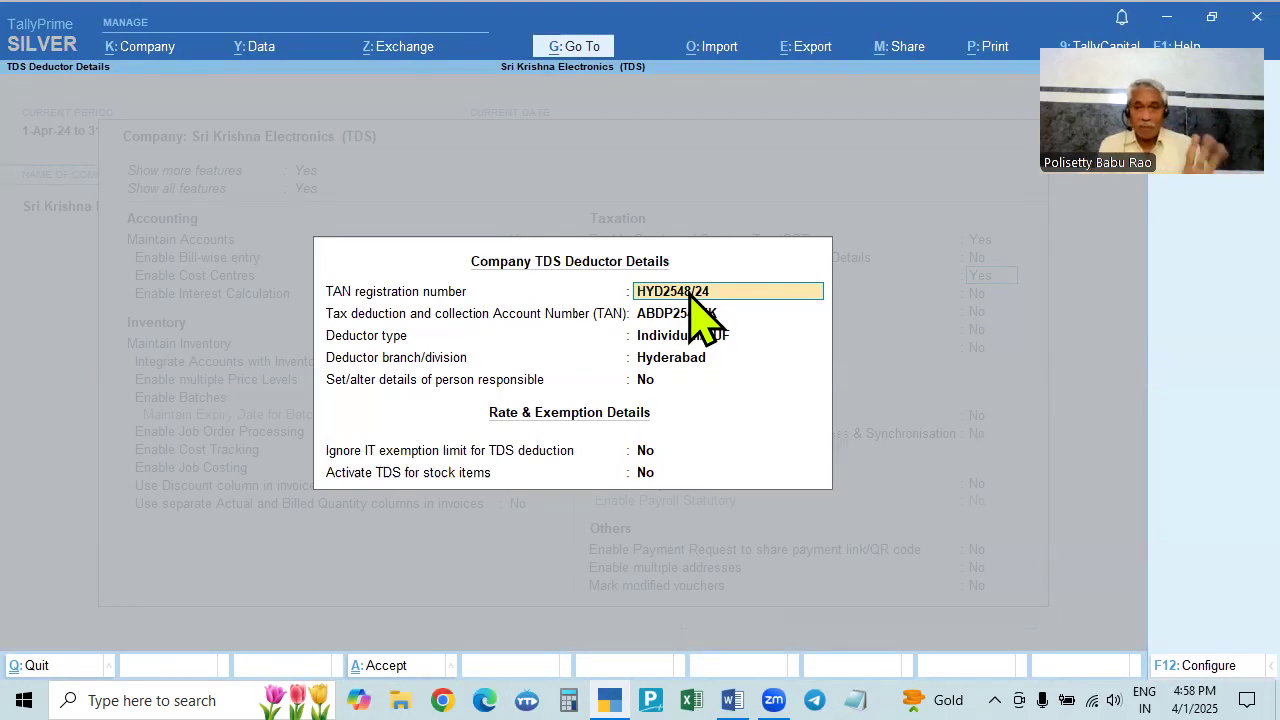
- Set the company TDS deductor type to Individual/HUF and keep Hyderabad as the deductor branch
{"action": "key", "text": "Return"}
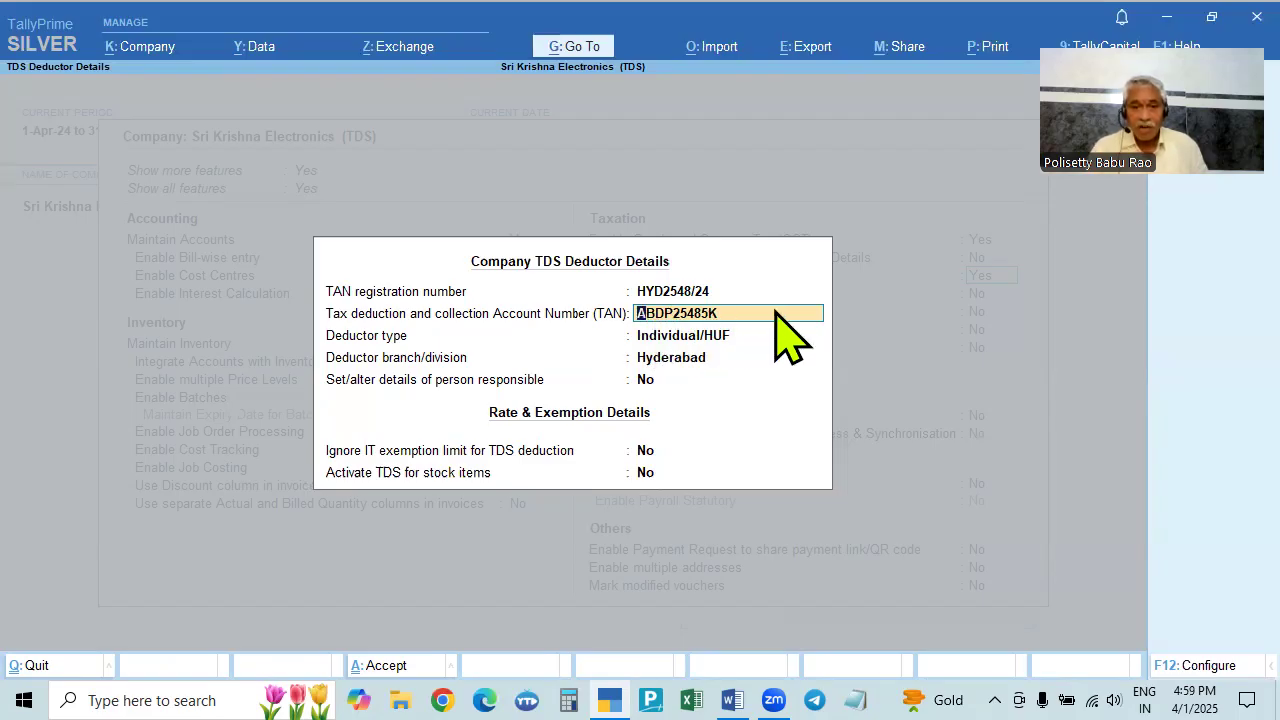
{"action": "key", "text": "Return"}
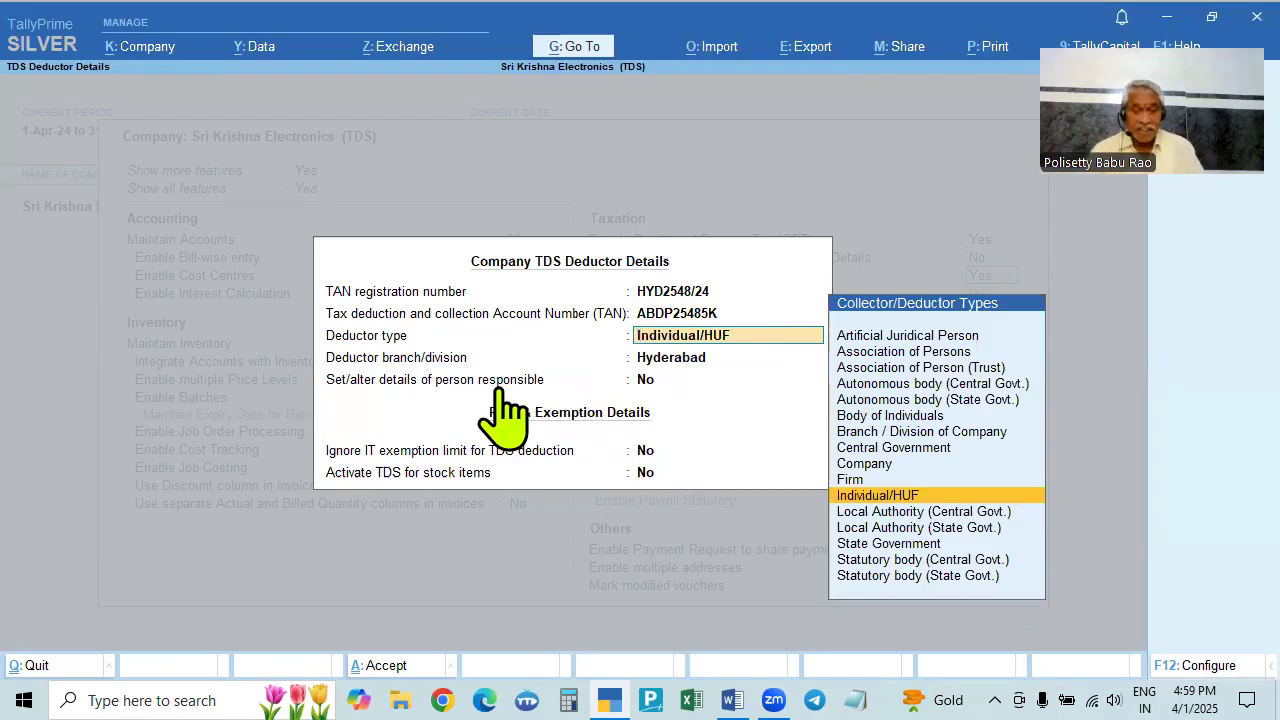
{"action": "key", "text": "alt+Tab"}
{"action": "scroll", "coordinate": [563, 367], "scroll_direction": "up", "scroll_amount": 4}
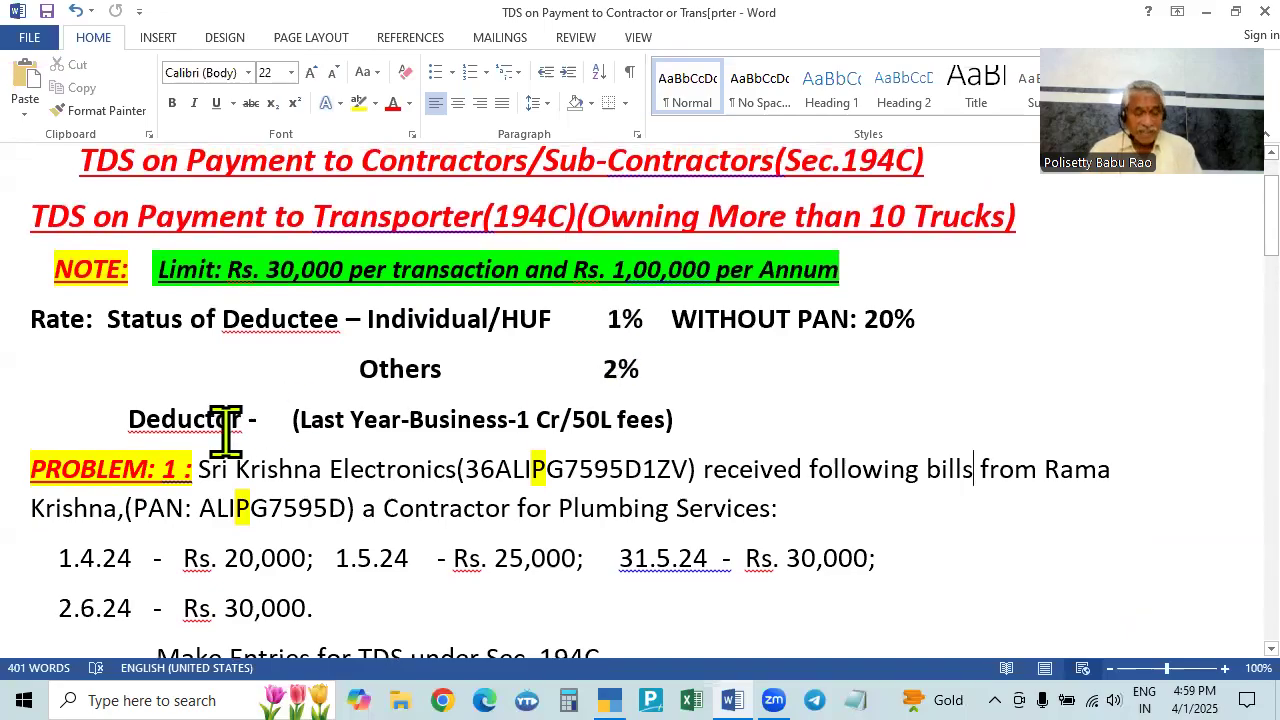
{"action": "key", "text": "alt+Tab"}
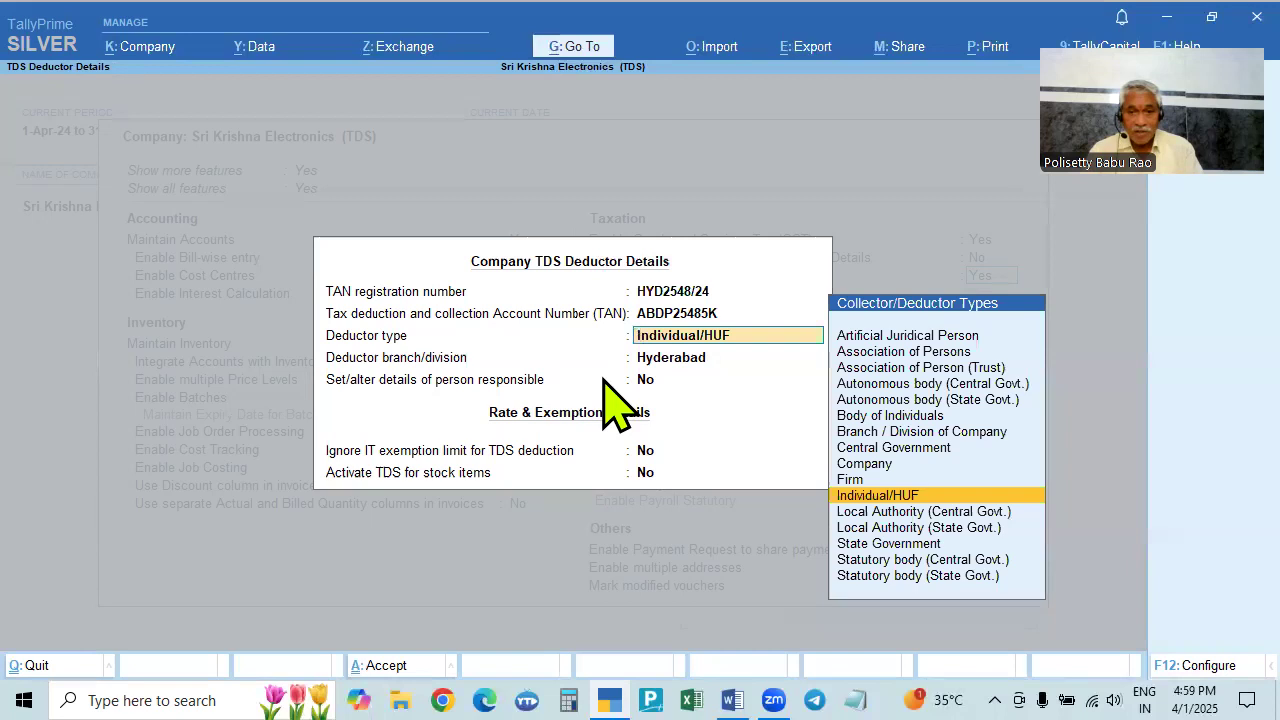
{"action": "key", "text": "alt+Tab"}
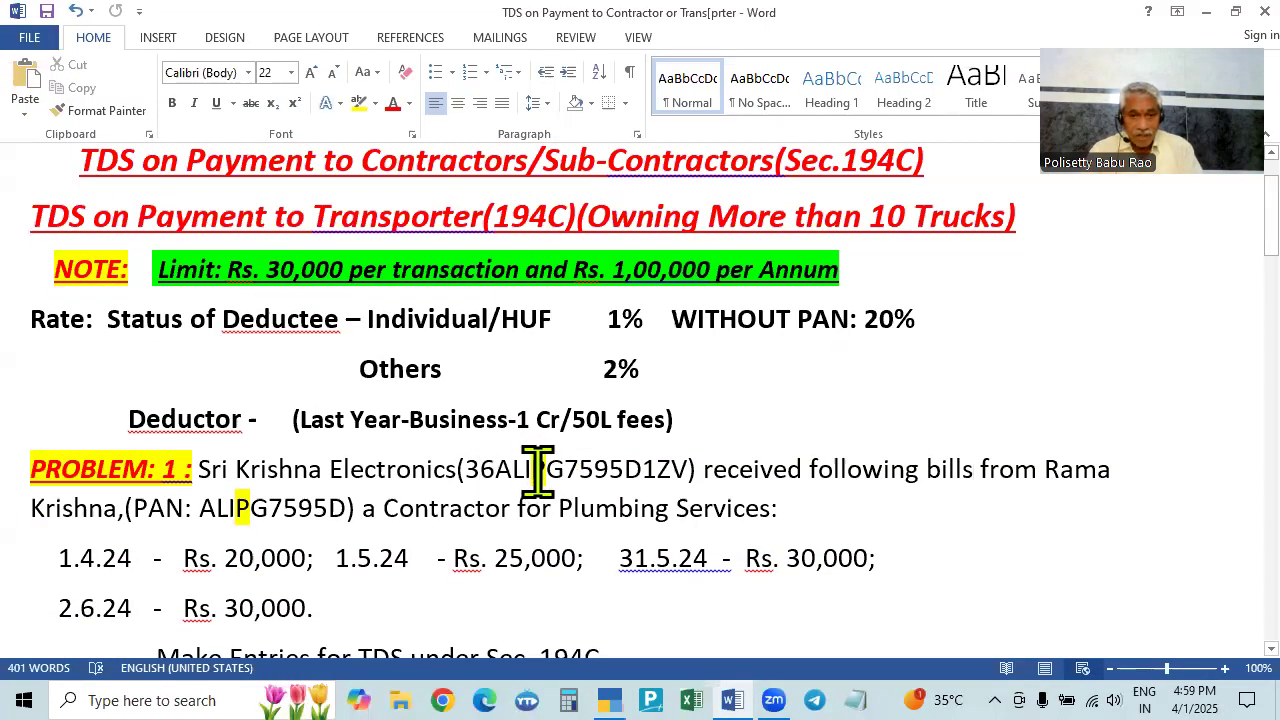
{"action": "key", "text": "alt+Tab"}
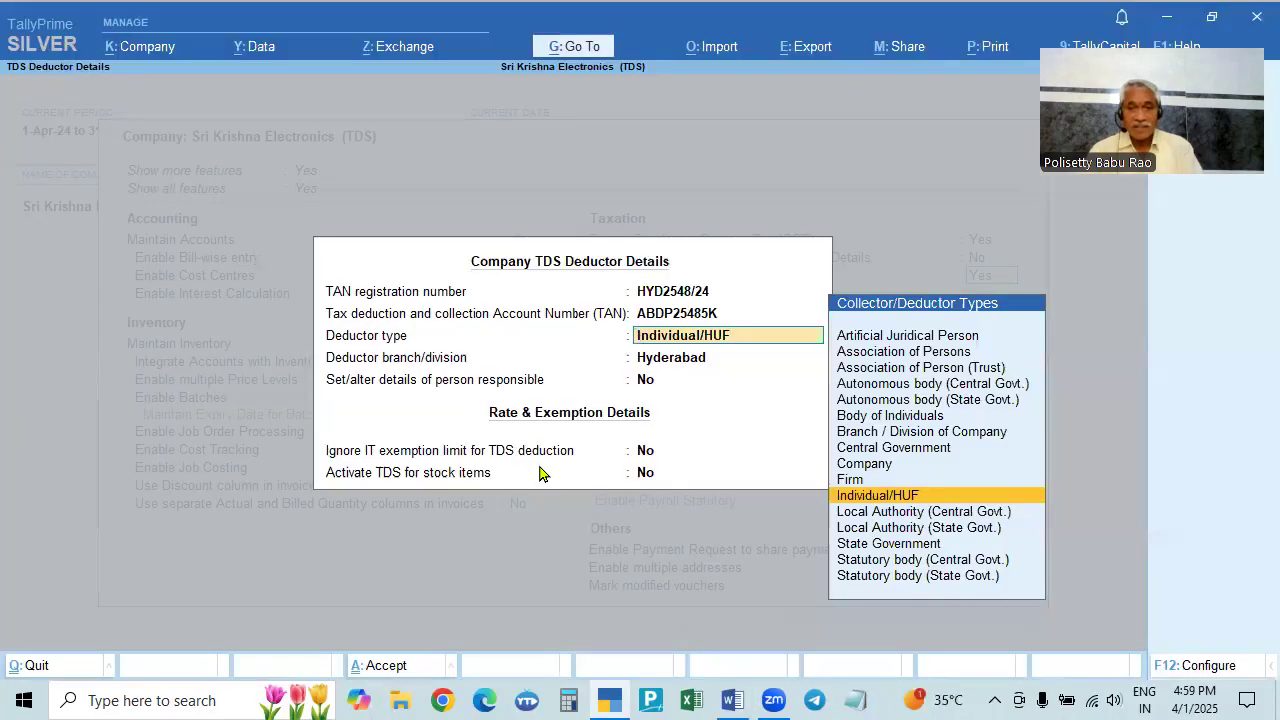
{"action": "left_click", "coordinate": [906, 498]}
{"action": "key", "text": "Return"}
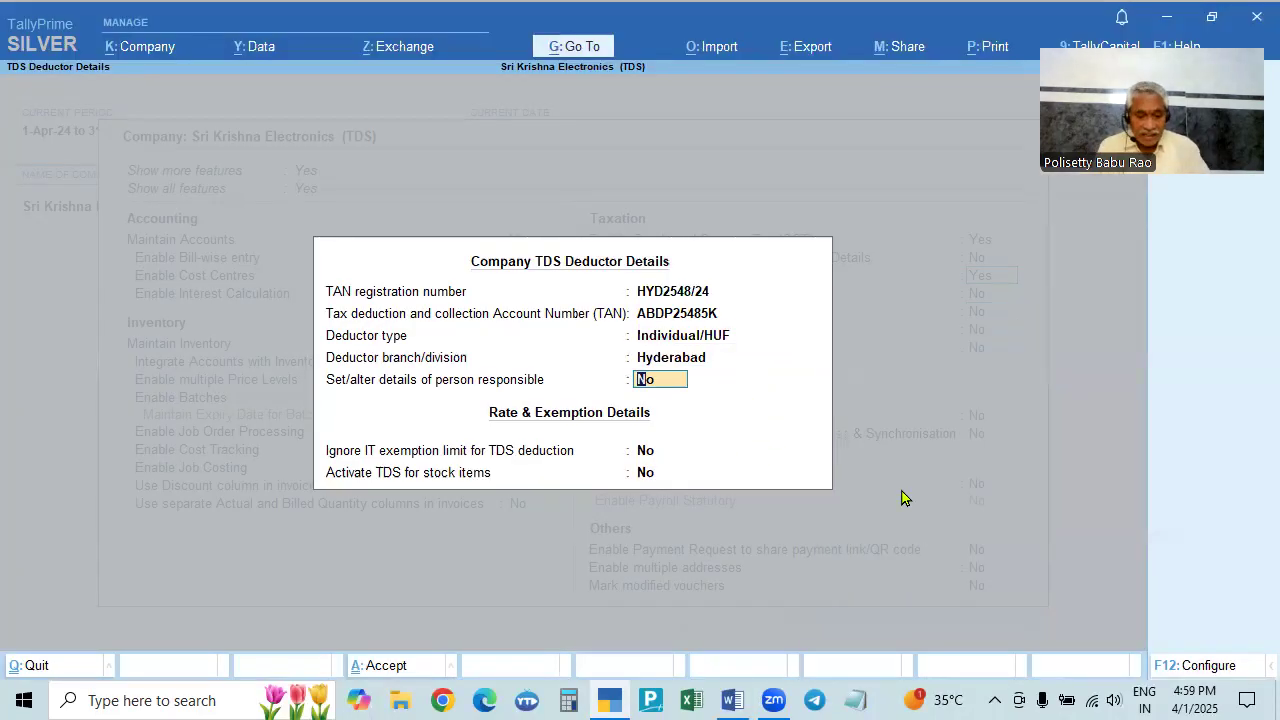
- Switch 'Set/alter details of person responsible' to Yes and accept the Person Responsible Details form
{"action": "type", "text": "y"}
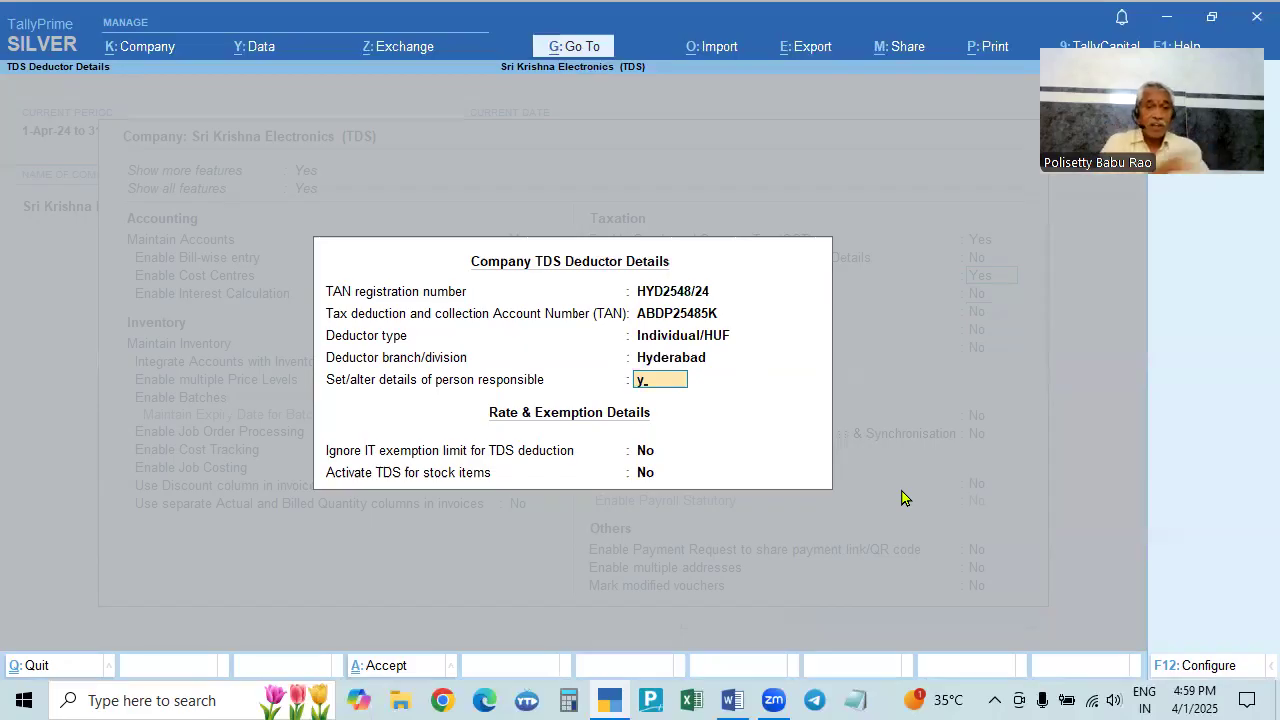
{"action": "key", "text": "Return"}
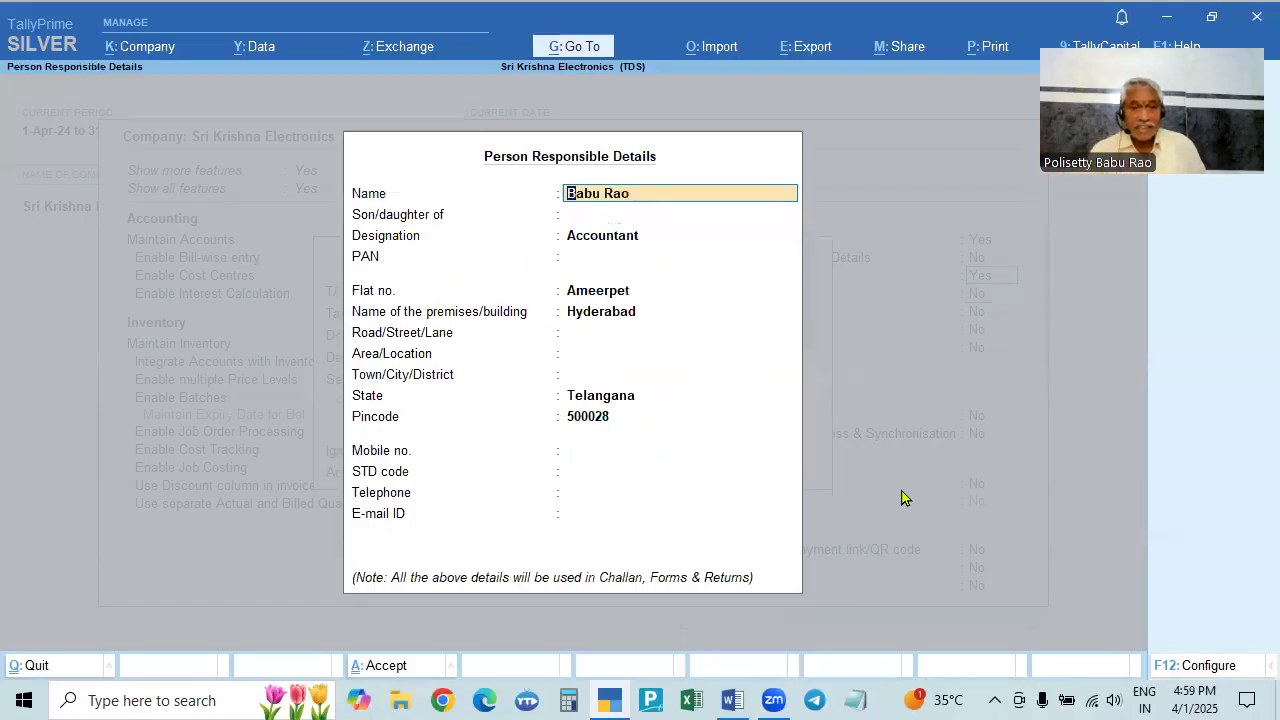
{"action": "left_click", "coordinate": [600, 243]}
{"action": "key", "text": "Return"}
{"action": "key", "text": "Return"}
{"action": "key", "text": "Return"}
{"action": "key", "text": "Return"}
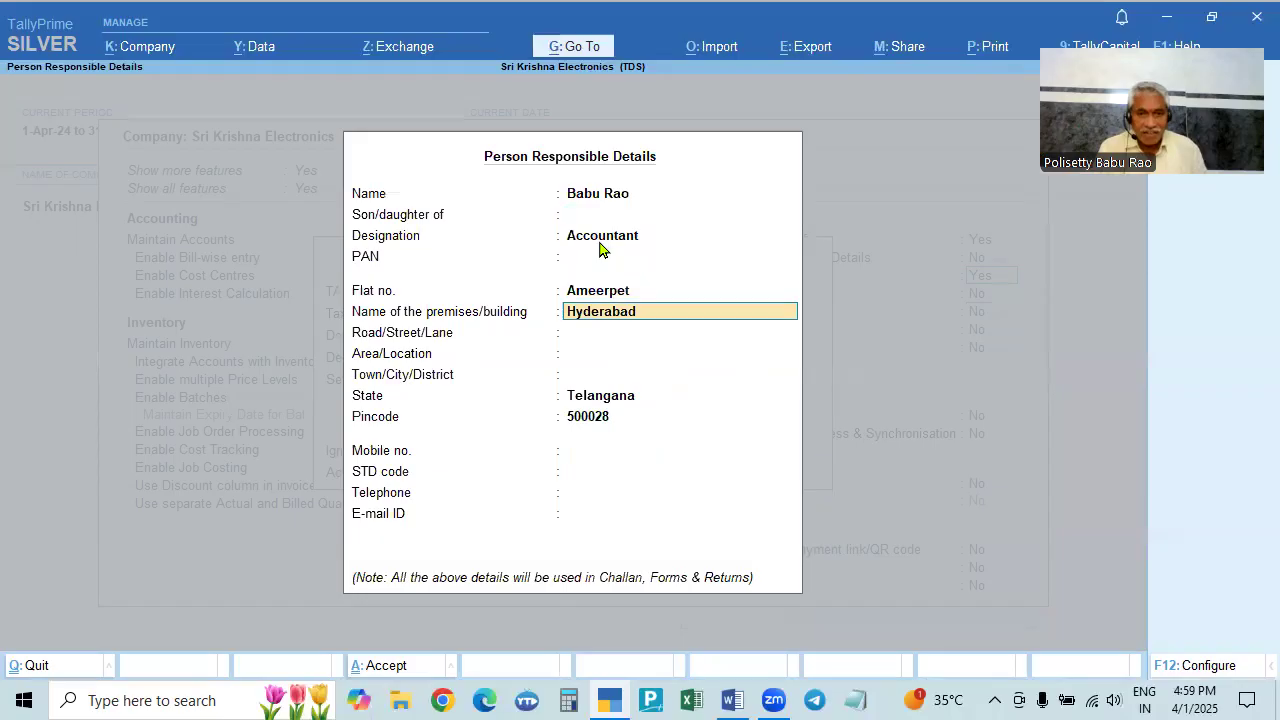
{"action": "key", "text": "Return"}
{"action": "key", "text": "Return"}
{"action": "key", "text": "Return"}
{"action": "key", "text": "Return"}
{"action": "key", "text": "Return"}
{"action": "key", "text": "Return"}
{"action": "key", "text": "Return"}
{"action": "key", "text": "Return"}
{"action": "key", "text": "Return"}
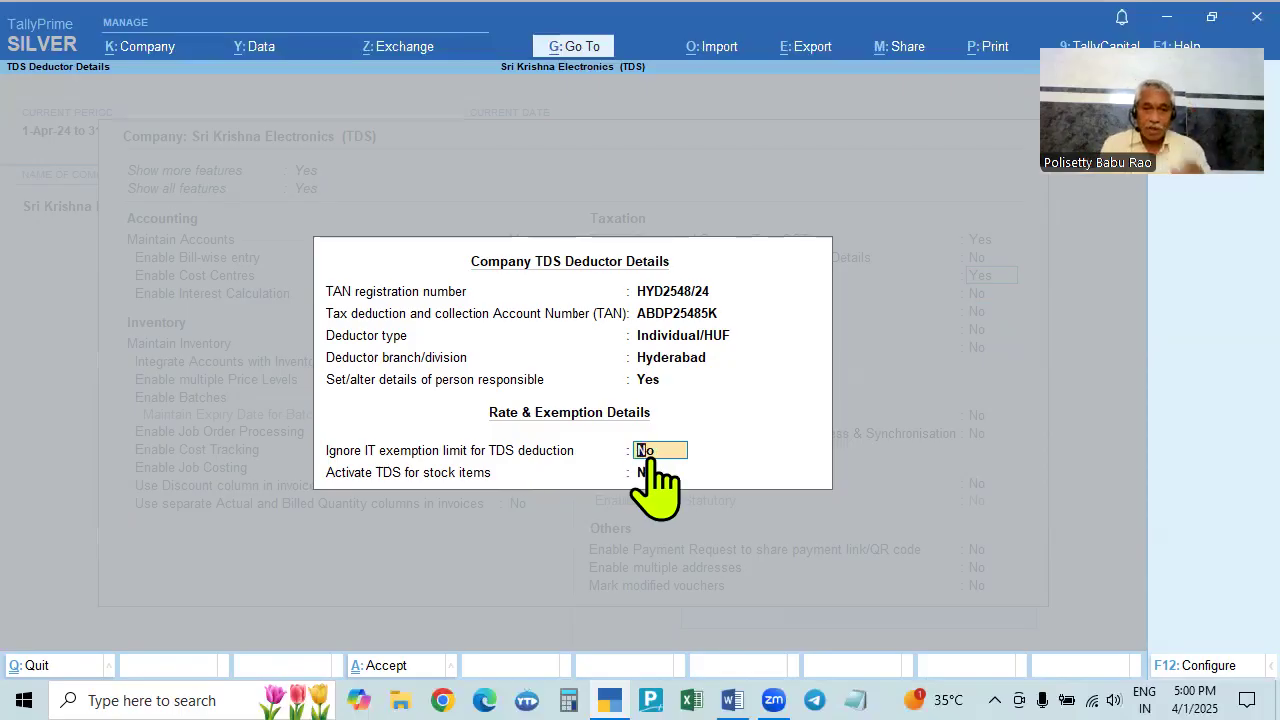
- Keep IT exemption limit and stock-item TDS at No, then save deductor details and company features
{"action": "key", "text": "Return"}
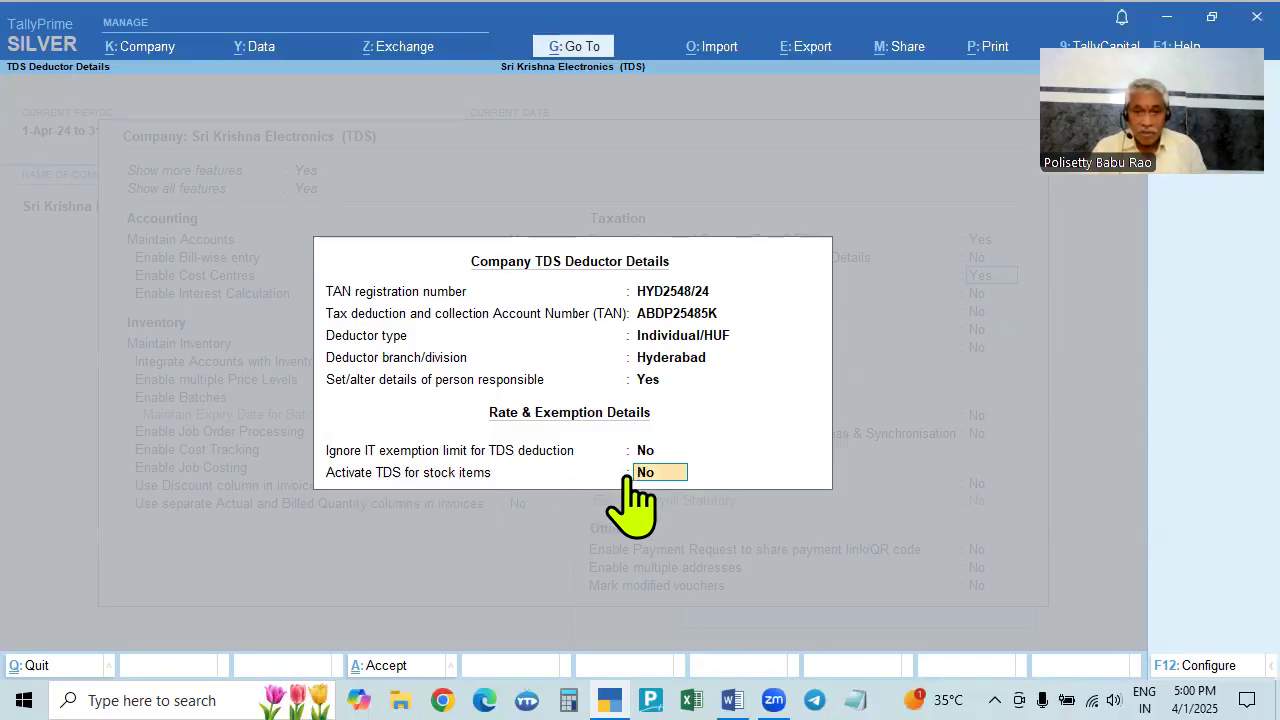
{"action": "key", "text": "Return"}
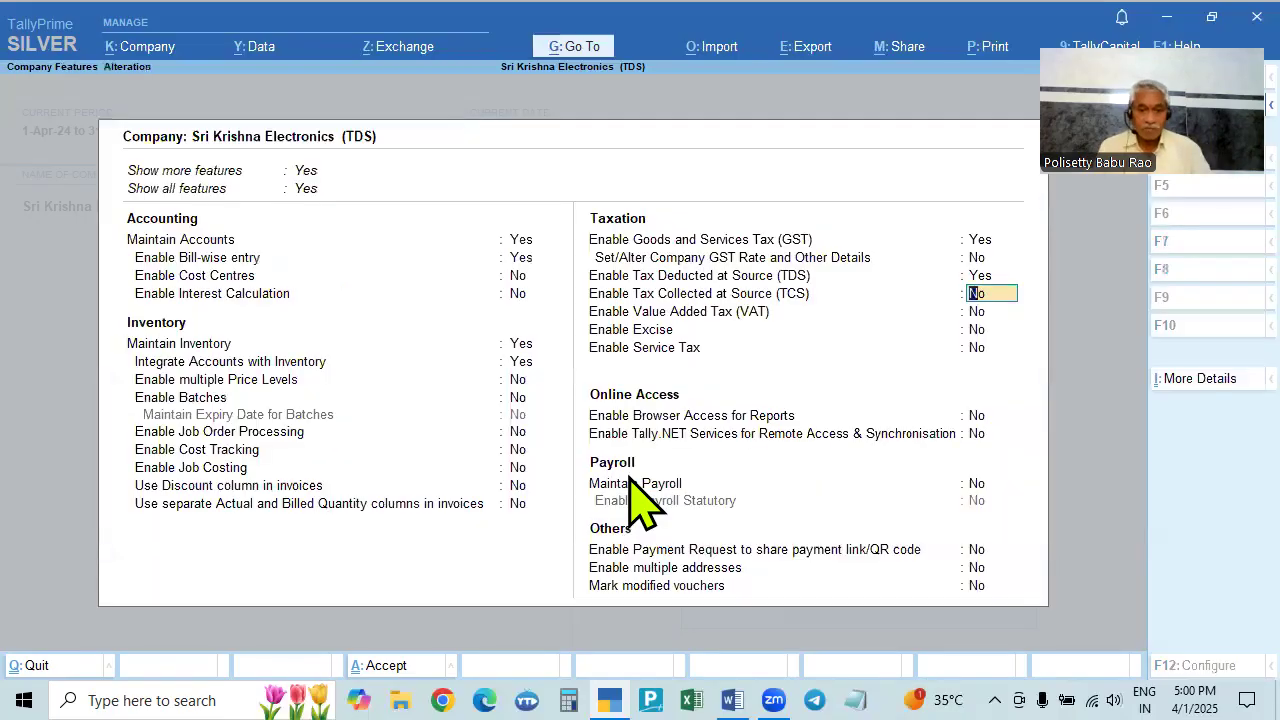
{"action": "key", "text": "ctrl+a"}
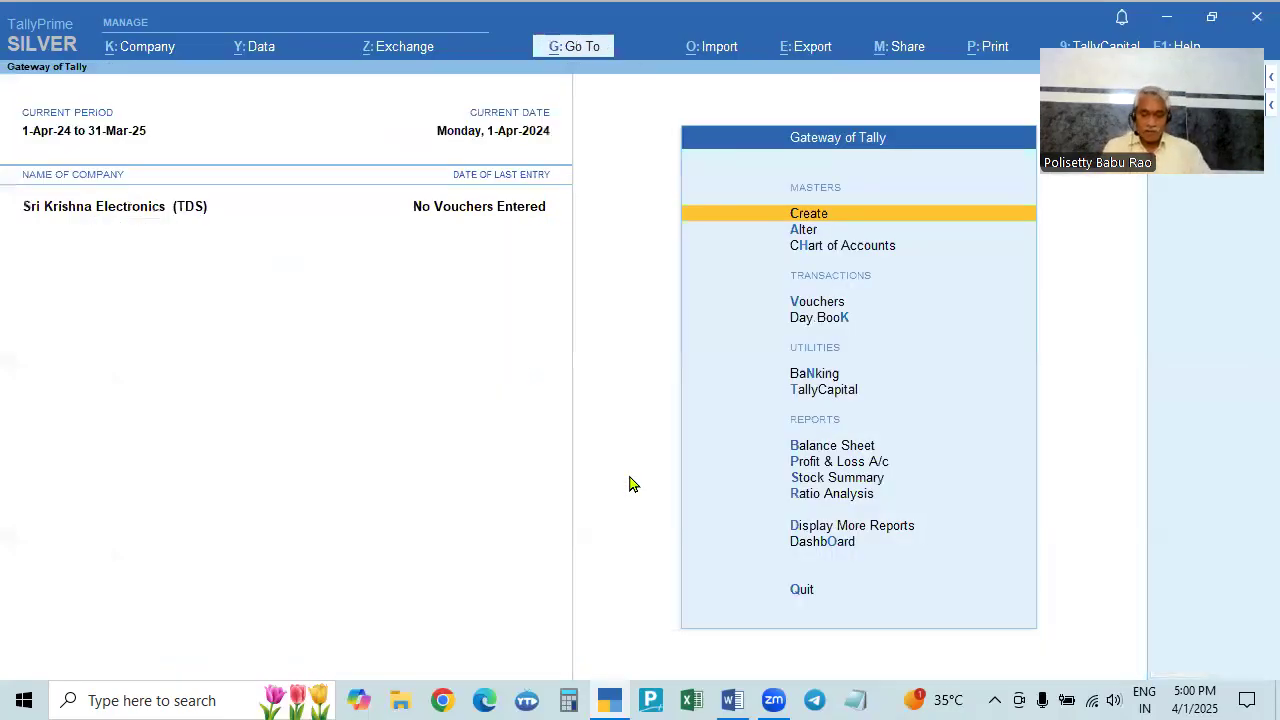
{"action": "key", "text": "alt+Tab"}
{"action": "scroll", "coordinate": [633, 480], "scroll_direction": "down", "scroll_amount": 2}
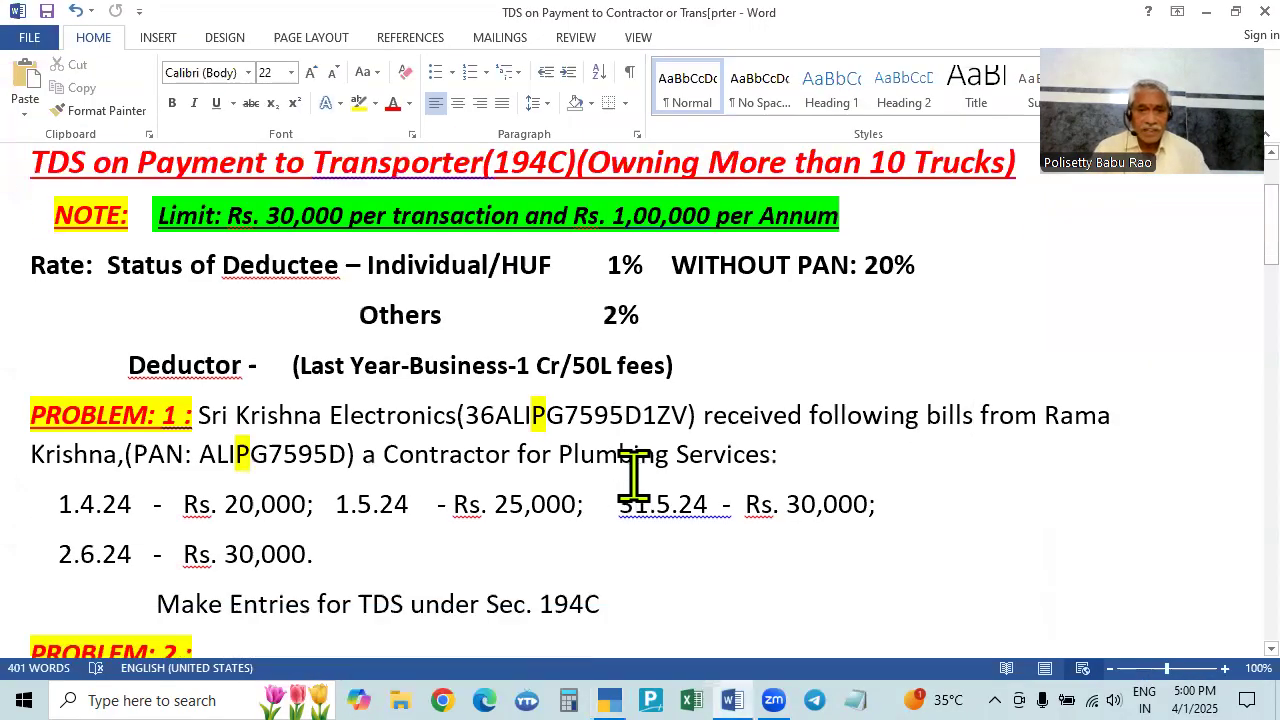
{"action": "key", "text": "alt+Tab"}
{"action": "key", "text": "alt+Tab"}
{"action": "key", "text": "alt+Tab"}
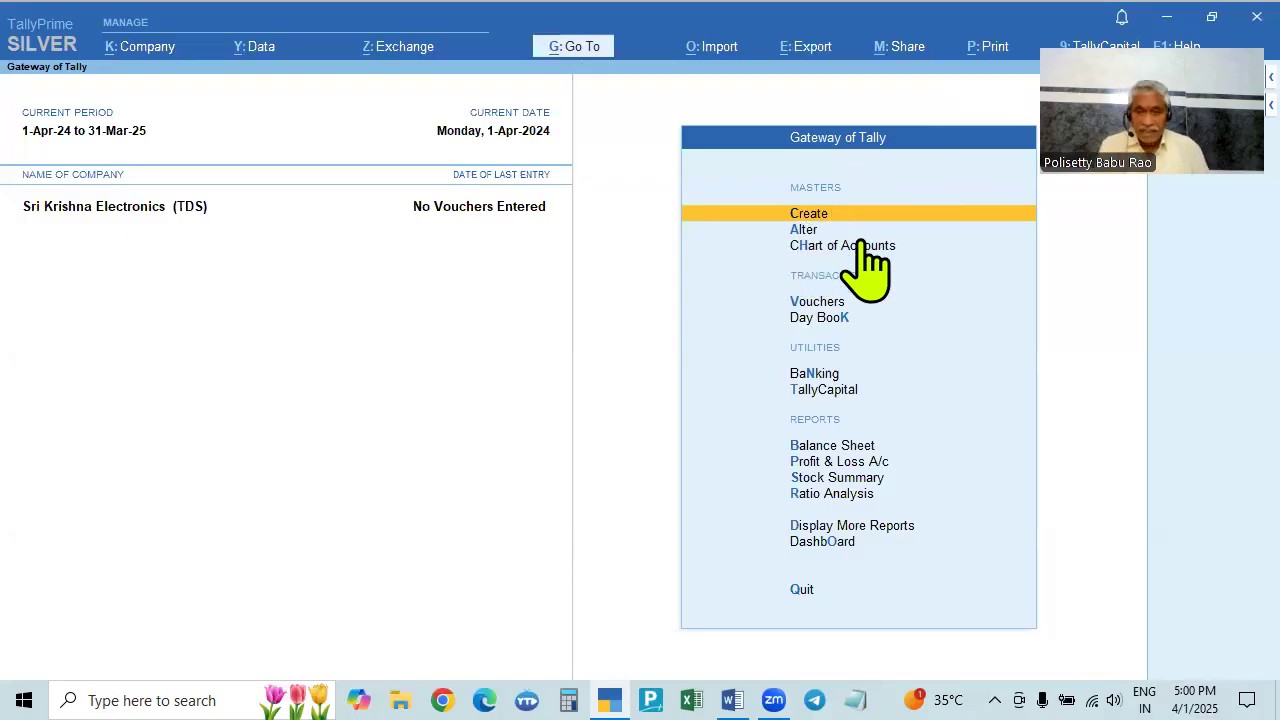
{"action": "key", "text": "Return"}
{"action": "key", "text": "Down"}
{"action": "key", "text": "Down"}
{"action": "key", "text": "Down"}
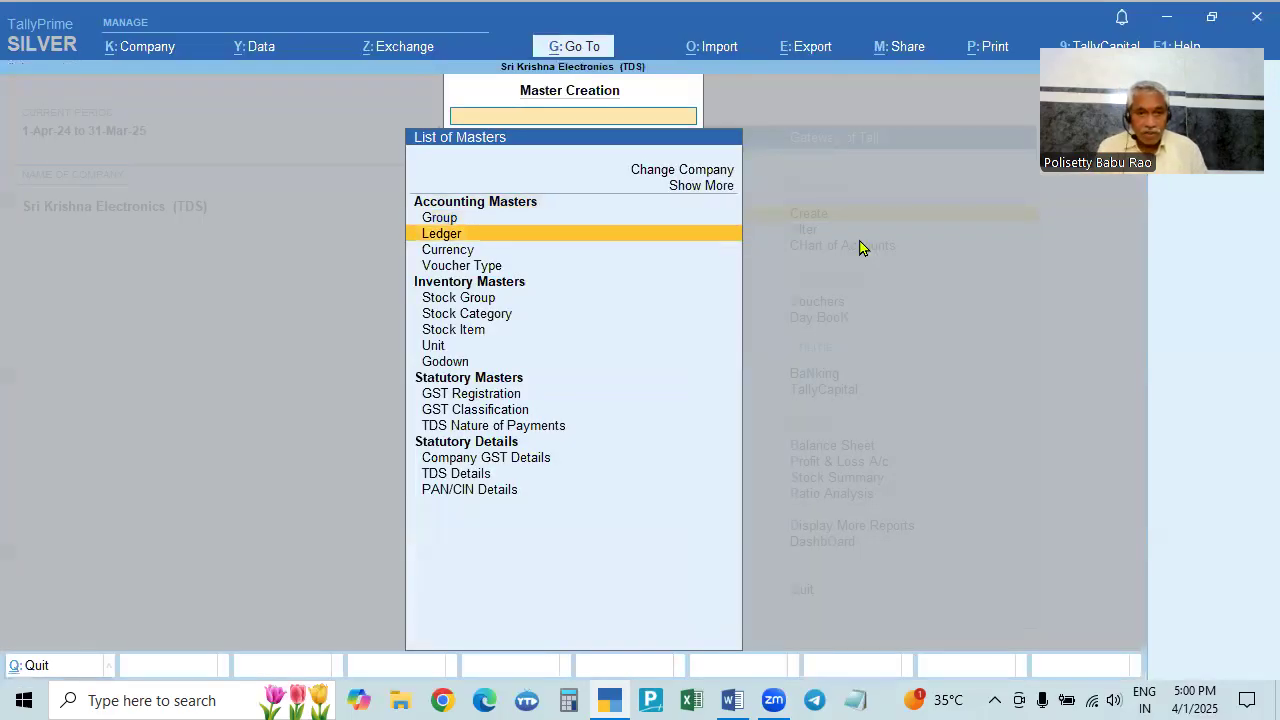
{"action": "key", "text": "Down"}
{"action": "key", "text": "Down"}
{"action": "key", "text": "Down"}
{"action": "key", "text": "Down"}
{"action": "key", "text": "Down"}
{"action": "key", "text": "Down"}
{"action": "key", "text": "Down"}
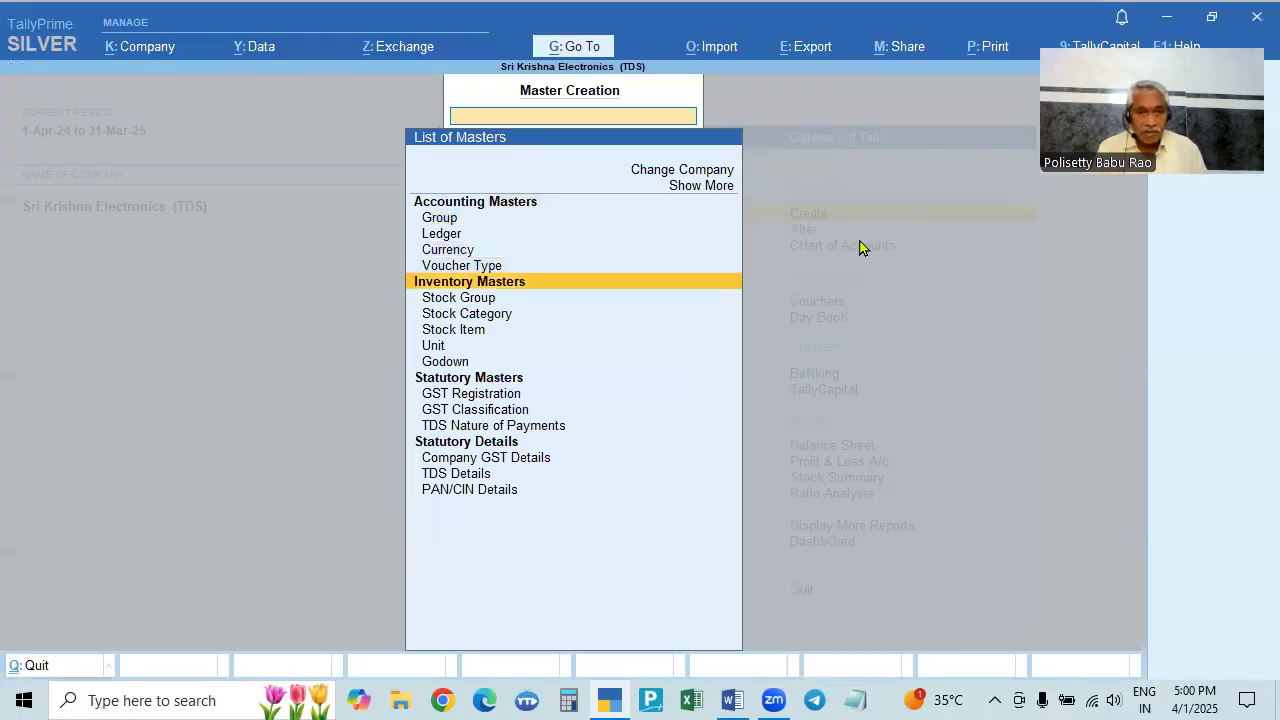
{"action": "key", "text": "Down"}
{"action": "key", "text": "Down"}
{"action": "key", "text": "Down"}
{"action": "key", "text": "Down"}
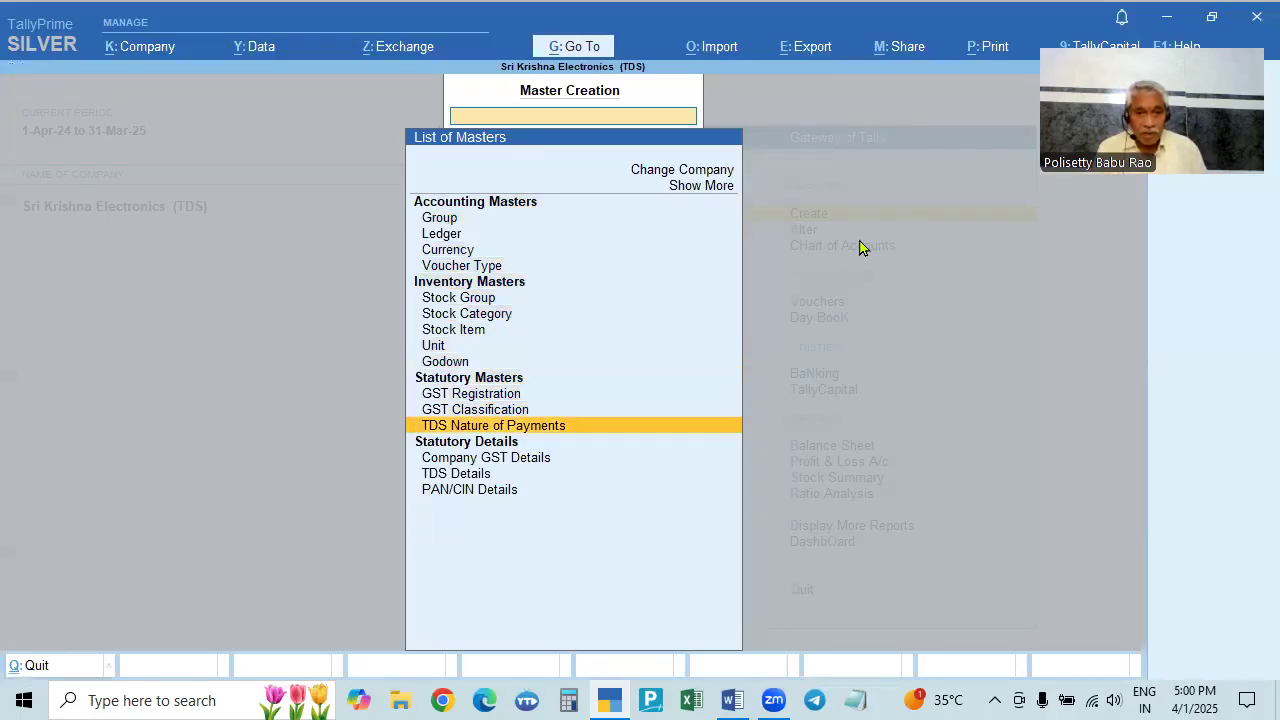
{"action": "key", "text": "Up"}
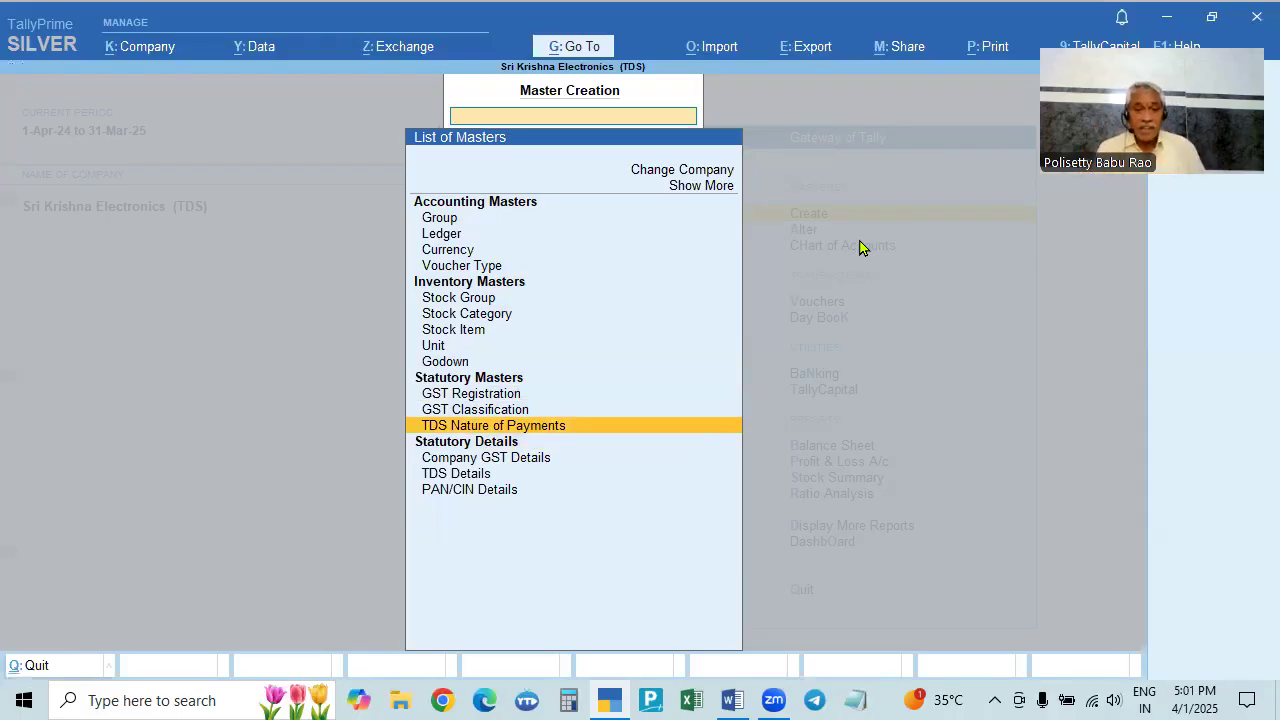
{"action": "left_click", "coordinate": [550, 430]}
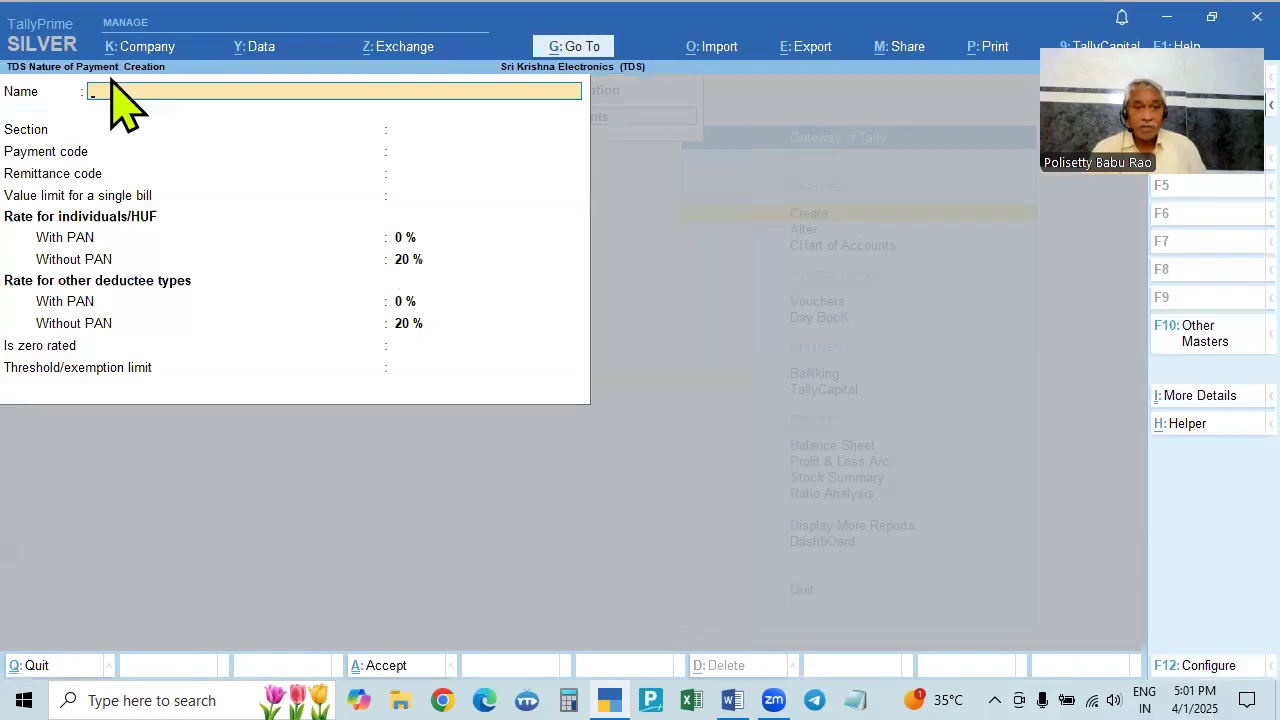
{"action": "key", "text": "Escape"}
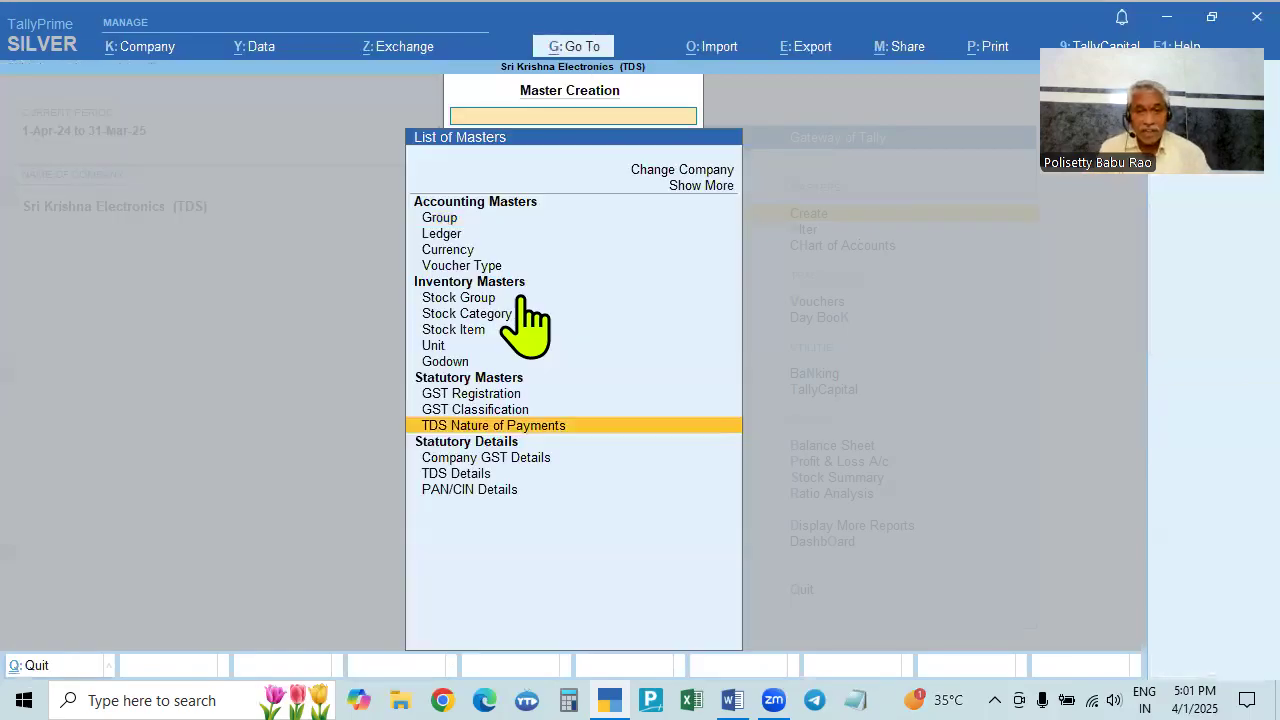
{"action": "key", "text": "Escape"}
{"action": "key", "text": "Down"}
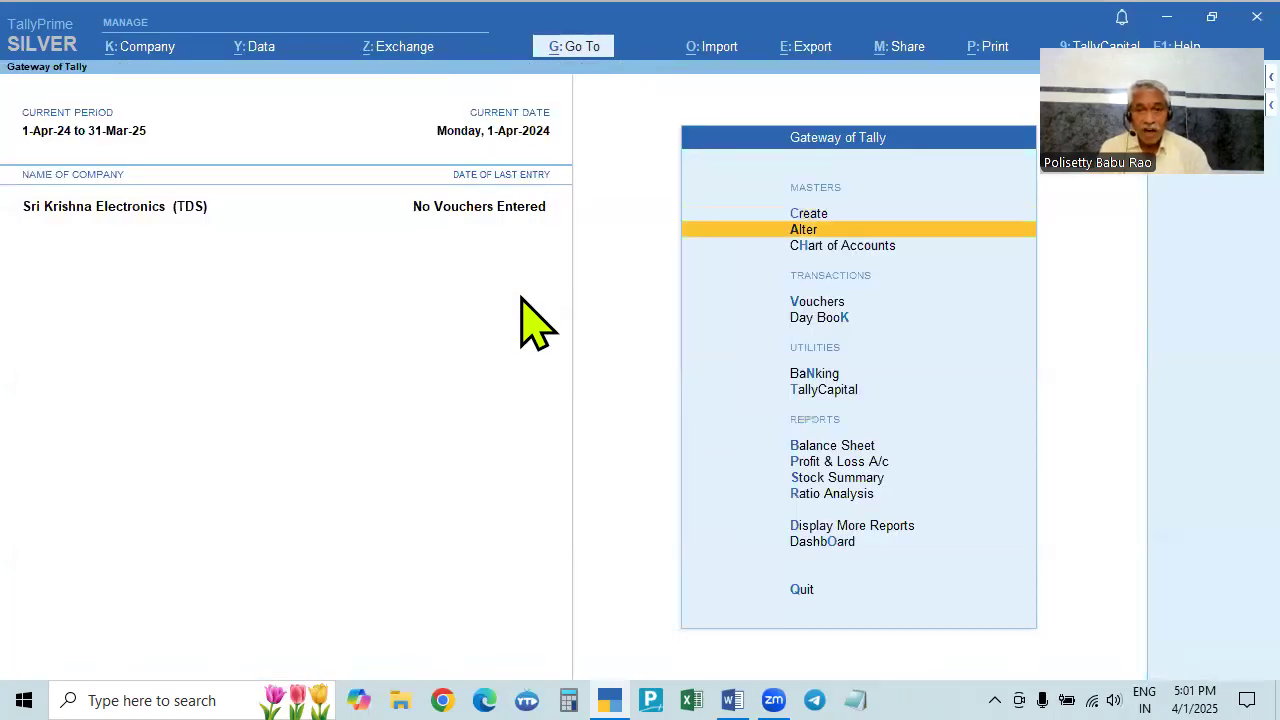
- Open Payment to Contractors/sub-Contractors 194C from the TDS Nature of Payments alteration list
{"action": "key", "text": "Return"}
{"action": "key", "text": "Down"}
{"action": "key", "text": "Down"}
{"action": "key", "text": "Down"}
{"action": "key", "text": "Down"}
{"action": "key", "text": "Down"}
{"action": "key", "text": "Down"}
{"action": "key", "text": "Down"}
{"action": "key", "text": "Down"}
{"action": "key", "text": "Down"}
{"action": "key", "text": "Down"}
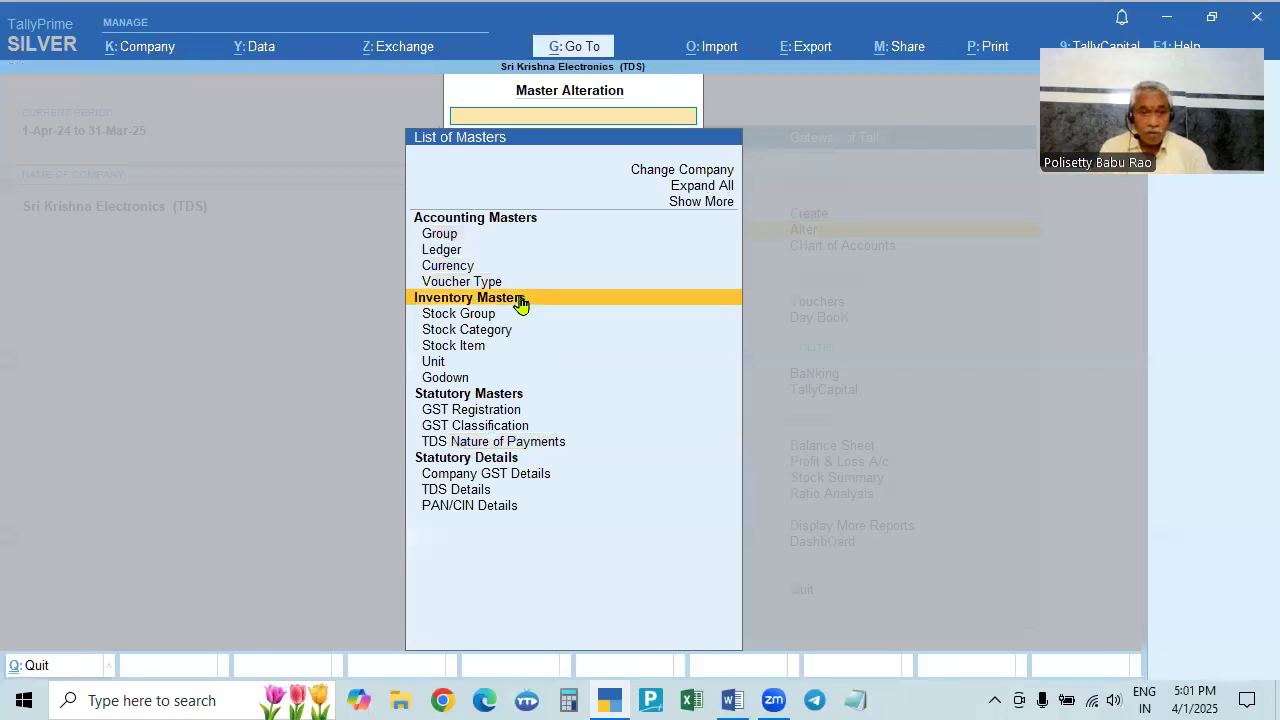
{"action": "key", "text": "Down"}
{"action": "key", "text": "Down"}
{"action": "key", "text": "Down"}
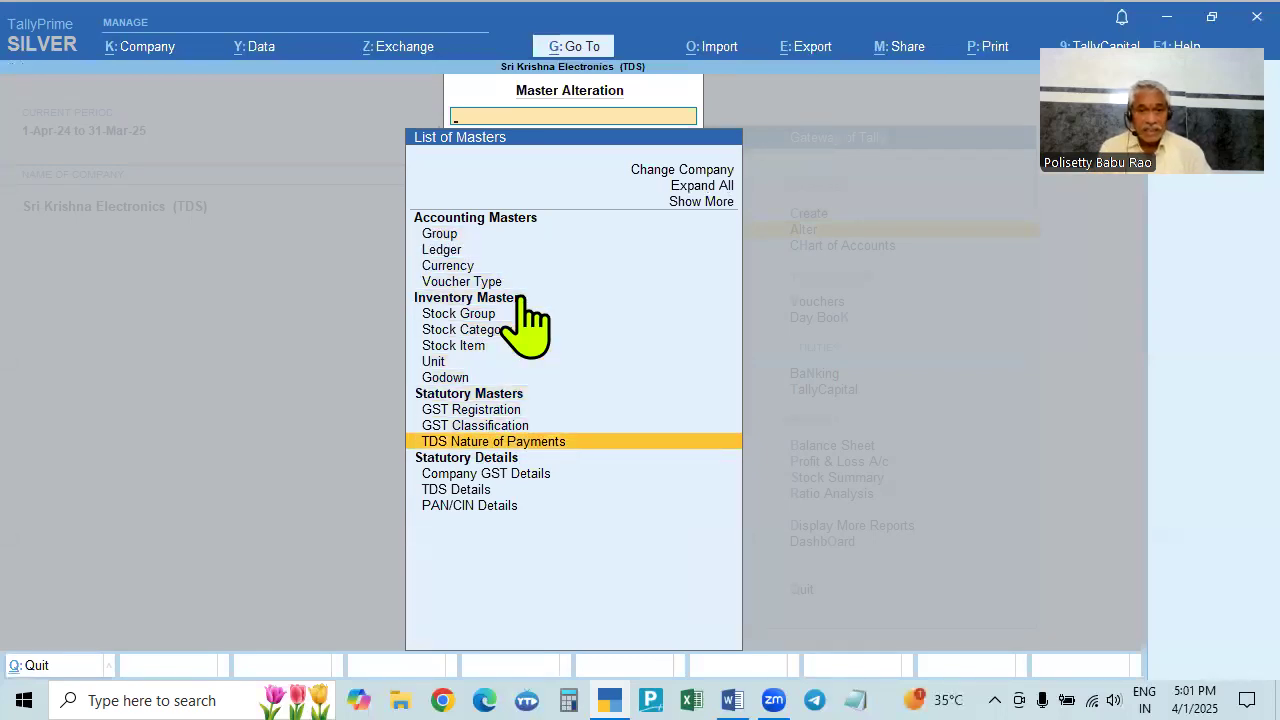
{"action": "key", "text": "Return"}
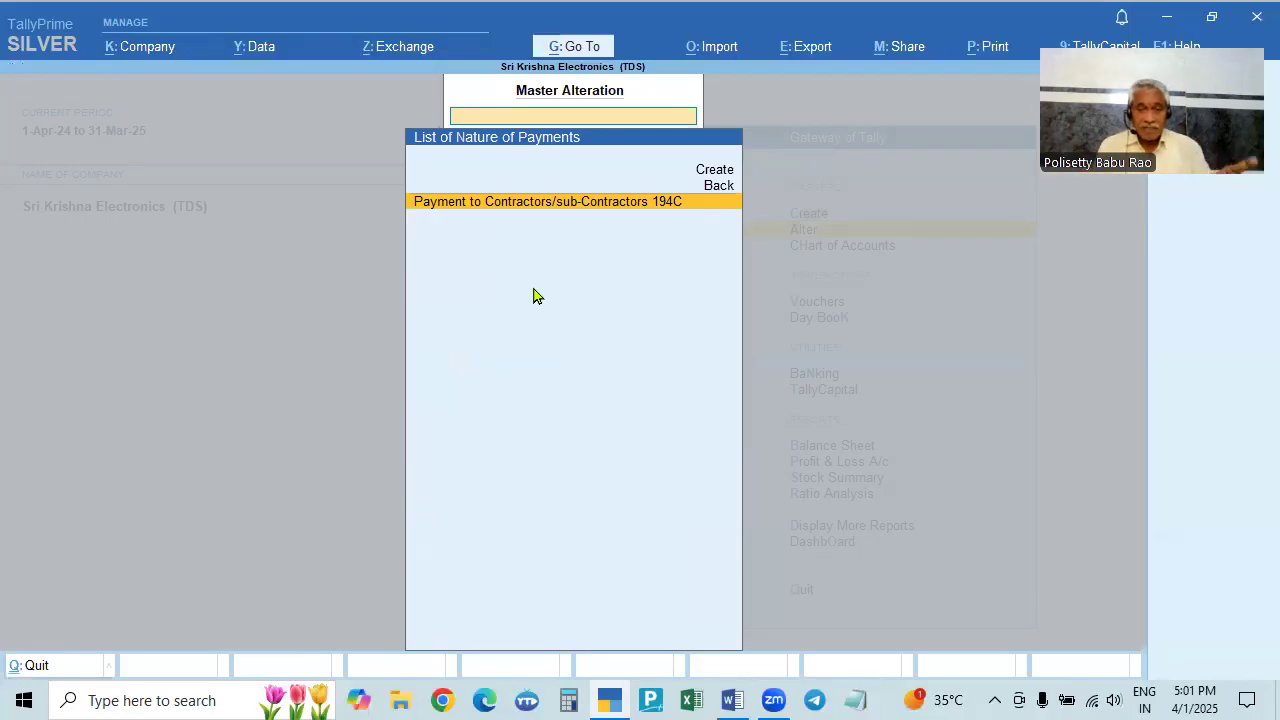
{"action": "key", "text": "Up"}
{"action": "key", "text": "Up"}
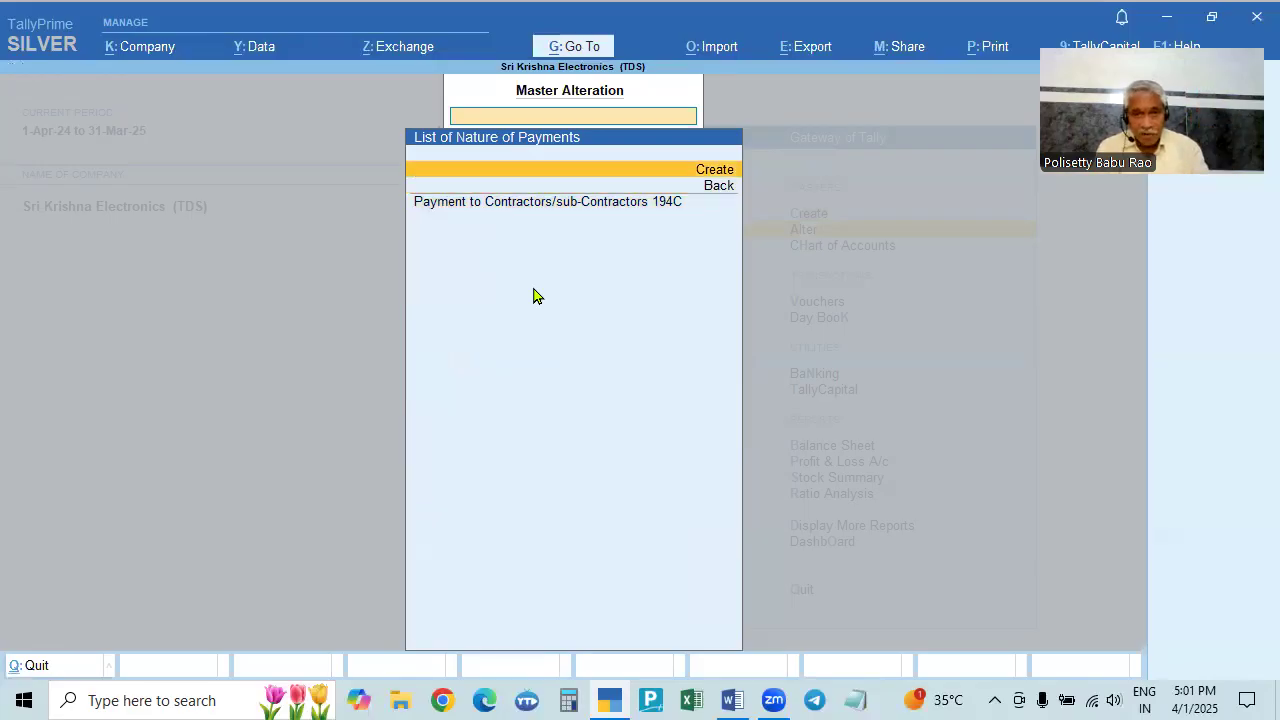
{"action": "key", "text": "Down"}
{"action": "key", "text": "Down"}
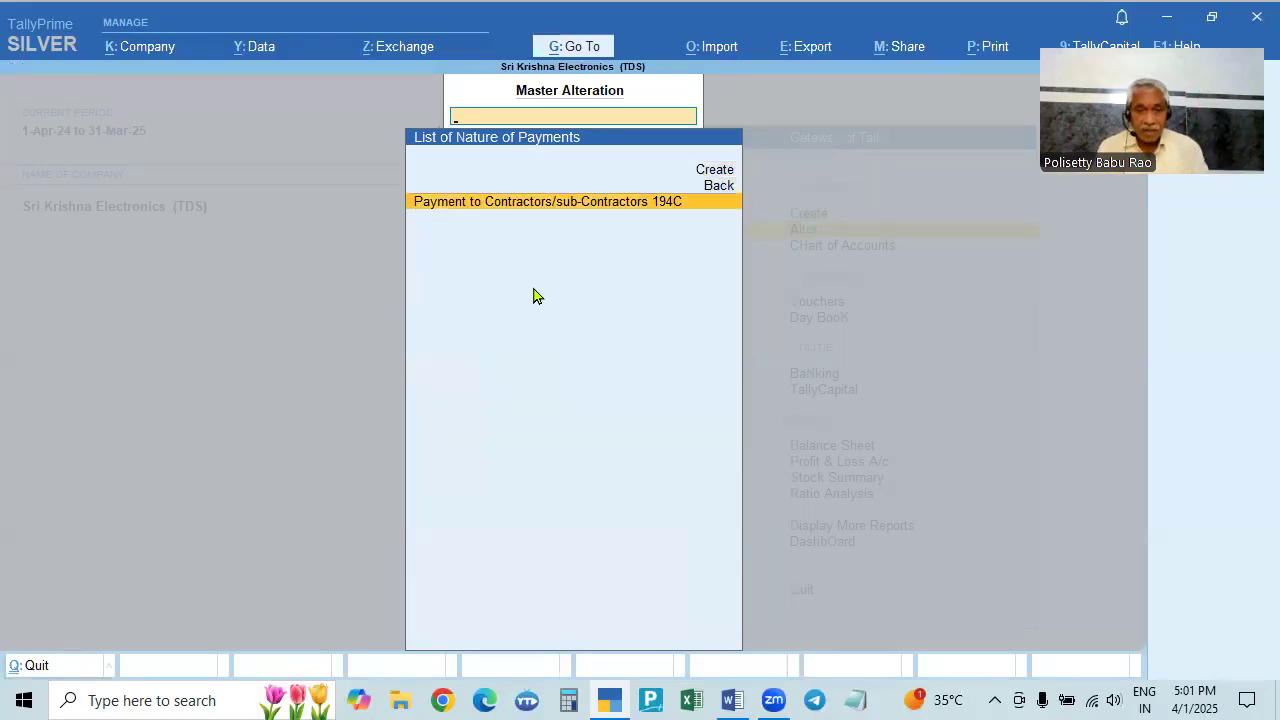
{"action": "key", "text": "Return"}
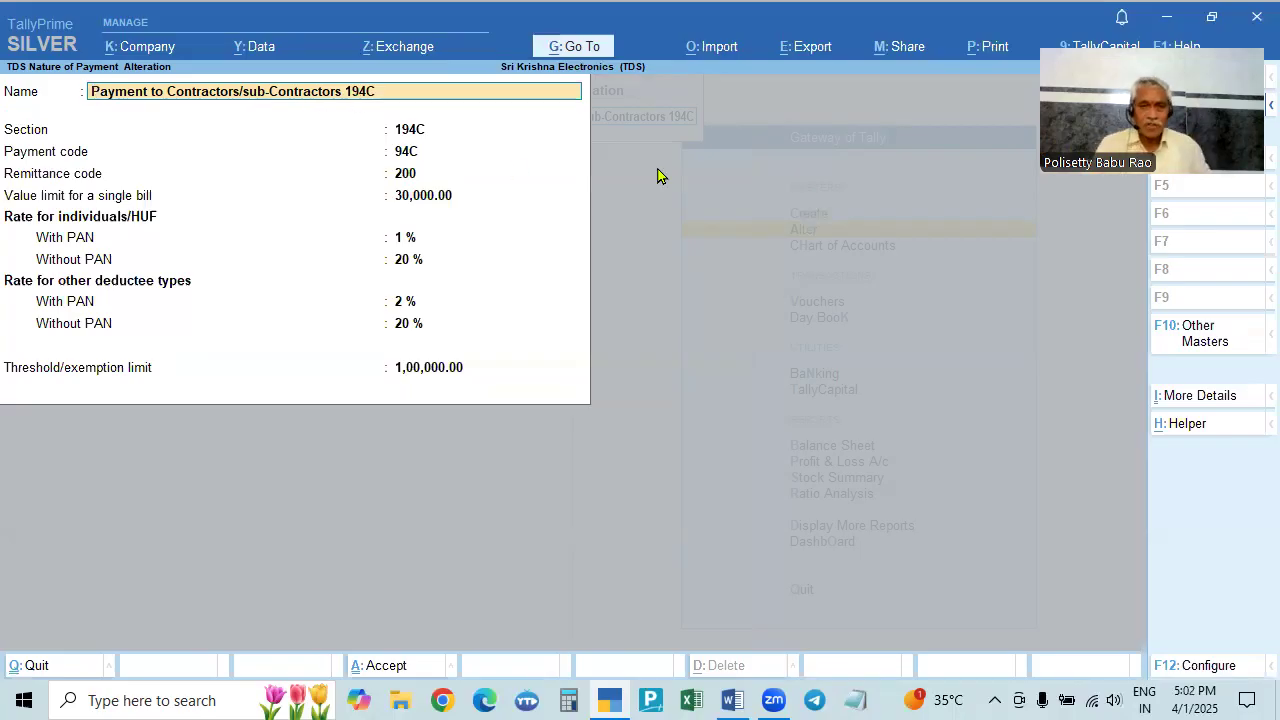
- Confirm section 194C, payment code 94C and remittance code 200 for the contractor nature of payment
{"action": "key", "text": "Return"}
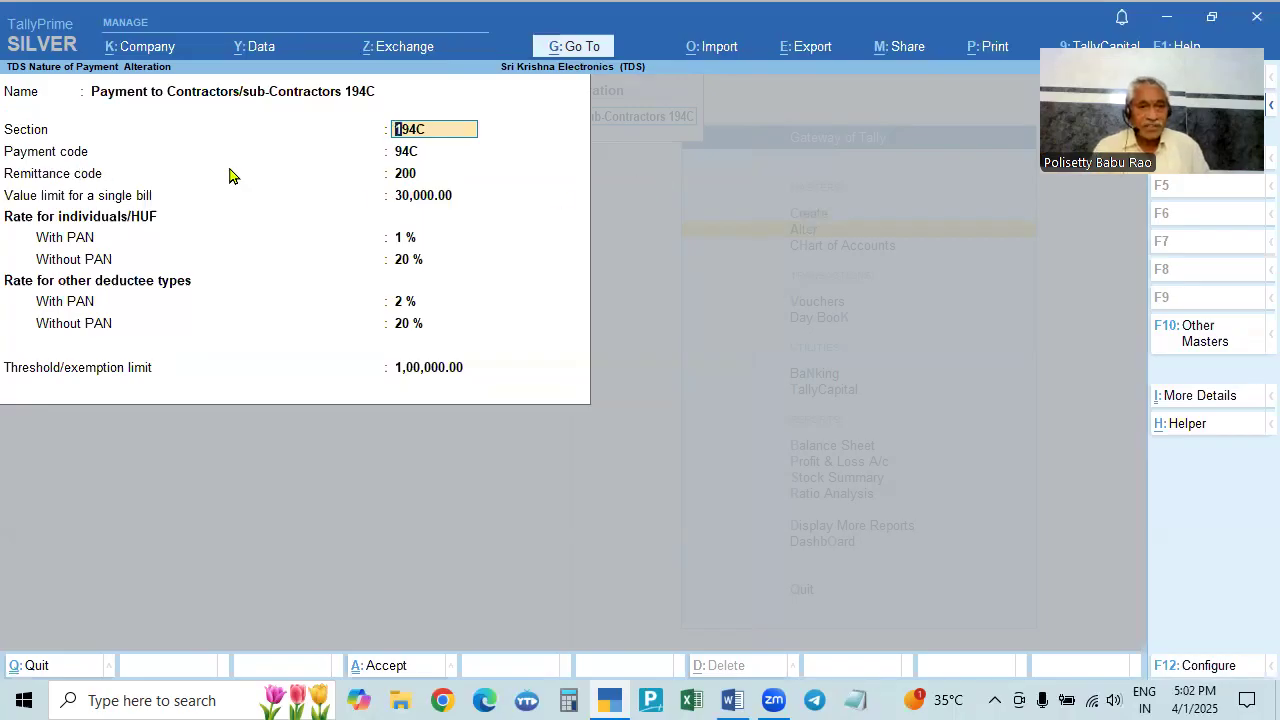
{"action": "key", "text": "Return"}
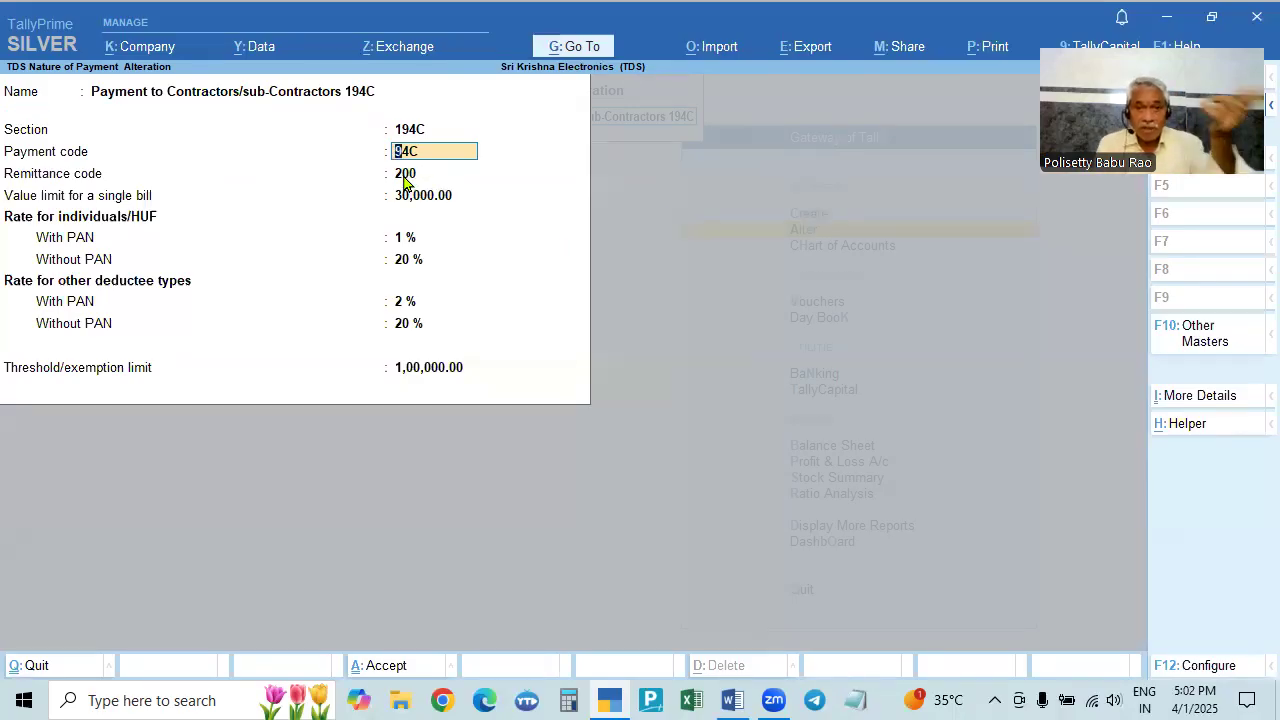
{"action": "left_click", "coordinate": [405, 177]}
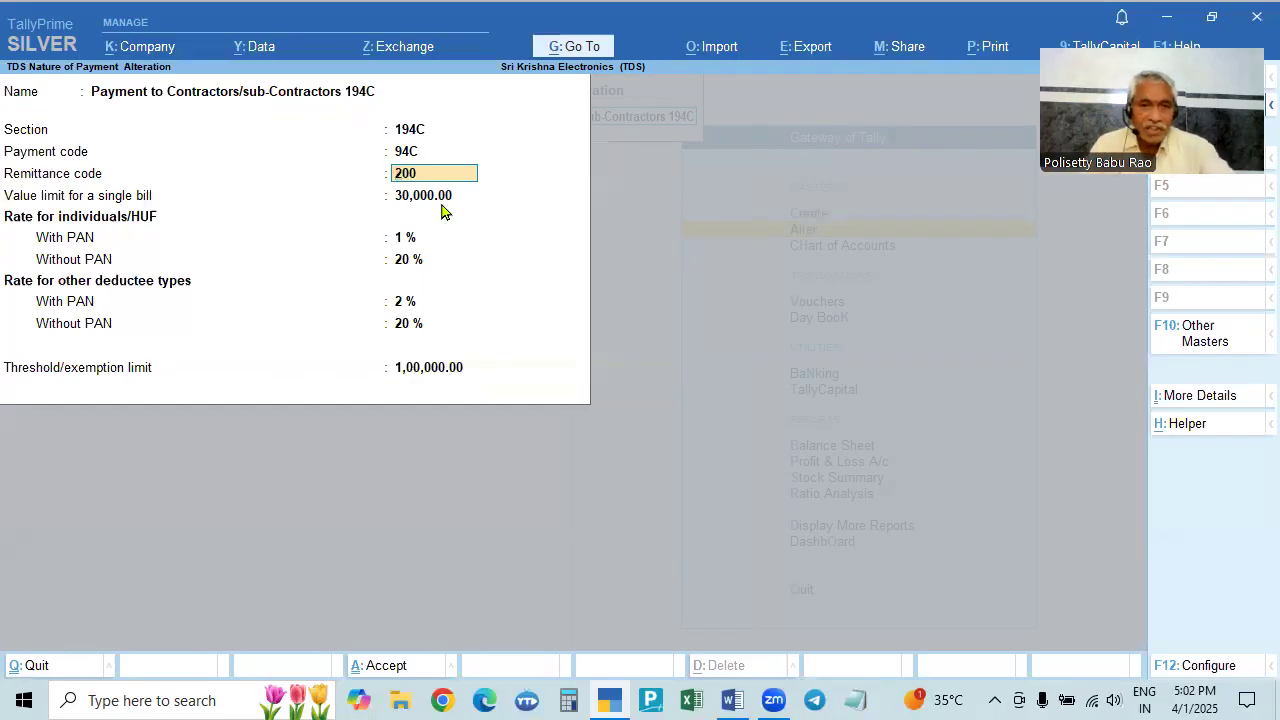
{"action": "key", "text": "Return"}
{"action": "key", "text": "F12"}
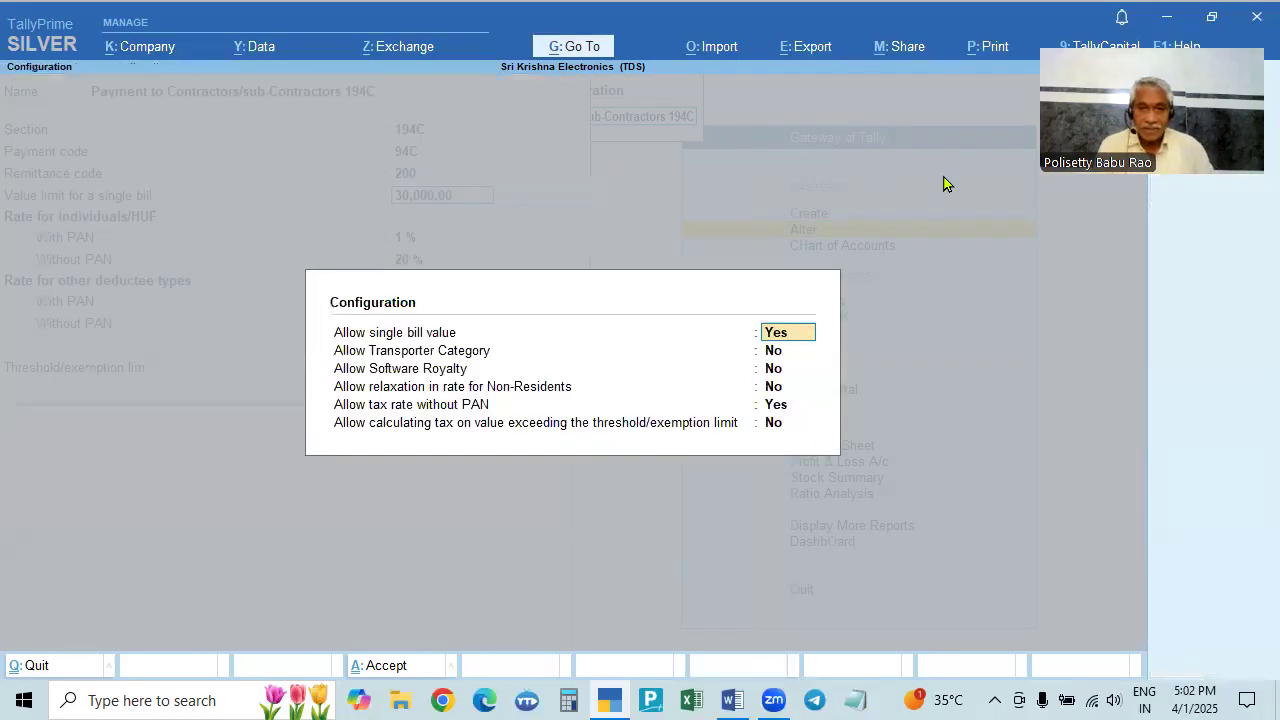
{"action": "key", "text": "n"}
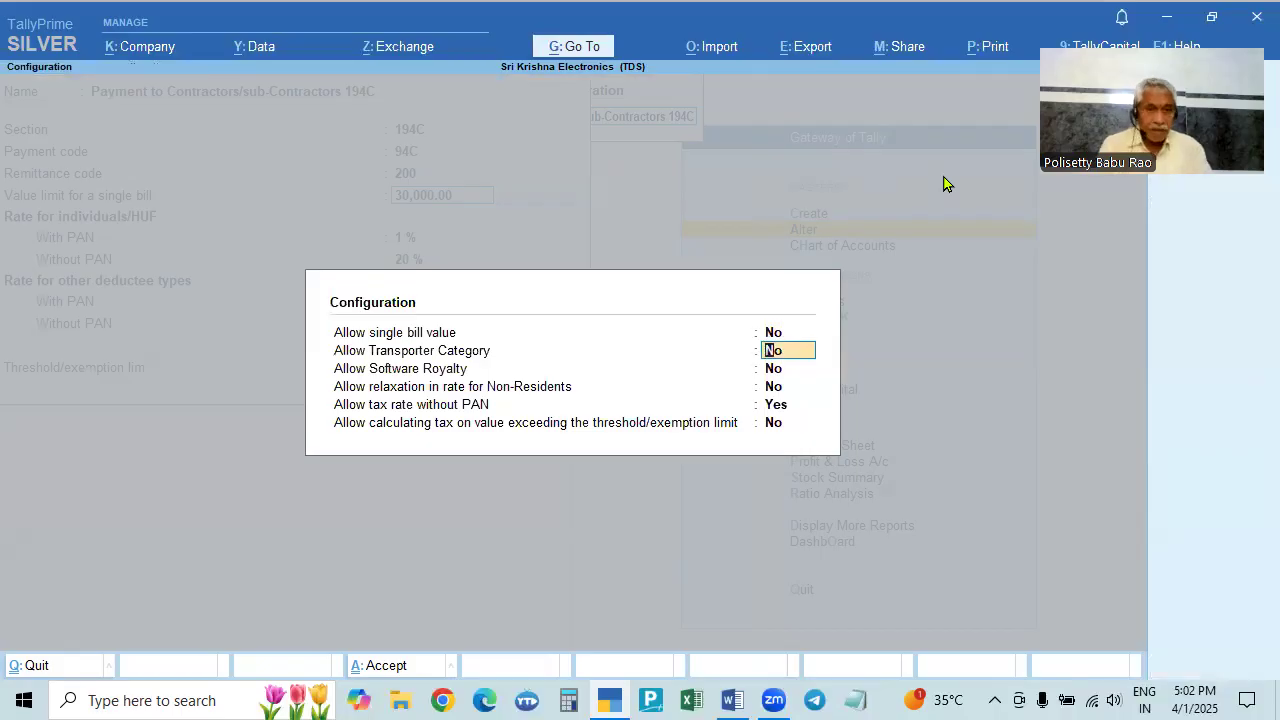
{"action": "key", "text": "ctrl+a"}
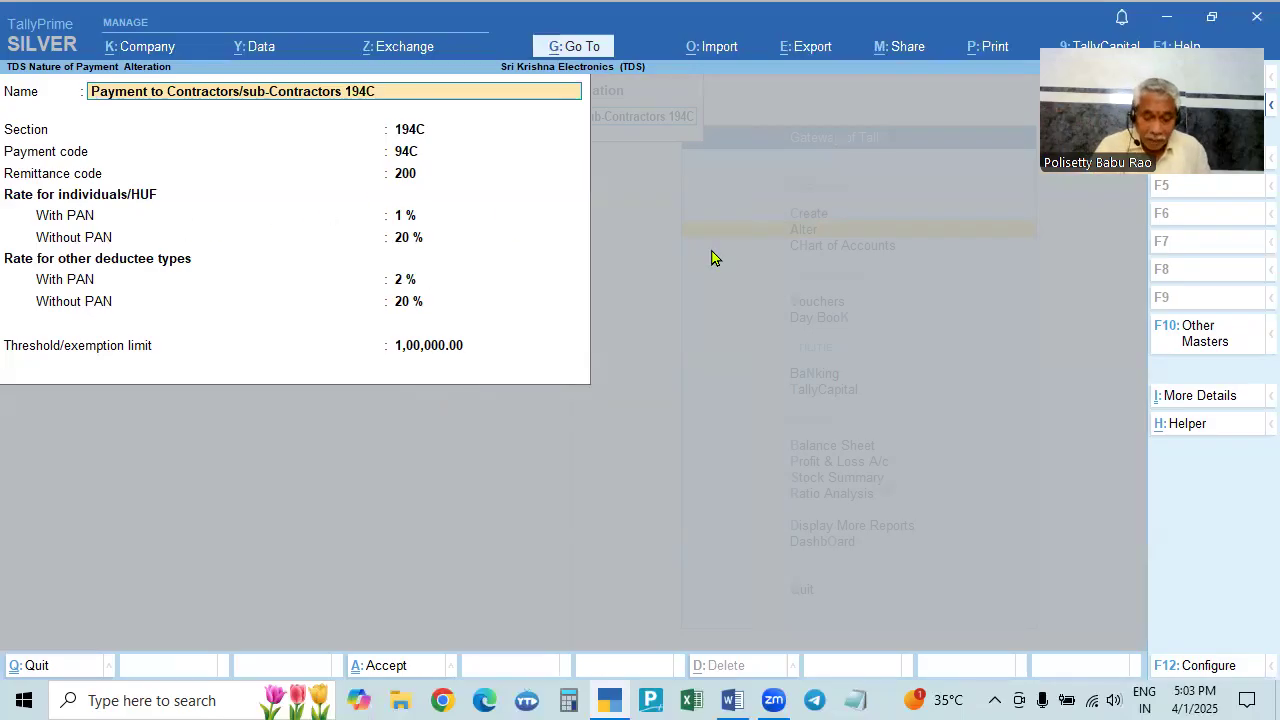
{"action": "key", "text": "F12"}
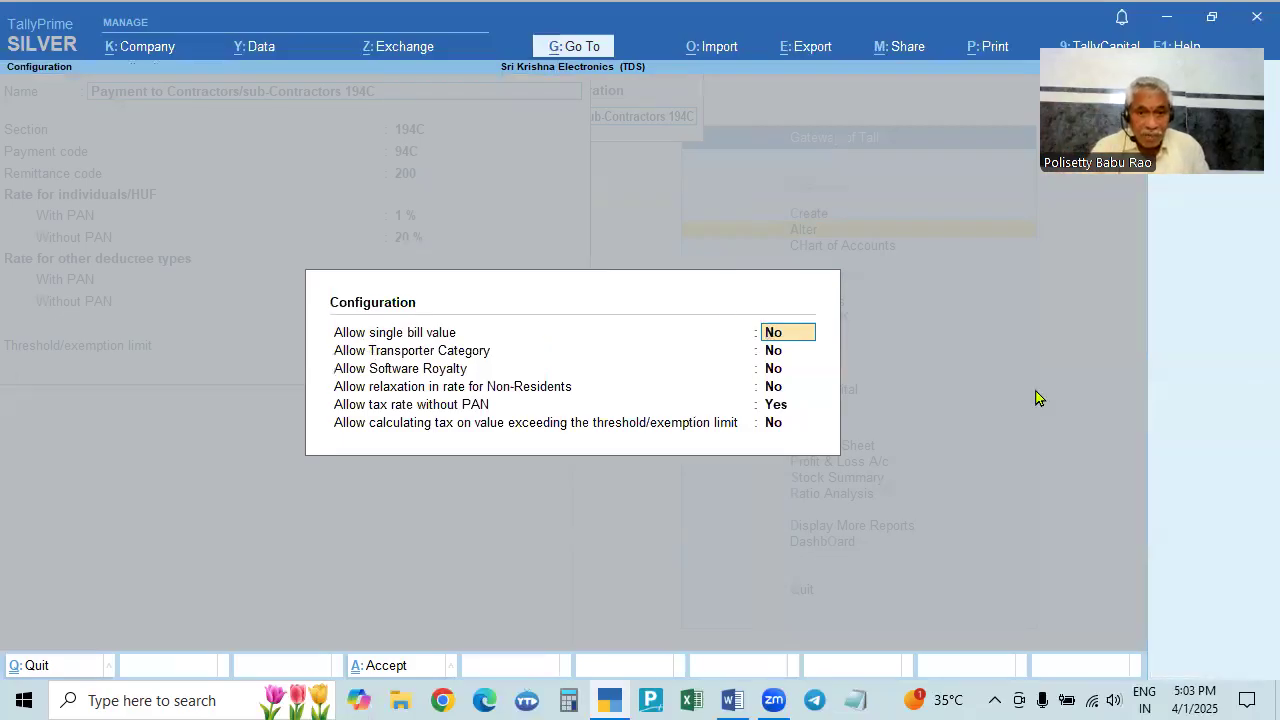
{"action": "key", "text": "y"}
{"action": "key", "text": "ctrl+a"}
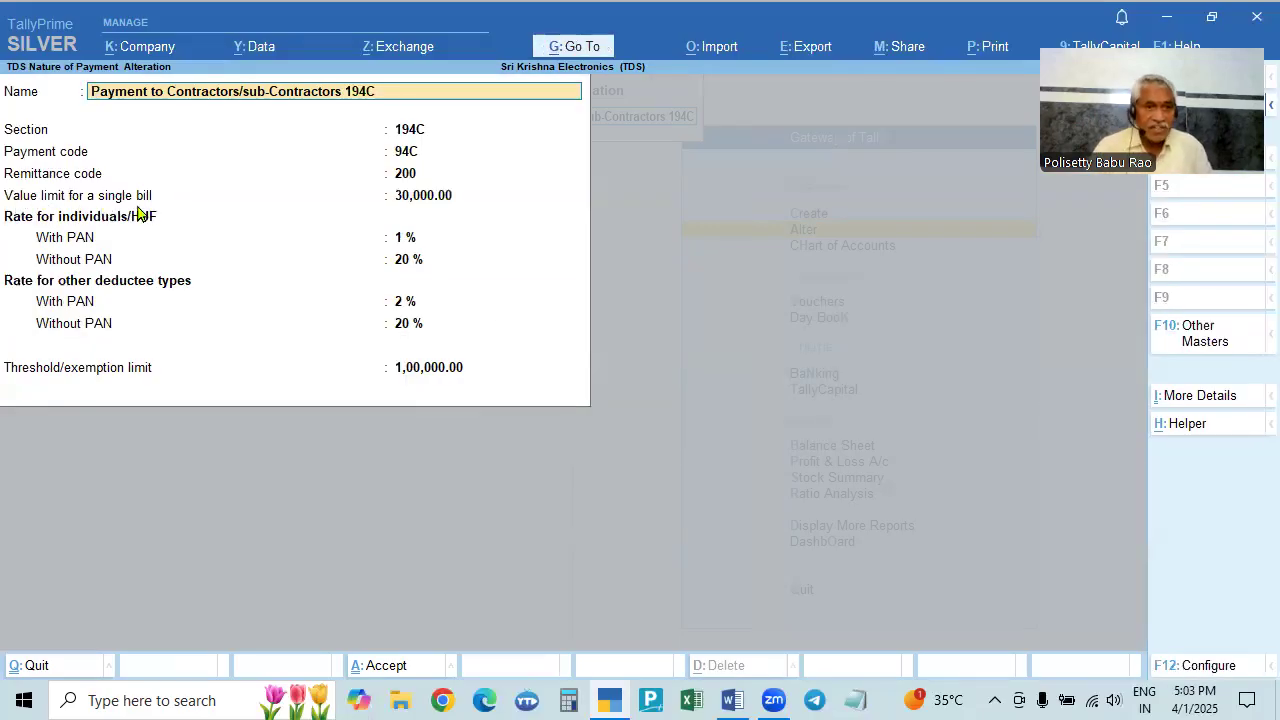
{"action": "key", "text": "Return"}
{"action": "key", "text": "Return"}
{"action": "key", "text": "Return"}
{"action": "key", "text": "Return"}
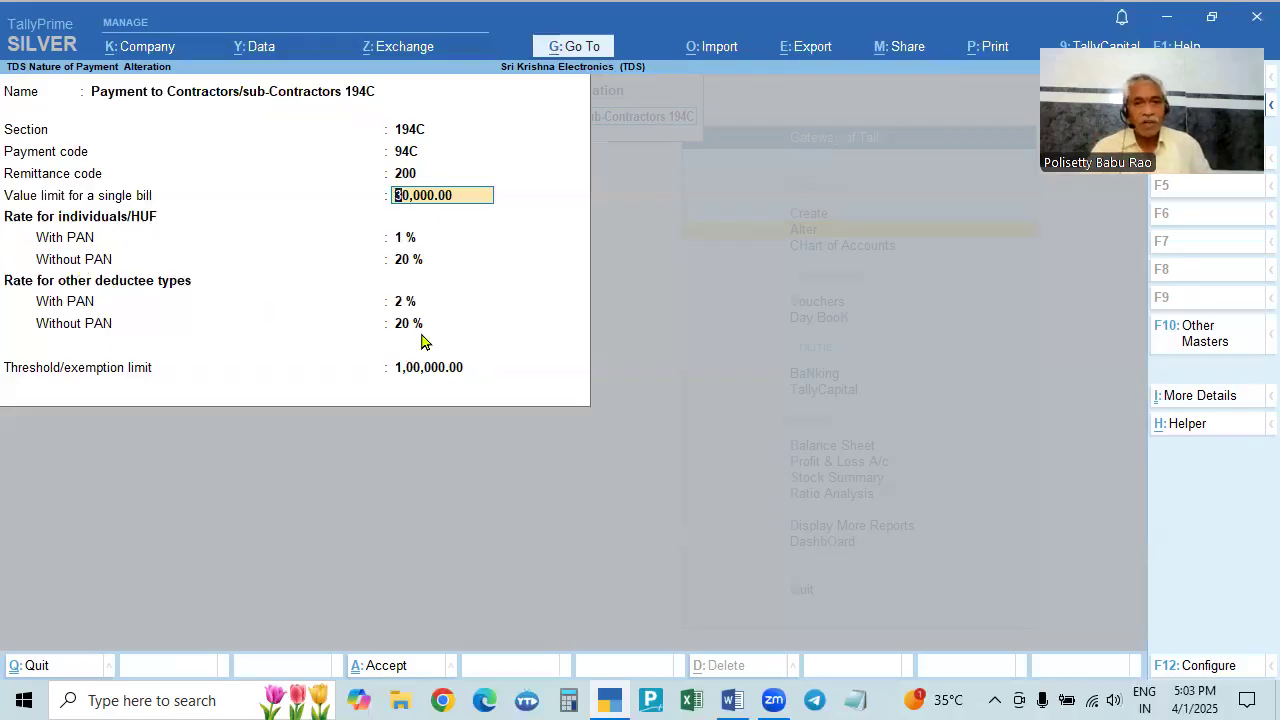
{"action": "key", "text": "F12"}
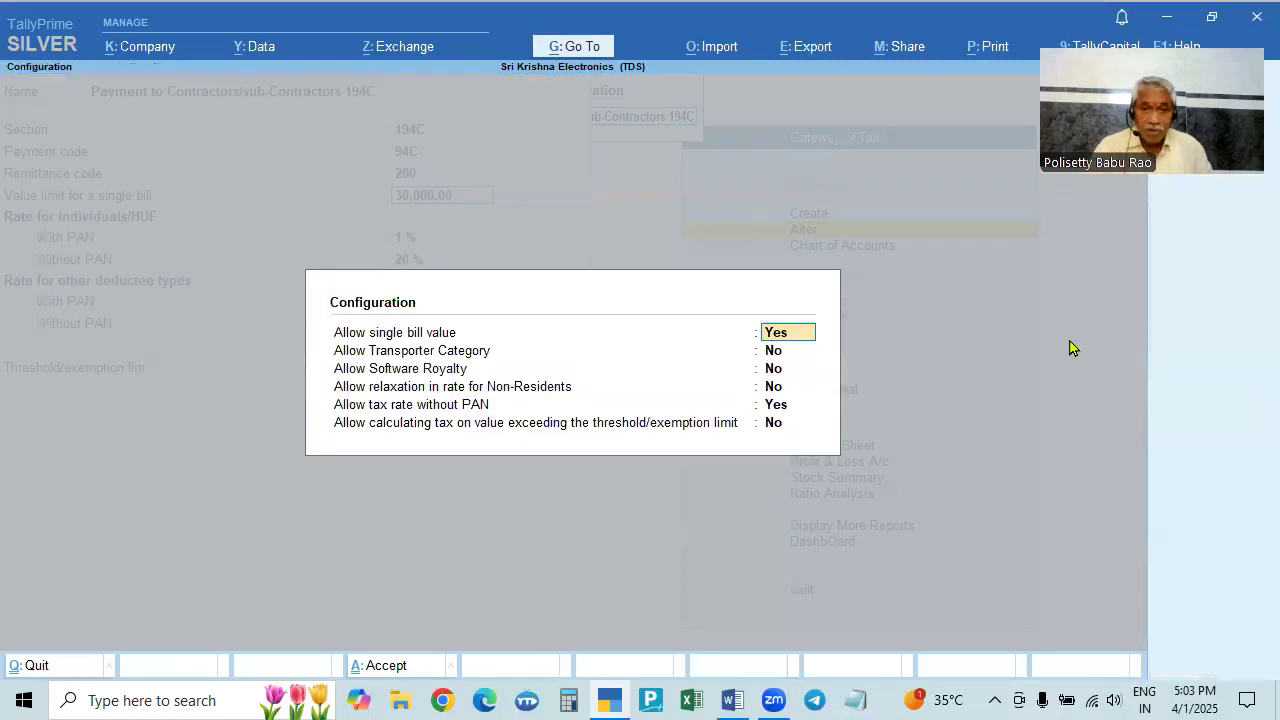
{"action": "key", "text": "Return"}
{"action": "key", "text": "Return"}
{"action": "key", "text": "Return"}
{"action": "key", "text": "Return"}
{"action": "key", "text": "n"}
{"action": "key", "text": "Return"}
{"action": "key", "text": "Return"}
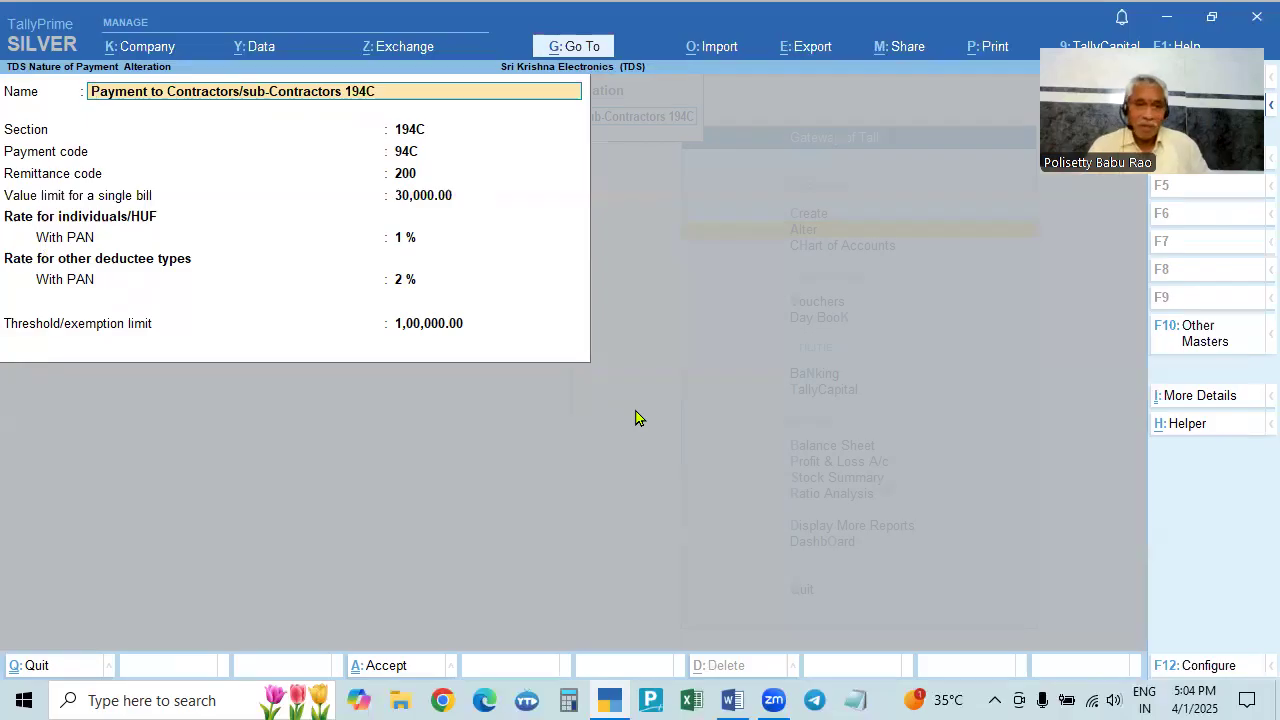
{"action": "key", "text": "F12"}
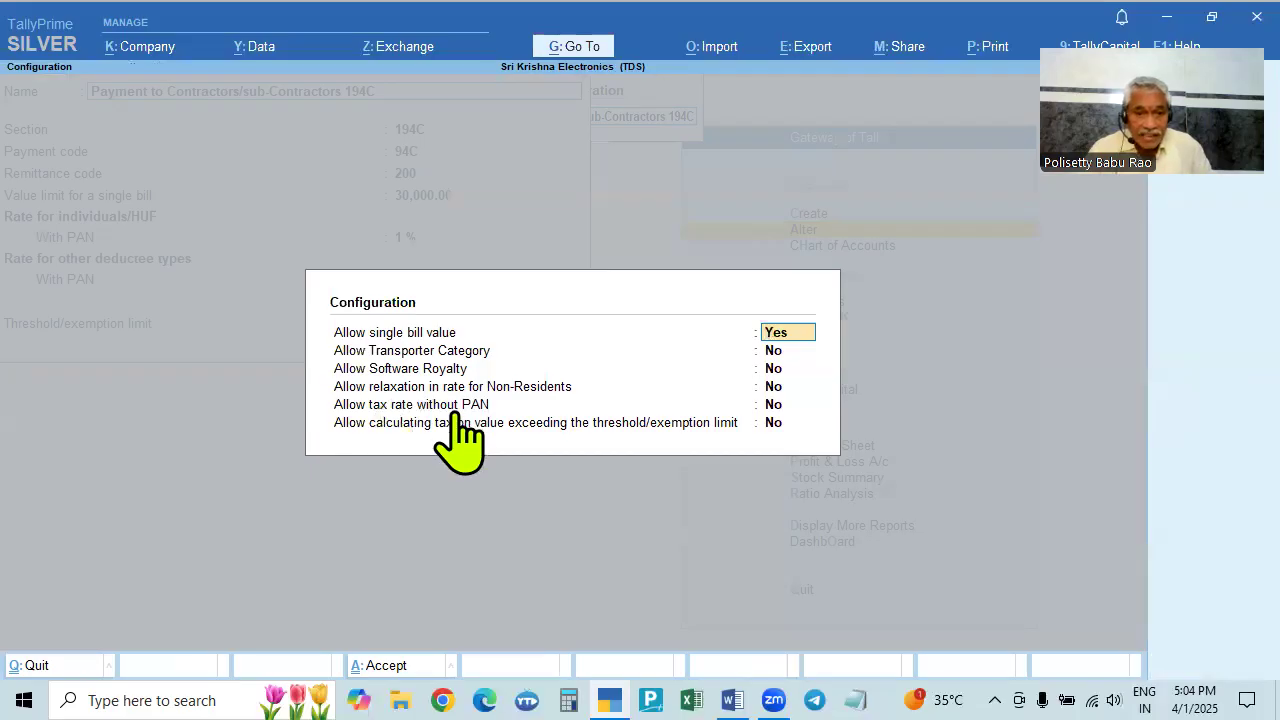
{"action": "left_click", "coordinate": [775, 408]}
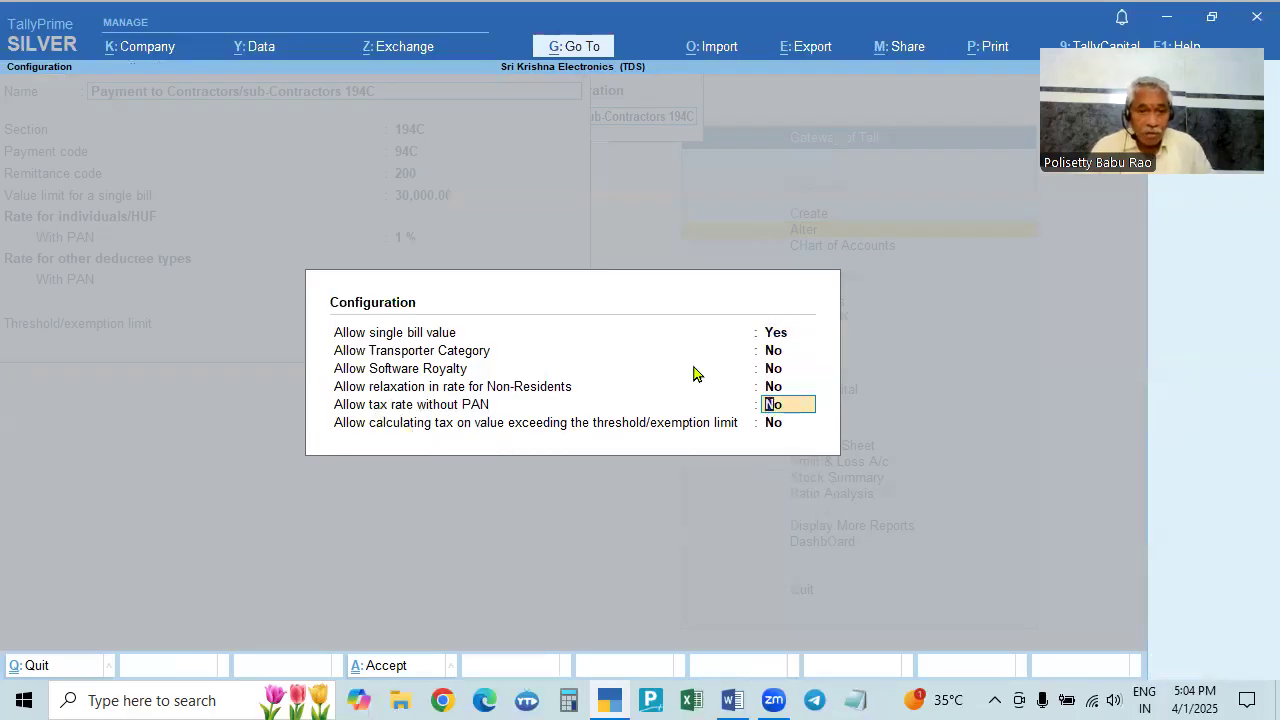
{"action": "type", "text": "y"}
{"action": "key", "text": "Return"}
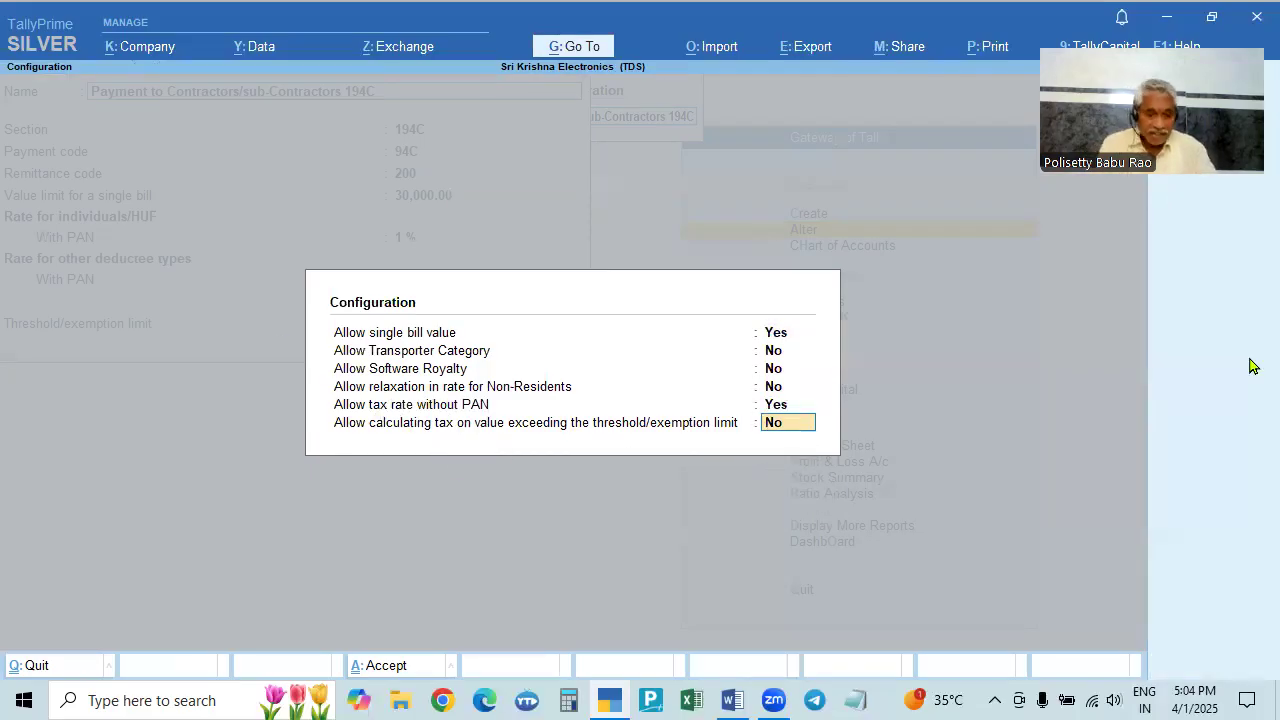
{"action": "key", "text": "ctrl+a"}
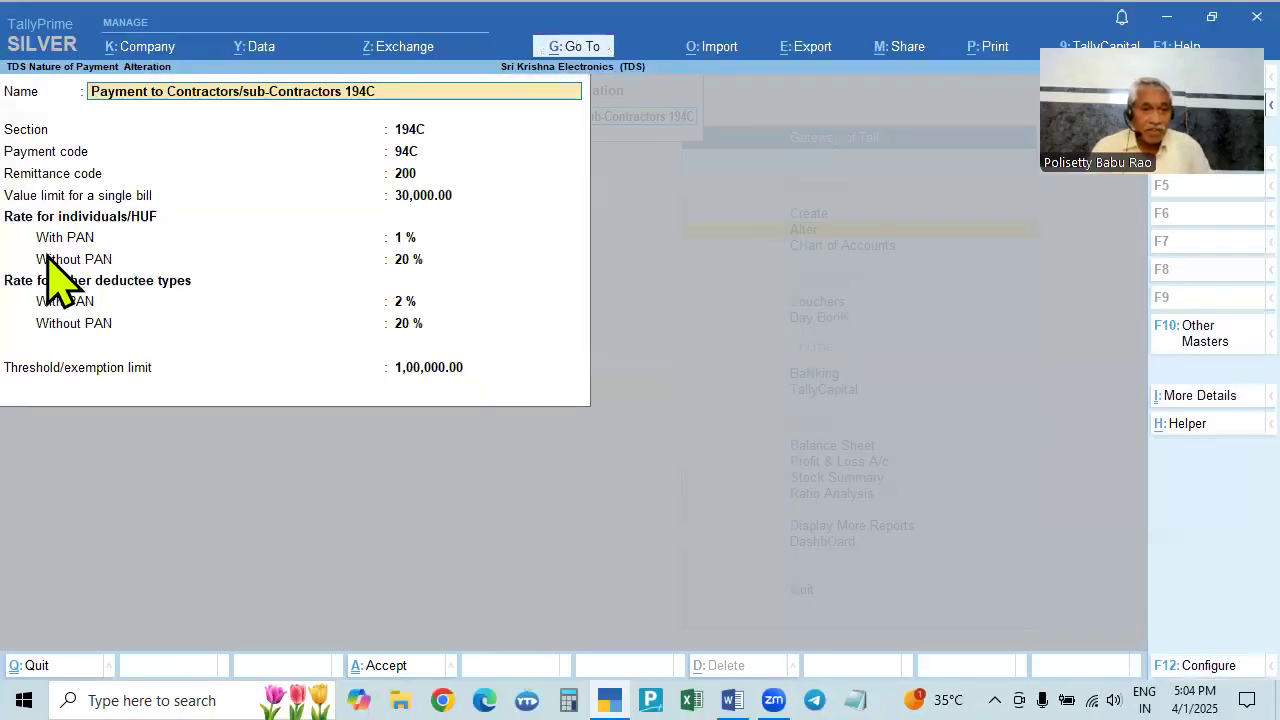
- Save the 194C nature of payment and return to the list of masters
{"action": "left_click", "coordinate": [409, 367]}
{"action": "key", "text": "ctrl+a"}
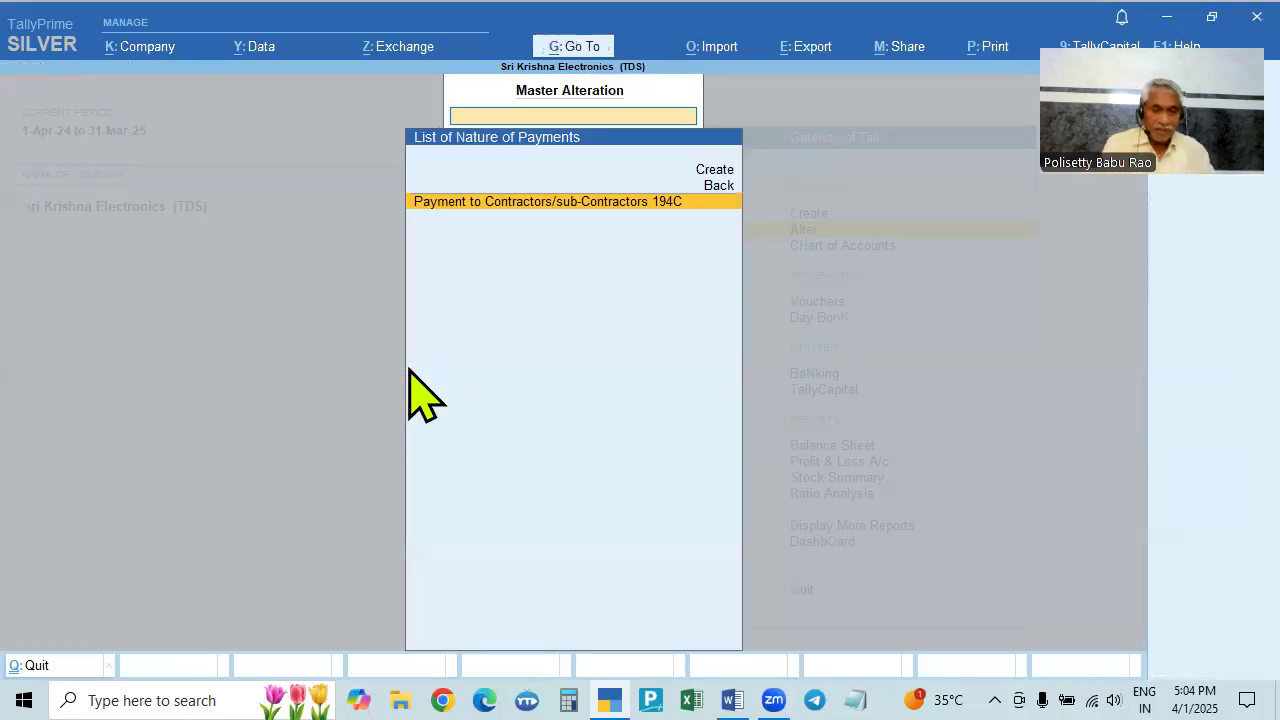
{"action": "key", "text": "Escape"}
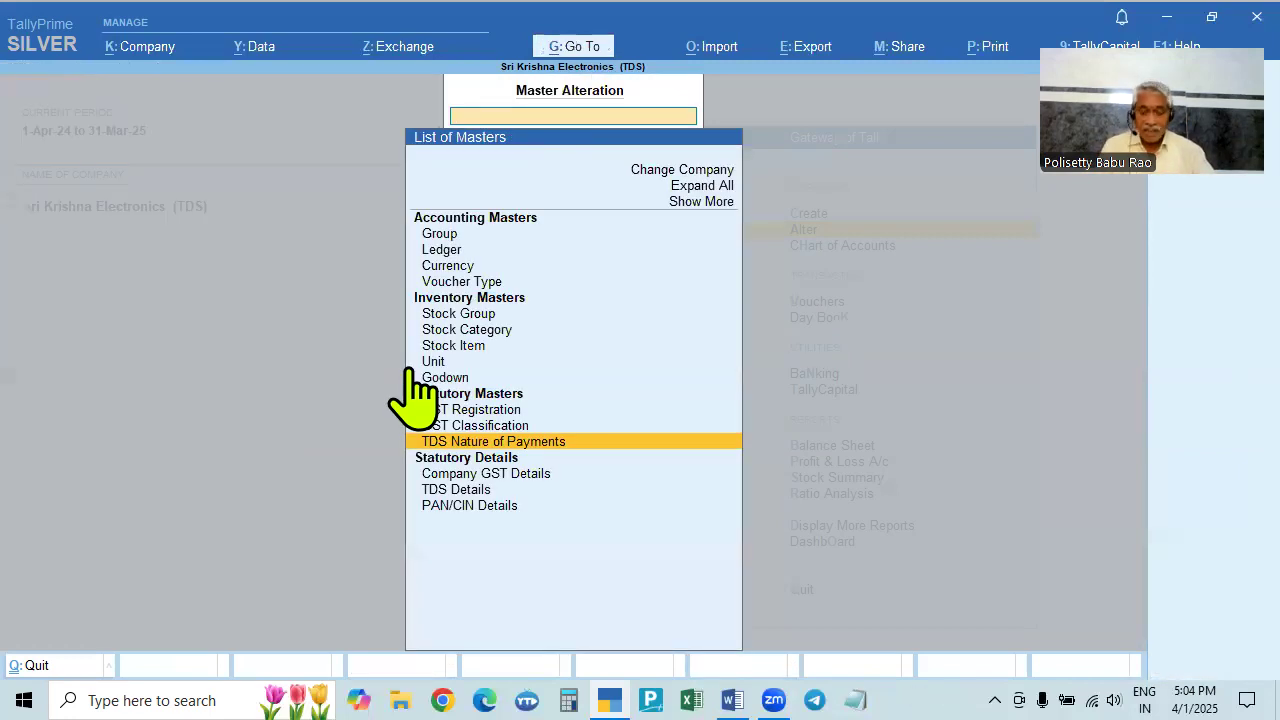
- Open the Plumbing Service Charges ledger for alteration from the list of ledgers
{"action": "key", "text": "Up"}
{"action": "key", "text": "Up"}
{"action": "key", "text": "Up"}
{"action": "key", "text": "Up"}
{"action": "key", "text": "Up"}
{"action": "key", "text": "Up"}
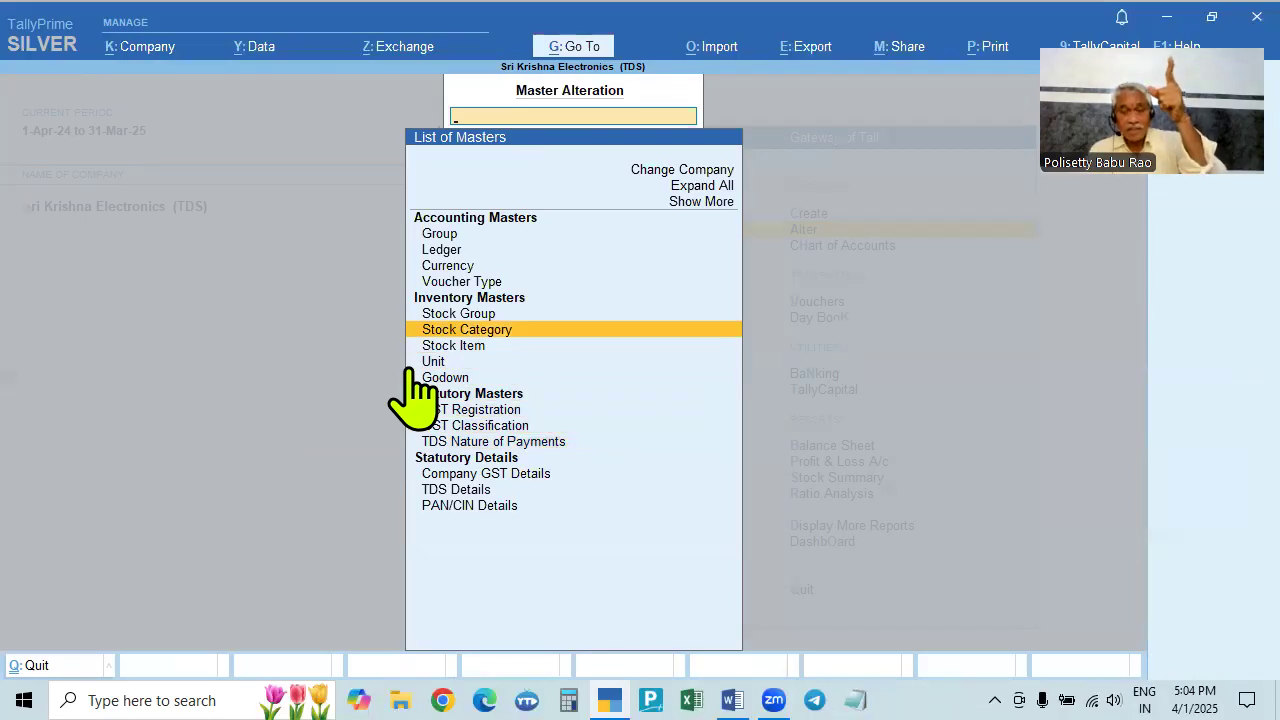
{"action": "key", "text": "Down"}
{"action": "key", "text": "Down"}
{"action": "key", "text": "Down"}
{"action": "key", "text": "Down"}
{"action": "key", "text": "Down"}
{"action": "key", "text": "Down"}
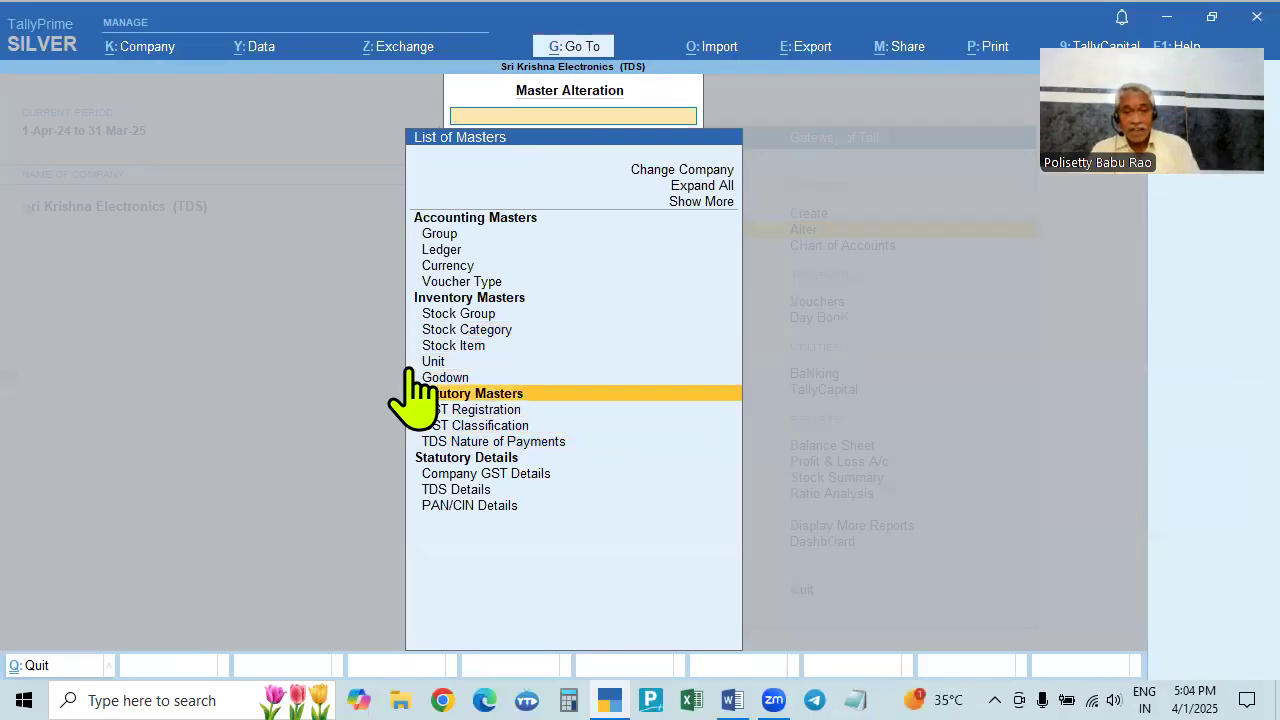
{"action": "key", "text": "Up"}
{"action": "key", "text": "Up"}
{"action": "key", "text": "Up"}
{"action": "key", "text": "Up"}
{"action": "key", "text": "Up"}
{"action": "key", "text": "Up"}
{"action": "key", "text": "Up"}
{"action": "key", "text": "Up"}
{"action": "key", "text": "Up"}
{"action": "key", "text": "Up"}
{"action": "key", "text": "Up"}
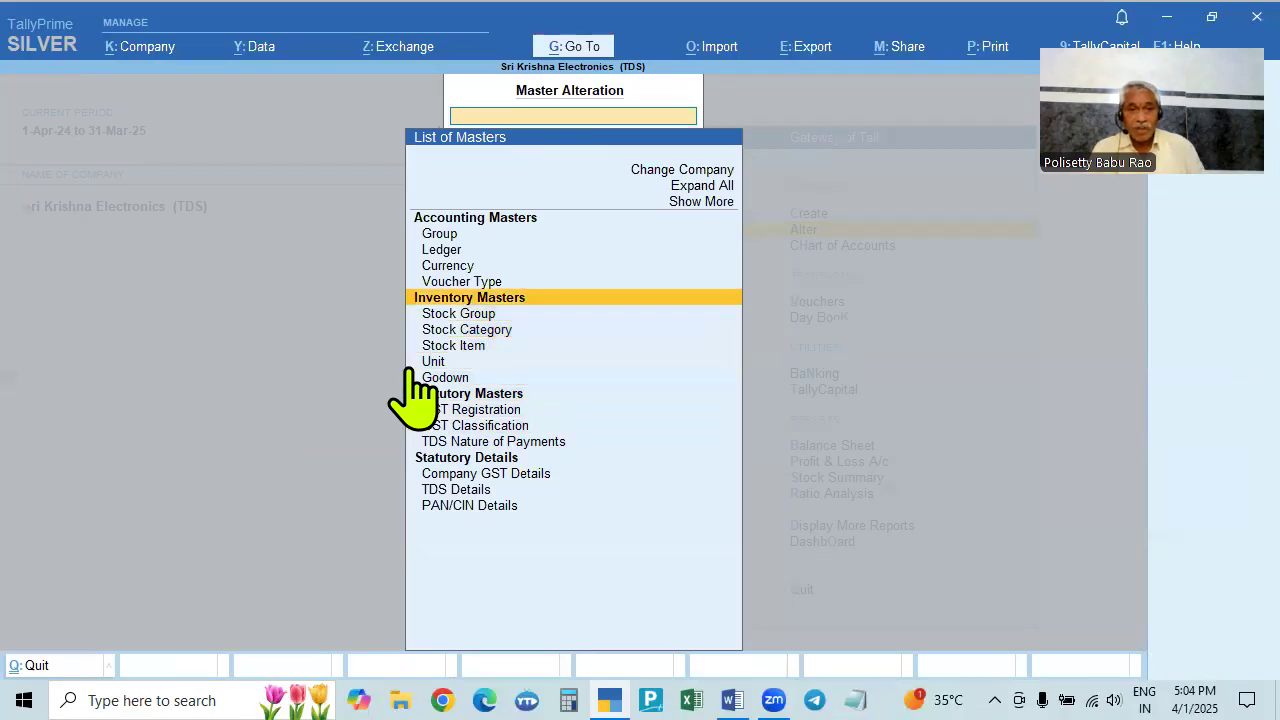
{"action": "key", "text": "Return"}
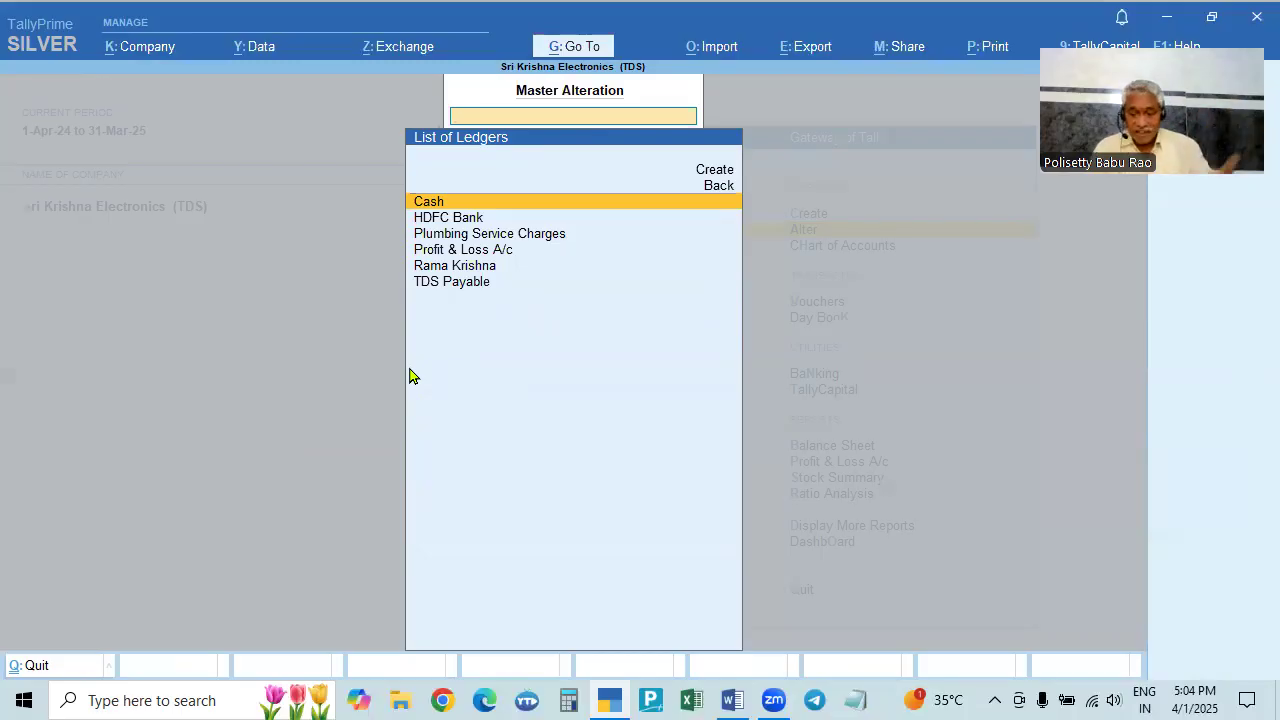
{"action": "key", "text": "Down"}
{"action": "key", "text": "Down"}
{"action": "key", "text": "Down"}
{"action": "key", "text": "Down"}
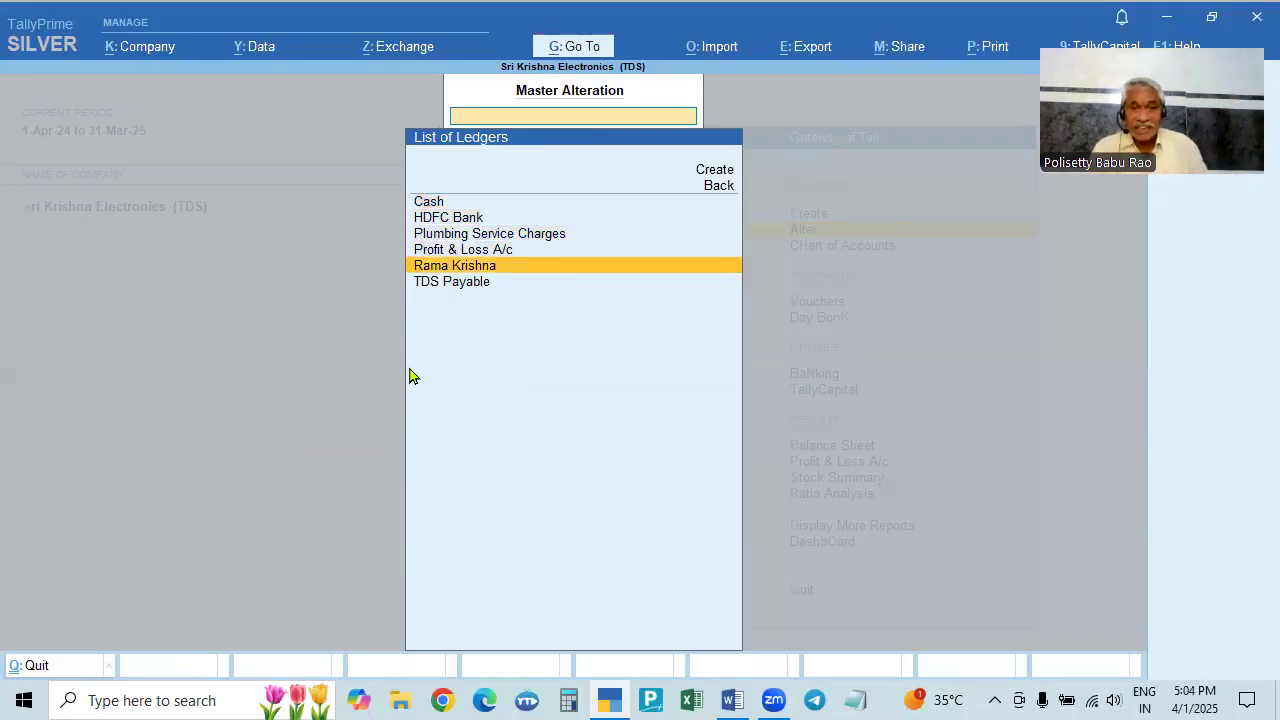
{"action": "key", "text": "Up"}
{"action": "key", "text": "Up"}
{"action": "key", "text": "Return"}
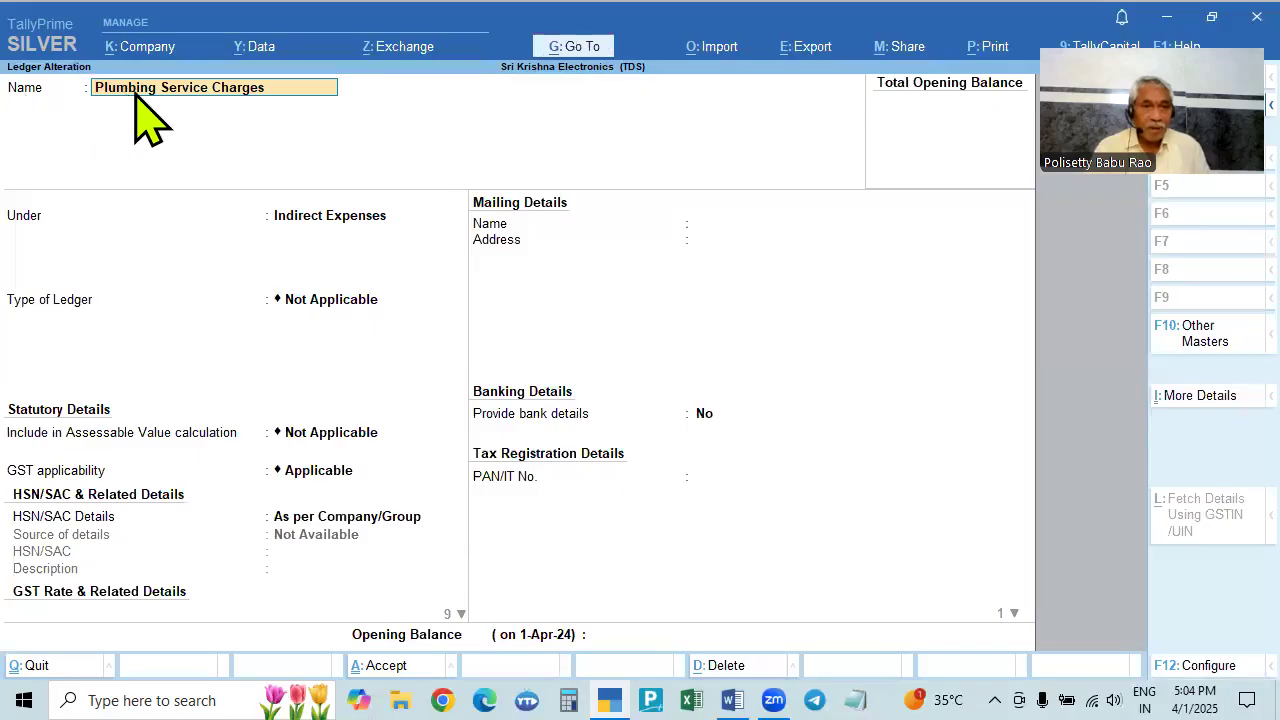
- Keep the Indirect Expenses group and set HSN/SAC details to As per Company/Group
{"action": "left_click", "coordinate": [318, 216]}
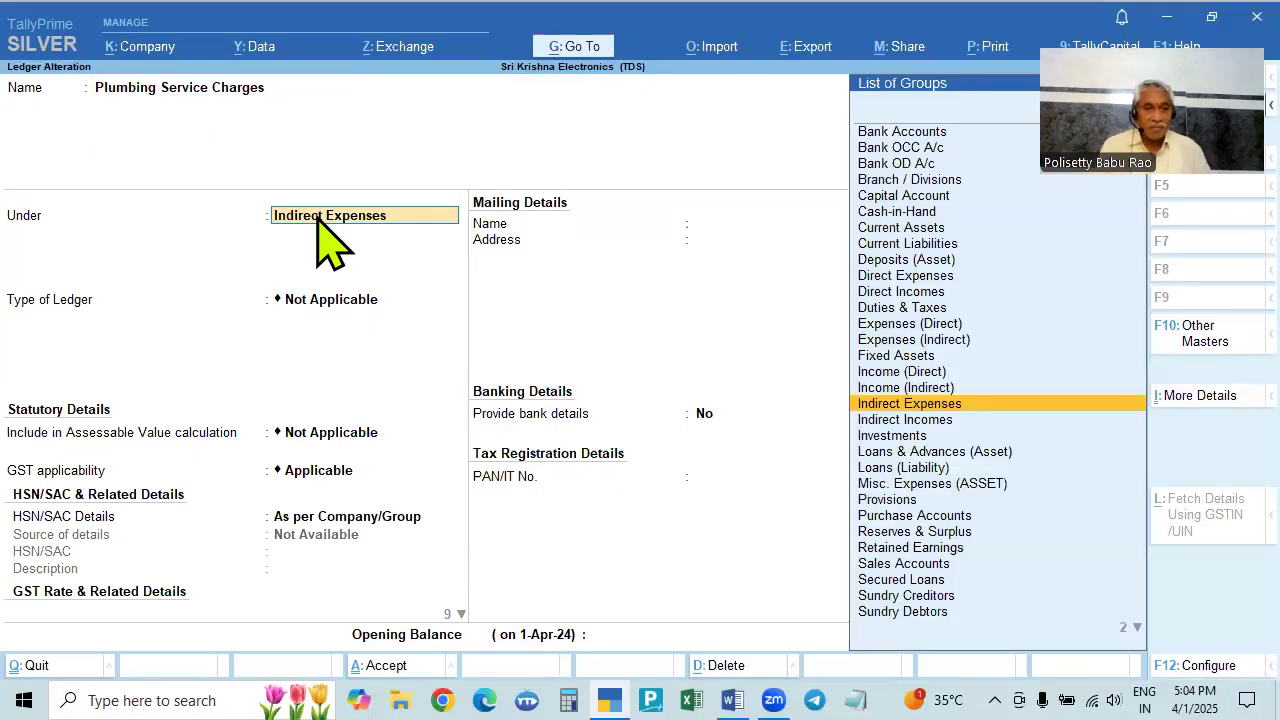
{"action": "key", "text": "Return"}
{"action": "key", "text": "Return"}
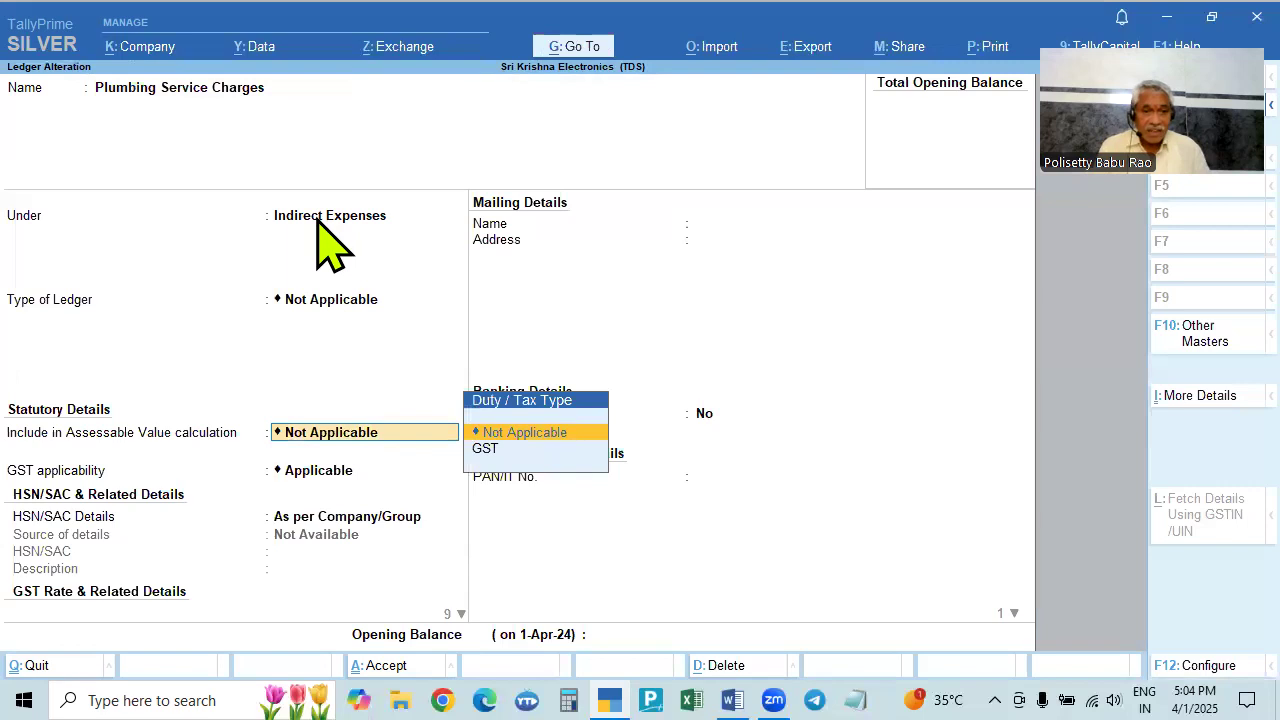
{"action": "key", "text": "Return"}
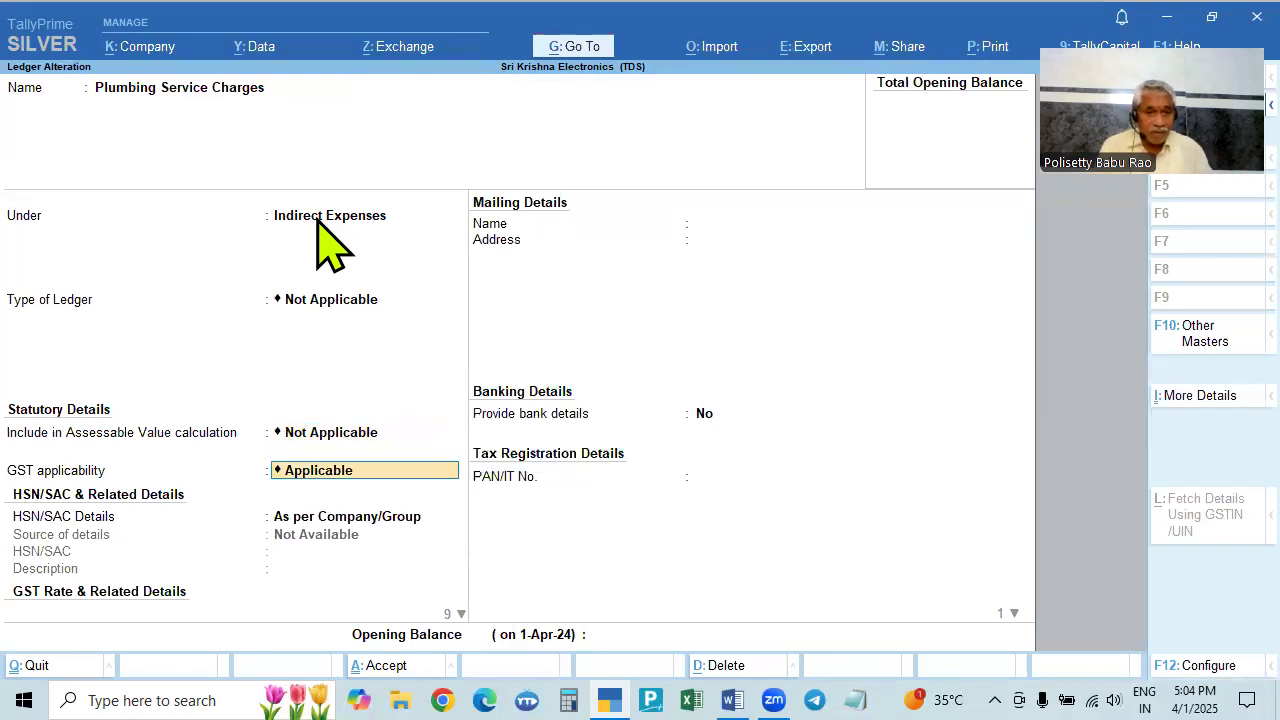
{"action": "key", "text": "Return"}
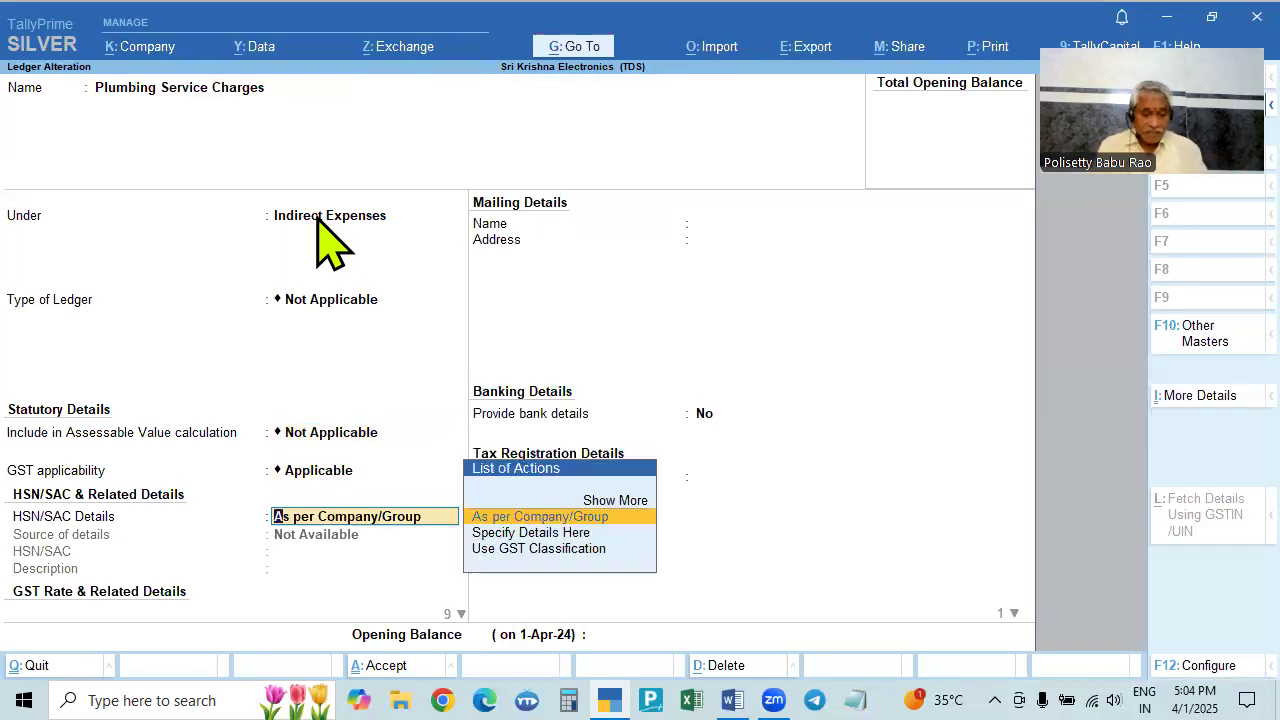
{"action": "key", "text": "alt+Tab"}
{"action": "key", "text": "alt+Tab"}
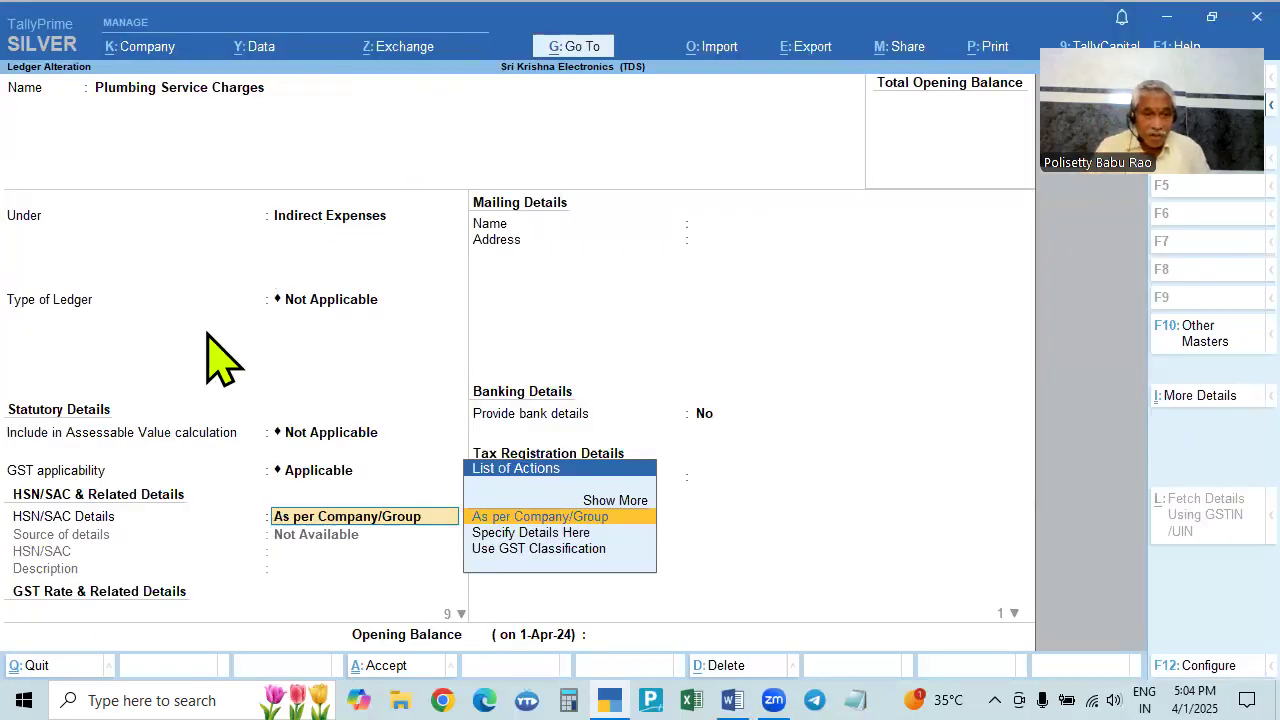
{"action": "key", "text": "Down"}
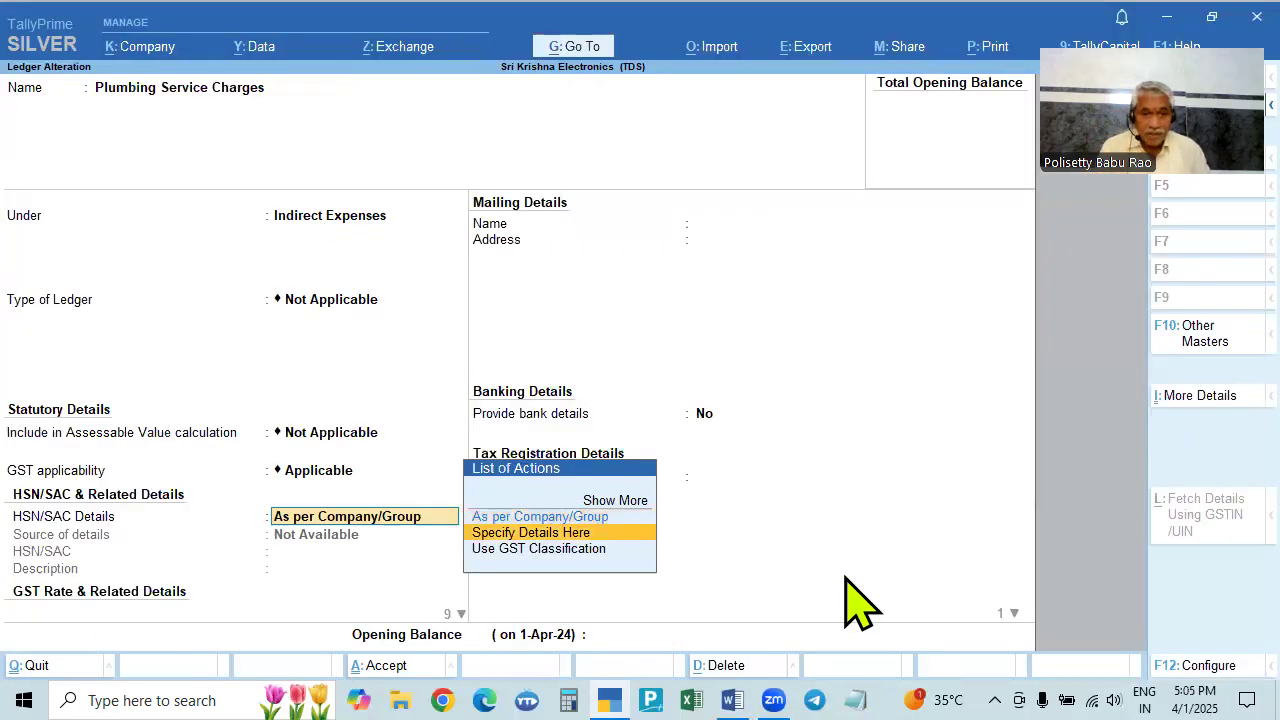
{"action": "key", "text": "Return"}
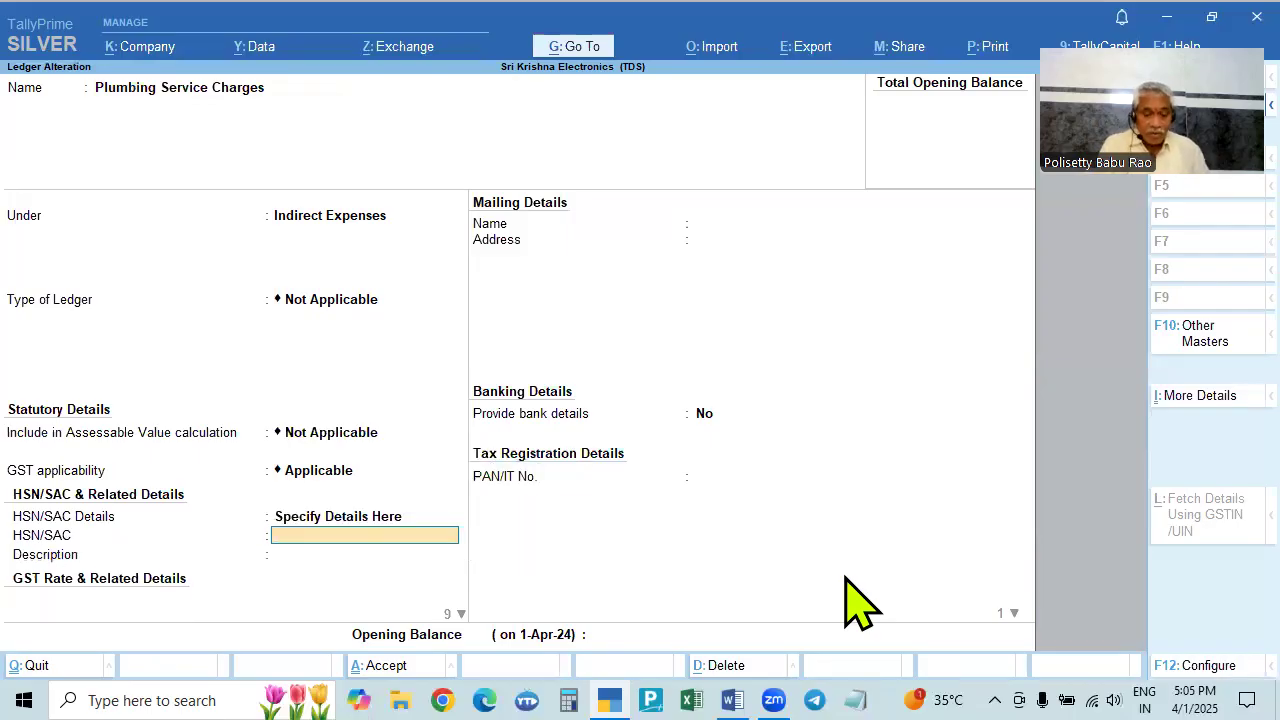
{"action": "key", "text": "BackSpace"}
{"action": "key", "text": "Up"}
{"action": "key", "text": "Return"}
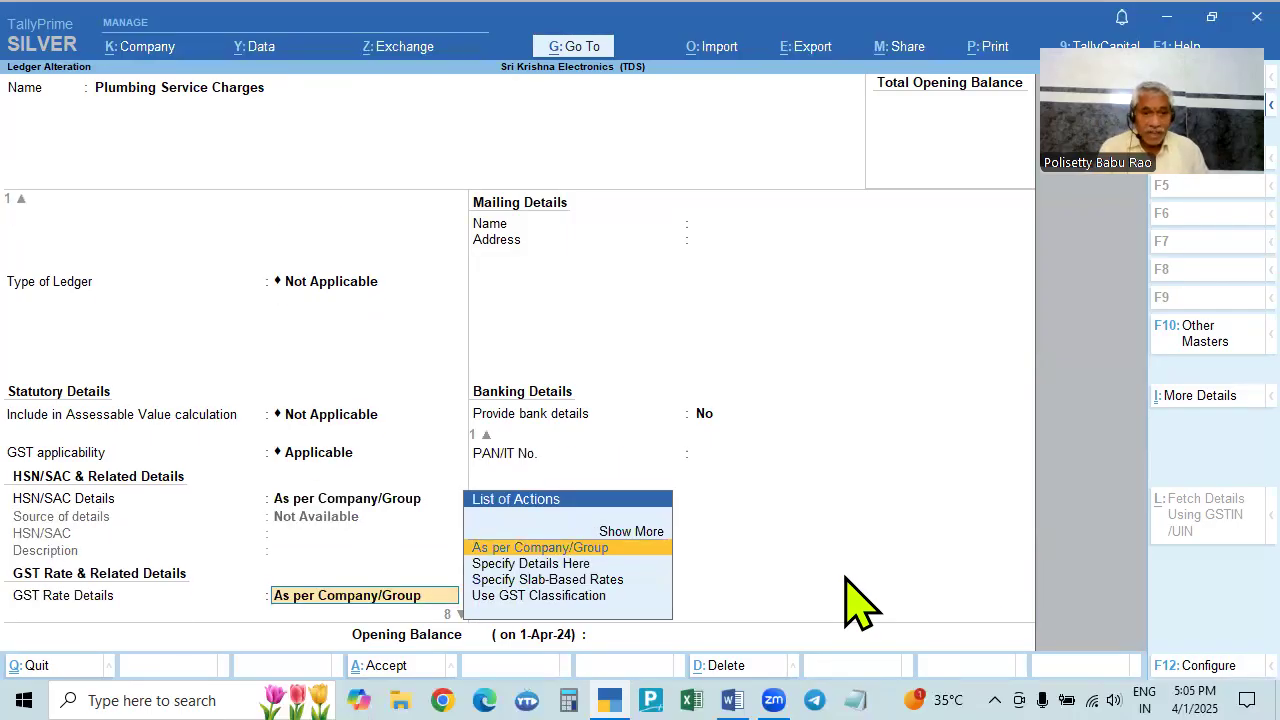
- Set GST rate details to As per Company/Group, supply type Services, and enable other statutory details
{"action": "key", "text": "Down"}
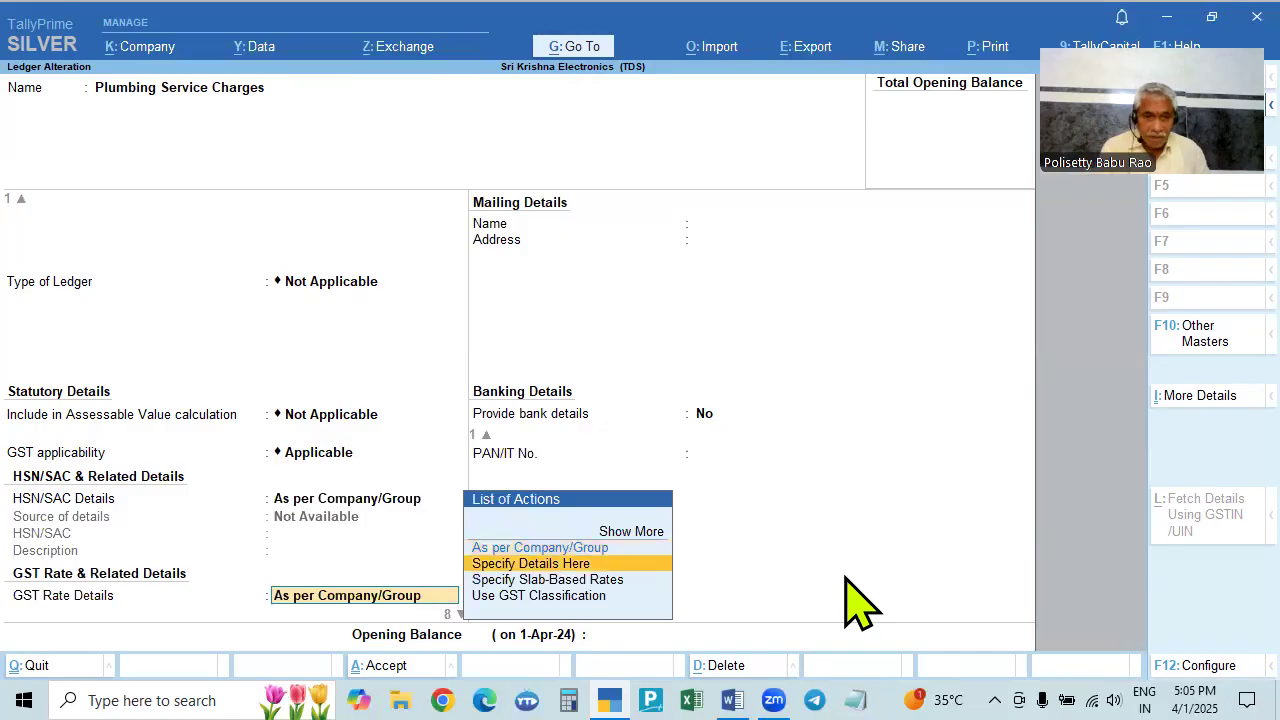
{"action": "key", "text": "Return"}
{"action": "key", "text": "Return"}
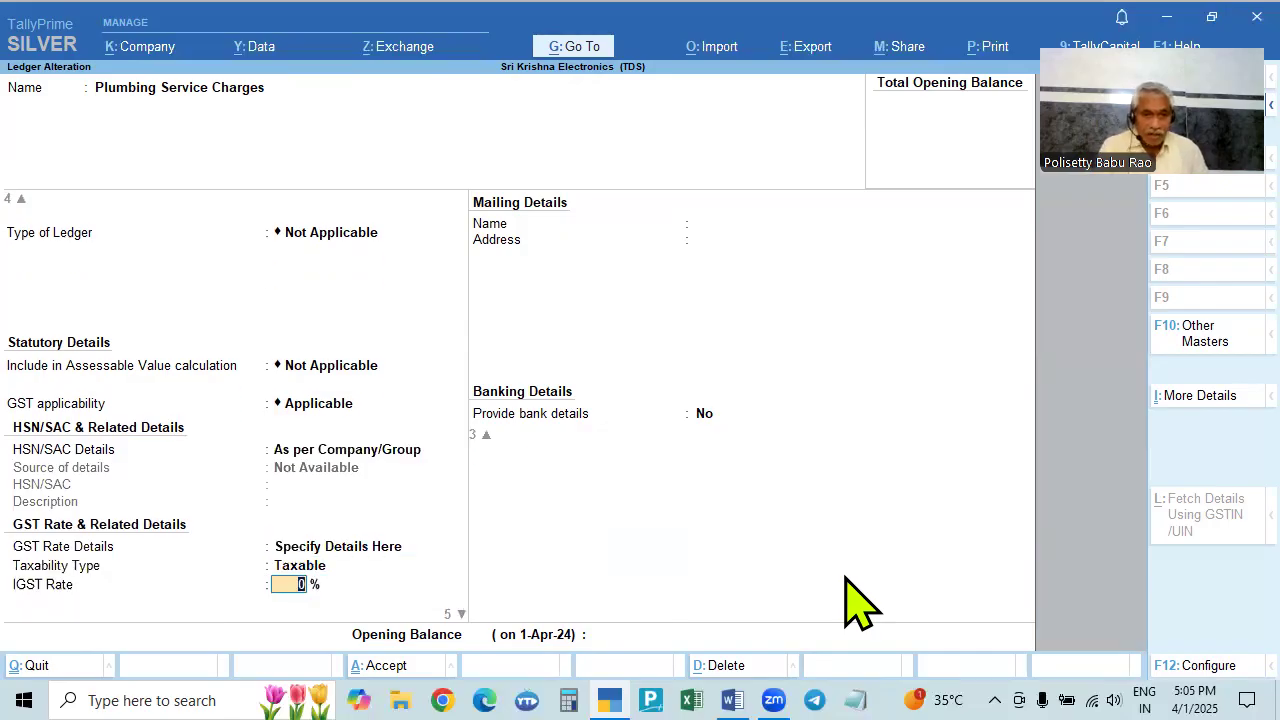
{"action": "key", "text": "BackSpace"}
{"action": "key", "text": "BackSpace"}
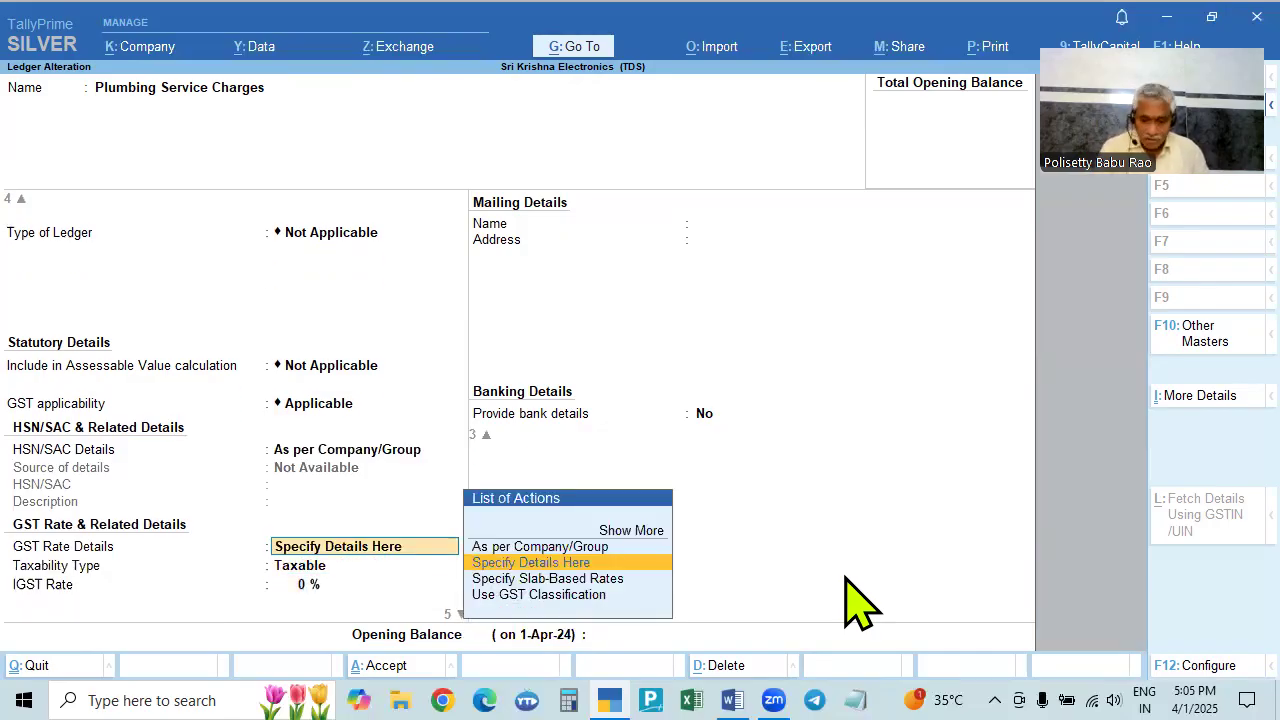
{"action": "key", "text": "Up"}
{"action": "key", "text": "Return"}
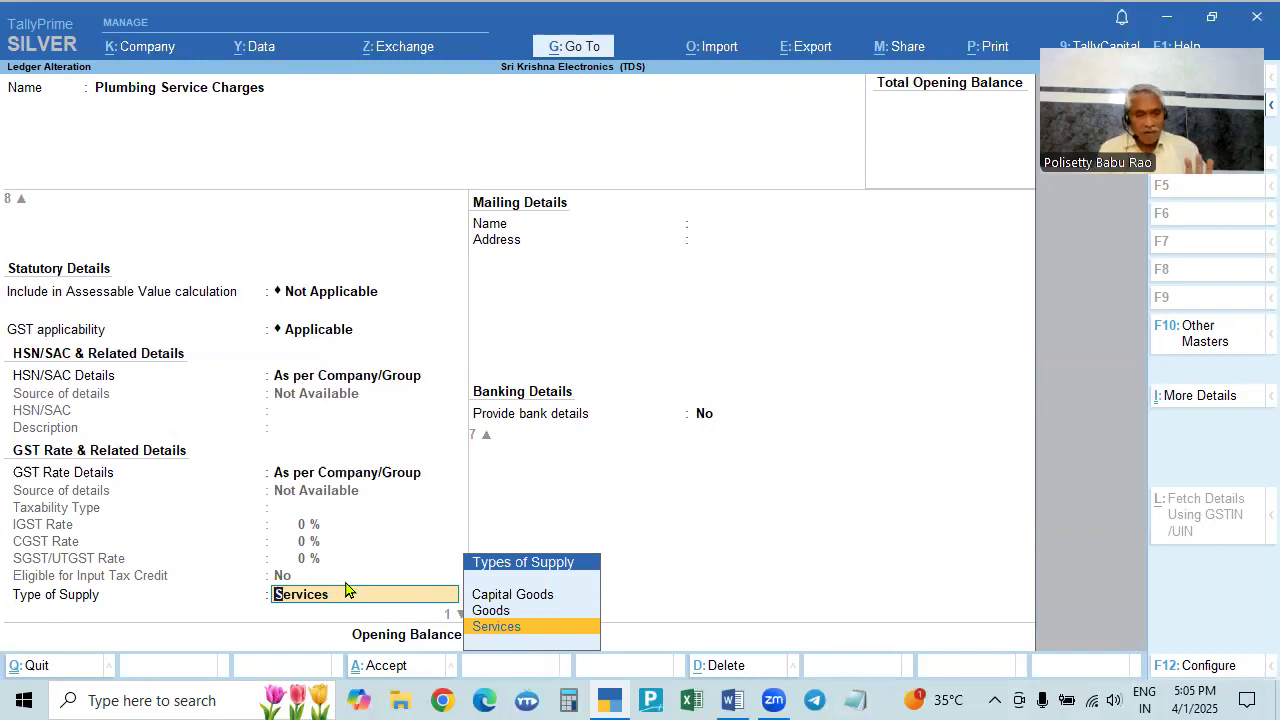
{"action": "key", "text": "Return"}
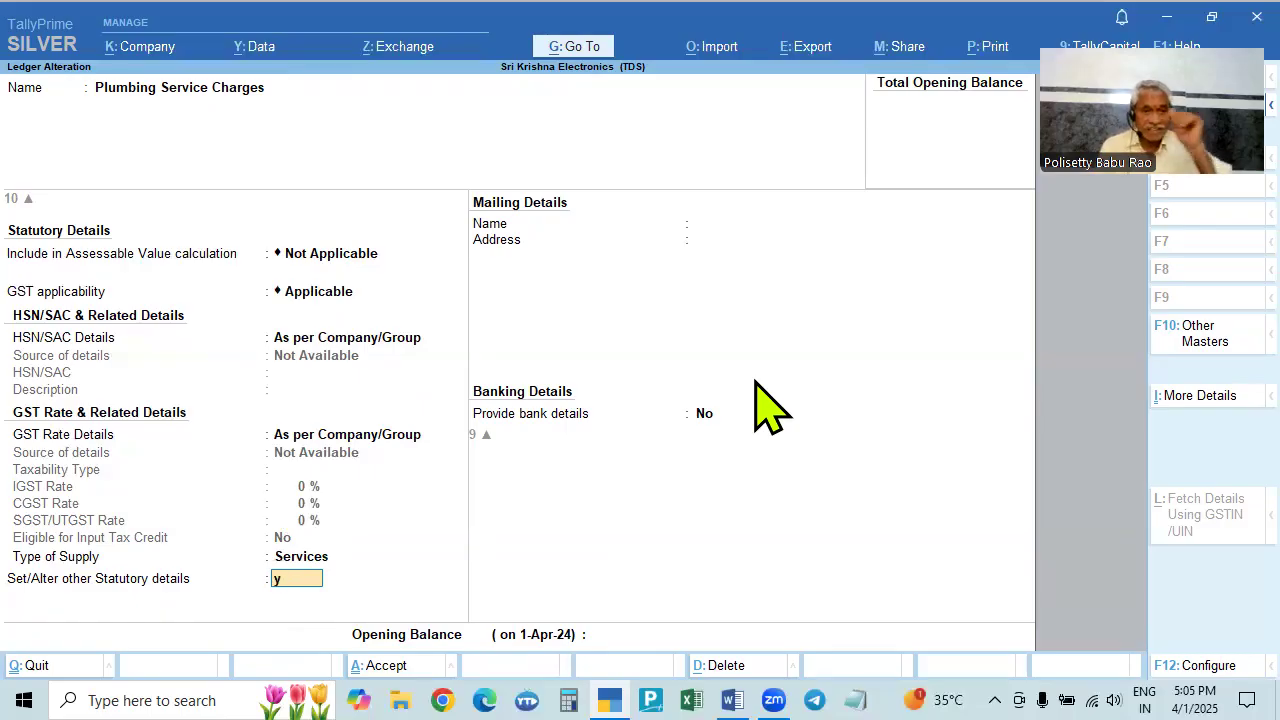
{"action": "key", "text": "Return"}
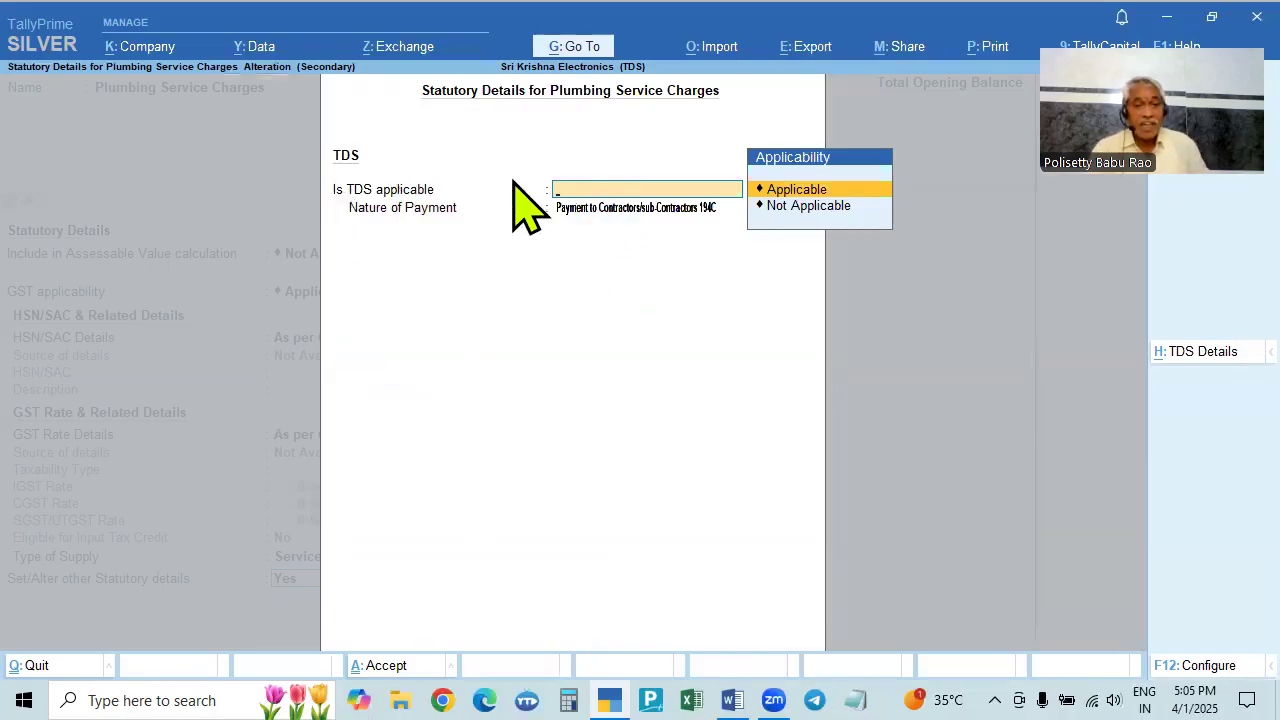
- Mark Plumbing Service Charges as TDS applicable under contractors 194C and save the ledger
{"action": "key", "text": "Return"}
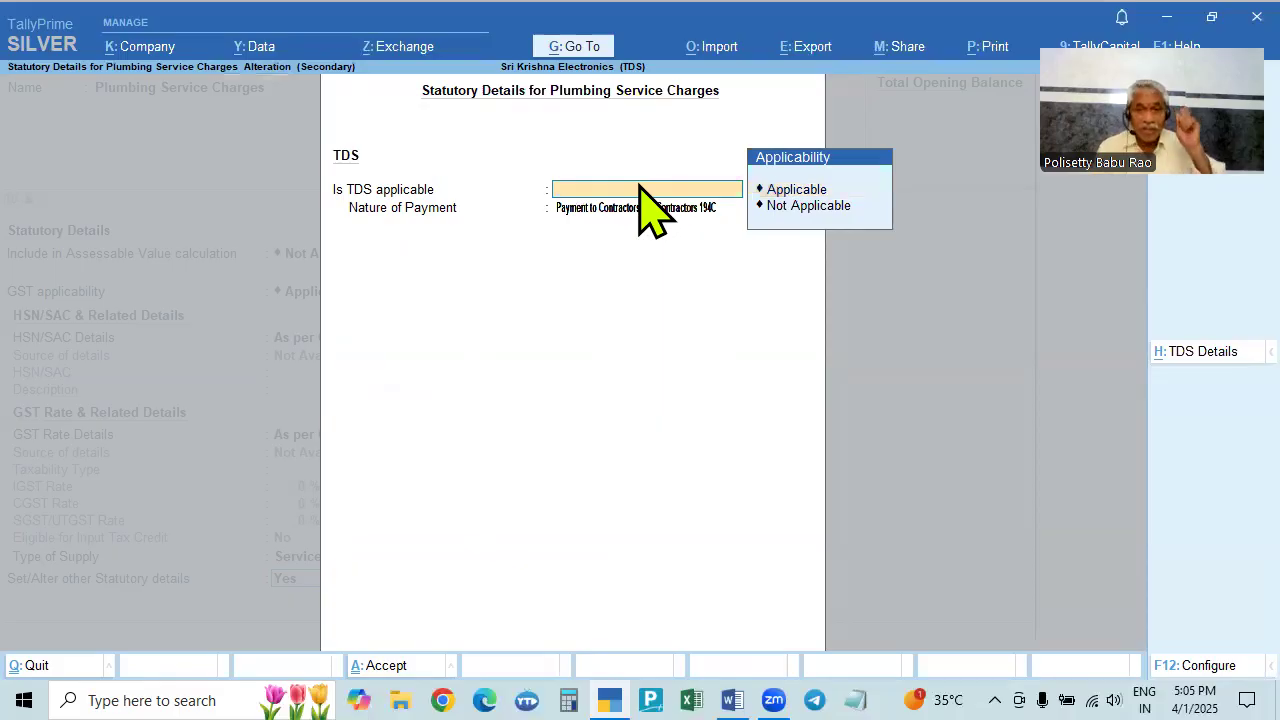
{"action": "left_click", "coordinate": [806, 189]}
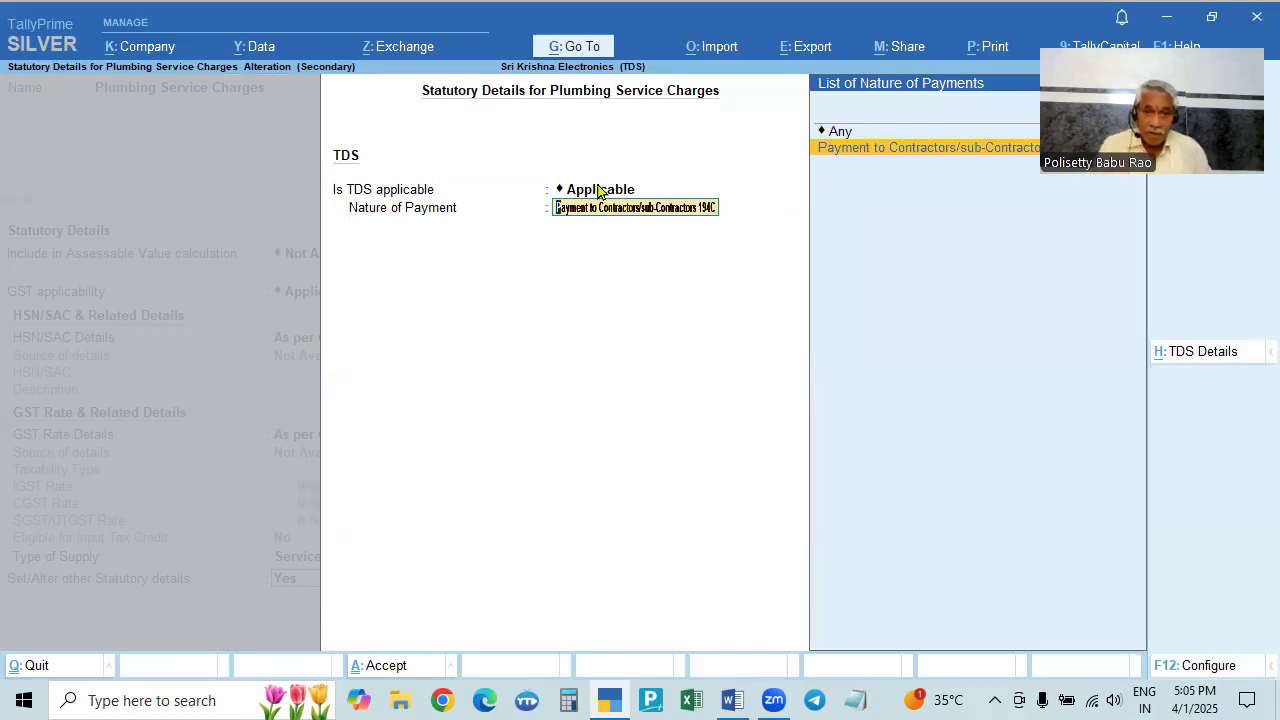
{"action": "left_click", "coordinate": [598, 191]}
{"action": "key", "text": "Return"}
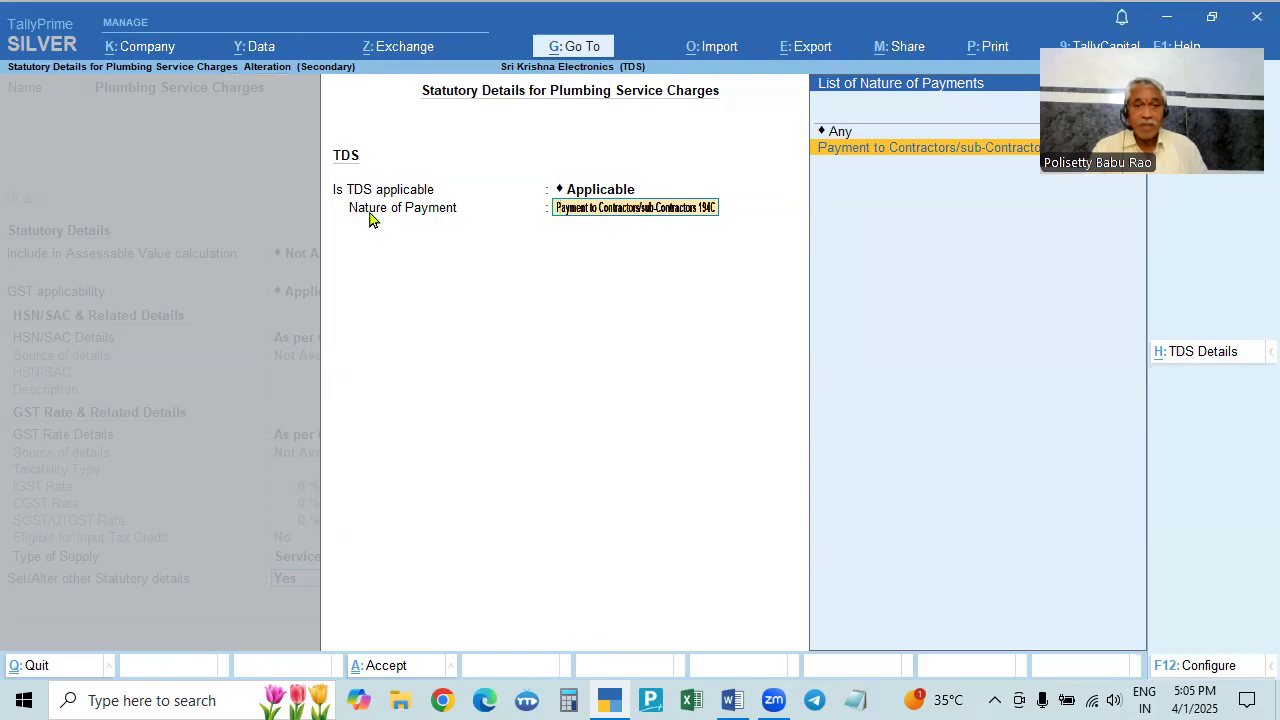
{"action": "left_click", "coordinate": [917, 147]}
{"action": "key", "text": "Return"}
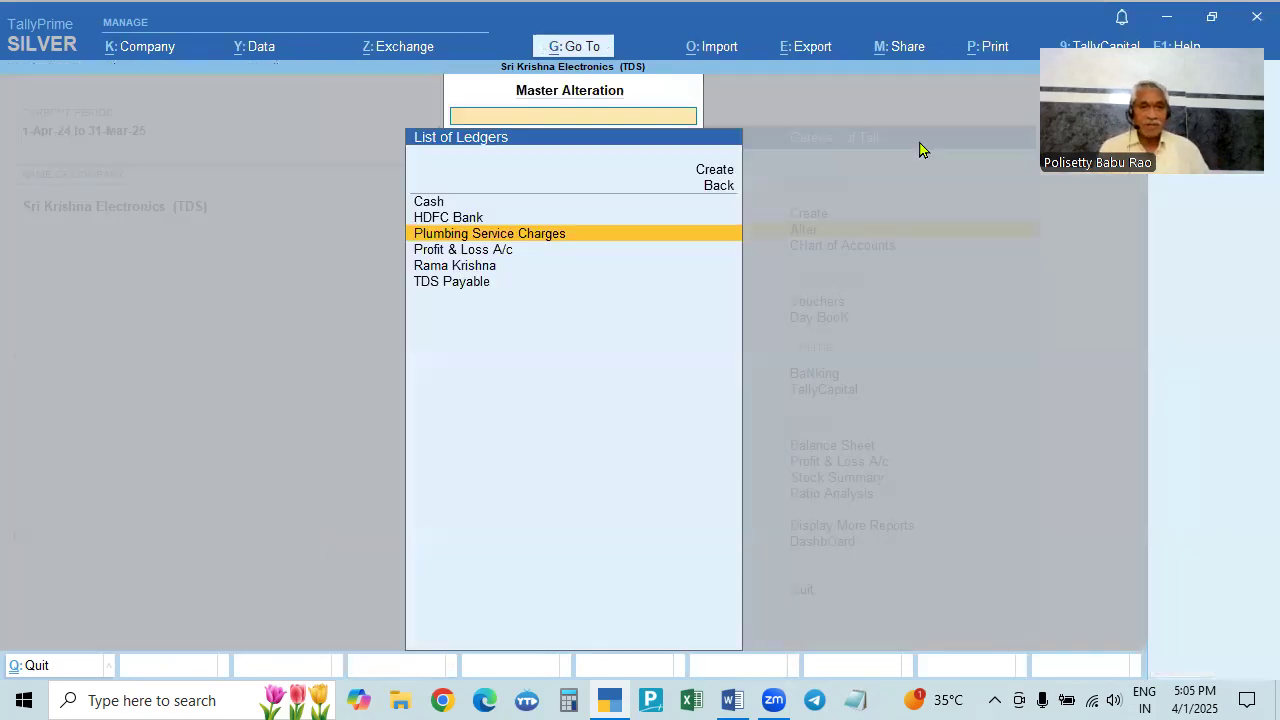
{"action": "key", "text": "Down"}
{"action": "key", "text": "Down"}
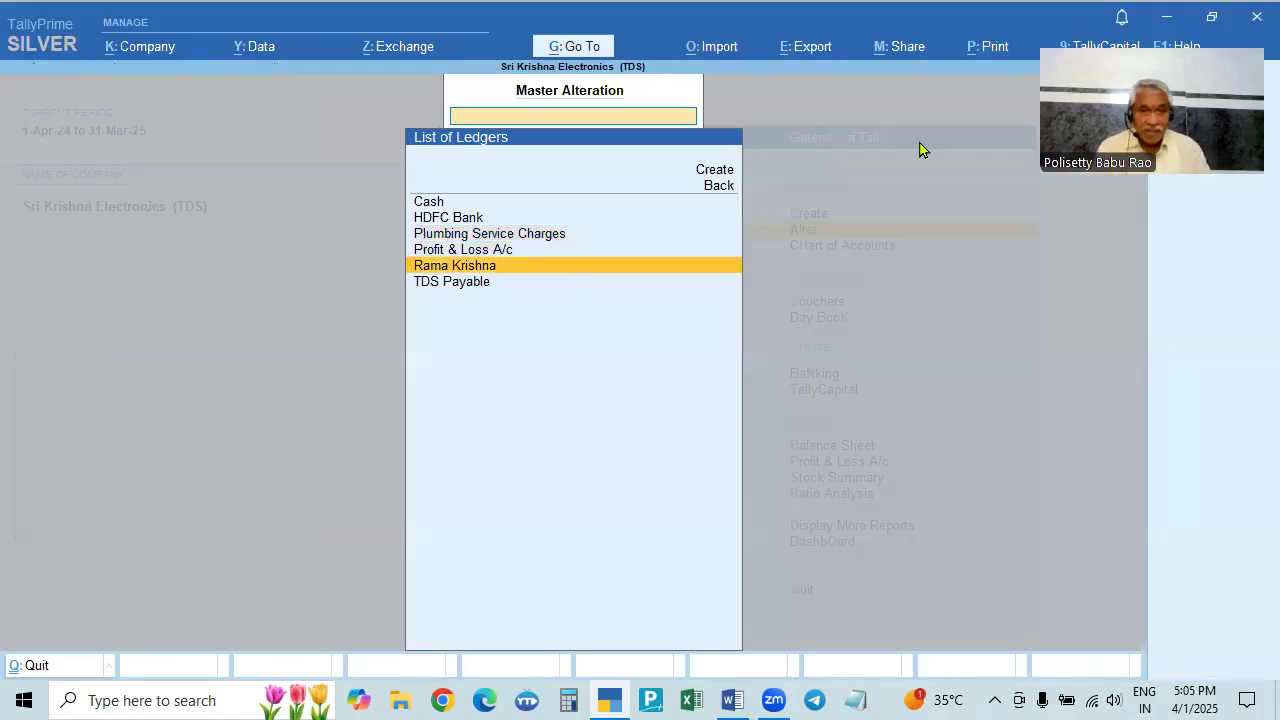
{"action": "key", "text": "Return"}
{"action": "key", "text": "alt+Tab"}
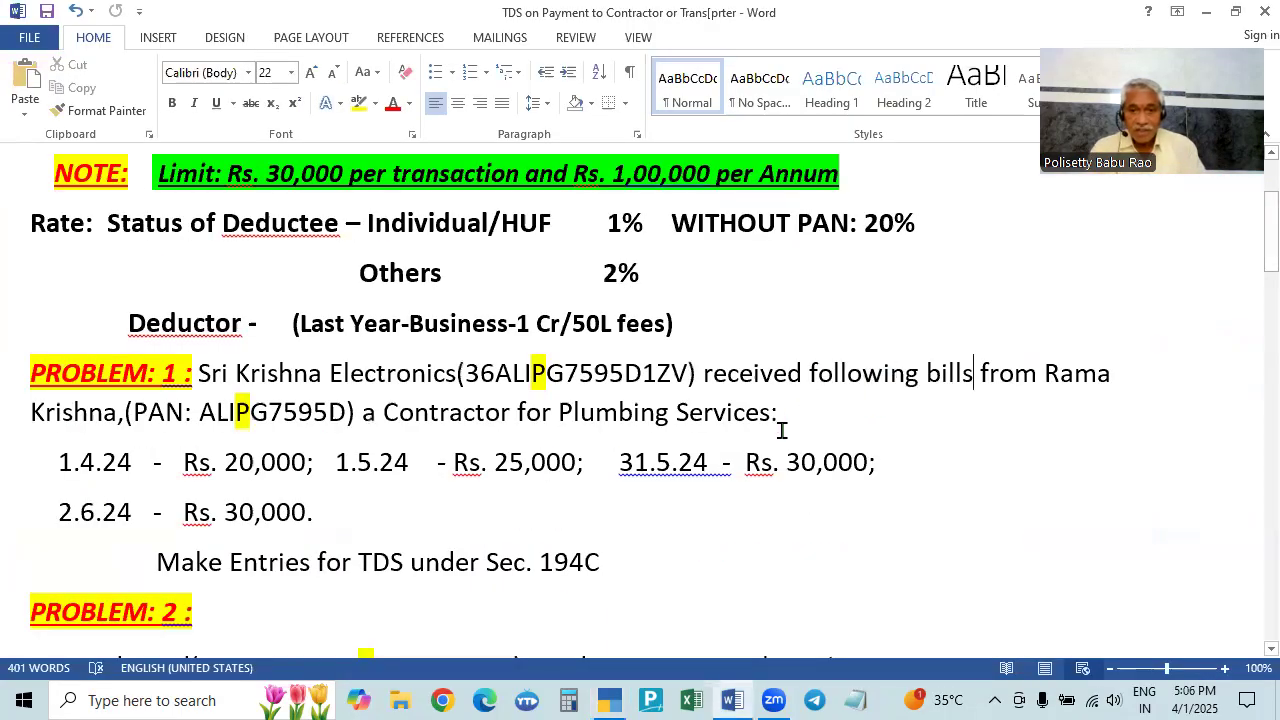
- Review Problem 1's Sec. 194C plumbing bills of 20,000, 25,000, 30,000 and 30,000 in Word
{"action": "scroll", "coordinate": [777, 414], "scroll_direction": "up", "scroll_amount": 2}
{"action": "scroll", "coordinate": [778, 412], "scroll_direction": "down", "scroll_amount": 2}
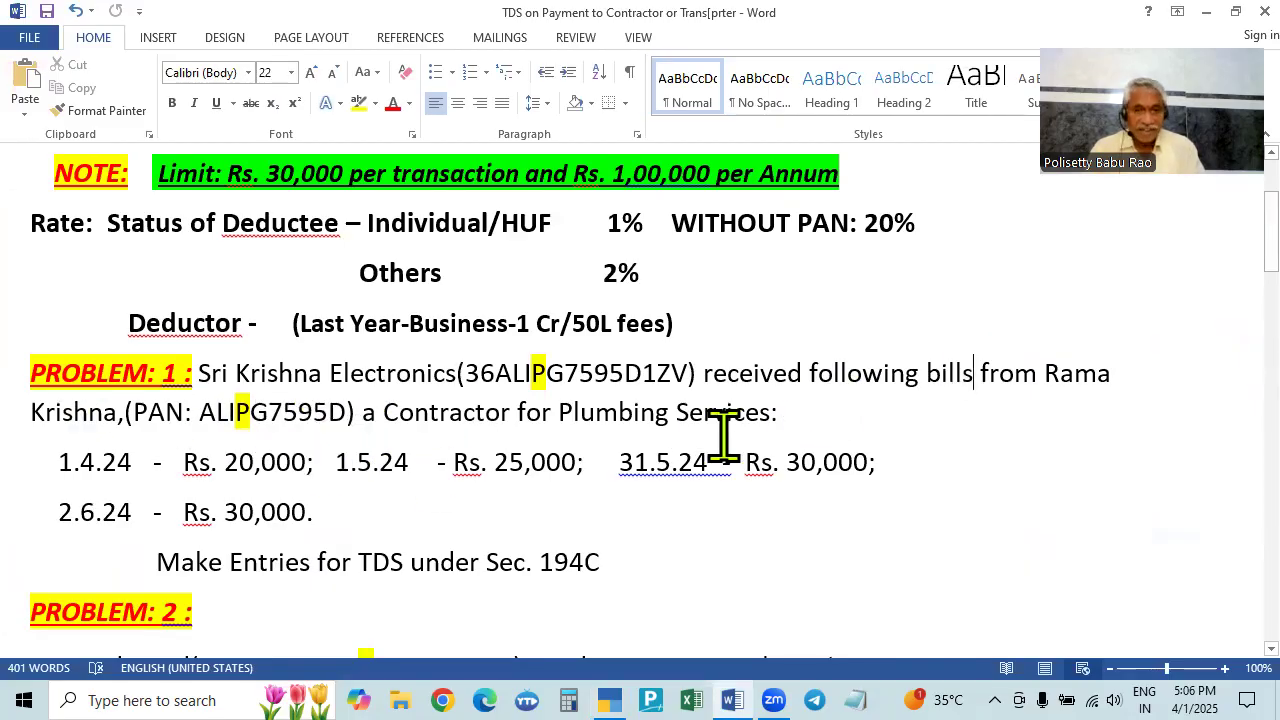
{"action": "key", "text": "alt+Tab"}
{"action": "key", "text": "alt+Tab"}
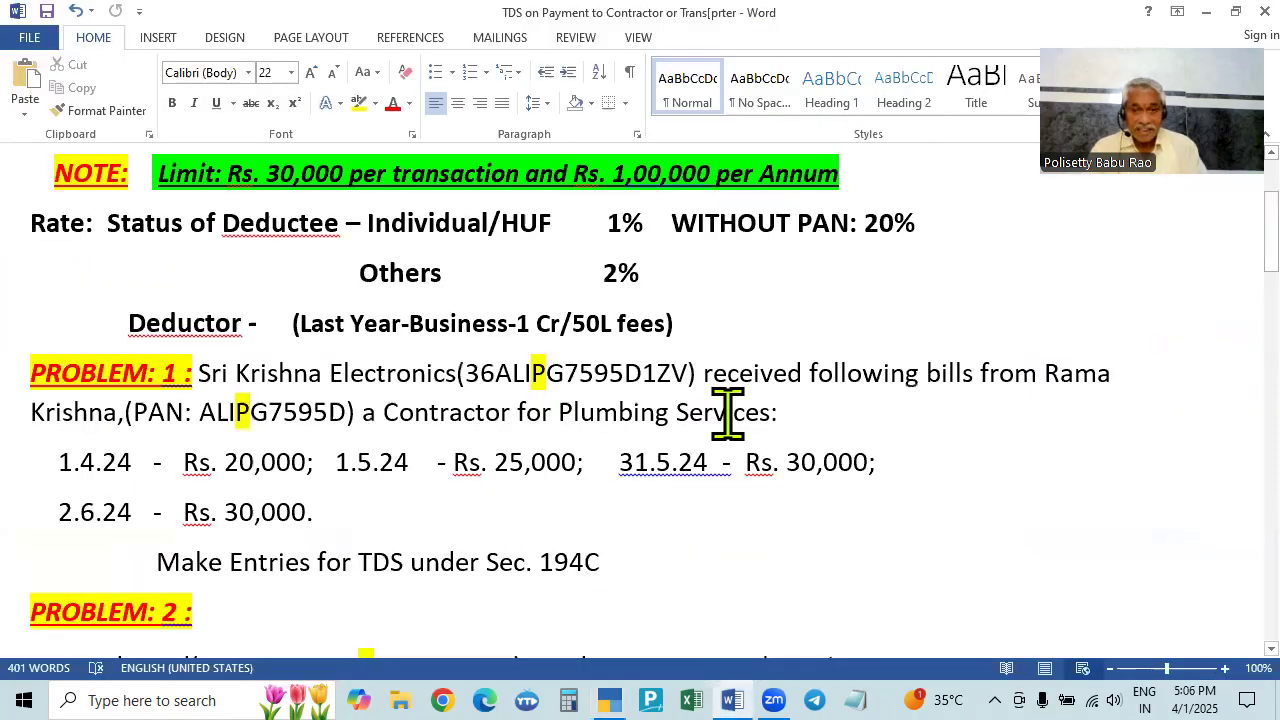
{"action": "key", "text": "alt+Tab"}
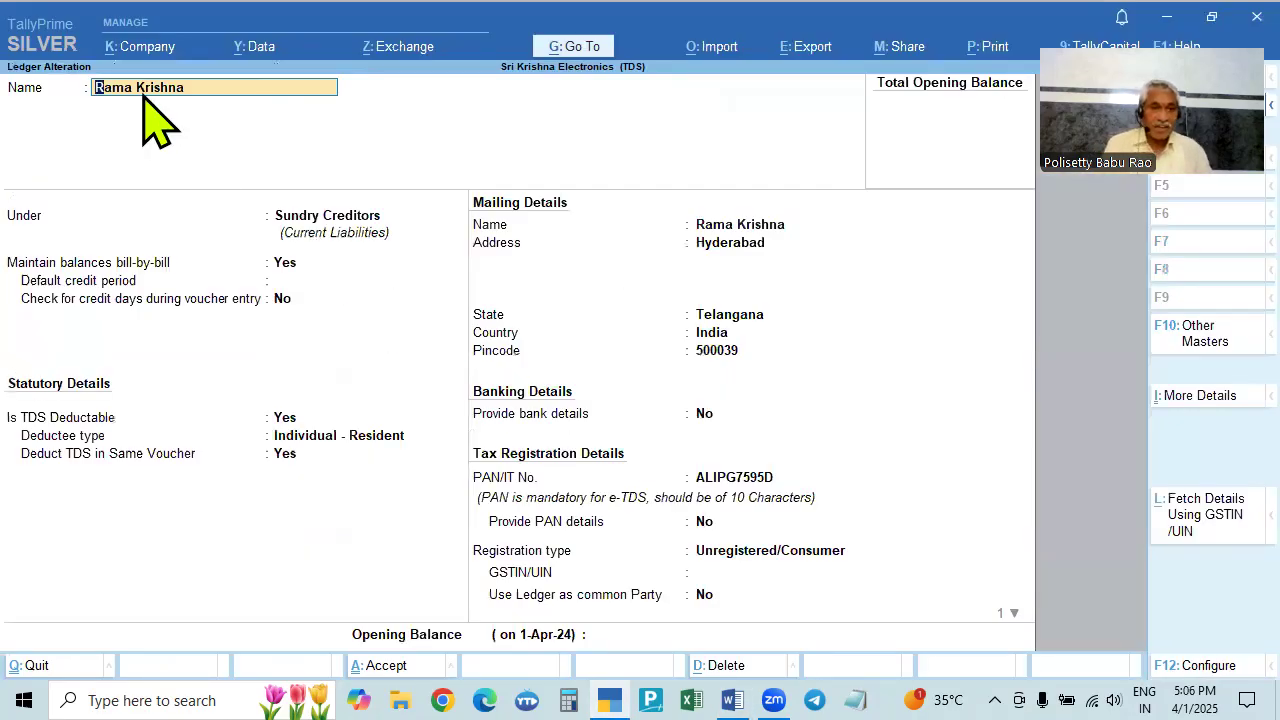
{"action": "key", "text": "Return"}
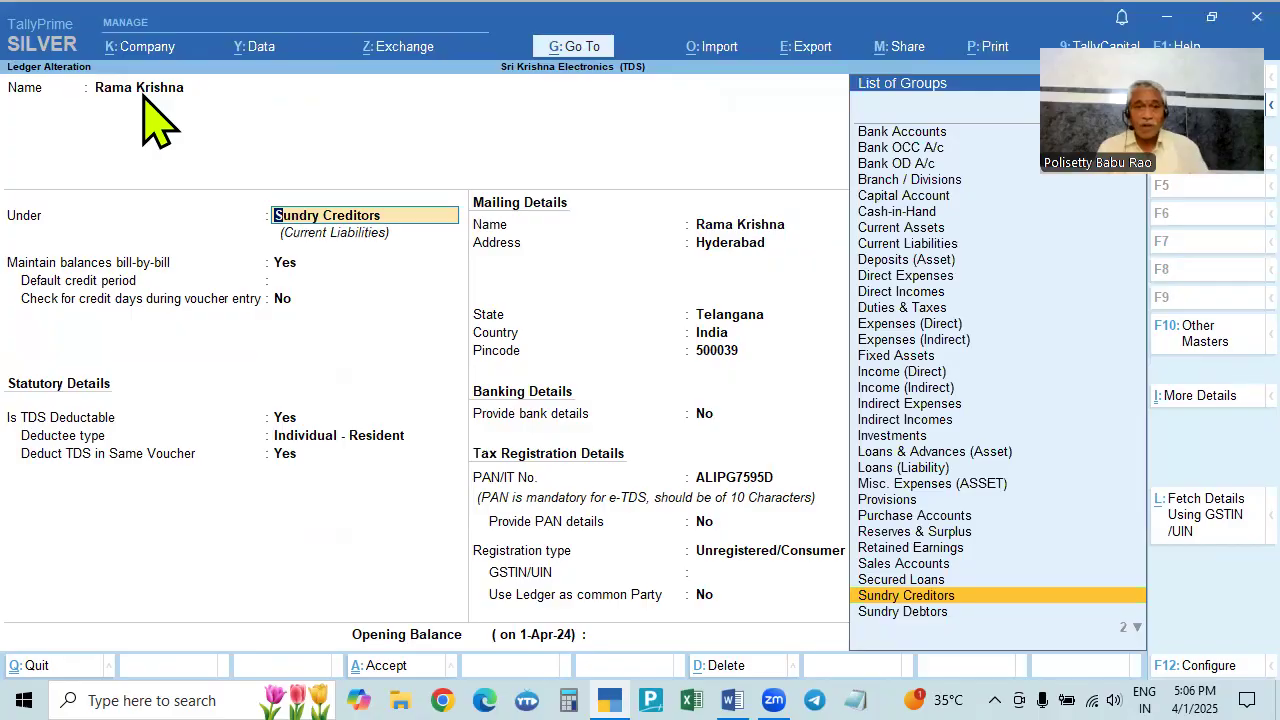
{"action": "key", "text": "Return"}
{"action": "key", "text": "Return"}
{"action": "key", "text": "Return"}
{"action": "type", "text": "n"}
{"action": "key", "text": "Return"}
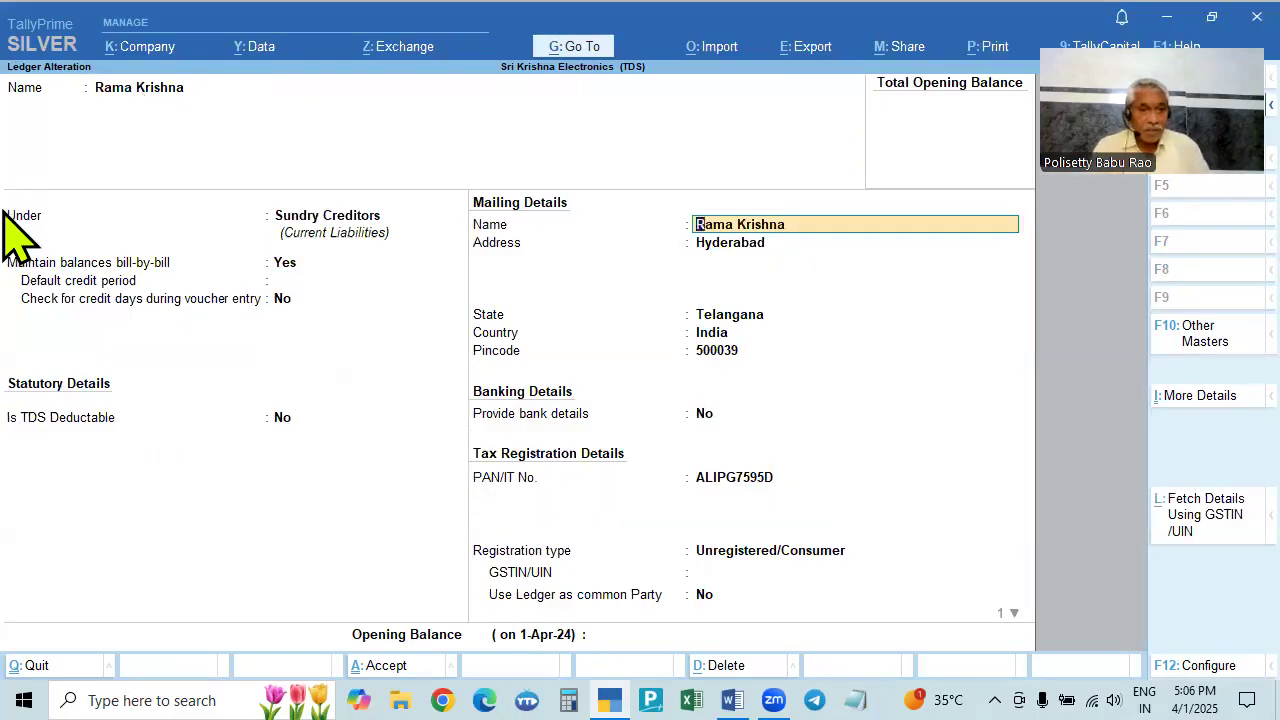
{"action": "left_click", "coordinate": [280, 419]}
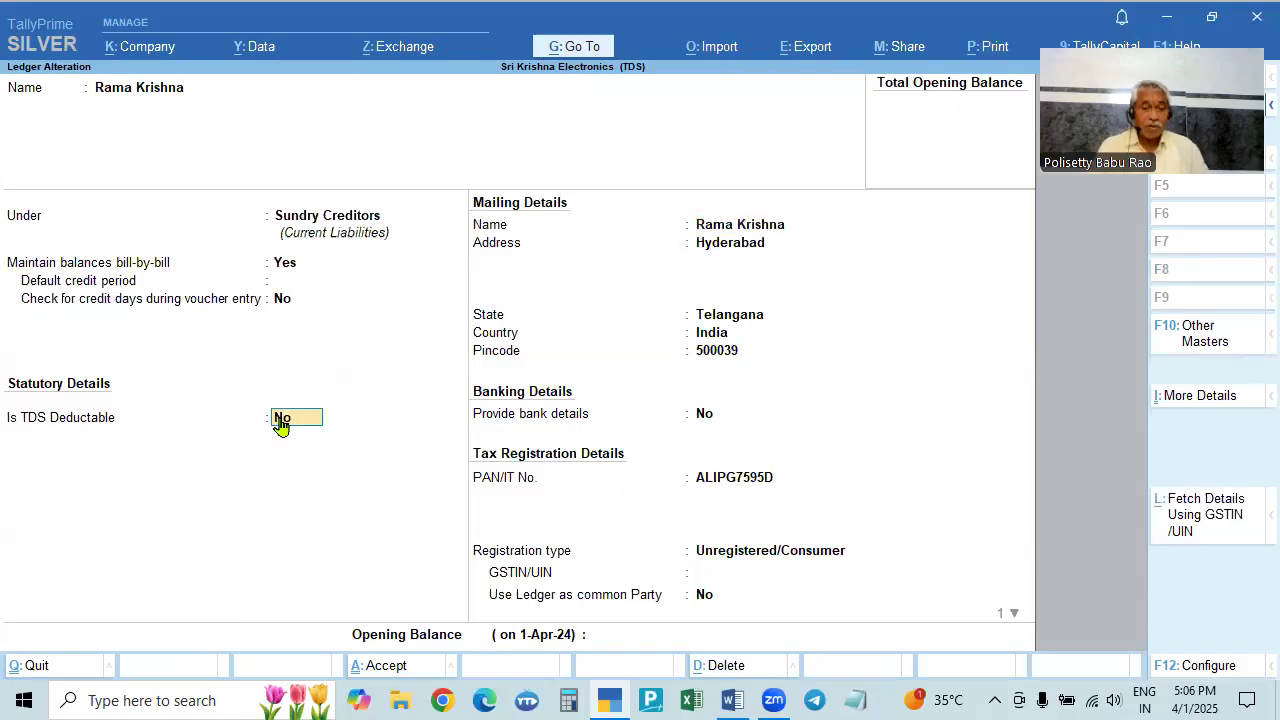
{"action": "type", "text": "y"}
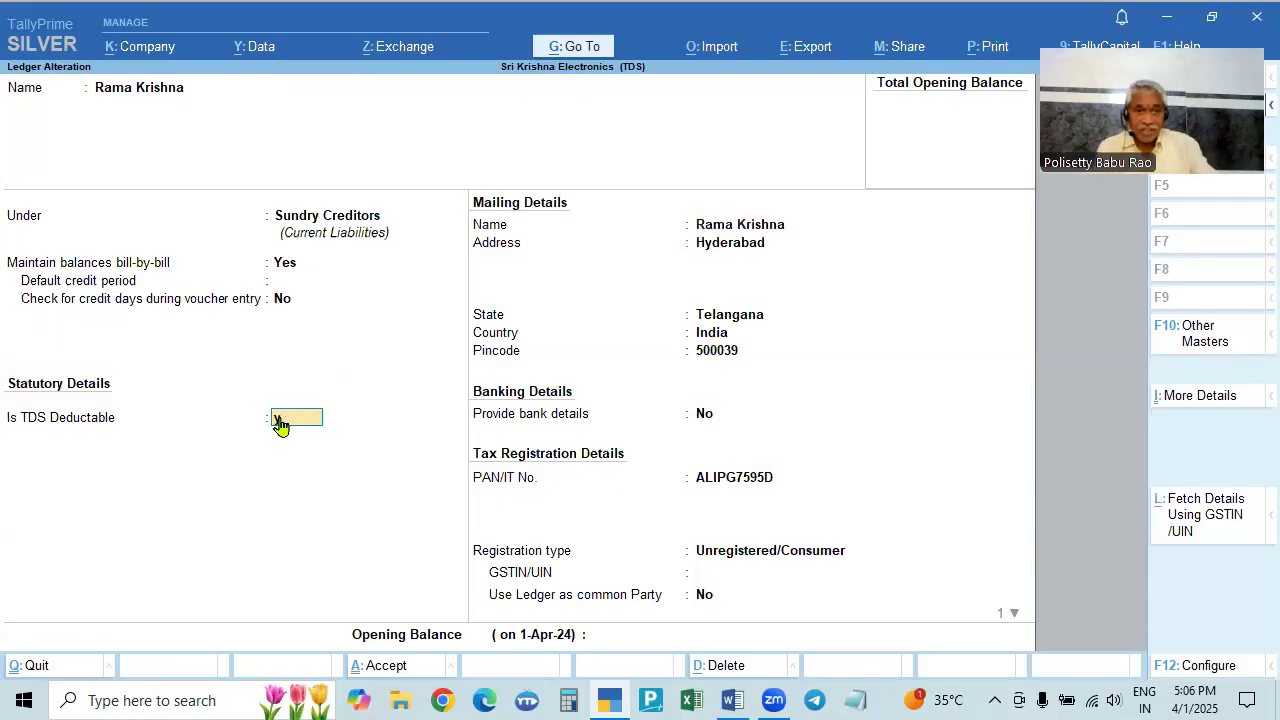
{"action": "key", "text": "Return"}
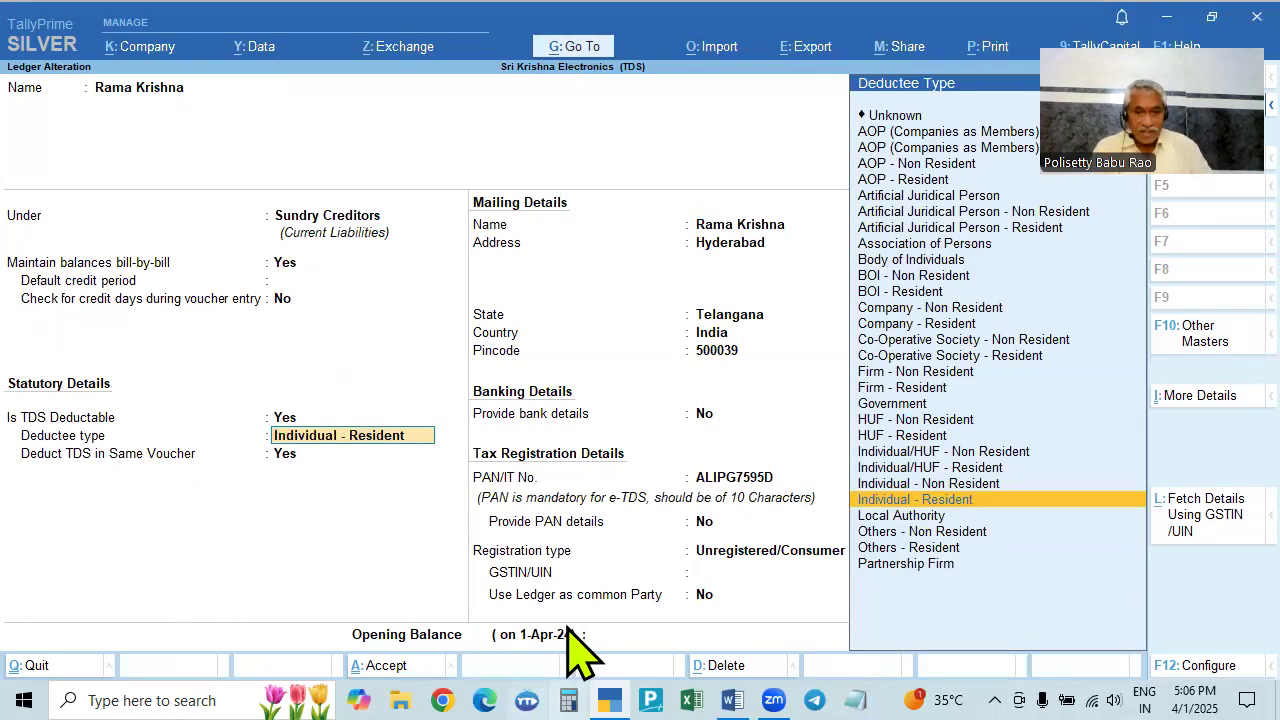
- Set deductee type to Individual - Resident and deduct TDS in the same voucher
{"action": "left_click", "coordinate": [733, 700]}
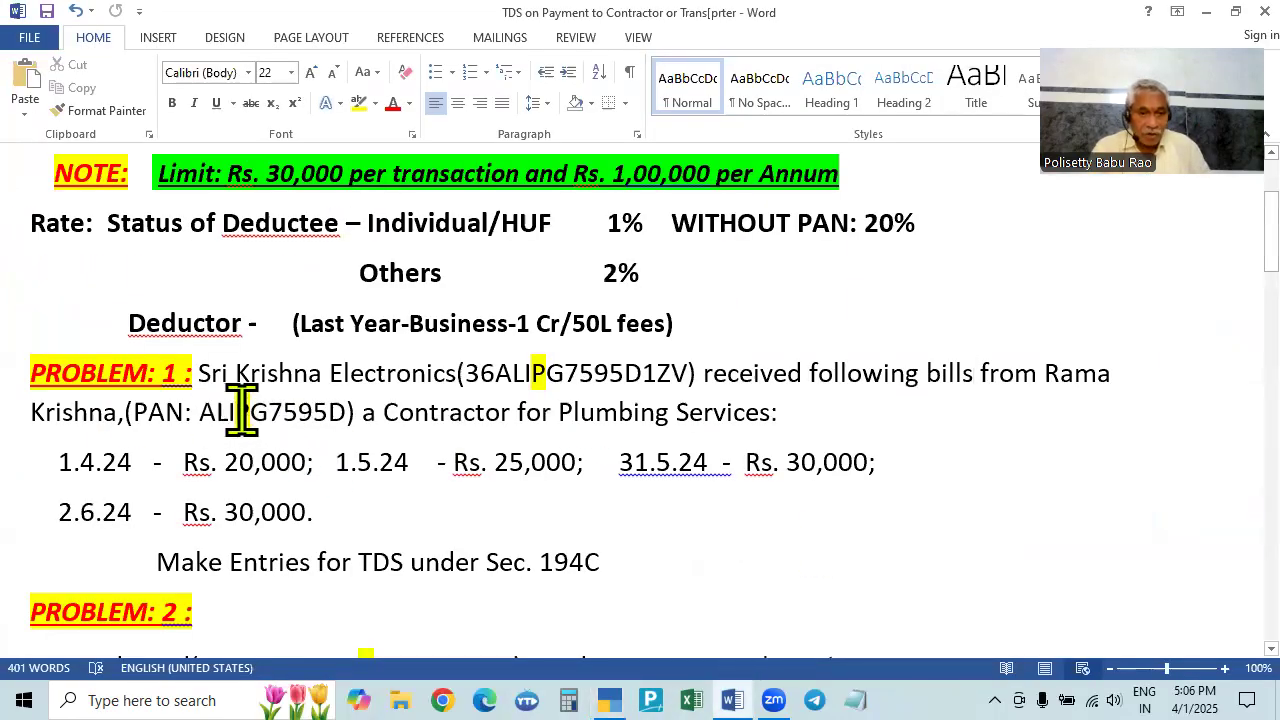
{"action": "key", "text": "alt+Tab"}
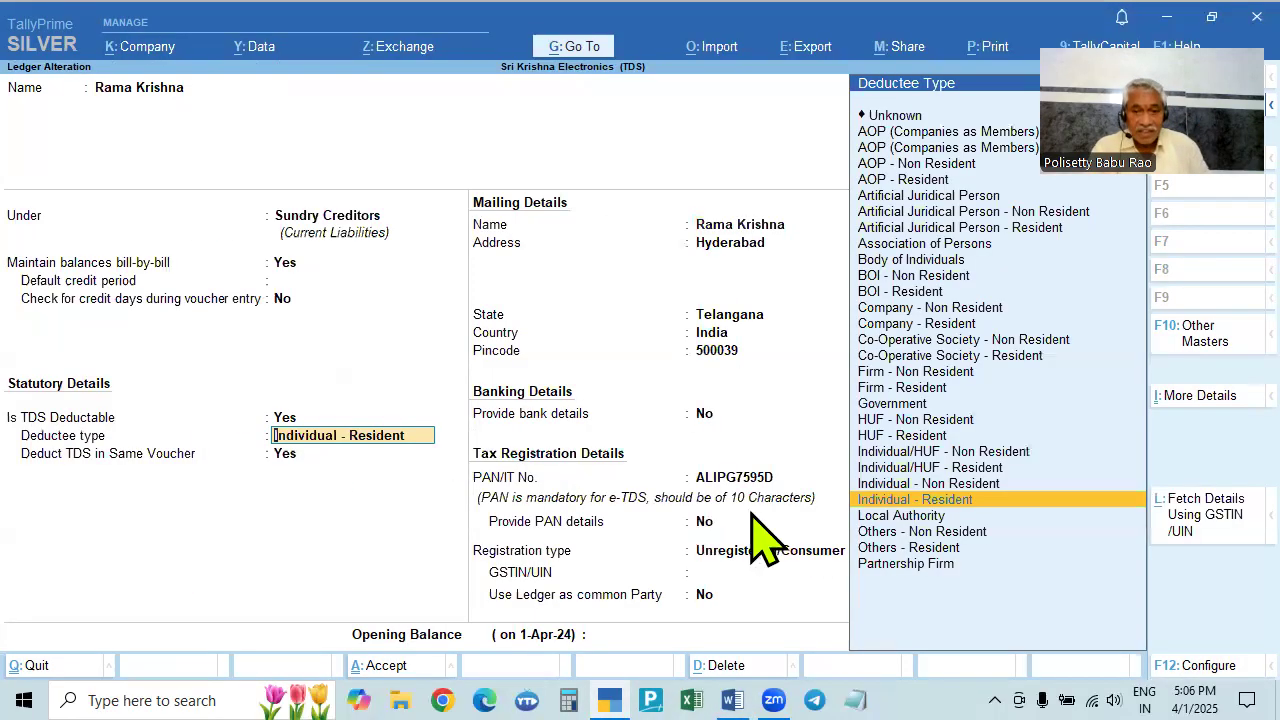
{"action": "left_click", "coordinate": [937, 500]}
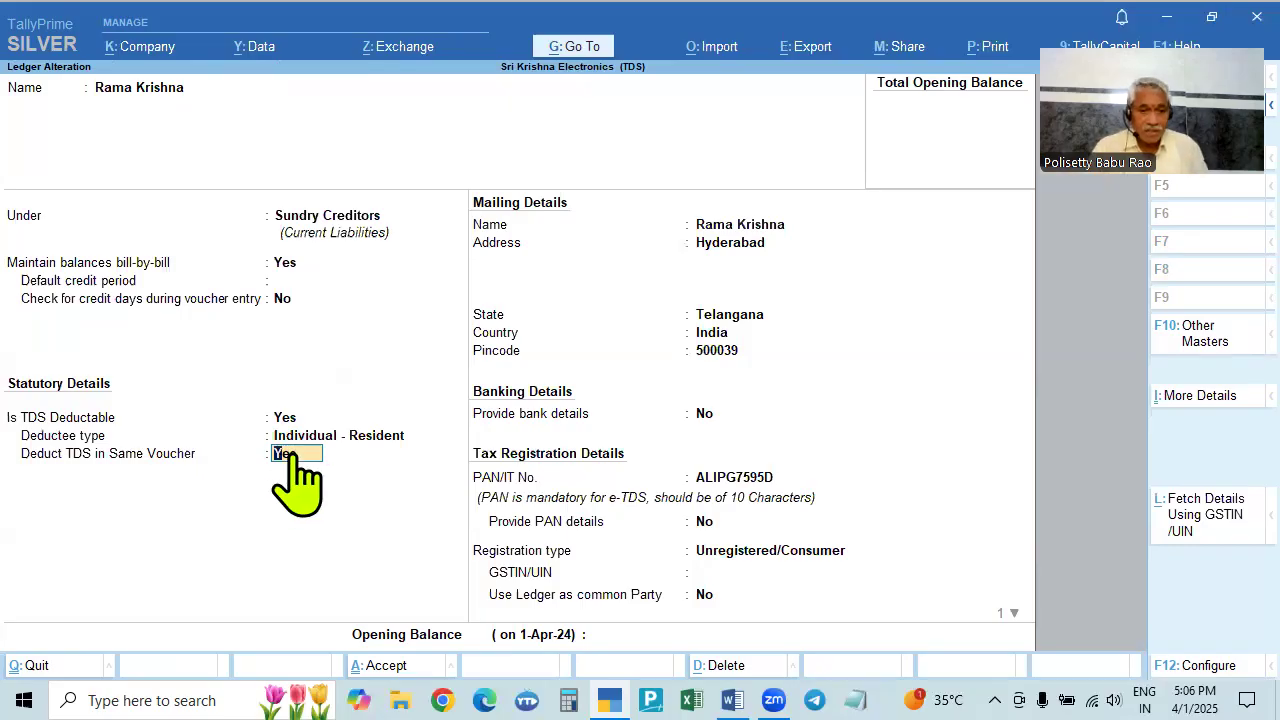
{"action": "key", "text": "Return"}
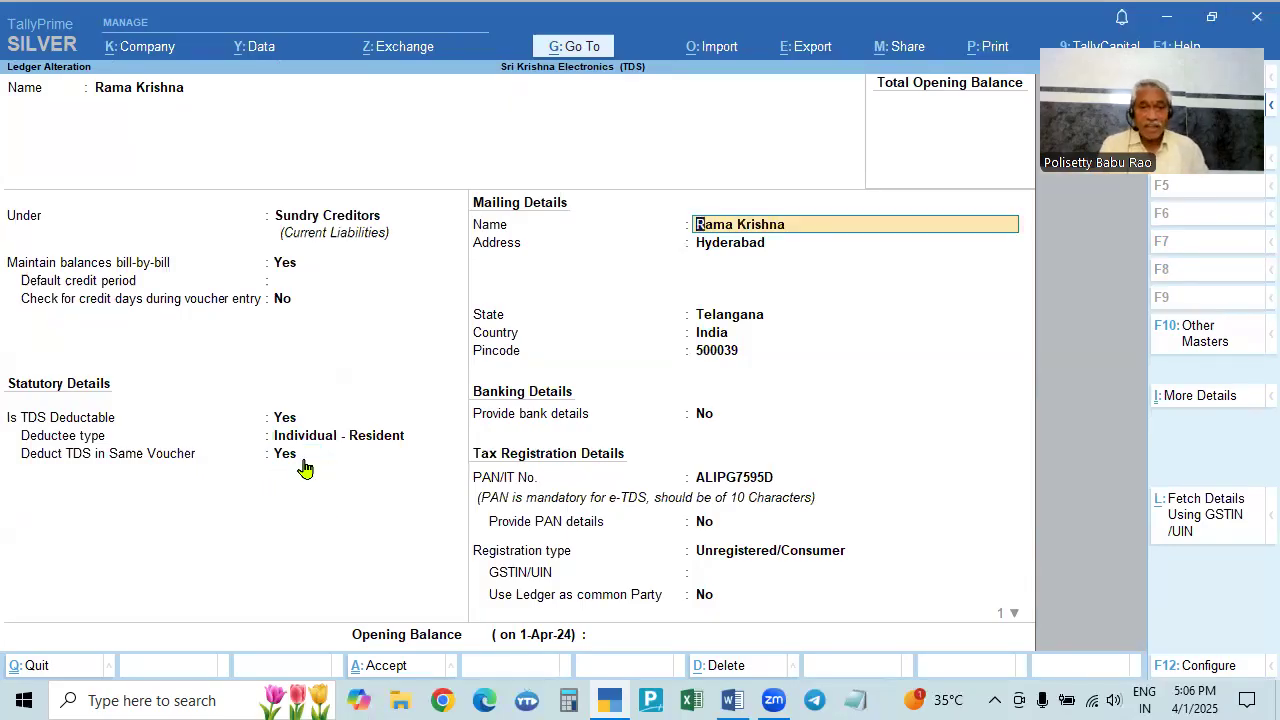
{"action": "left_click", "coordinate": [284, 455]}
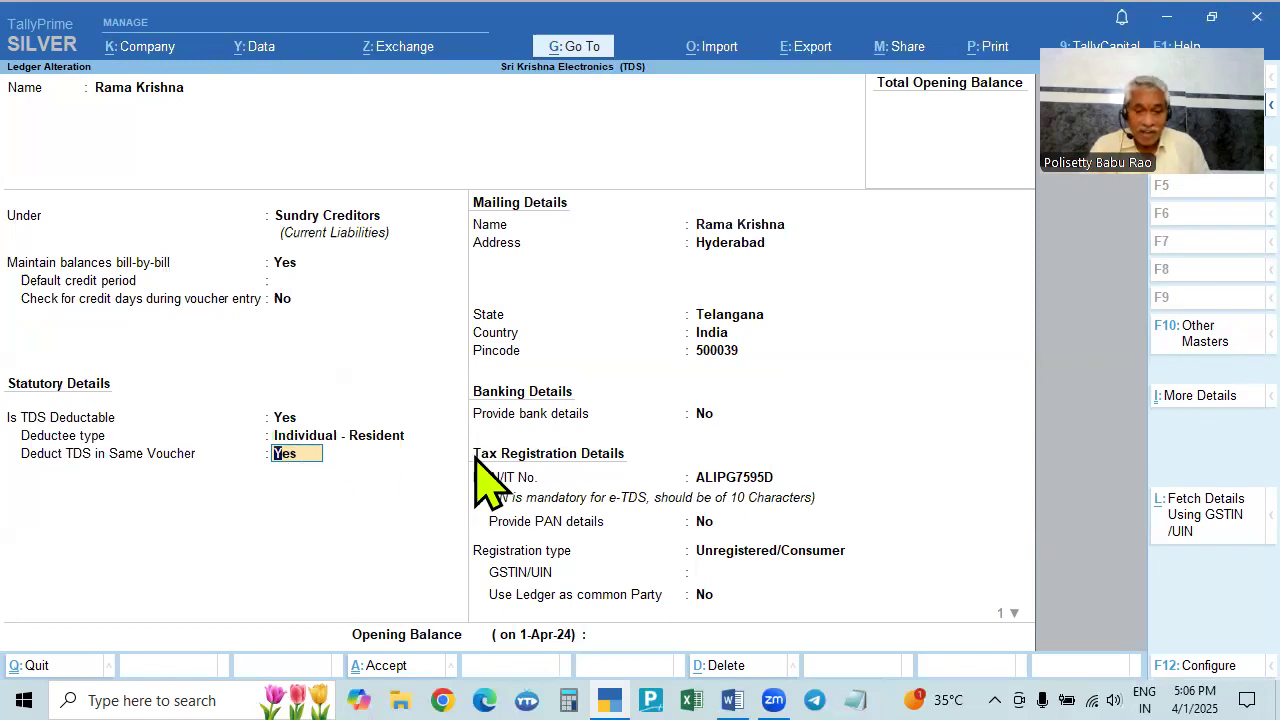
- Keep Provide TDS details enabled in the ledger configuration options
{"action": "key", "text": "F12"}
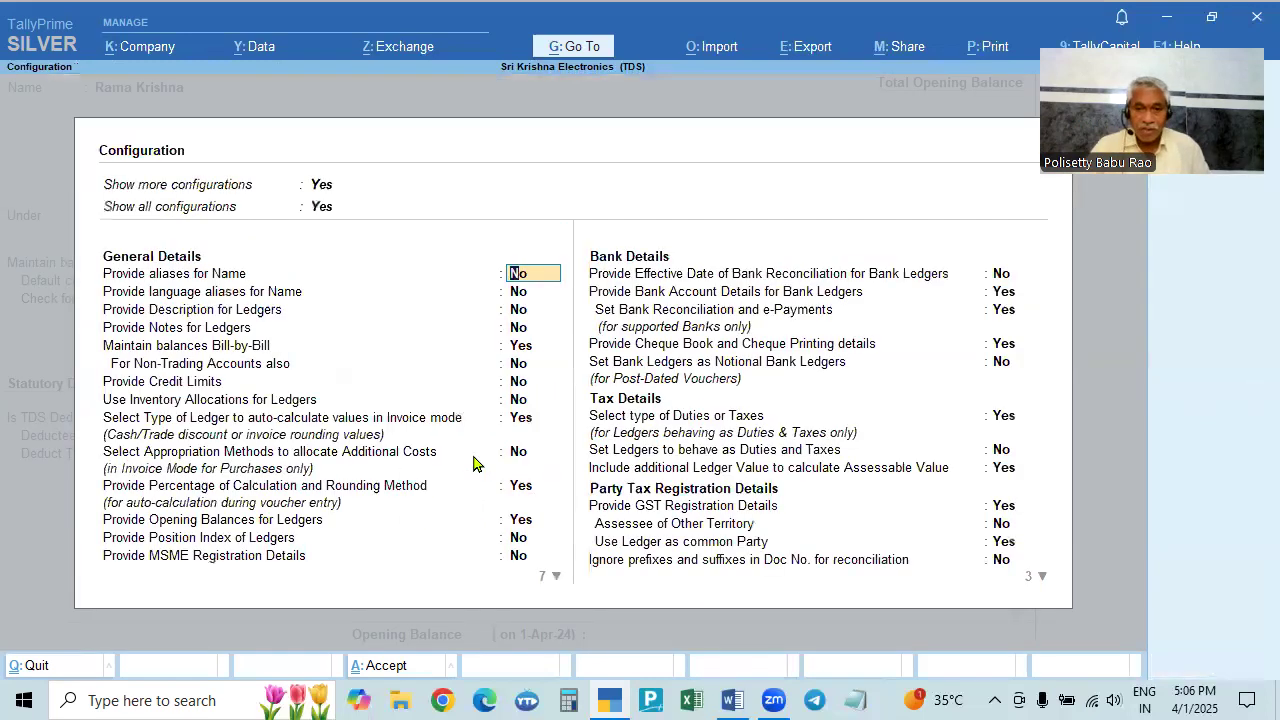
{"action": "left_click", "coordinate": [1005, 525]}
{"action": "key", "text": "Return"}
{"action": "key", "text": "Return"}
{"action": "key", "text": "Return"}
{"action": "key", "text": "Return"}
{"action": "key", "text": "Return"}
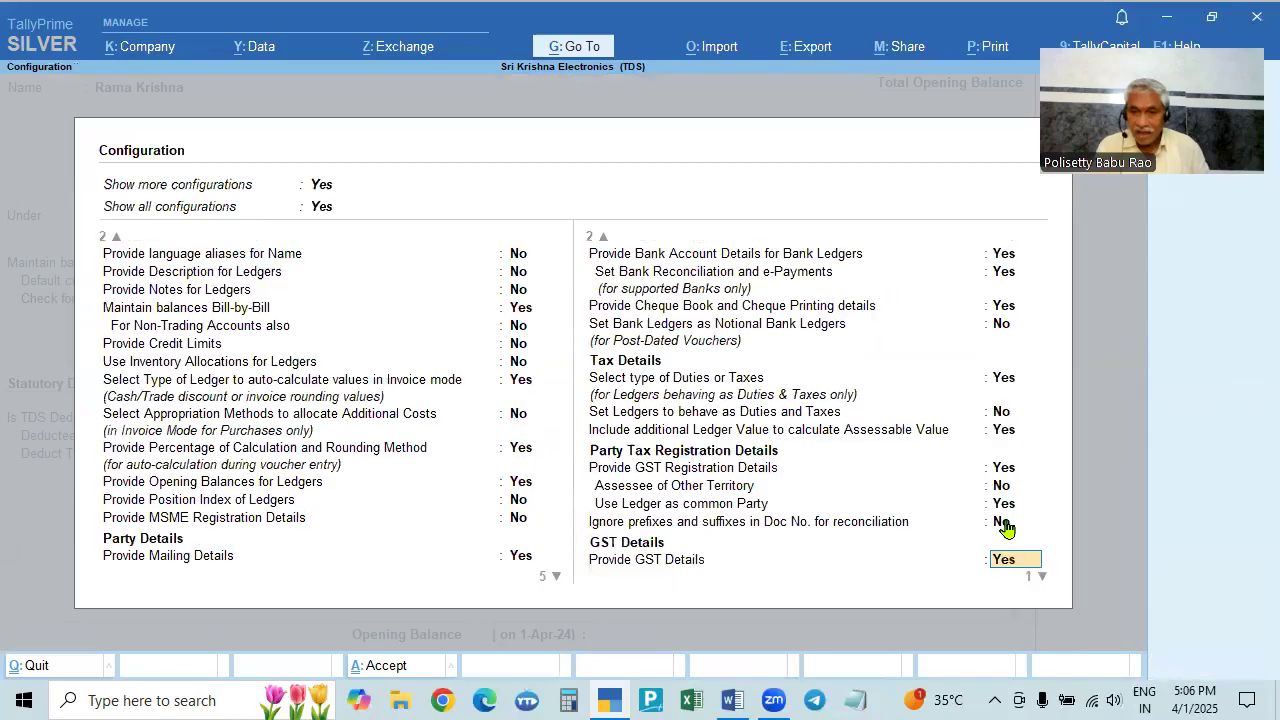
{"action": "key", "text": "Return"}
{"action": "key", "text": "Return"}
{"action": "key", "text": "Return"}
{"action": "key", "text": "Return"}
{"action": "key", "text": "Return"}
{"action": "key", "text": "Return"}
{"action": "key", "text": "Return"}
{"action": "key", "text": "Return"}
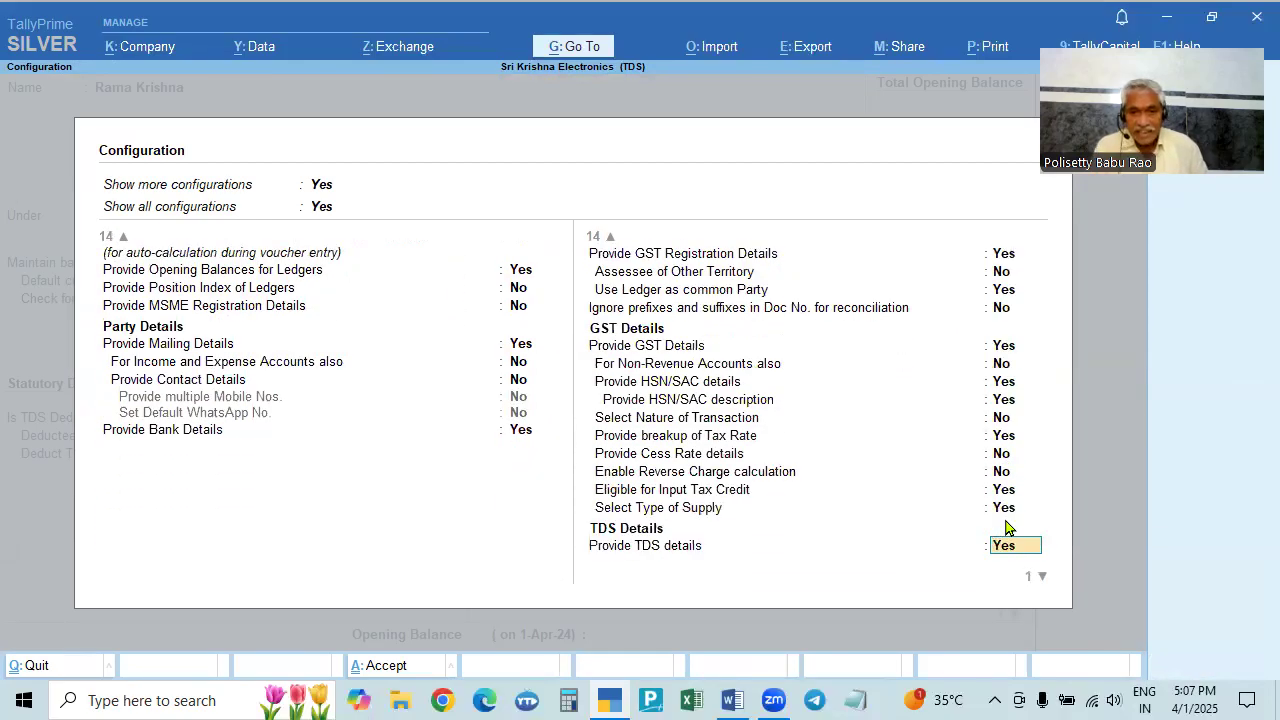
{"action": "key", "text": "Return"}
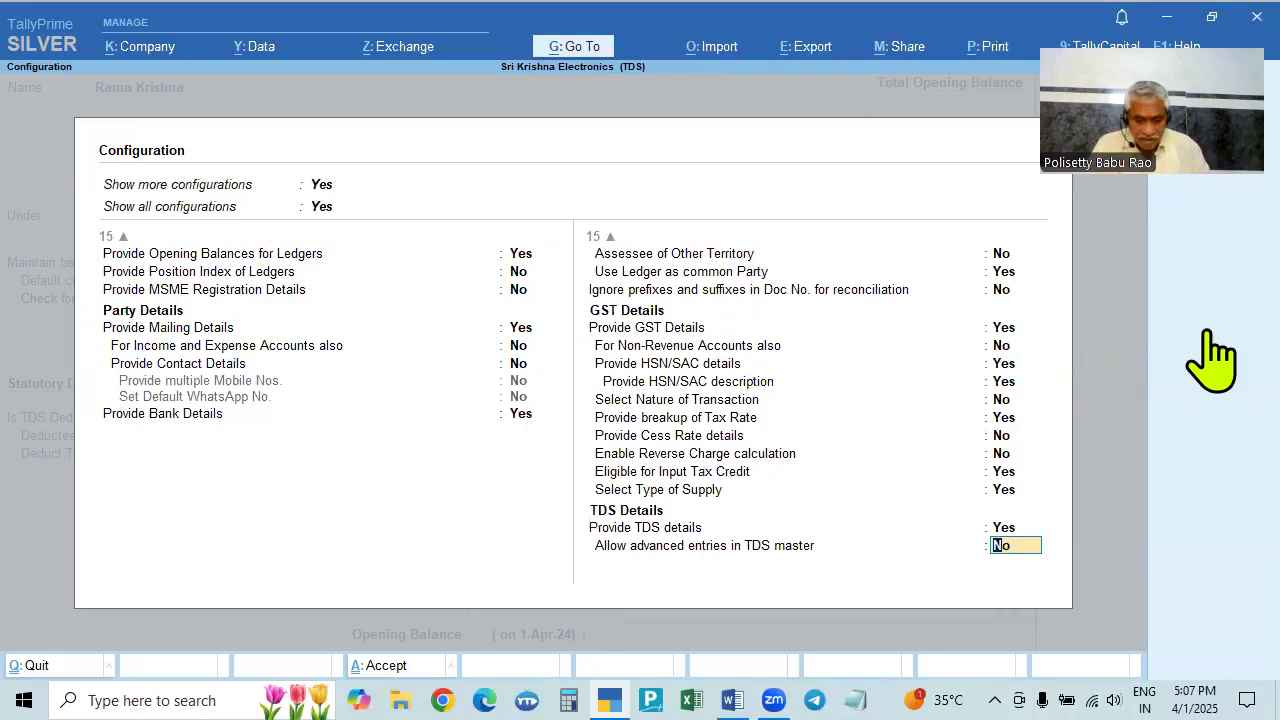
{"action": "key", "text": "Return"}
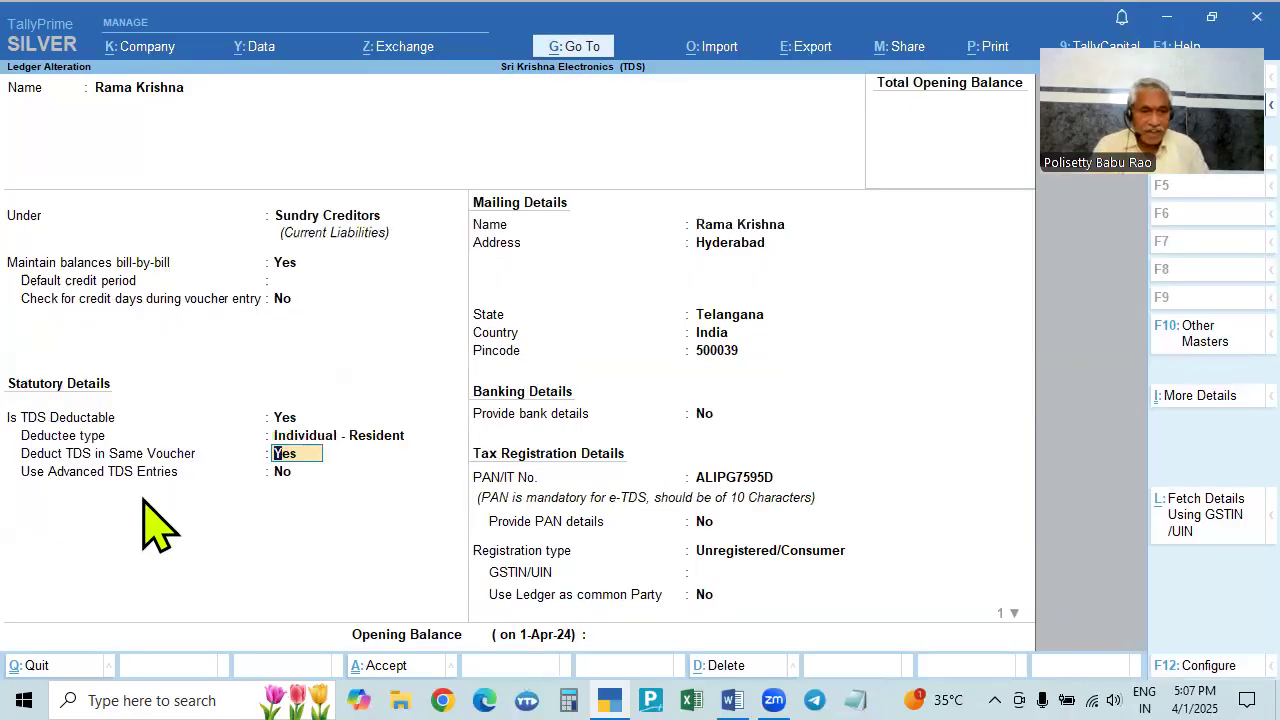
- Set Deduct TDS in Same Voucher to Payment to Contractors/sub-Contractors 194C, with advanced TDS entries left off
{"action": "left_click", "coordinate": [297, 455]}
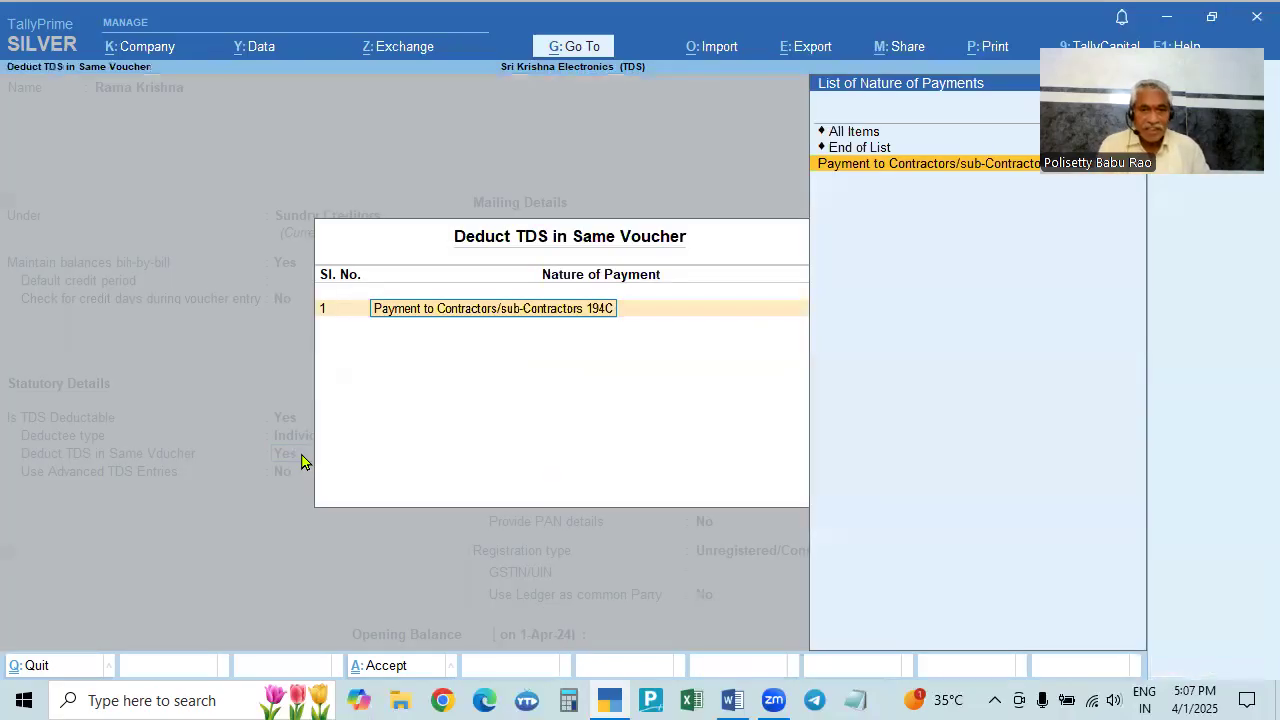
{"action": "left_click", "coordinate": [936, 168]}
{"action": "key", "text": "Return"}
{"action": "key", "text": "Return"}
{"action": "key", "text": "Return"}
{"action": "key", "text": "Return"}
{"action": "key", "text": "Return"}
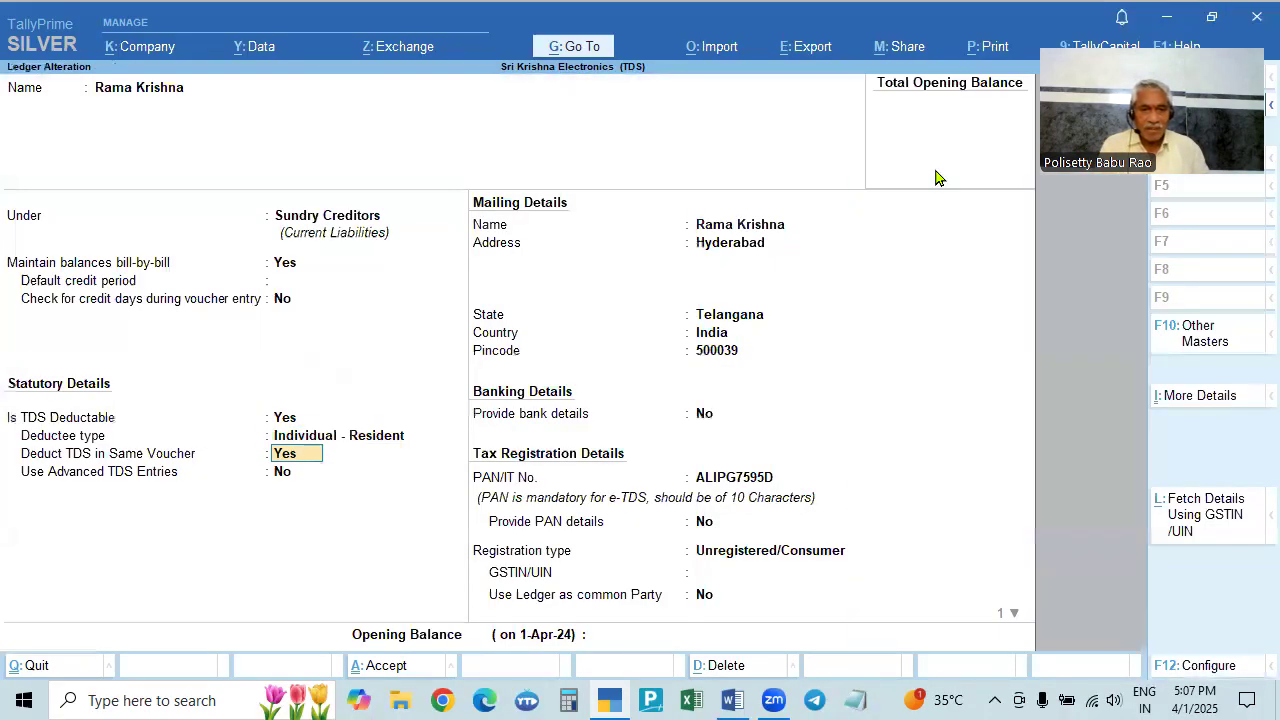
{"action": "key", "text": "Return"}
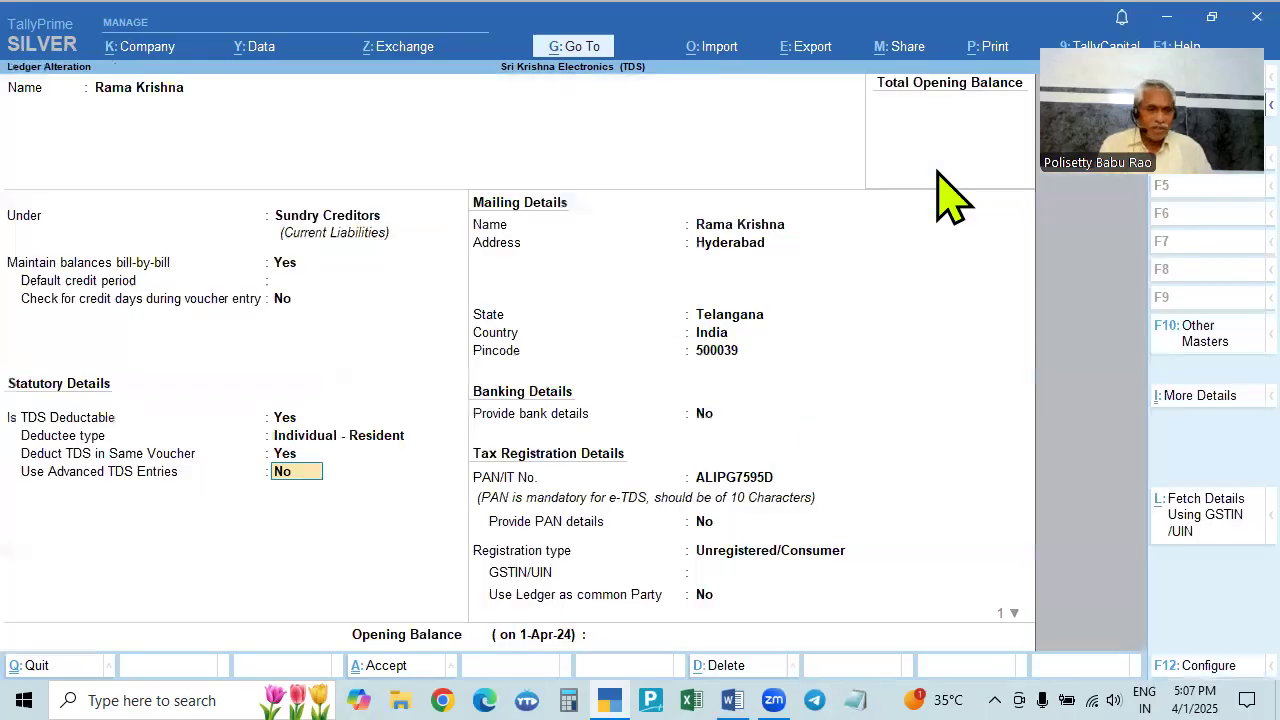
{"action": "key", "text": "y"}
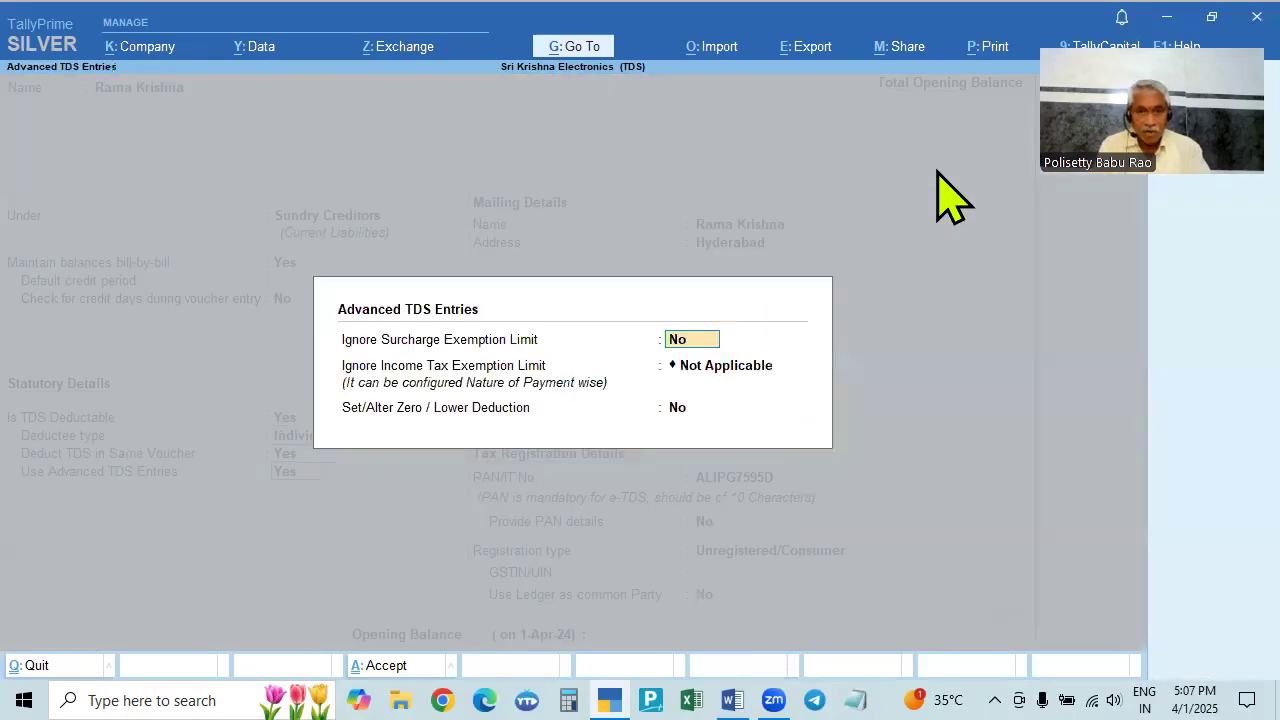
{"action": "key", "text": "Return"}
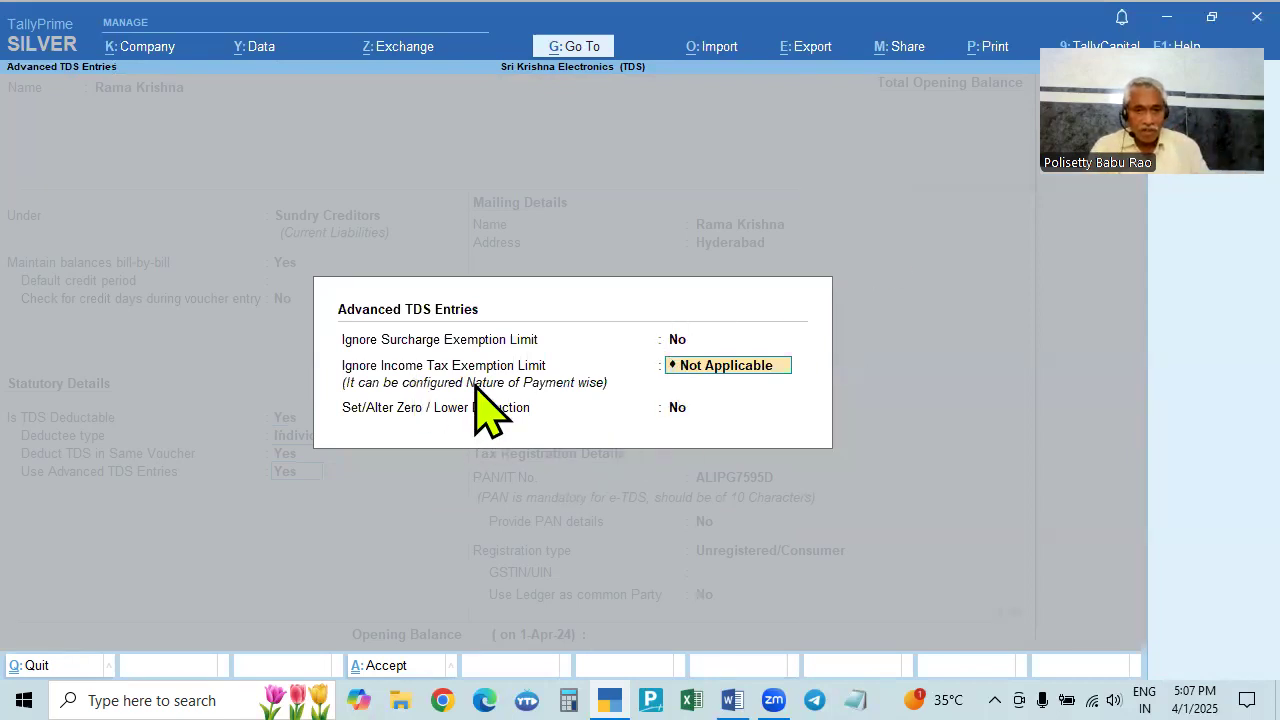
{"action": "key", "text": "ctrl+a"}
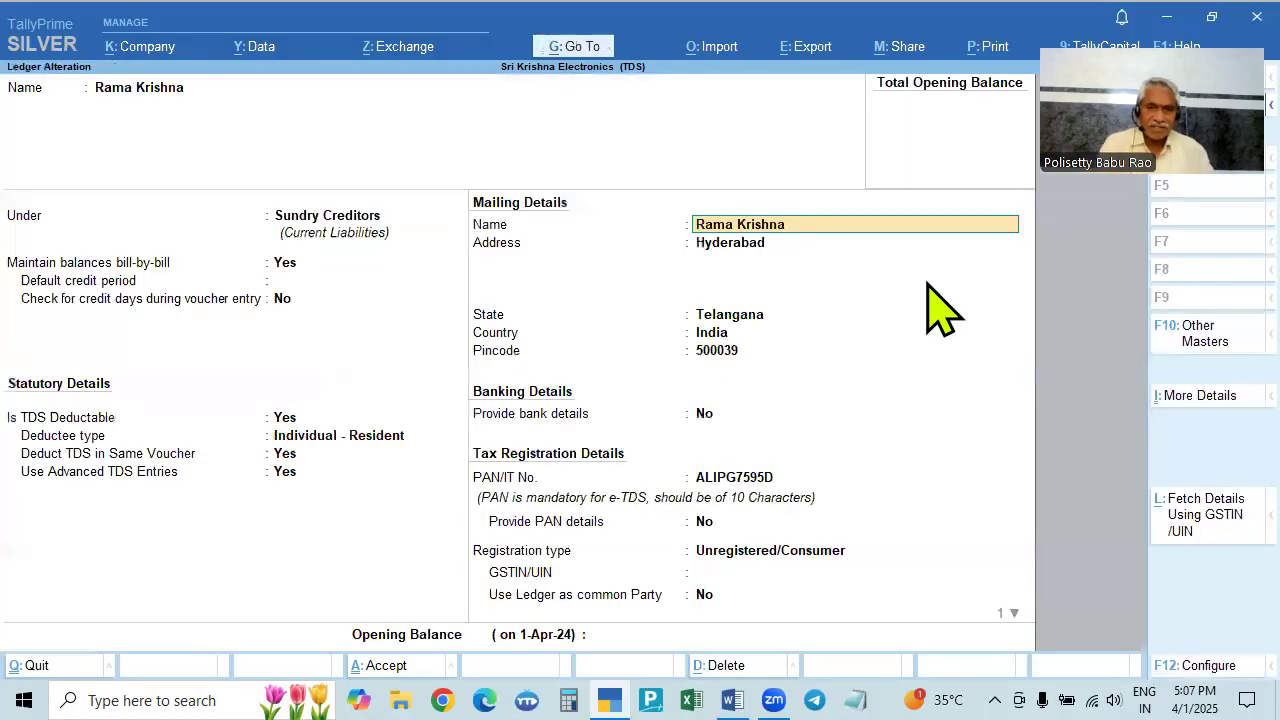
{"action": "left_click", "coordinate": [285, 453]}
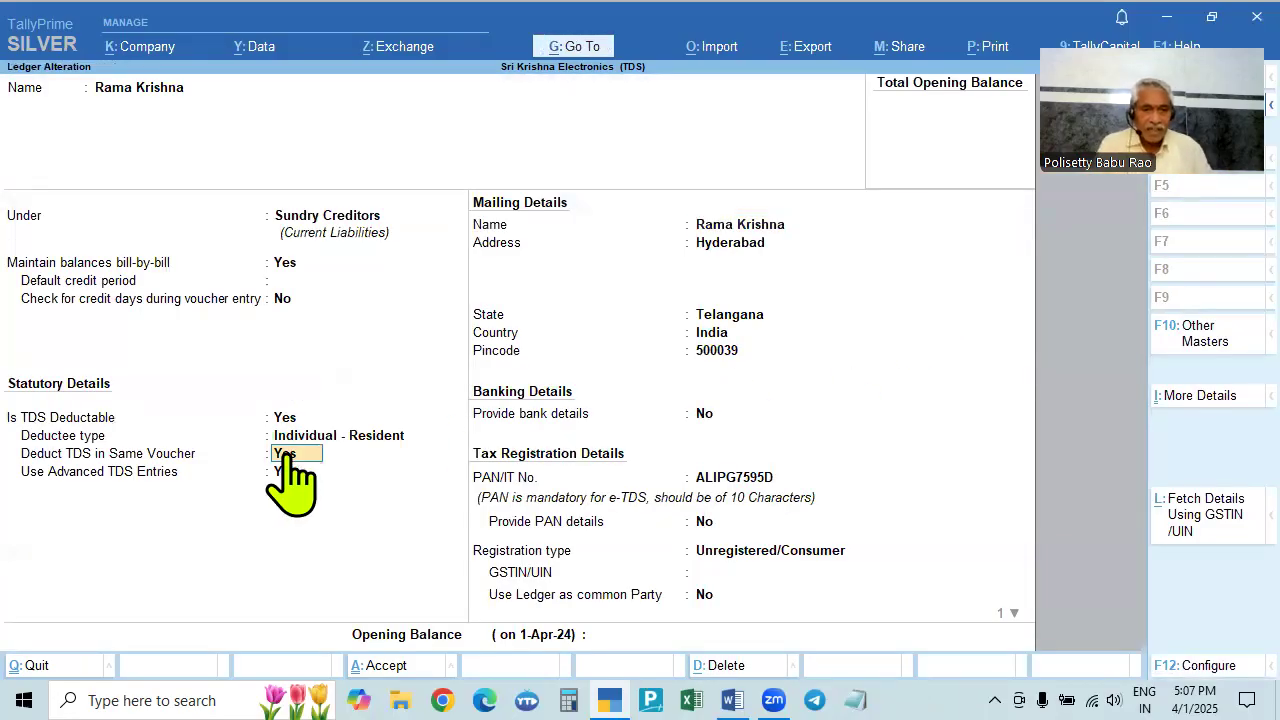
{"action": "key", "text": "Return"}
{"action": "key", "text": "Return"}
{"action": "key", "text": "Return"}
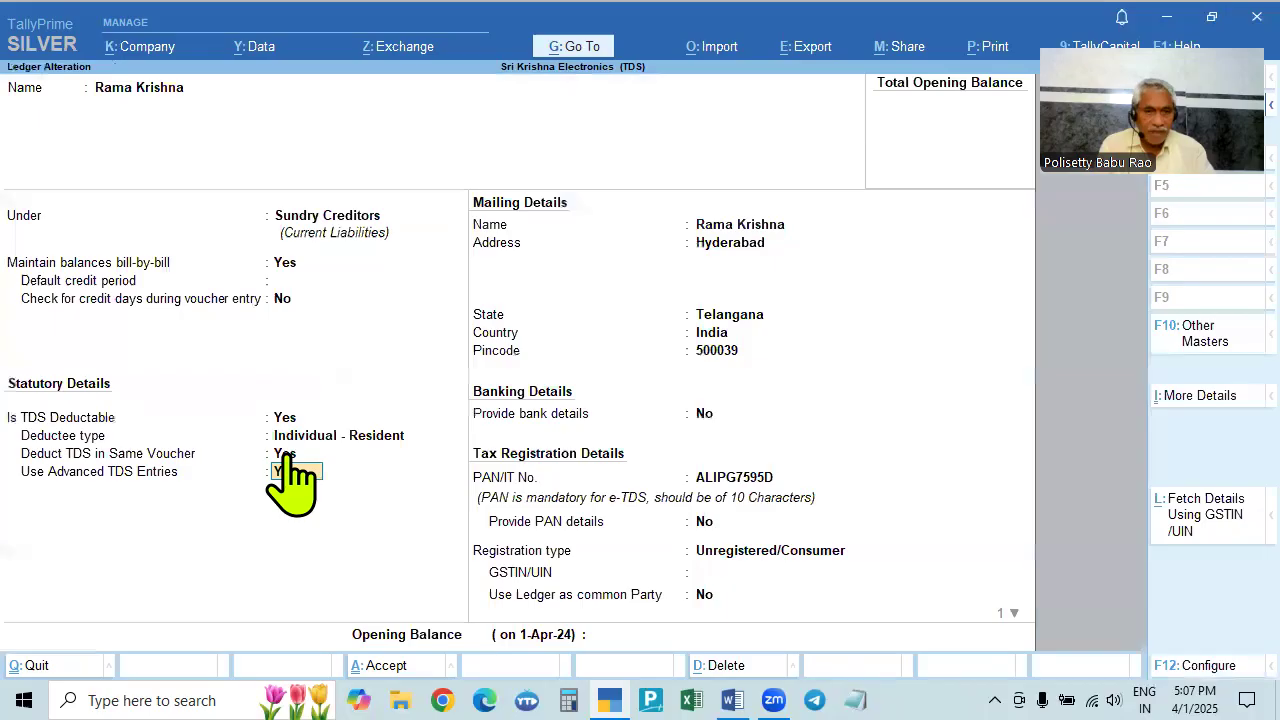
{"action": "key", "text": "n"}
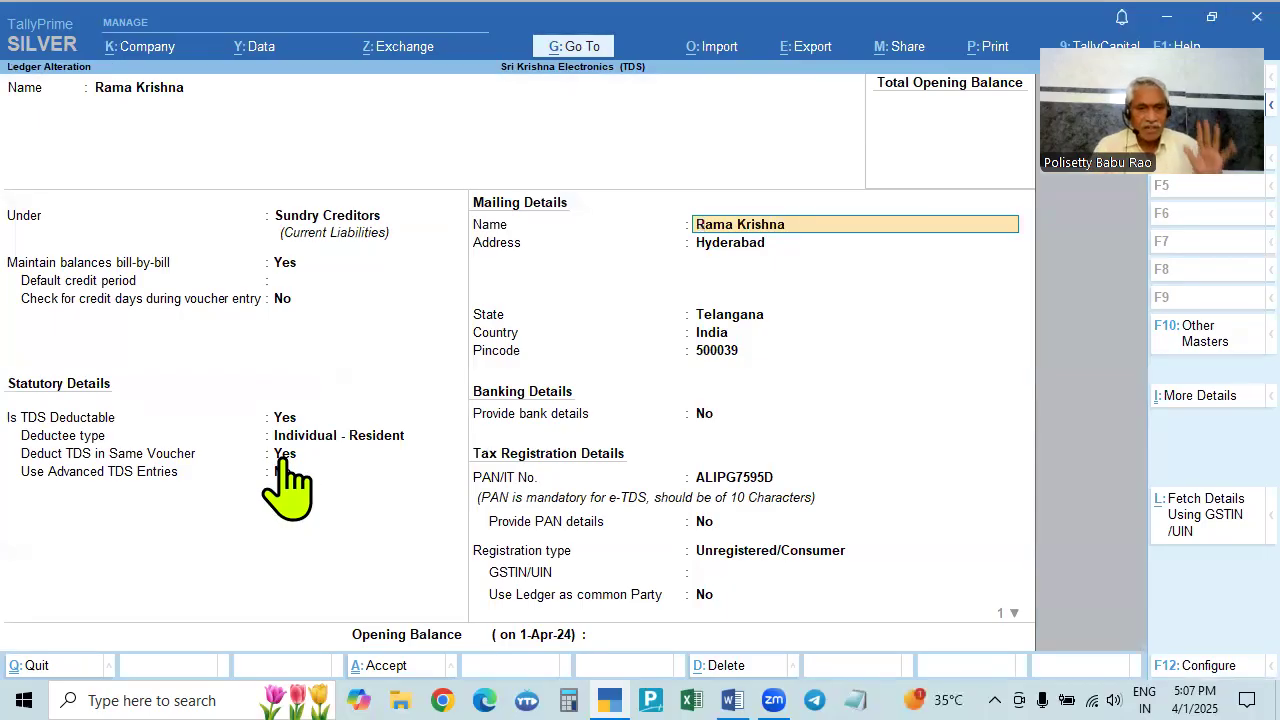
{"action": "left_click", "coordinate": [280, 472]}
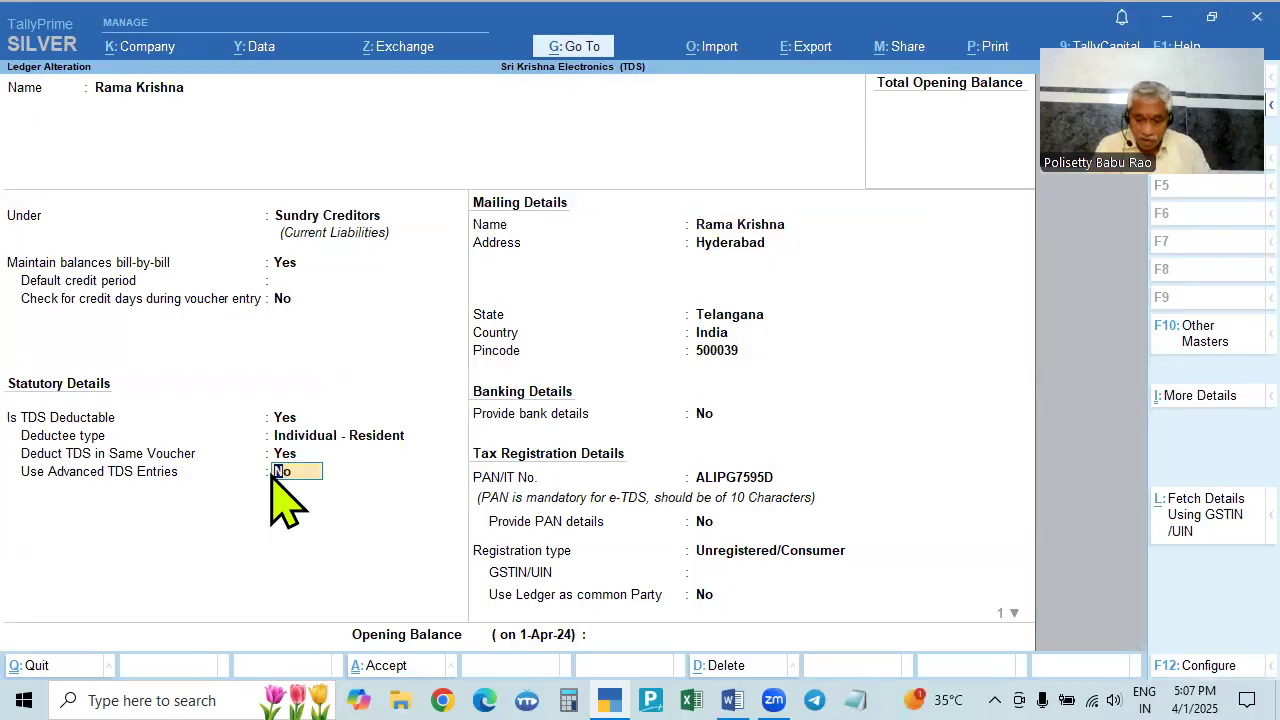
- Set Allow advanced entries in TDS master to No in the ledger configuration
{"action": "key", "text": "F12"}
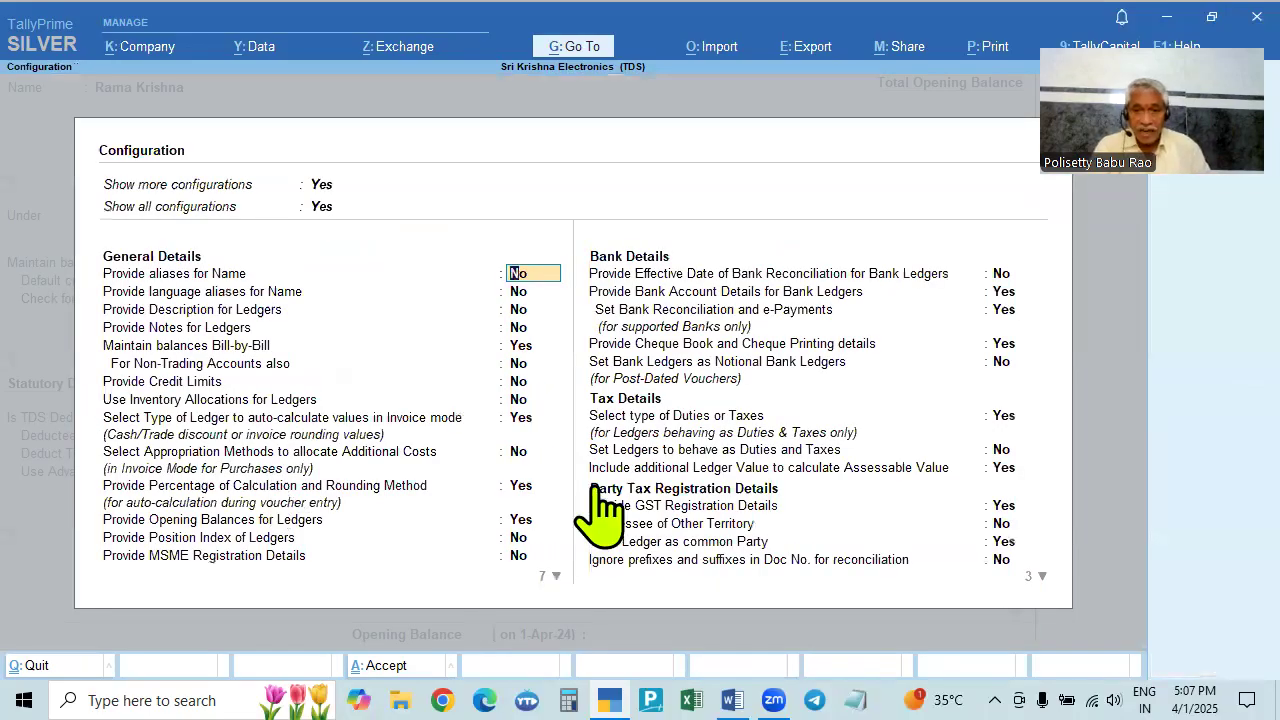
{"action": "key", "text": "Right"}
{"action": "key", "text": "Down"}
{"action": "key", "text": "Down"}
{"action": "key", "text": "Down"}
{"action": "key", "text": "Down"}
{"action": "key", "text": "Down"}
{"action": "key", "text": "Down"}
{"action": "key", "text": "Down"}
{"action": "key", "text": "Down"}
{"action": "key", "text": "Down"}
{"action": "key", "text": "Down"}
{"action": "key", "text": "Down"}
{"action": "key", "text": "Down"}
{"action": "key", "text": "Down"}
{"action": "key", "text": "Down"}
{"action": "key", "text": "Down"}
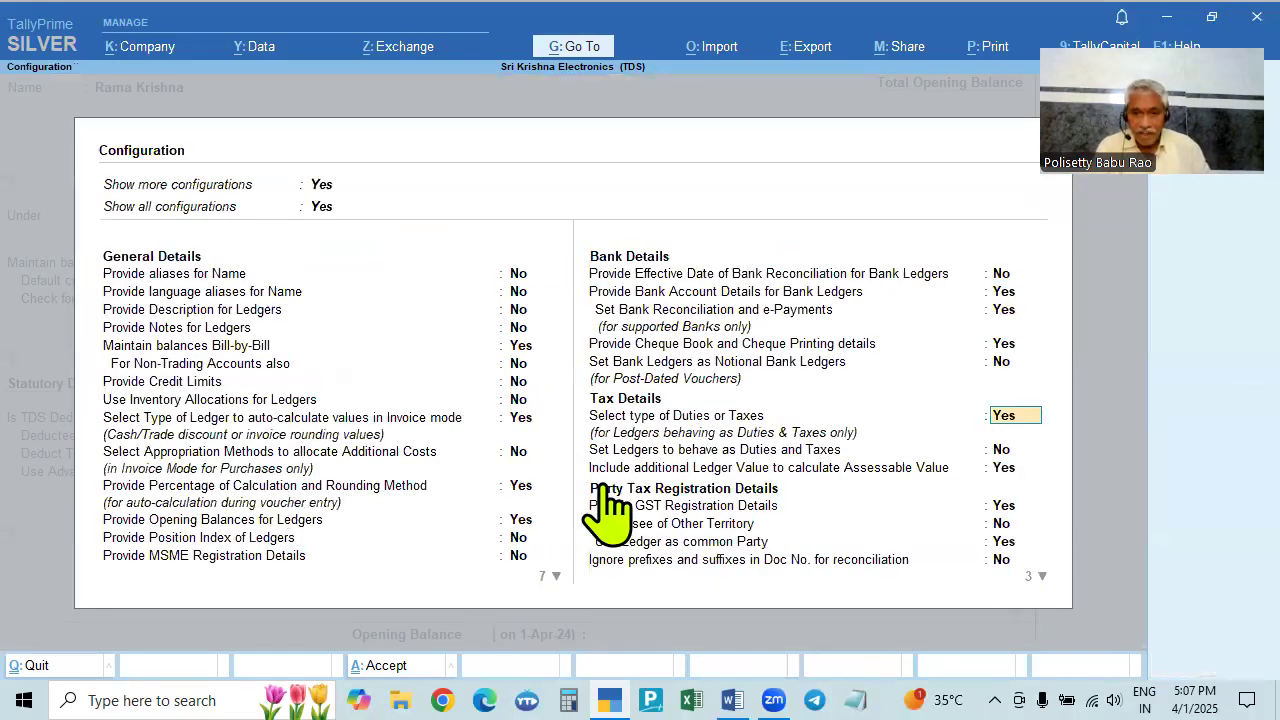
{"action": "key", "text": "Down"}
{"action": "key", "text": "Down"}
{"action": "key", "text": "Down"}
{"action": "key", "text": "Down"}
{"action": "key", "text": "Down"}
{"action": "key", "text": "Down"}
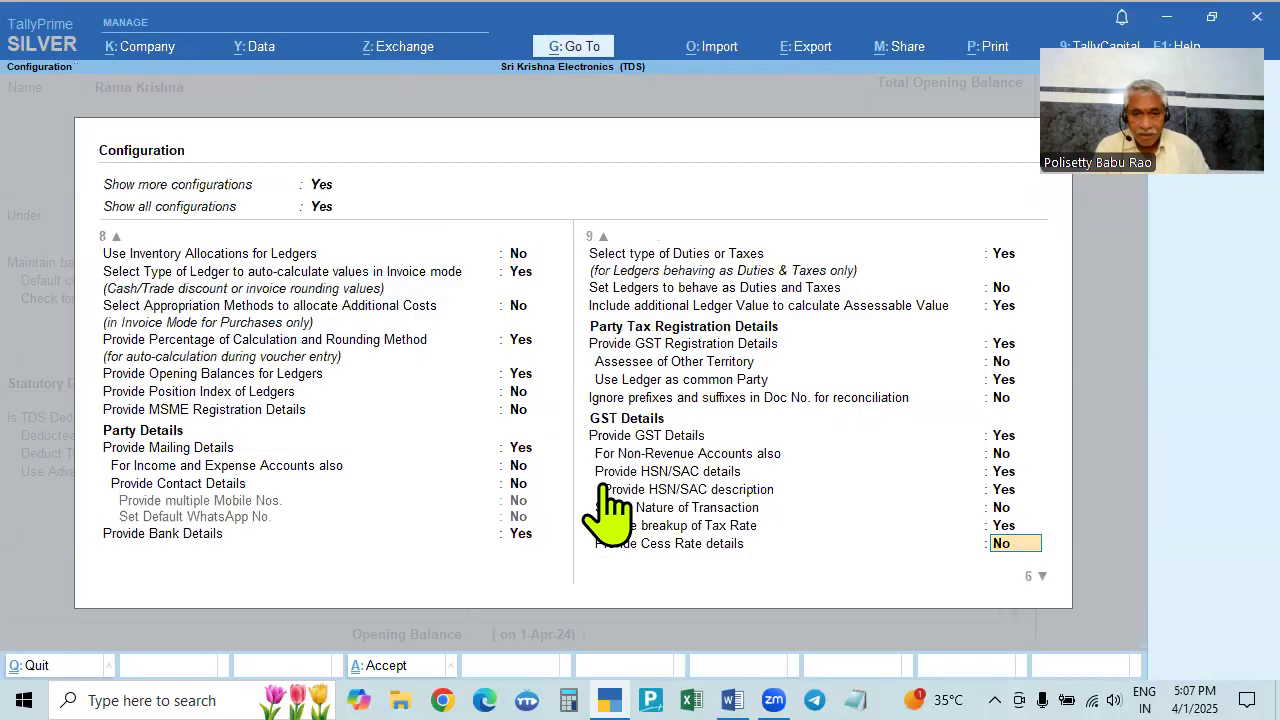
{"action": "key", "text": "Down"}
{"action": "key", "text": "Down"}
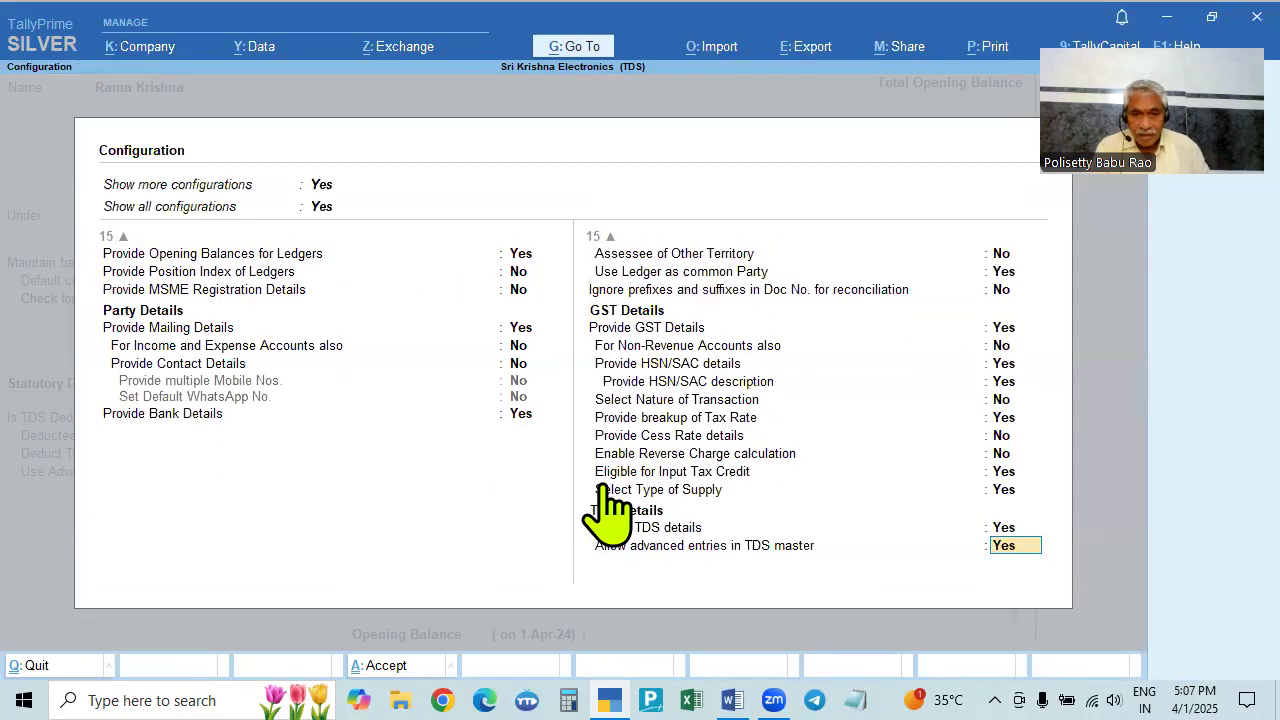
{"action": "key", "text": "ctrl+a"}
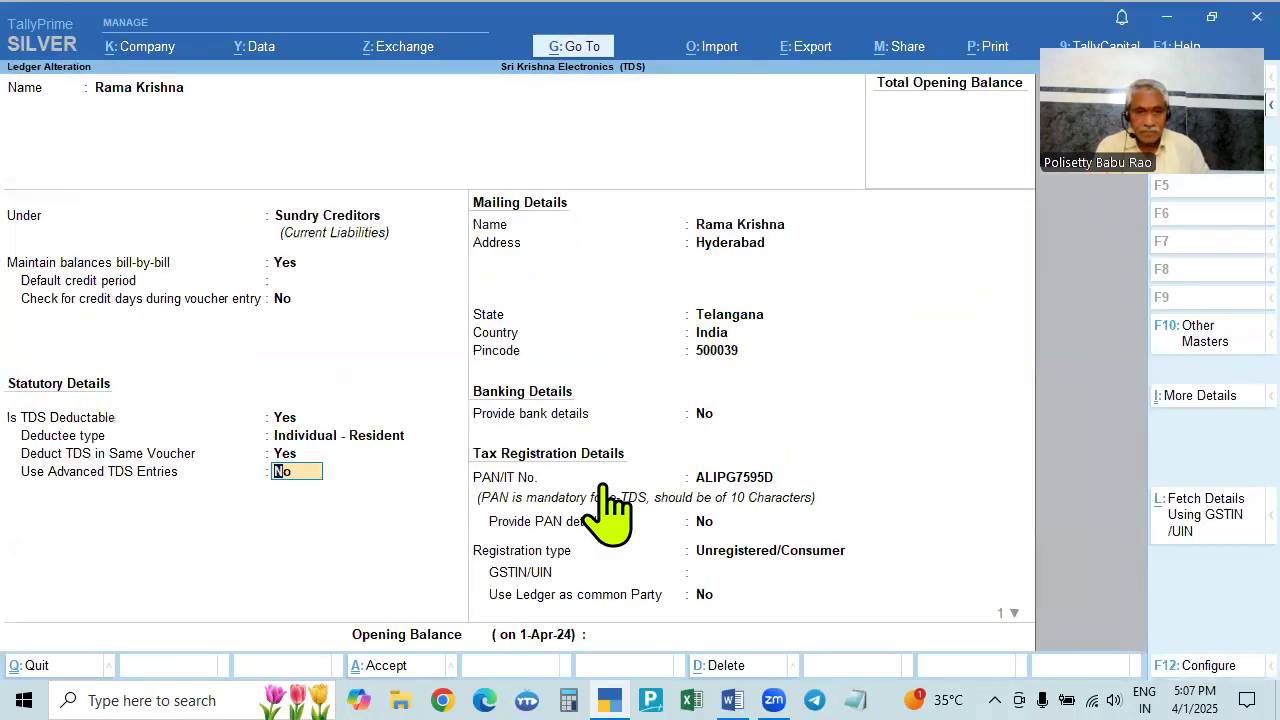
{"action": "key", "text": "Return"}
{"action": "key", "text": "shift+Tab"}
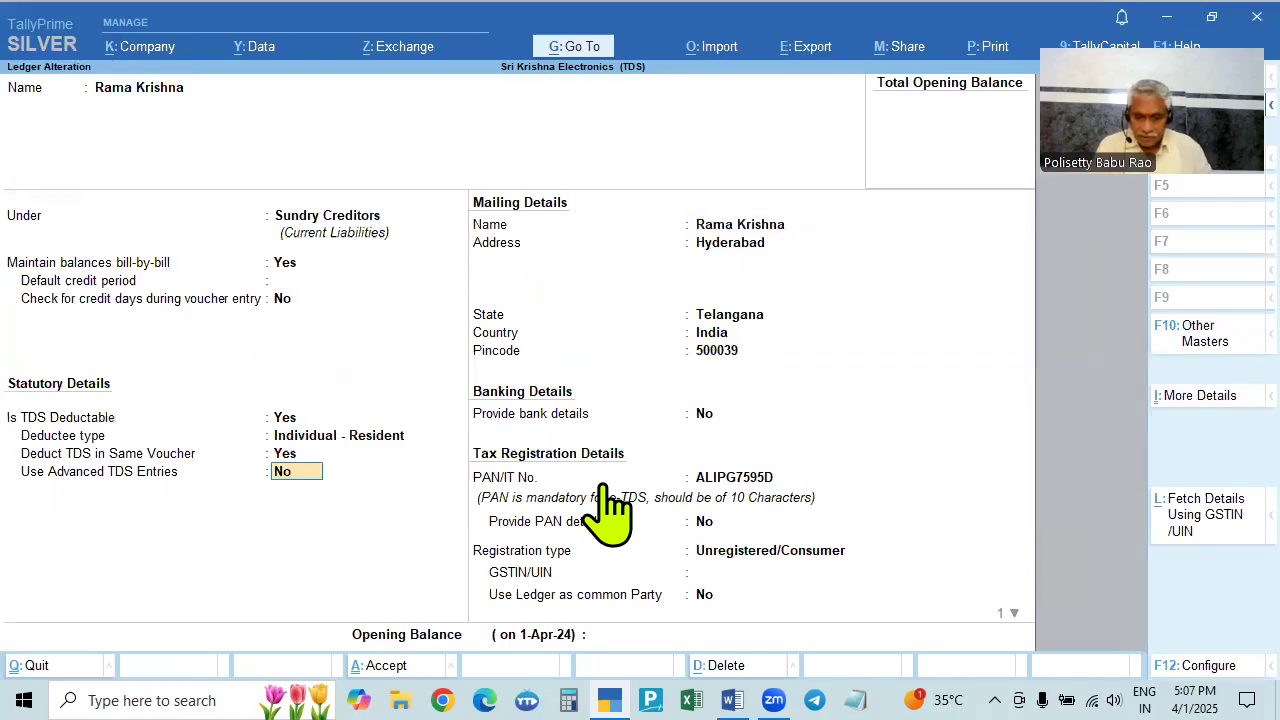
{"action": "key", "text": "F12"}
{"action": "left_click", "coordinate": [778, 527]}
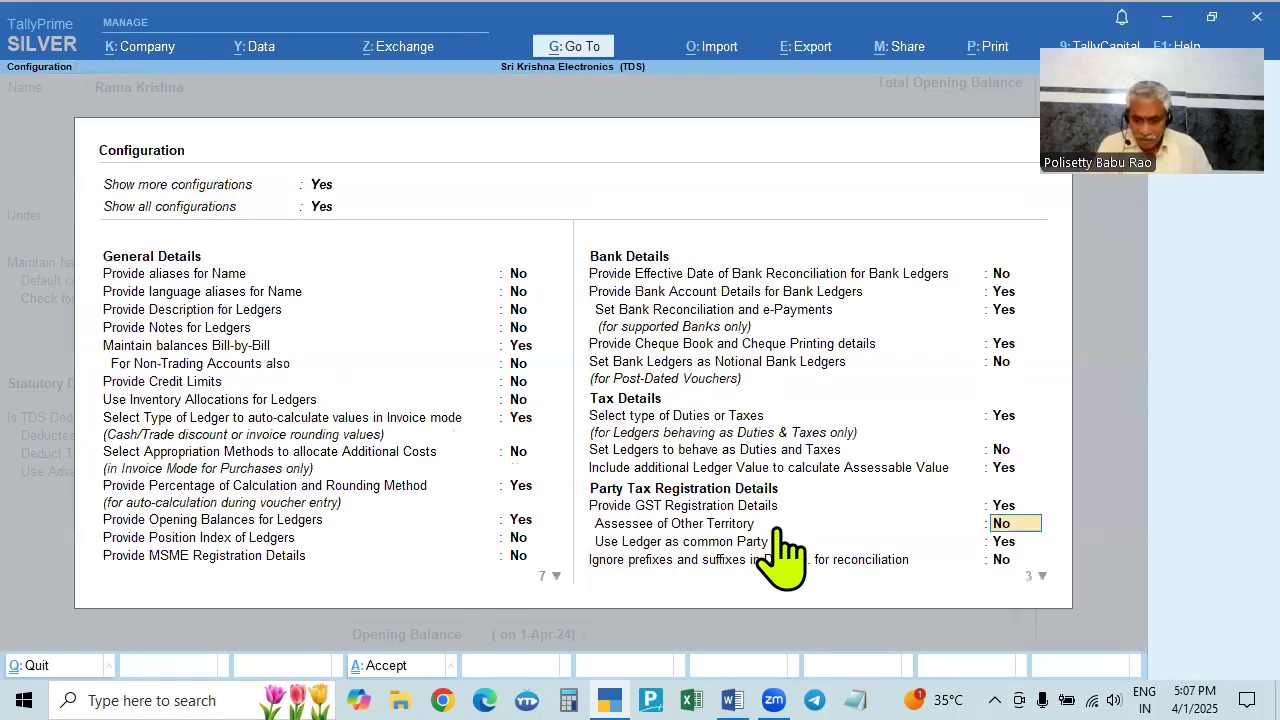
{"action": "key", "text": "Return"}
{"action": "key", "text": "Return"}
{"action": "key", "text": "Return"}
{"action": "key", "text": "Return"}
{"action": "key", "text": "Return"}
{"action": "key", "text": "Return"}
{"action": "key", "text": "Return"}
{"action": "key", "text": "Return"}
{"action": "key", "text": "Return"}
{"action": "key", "text": "Return"}
{"action": "key", "text": "Return"}
{"action": "key", "text": "Return"}
{"action": "key", "text": "Return"}
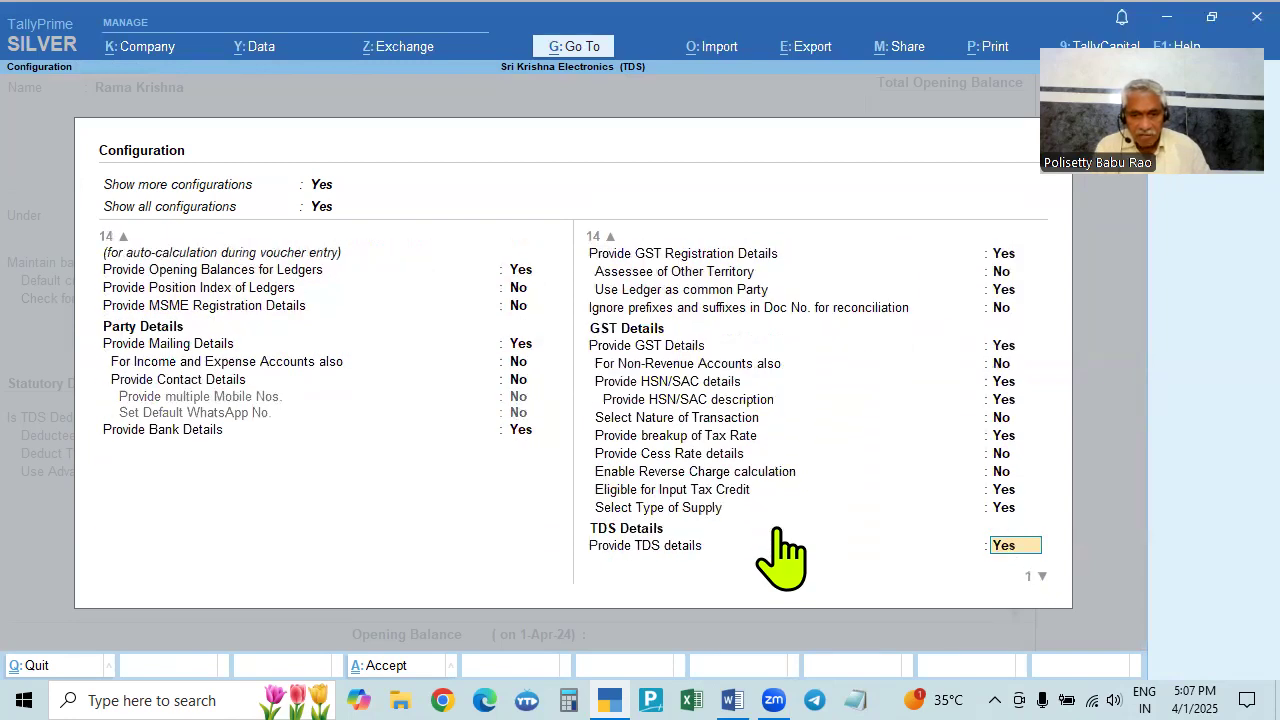
{"action": "key", "text": "Return"}
{"action": "key", "text": "Return"}
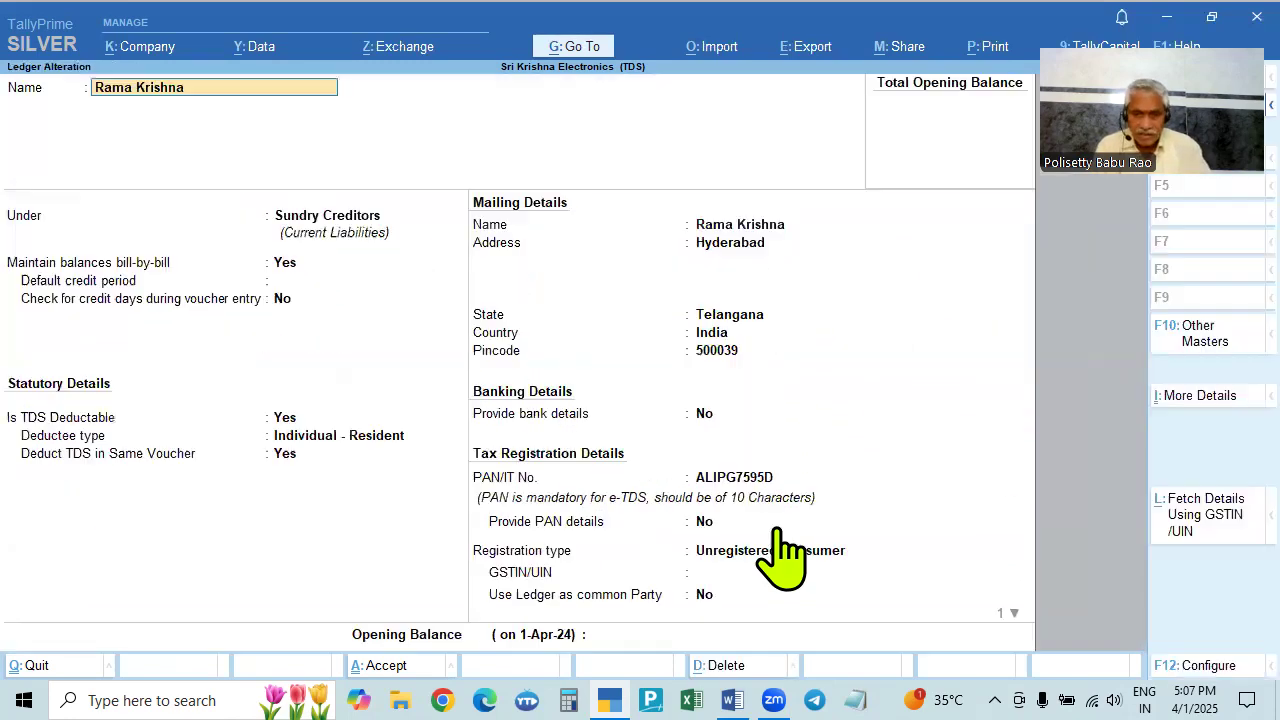
{"action": "key", "text": "Return"}
{"action": "key", "text": "Return"}
{"action": "key", "text": "Return"}
{"action": "key", "text": "Return"}
{"action": "key", "text": "Return"}
{"action": "key", "text": "Return"}
{"action": "key", "text": "Return"}
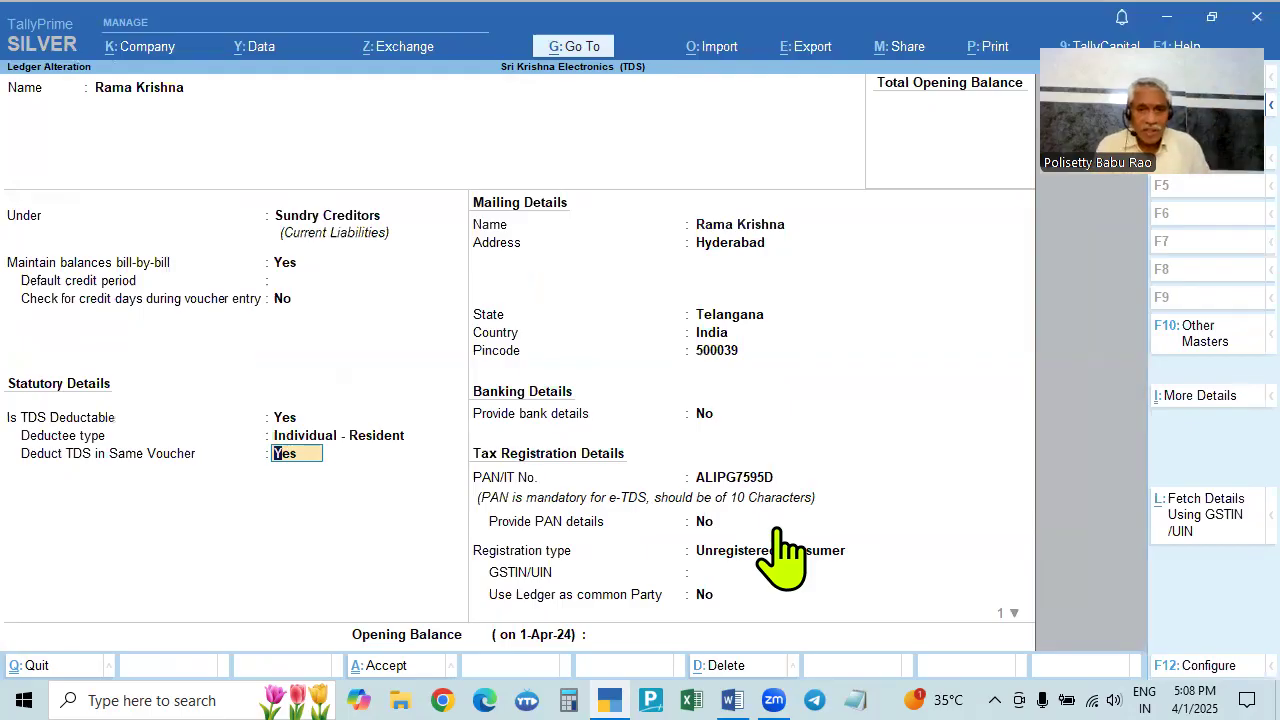
- Step through the contractor ledger's mailing and PAN fields, checking the PAN against the Word problem
{"action": "key", "text": "Return"}
{"action": "key", "text": "Return"}
{"action": "key", "text": "Return"}
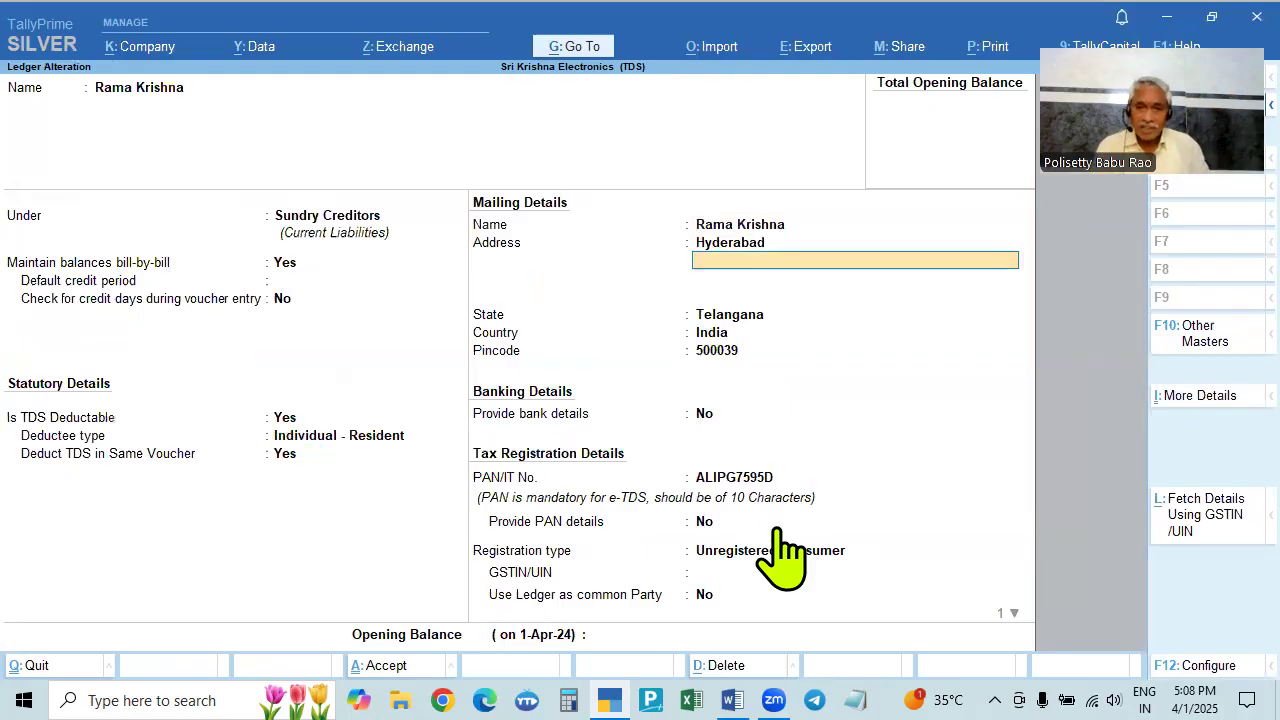
{"action": "key", "text": "Return"}
{"action": "key", "text": "Return"}
{"action": "key", "text": "Return"}
{"action": "key", "text": "Return"}
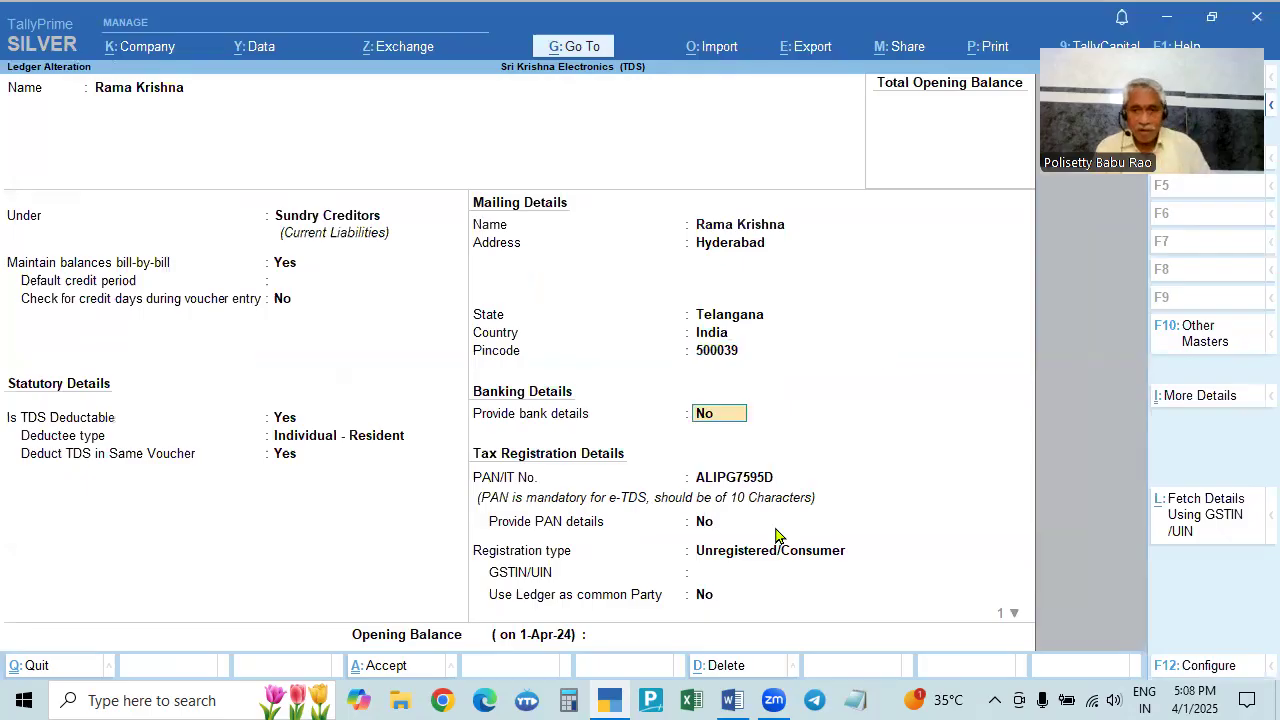
{"action": "key", "text": "Return"}
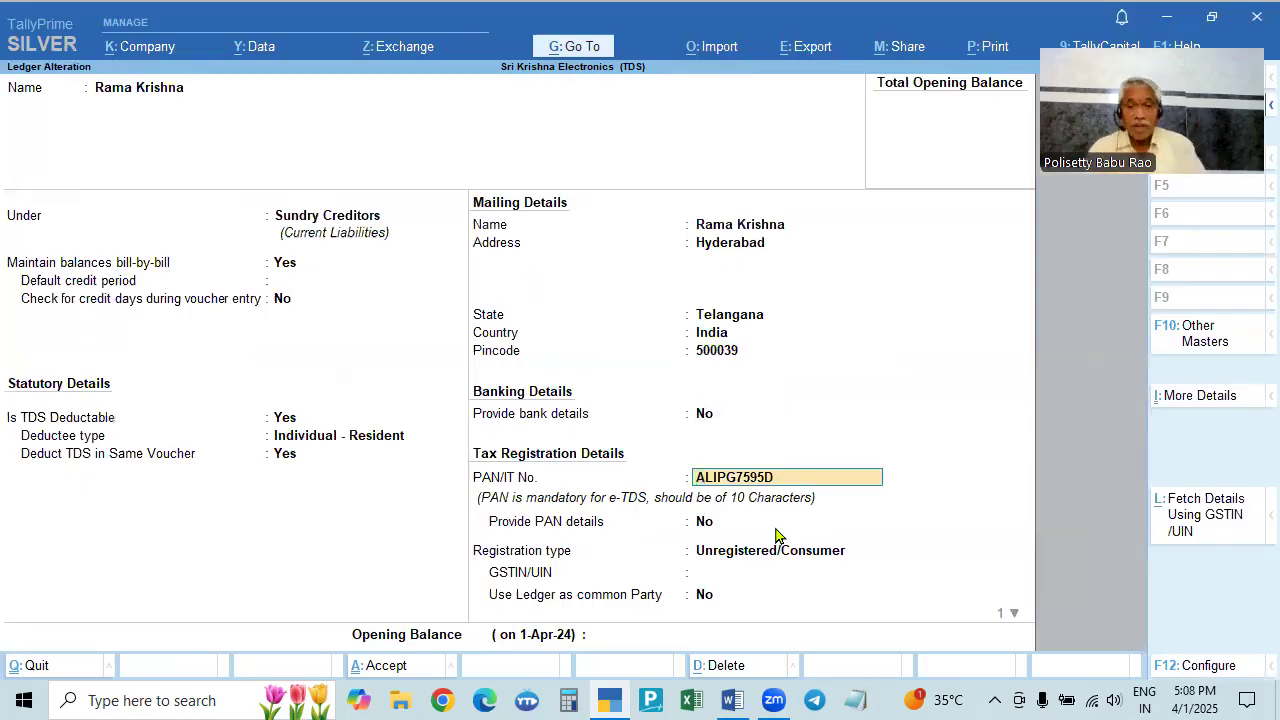
{"action": "key", "text": "alt+Tab"}
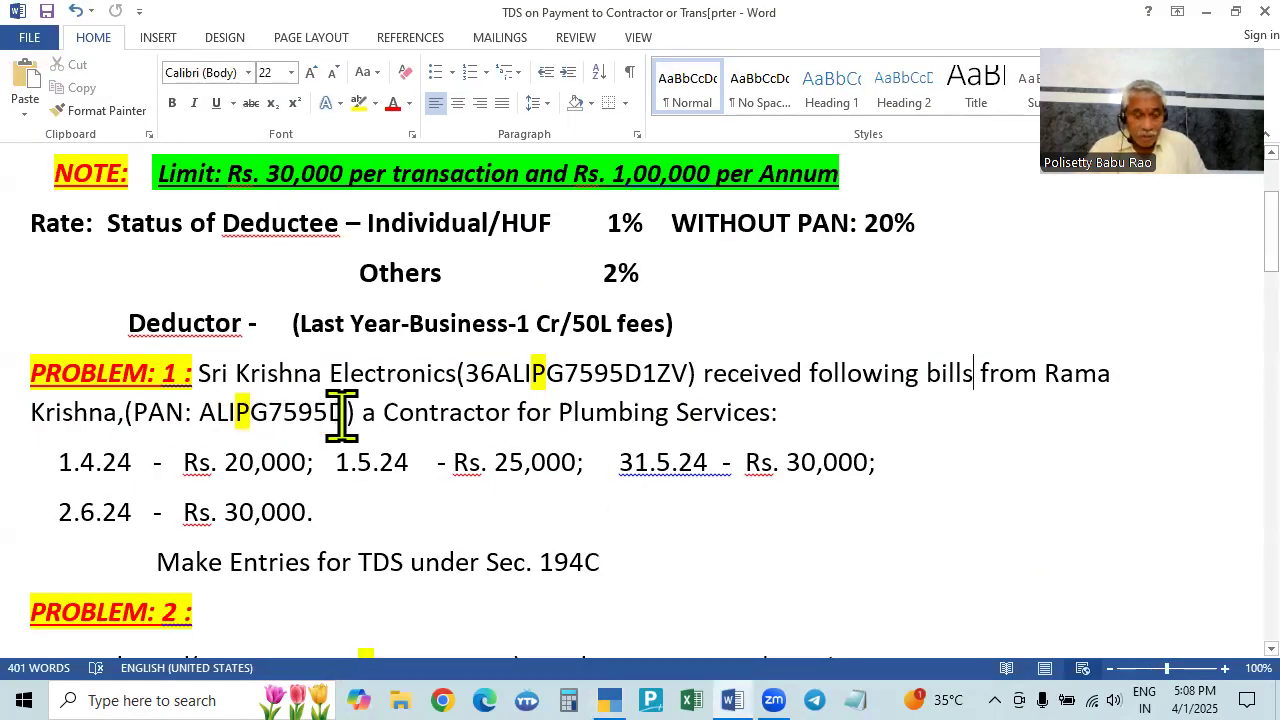
{"action": "key", "text": "alt+Tab"}
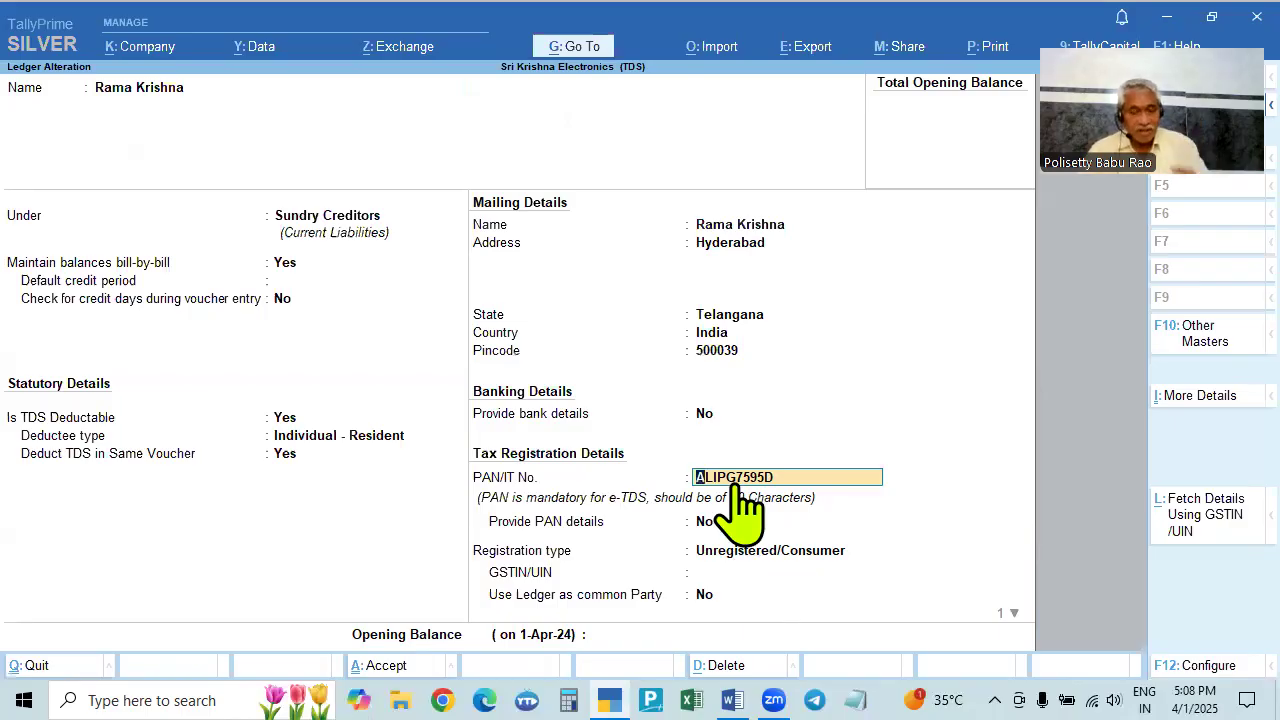
{"action": "key", "text": "alt+Tab"}
{"action": "key", "text": "alt+Tab"}
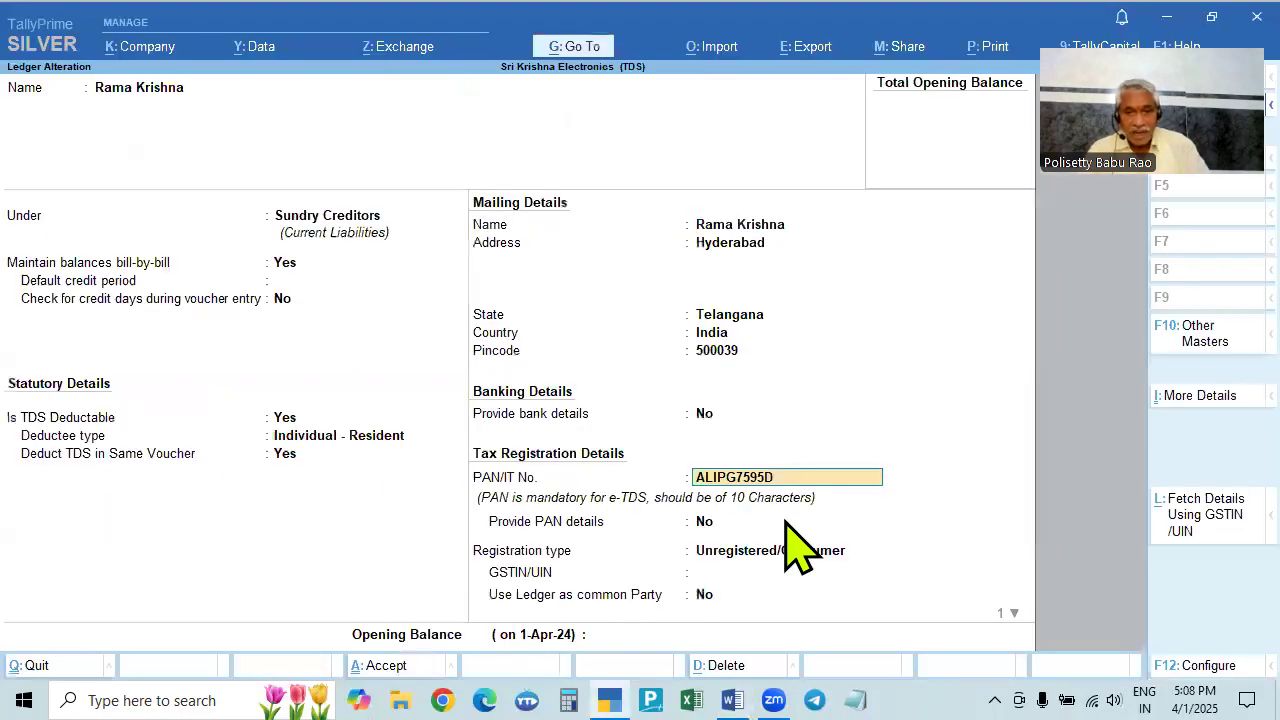
{"action": "key", "text": "Return"}
{"action": "key", "text": "Return"}
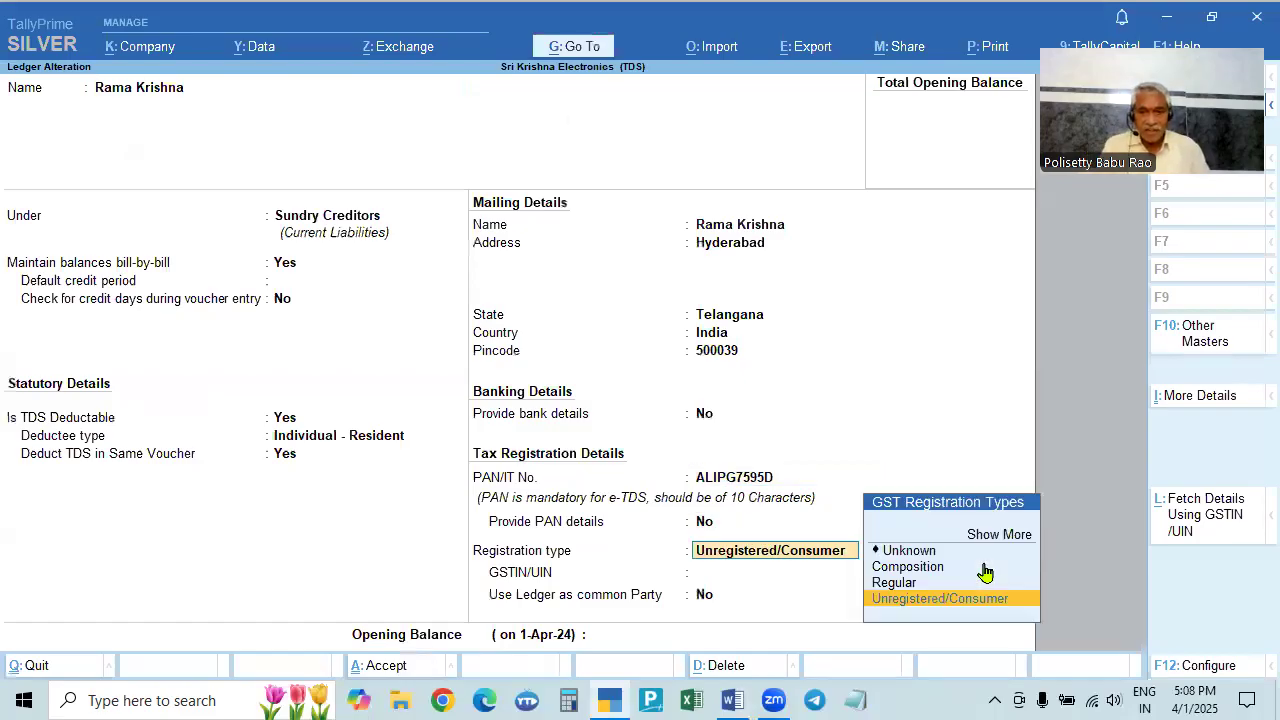
{"action": "key", "text": "Return"}
{"action": "key", "text": "Return"}
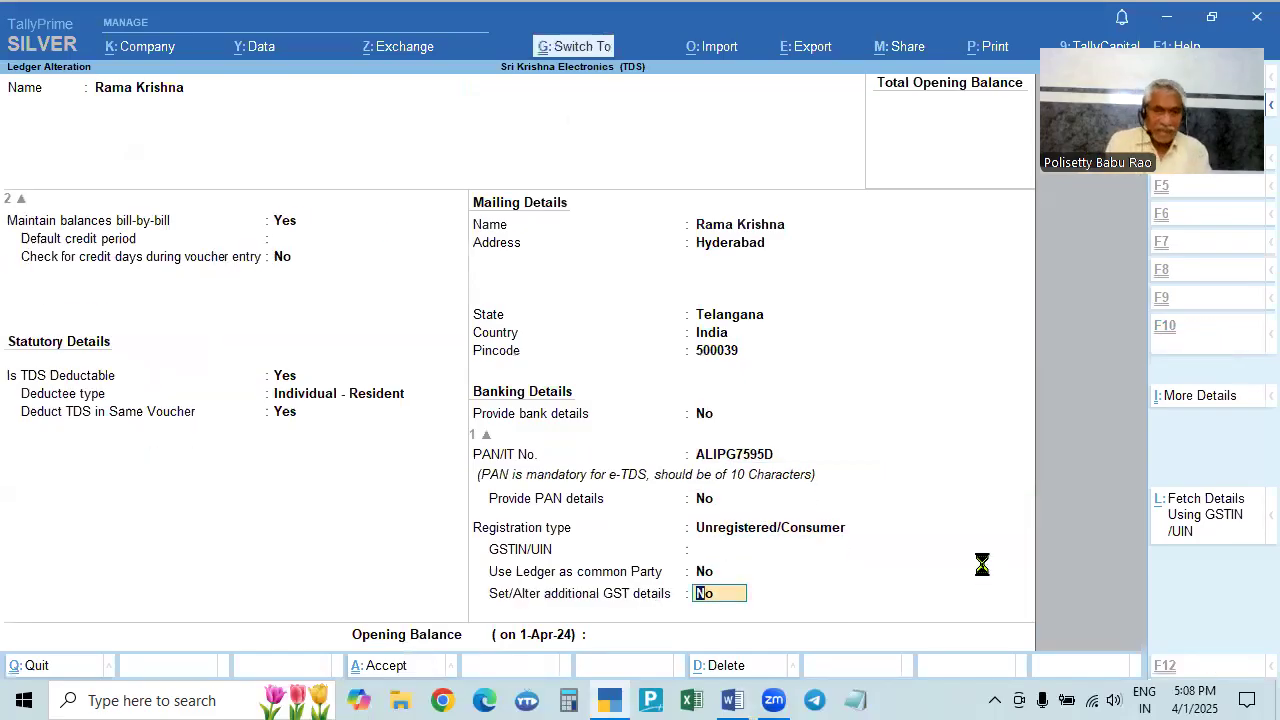
{"action": "key", "text": "Return"}
- Move through the ledger list from Plumbing Service Charges to TDS Payable, then bring up the Word problem sheet
{"action": "key", "text": "Down"}
{"action": "key", "text": "Up"}
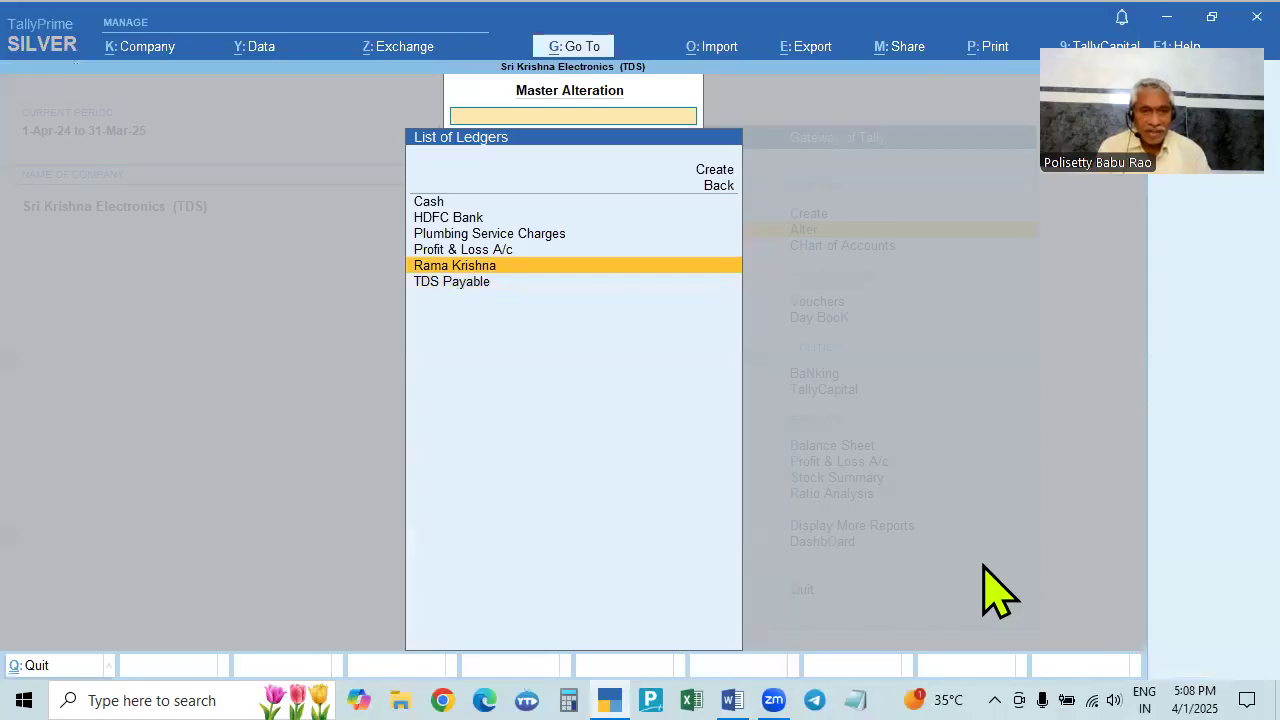
{"action": "key", "text": "Up"}
{"action": "key", "text": "Up"}
{"action": "key", "text": "Down"}
{"action": "key", "text": "Down"}
{"action": "key", "text": "Down"}
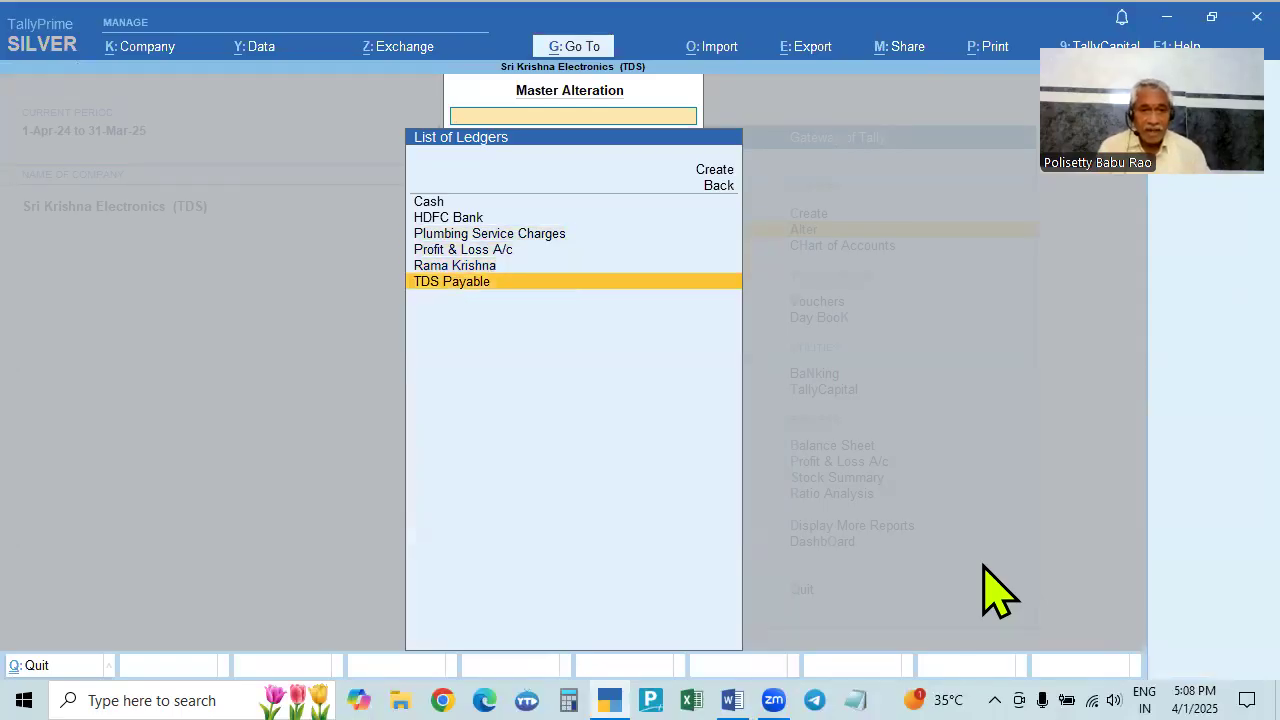
{"action": "key", "text": "alt+Tab"}
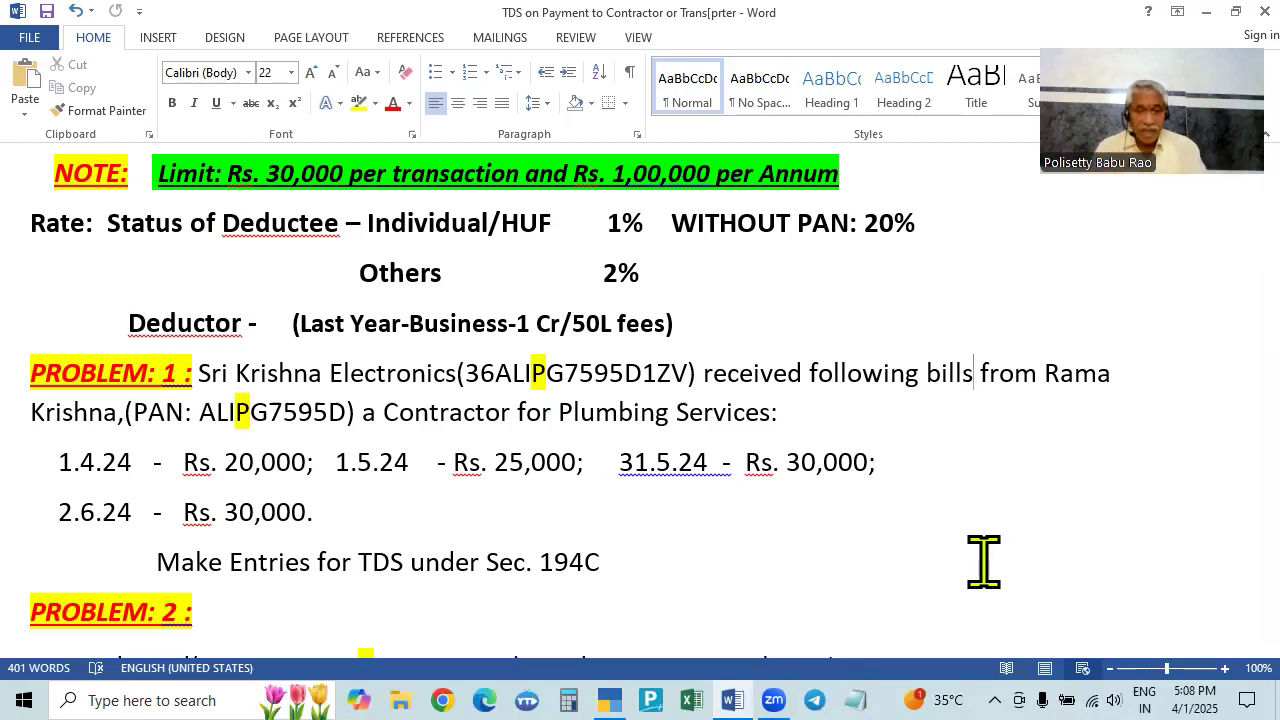
- Back in TallyPrime, open the TDS Payable ledger from the List of Ledgers for alteration
{"action": "key", "text": "alt+Tab"}
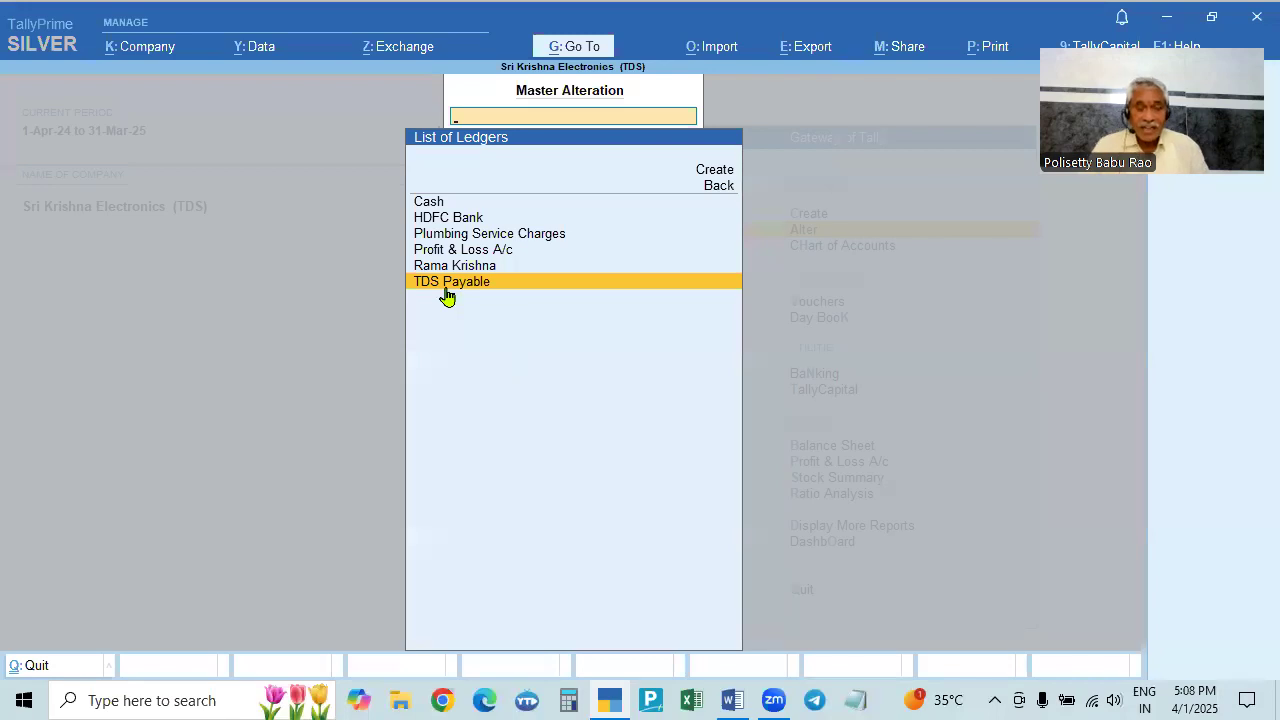
{"action": "left_click", "coordinate": [446, 284]}
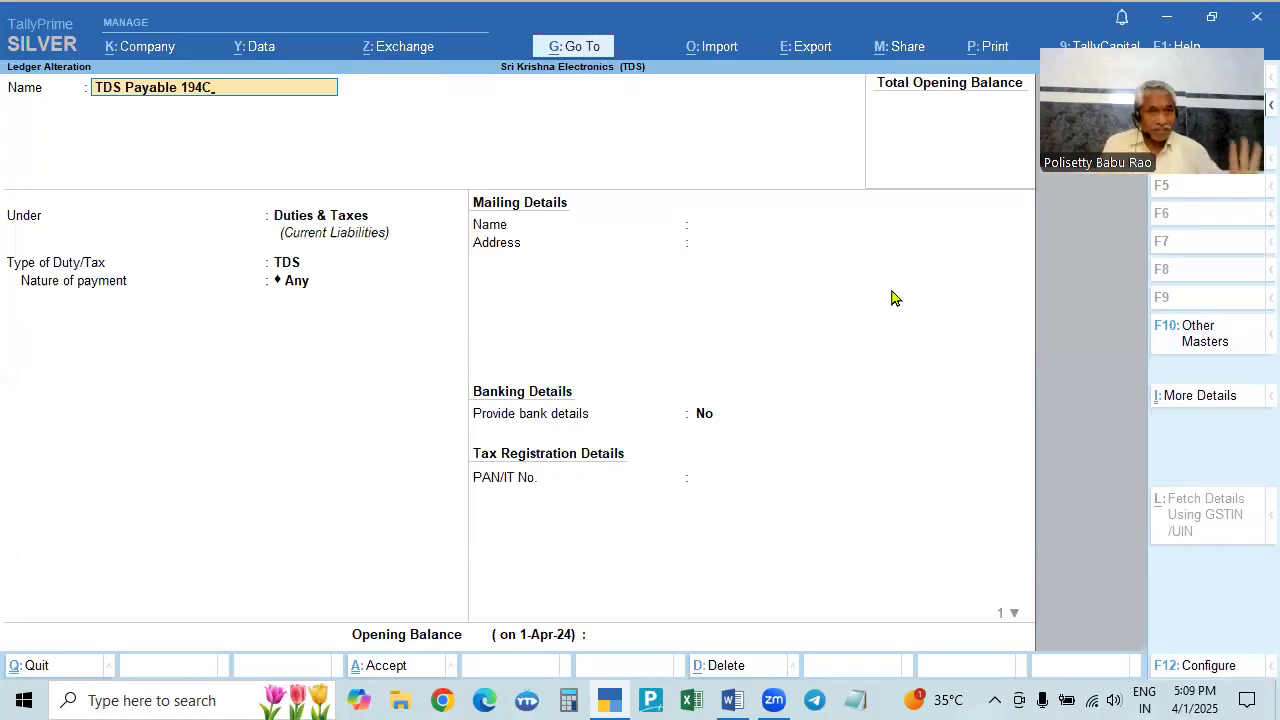
- Save TDS Payable under Duties & Taxes as TDS with nature of payment Any, dropping 194C from its name
{"action": "key", "text": "Return"}
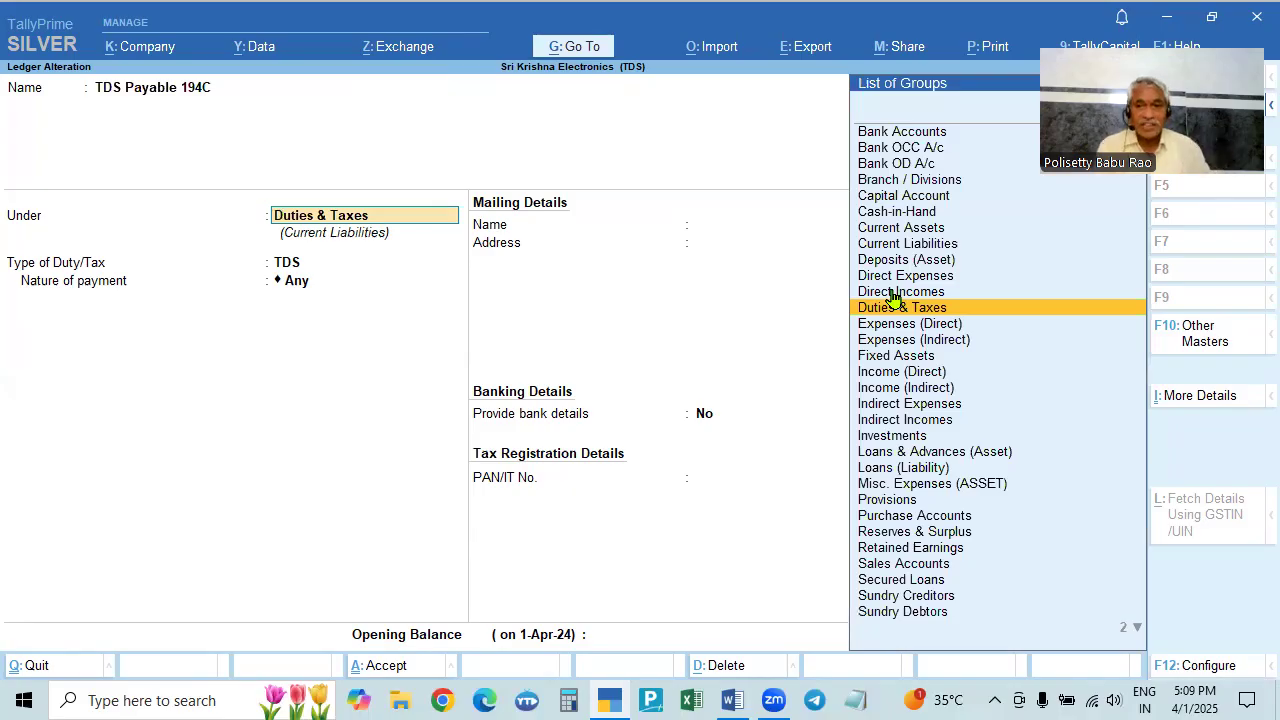
{"action": "key", "text": "Return"}
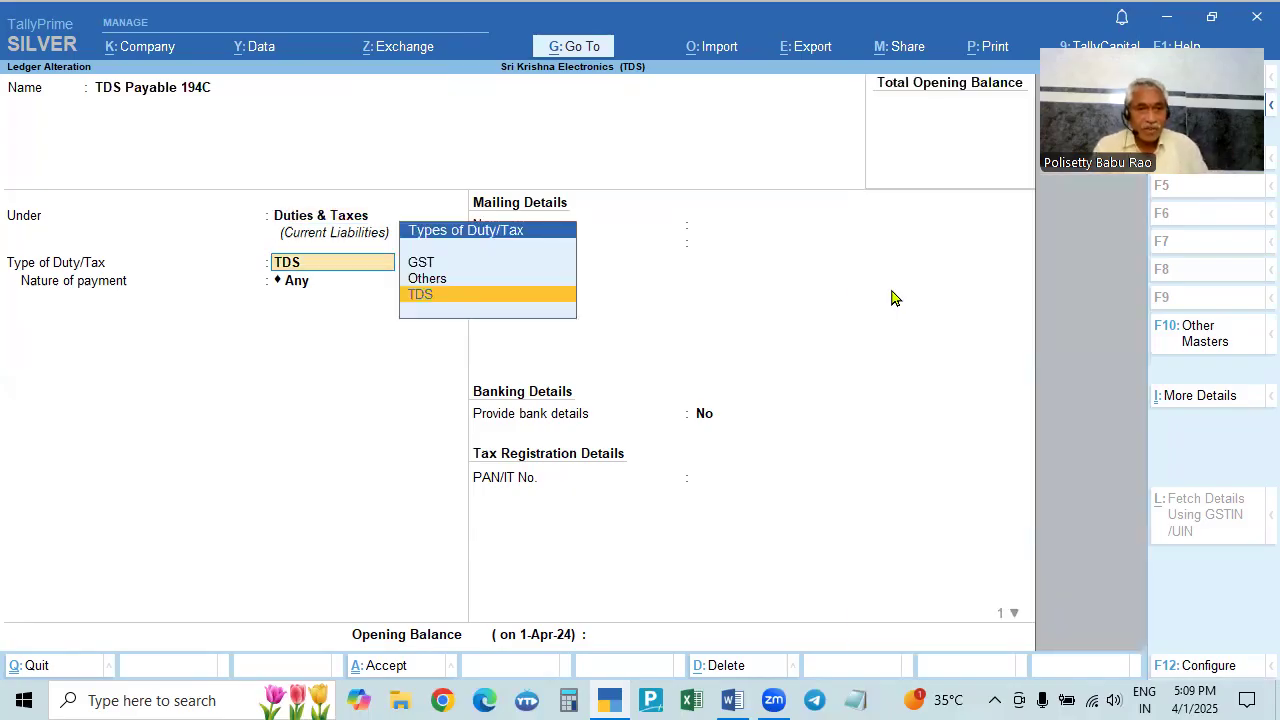
{"action": "key", "text": "Return"}
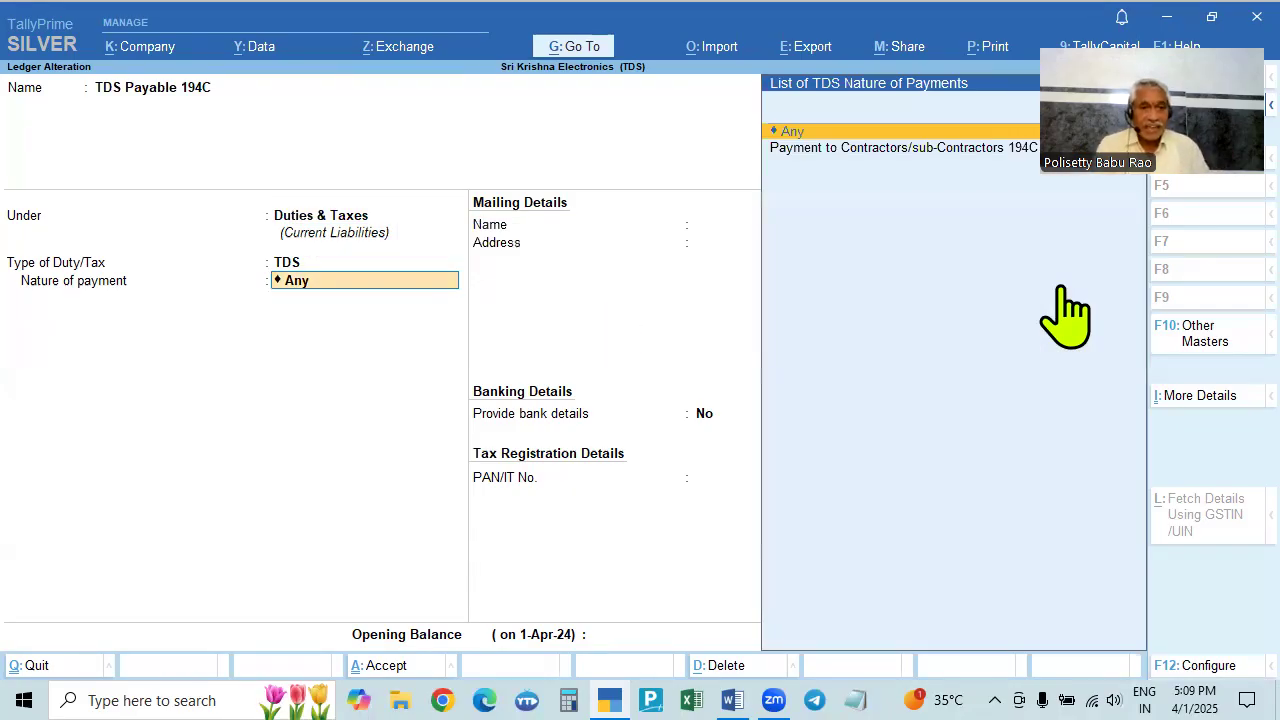
{"action": "left_click", "coordinate": [866, 150]}
{"action": "key", "text": "BackSpace"}
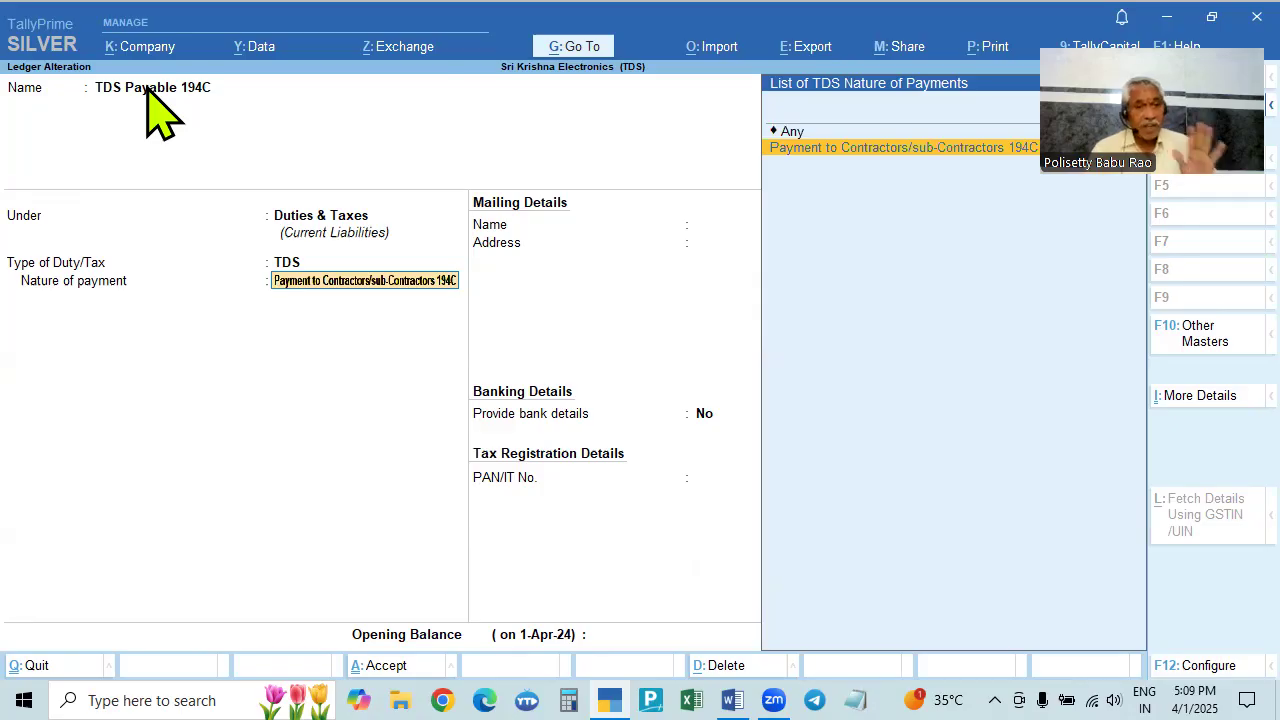
{"action": "left_click", "coordinate": [190, 90]}
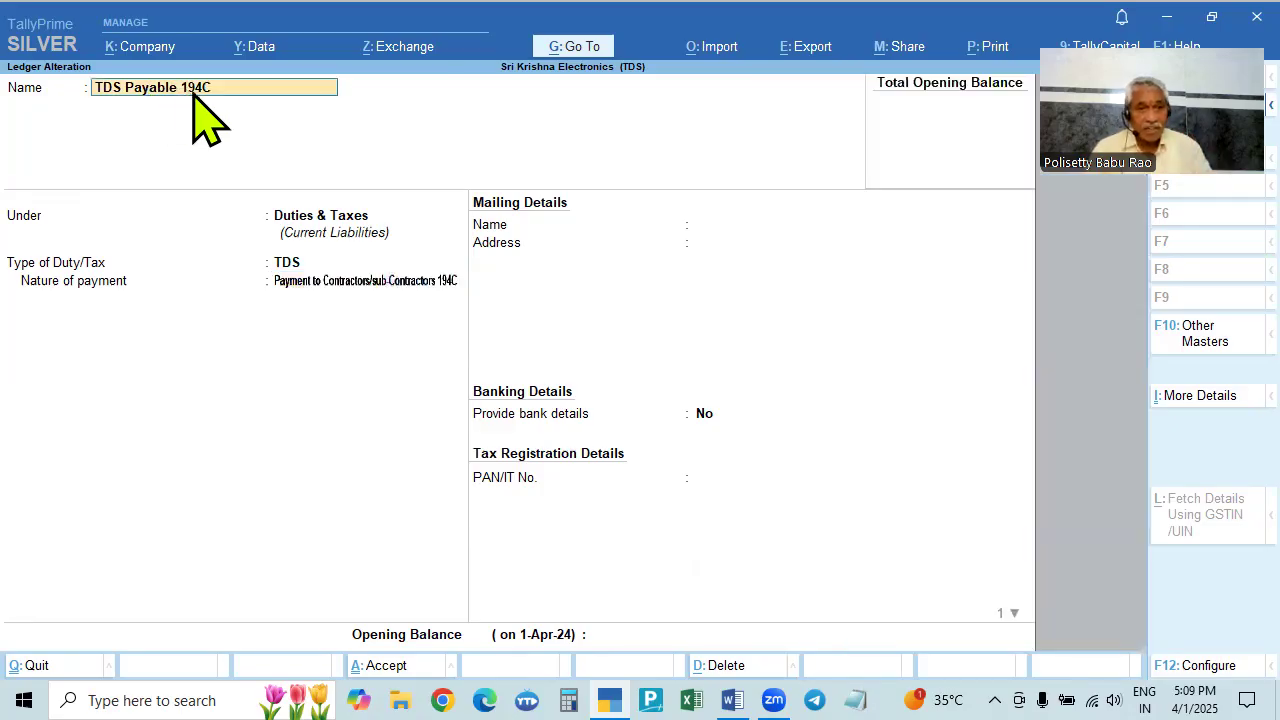
{"action": "key", "text": "BackSpace"}
{"action": "key", "text": "BackSpace"}
{"action": "key", "text": "BackSpace"}
{"action": "key", "text": "BackSpace"}
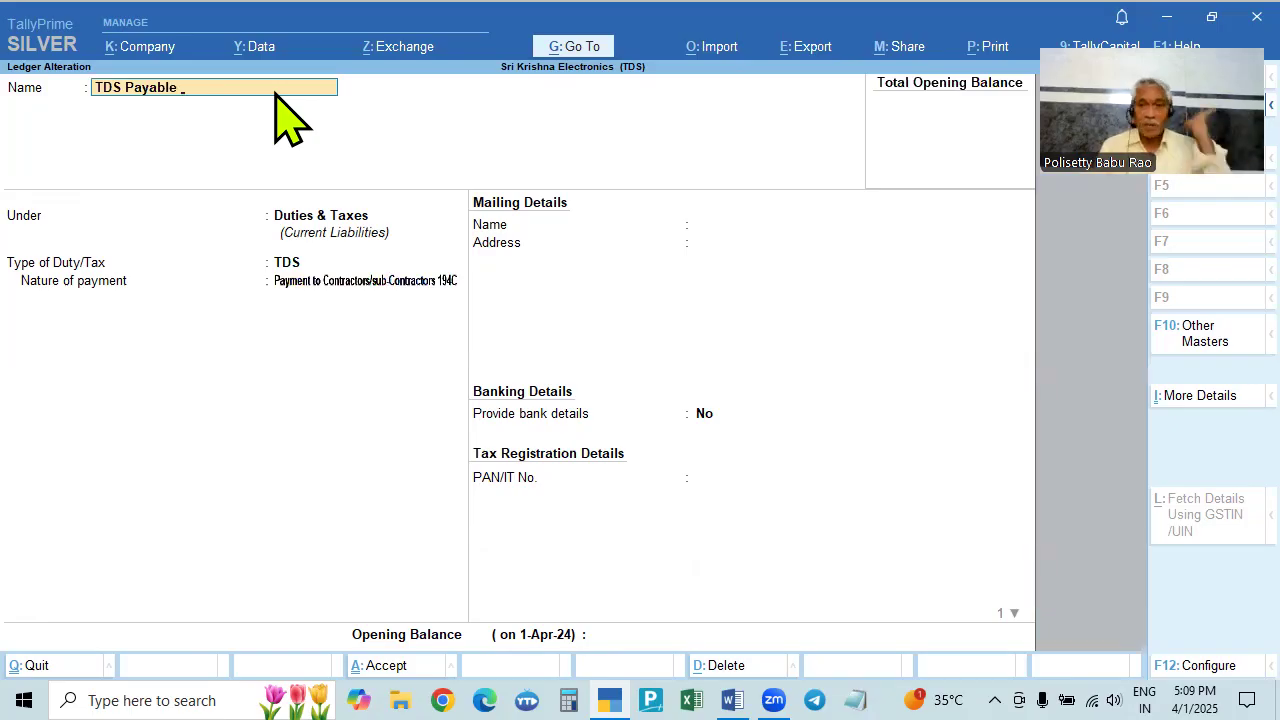
{"action": "key", "text": "Return"}
{"action": "key", "text": "Return"}
{"action": "key", "text": "Return"}
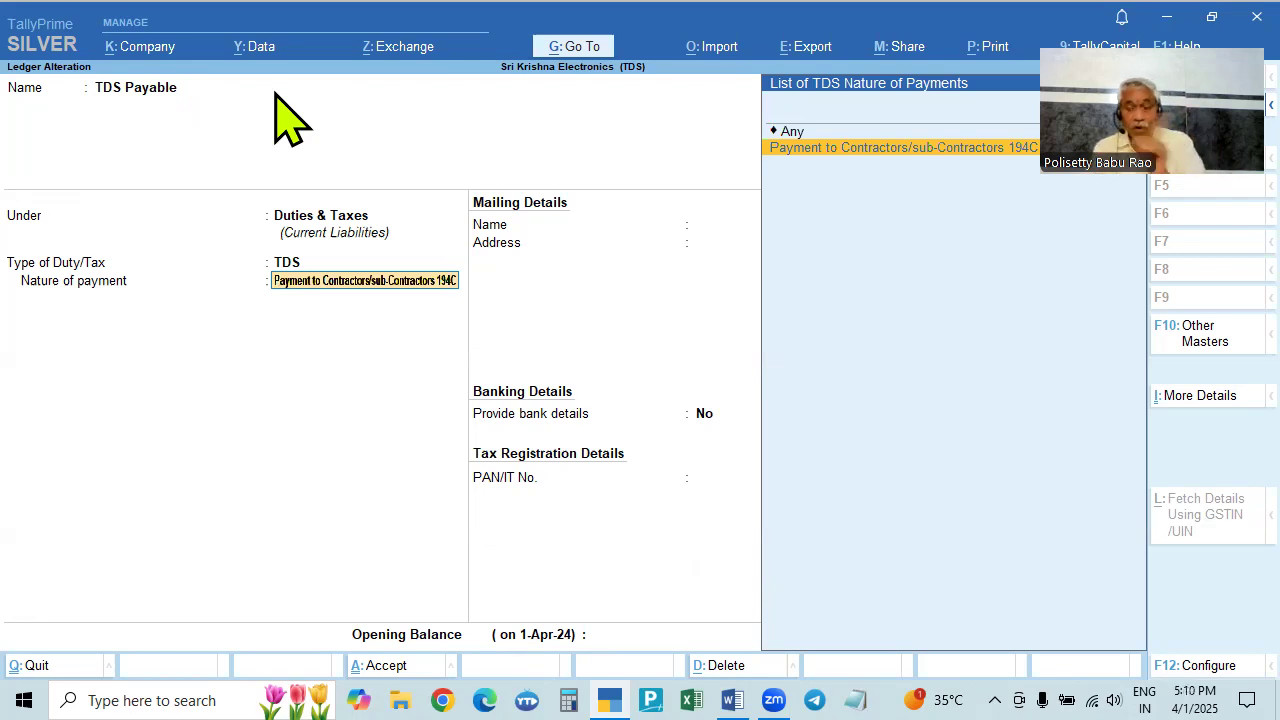
{"action": "key", "text": "Up"}
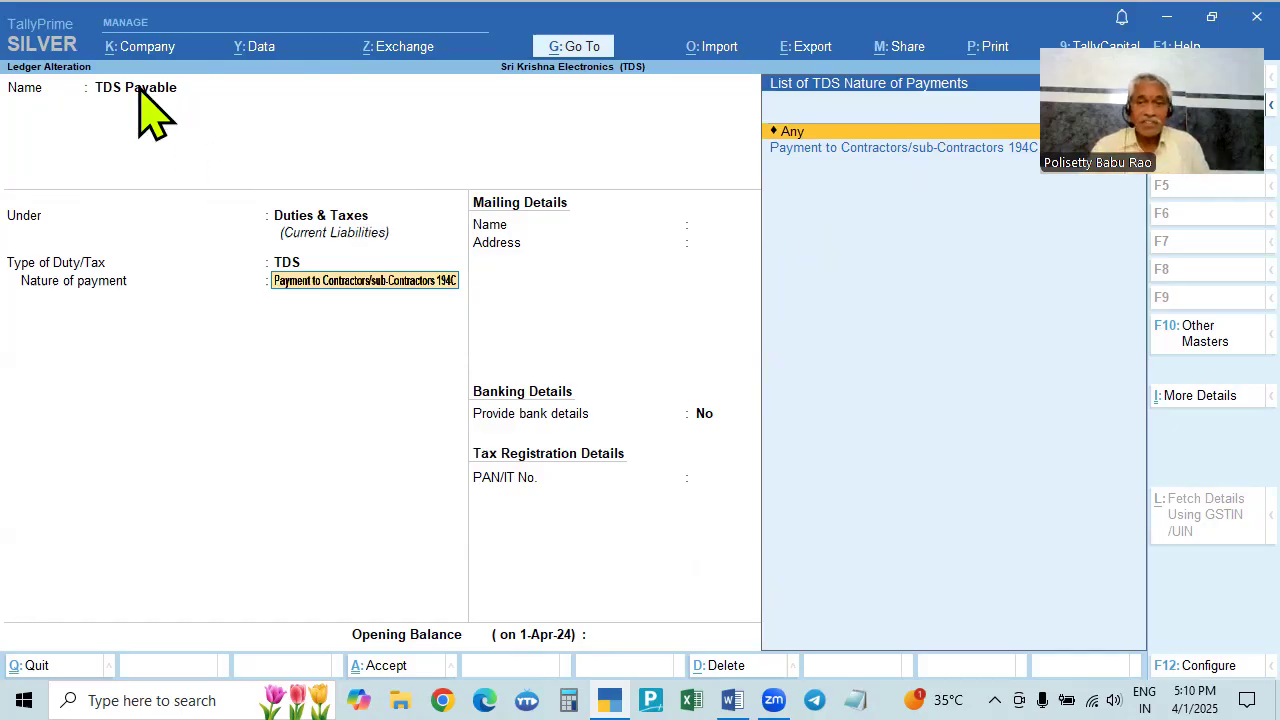
{"action": "key", "text": "Return"}
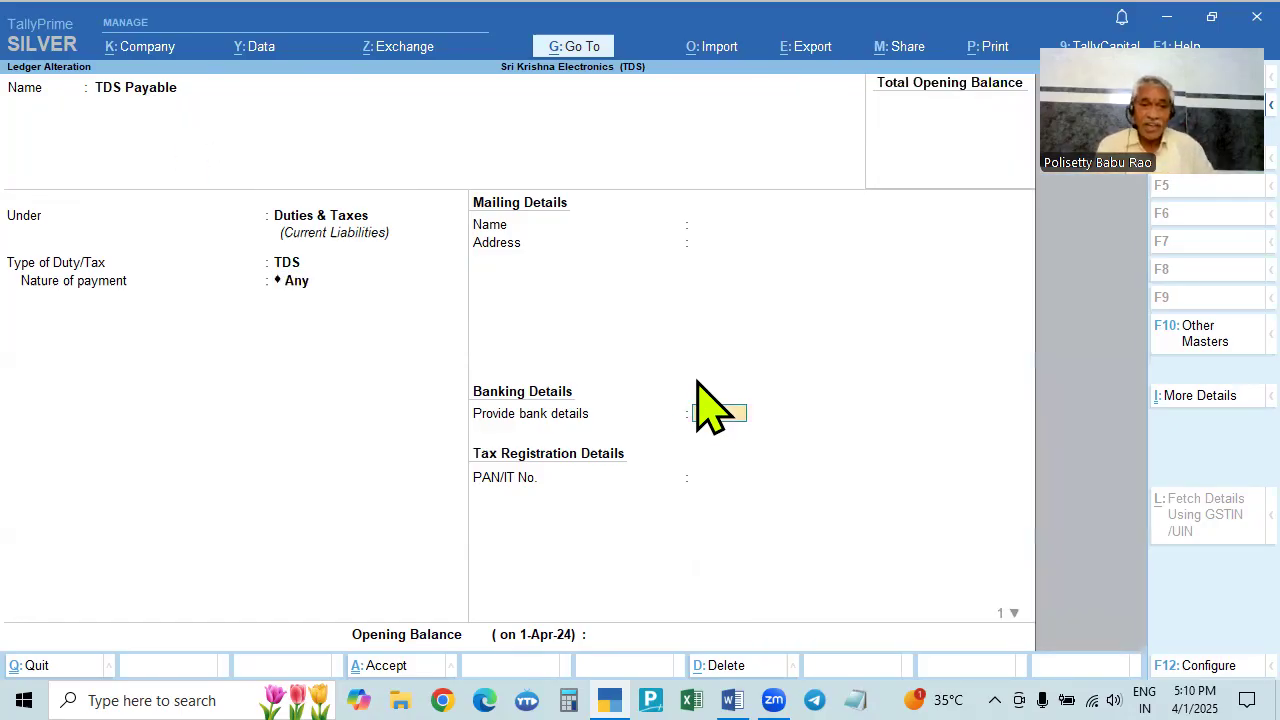
{"action": "key", "text": "ctrl+a"}
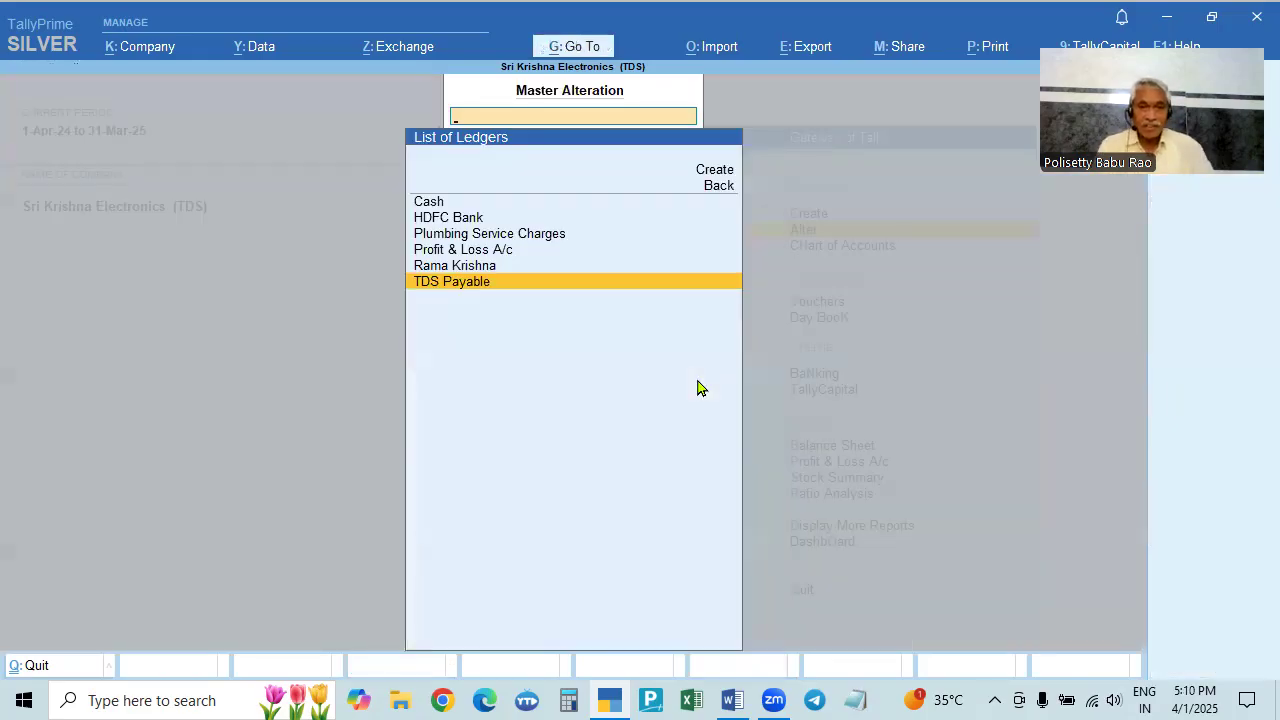
- Leave the ledger list for the Gateway and start a blank Payment voucher No. 10
{"action": "key", "text": "Up"}
{"action": "key", "text": "Up"}
{"action": "key", "text": "Up"}
{"action": "key", "text": "Up"}
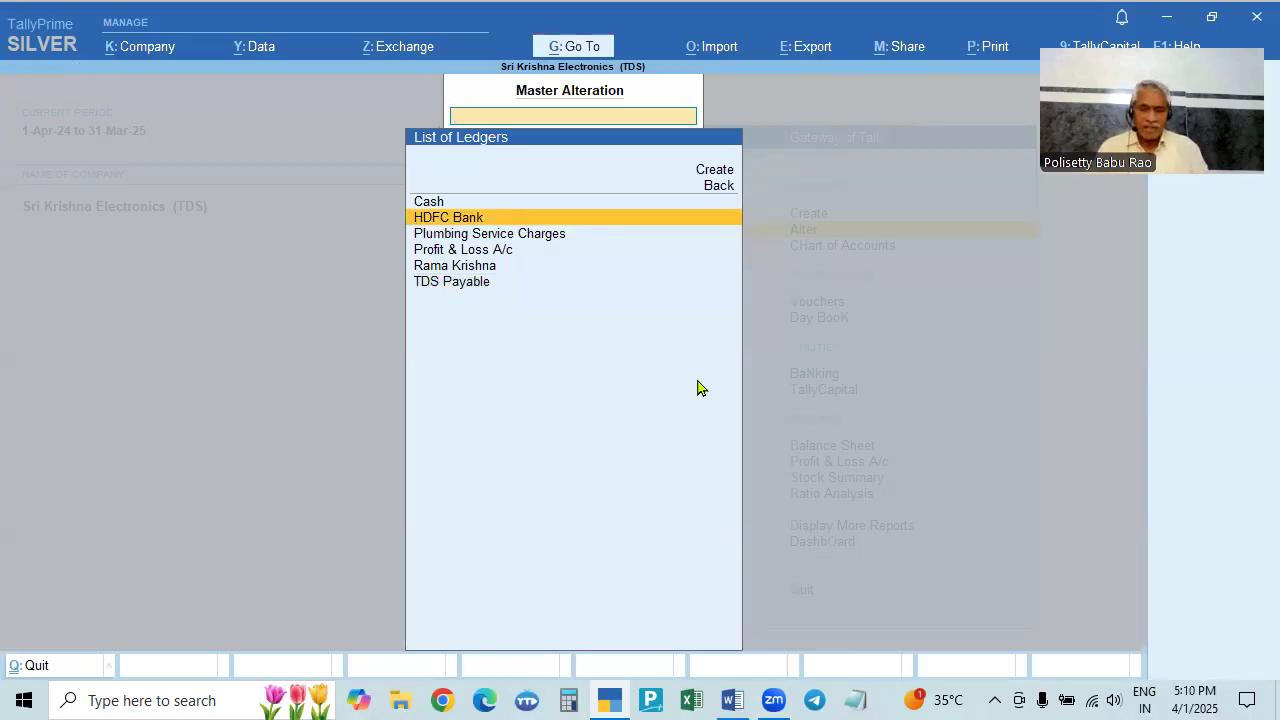
{"action": "key", "text": "Up"}
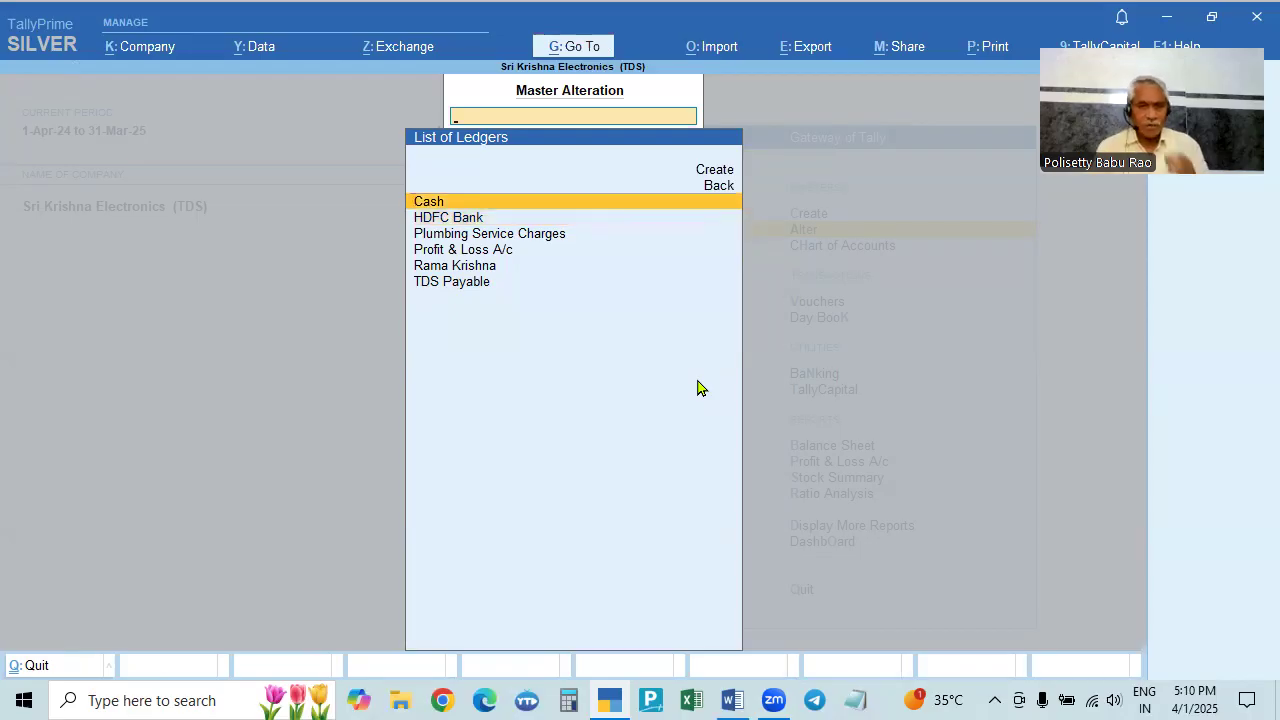
{"action": "key", "text": "Down"}
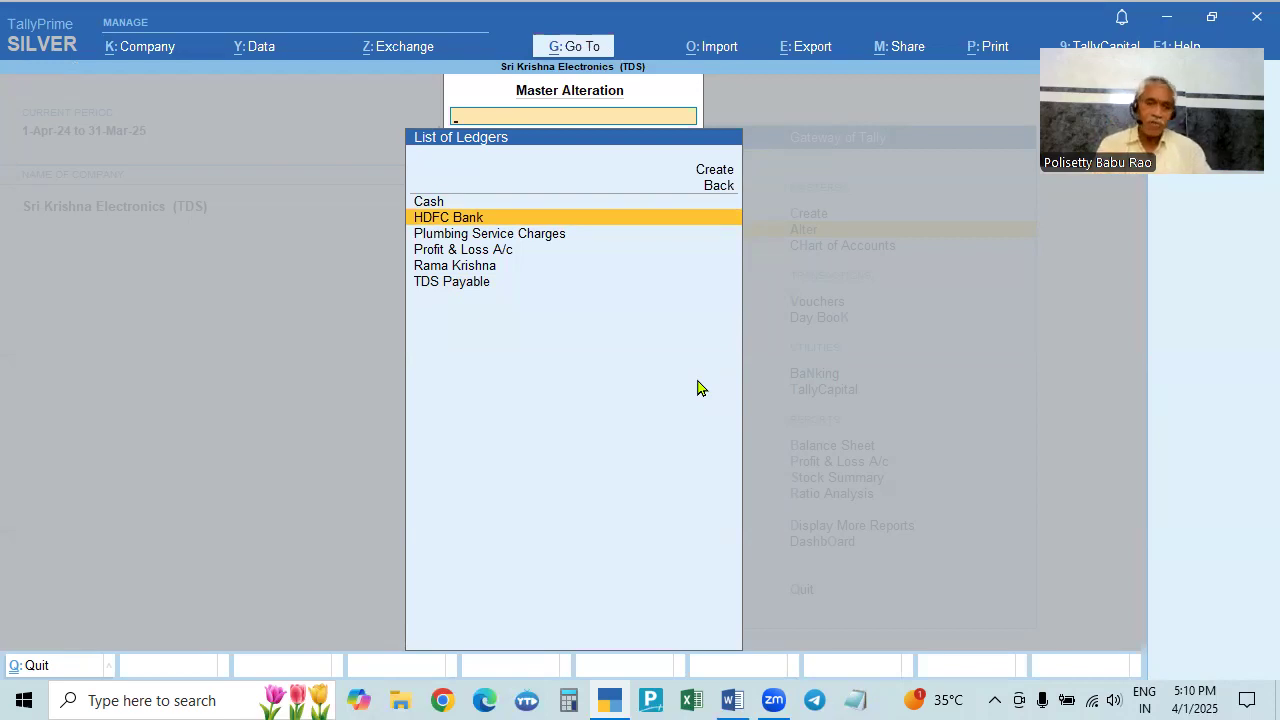
{"action": "key", "text": "Escape"}
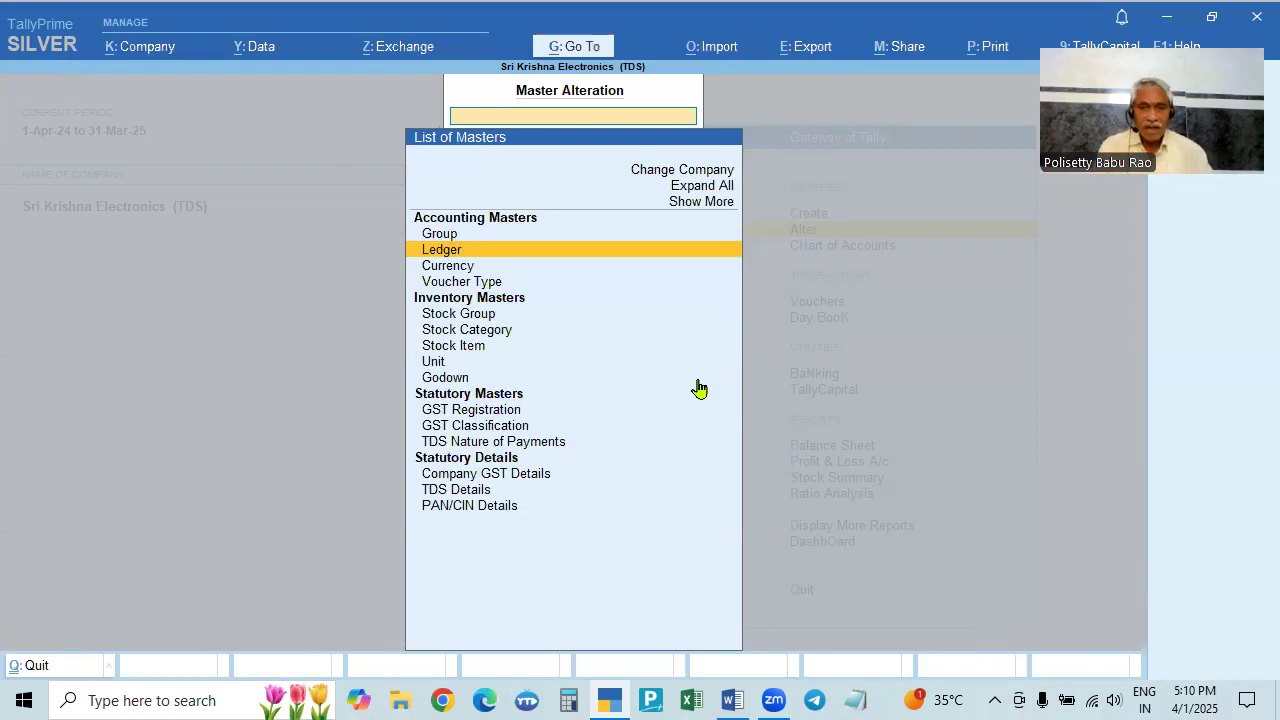
{"action": "key", "text": "Escape"}
{"action": "key", "text": "Down"}
{"action": "key", "text": "Down"}
{"action": "key", "text": "Return"}
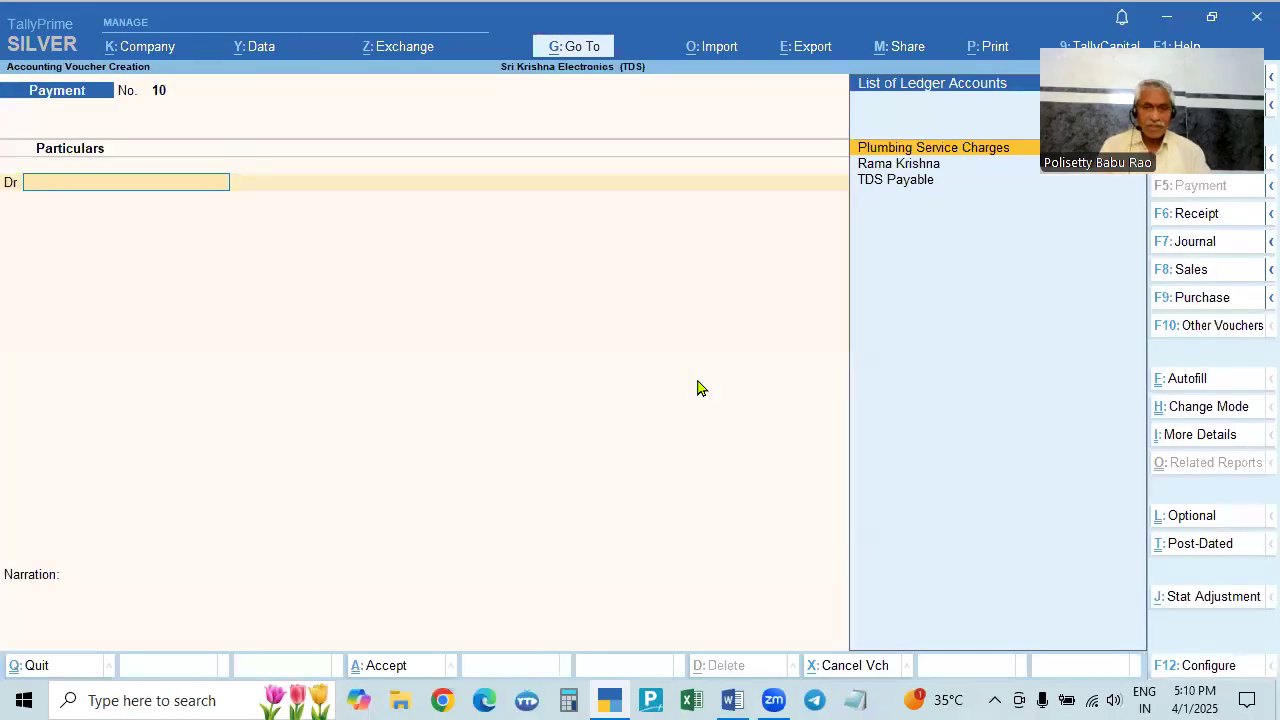
- Reread the plumbing bills problem in Word, then change the voucher type to Purchase with F9
{"action": "key", "text": "alt+Tab"}
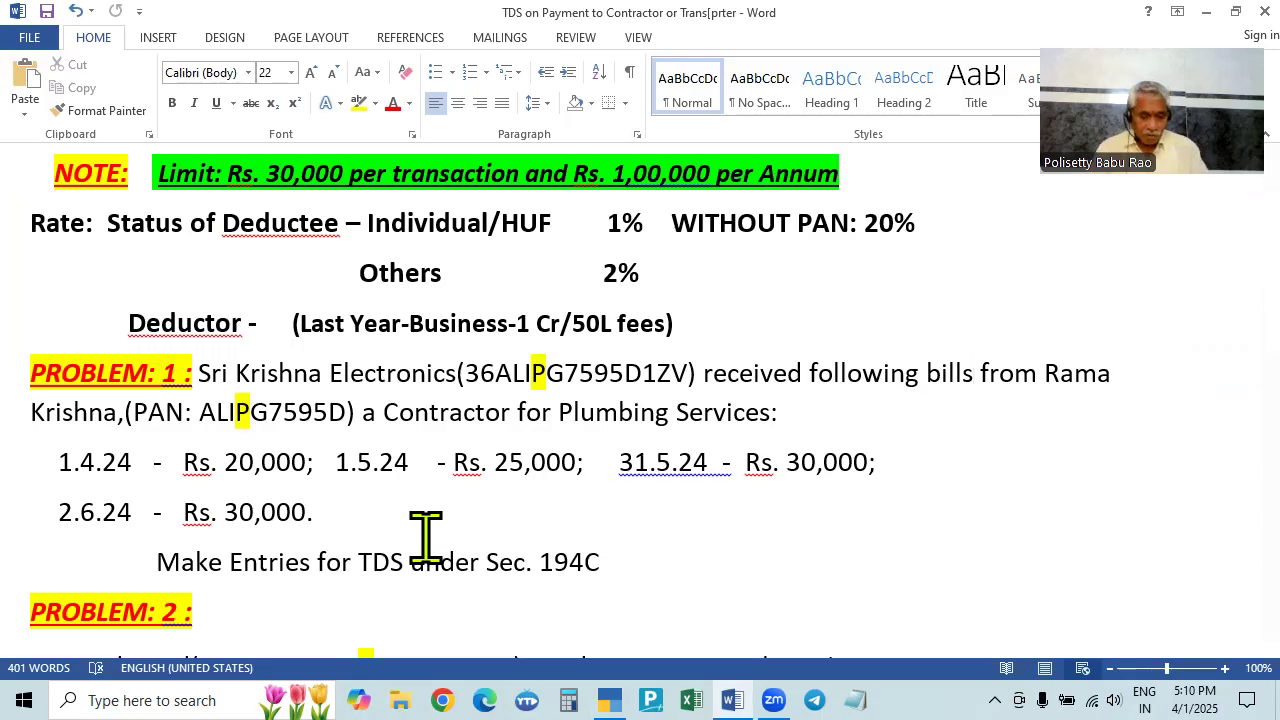
{"action": "key", "text": "alt+Tab"}
{"action": "key", "text": "alt+Tab"}
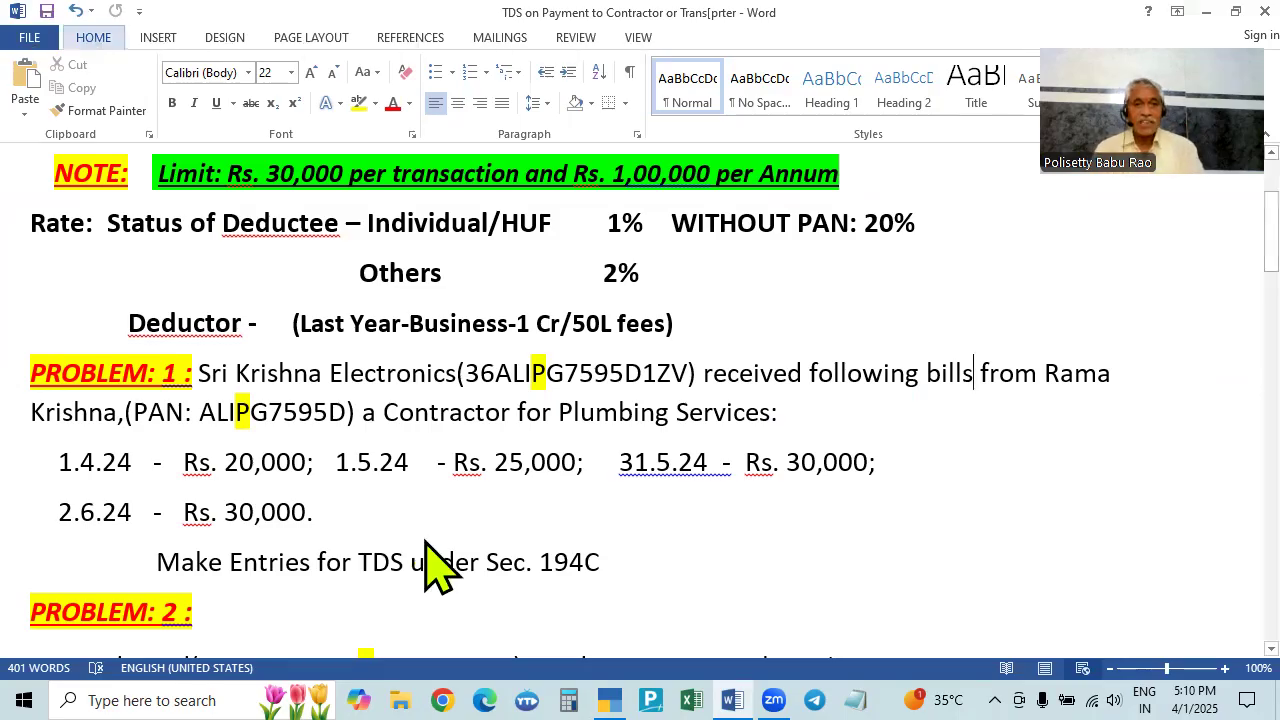
{"action": "key", "text": "alt+Tab"}
{"action": "key", "text": "alt+Tab"}
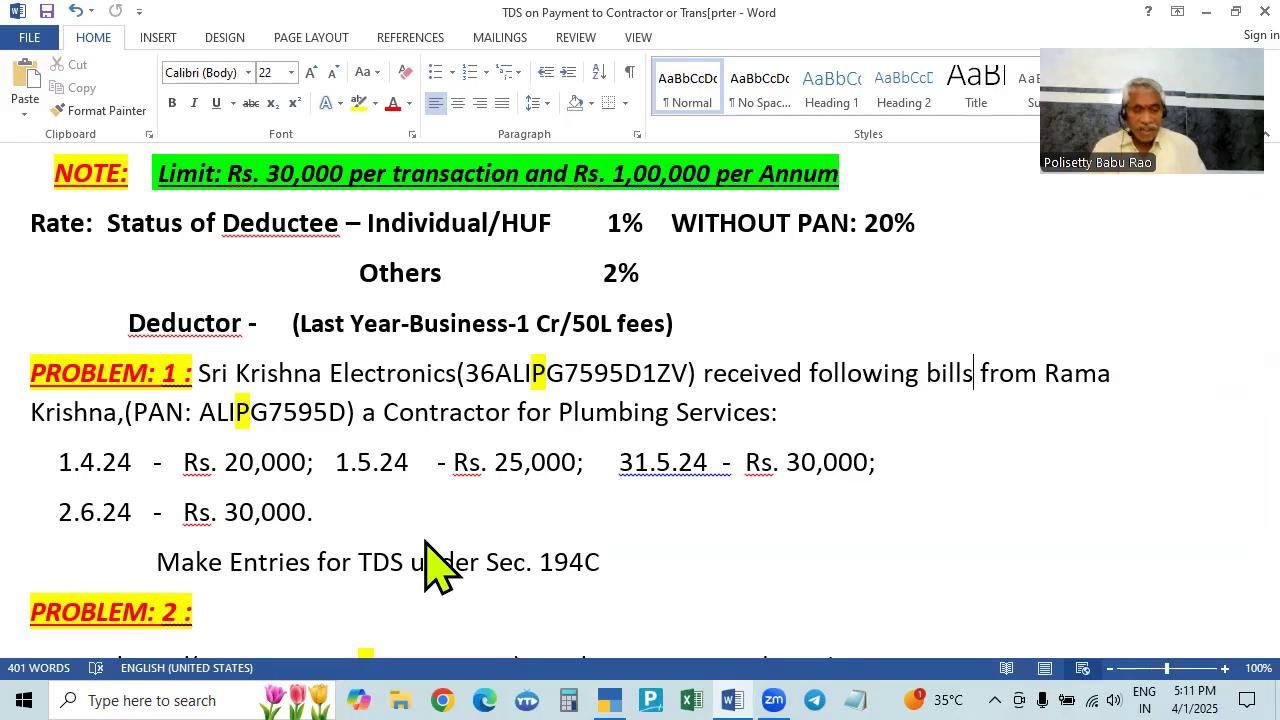
{"action": "key", "text": "alt+Tab"}
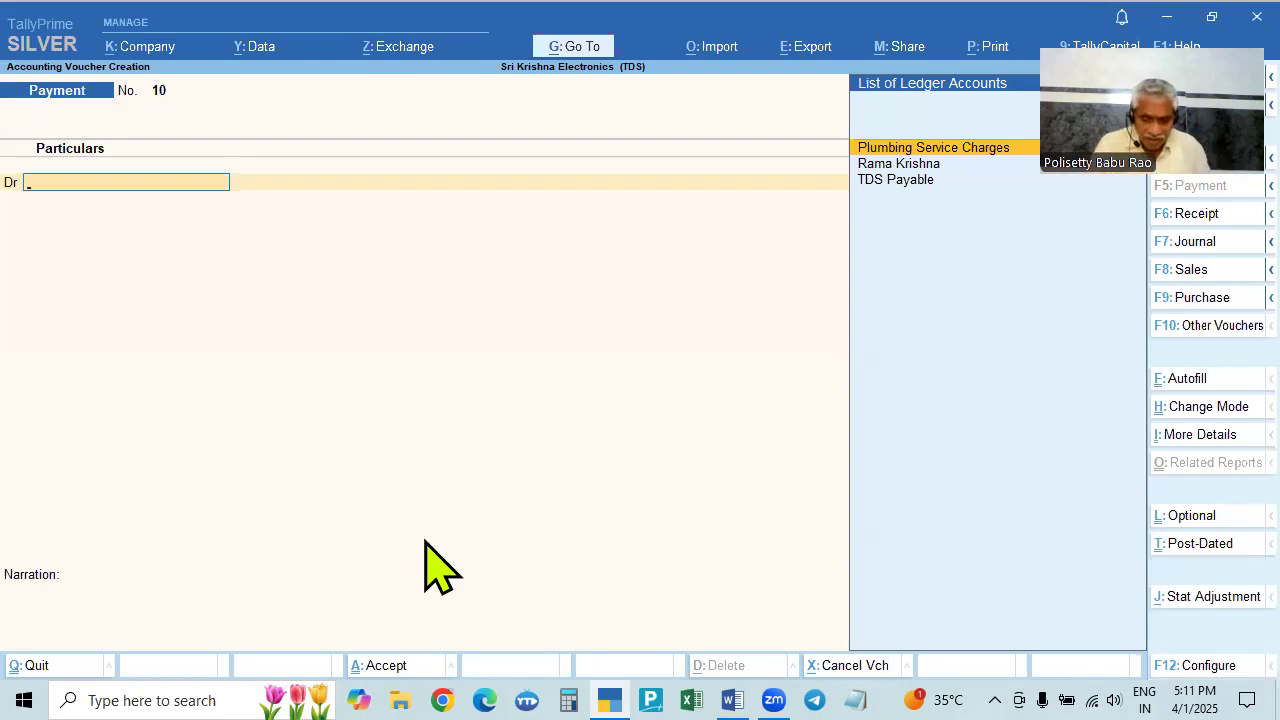
{"action": "key", "text": "F9"}
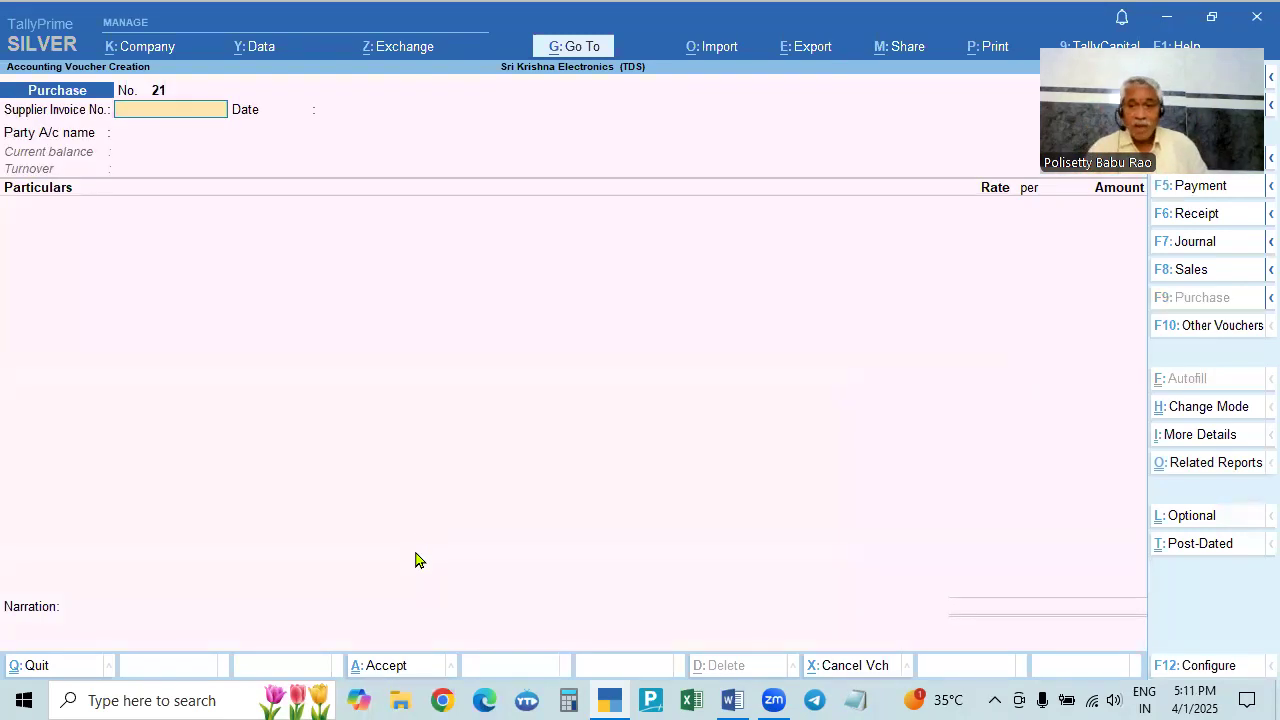
- Switch Purchase voucher No. 21 to Accounting Invoice mode and bring up Word's plumbing bill list
{"action": "left_click", "coordinate": [1192, 410]}
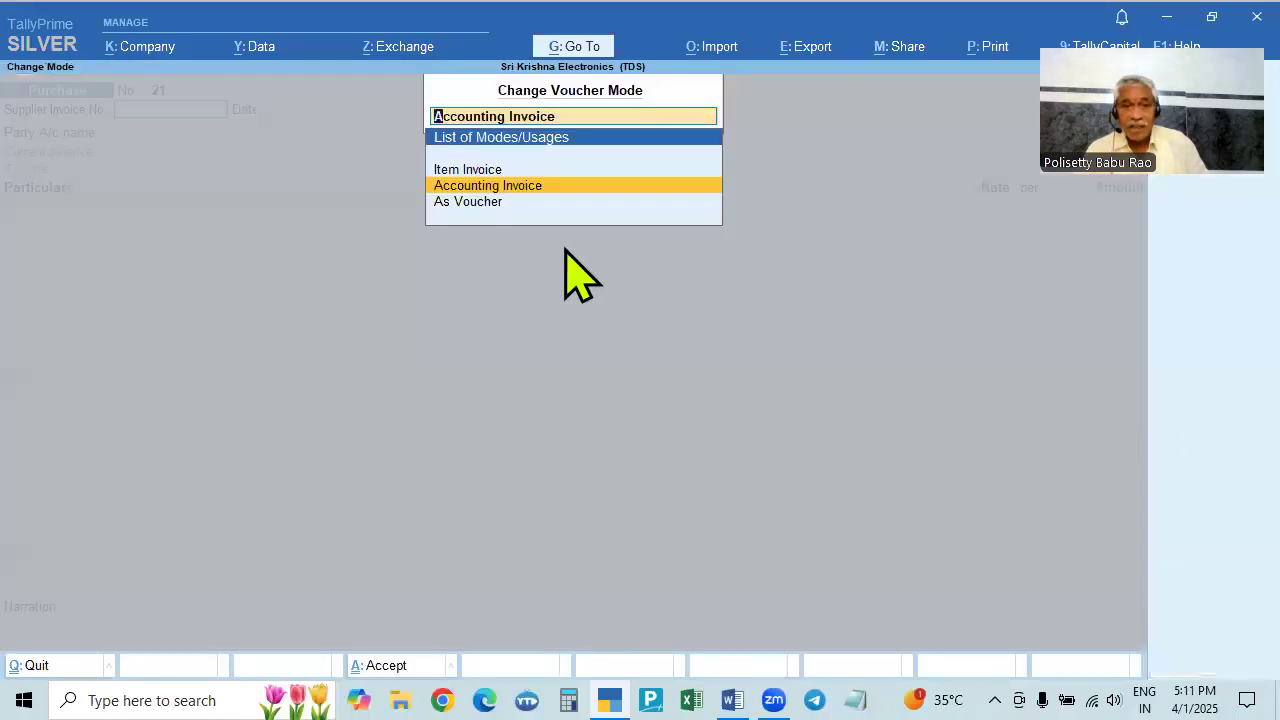
{"action": "left_click", "coordinate": [483, 170]}
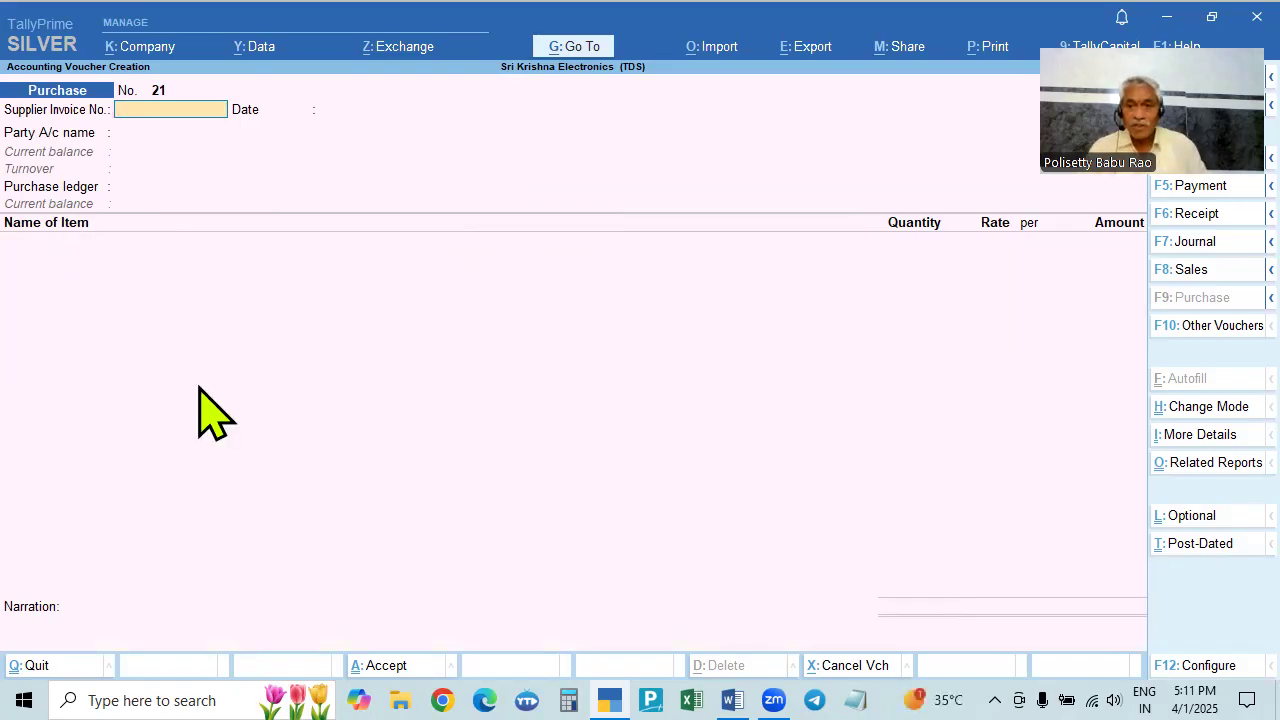
{"action": "left_click", "coordinate": [1190, 420]}
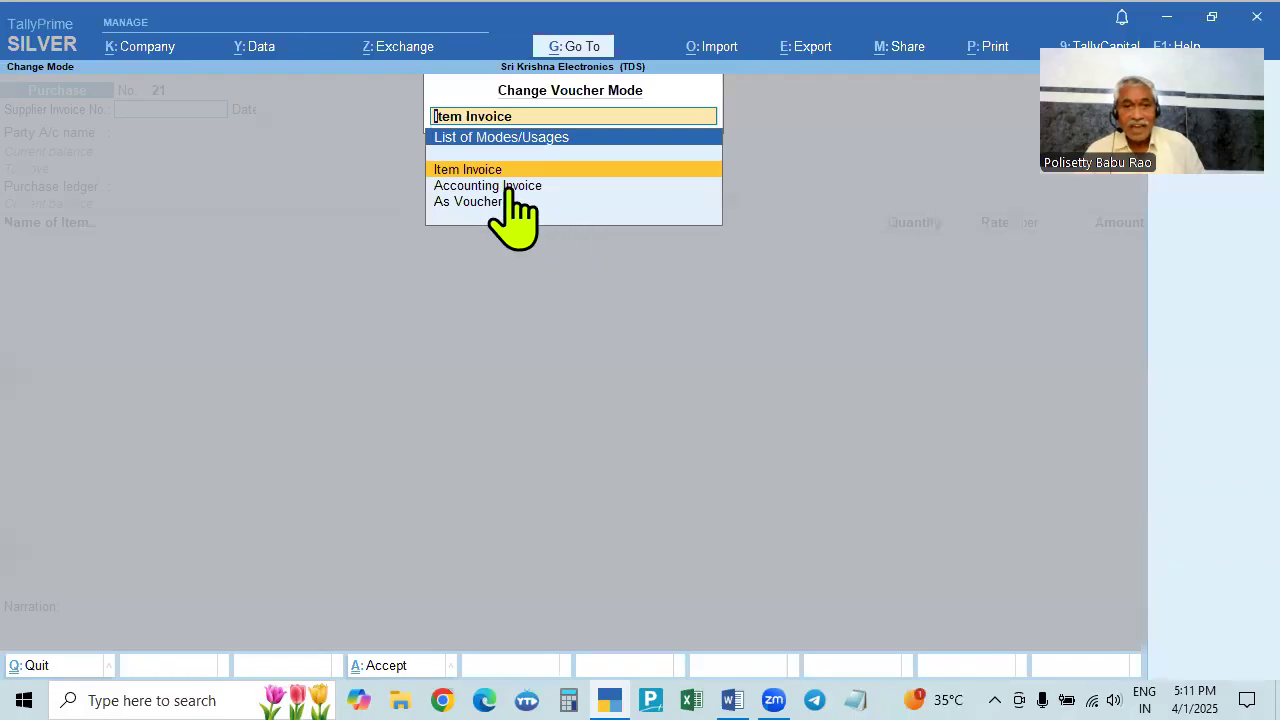
{"action": "key", "text": "Escape"}
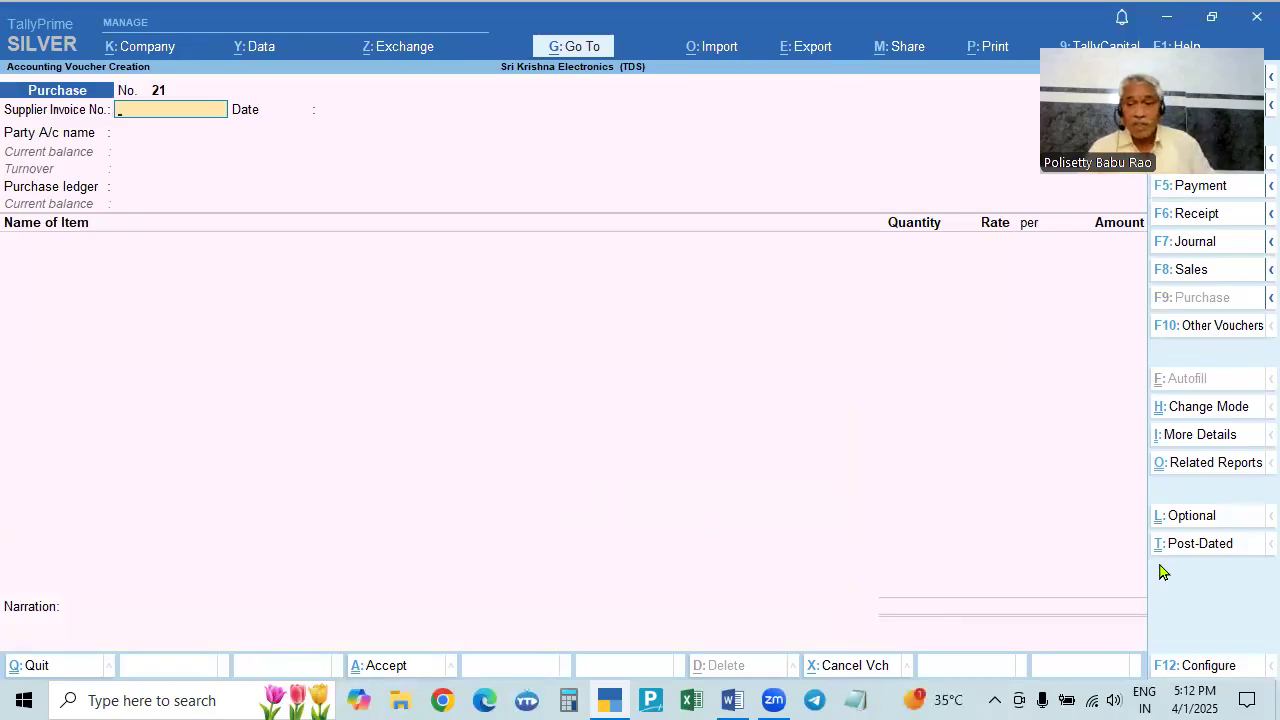
{"action": "left_click", "coordinate": [1198, 412]}
{"action": "left_click", "coordinate": [527, 188]}
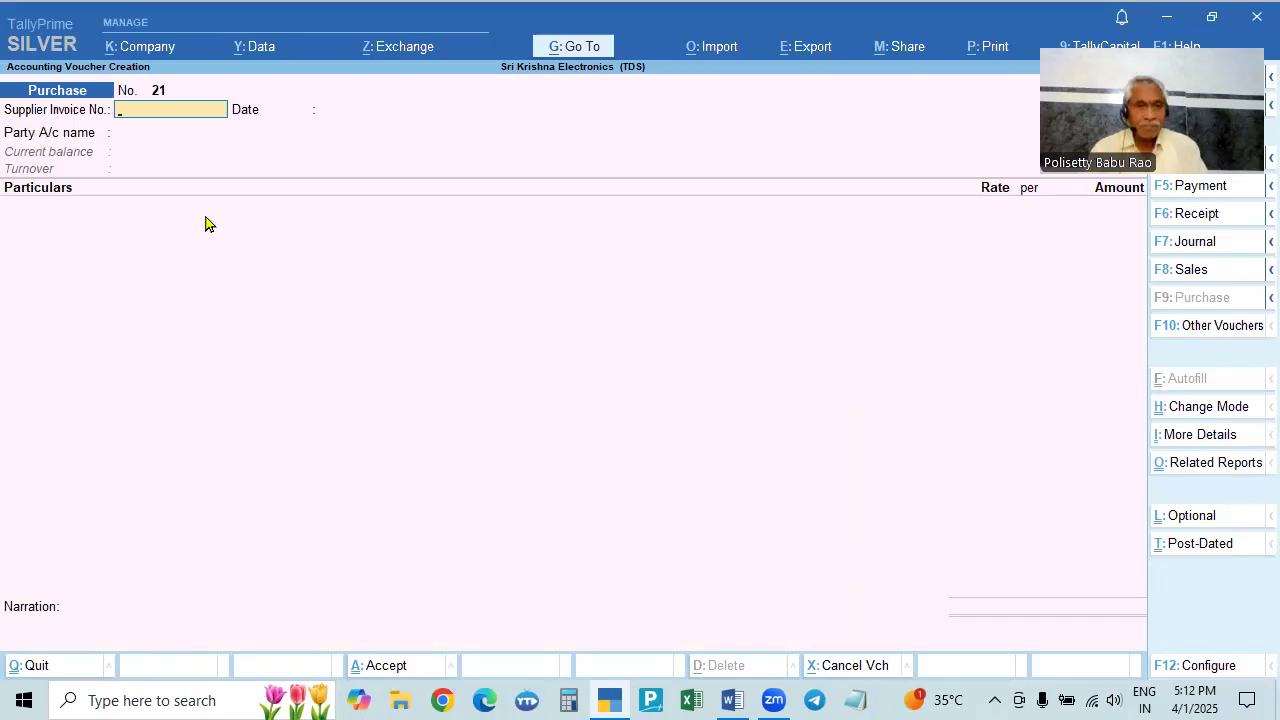
{"action": "key", "text": "alt+Tab"}
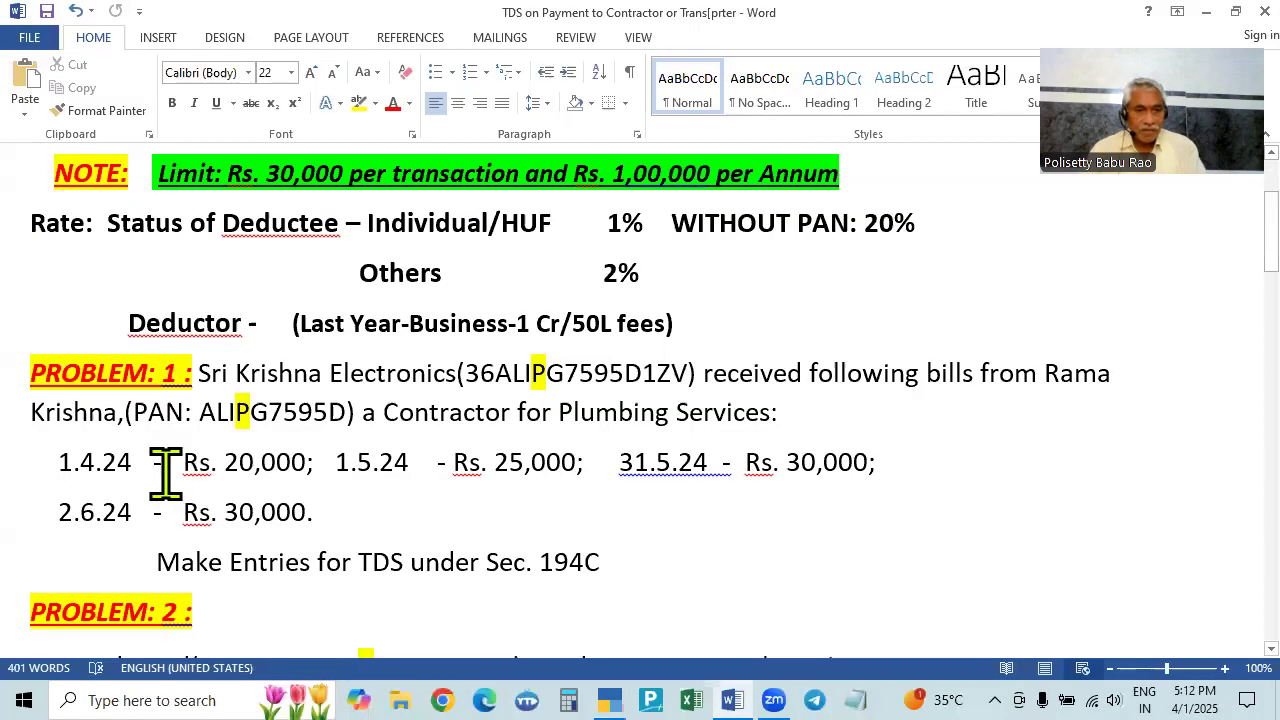
- Date Purchase voucher No. 21 1-Apr-24 with supplier invoice 025 and the contractor's ledger as party
{"action": "key", "text": "alt+Tab"}
{"action": "key", "text": "F2"}
{"action": "type", "text": "1.4"}
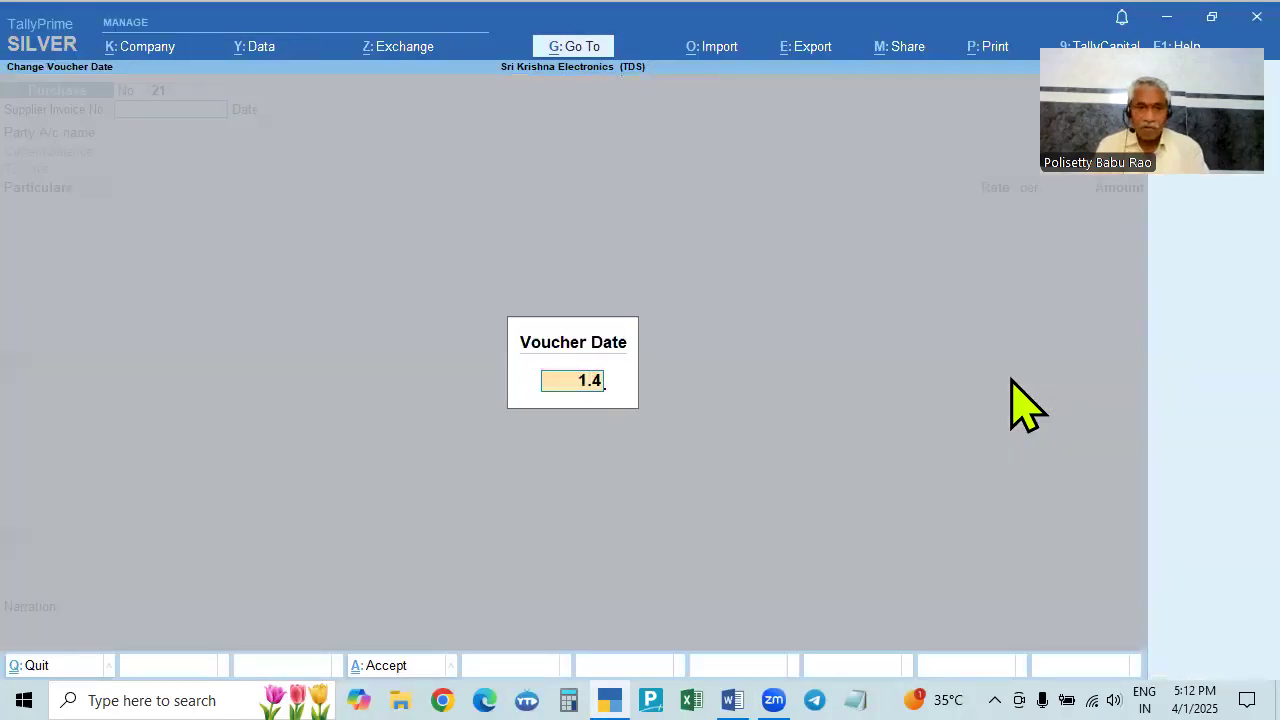
{"action": "key", "text": "Return"}
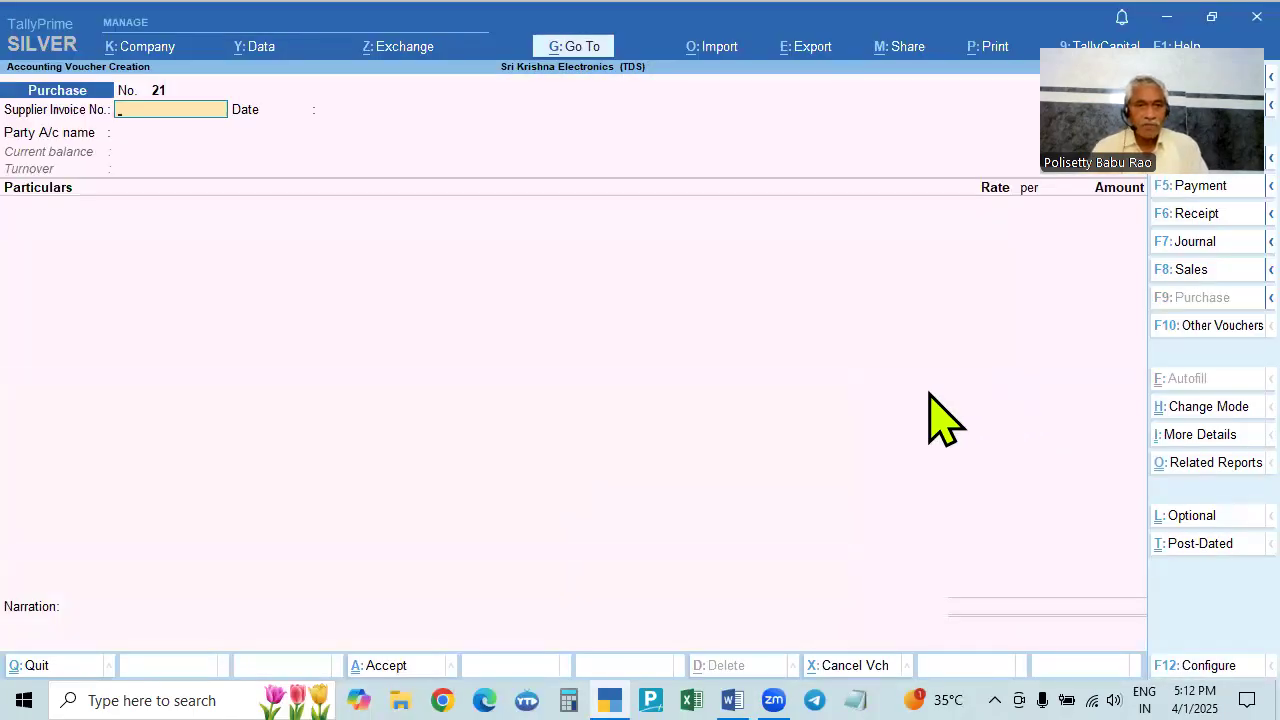
{"action": "key", "text": "alt+Tab"}
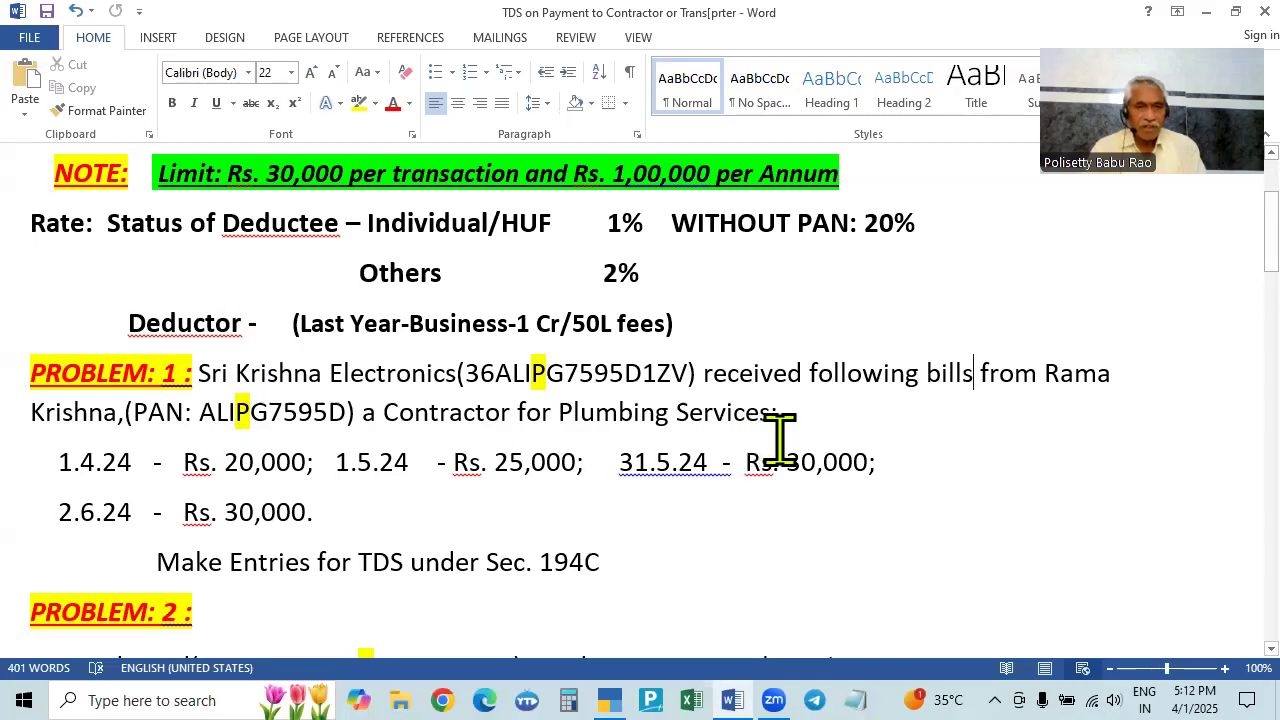
{"action": "key", "text": "alt+Tab"}
{"action": "type", "text": "025"}
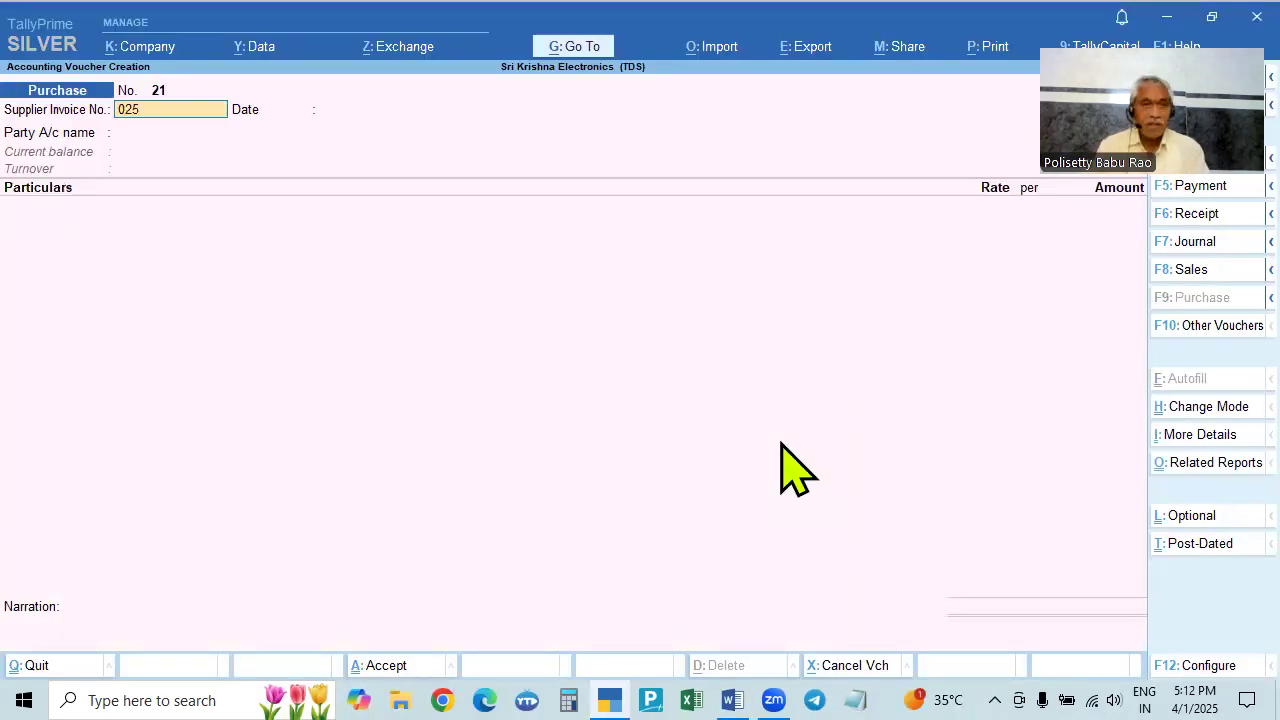
{"action": "key", "text": "Return"}
{"action": "key", "text": "Return"}
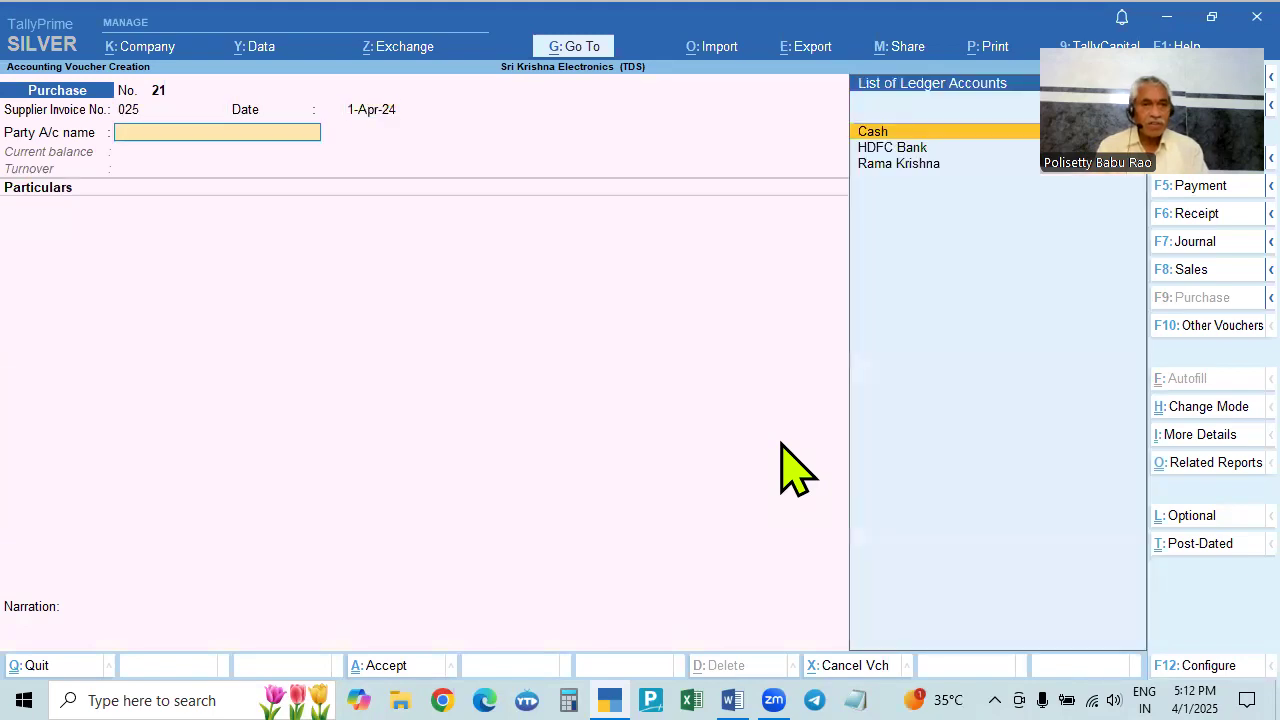
{"action": "key", "text": "alt+Tab"}
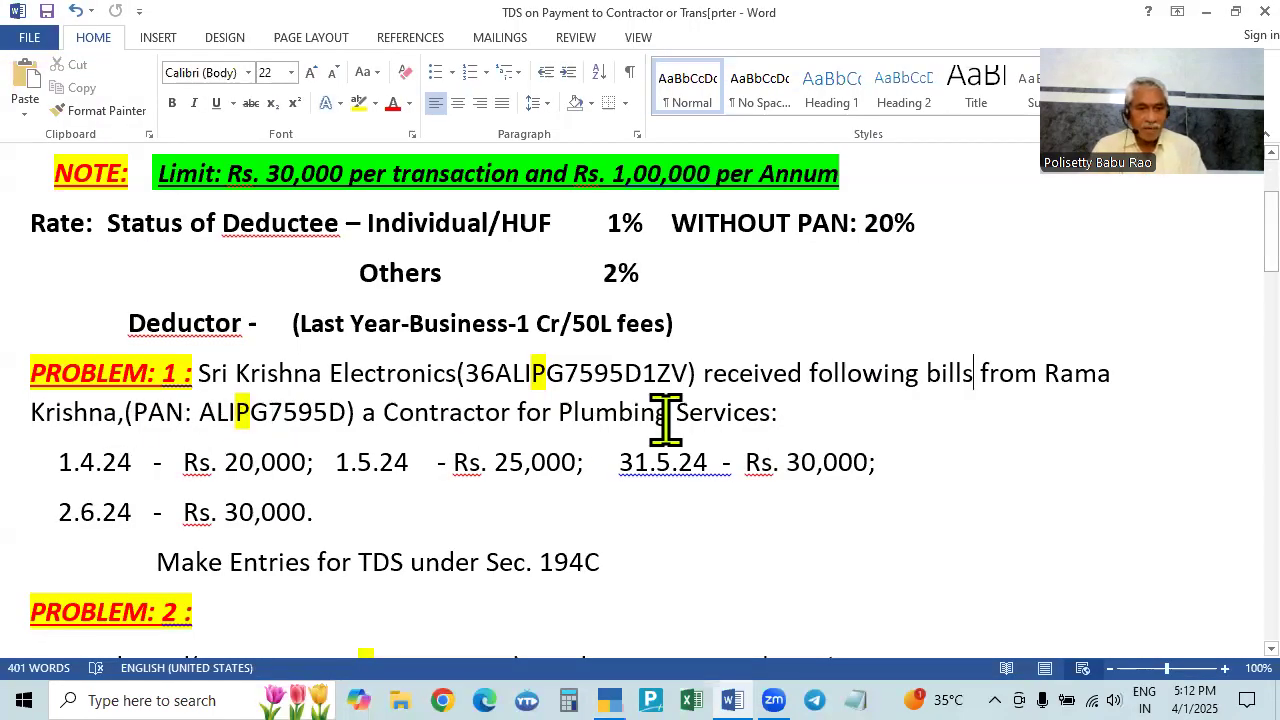
{"action": "key", "text": "alt+Tab"}
{"action": "key", "text": "Down"}
{"action": "key", "text": "Down"}
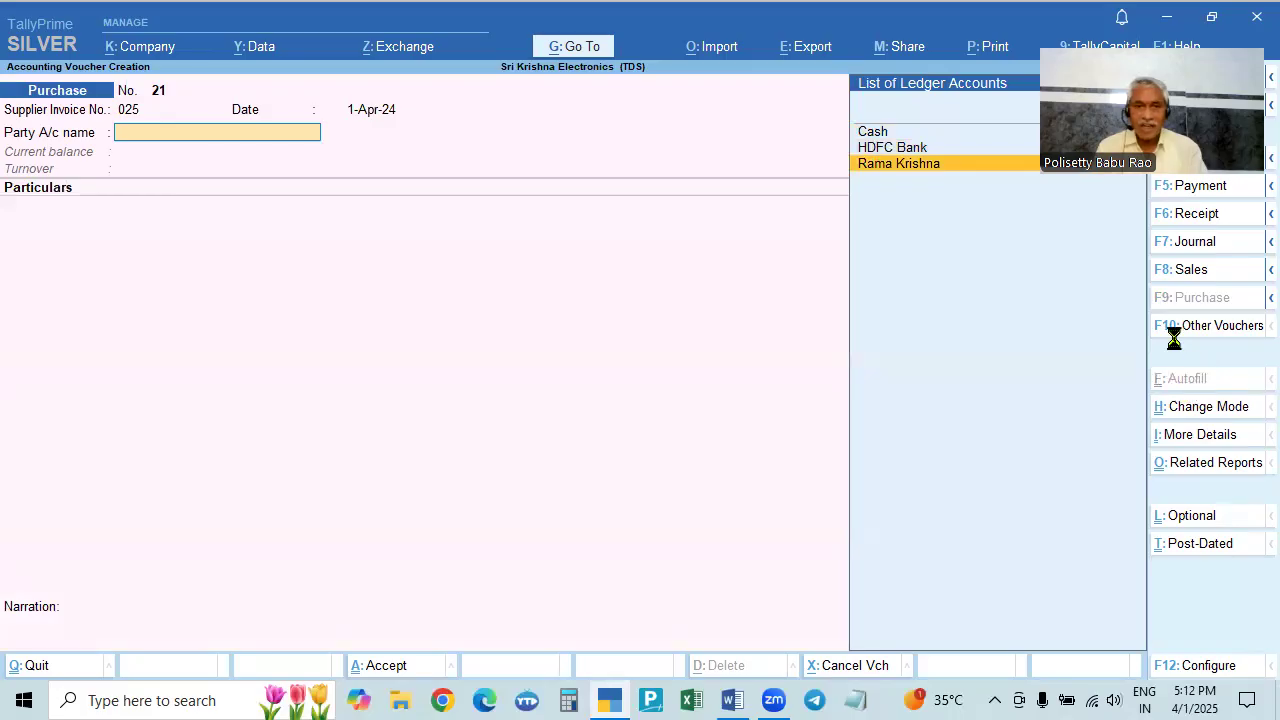
{"action": "key", "text": "Return"}
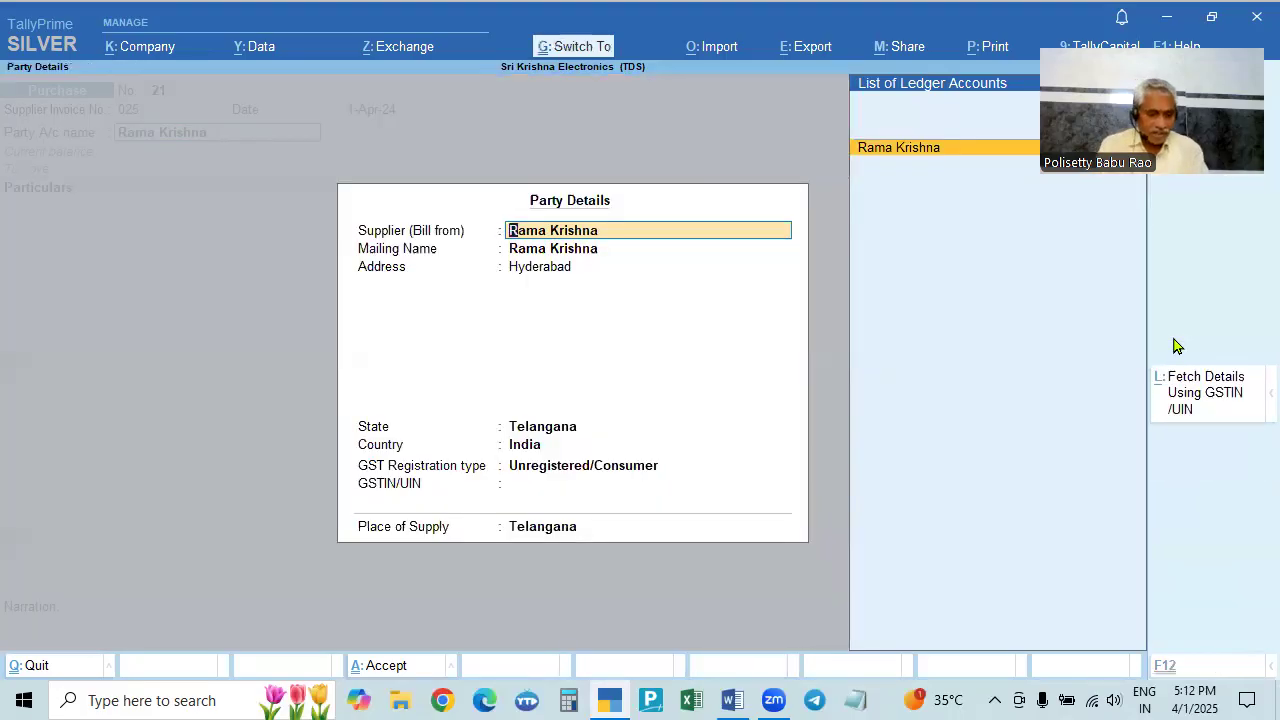
{"action": "key", "text": "ctrl+a"}
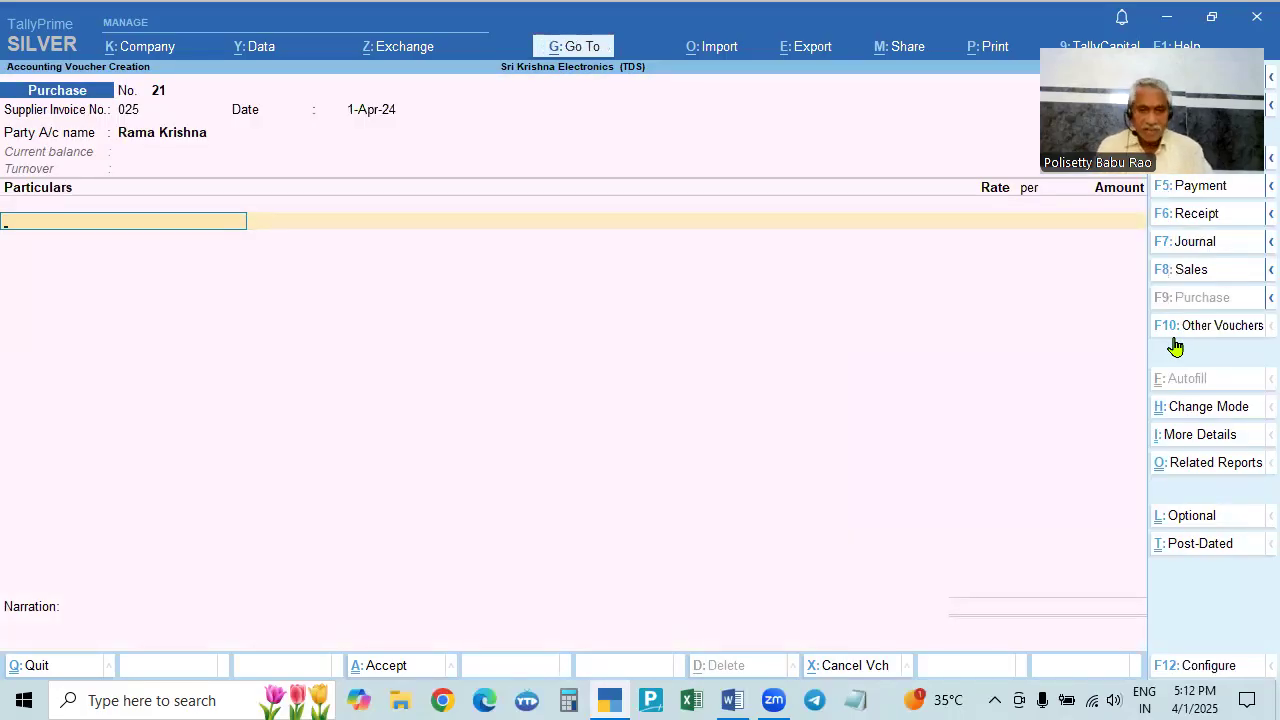
{"action": "key", "text": "alt+Tab"}
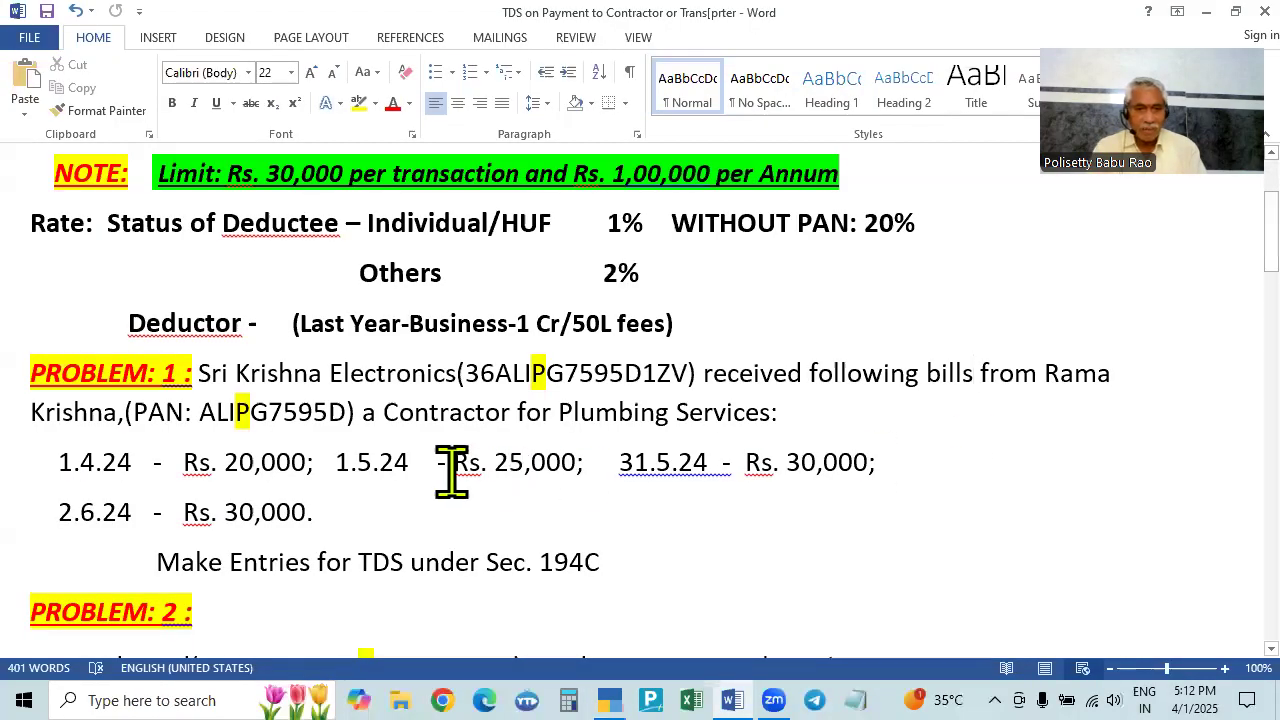
- Enter Plumbing Service Charges 20,000 and a TDS Payable line, with bill-wise New Ref 025, and save
{"action": "key", "text": "alt+Tab"}
{"action": "key", "text": "Return"}
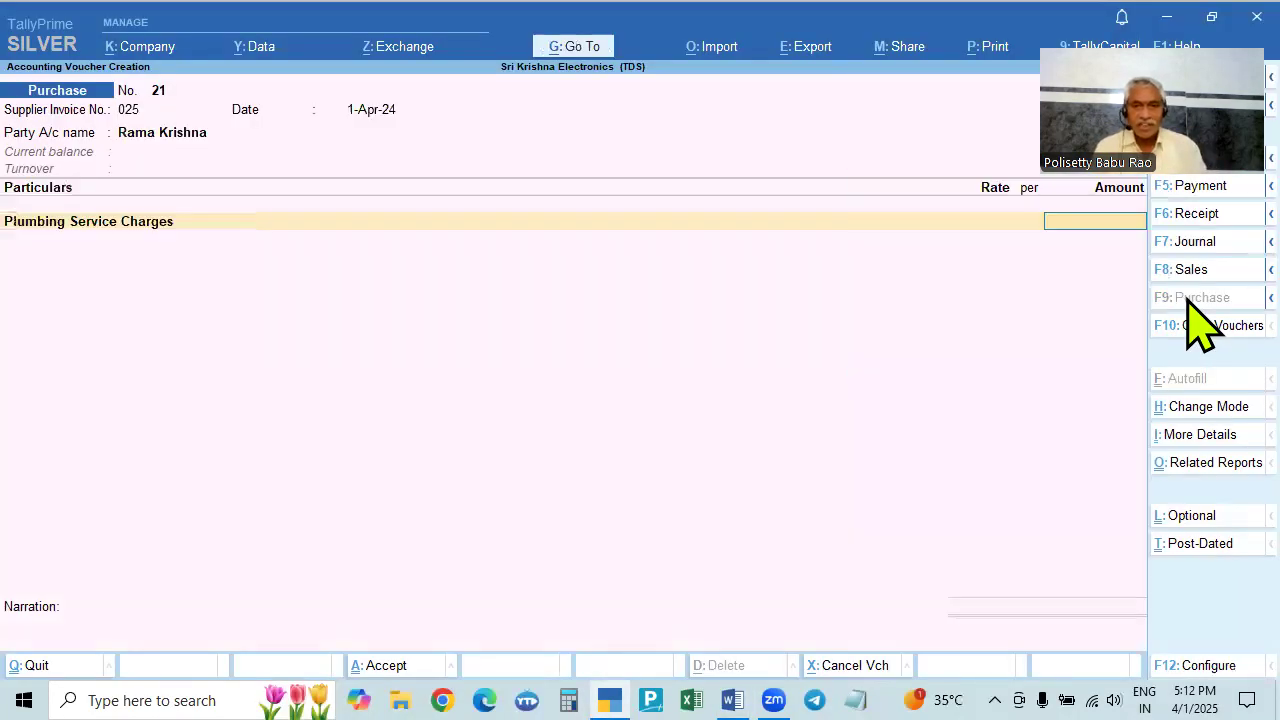
{"action": "type", "text": "20000"}
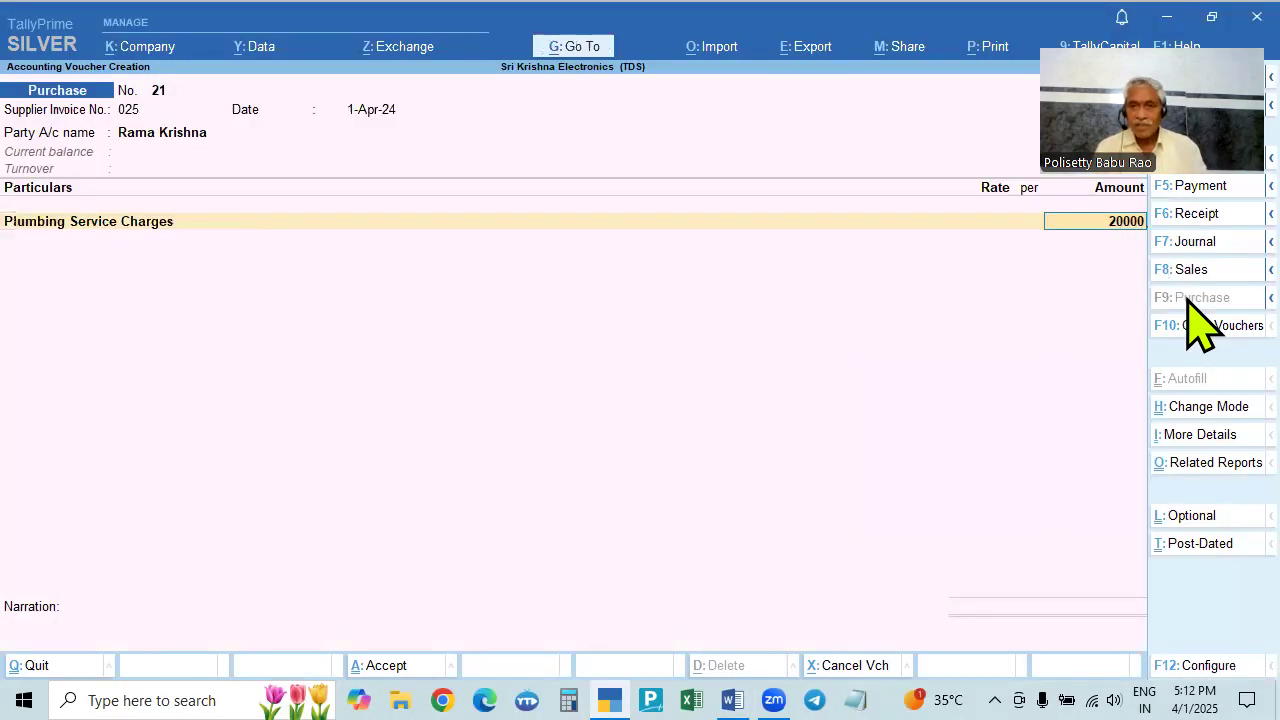
{"action": "key", "text": "Return"}
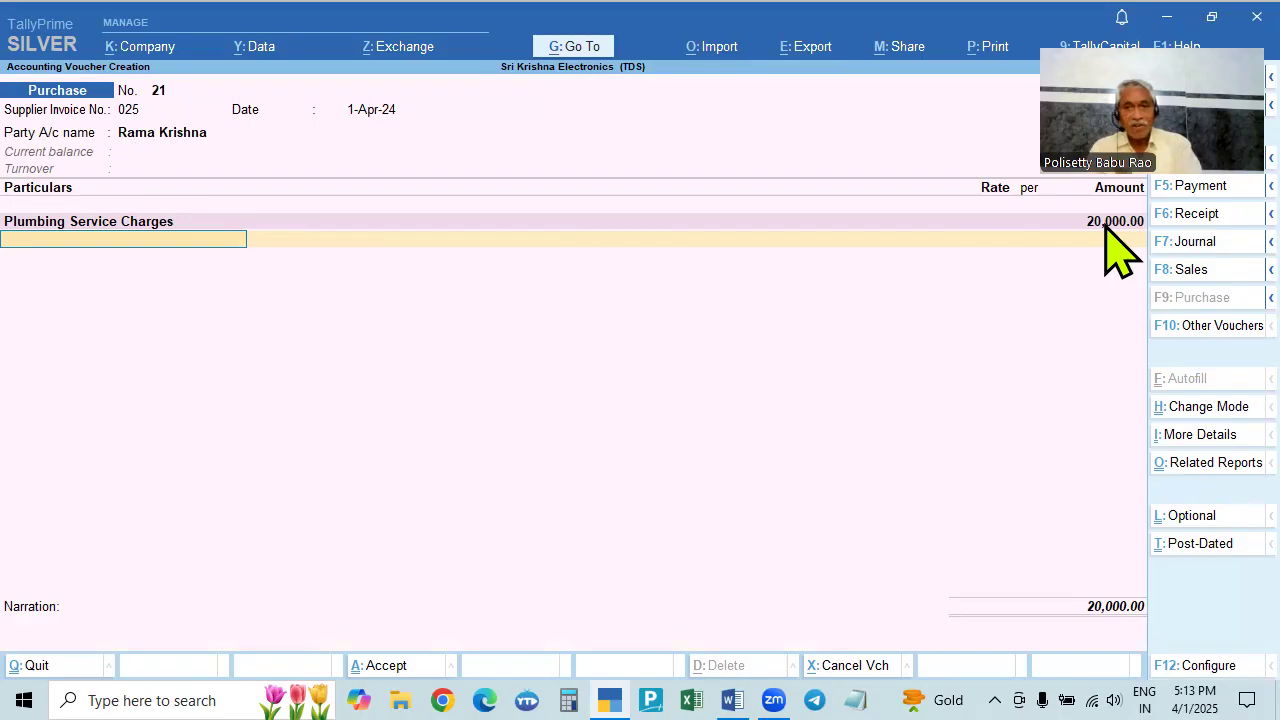
{"action": "type", "text": "Td"}
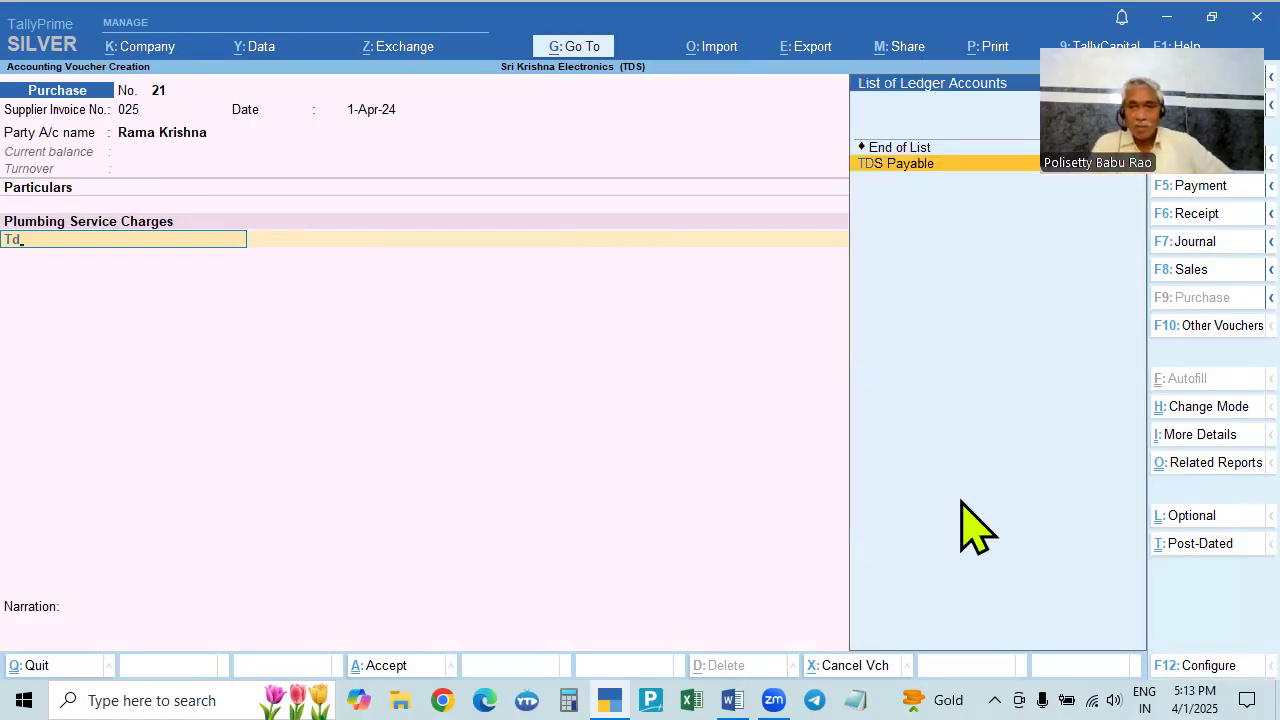
{"action": "key", "text": "Return"}
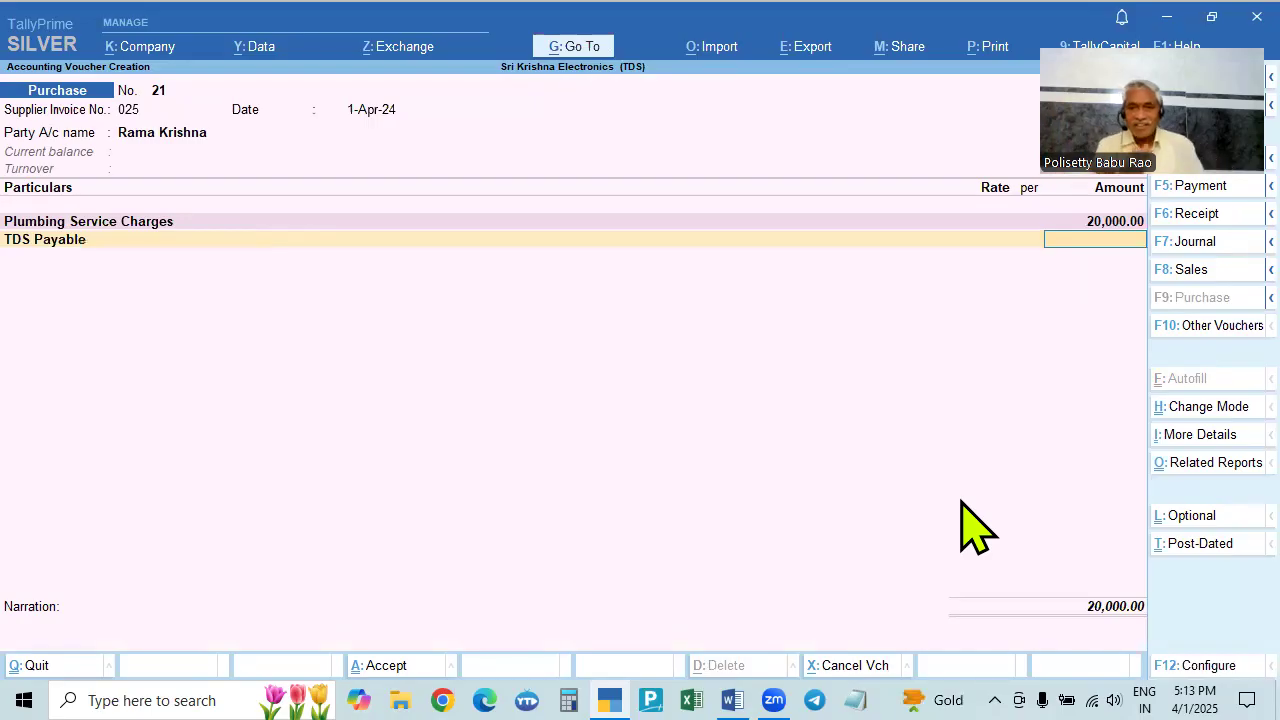
{"action": "key", "text": "Return"}
{"action": "key", "text": "Return"}
{"action": "key", "text": "Return"}
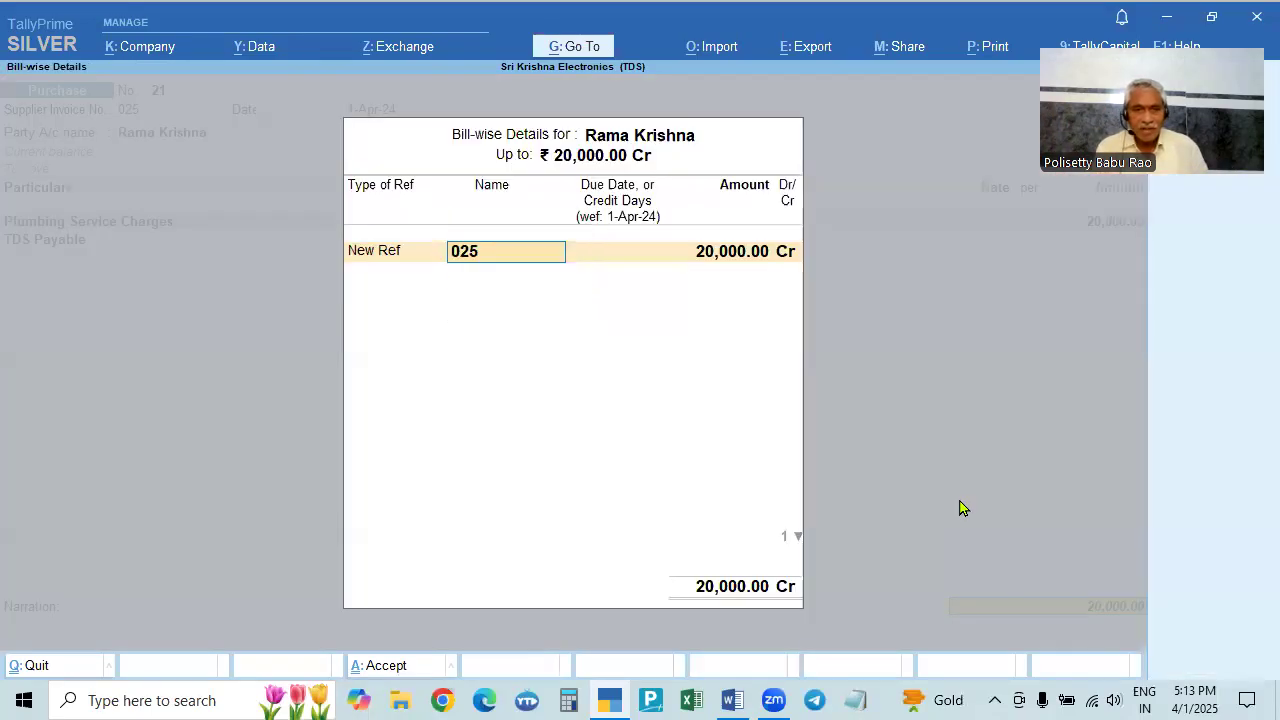
{"action": "key", "text": "Return"}
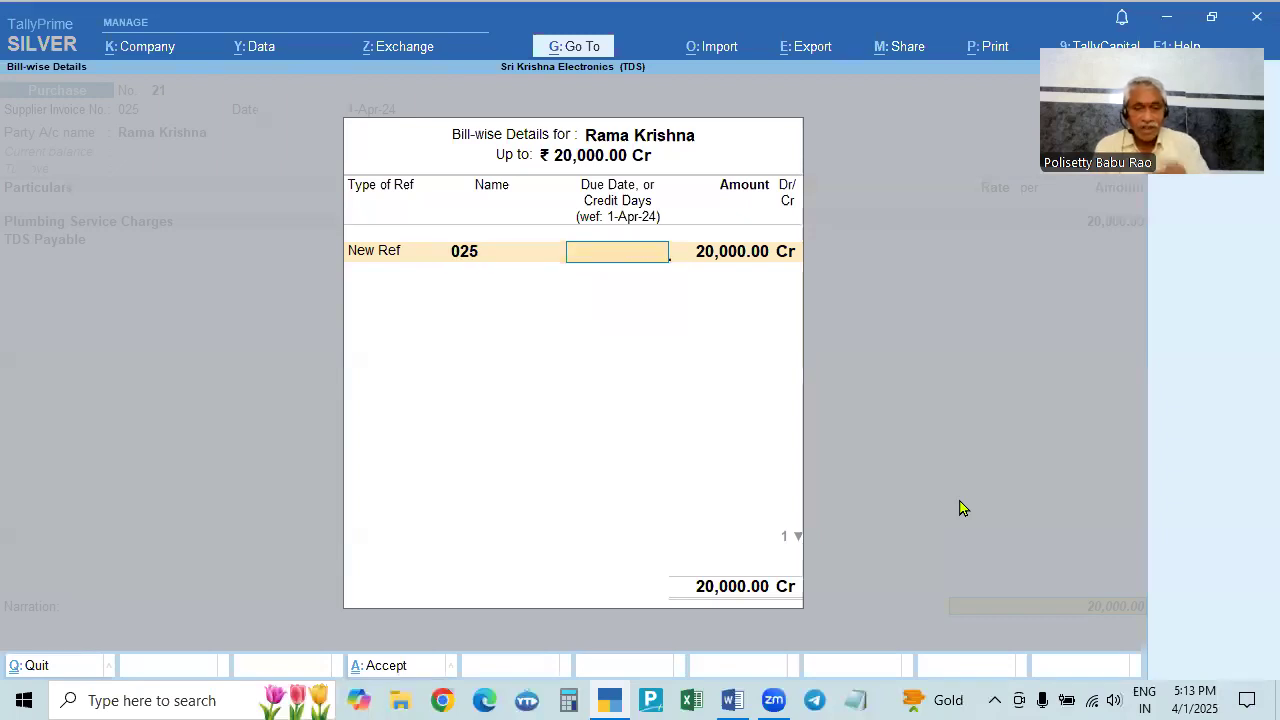
{"action": "key", "text": "Return"}
{"action": "key", "text": "Return"}
{"action": "key", "text": "Return"}
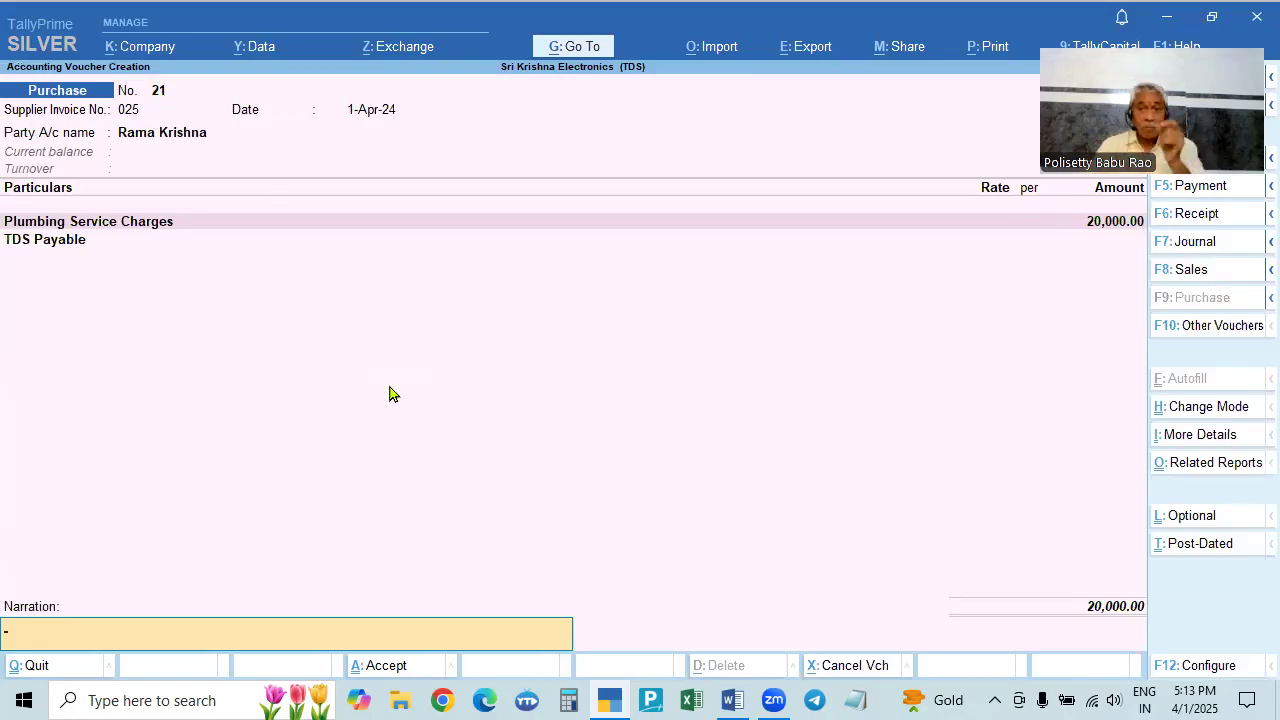
{"action": "key", "text": "Return"}
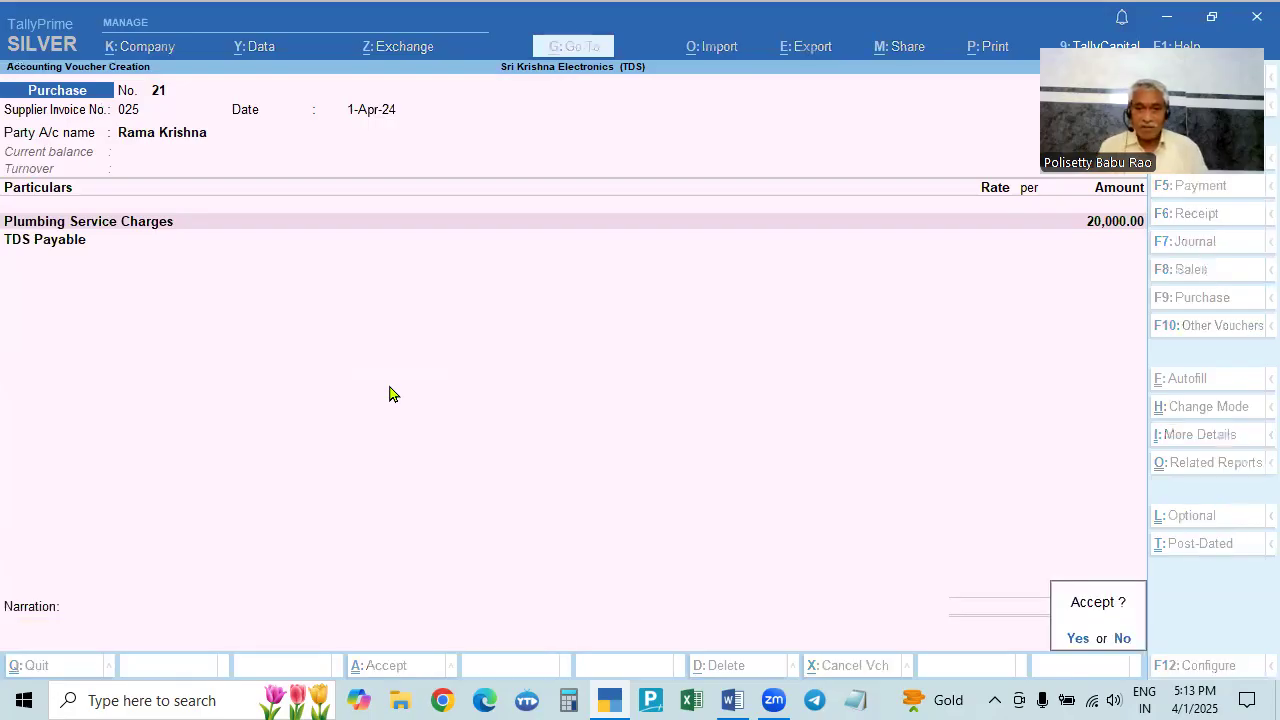
{"action": "key", "text": "alt+Tab"}
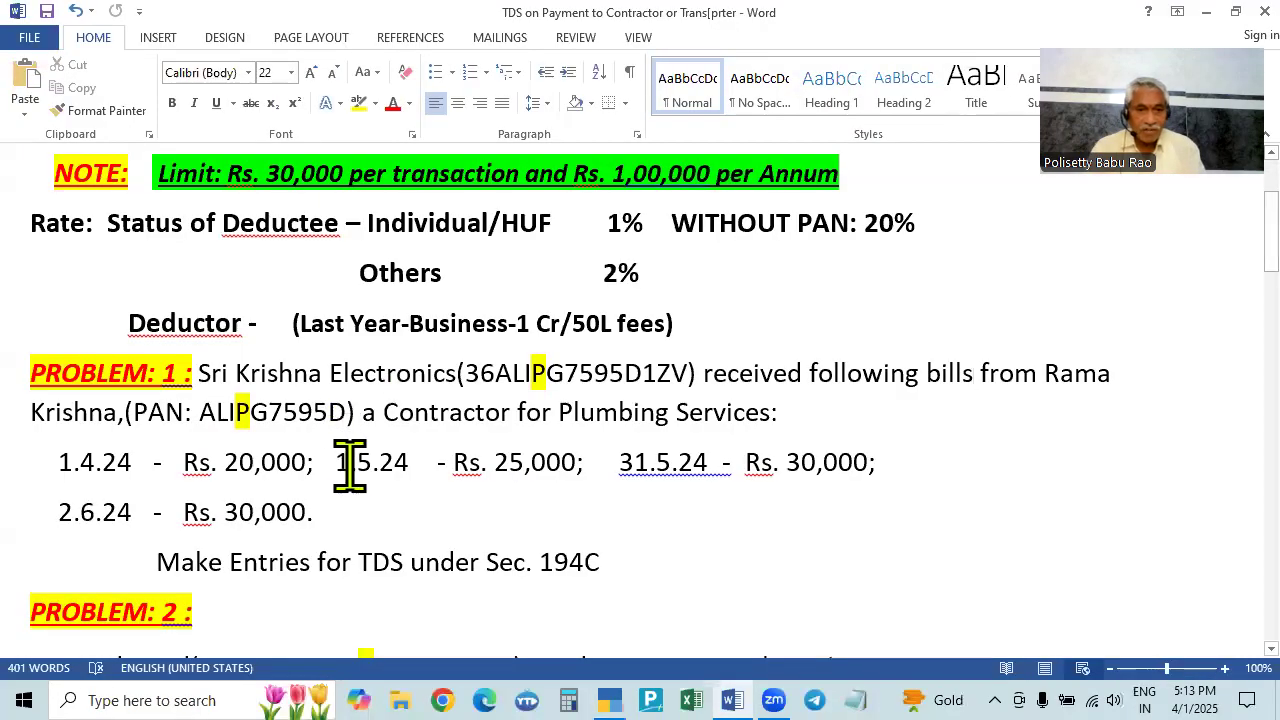
- Date the next purchase voucher 1-May-24 with supplier invoice 258 and the contractor's ledger as party
{"action": "key", "text": "alt+Tab"}
{"action": "key", "text": "F2"}
{"action": "type", "text": "1.5"}
{"action": "key", "text": "Escape"}
{"action": "key", "text": "Escape"}
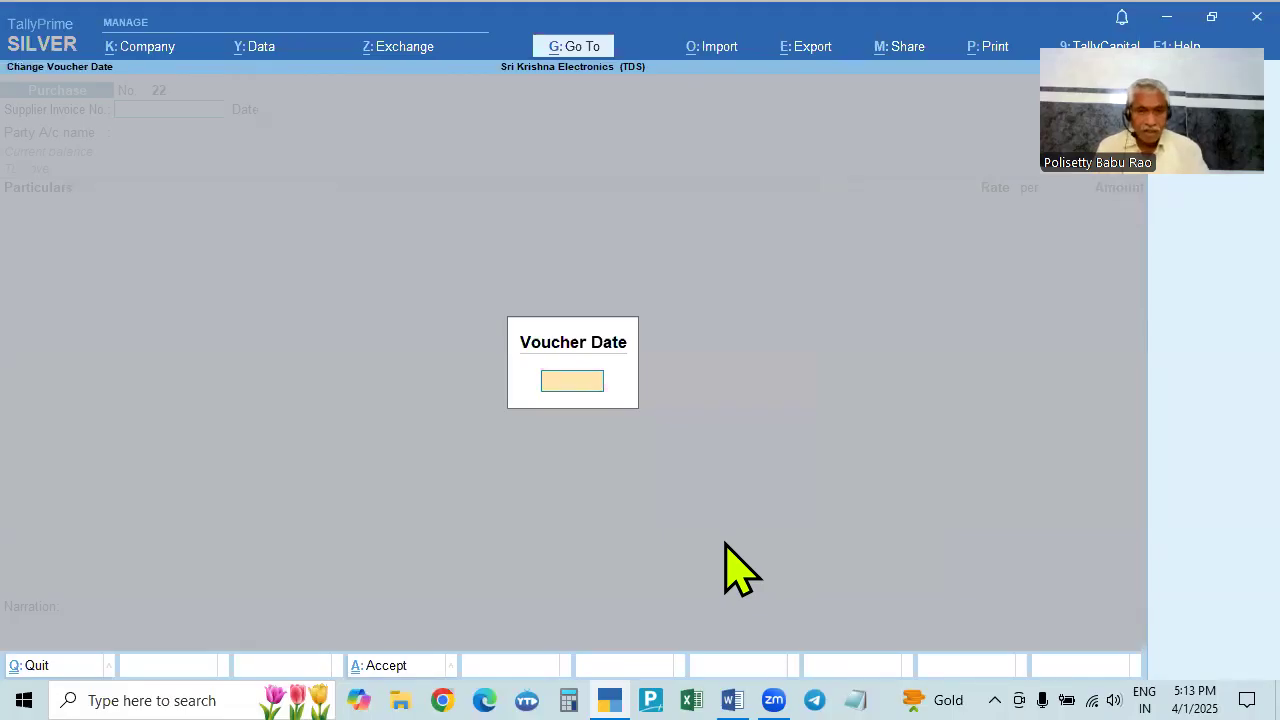
{"action": "key", "text": "F2"}
{"action": "type", "text": "1.5"}
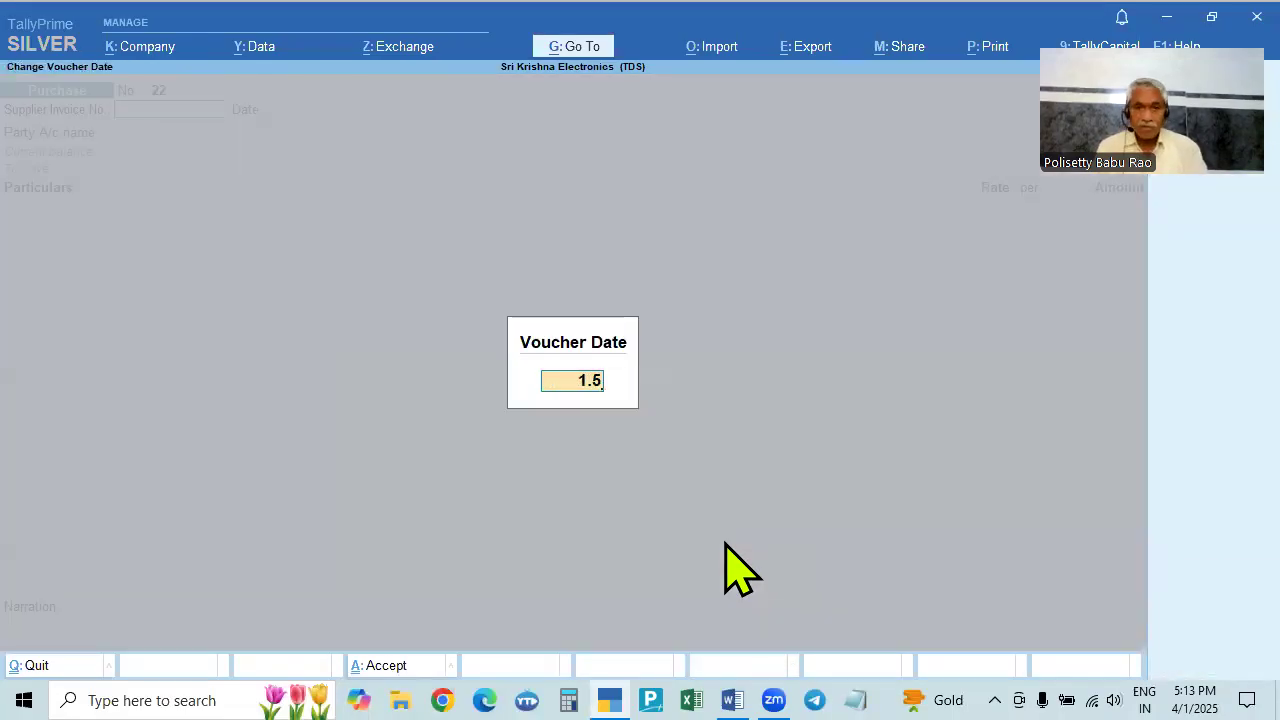
{"action": "key", "text": "Return"}
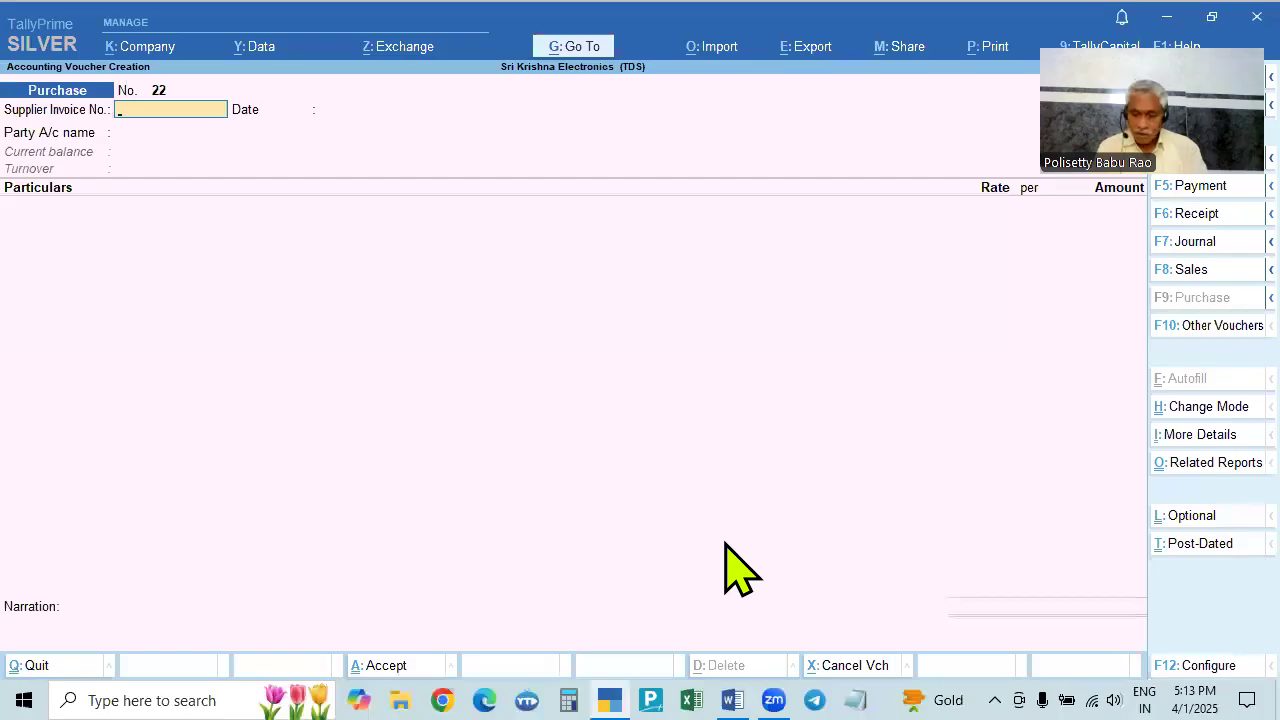
{"action": "type", "text": "258"}
{"action": "key", "text": "Return"}
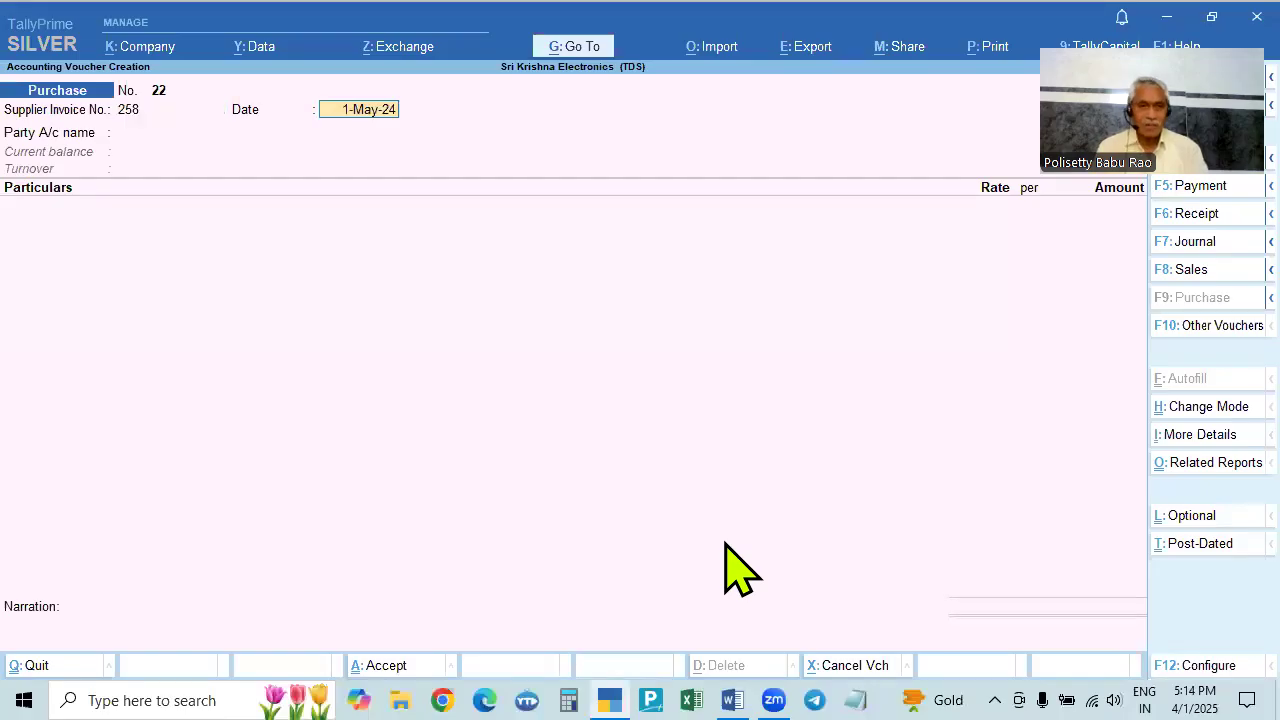
{"action": "key", "text": "Return"}
{"action": "key", "text": "Down"}
{"action": "key", "text": "Down"}
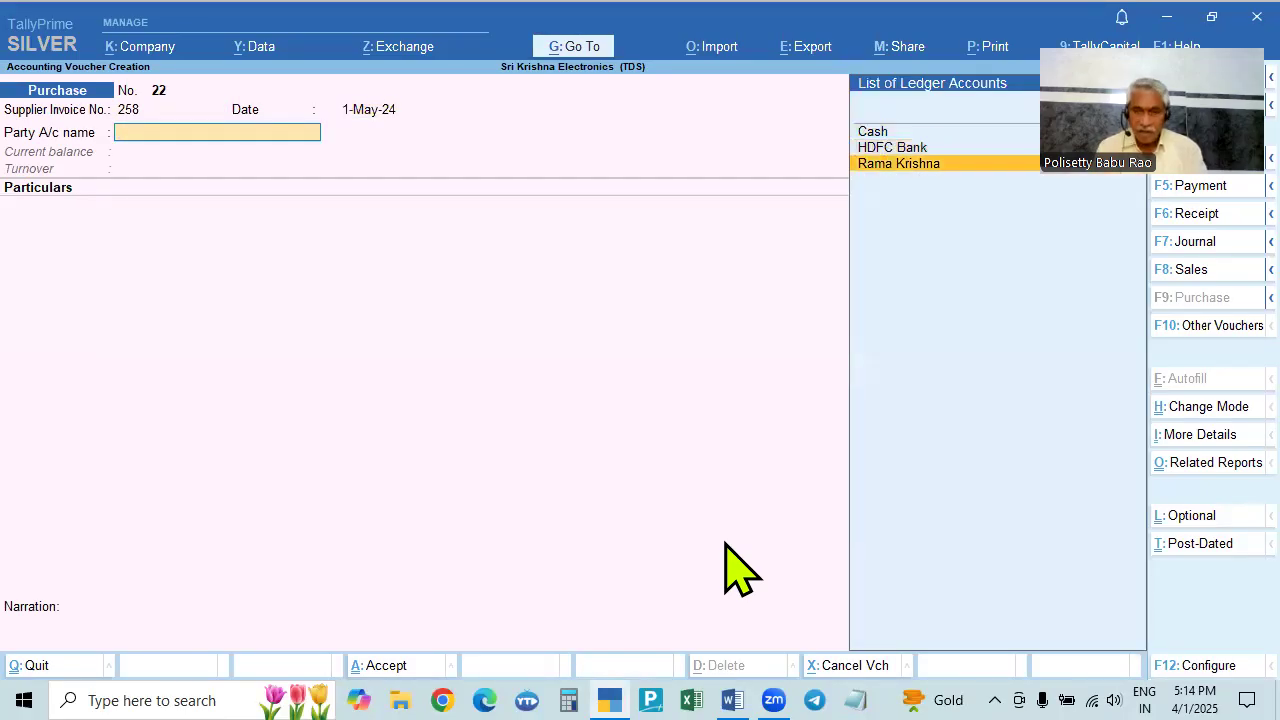
{"action": "key", "text": "Return"}
{"action": "key", "text": "ctrl+a"}
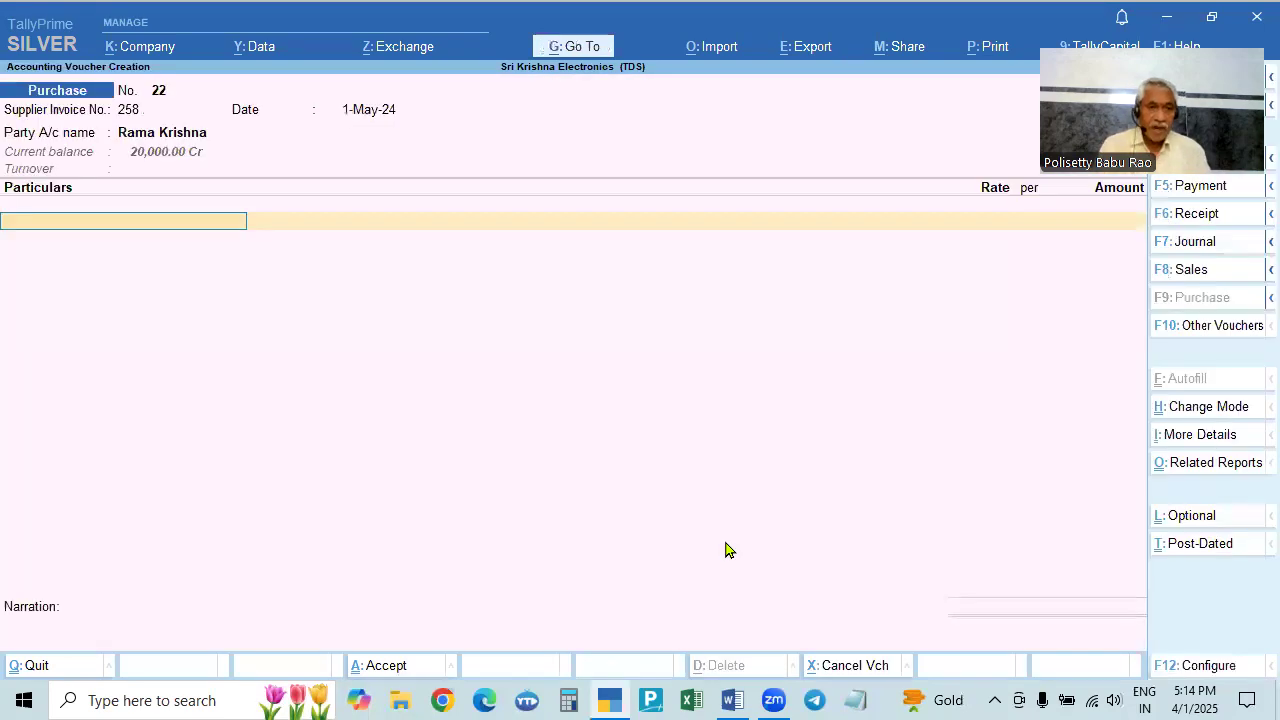
{"action": "key", "text": "alt+Tab"}
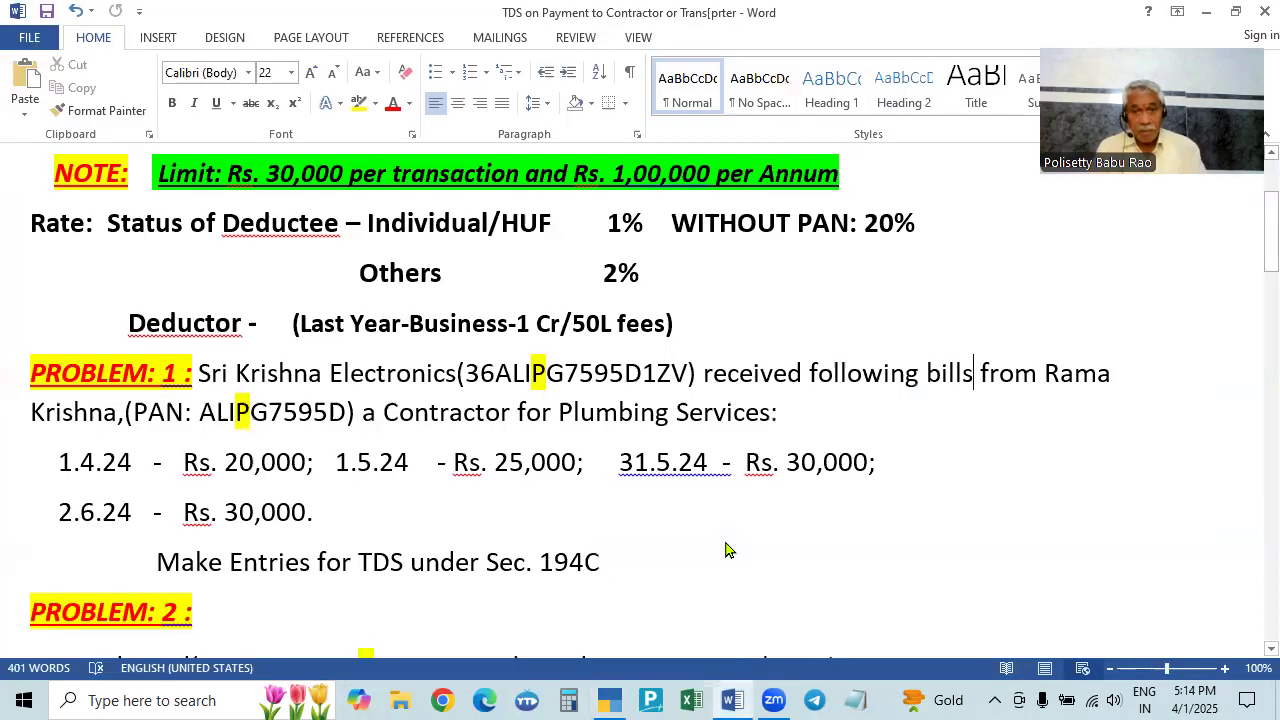
{"action": "key", "text": "alt+Tab"}
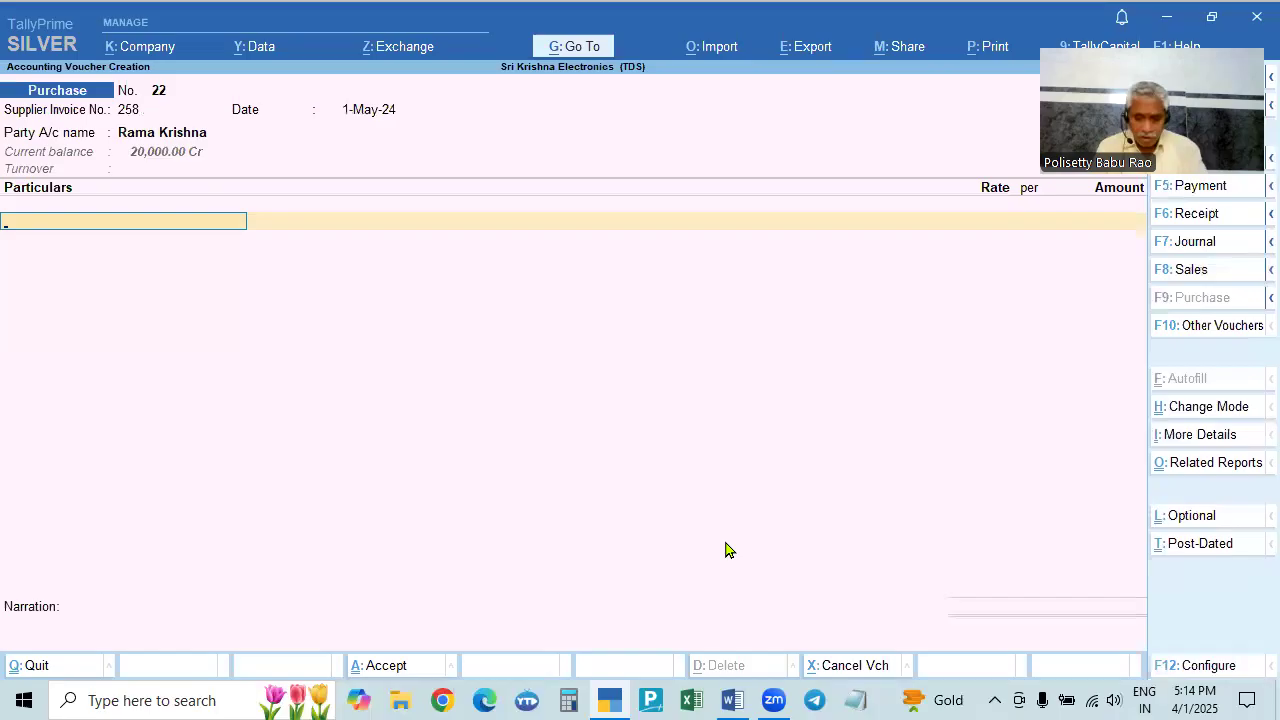
- Add Plumbing Service Charges 25,000 and a blank-amount TDS Payable line with bill-wise New Ref 258
{"action": "type", "text": "P"}
{"action": "key", "text": "Return"}
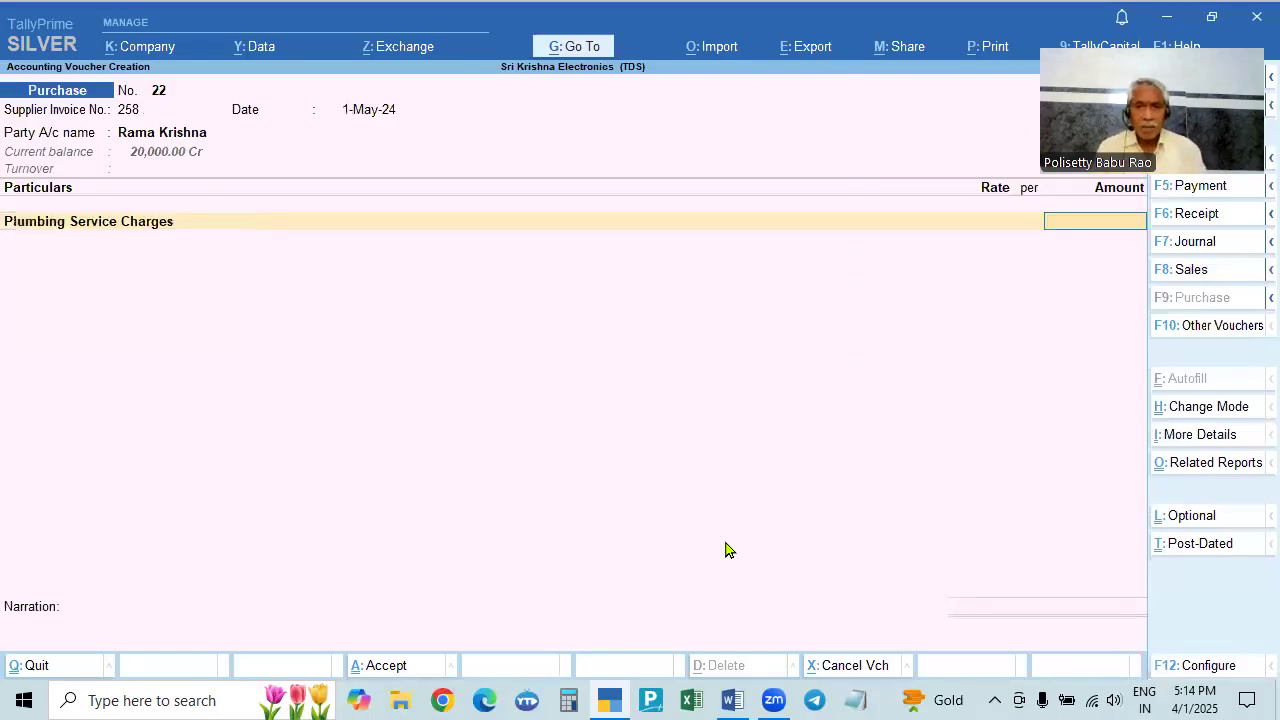
{"action": "key", "text": "alt+Tab"}
{"action": "key", "text": "alt+Tab"}
{"action": "type", "text": "25000"}
{"action": "key", "text": "Return"}
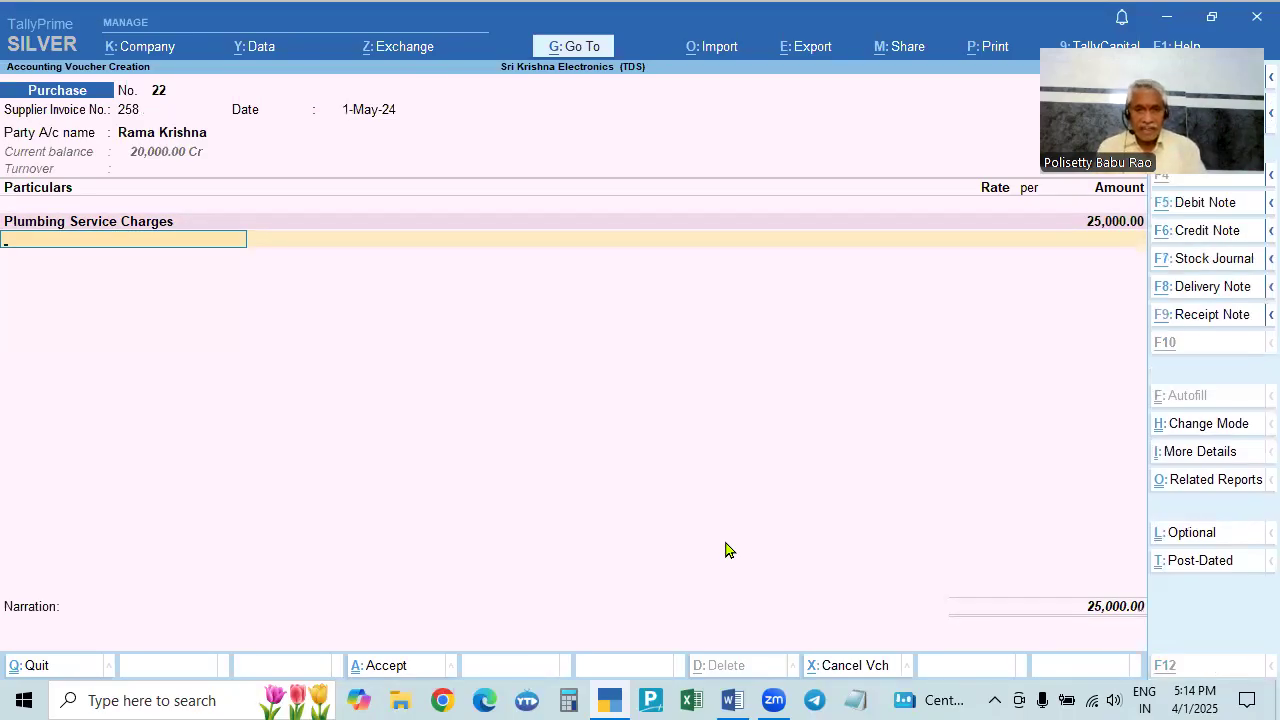
{"action": "key", "text": "alt+Tab"}
{"action": "key", "text": "alt+Tab"}
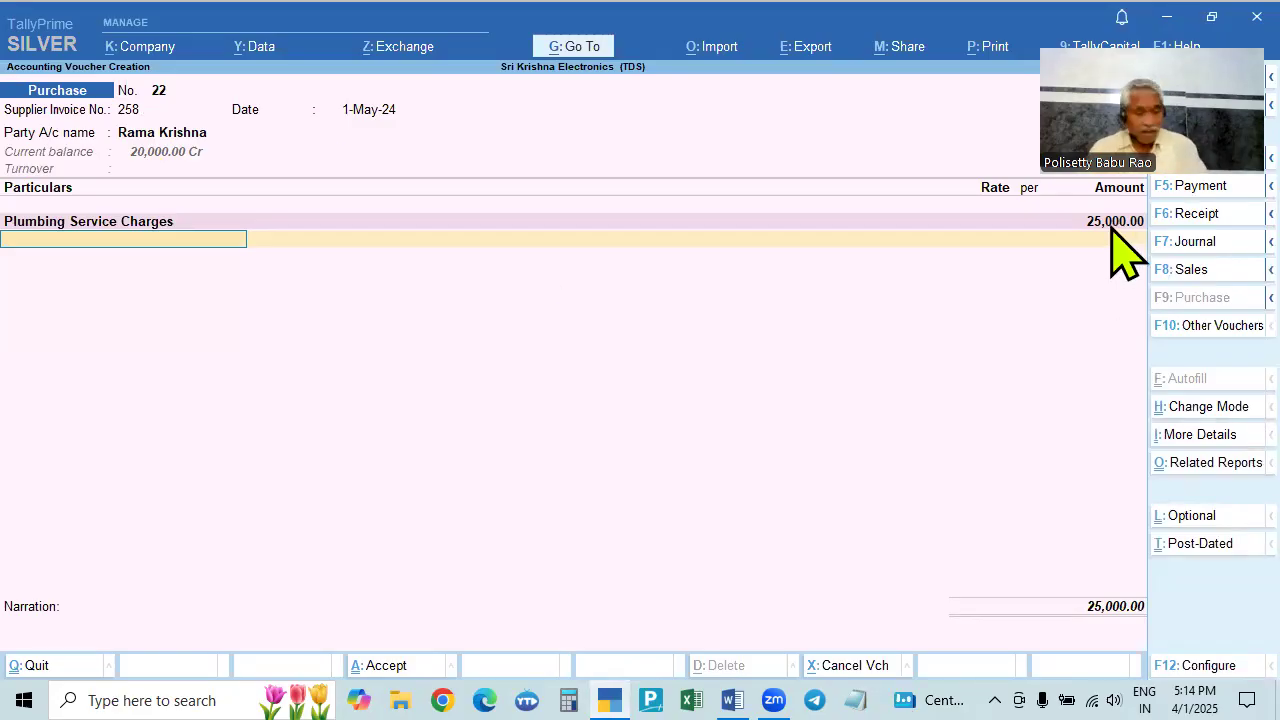
{"action": "type", "text": "Td"}
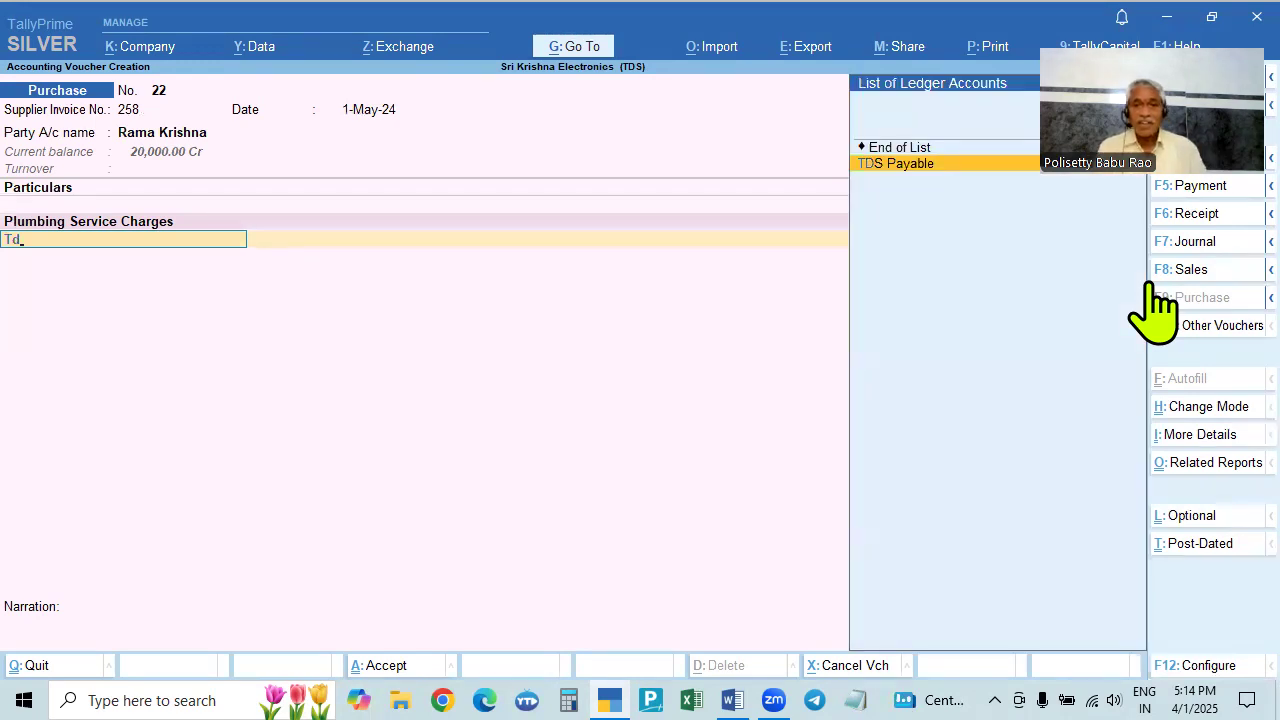
{"action": "key", "text": "Return"}
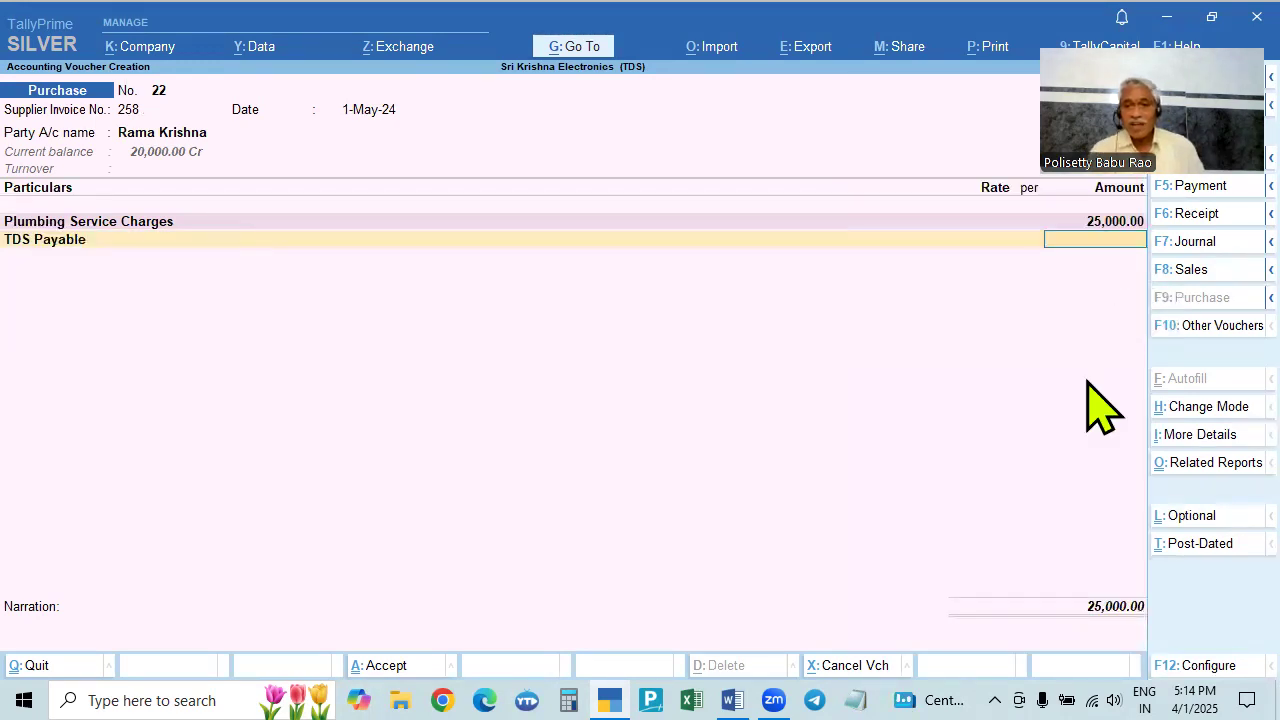
{"action": "key", "text": "Return"}
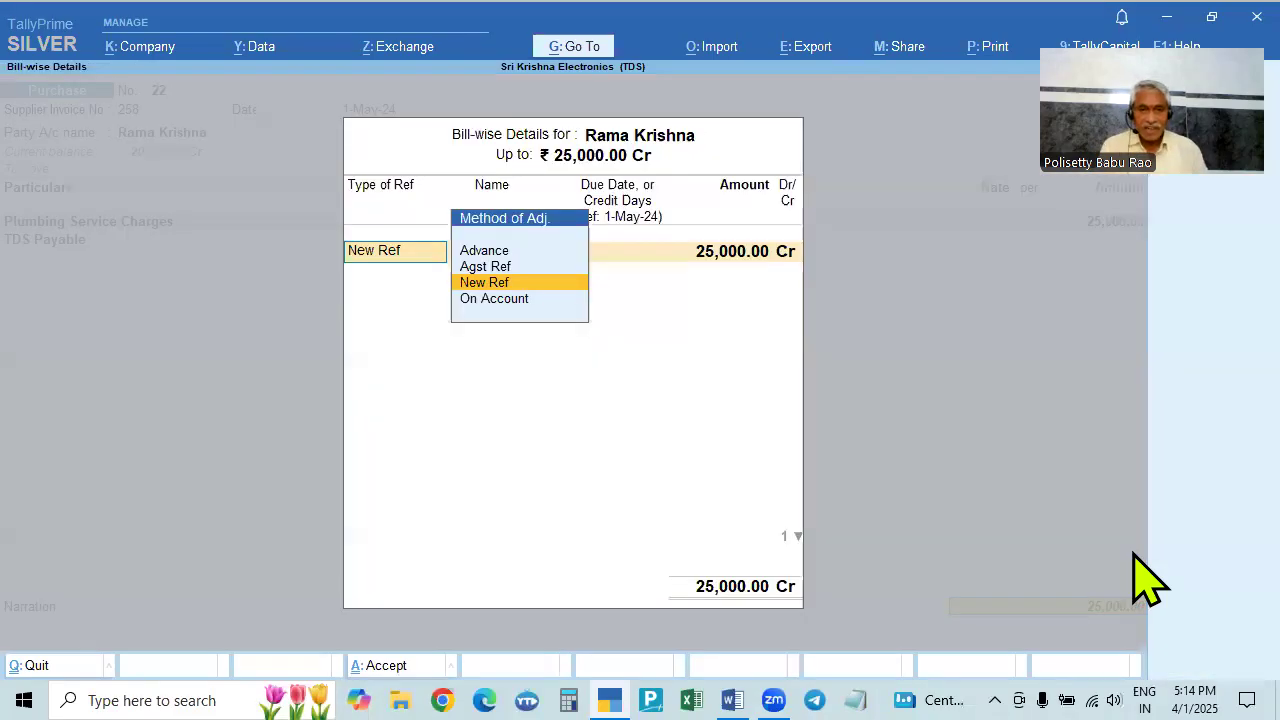
{"action": "key", "text": "Return"}
{"action": "key", "text": "Return"}
{"action": "key", "text": "Return"}
{"action": "key", "text": "Return"}
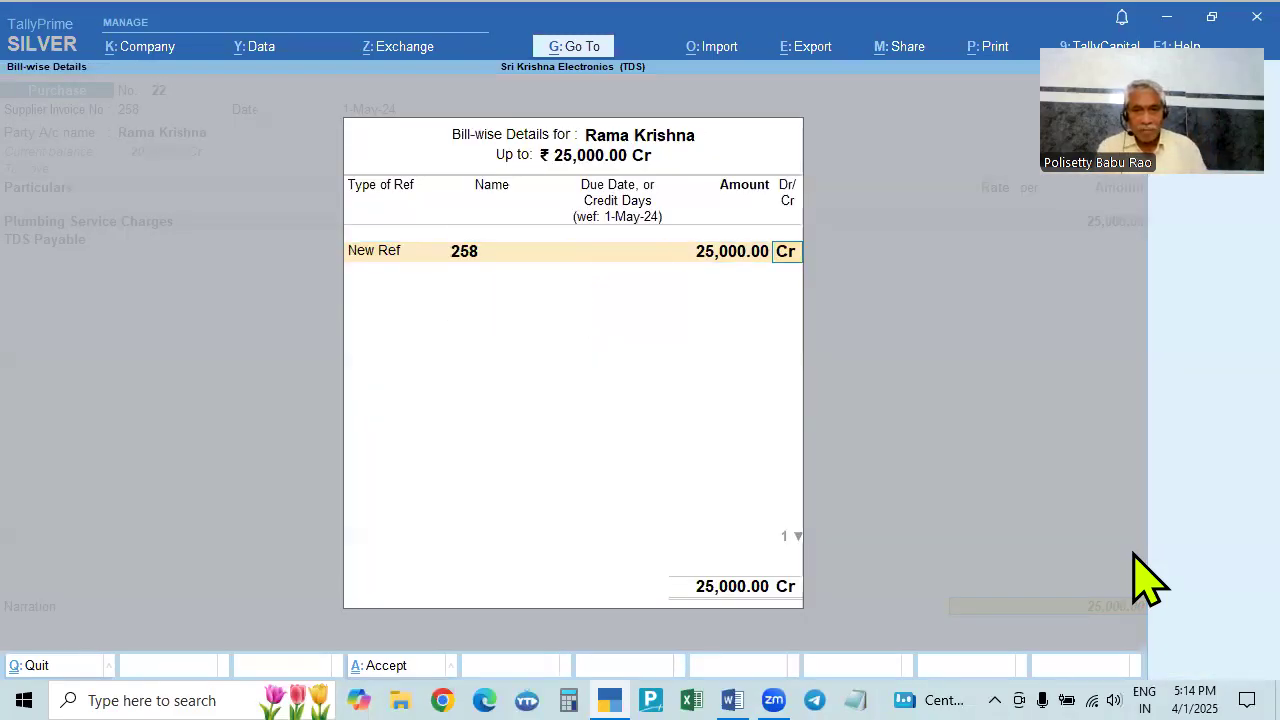
{"action": "key", "text": "Return"}
{"action": "key", "text": "Return"}
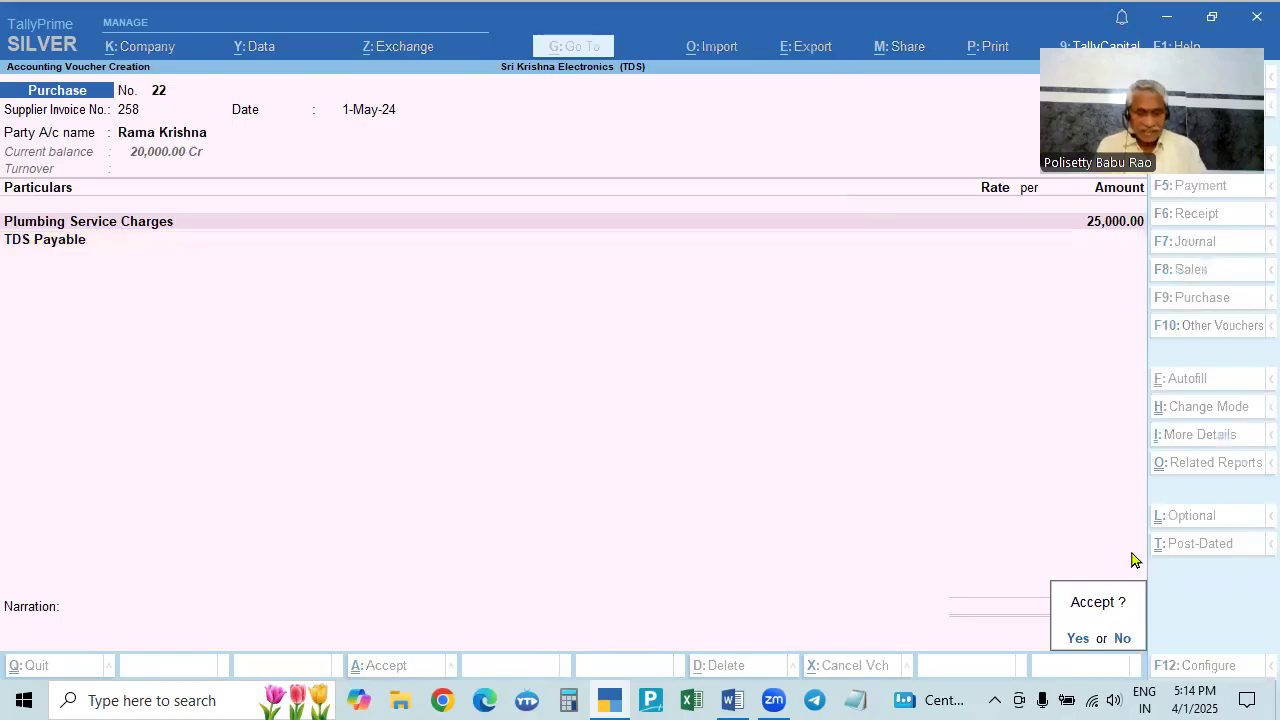
{"action": "key", "text": "alt+Tab"}
{"action": "key", "text": "alt+Tab"}
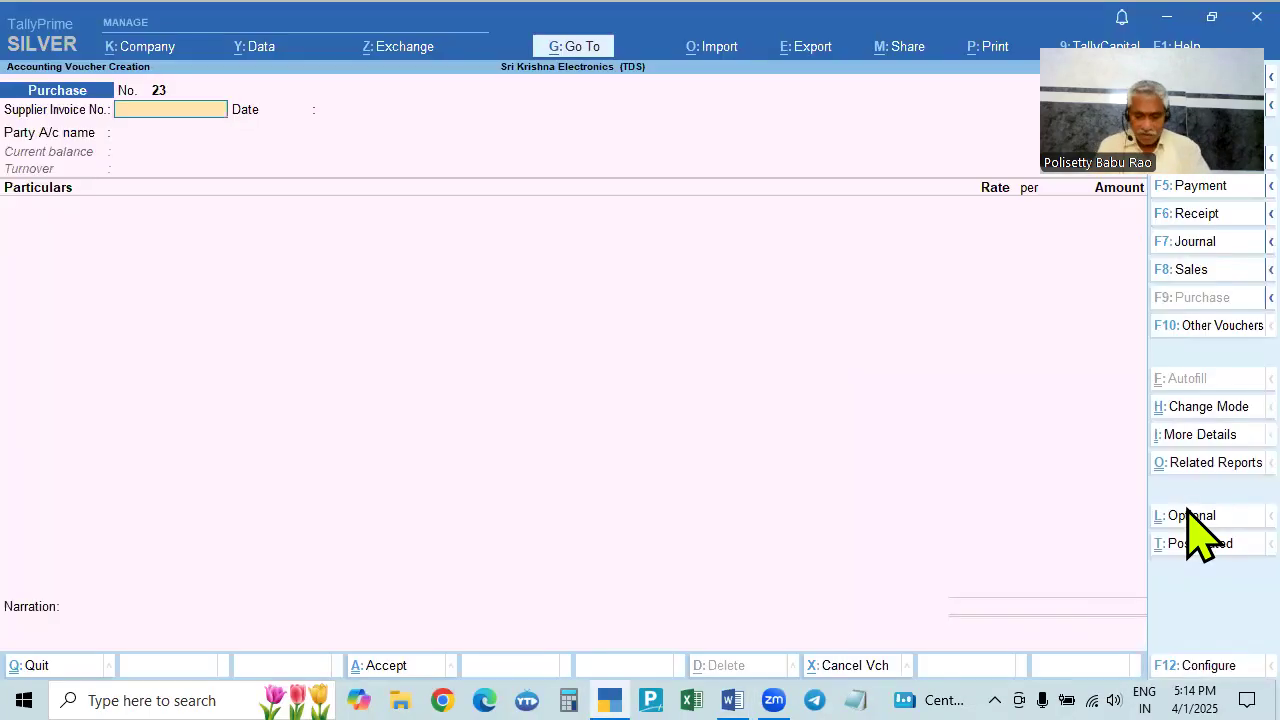
{"action": "key", "text": "F2"}
{"action": "type", "text": "31.5"}
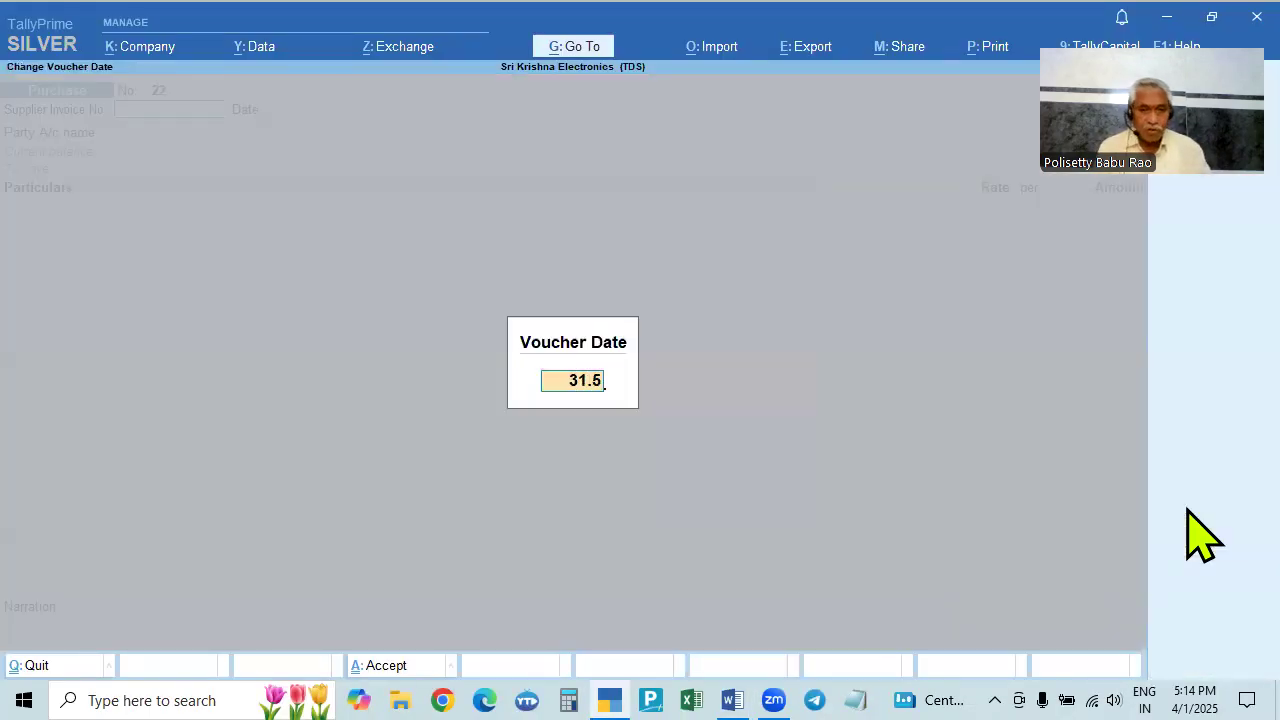
{"action": "key", "text": "Return"}
{"action": "type", "text": "852"}
{"action": "key", "text": "Return"}
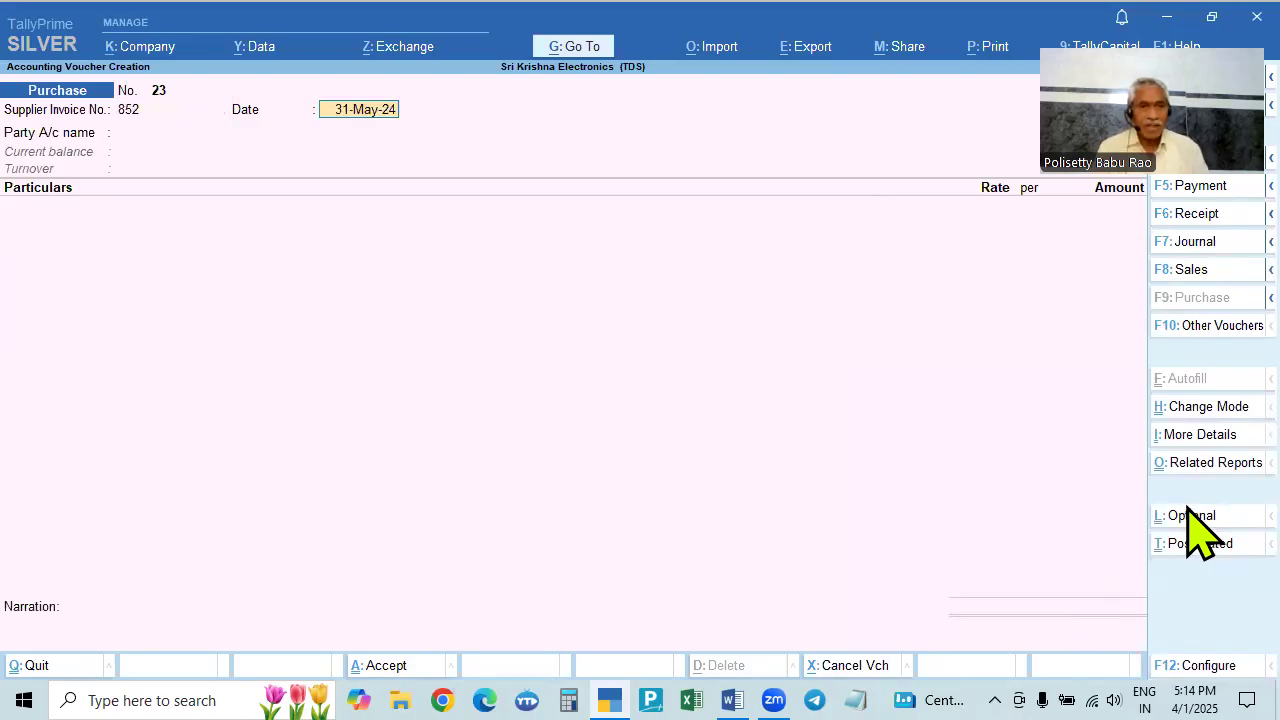
{"action": "key", "text": "Return"}
{"action": "key", "text": "Down"}
{"action": "key", "text": "Down"}
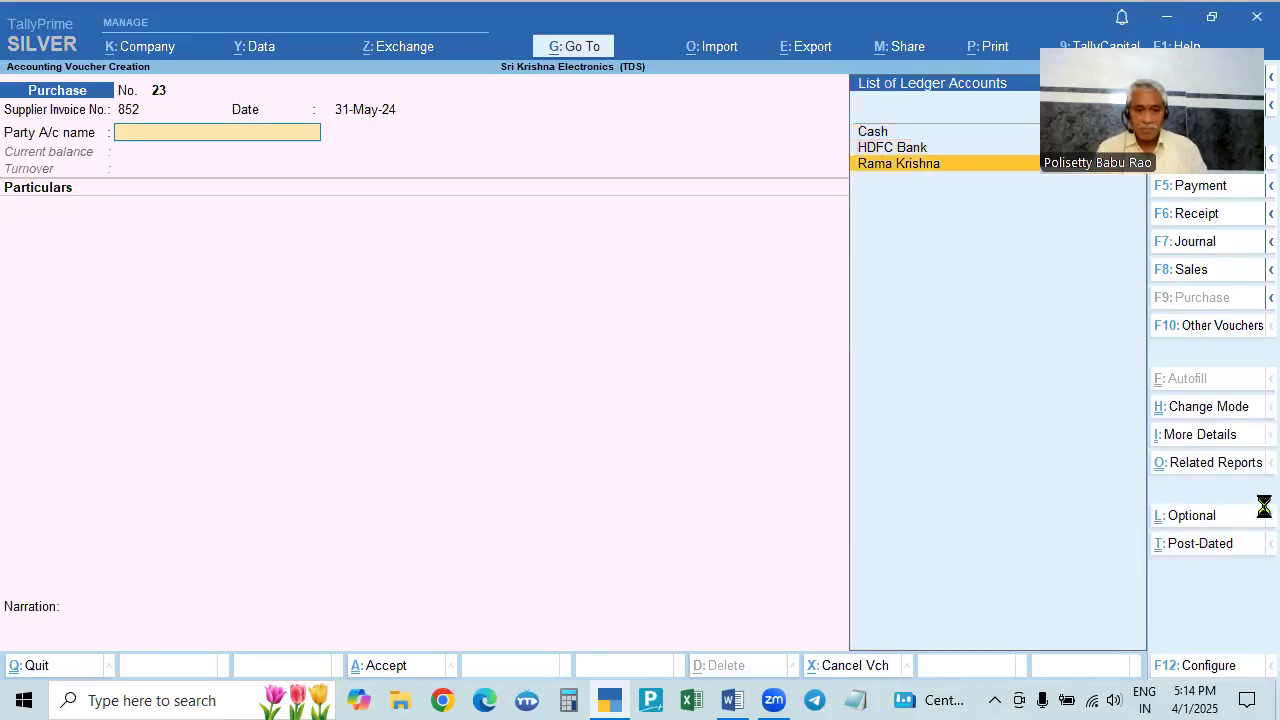
{"action": "key", "text": "Return"}
- Add Plumbing Service Charges 30,000 and a blank TDS Payable line, with new reference 852
{"action": "key", "text": "Return"}
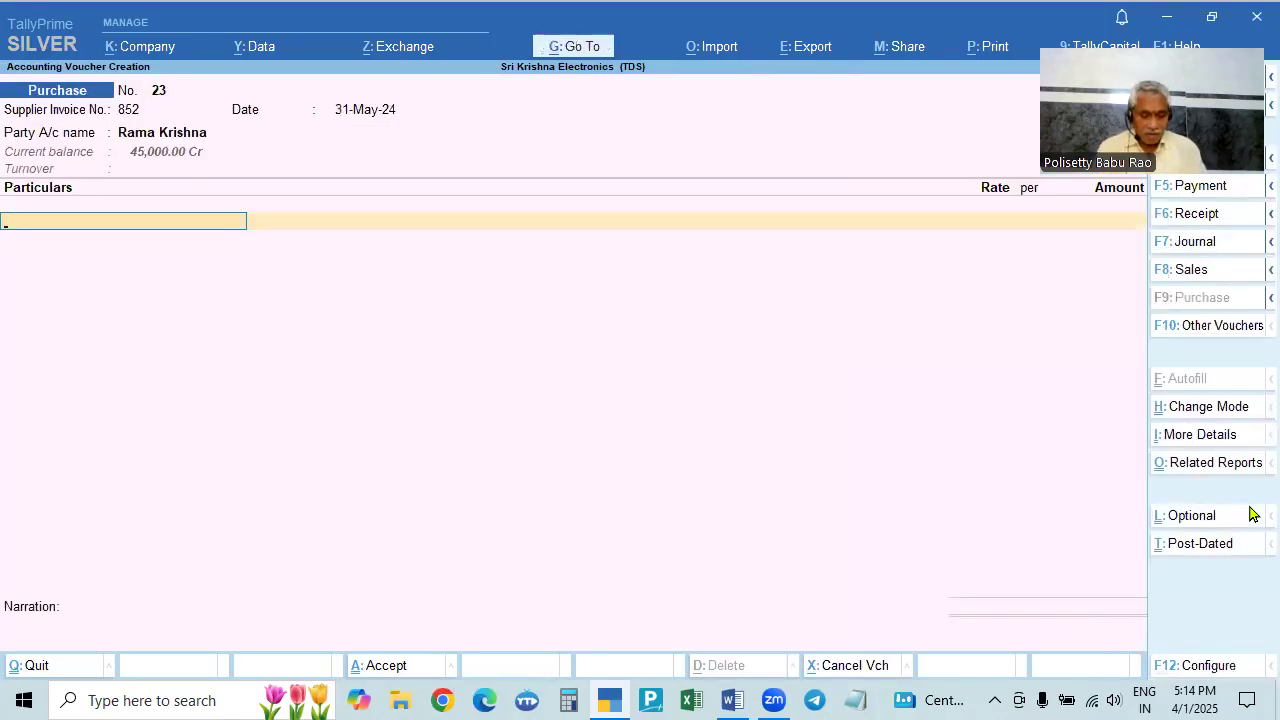
{"action": "type", "text": "P"}
{"action": "key", "text": "Return"}
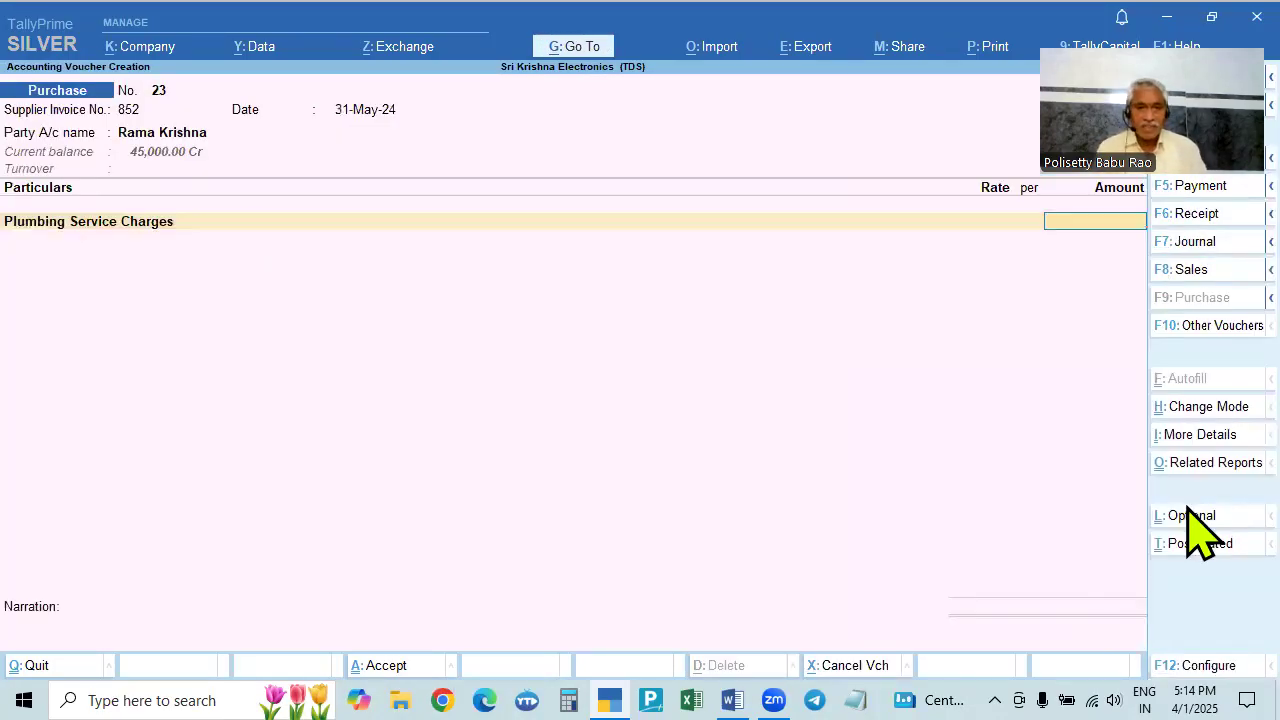
{"action": "key", "text": "alt+Tab"}
{"action": "key", "text": "alt+Tab"}
{"action": "type", "text": "30000"}
{"action": "key", "text": "Return"}
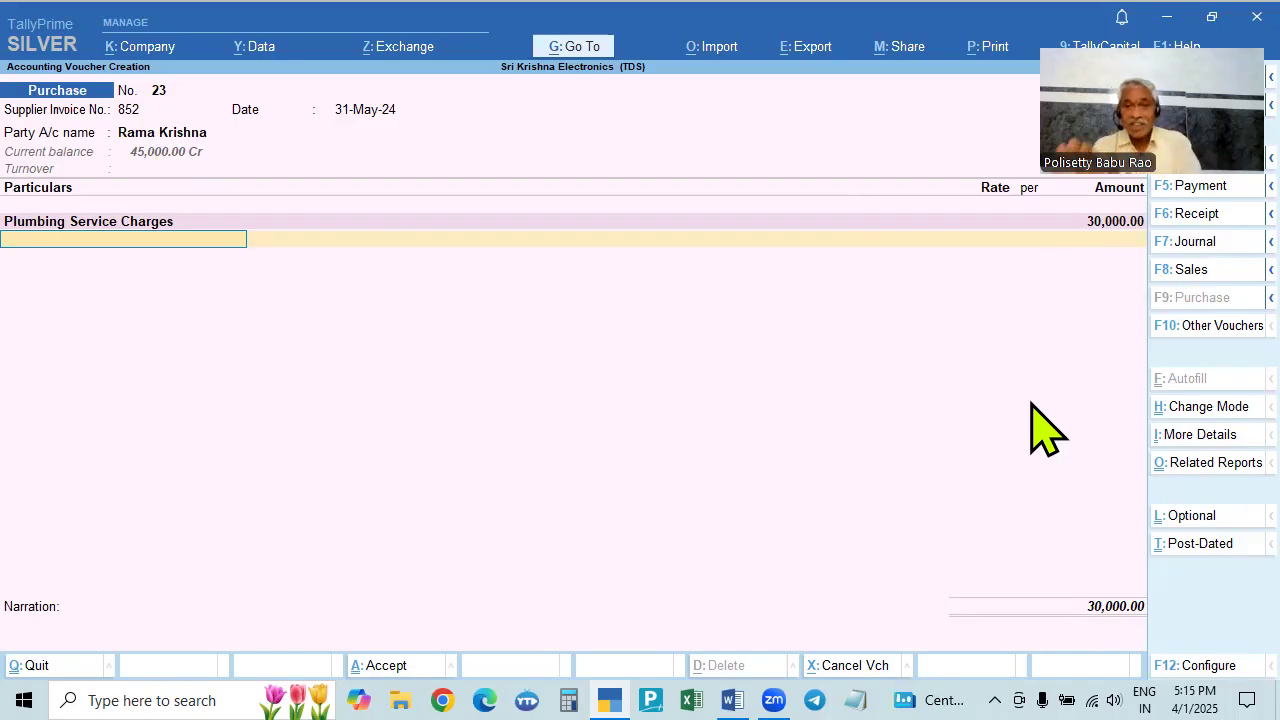
{"action": "type", "text": "Td"}
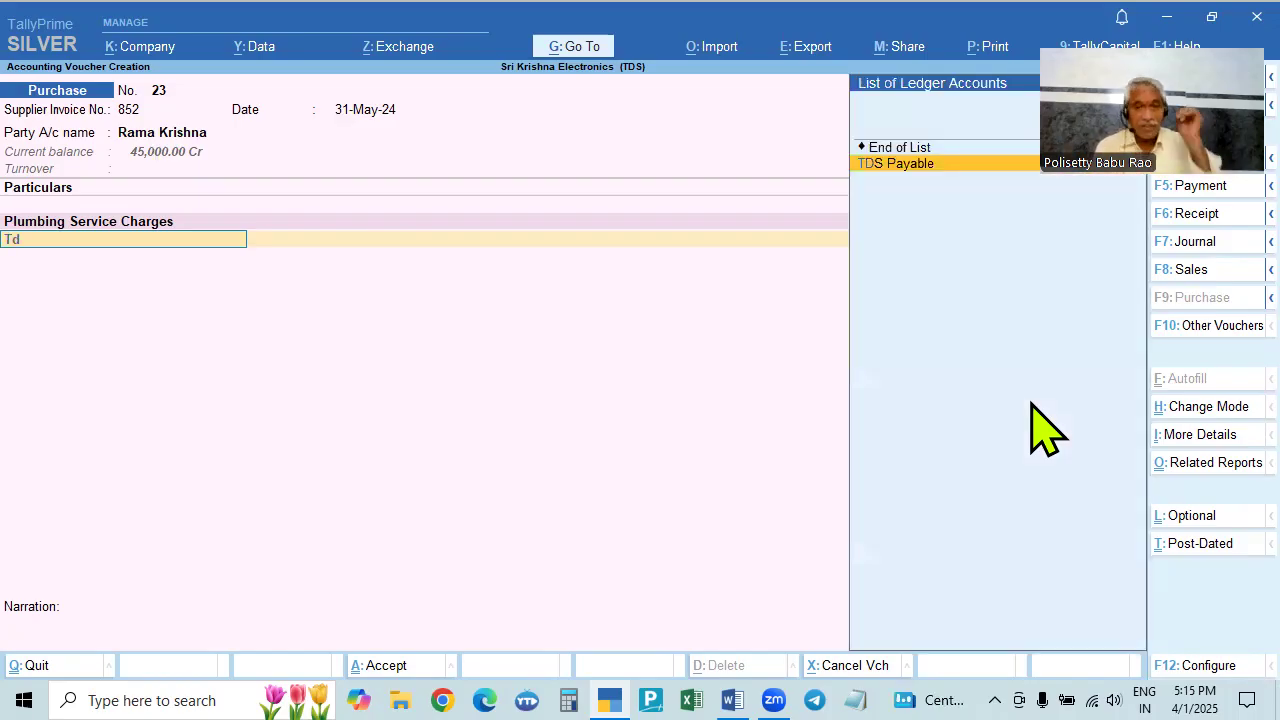
{"action": "key", "text": "Return"}
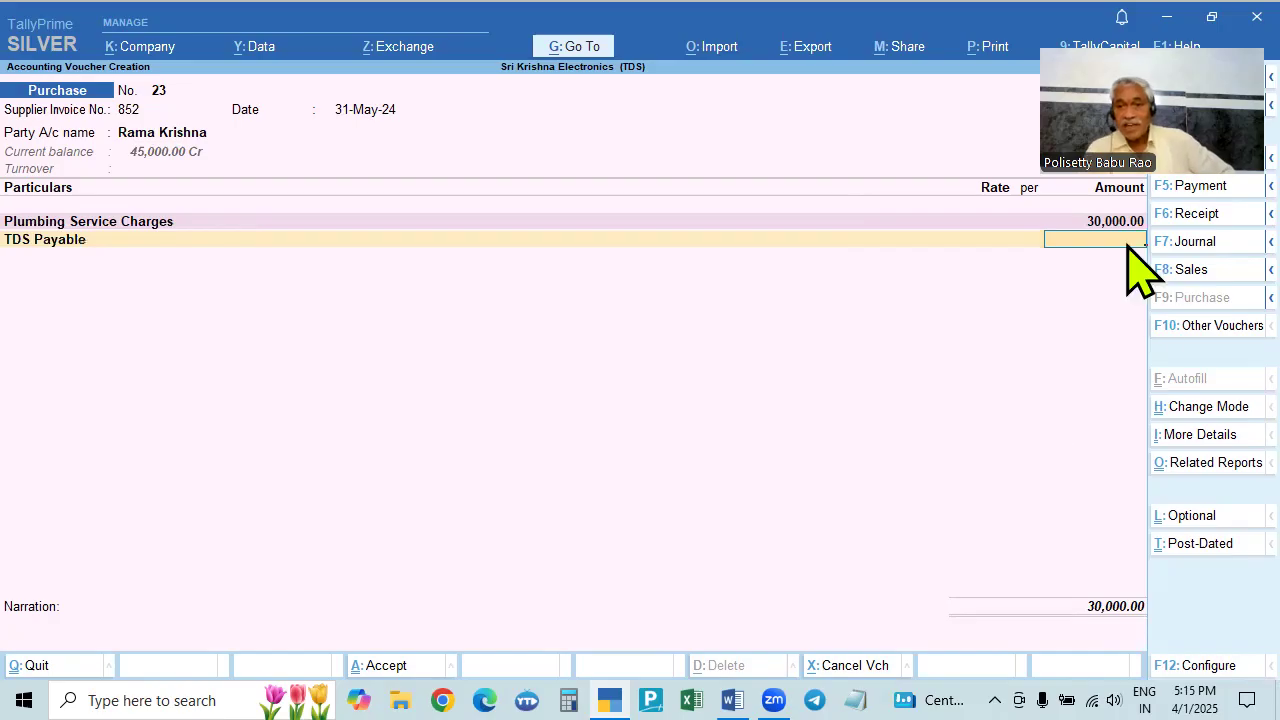
{"action": "key", "text": "Return"}
{"action": "key", "text": "Return"}
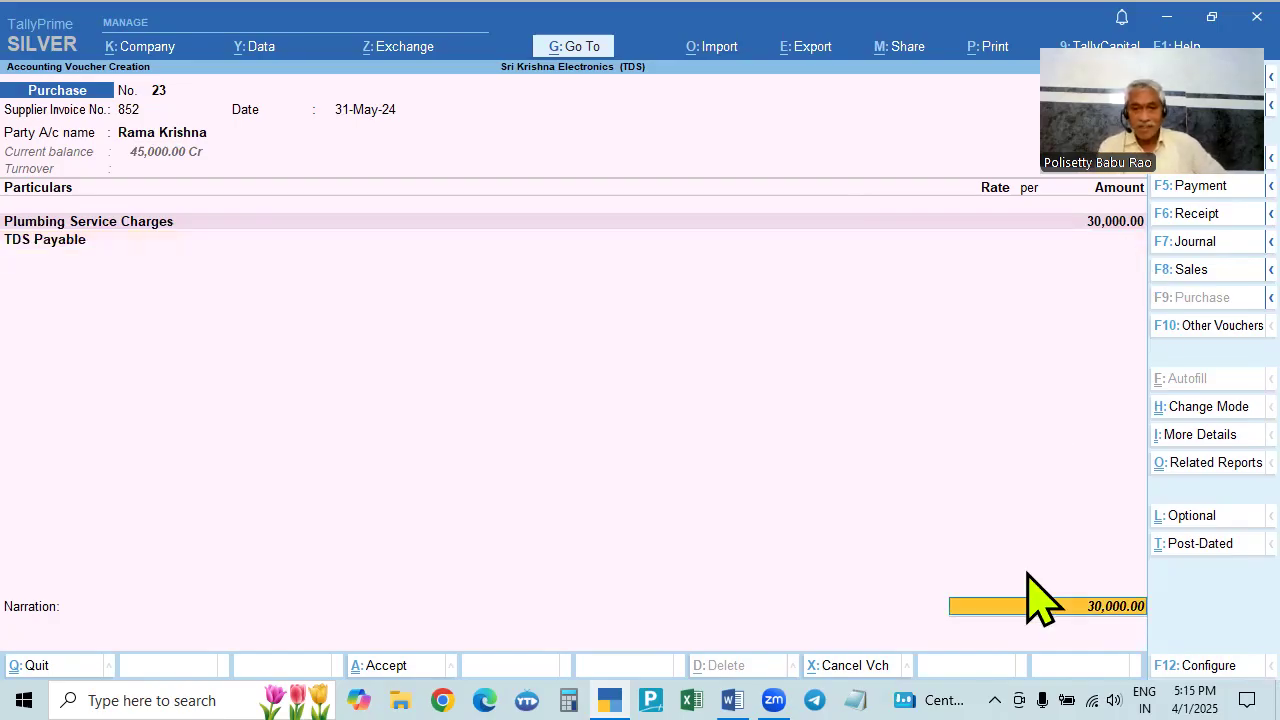
{"action": "key", "text": "Return"}
{"action": "key", "text": "Return"}
{"action": "key", "text": "Return"}
{"action": "key", "text": "Return"}
{"action": "key", "text": "Return"}
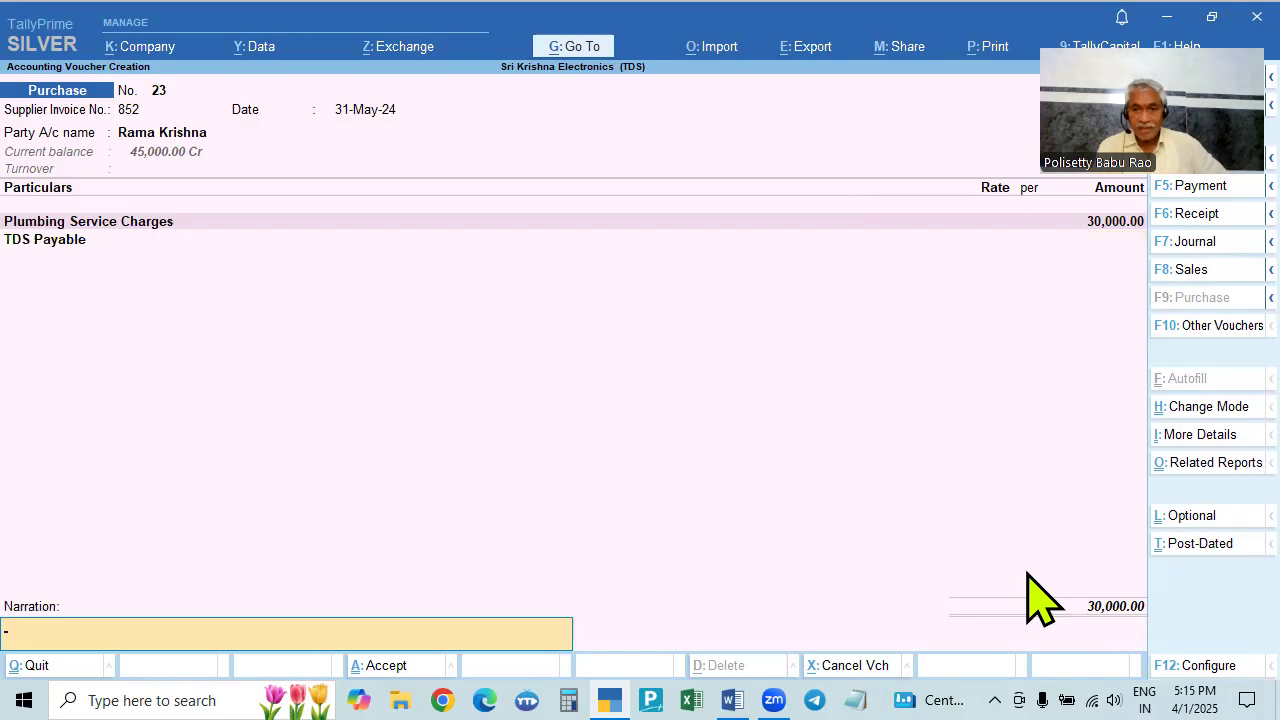
{"action": "key", "text": "Return"}
{"action": "key", "text": "Return"}
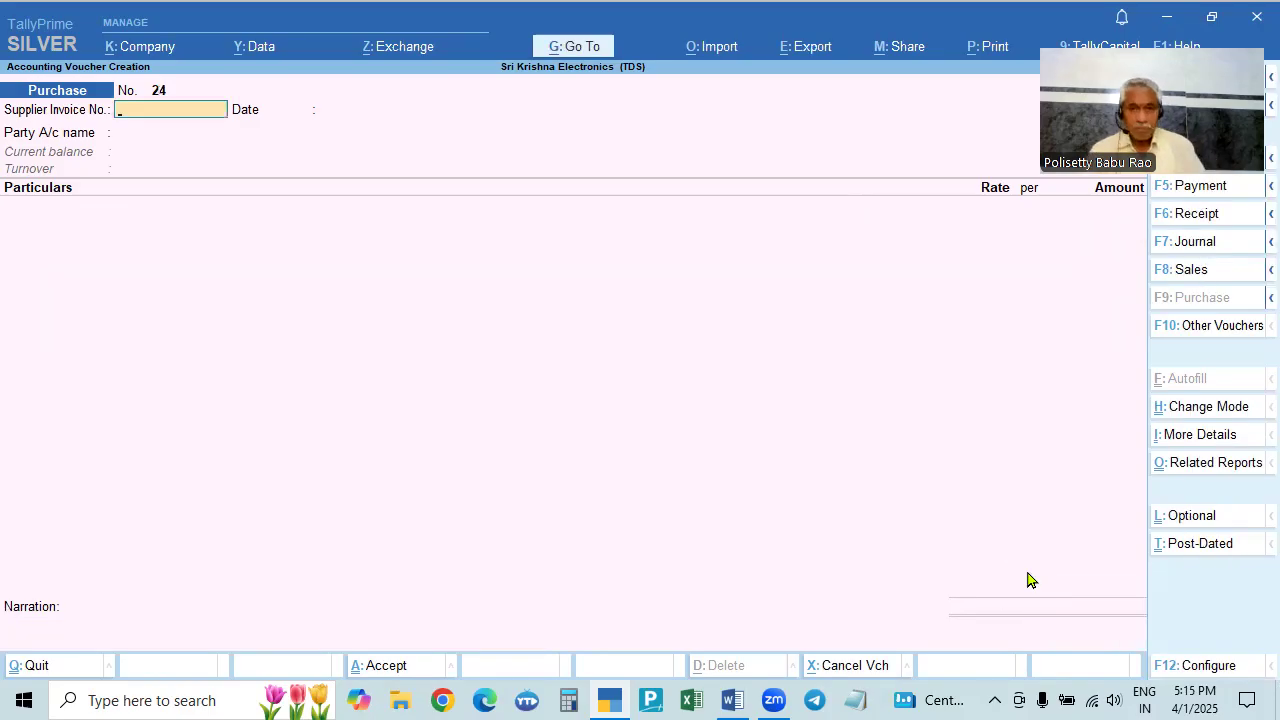
{"action": "key", "text": "alt+Tab"}
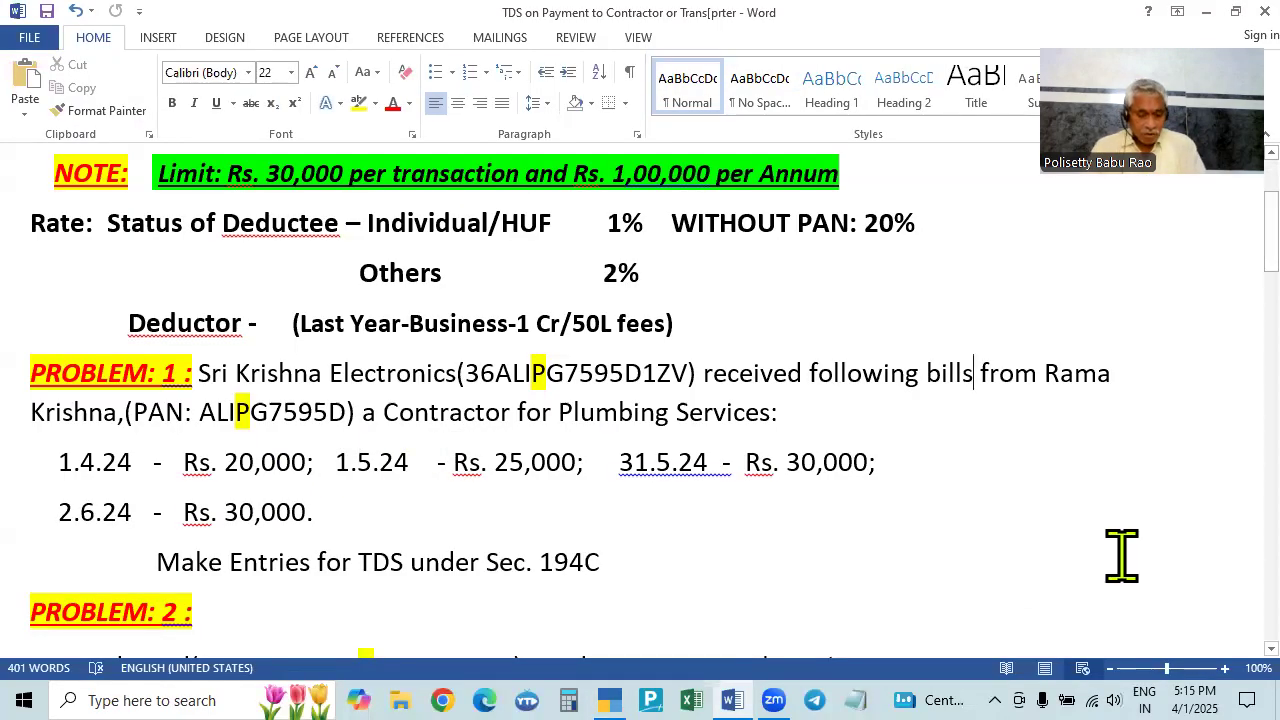
{"action": "key", "text": "alt+Tab"}
{"action": "key", "text": "F2"}
{"action": "type", "text": "2.6"}
{"action": "key", "text": "Return"}
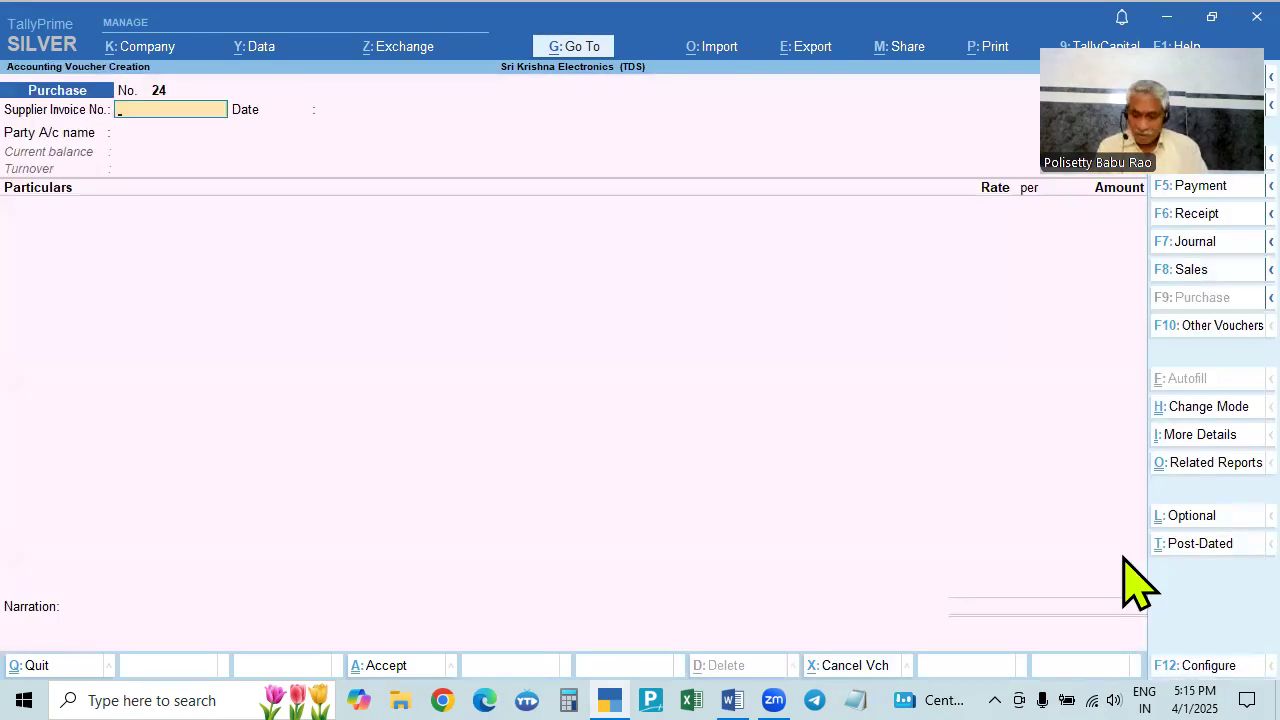
{"action": "type", "text": "952"}
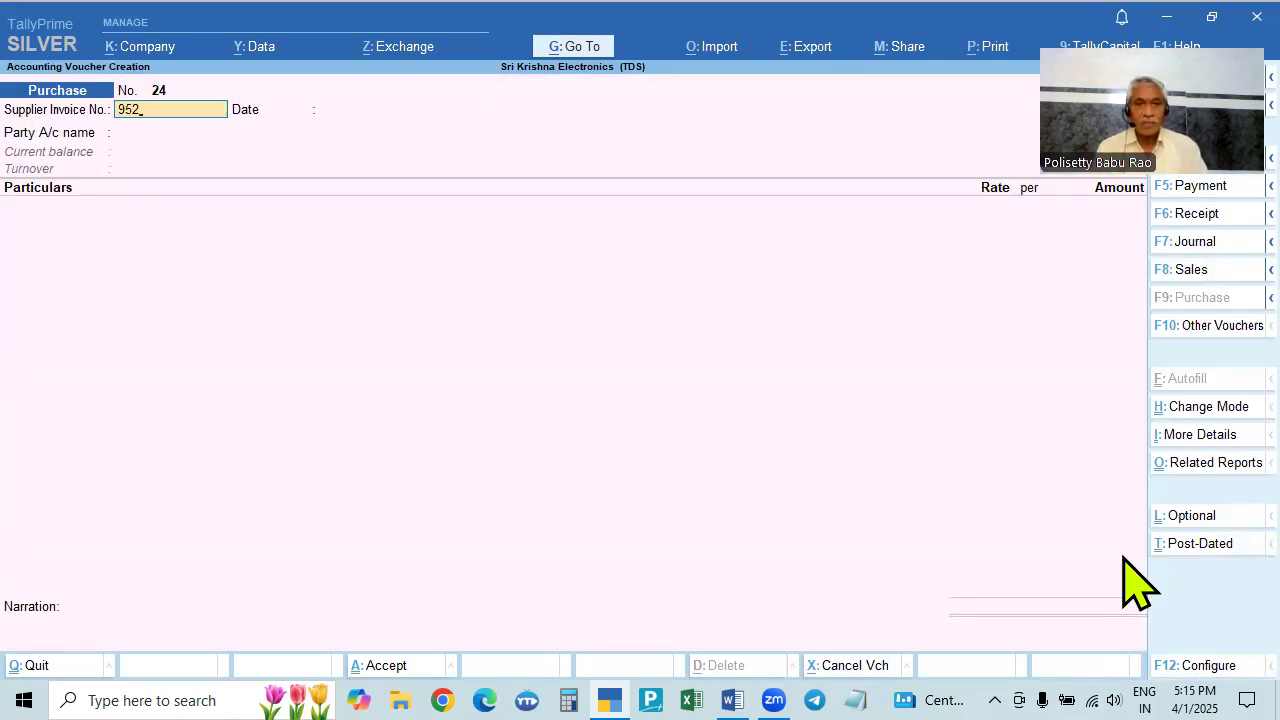
{"action": "key", "text": "Return"}
{"action": "key", "text": "Return"}
{"action": "key", "text": "Down"}
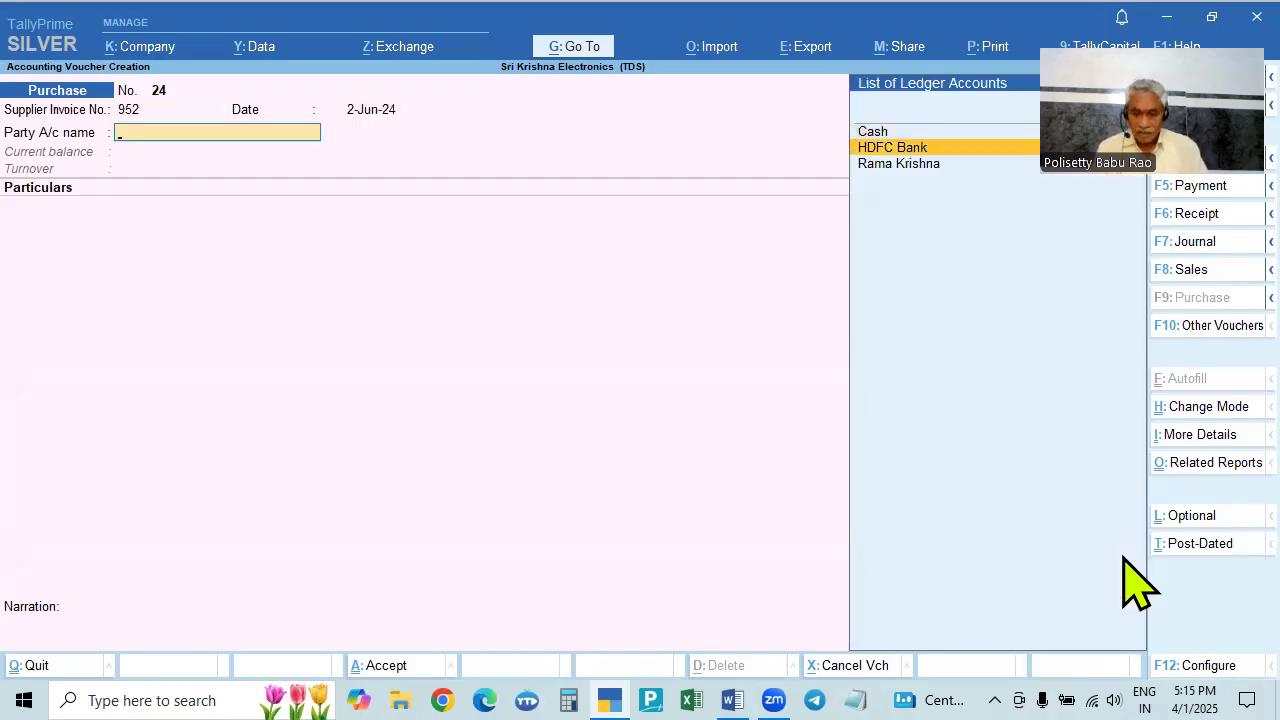
{"action": "key", "text": "Down"}
{"action": "key", "text": "Return"}
- Choose Plumbing Service Charges and enter 30000 as its amount
{"action": "key", "text": "Return"}
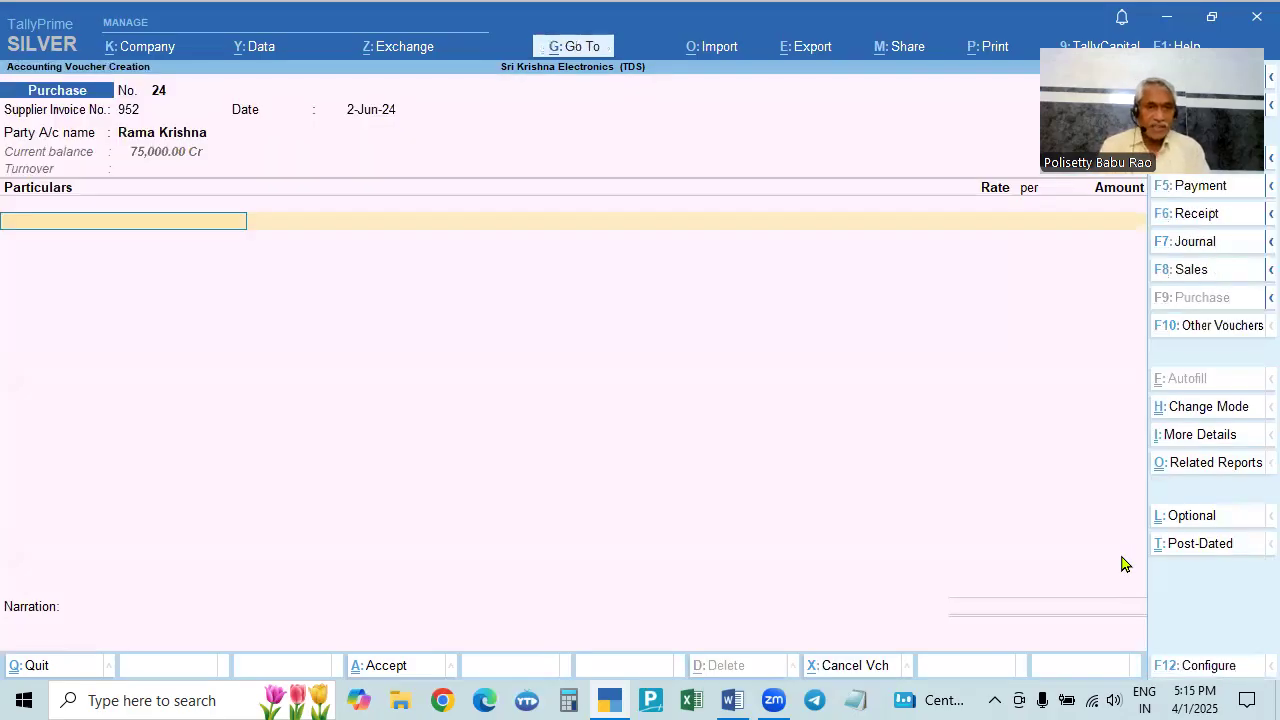
{"action": "type", "text": "p"}
{"action": "key", "text": "Return"}
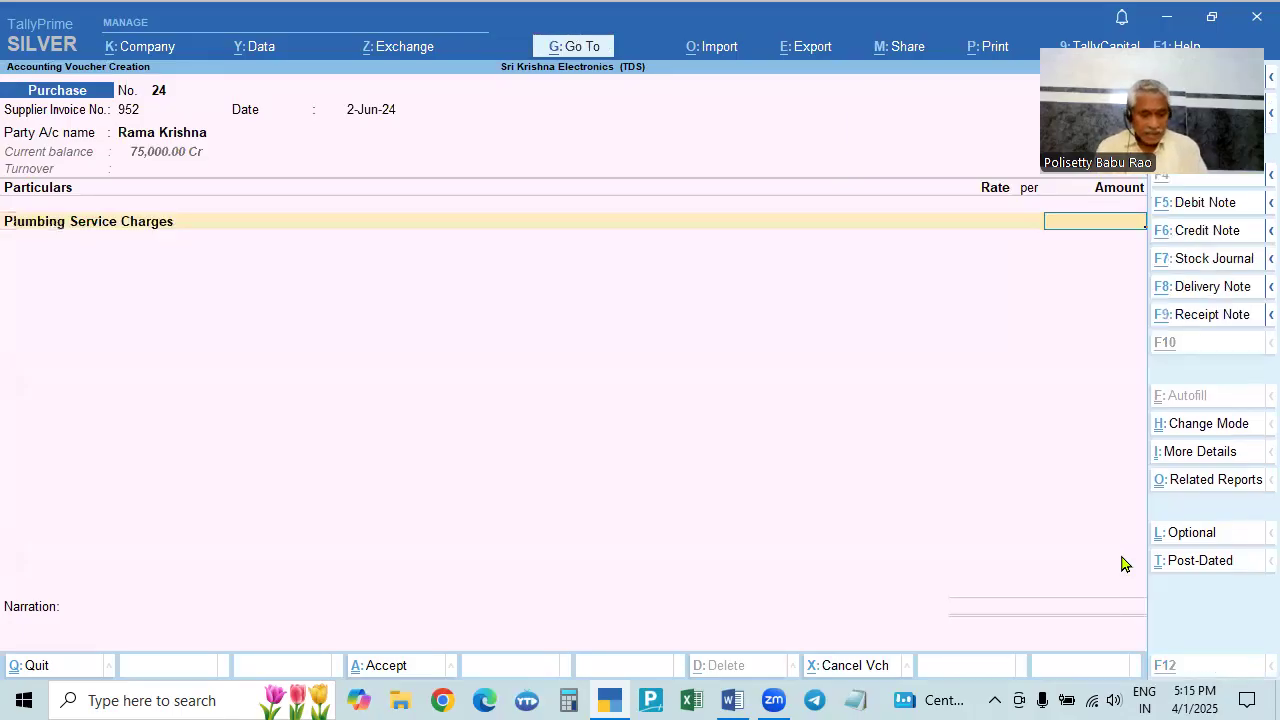
{"action": "key", "text": "alt+Tab"}
{"action": "key", "text": "alt+Tab"}
{"action": "type", "text": "30000"}
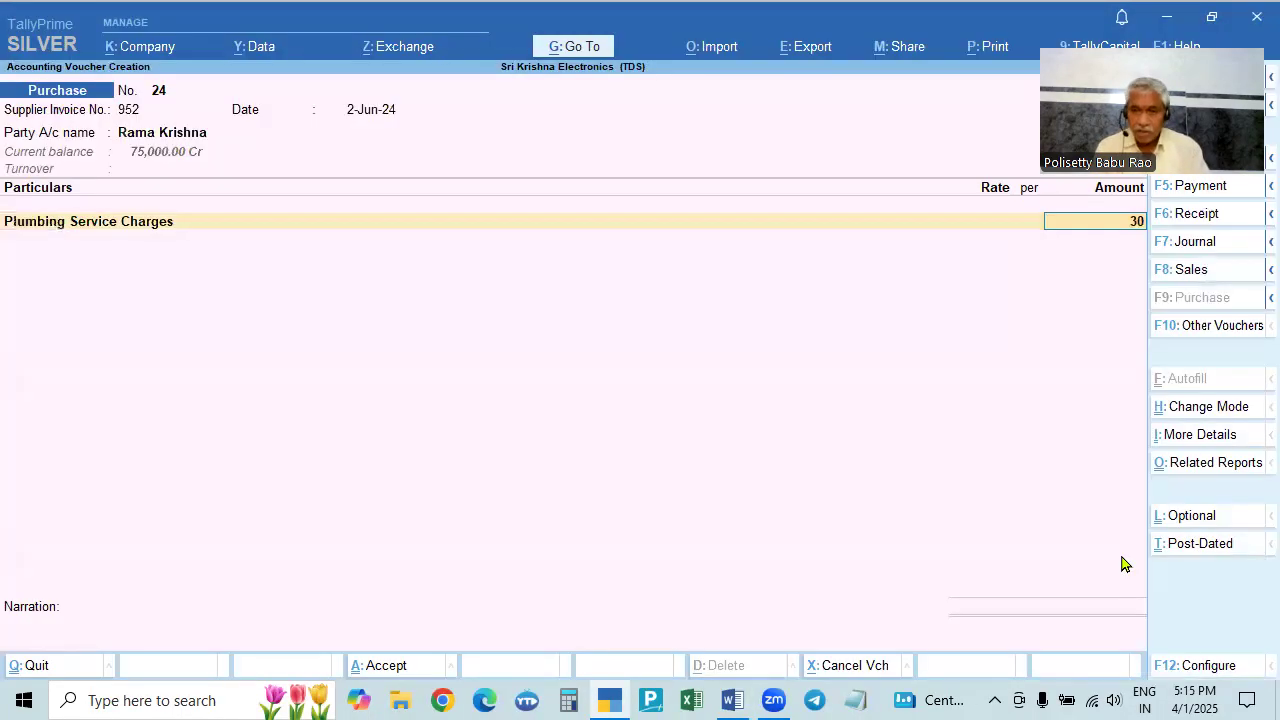
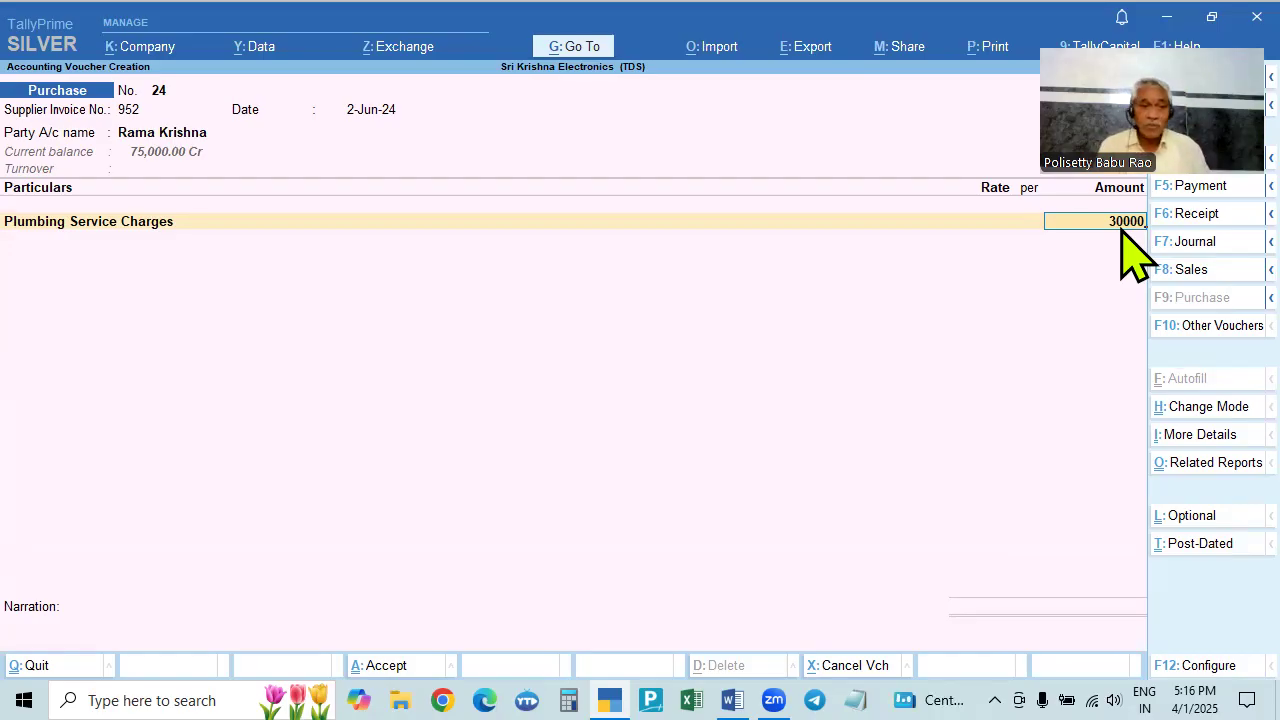
- Add TDS Payable at 1% of 30,000 as (-)300.00, bringing voucher 24 to 29,700.00
{"action": "key", "text": "Return"}
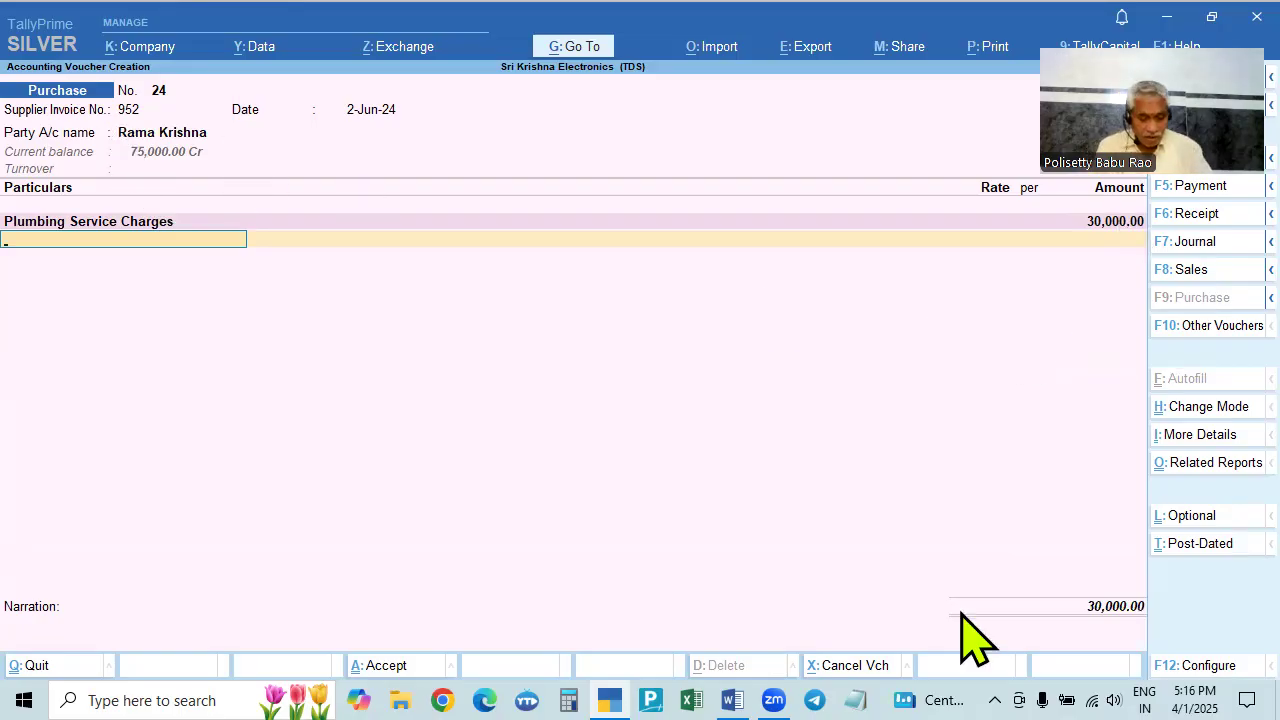
{"action": "type", "text": "Td"}
{"action": "key", "text": "Return"}
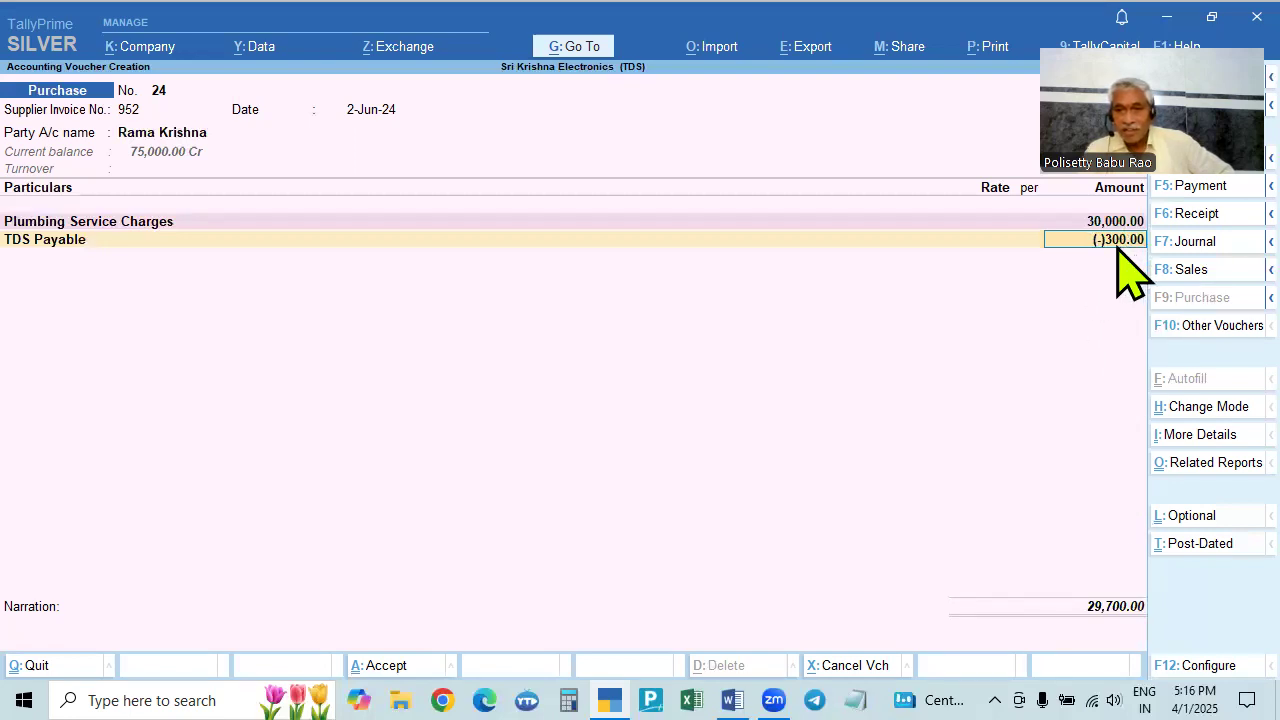
{"action": "left_click", "coordinate": [569, 700]}
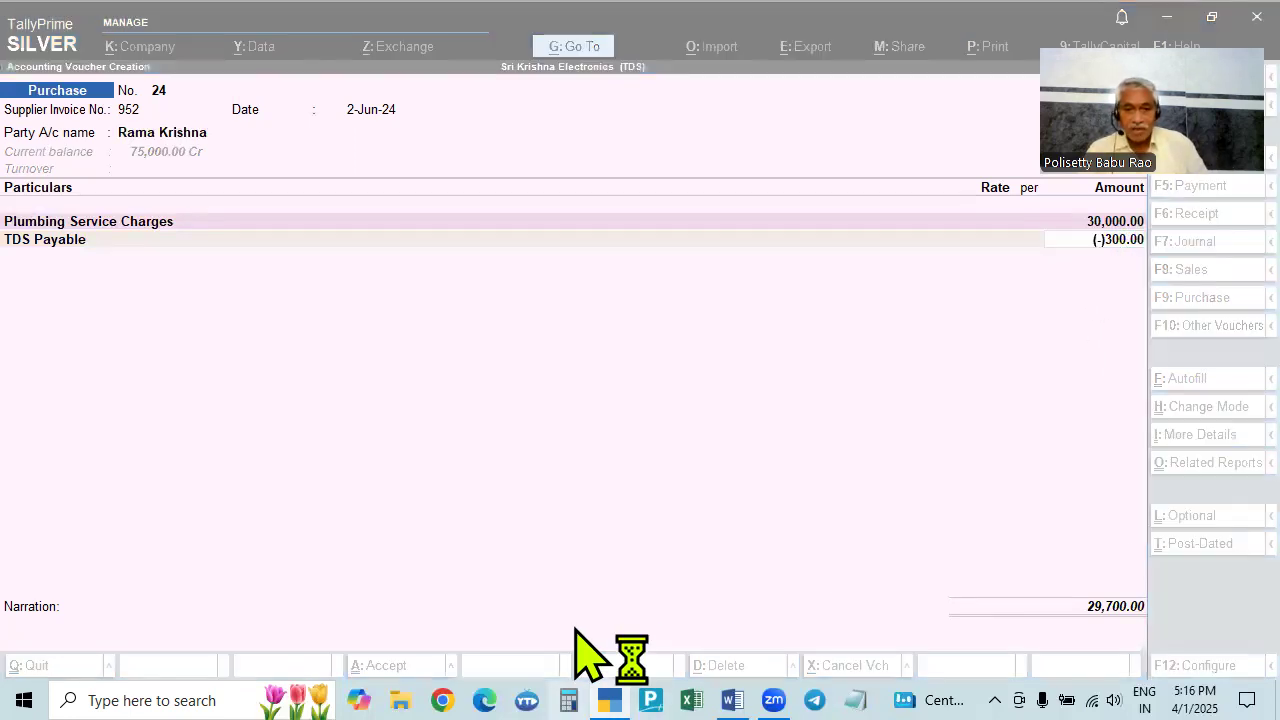
{"action": "type", "text": "3"}
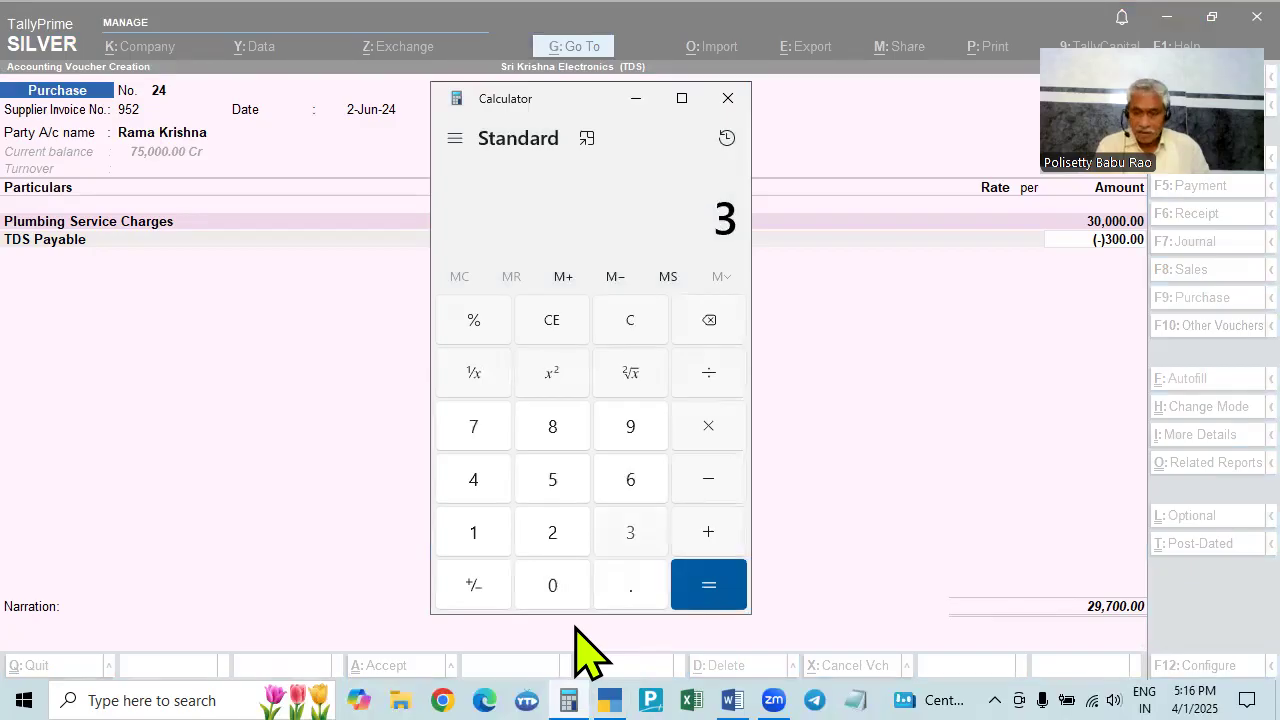
{"action": "type", "text": "0000*1"}
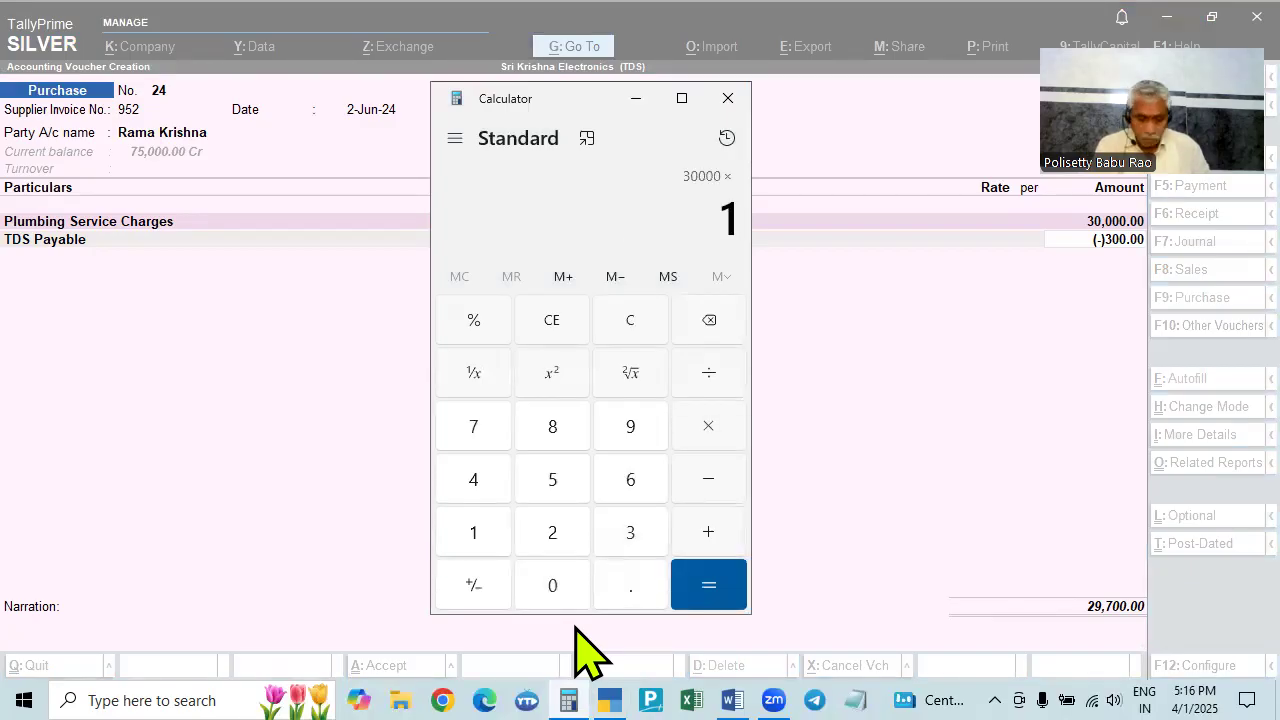
{"action": "type", "text": "%"}
{"action": "key", "text": "Return"}
{"action": "key", "text": "Escape"}
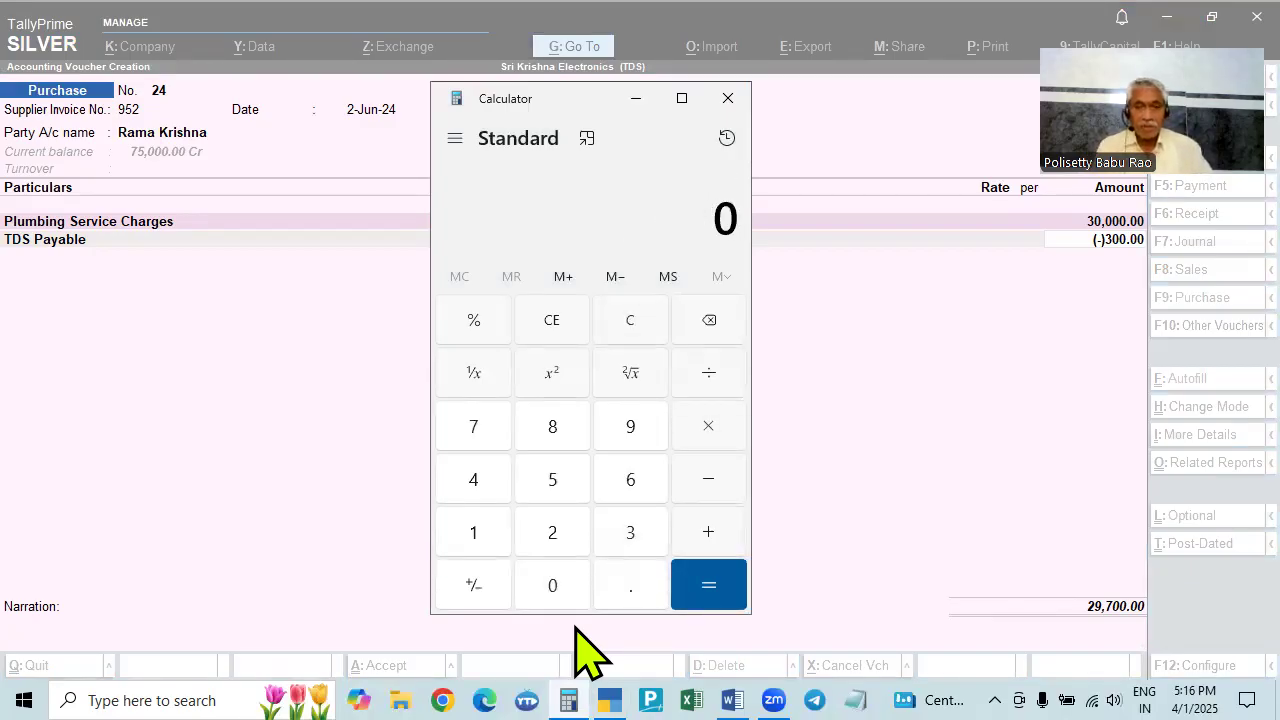
{"action": "left_click", "coordinate": [726, 99]}
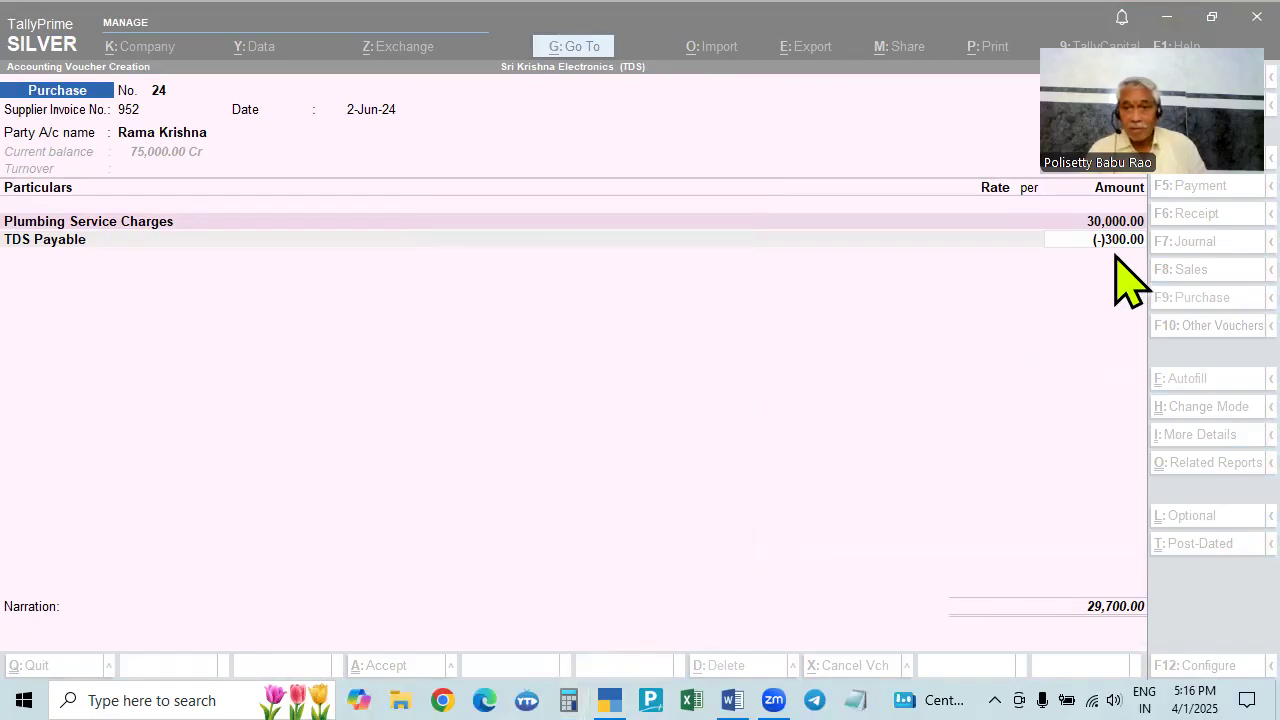
{"action": "key", "text": "Return"}
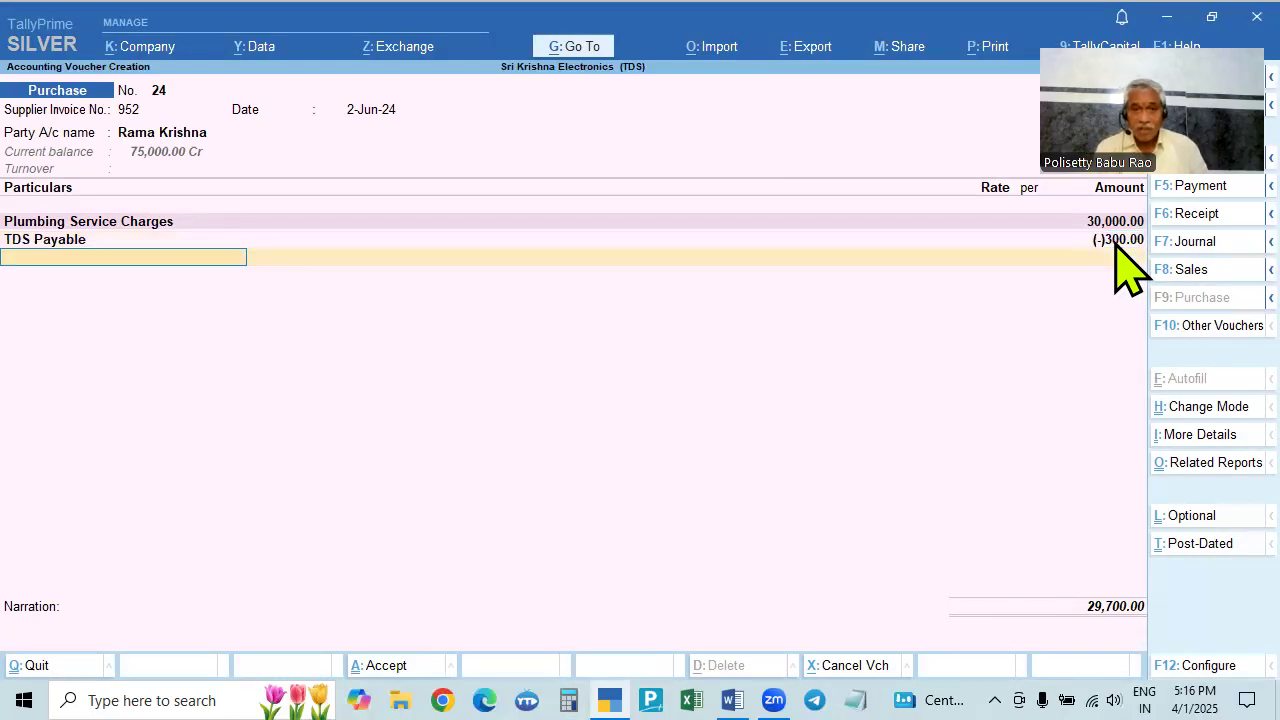
{"action": "key", "text": "Return"}
- Record bill 952 at 30,000 Cr and new reference 952-Tds at 300 Dr, then finish the voucher
{"action": "key", "text": "Return"}
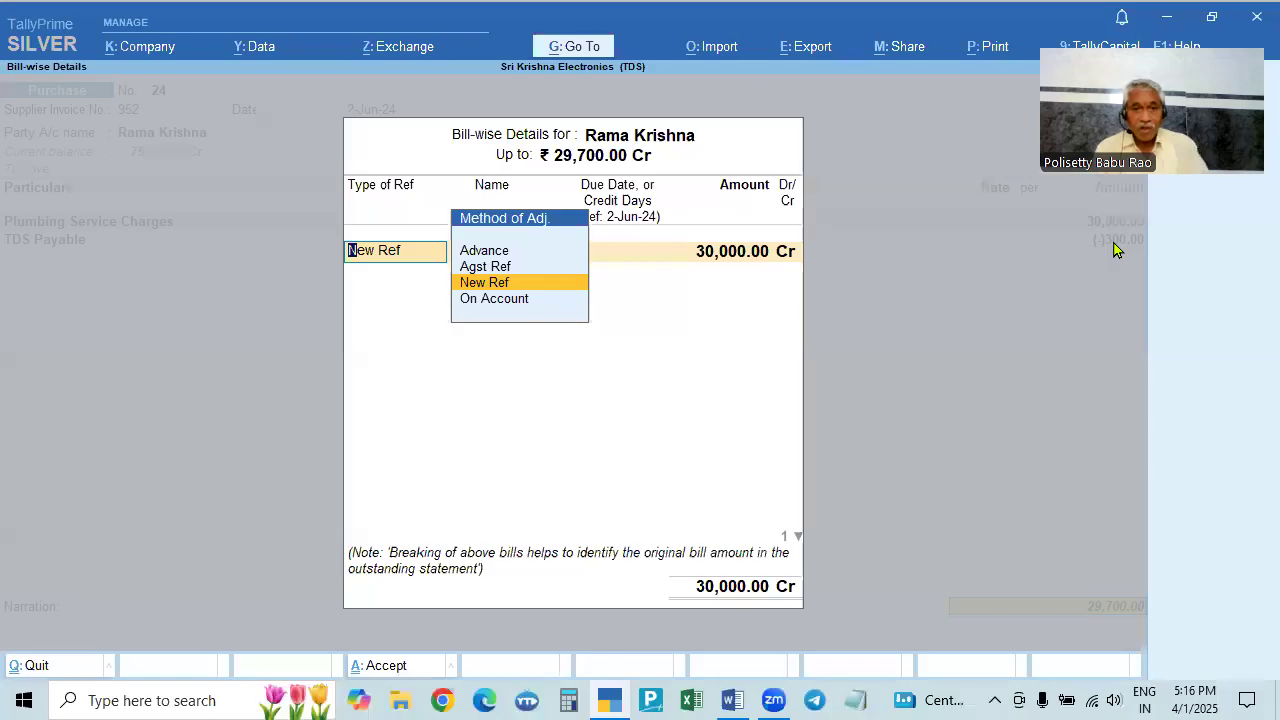
{"action": "key", "text": "Return"}
{"action": "key", "text": "Return"}
{"action": "key", "text": "Return"}
{"action": "key", "text": "Return"}
{"action": "key", "text": "Return"}
{"action": "key", "text": "Return"}
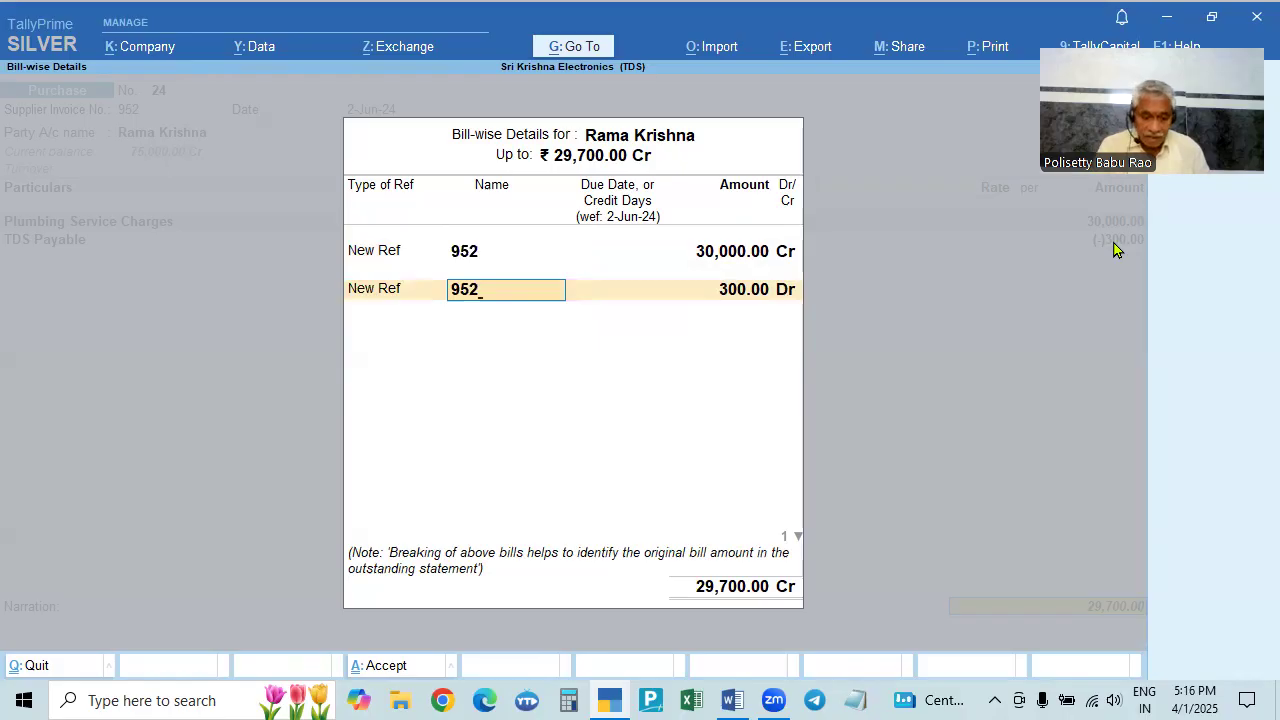
{"action": "type", "text": "-Tds"}
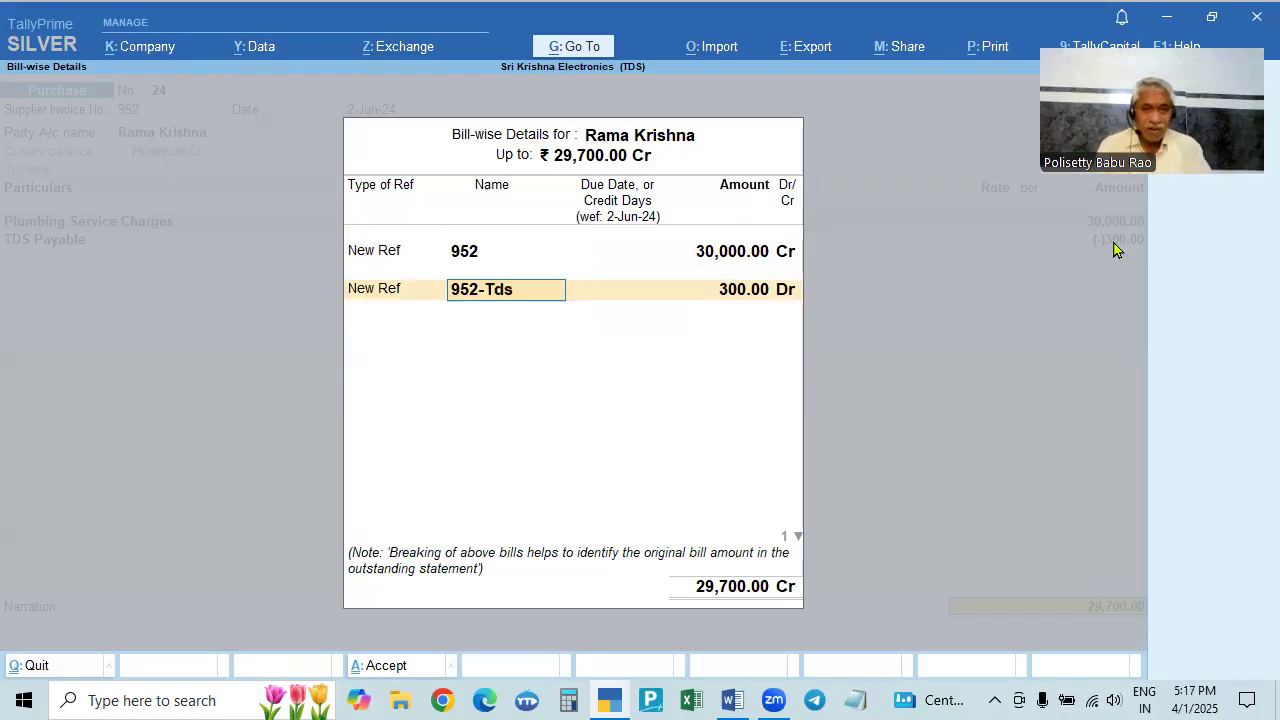
{"action": "key", "text": "Return"}
{"action": "key", "text": "Return"}
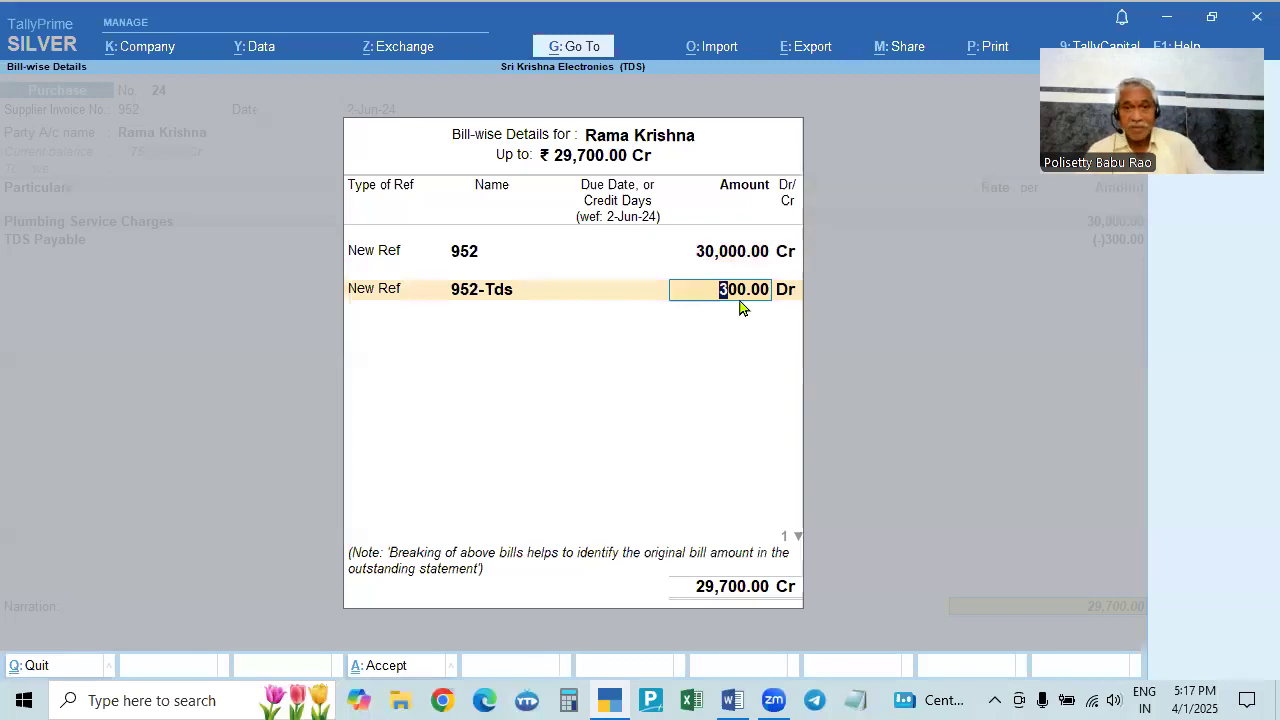
{"action": "key", "text": "Return"}
{"action": "key", "text": "Return"}
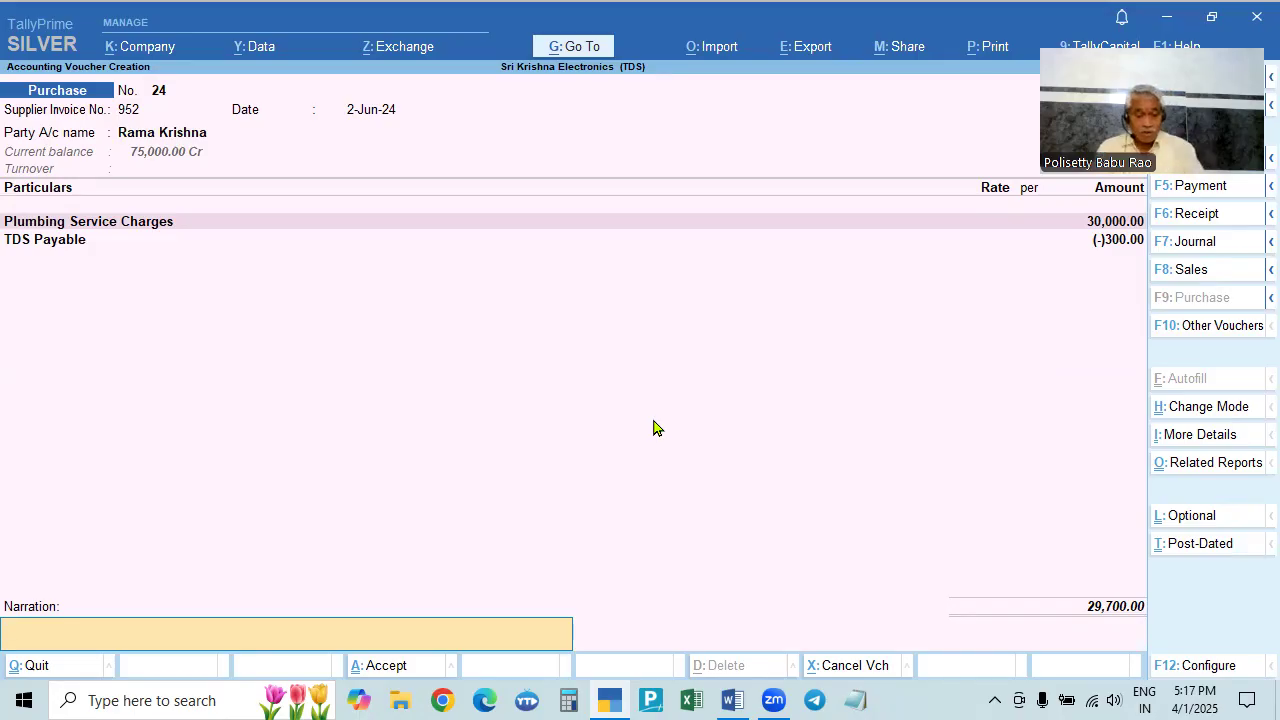
{"action": "key", "text": "alt+Tab"}
{"action": "key", "text": "alt+Tab"}
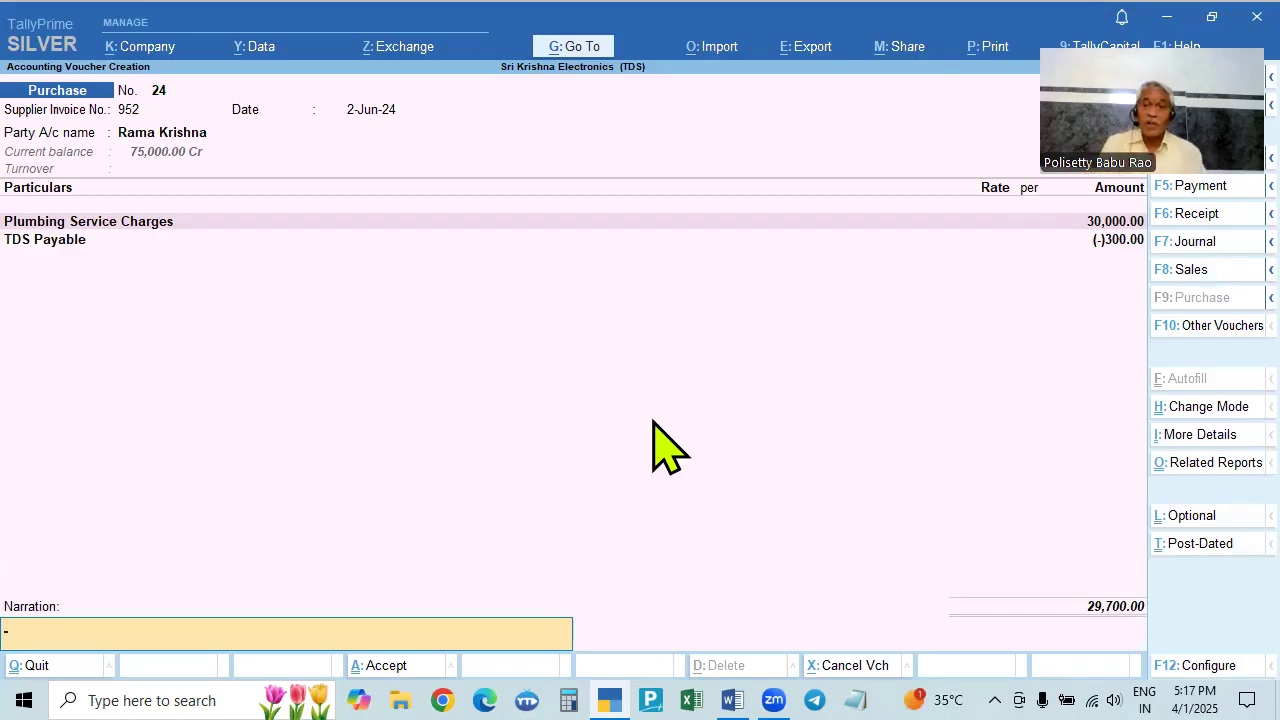
{"action": "key", "text": "alt+Tab"}
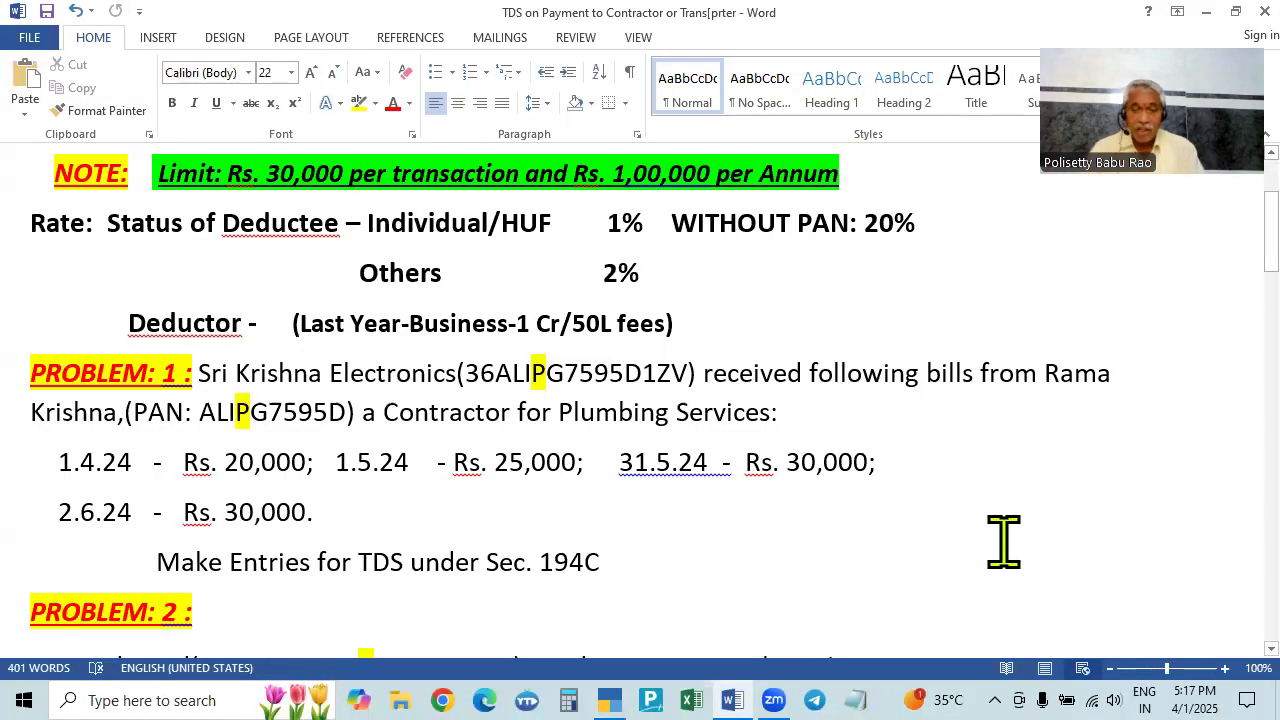
{"action": "key", "text": "alt+Tab"}
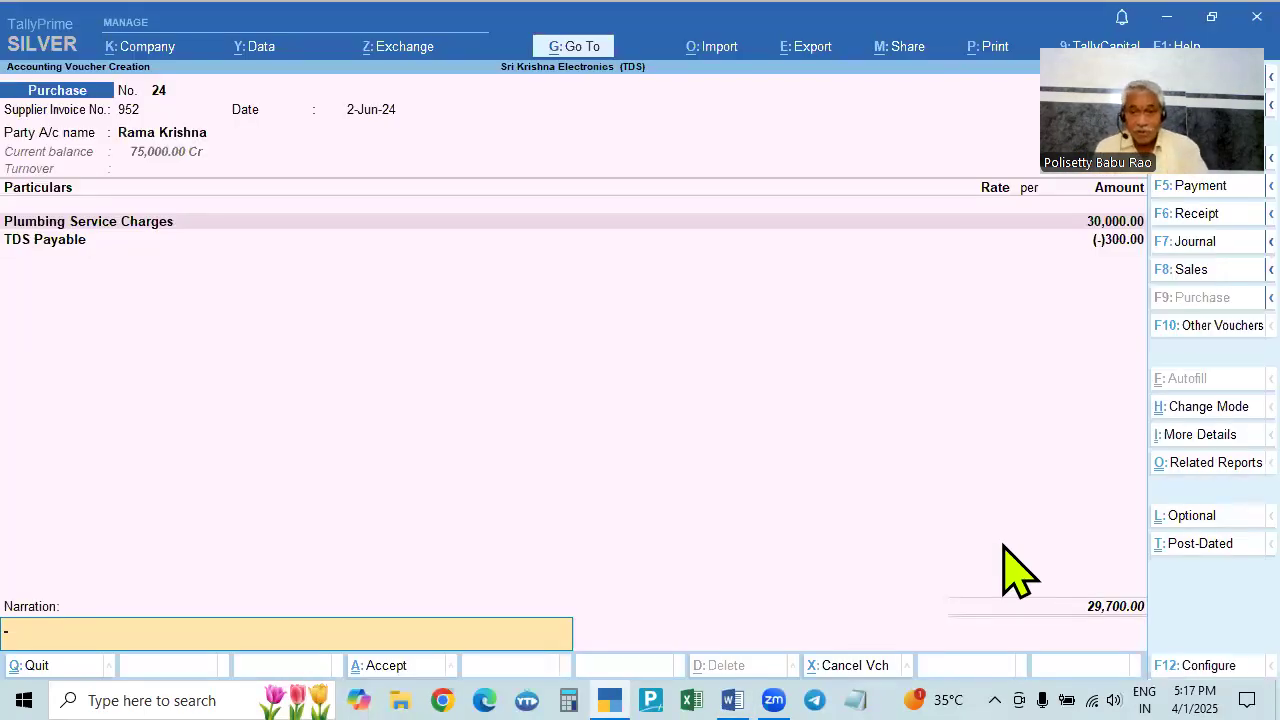
{"action": "key", "text": "Return"}
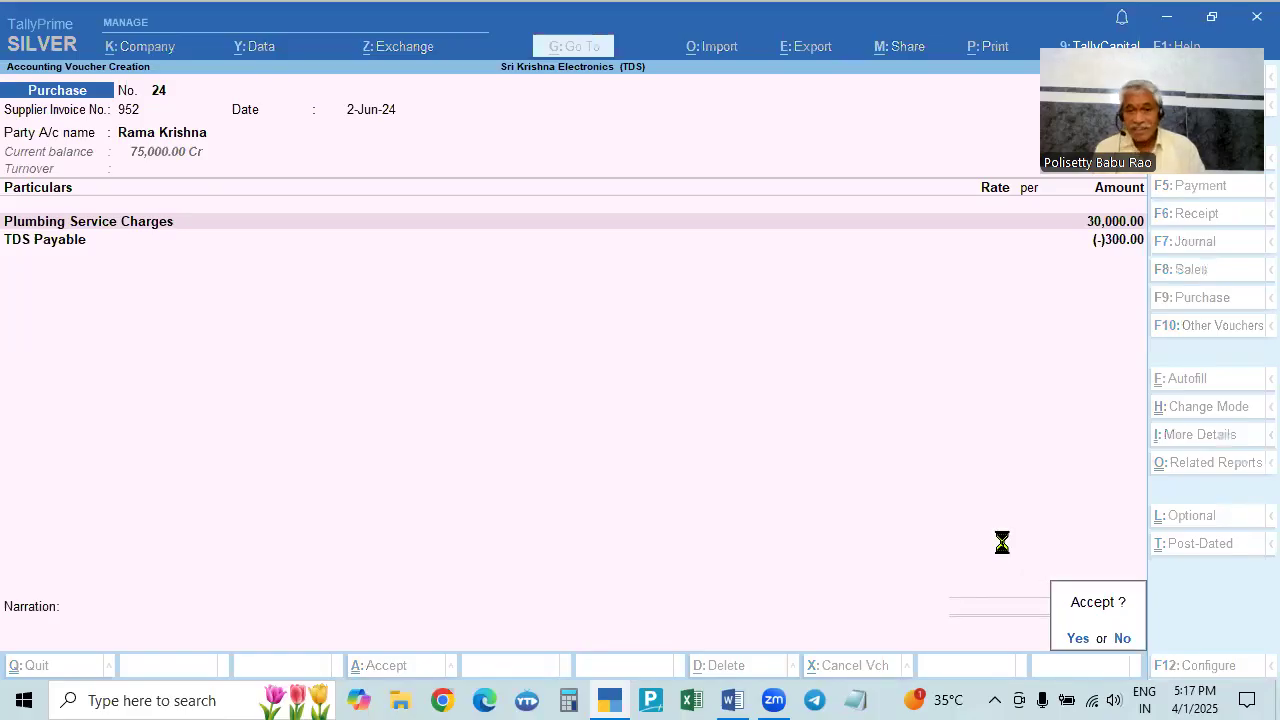
- Save voucher 24 and deduct the contractor's pending 194C TDS till 2-Jun-24 into TDS Payable
{"action": "key", "text": "Return"}
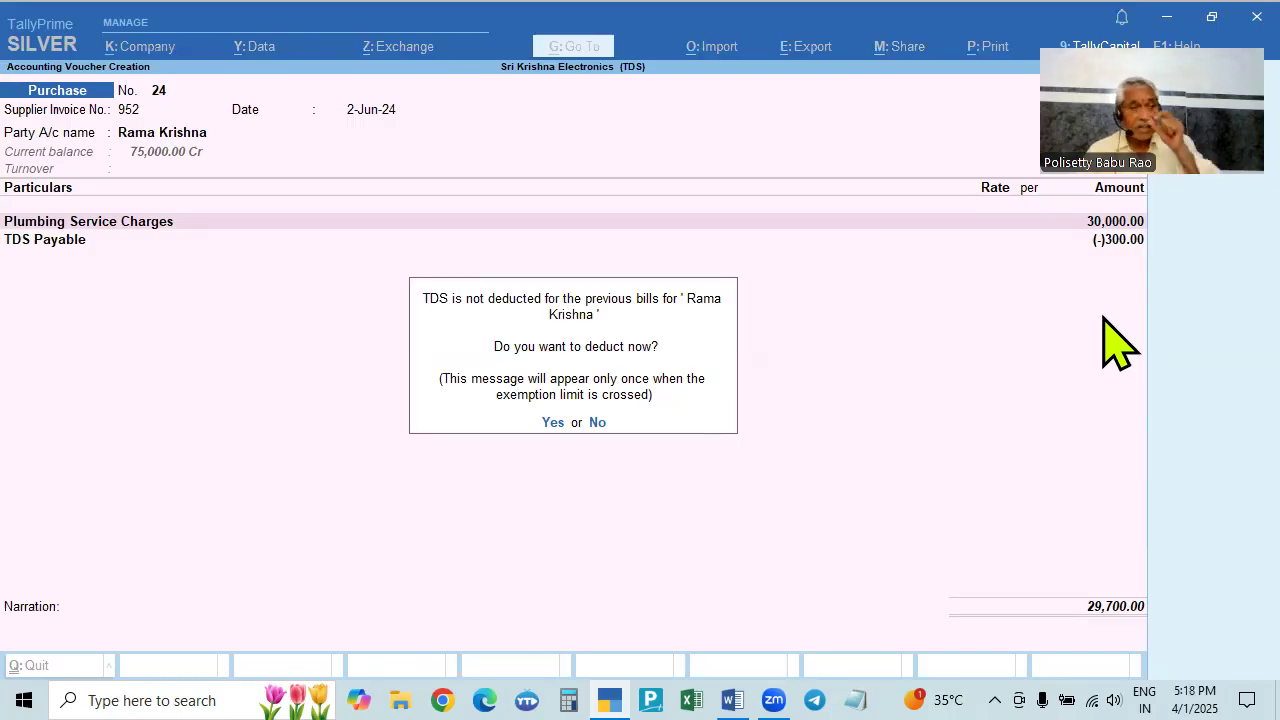
{"action": "left_click", "coordinate": [550, 423]}
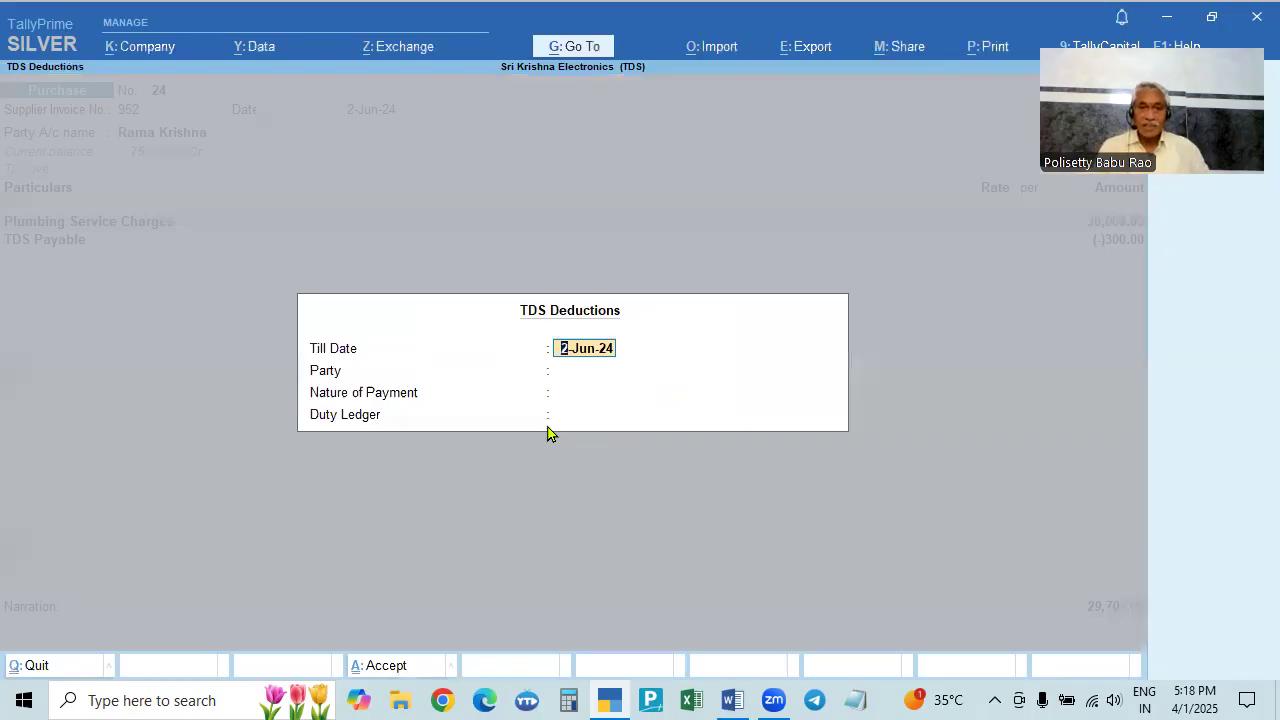
{"action": "key", "text": "Return"}
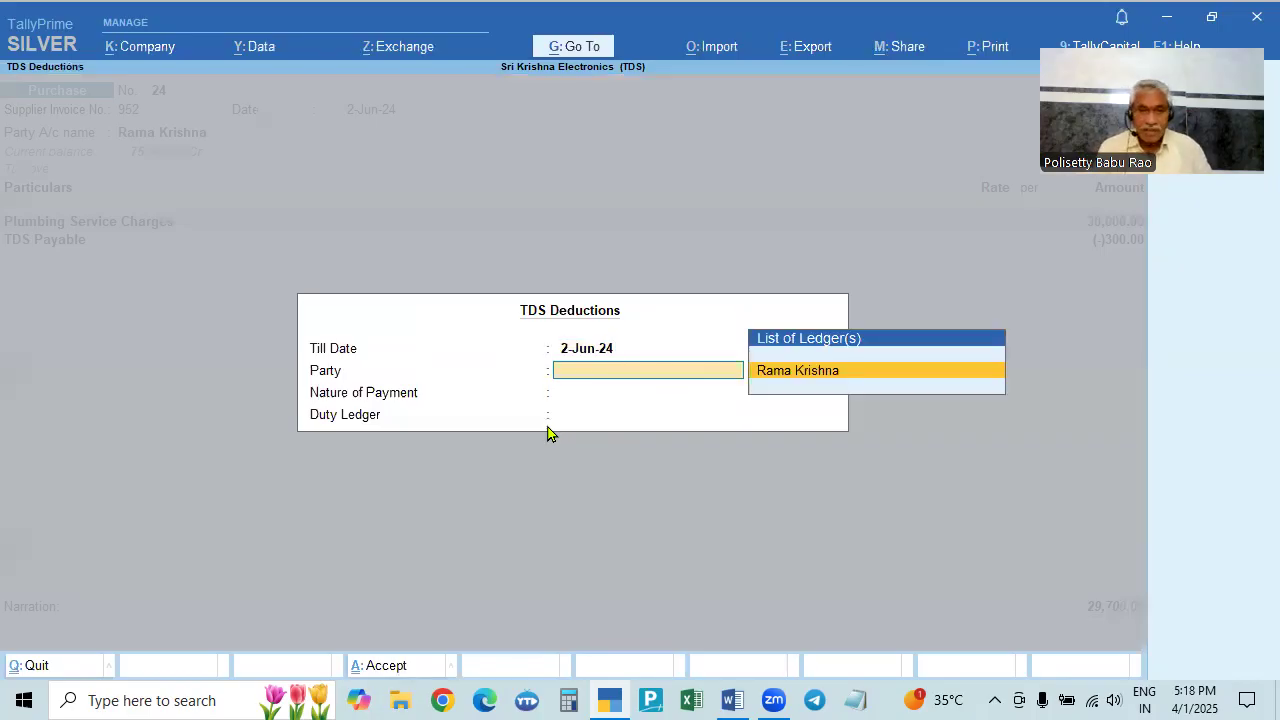
{"action": "key", "text": "Return"}
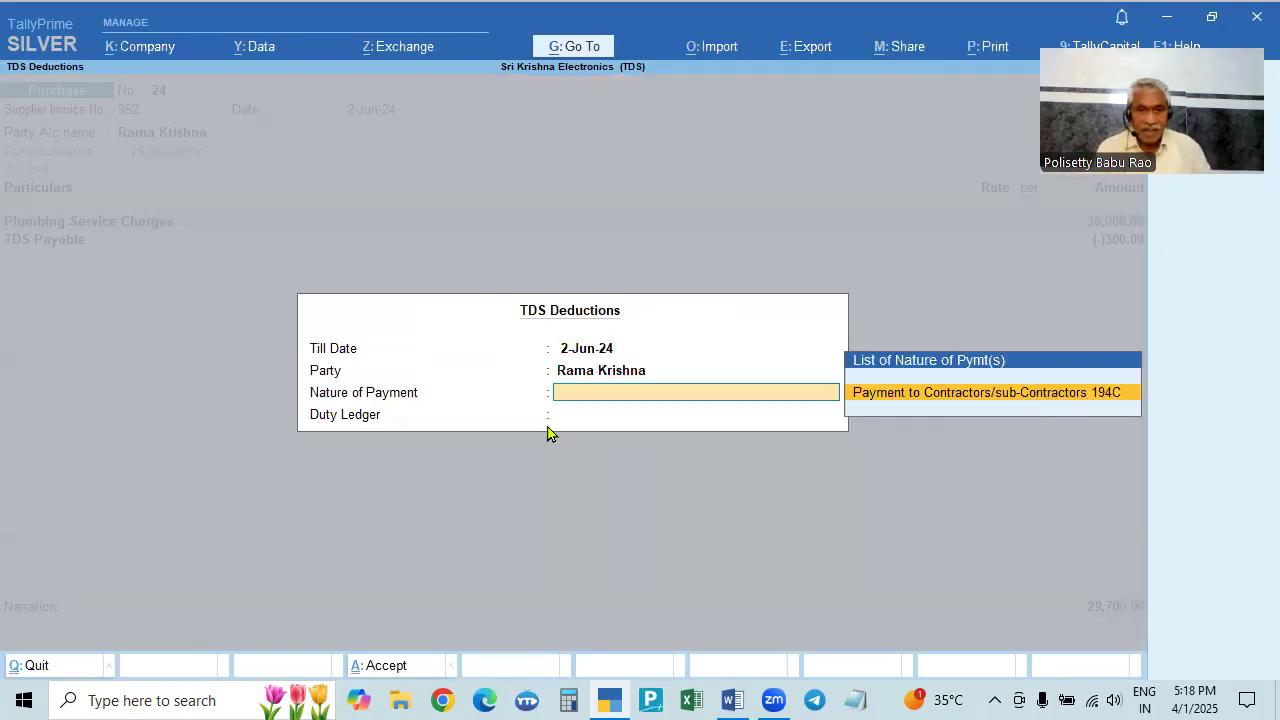
{"action": "key", "text": "Return"}
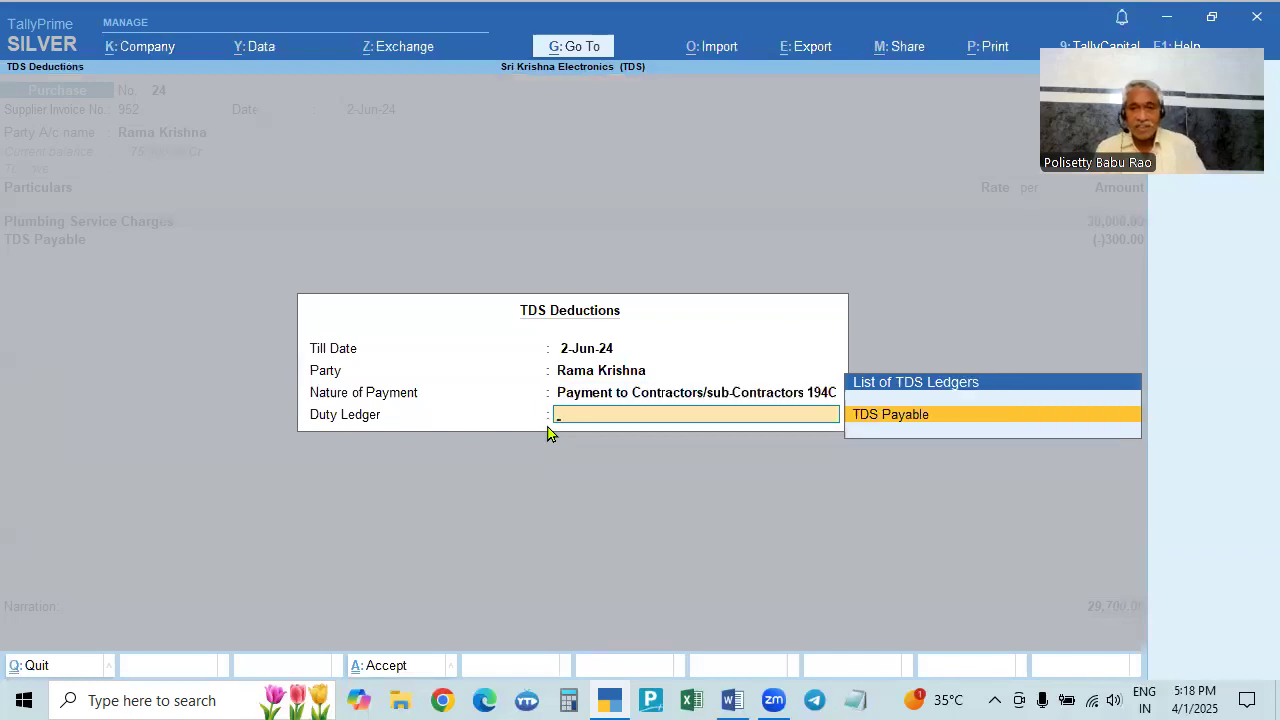
{"action": "key", "text": "Return"}
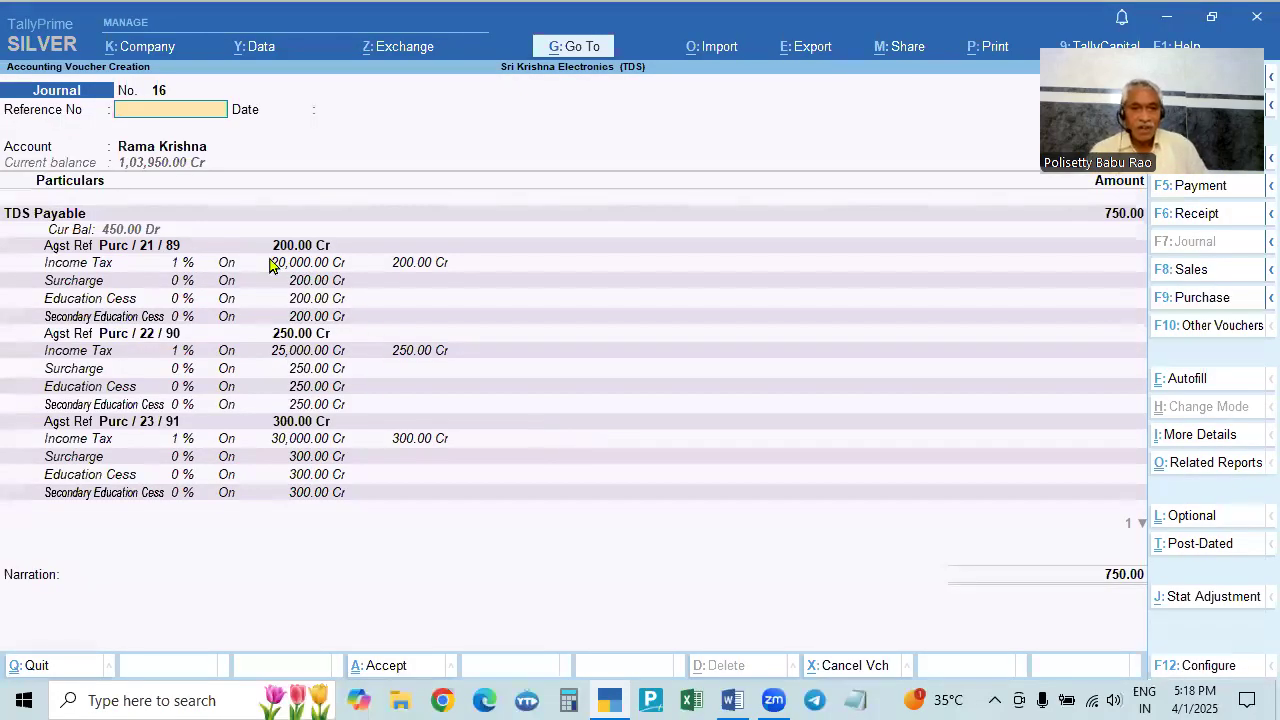
- Move through journal 16 to the bill-wise details of the contractor's 750.00 debit
{"action": "key", "text": "alt+Tab"}
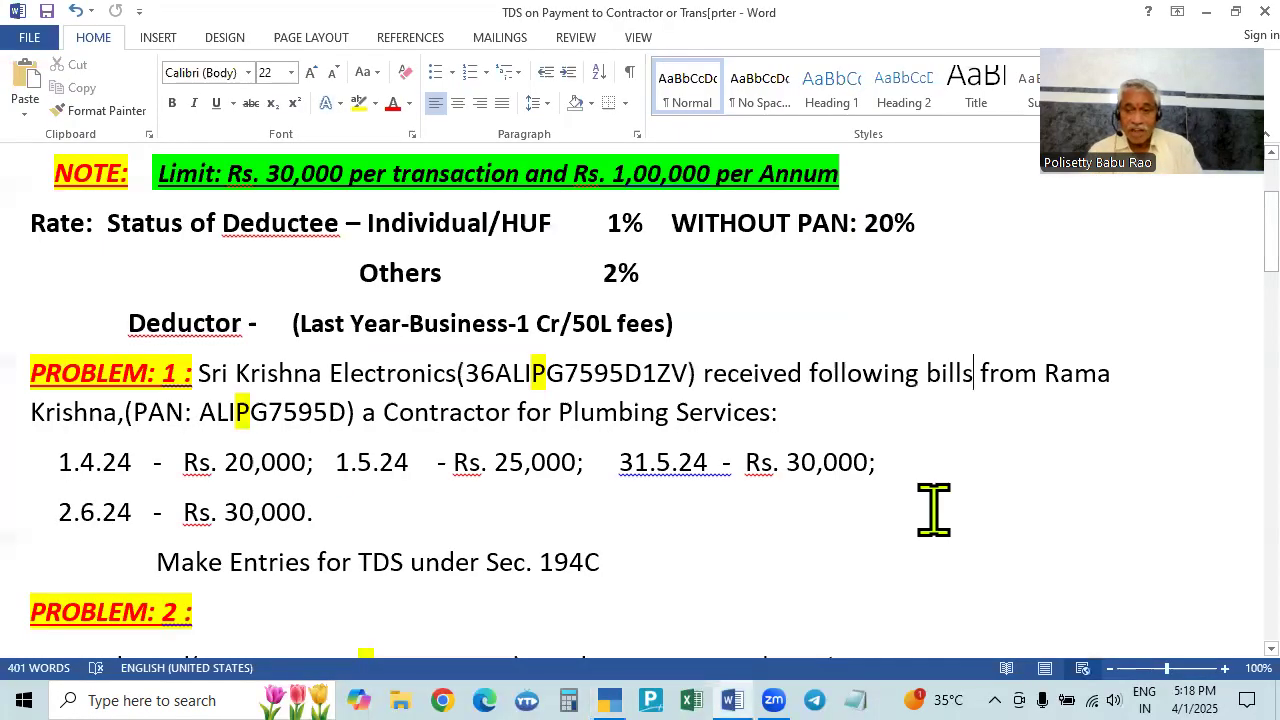
{"action": "key", "text": "alt+Tab"}
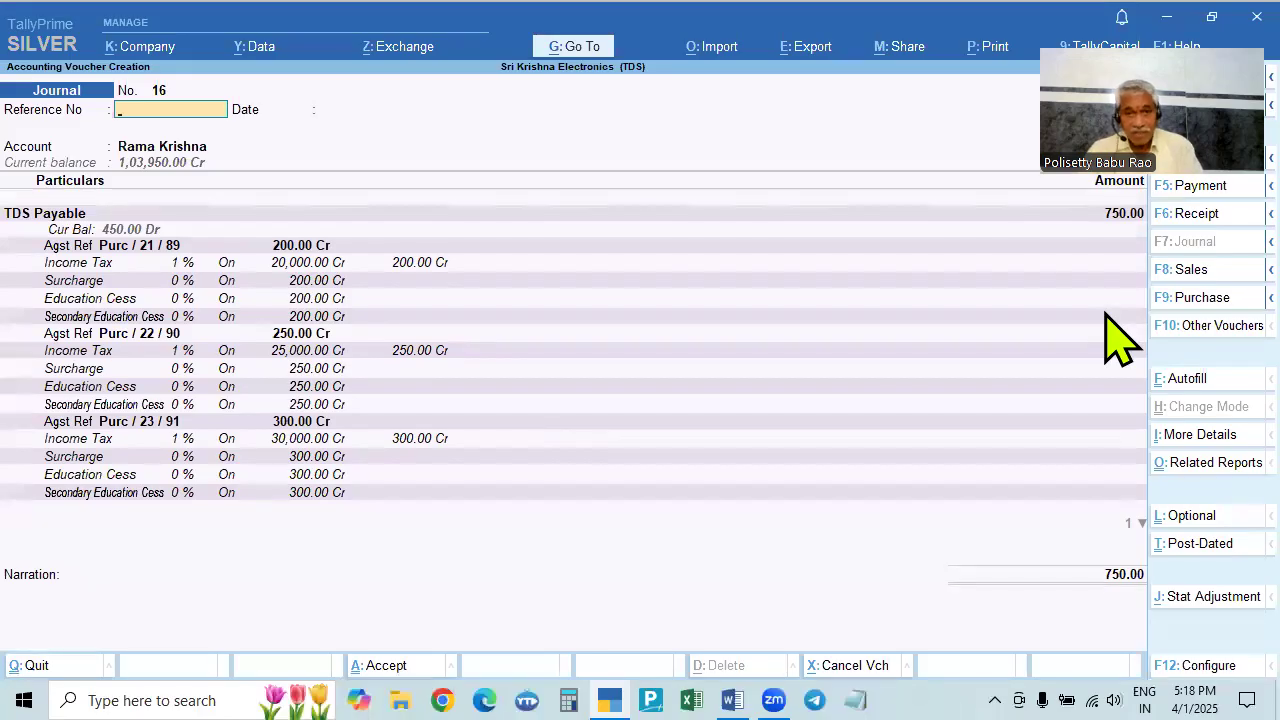
{"action": "key", "text": "alt+Tab"}
{"action": "key", "text": "alt+Tab"}
{"action": "key", "text": "alt+Tab"}
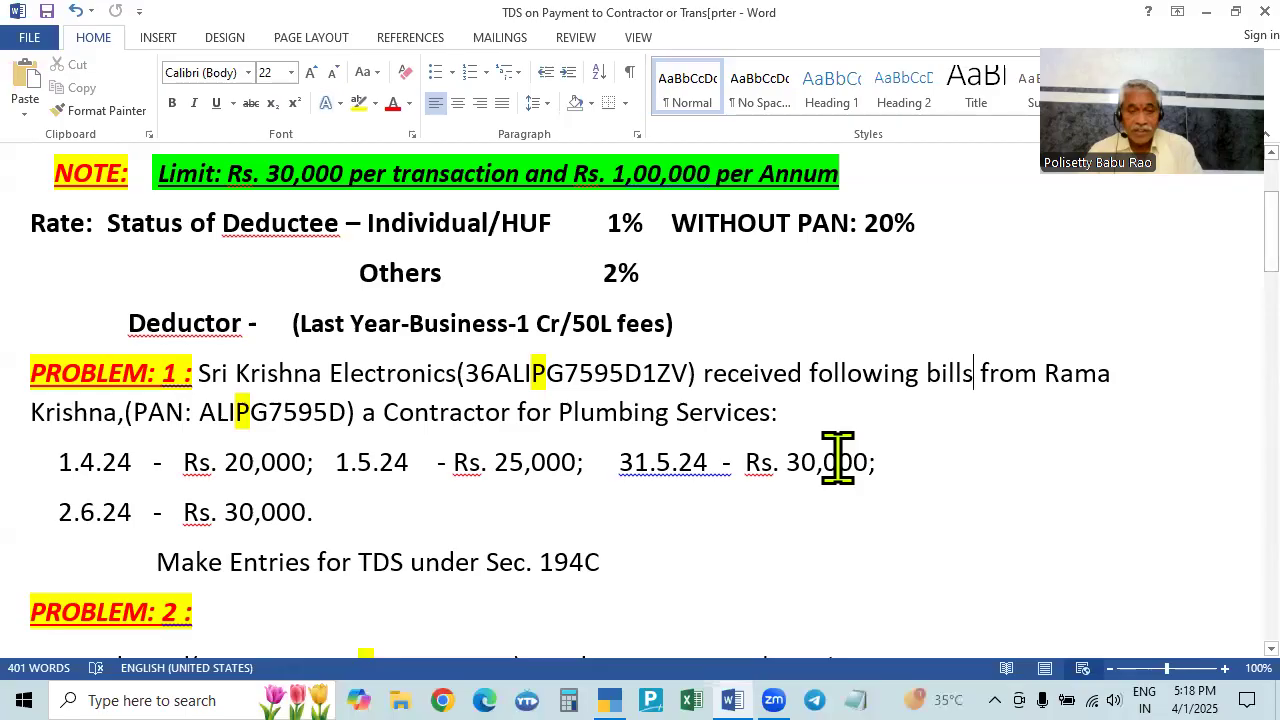
{"action": "key", "text": "alt+Tab"}
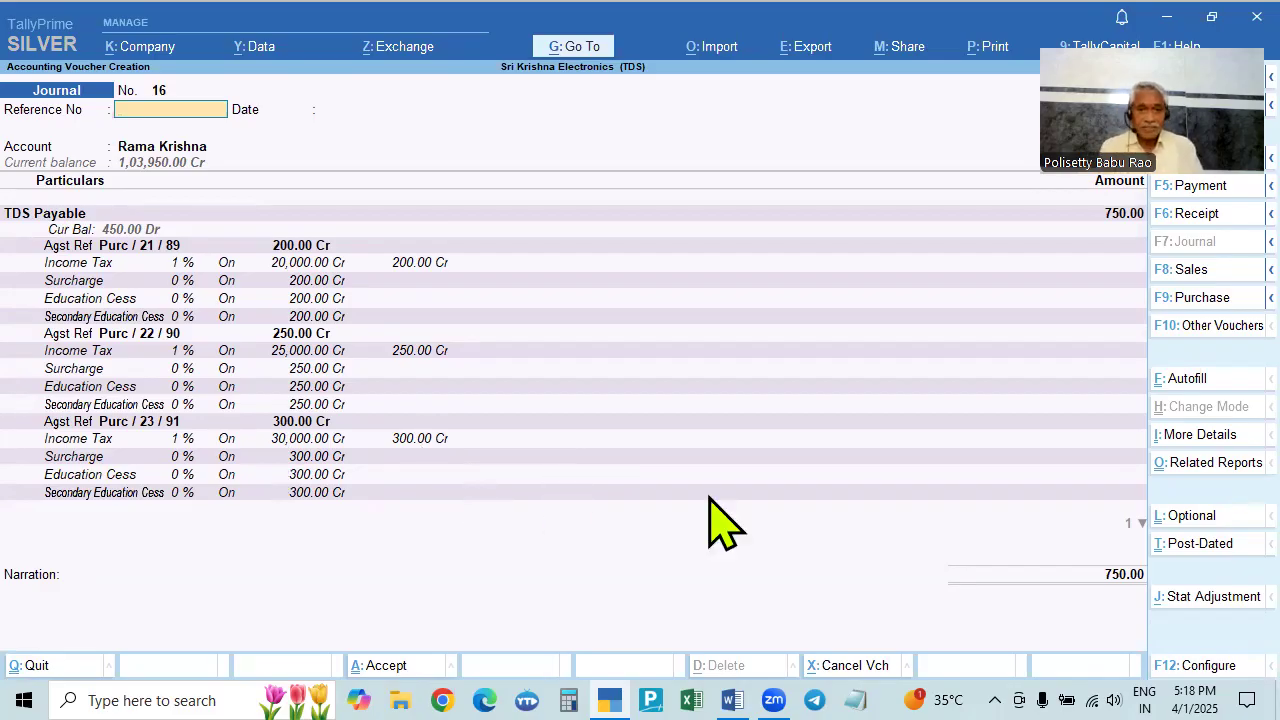
{"action": "key", "text": "Return"}
{"action": "key", "text": "Return"}
{"action": "key", "text": "Return"}
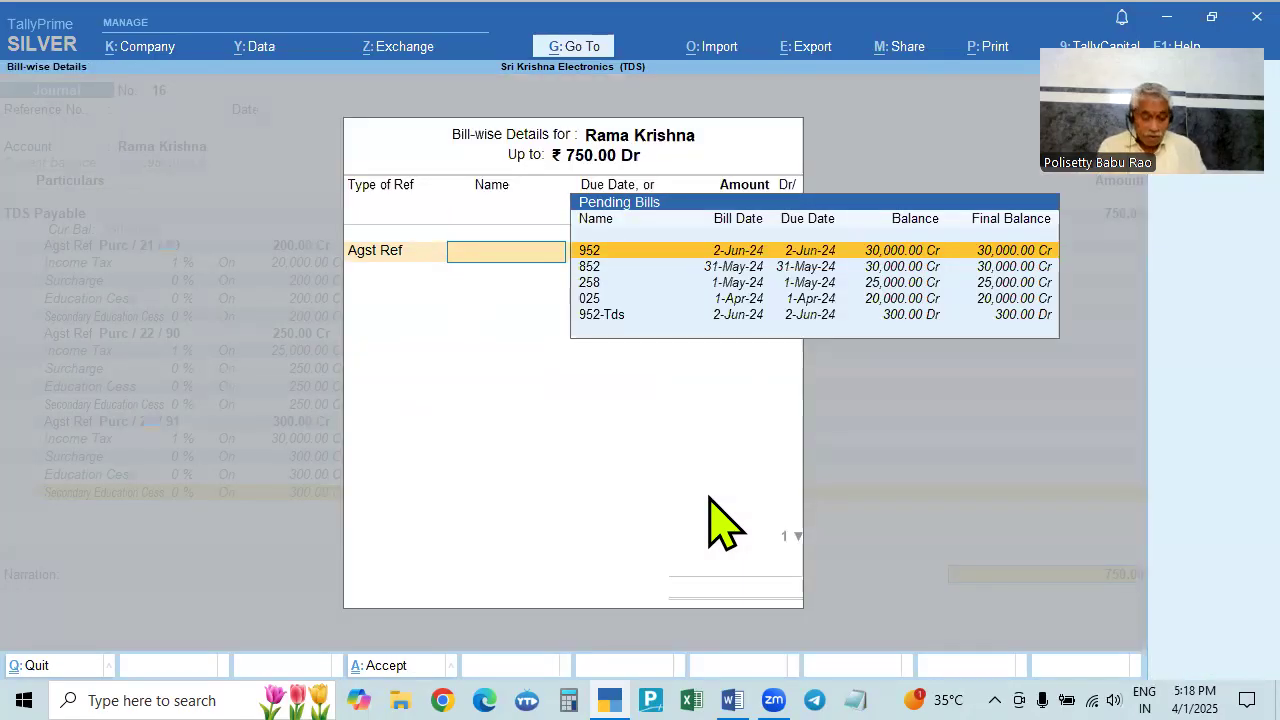
- Allocate 200 of the 750.00 against pending bill 025
{"action": "key", "text": "alt+Tab"}
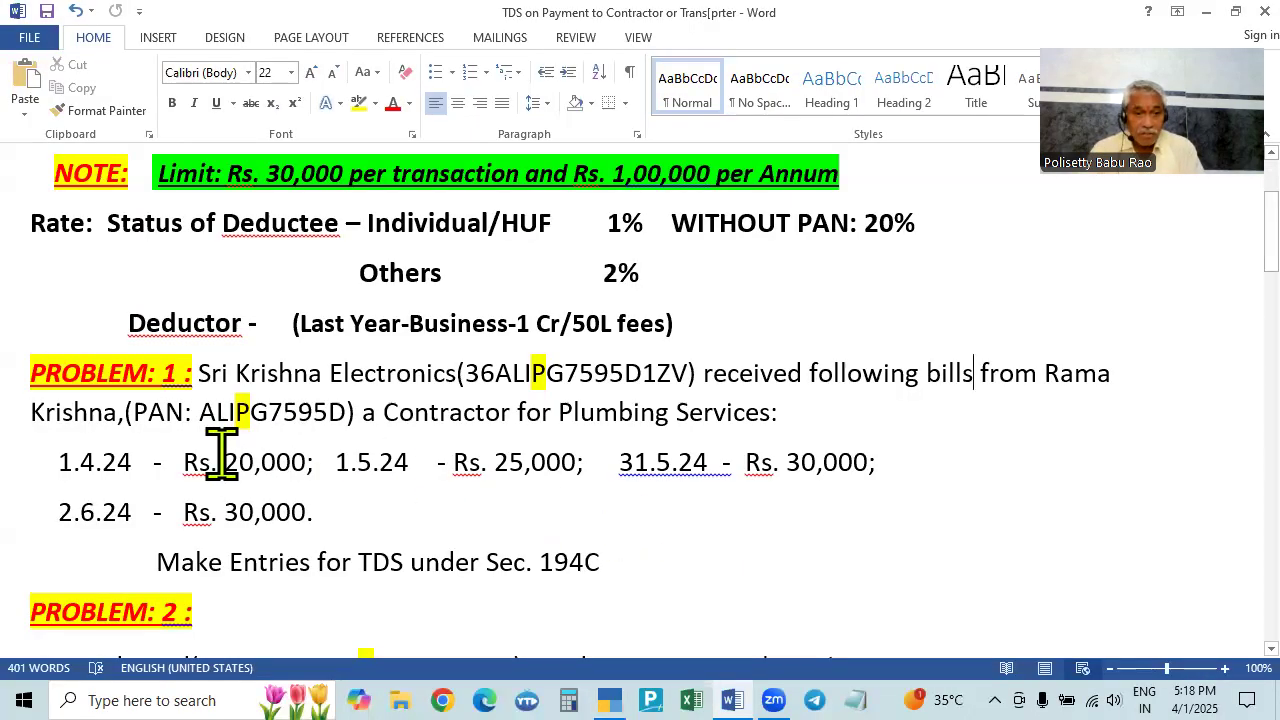
{"action": "key", "text": "alt+Tab"}
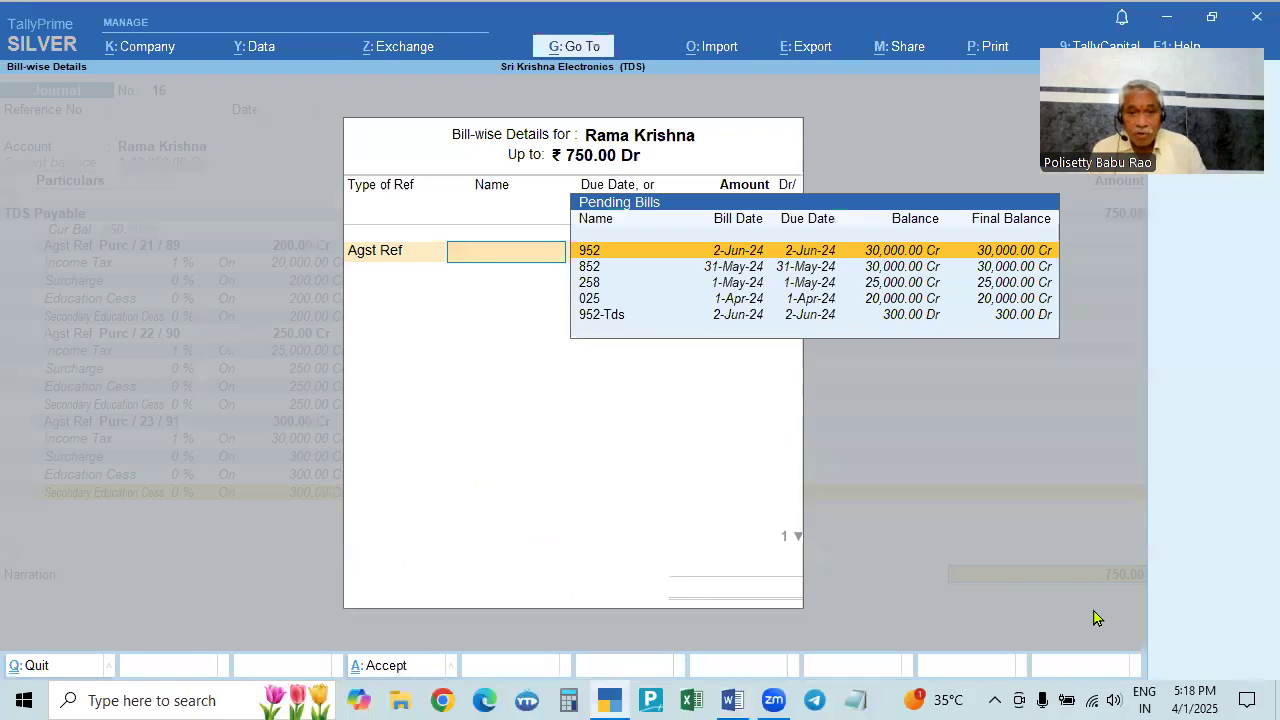
{"action": "key", "text": "Down"}
{"action": "key", "text": "Down"}
{"action": "key", "text": "Down"}
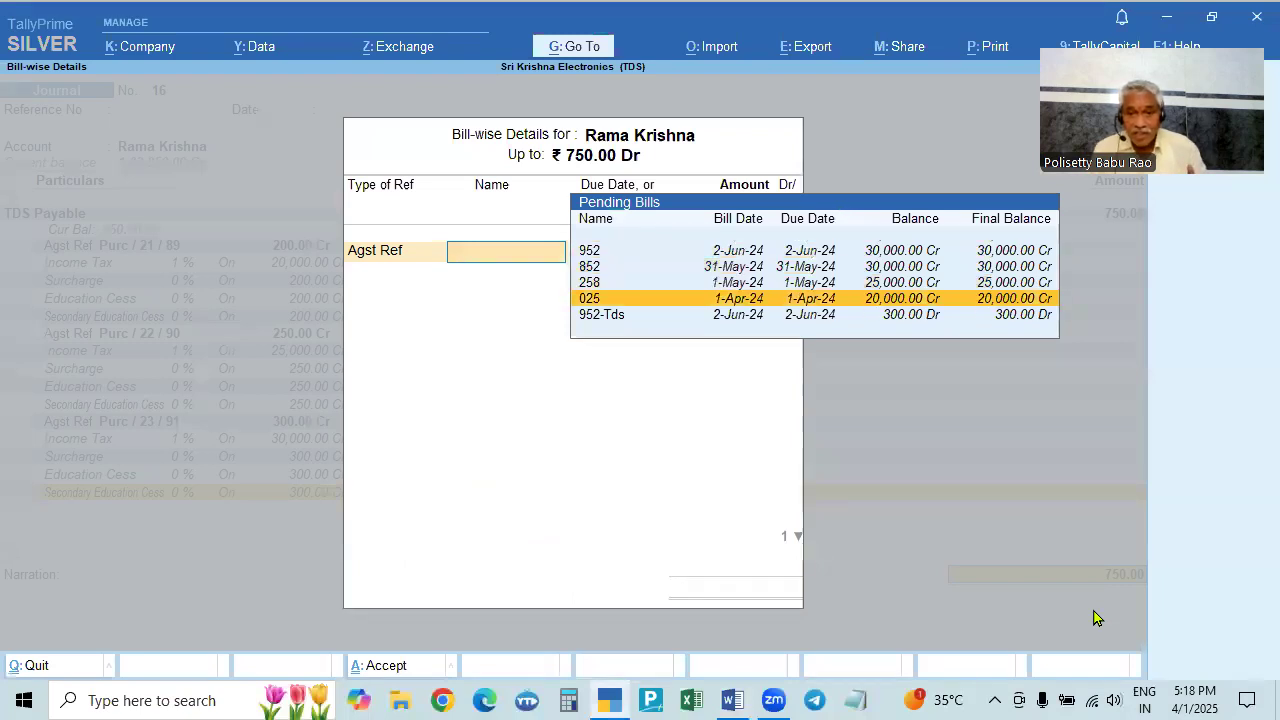
{"action": "key", "text": "Return"}
{"action": "type", "text": "200"}
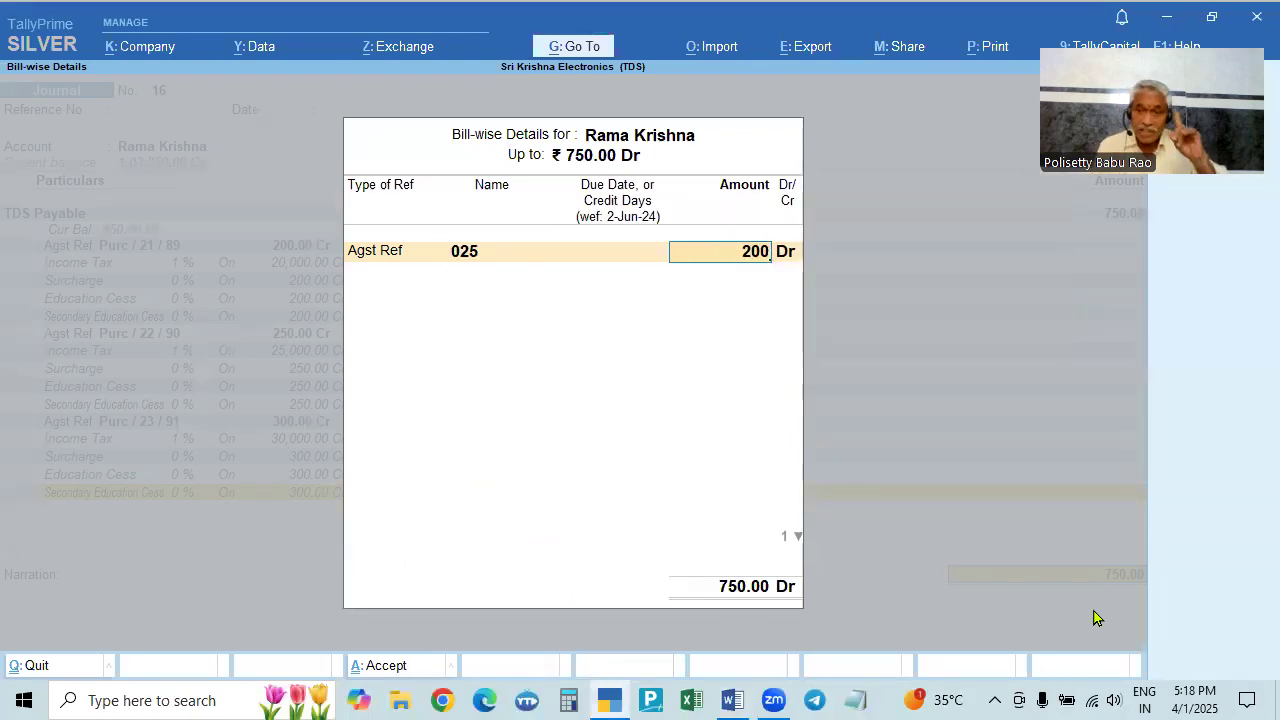
{"action": "key", "text": "BackSpace"}
{"action": "key", "text": "BackSpace"}
{"action": "key", "text": "BackSpace"}
{"action": "key", "text": "BackSpace"}
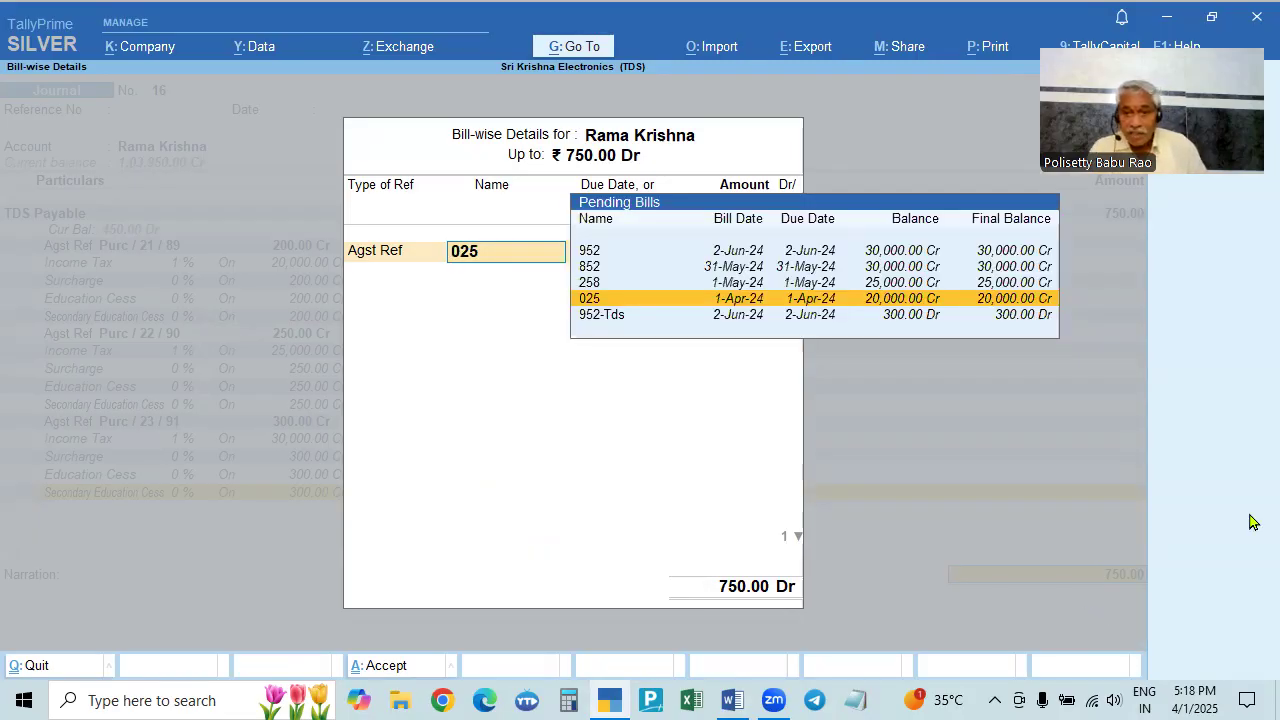
{"action": "key", "text": "Return"}
{"action": "type", "text": "200"}
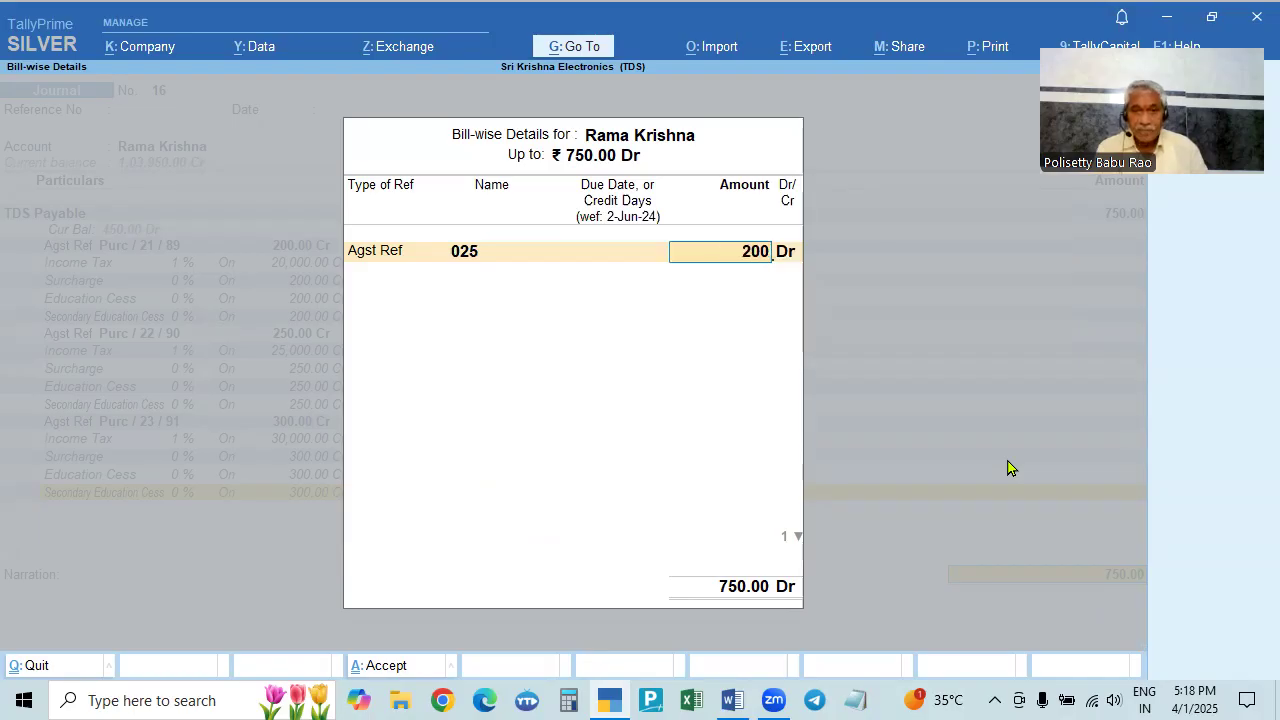
{"action": "key", "text": "Return"}
{"action": "key", "text": "Return"}
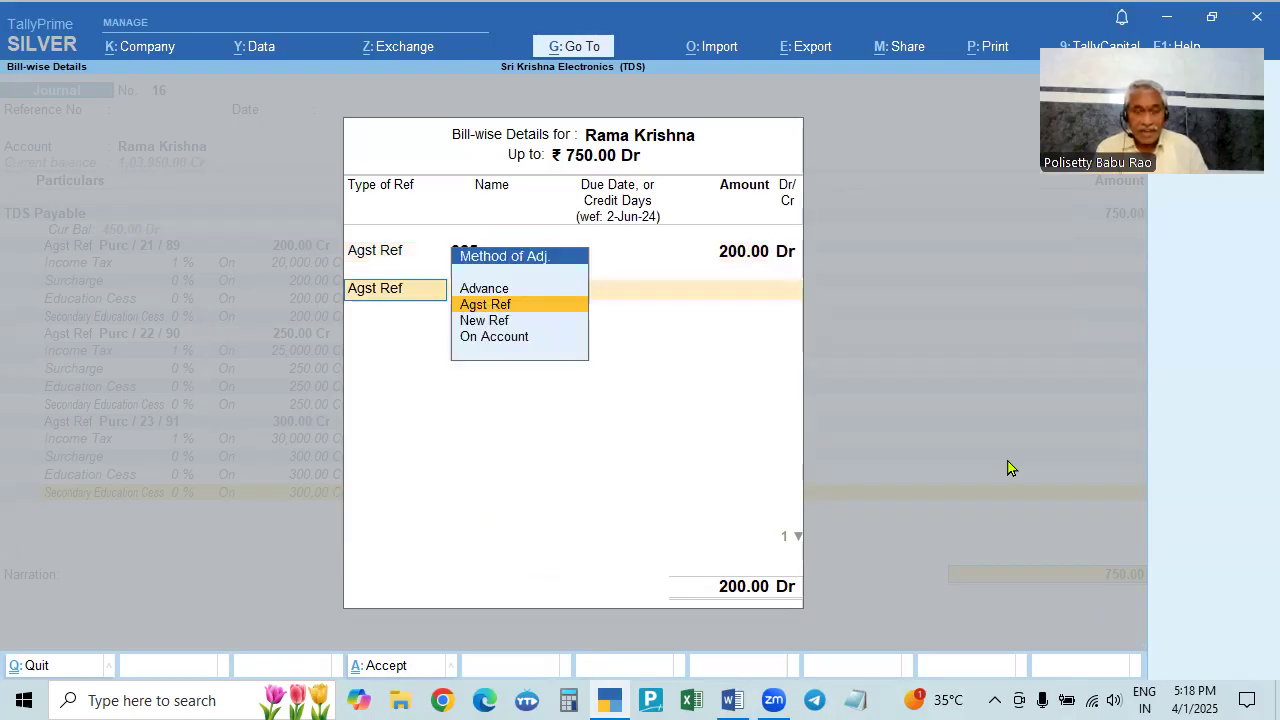
- Allocate 250 against pending bill 258 as the second reference
{"action": "key", "text": "alt+Tab"}
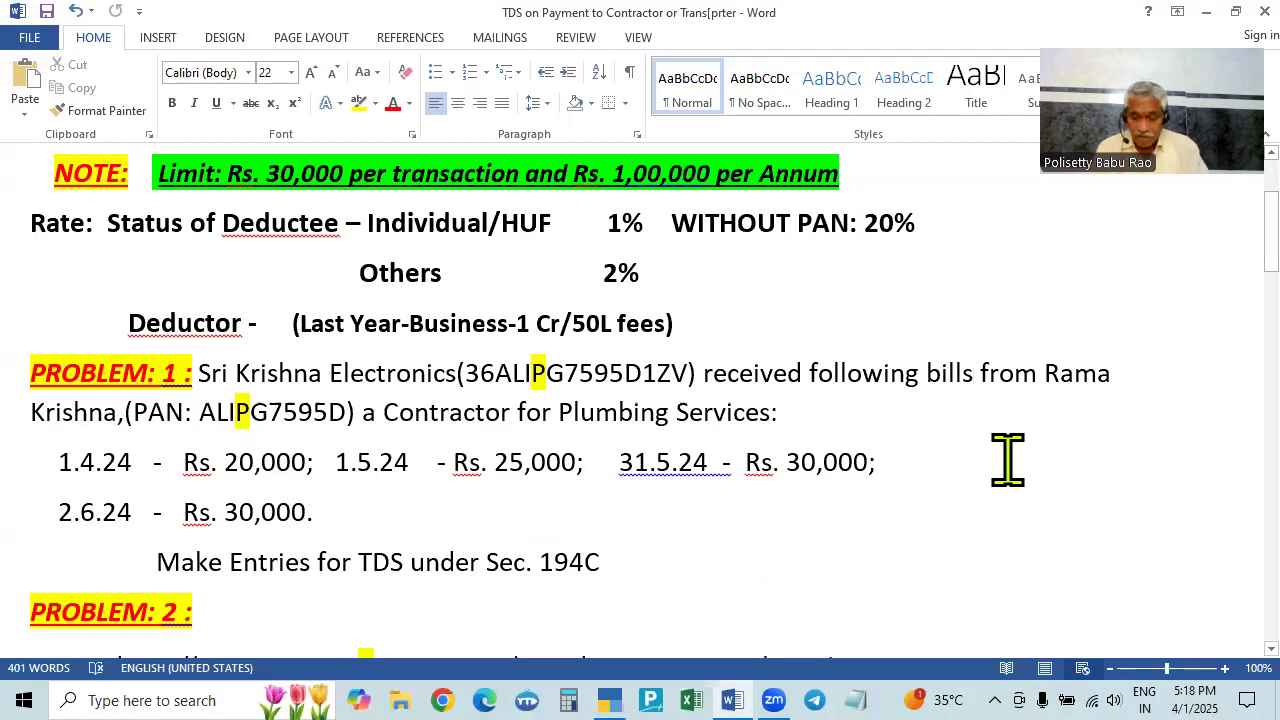
{"action": "key", "text": "alt+Tab"}
{"action": "key", "text": "Return"}
{"action": "key", "text": "Down"}
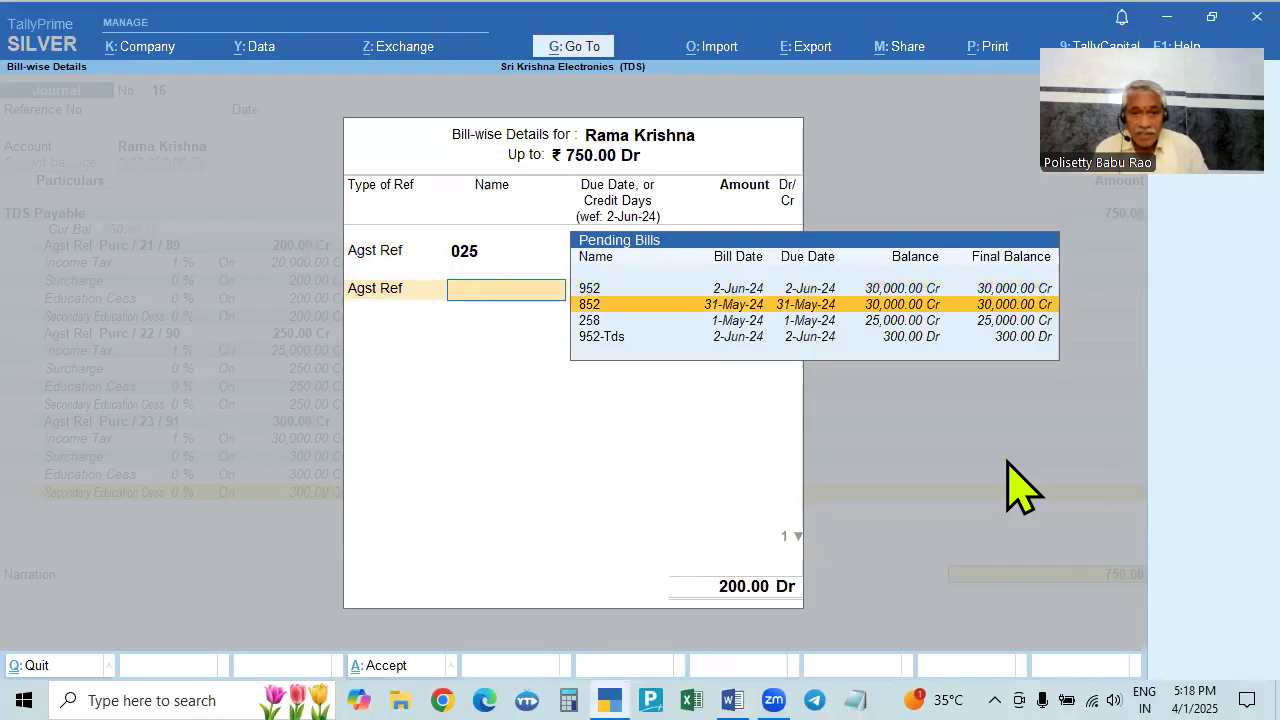
{"action": "key", "text": "Down"}
{"action": "key", "text": "Down"}
{"action": "key", "text": "Up"}
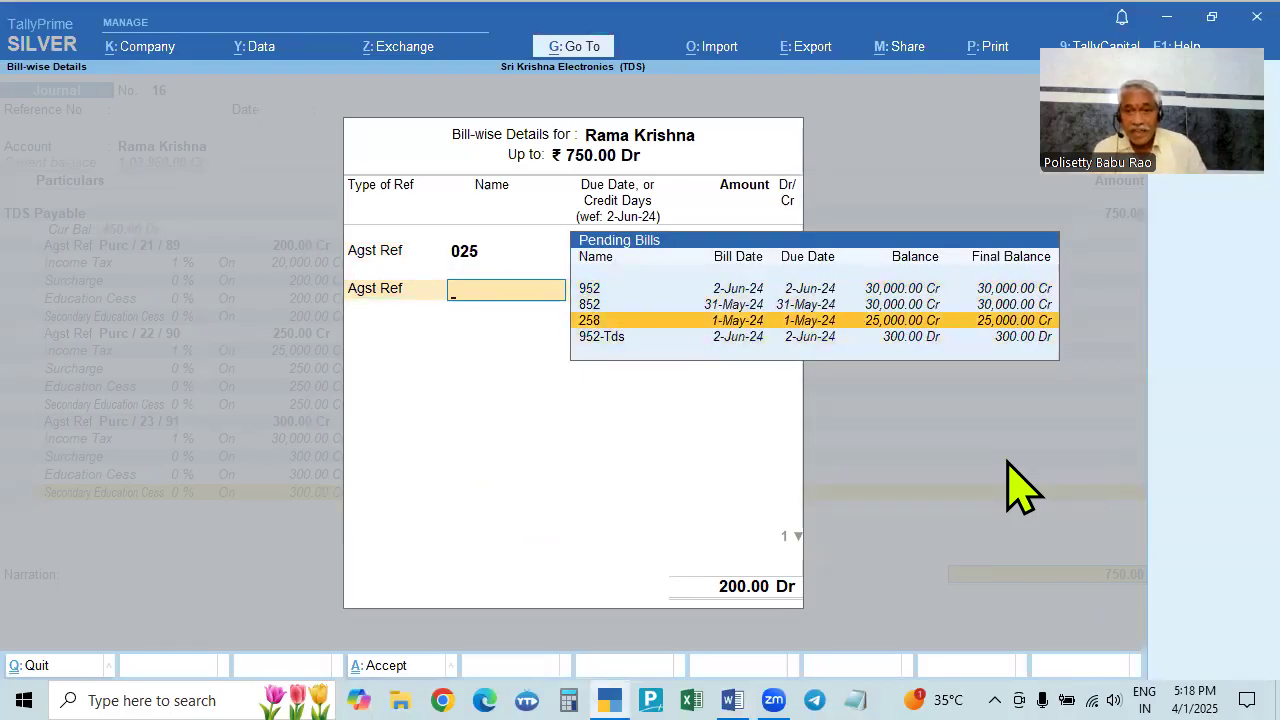
{"action": "key", "text": "Return"}
{"action": "type", "text": "250"}
{"action": "key", "text": "Return"}
{"action": "key", "text": "Return"}
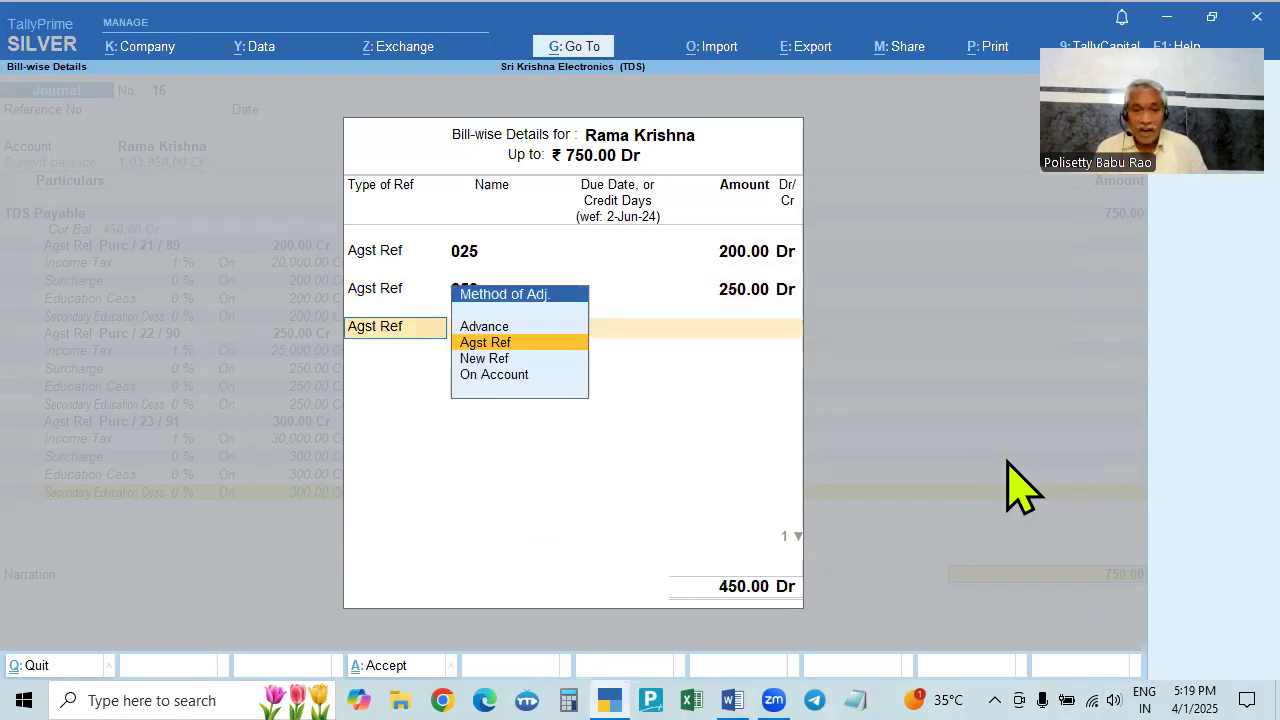
- Allocate the remaining 300 against bill 852 and accept Journal 16
{"action": "key", "text": "alt+Tab"}
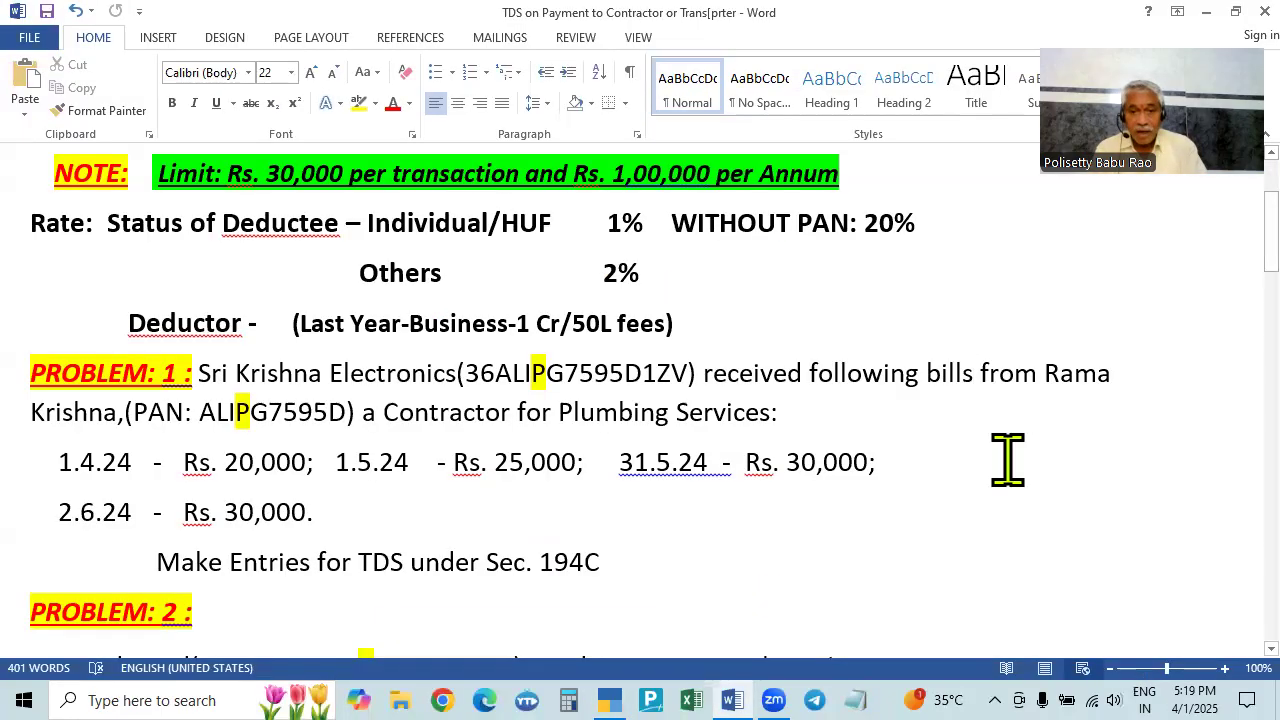
{"action": "key", "text": "alt+Tab"}
{"action": "key", "text": "Return"}
{"action": "key", "text": "Down"}
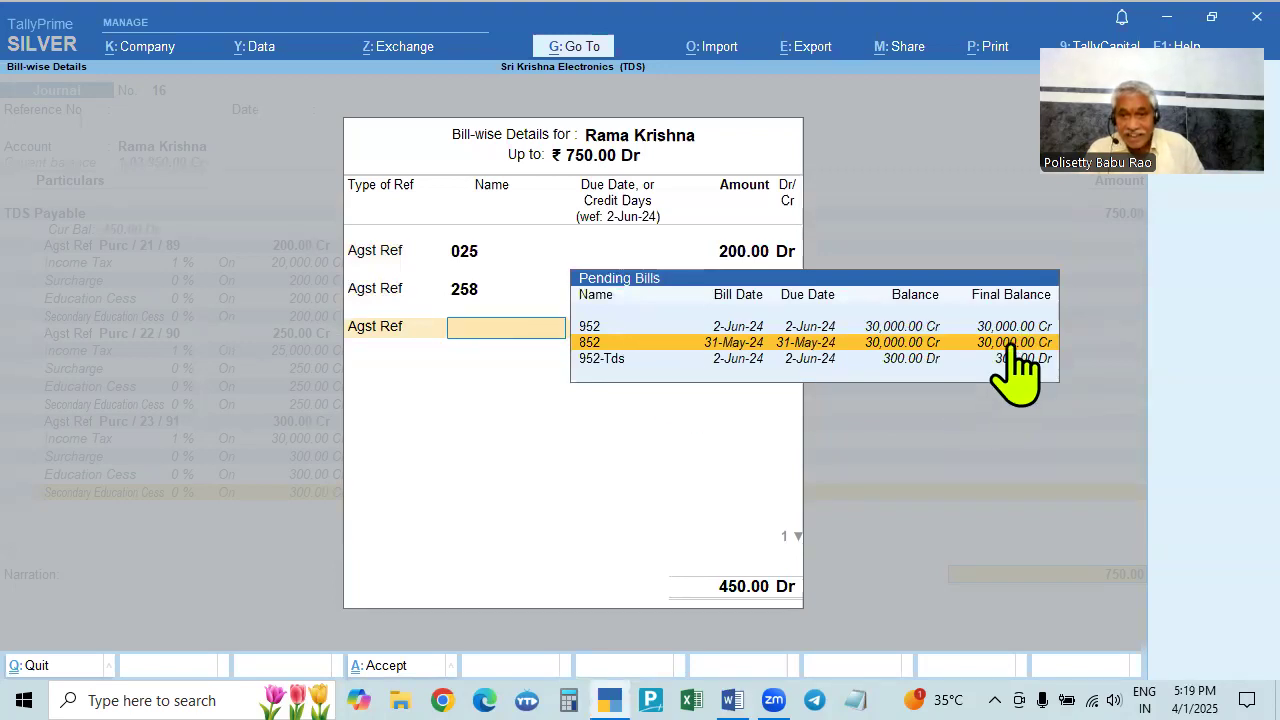
{"action": "key", "text": "Return"}
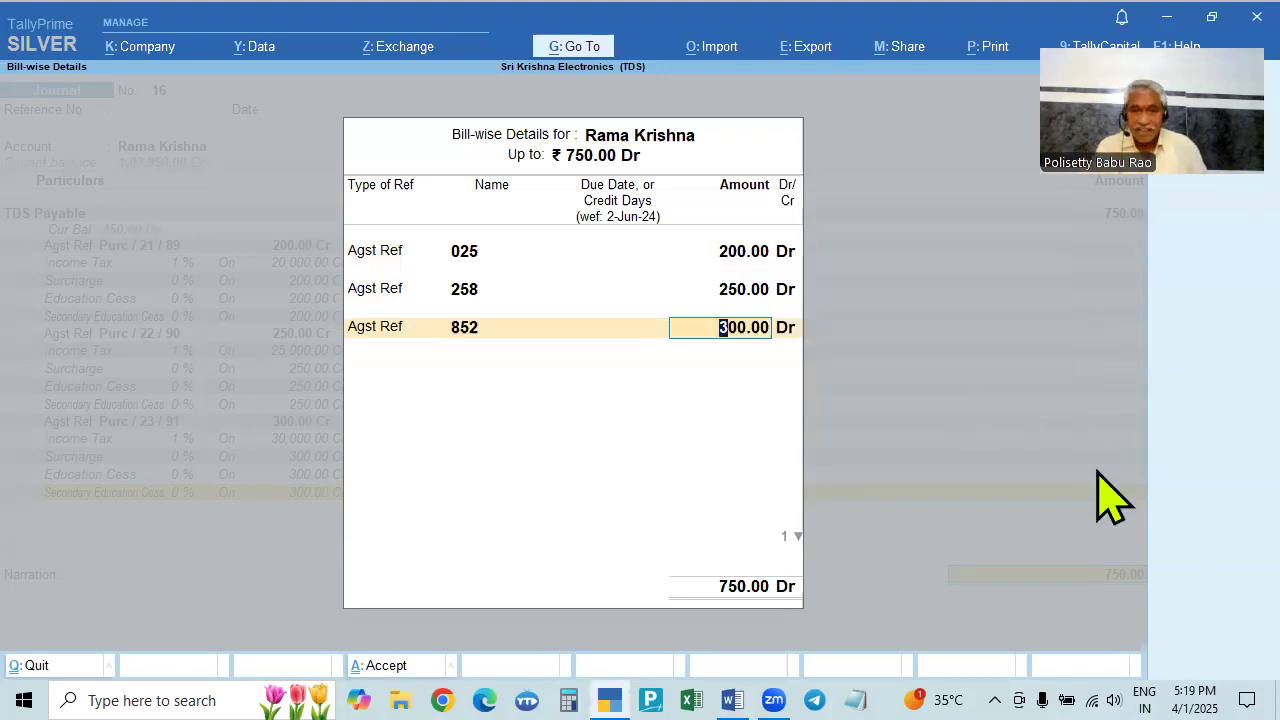
{"action": "key", "text": "Return"}
{"action": "key", "text": "Return"}
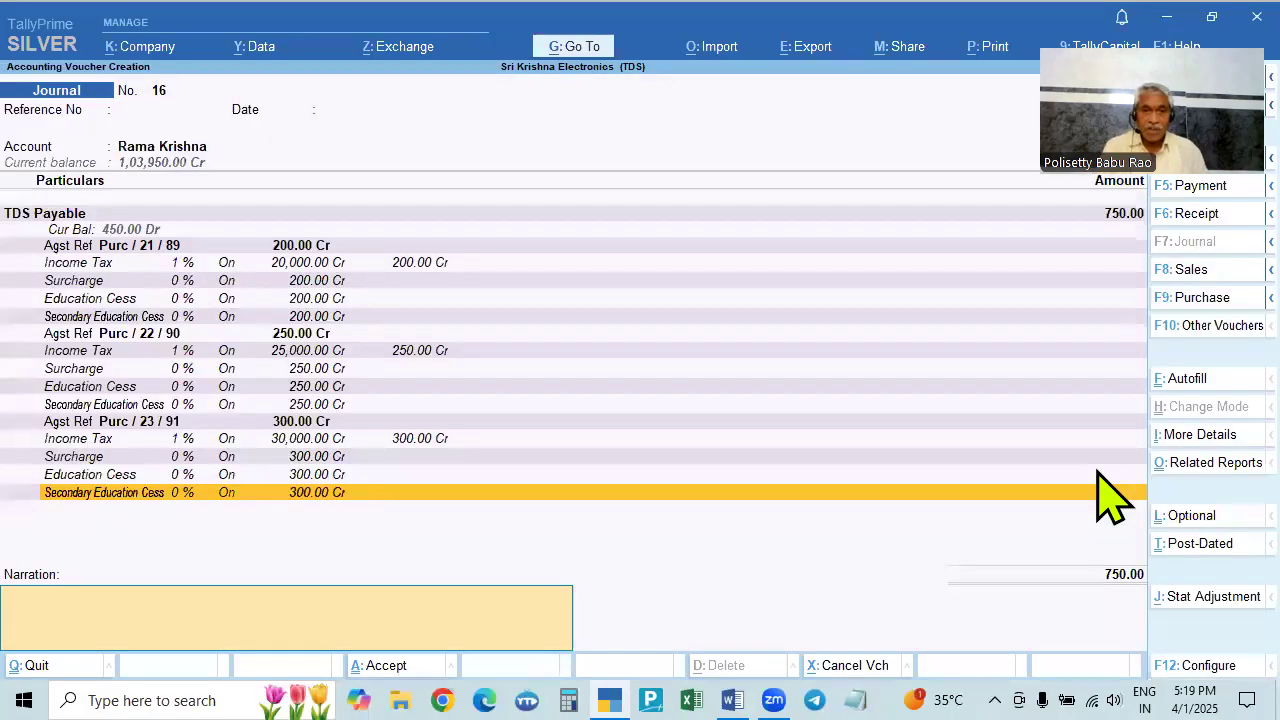
{"action": "key", "text": "Return"}
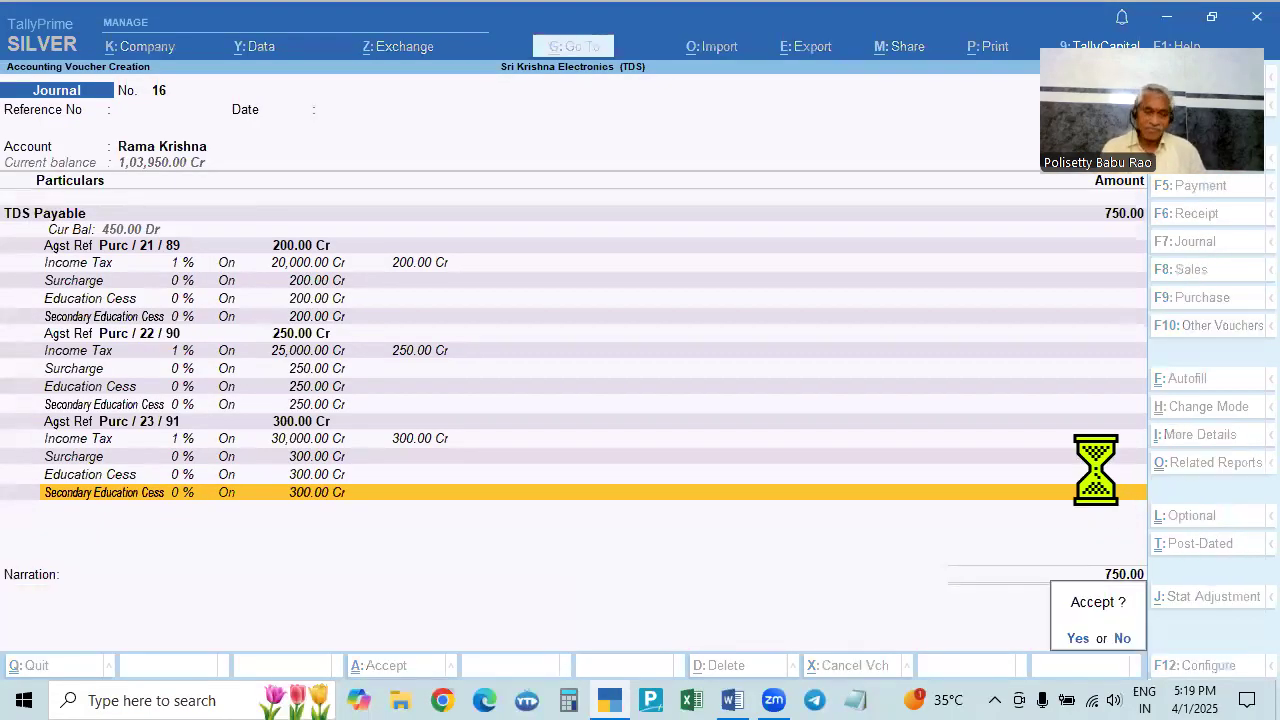
{"action": "key", "text": "Return"}
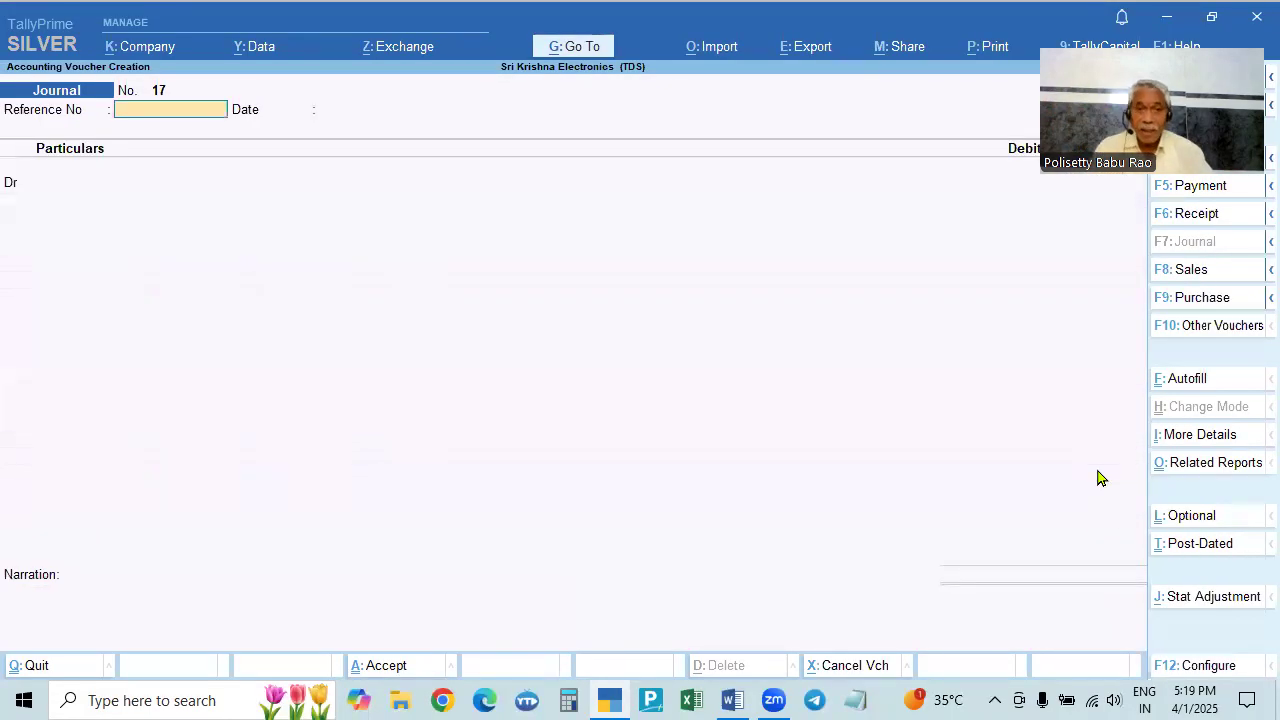
{"action": "key", "text": "Escape"}
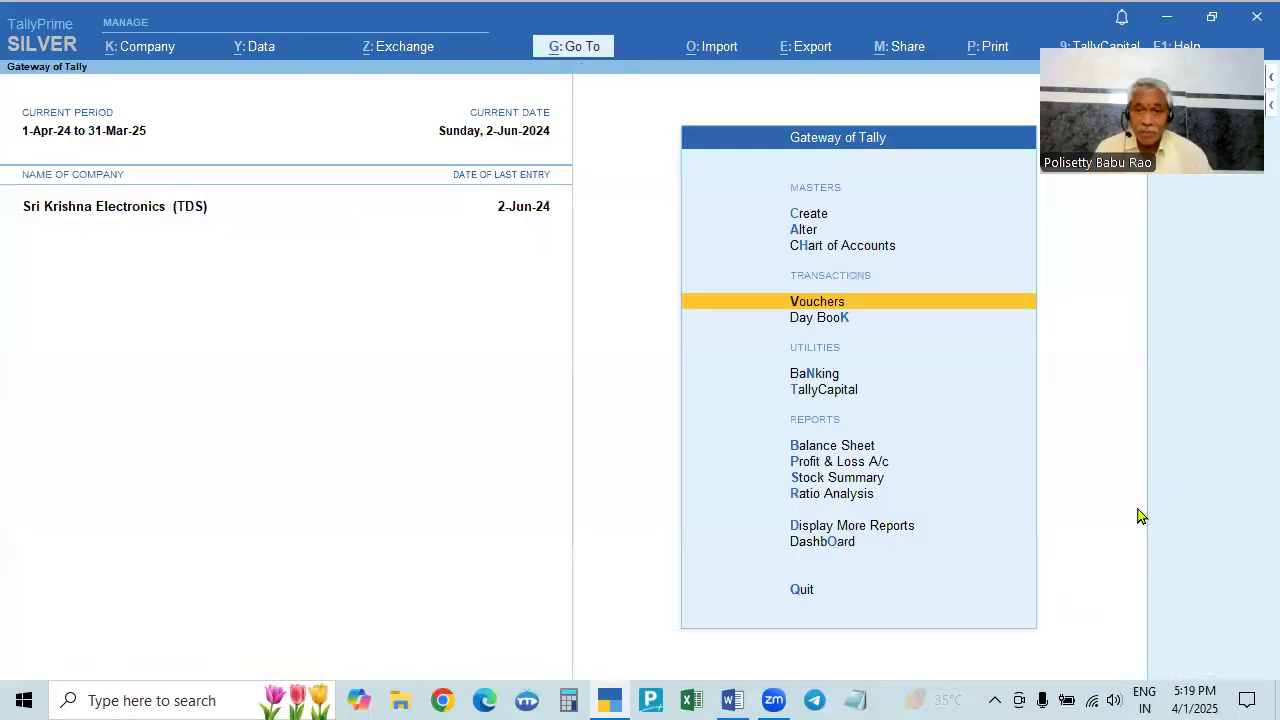
{"action": "key", "text": "Down"}
{"action": "key", "text": "F2"}
{"action": "key", "text": "BackSpace"}
{"action": "key", "text": "Return"}
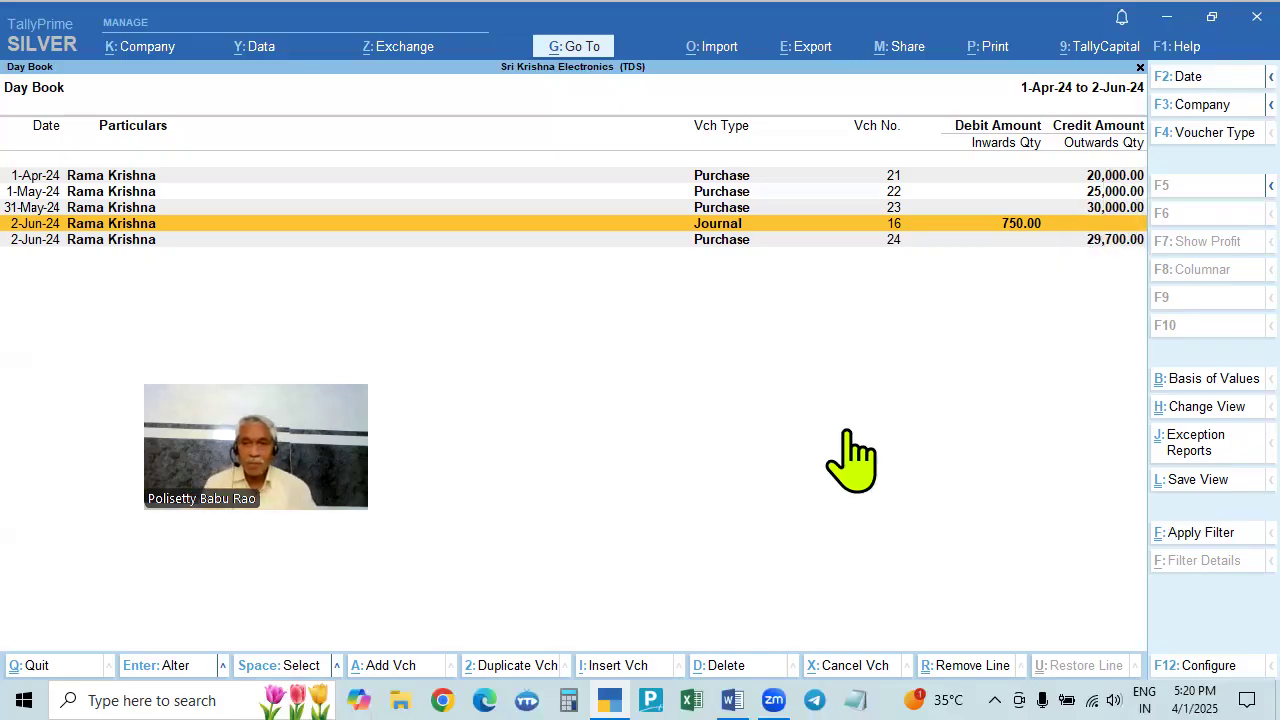
{"action": "key", "text": "Escape"}
{"action": "key", "text": "Escape"}
{"action": "key", "text": "n"}
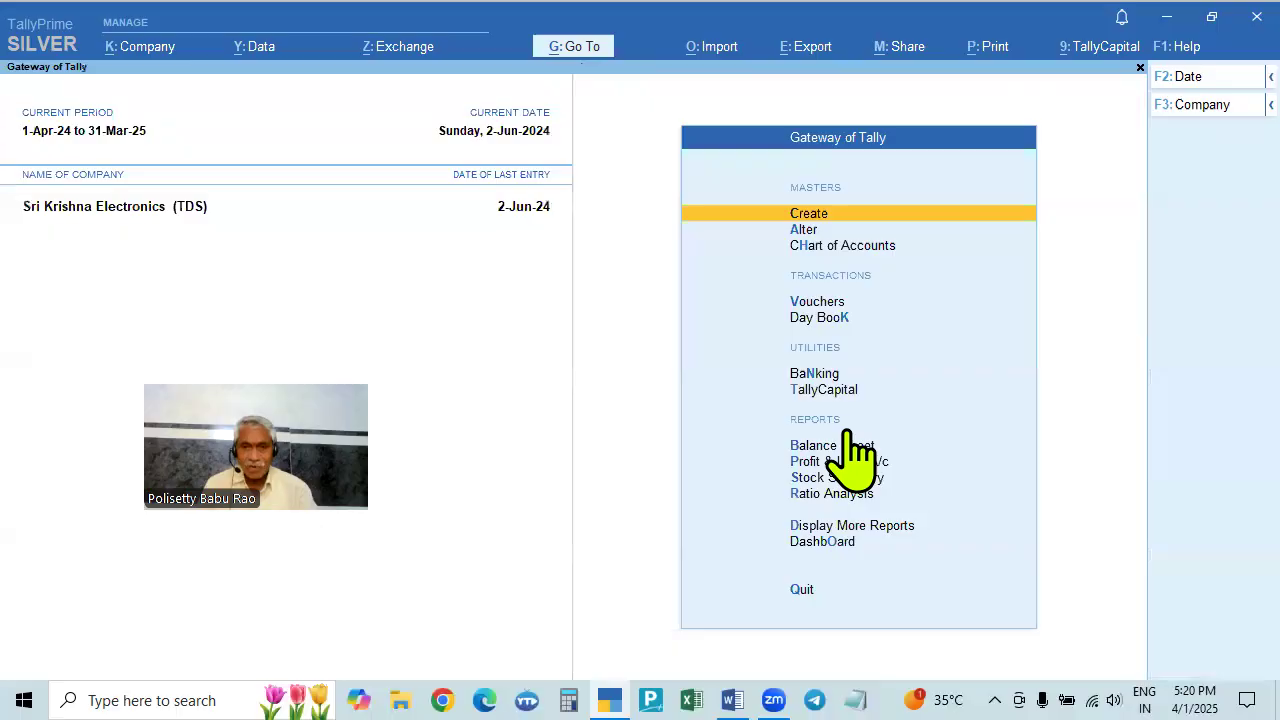
{"action": "key", "text": "Down"}
{"action": "key", "text": "Down"}
{"action": "key", "text": "Down"}
{"action": "key", "text": "Return"}
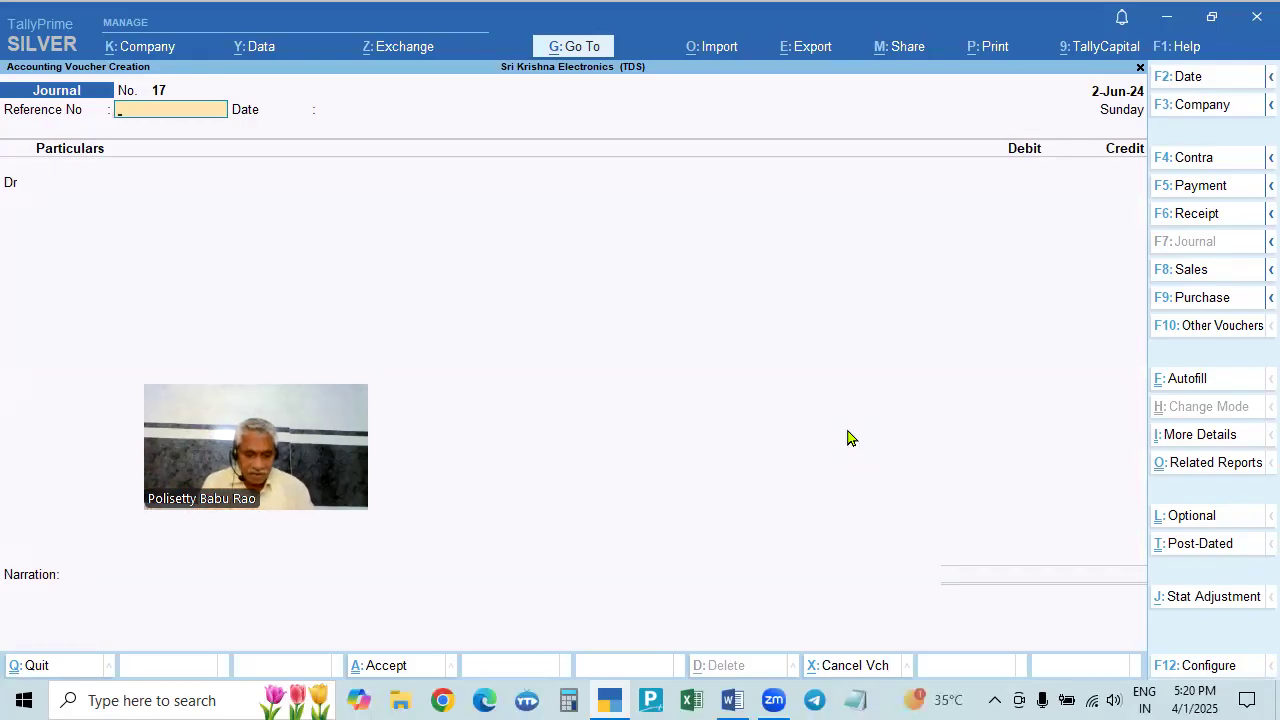
- Start a Payment voucher dated 2-Apr-24 with the contractor as the debit ledger
{"action": "key", "text": "F5"}
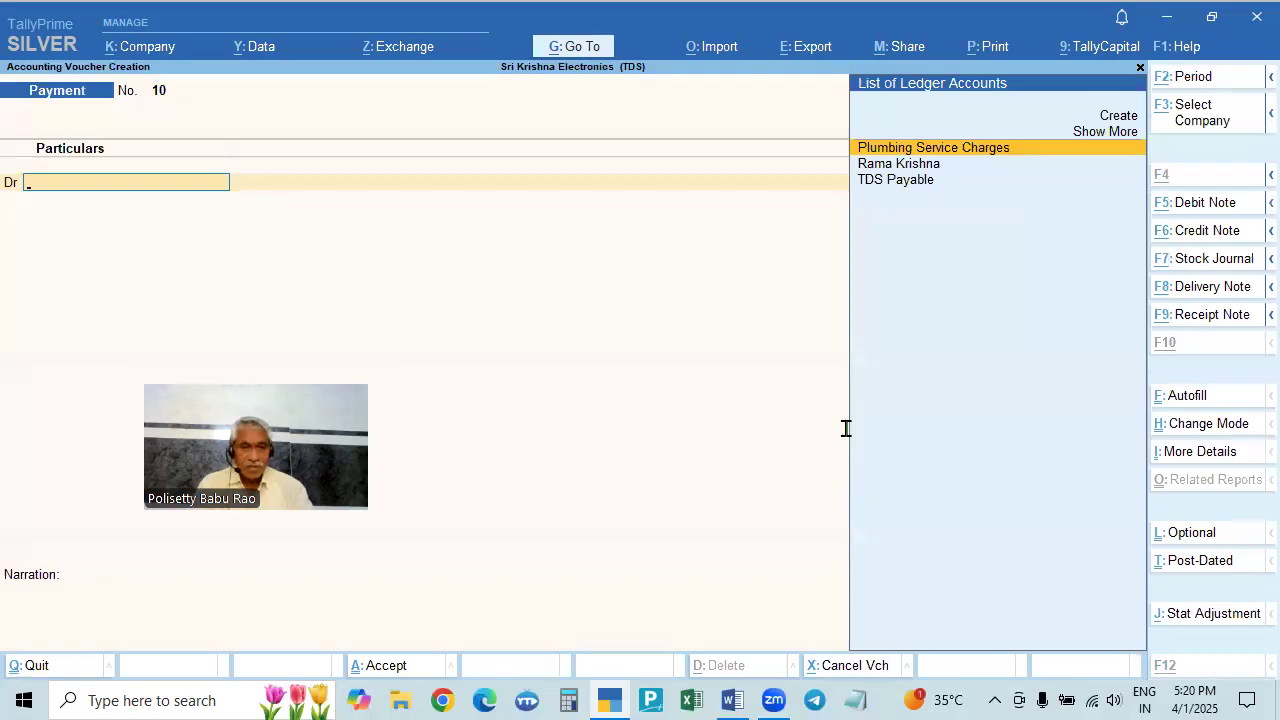
{"action": "key", "text": "alt+Tab"}
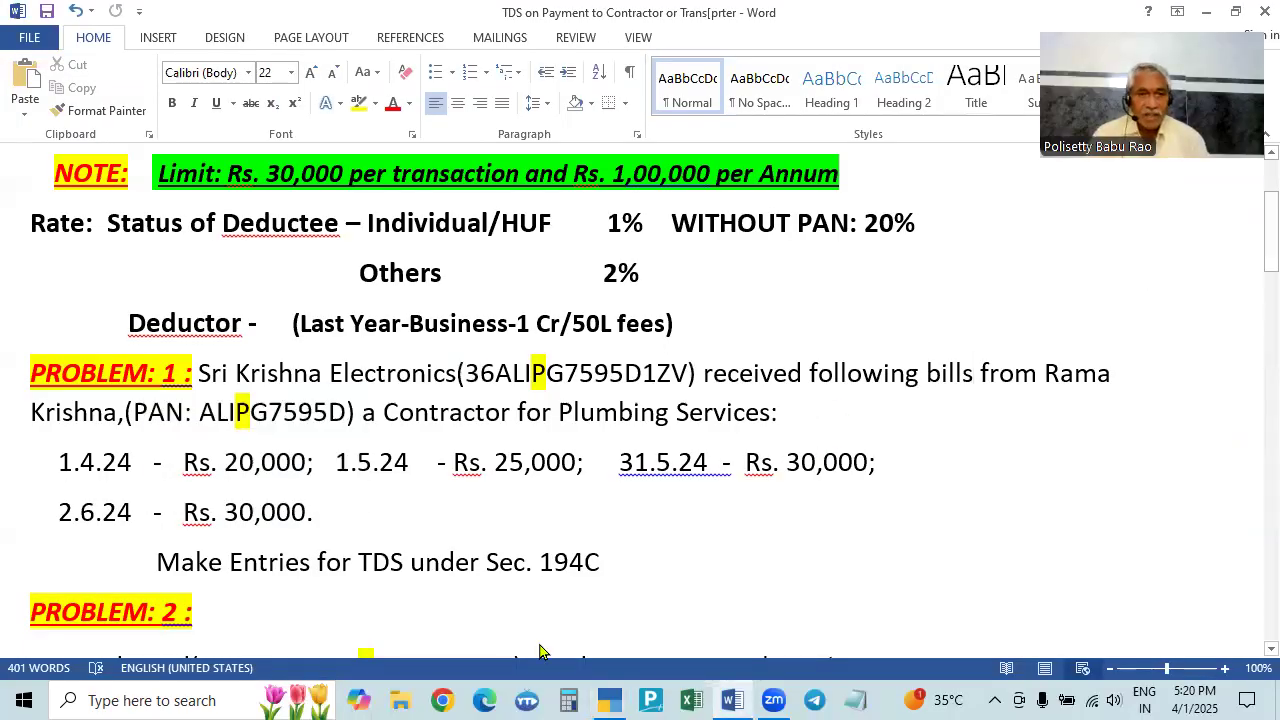
{"action": "key", "text": "alt+Tab"}
{"action": "key", "text": "F2"}
{"action": "type", "text": "2.4"}
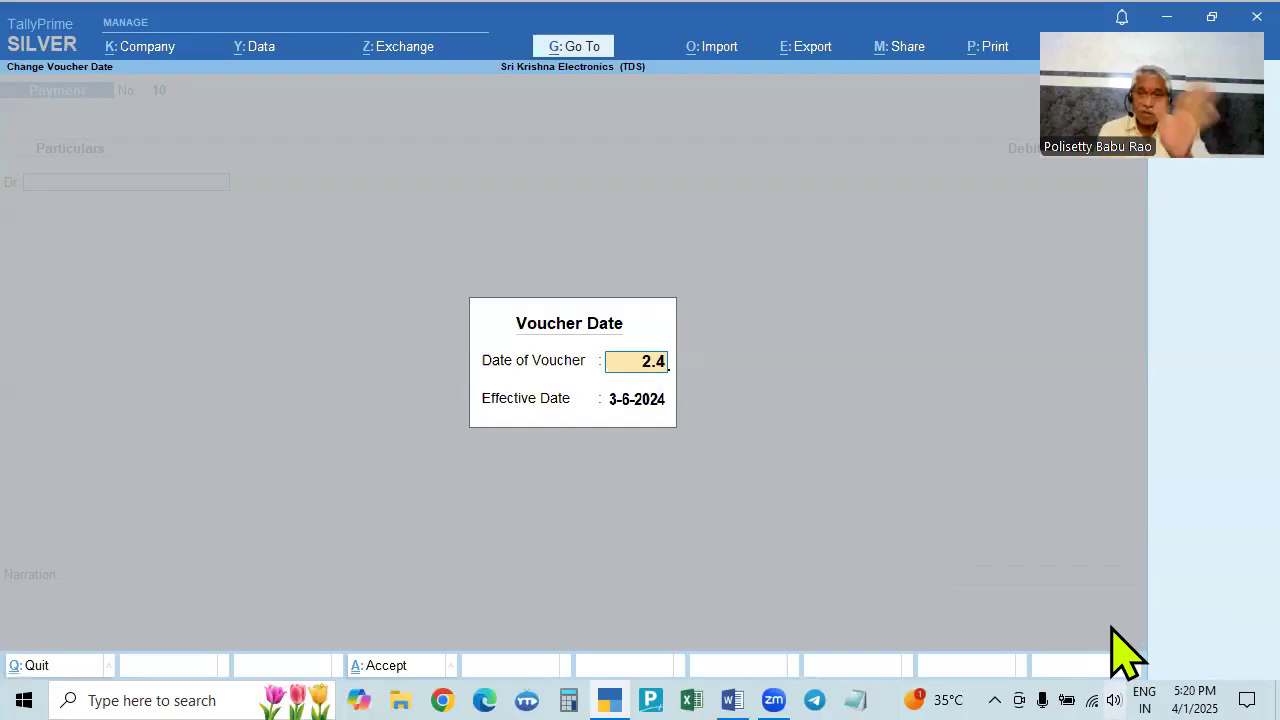
{"action": "key", "text": "Return"}
{"action": "key", "text": "Return"}
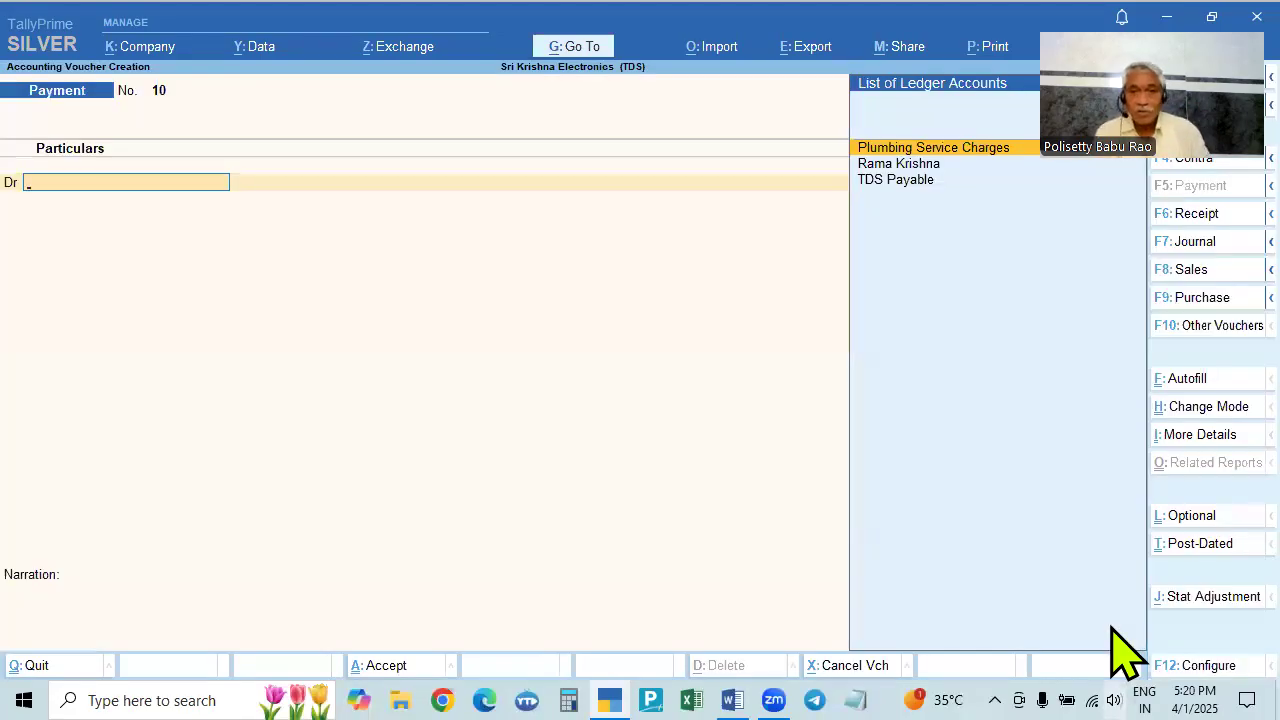
{"action": "key", "text": "Down"}
{"action": "key", "text": "Return"}
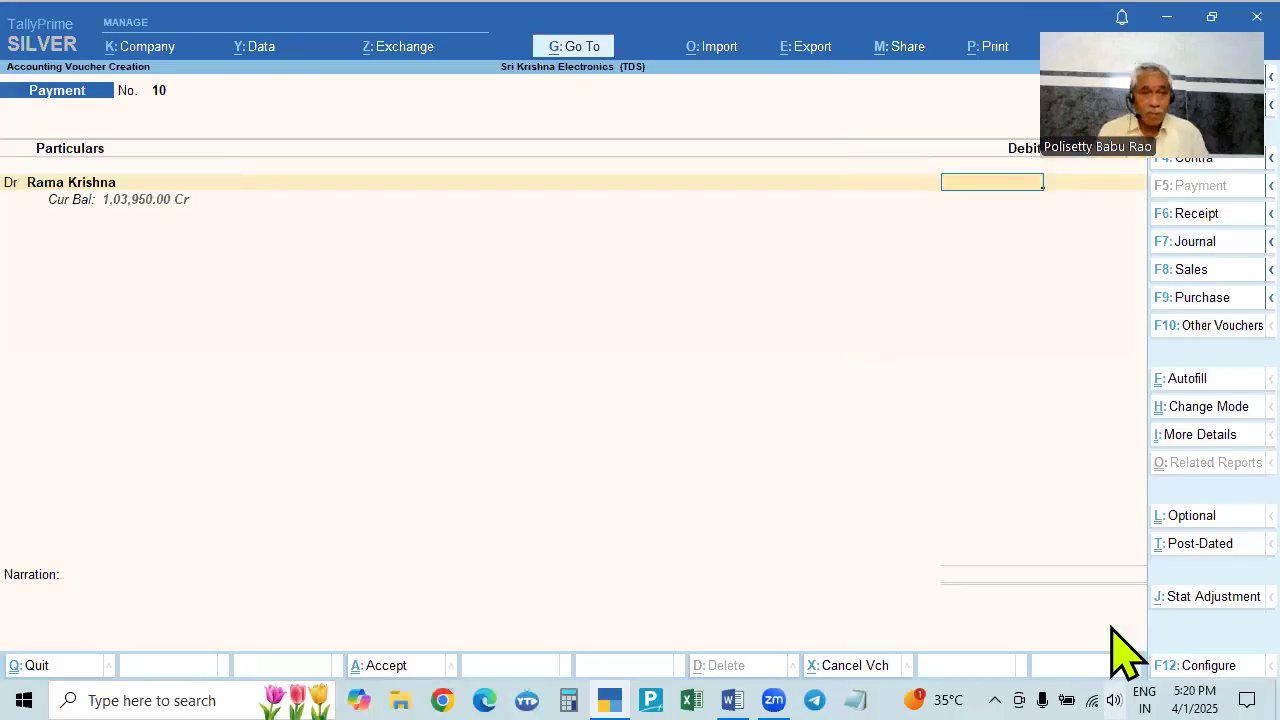
- Enter 20,000 against bill 025, then abandon the draft payment without saving
{"action": "key", "text": "alt+Tab"}
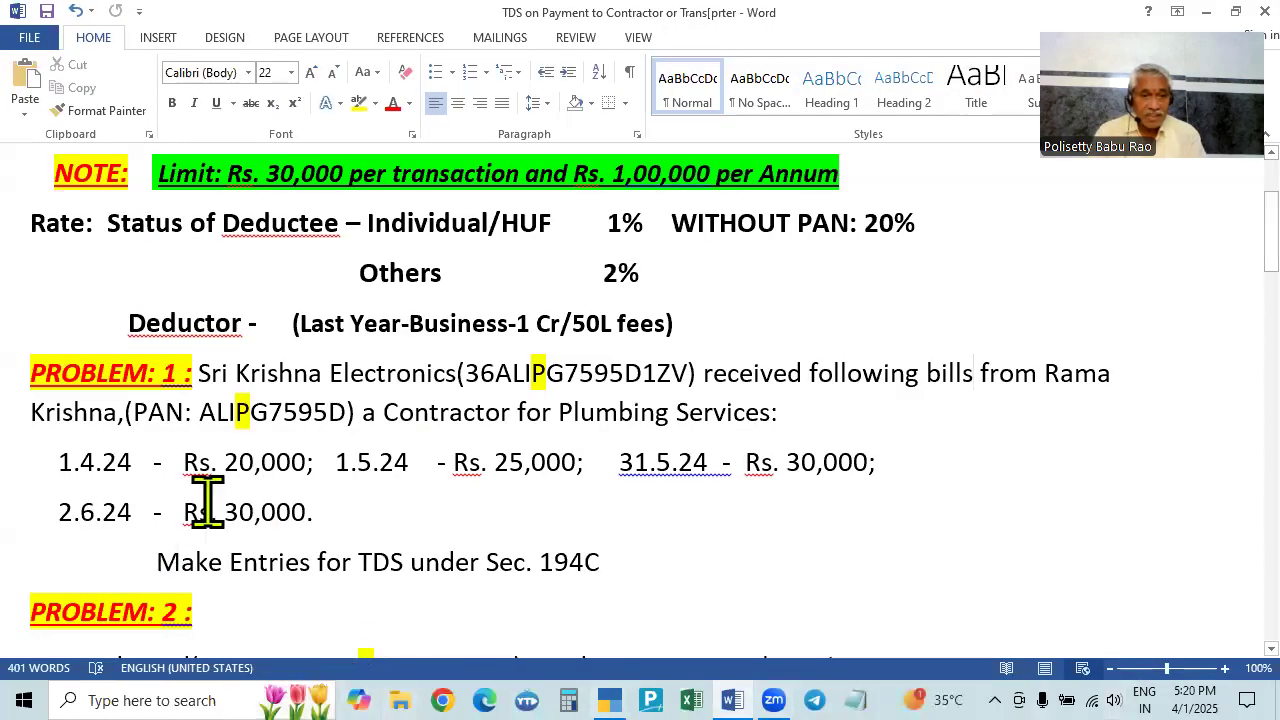
{"action": "key", "text": "alt+Tab"}
{"action": "type", "text": "20000"}
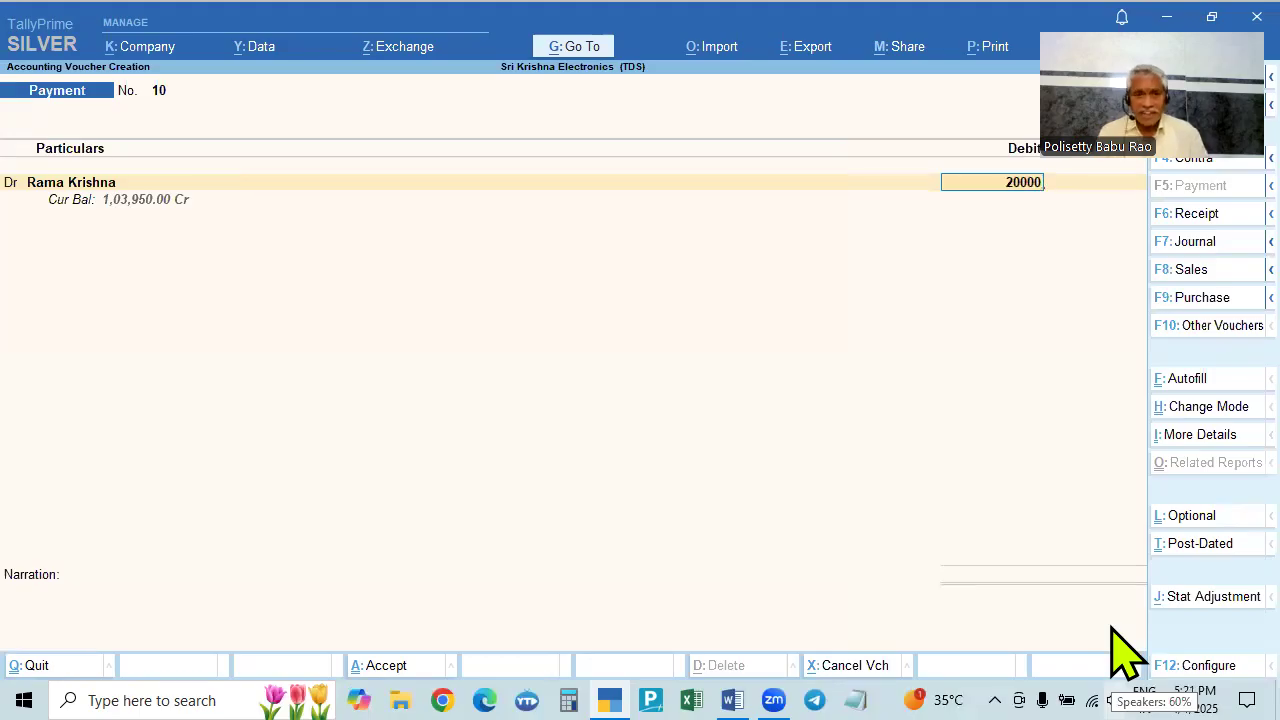
{"action": "key", "text": "Return"}
{"action": "key", "text": "Return"}
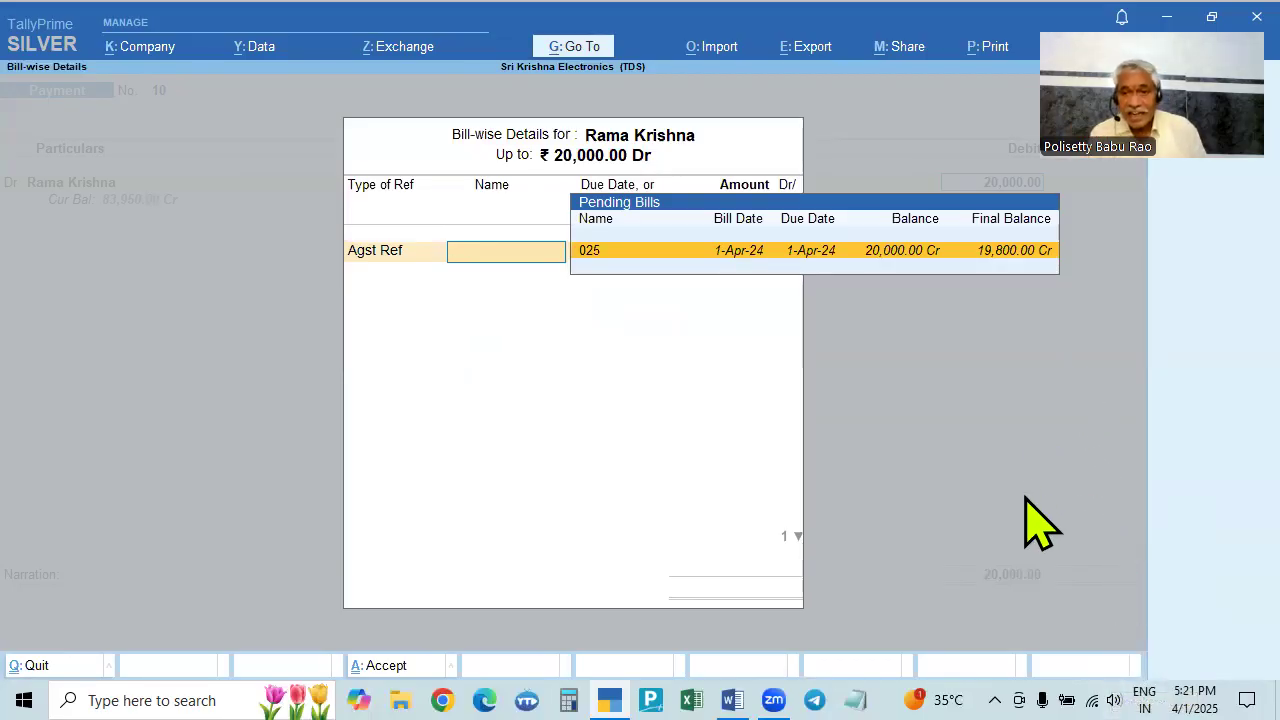
{"action": "key", "text": "Return"}
{"action": "type", "text": "20"}
{"action": "key", "text": "BackSpace"}
{"action": "key", "text": "BackSpace"}
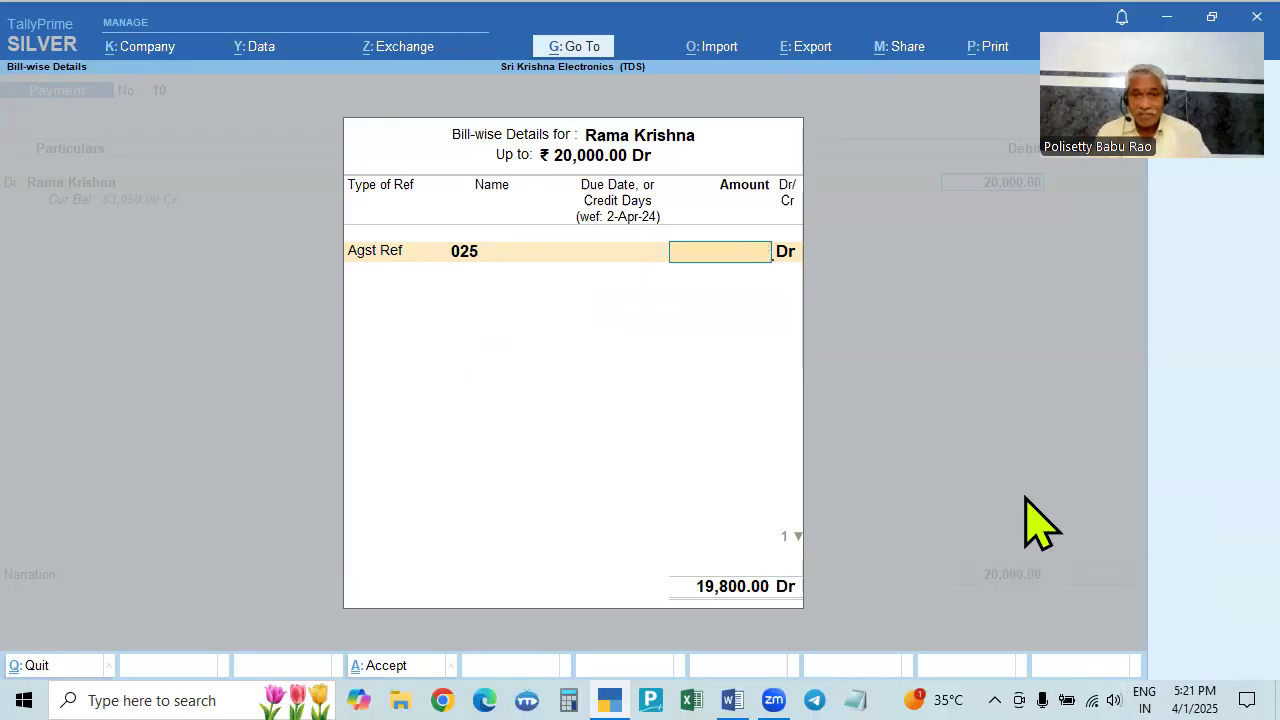
{"action": "key", "text": "Escape"}
{"action": "key", "text": "Return"}
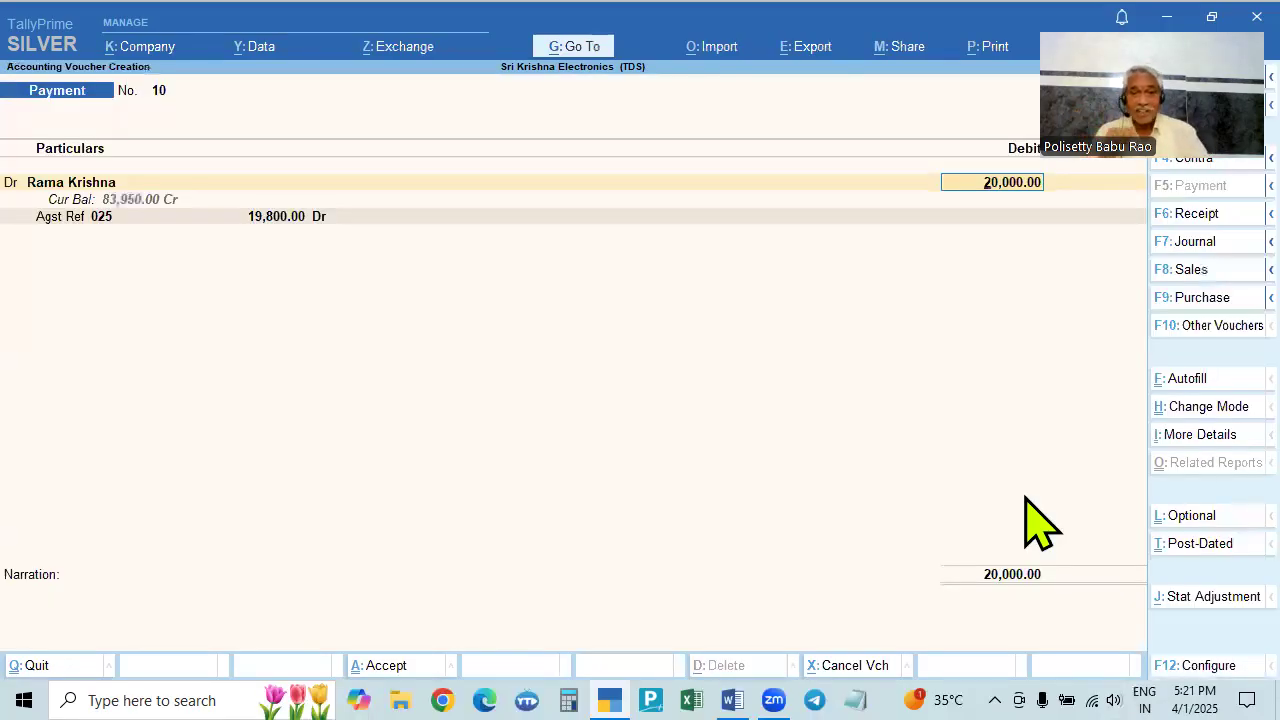
{"action": "key", "text": "BackSpace"}
{"action": "key", "text": "Escape"}
{"action": "key", "text": "Return"}
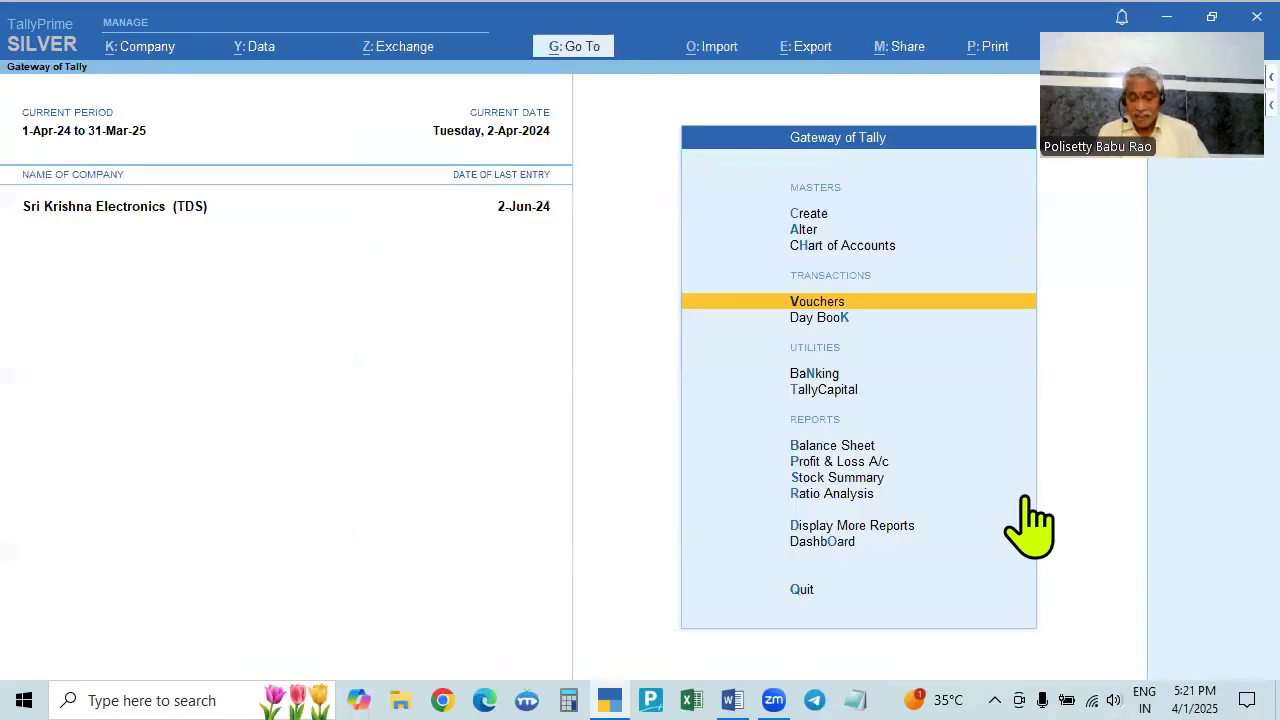
- Show the Day Book from 1-Apr-24 and delete the 750.00 Journal No. 16 dated 2-Jun-24
{"action": "key", "text": "Down"}
{"action": "key", "text": "Return"}
{"action": "key", "text": "F2"}
{"action": "key", "text": "Return"}
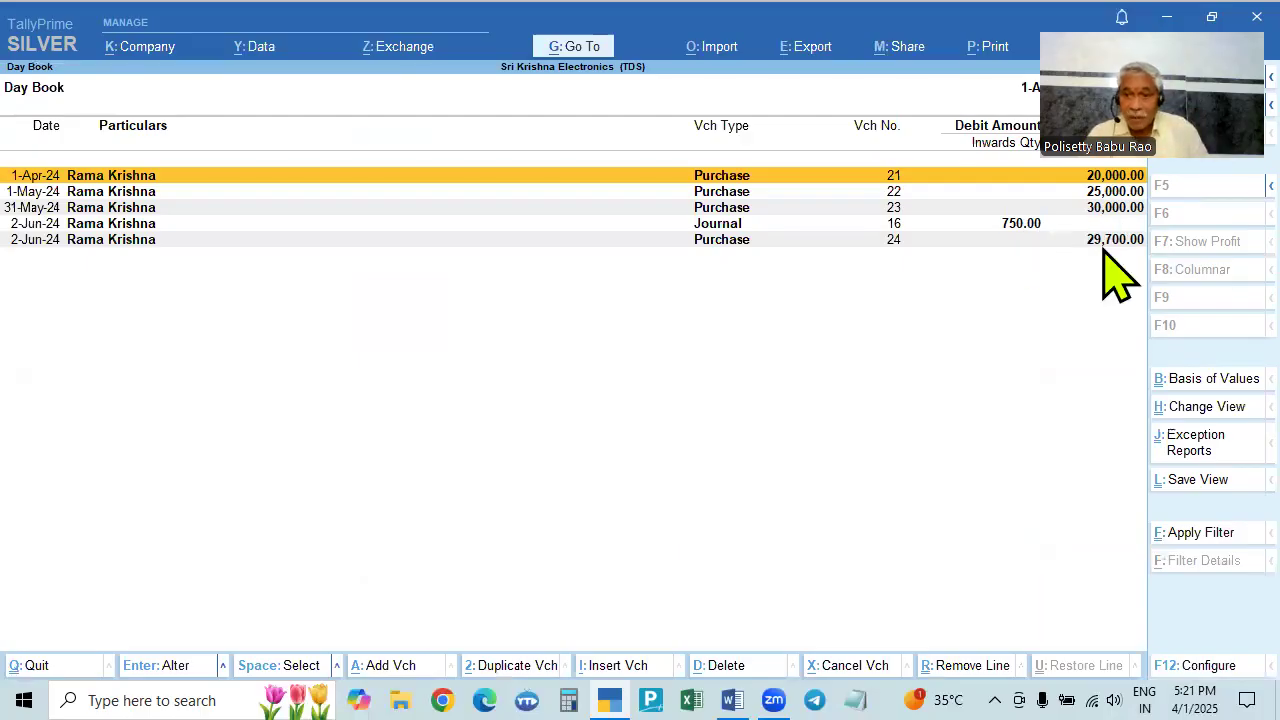
{"action": "left_click", "coordinate": [1022, 224]}
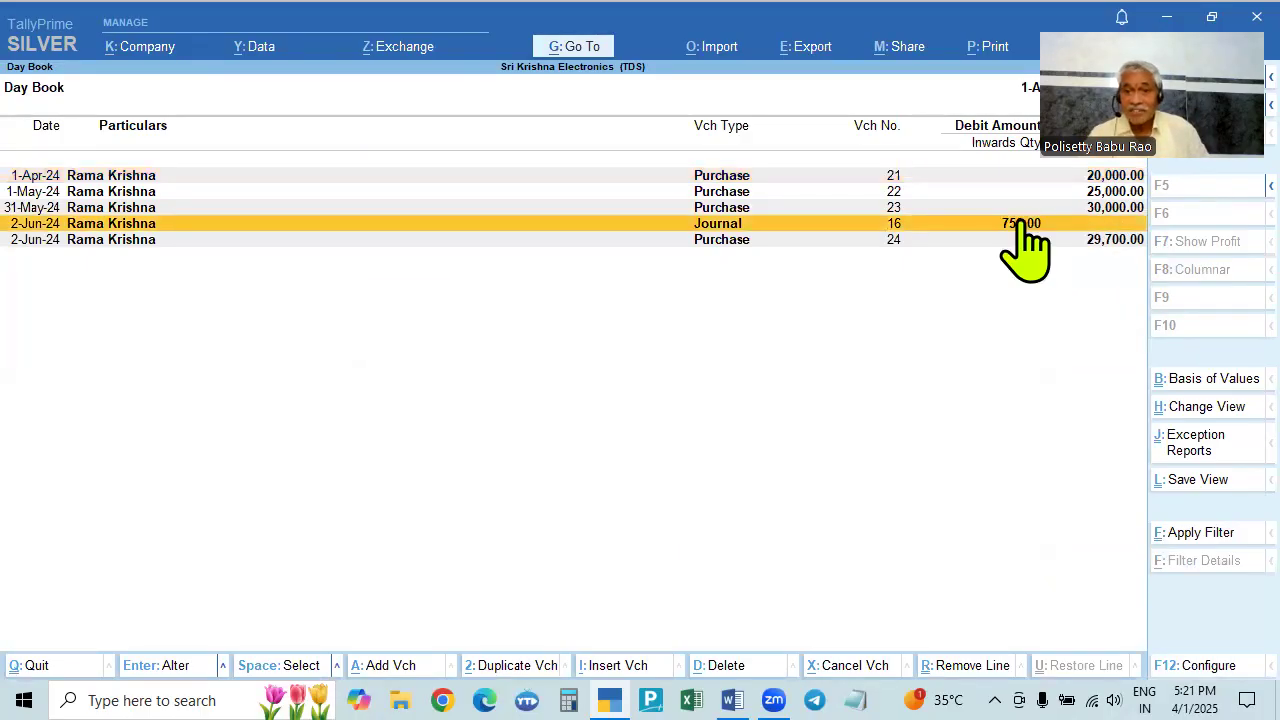
{"action": "left_click", "coordinate": [1022, 224]}
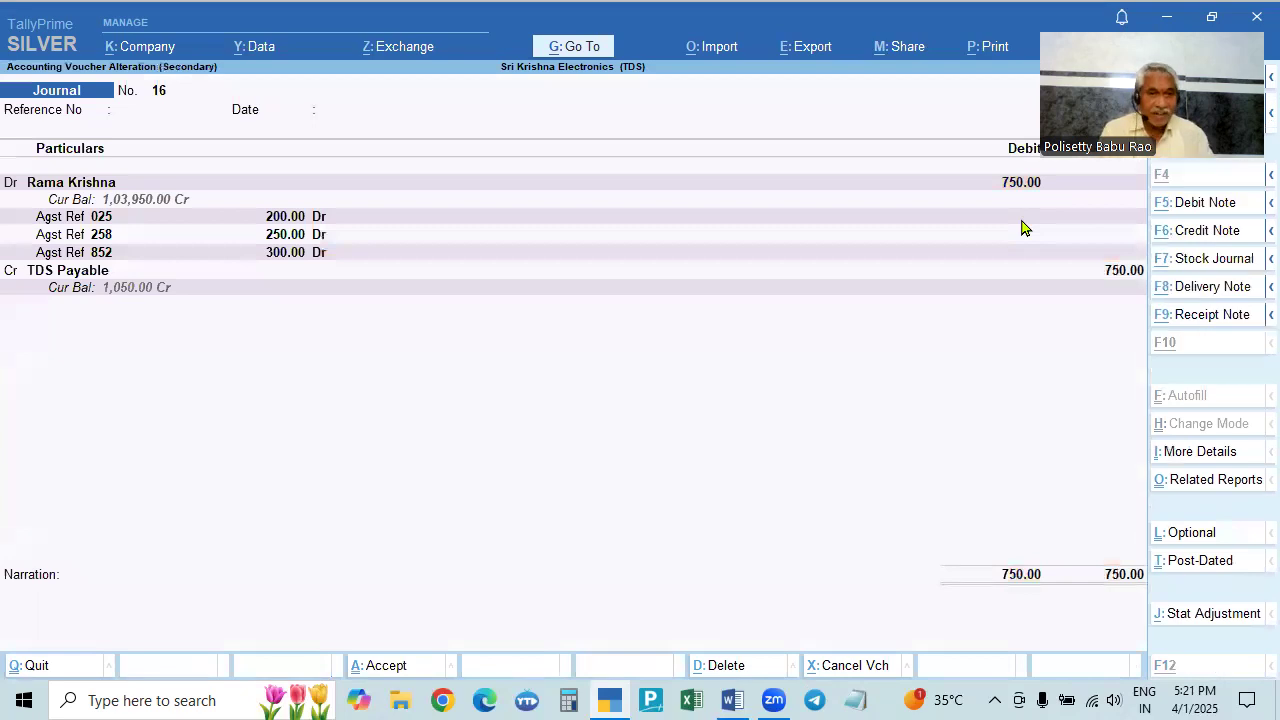
{"action": "key", "text": "alt+d"}
{"action": "key", "text": "y"}
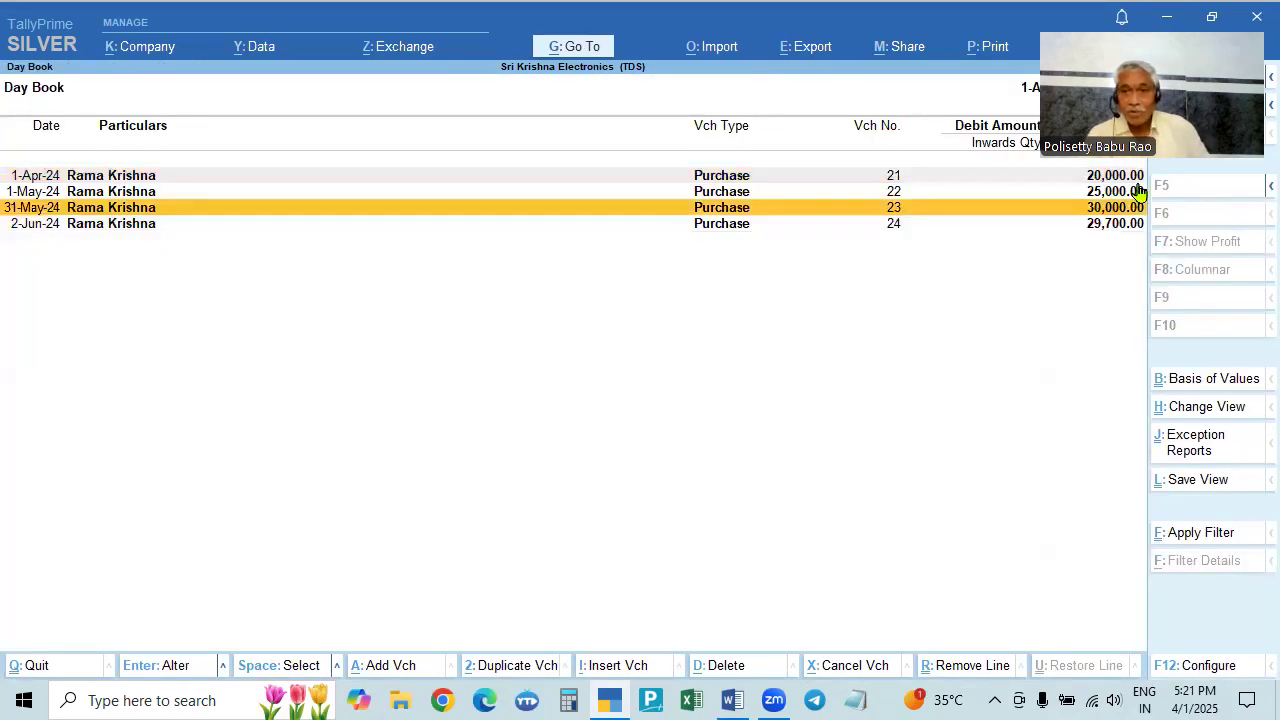
{"action": "left_click_drag", "start_coordinate": [351, 265], "coordinate": [86, 474]}
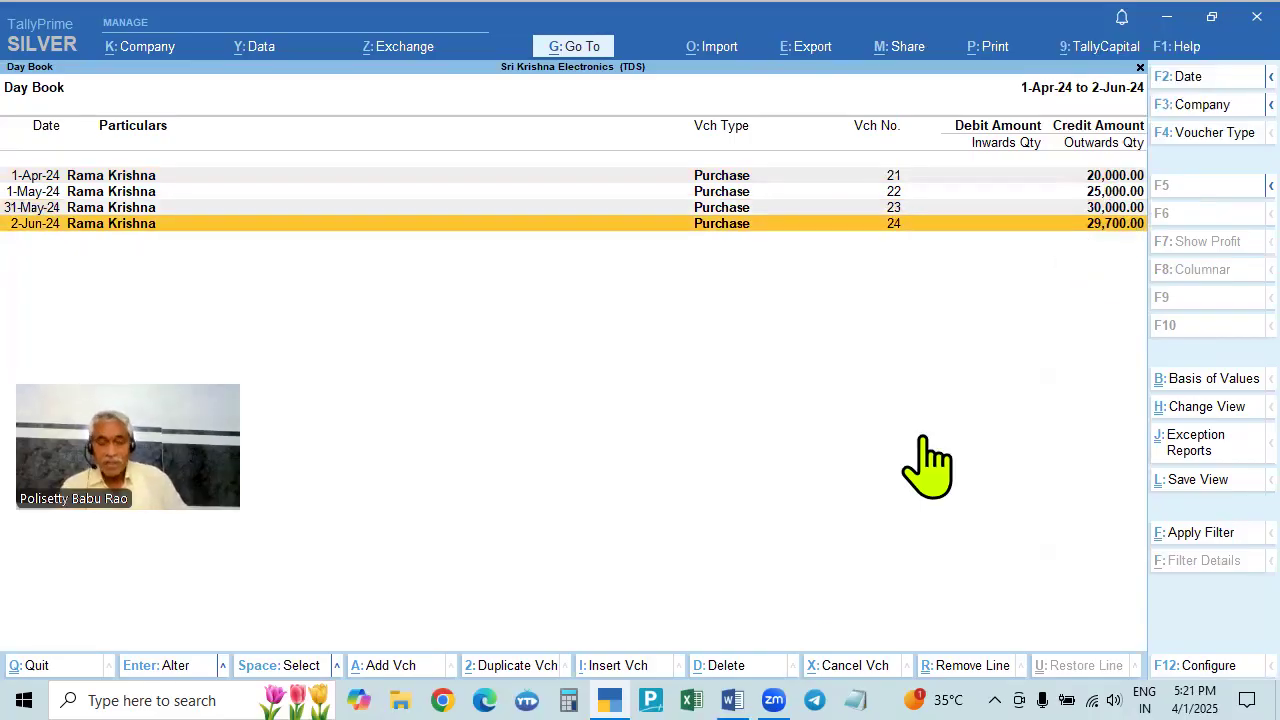
{"action": "key", "text": "Escape"}
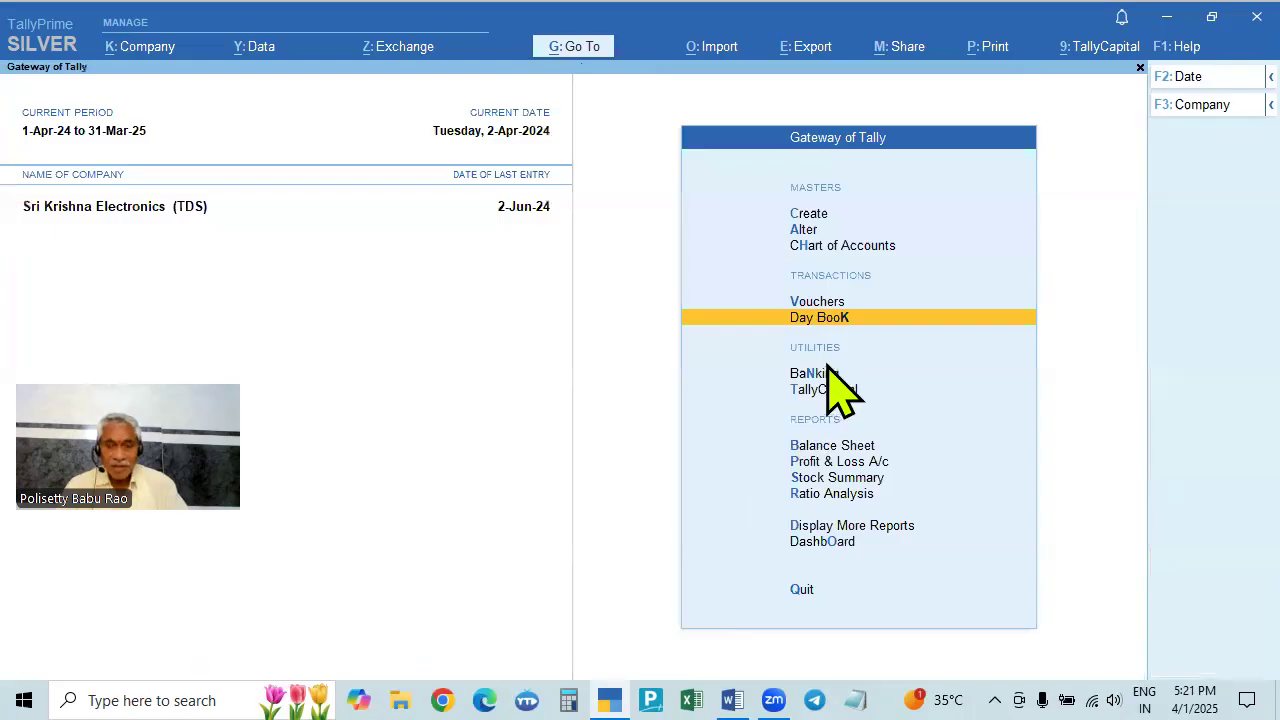
- Start a new Payment voucher dated 2-Apr-24 for the contractor
{"action": "key", "text": "Up"}
{"action": "key", "text": "Return"}
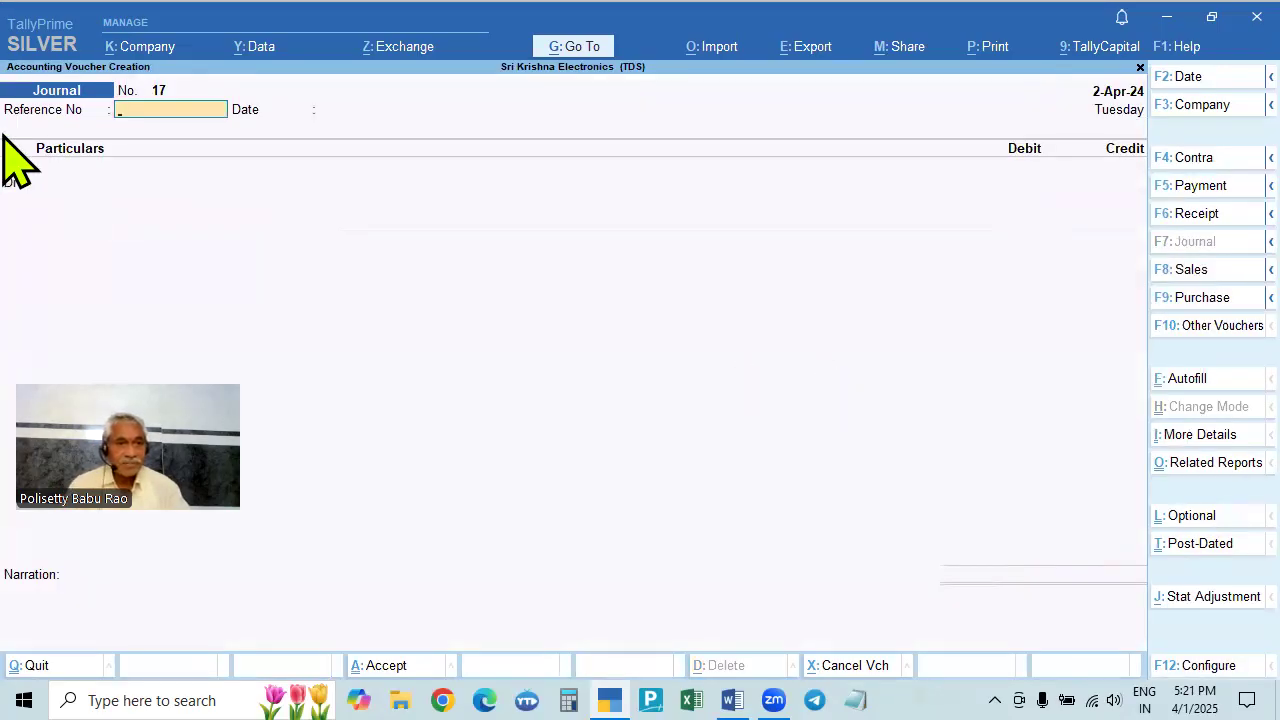
{"action": "key", "text": "F5"}
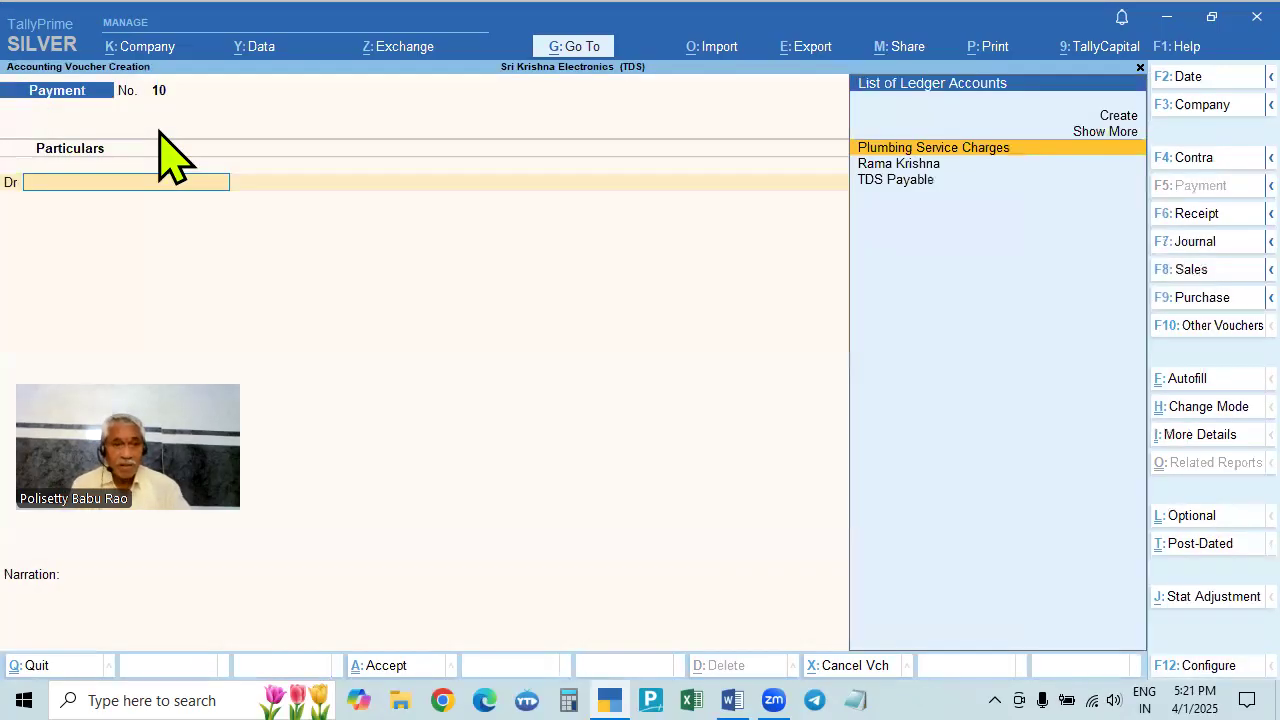
{"action": "key", "text": "F2"}
{"action": "type", "text": "2-4"}
{"action": "key", "text": "Return"}
{"action": "key", "text": "Return"}
{"action": "key", "text": "Down"}
{"action": "key", "text": "Down"}
{"action": "key", "text": "Up"}
- Pay the contractor 20,000 in cash against bill 025 and save voucher 10
{"action": "key", "text": "Return"}
{"action": "type", "text": "20000"}
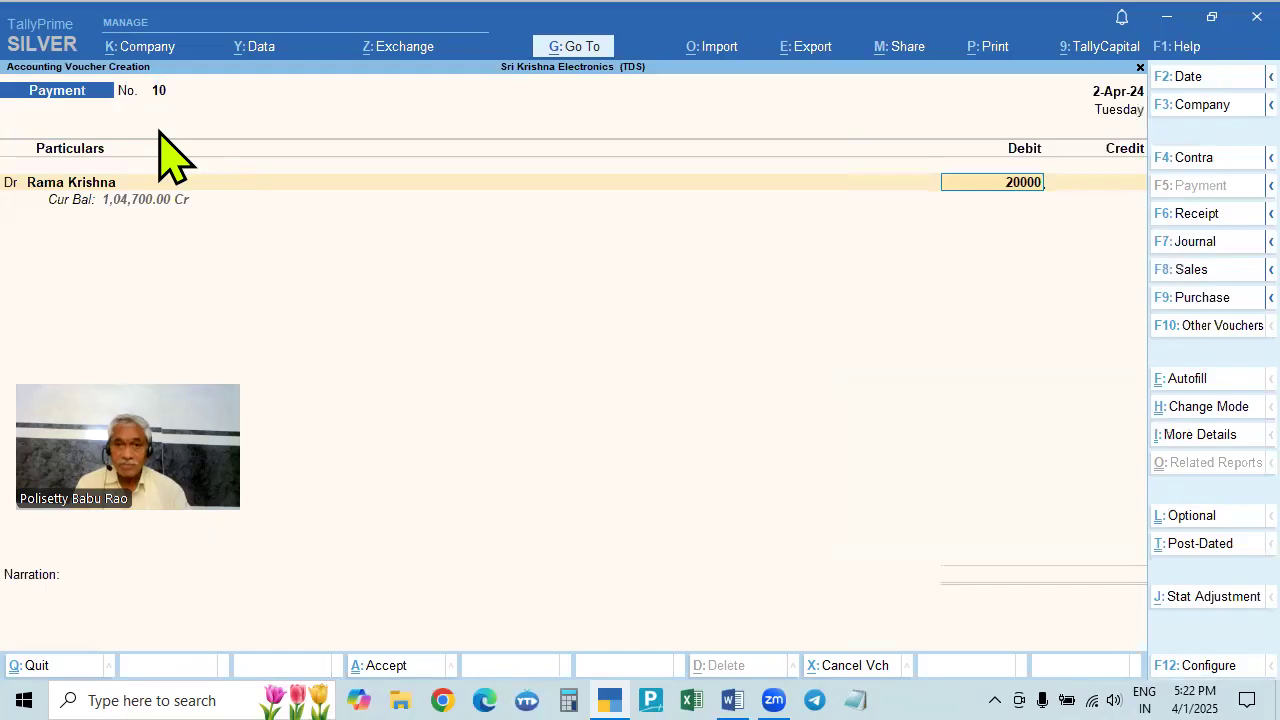
{"action": "key", "text": "Return"}
{"action": "key", "text": "Return"}
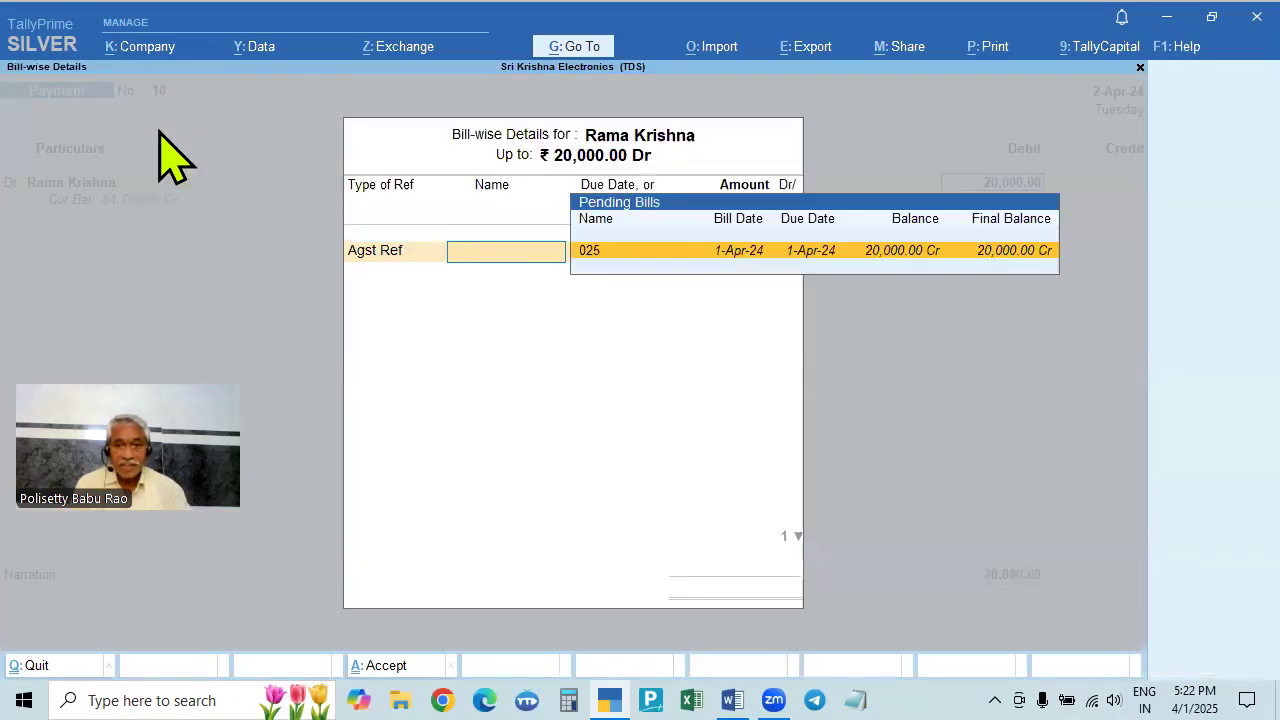
{"action": "key", "text": "Return"}
{"action": "key", "text": "Return"}
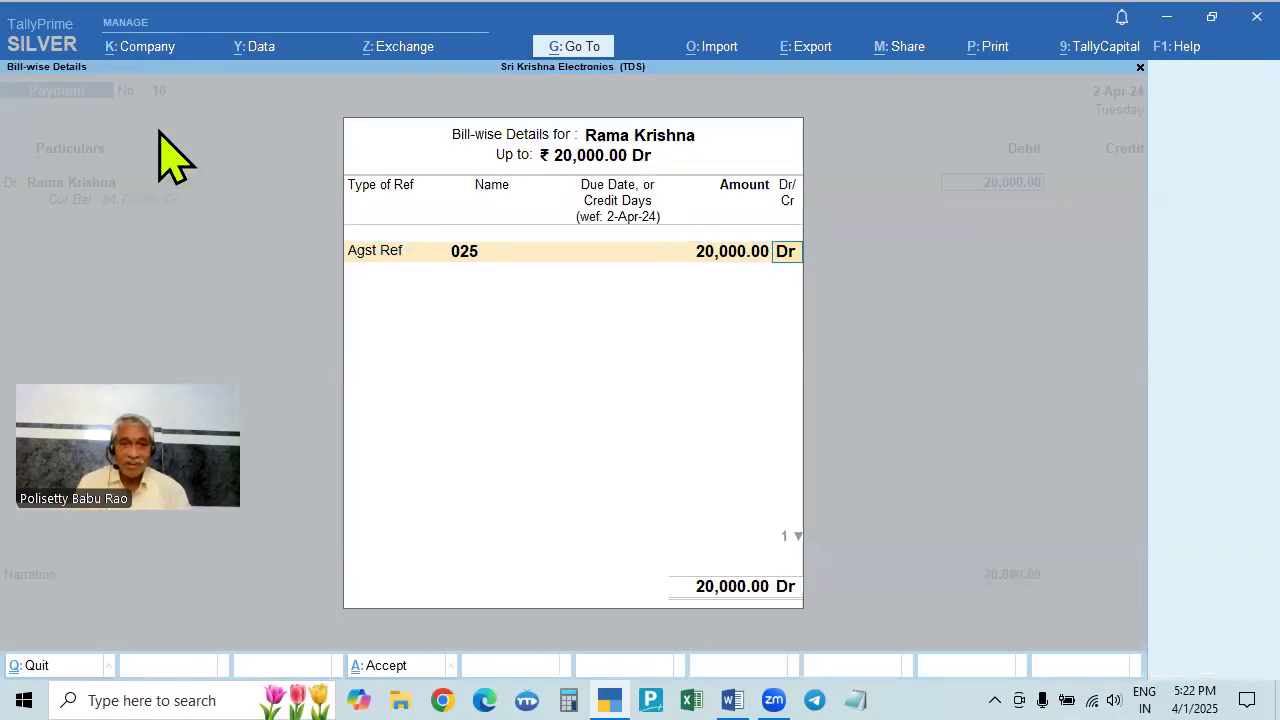
{"action": "key", "text": "Return"}
{"action": "key", "text": "Return"}
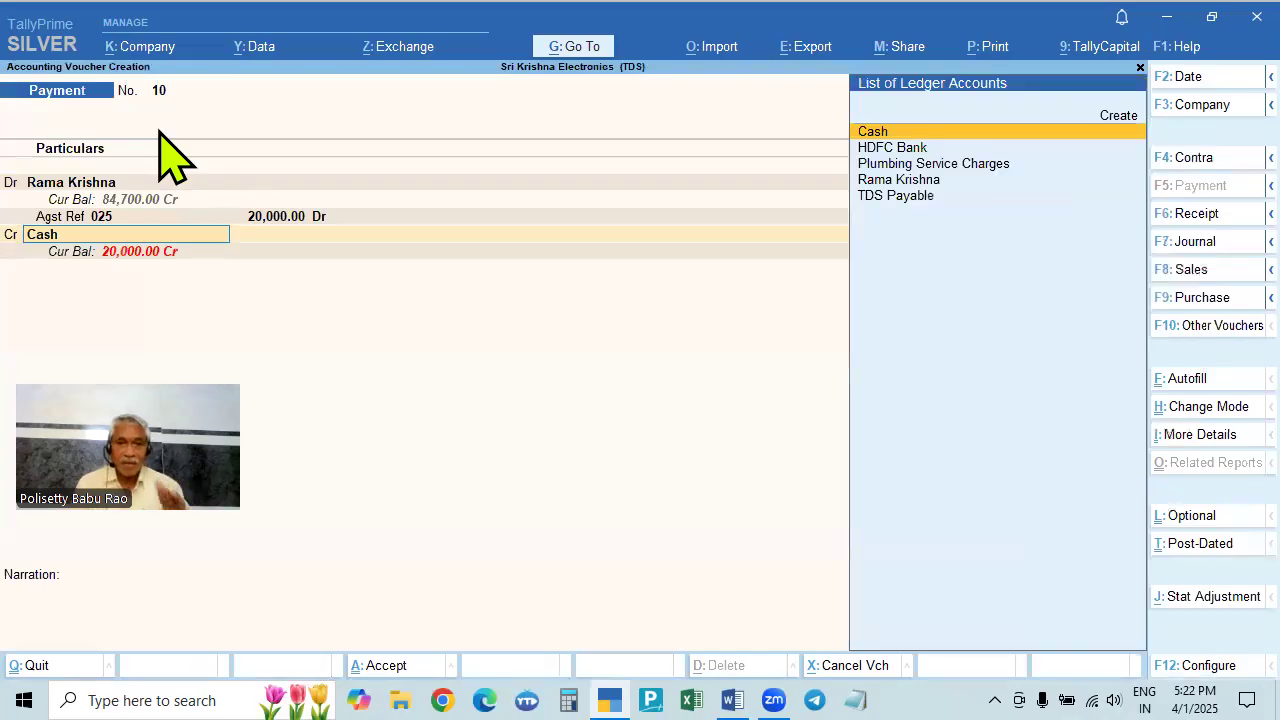
{"action": "key", "text": "Return"}
{"action": "key", "text": "Return"}
{"action": "key", "text": "Return"}
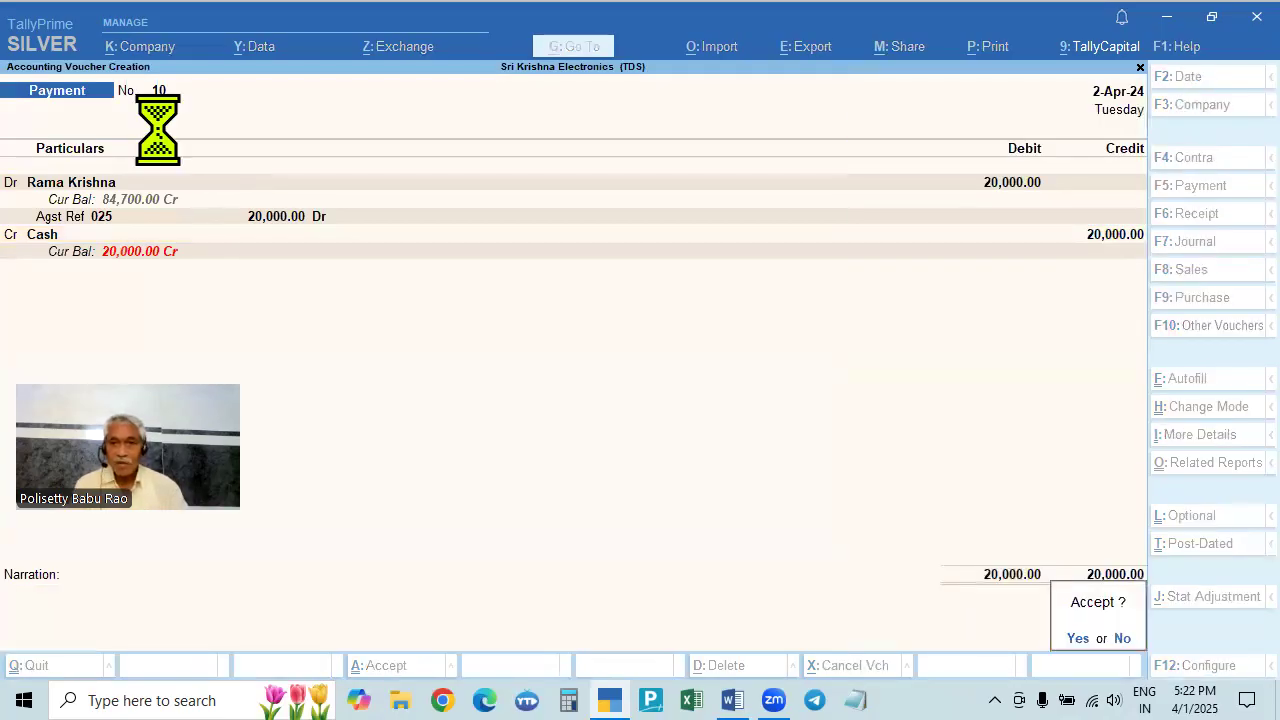
{"action": "key", "text": "Return"}
{"action": "key", "text": "alt+Tab"}
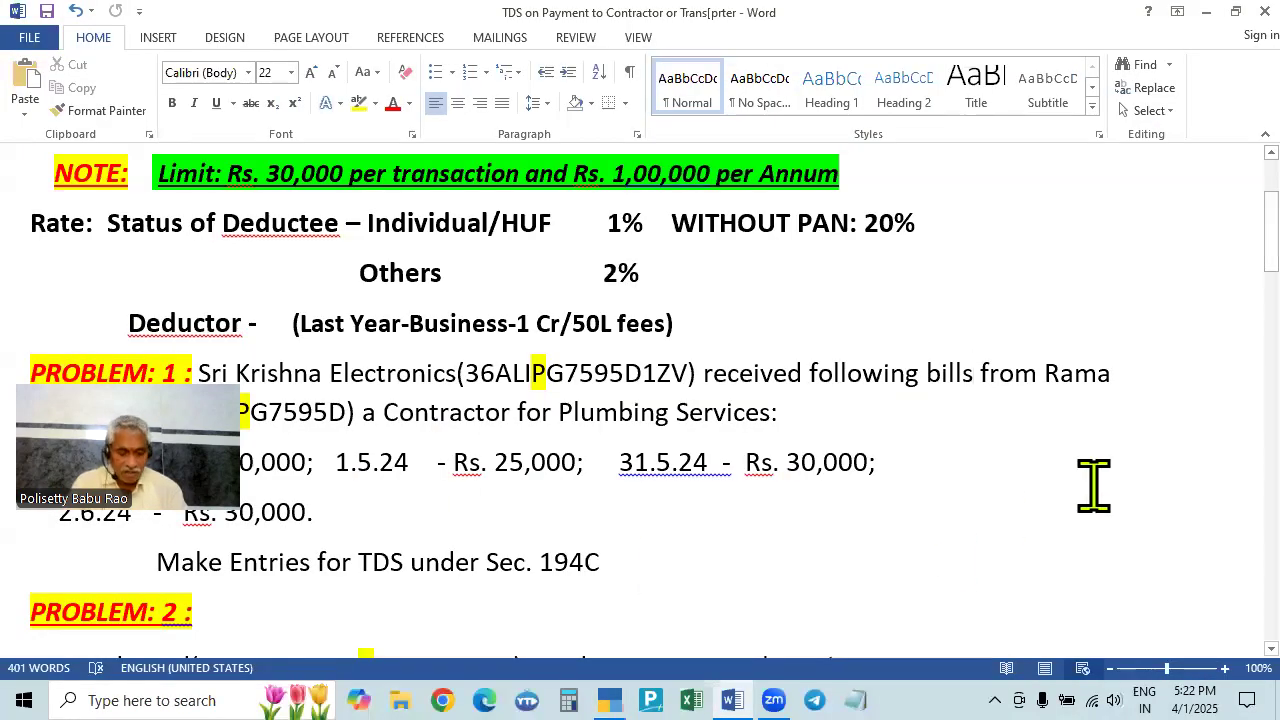
- Date Payment voucher 11 as 2-May-24 and debit the contractor's ledger
{"action": "key", "text": "alt+Tab"}
{"action": "key", "text": "F2"}
{"action": "type", "text": "20.5"}
{"action": "key", "text": "BackSpace"}
{"action": "key", "text": "BackSpace"}
{"action": "key", "text": "BackSpace"}
{"action": "key", "text": "BackSpace"}
{"action": "type", "text": "2.5"}
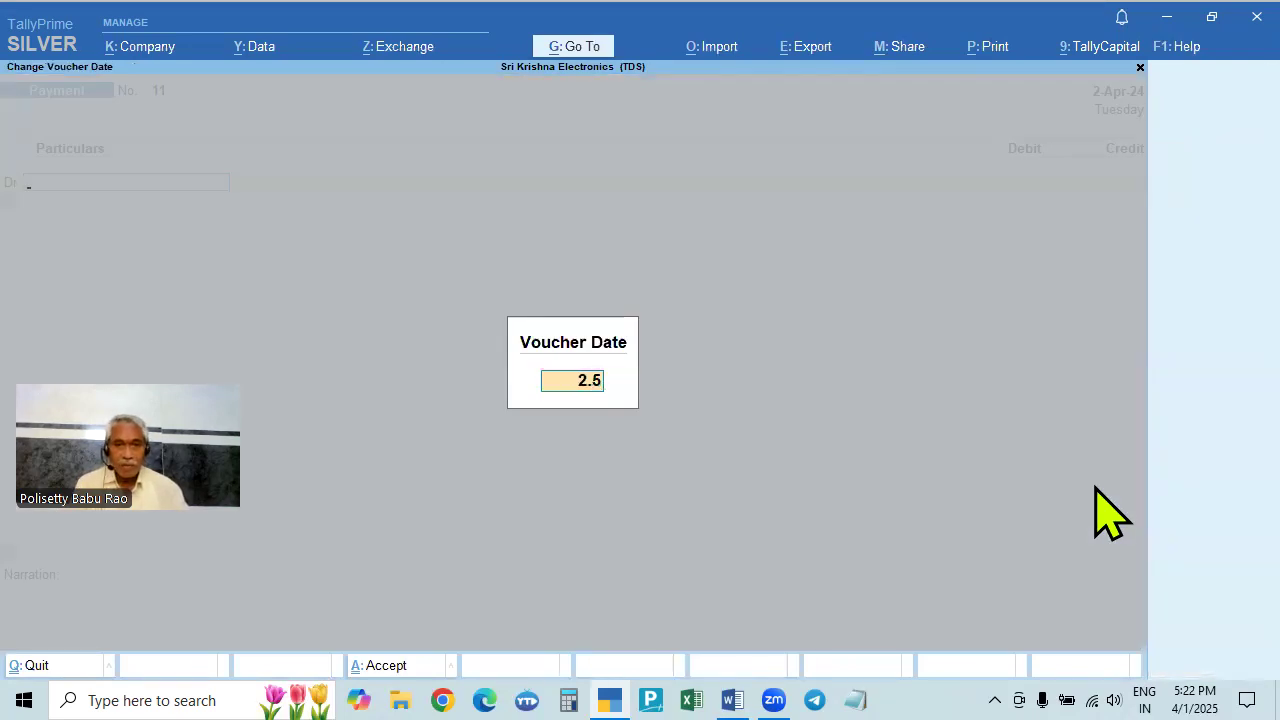
{"action": "key", "text": "Return"}
{"action": "key", "text": "Down"}
{"action": "key", "text": "Return"}
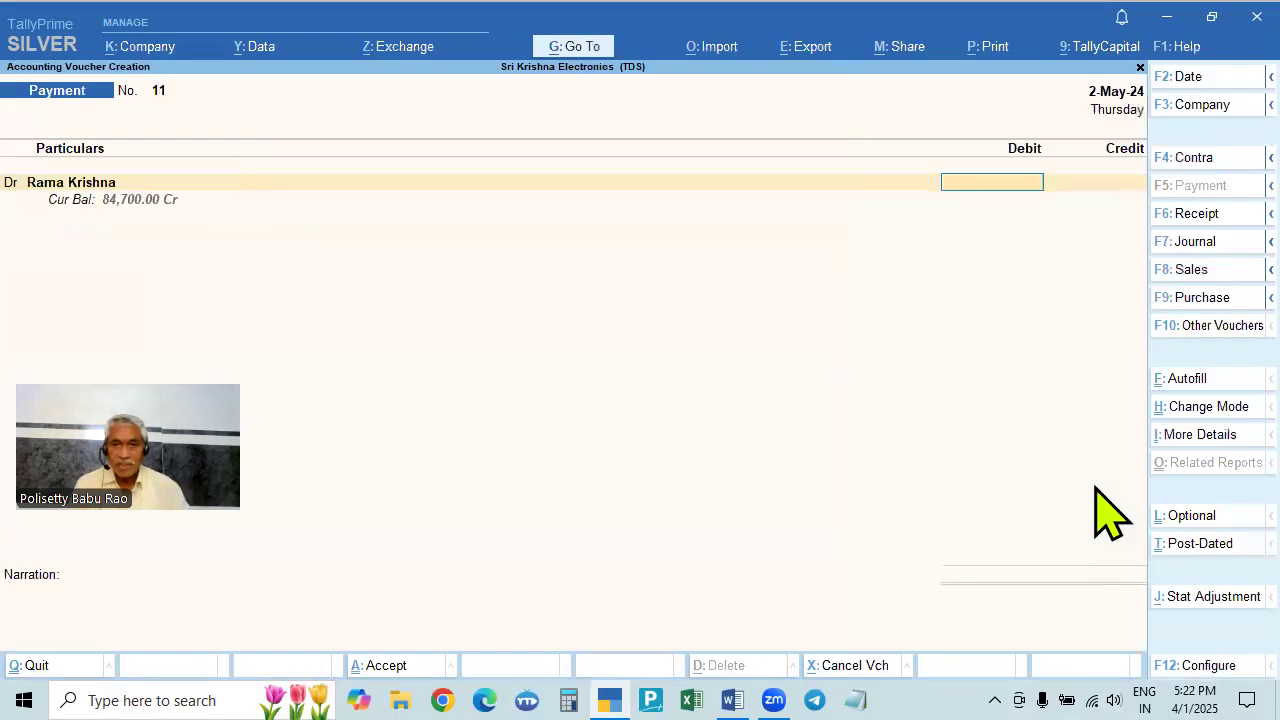
{"action": "key", "text": "alt+Tab"}
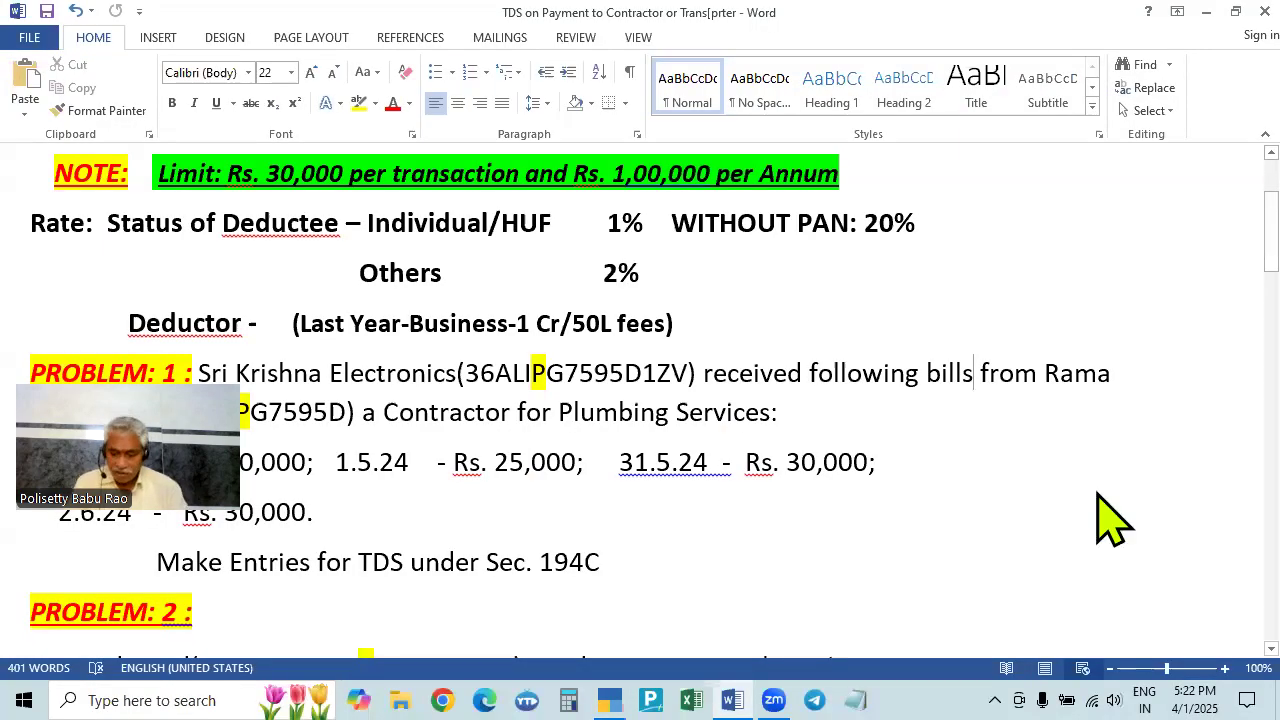
{"action": "key", "text": "alt+Tab"}
- Pay 25,000 in cash against bill 258, dismissing the negative-cash warning
{"action": "type", "text": "25,000"}
{"action": "key", "text": "Return"}
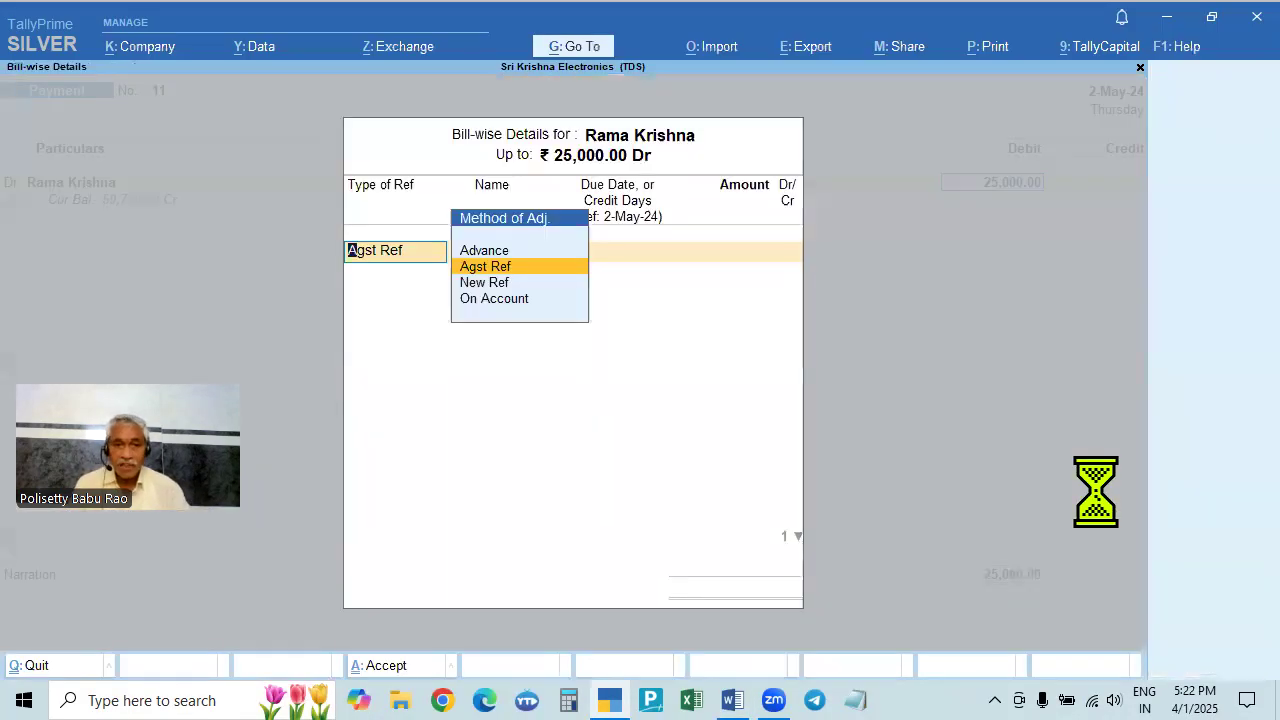
{"action": "key", "text": "Return"}
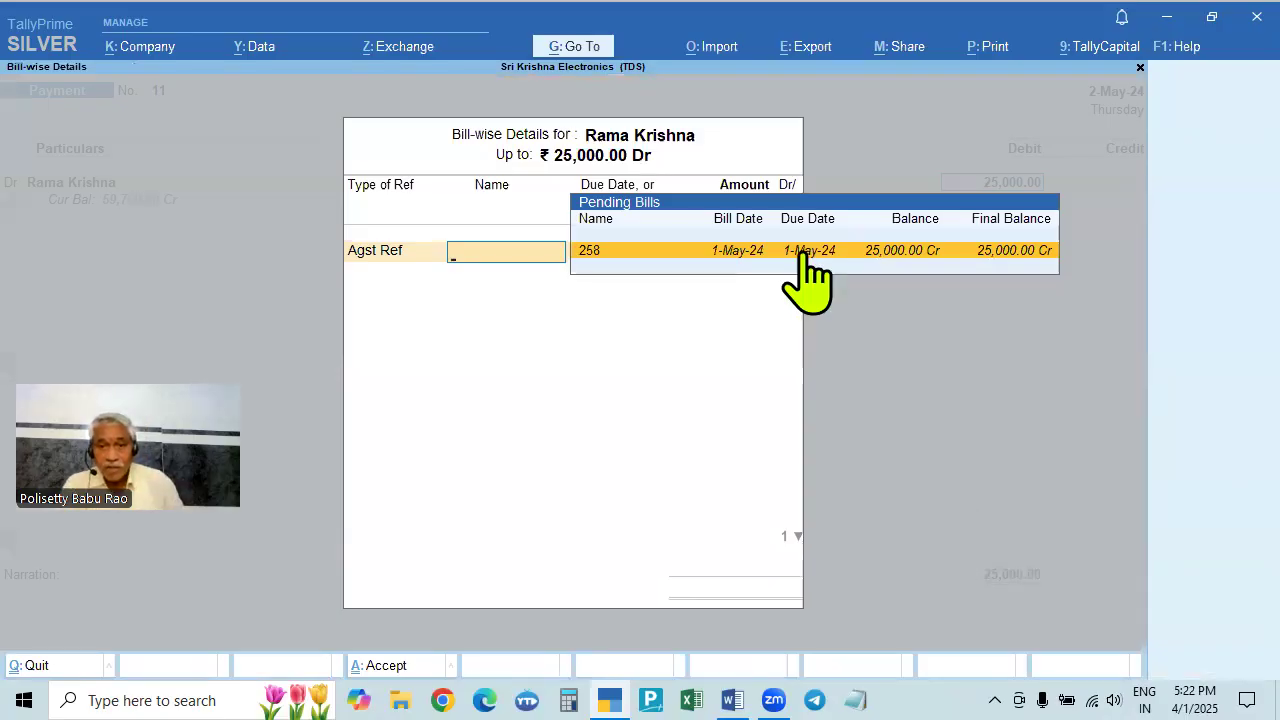
{"action": "key", "text": "alt+Tab"}
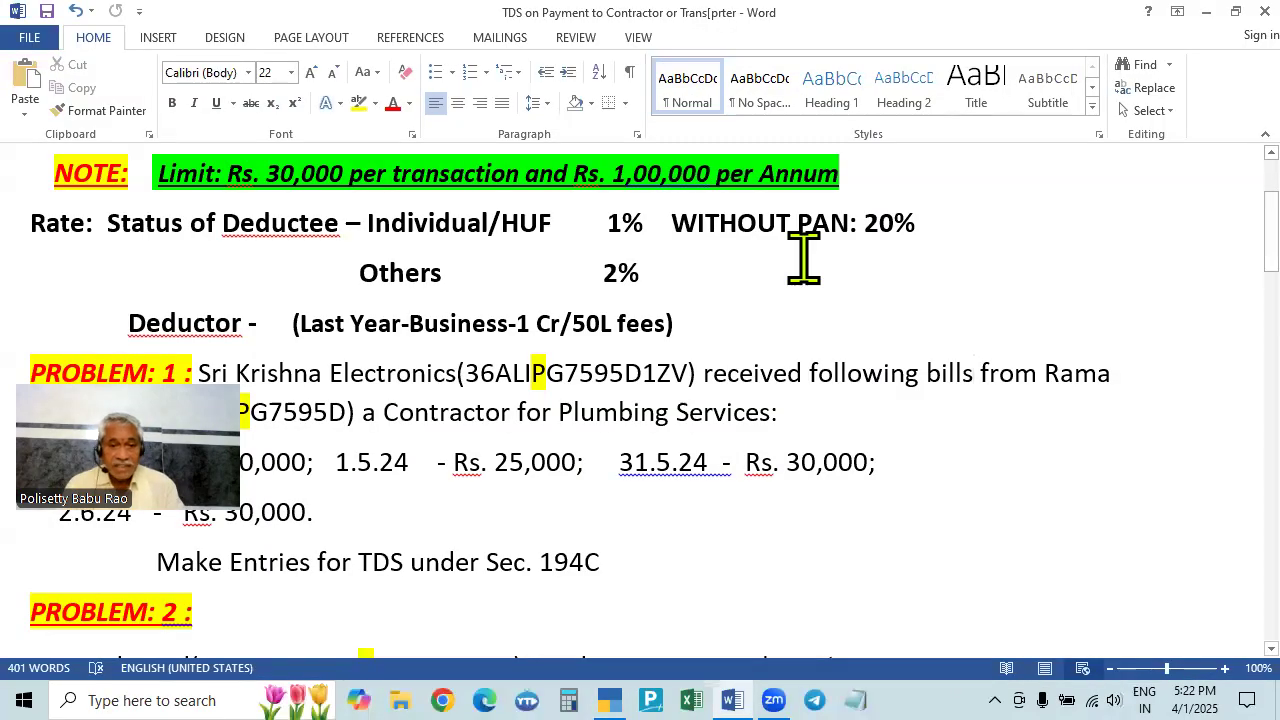
{"action": "key", "text": "alt+Tab"}
{"action": "left_click", "coordinate": [806, 266]}
{"action": "key", "text": "Return"}
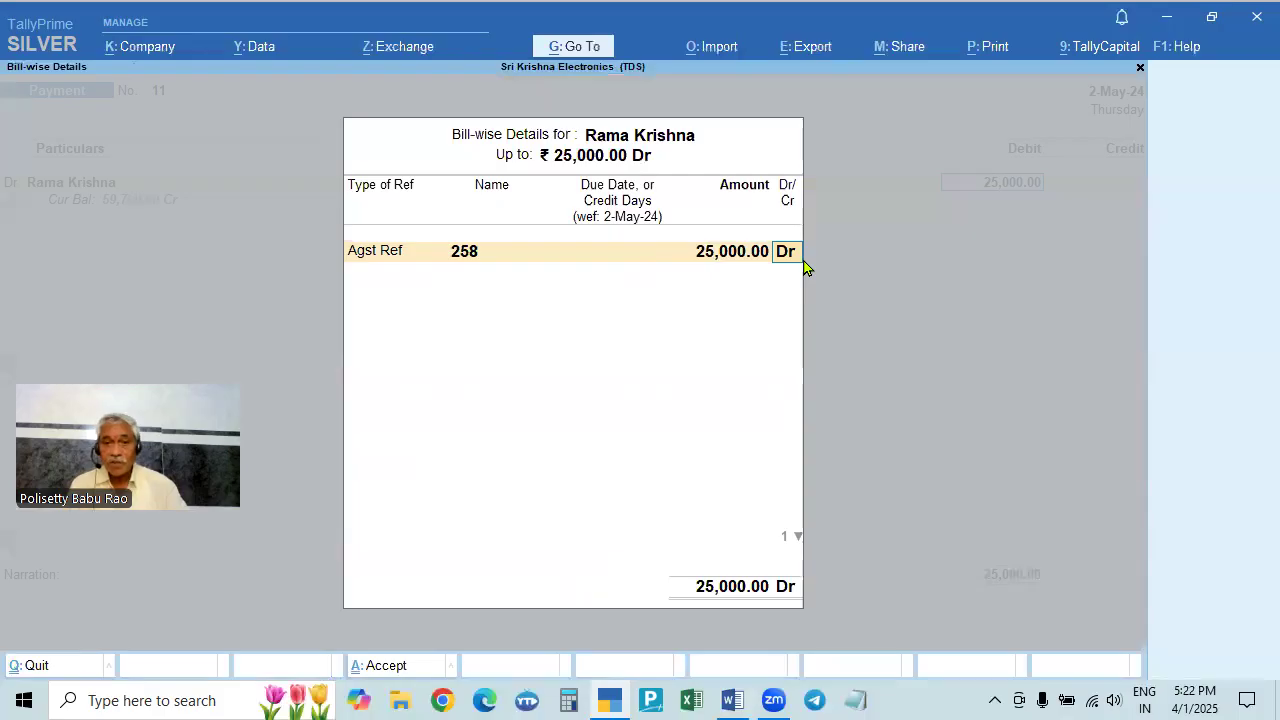
{"action": "key", "text": "Return"}
{"action": "key", "text": "Return"}
{"action": "key", "text": "Return"}
{"action": "key", "text": "Return"}
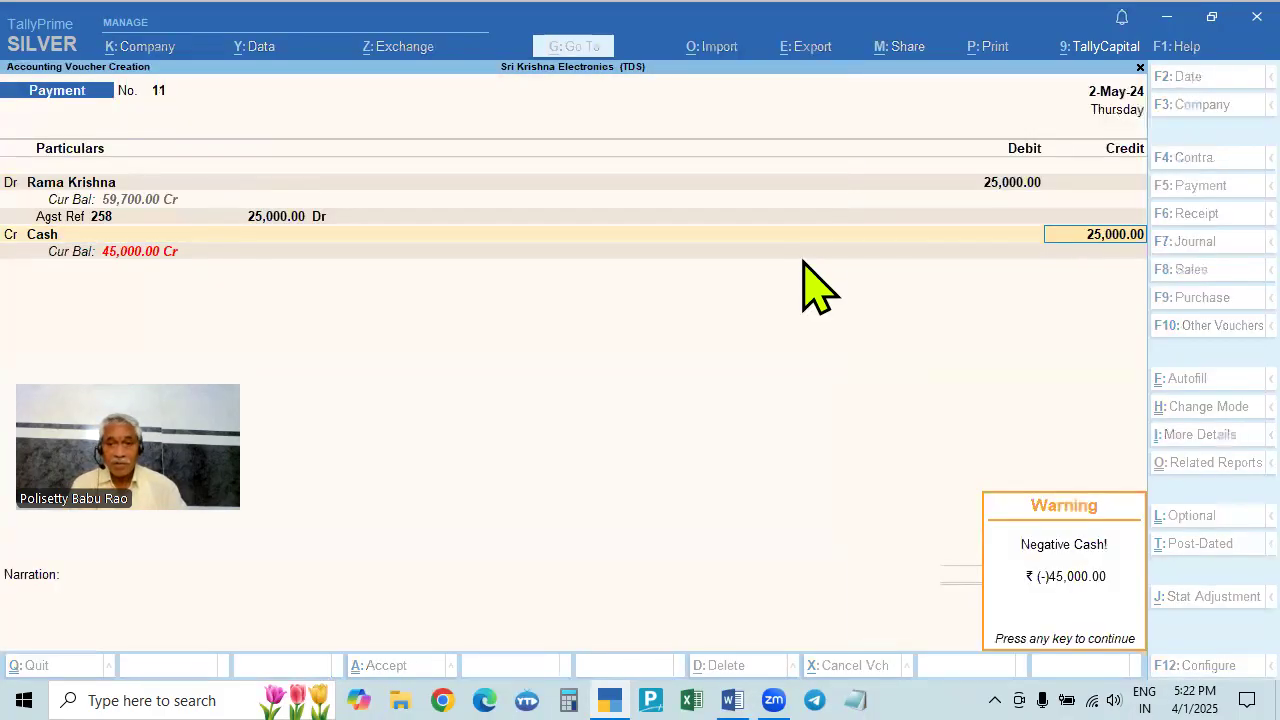
{"action": "key", "text": "Return"}
{"action": "key", "text": "Return"}
{"action": "key", "text": "Return"}
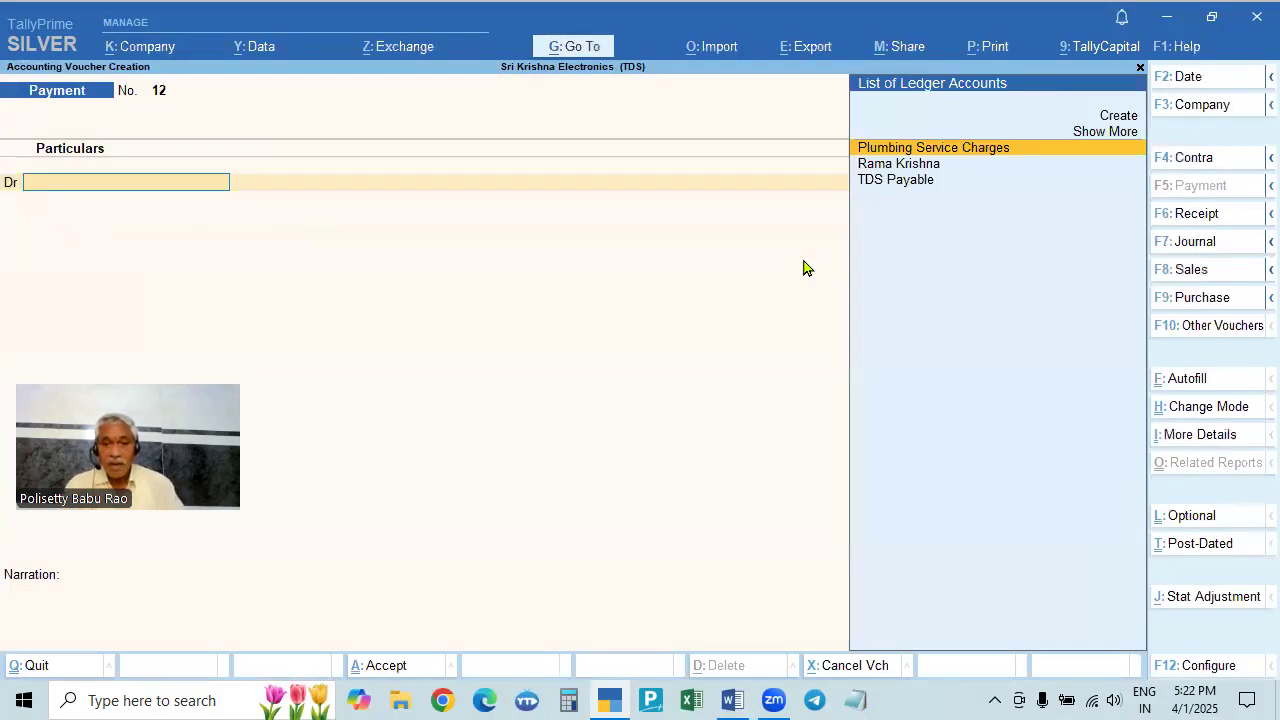
- Save voucher 11 and date Payment voucher 12 as 1-Jun-24, debiting the contractor
{"action": "key", "text": "alt+Tab"}
{"action": "key", "text": "alt+Tab"}
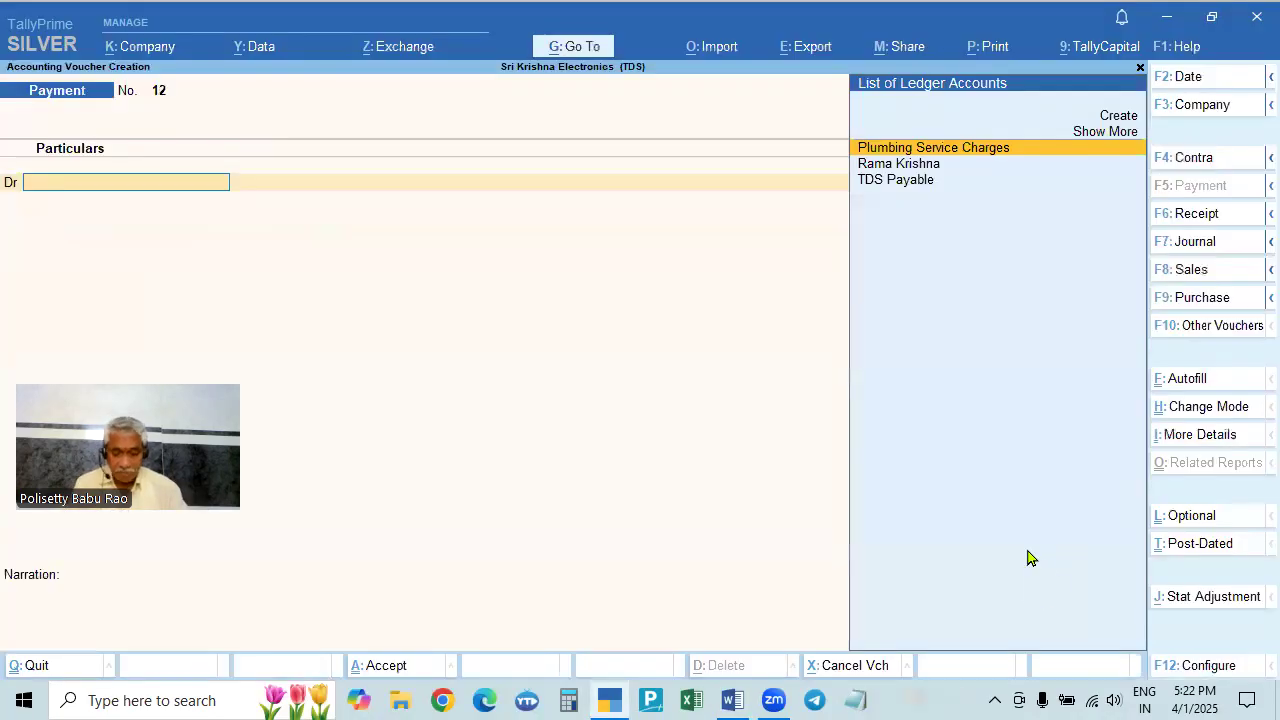
{"action": "key", "text": "F2"}
{"action": "type", "text": "1.6"}
{"action": "key", "text": "Return"}
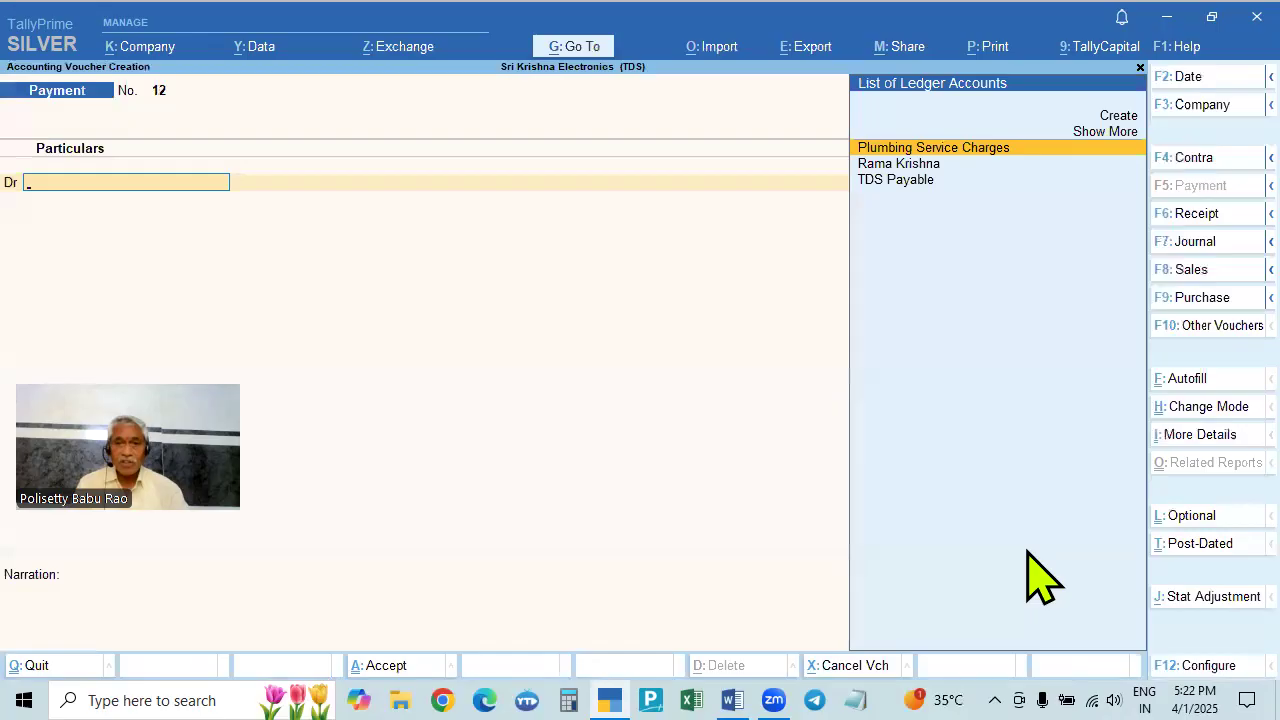
{"action": "key", "text": "Down"}
{"action": "key", "text": "Return"}
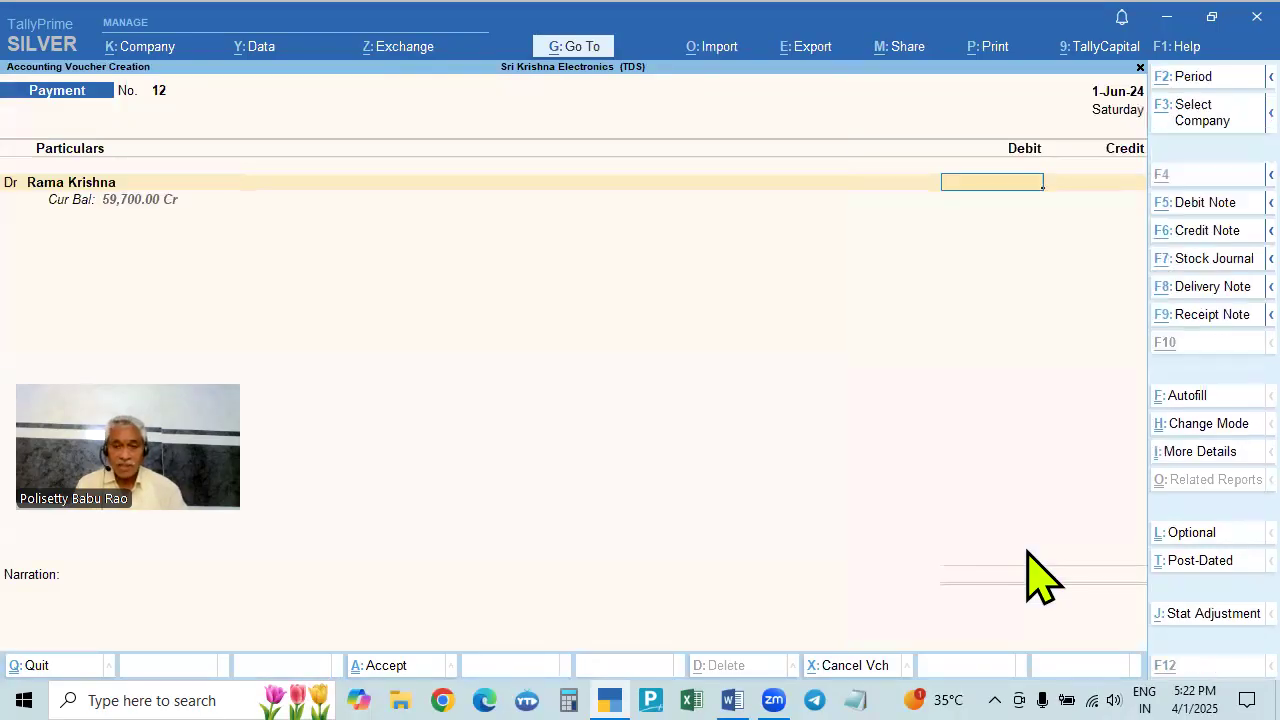
- Pay 30,000 in cash against bill 852 and save voucher 12
{"action": "key", "text": "alt+Tab"}
{"action": "type", "text": "30000"}
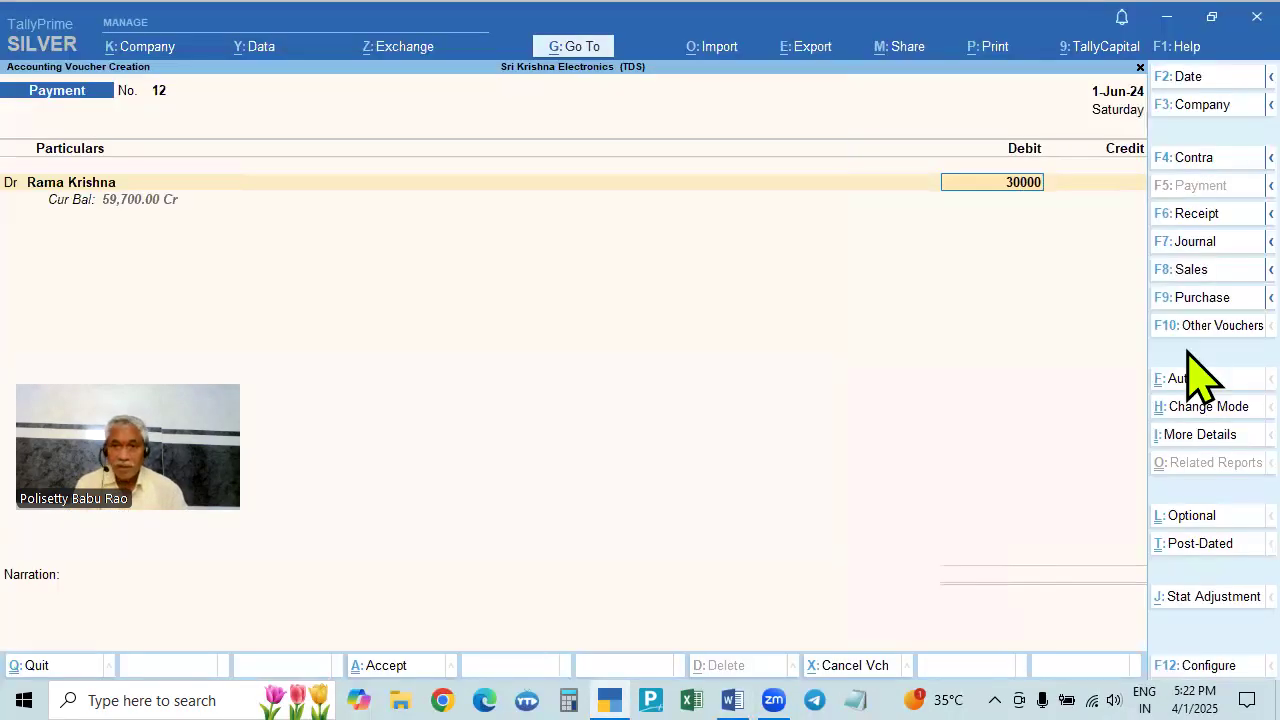
{"action": "key", "text": "Return"}
{"action": "key", "text": "Return"}
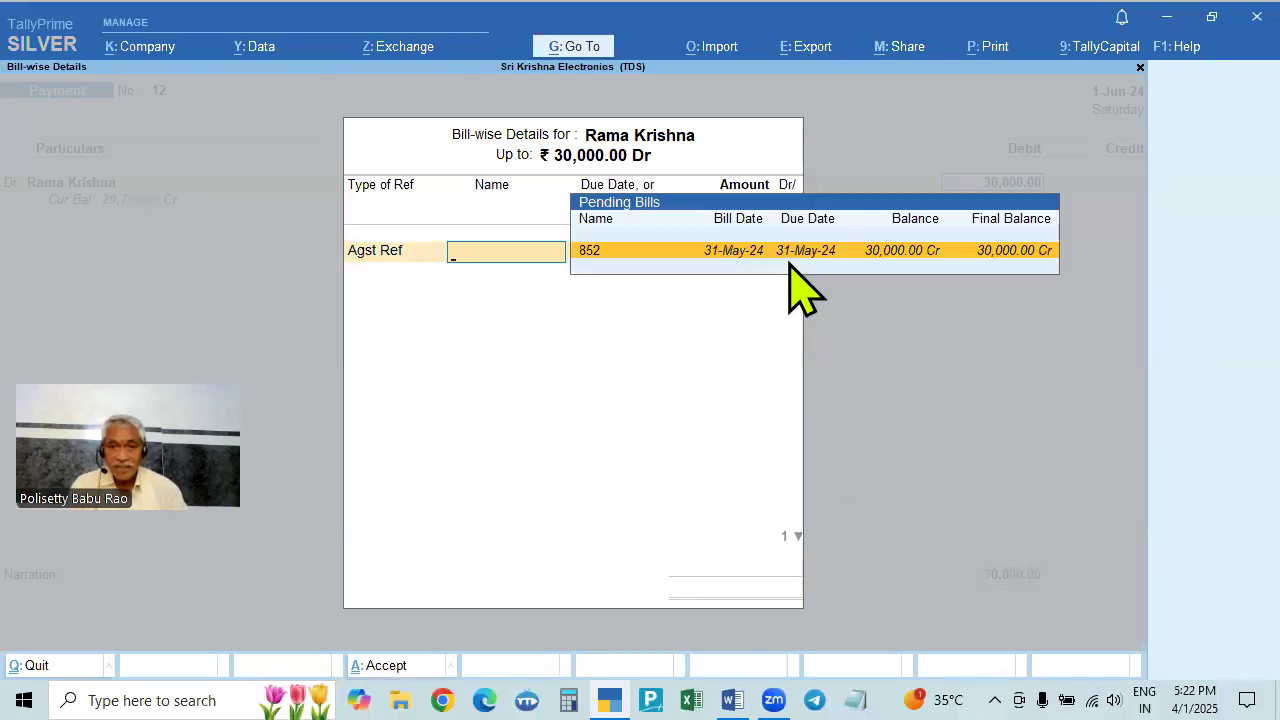
{"action": "key", "text": "Return"}
{"action": "key", "text": "Return"}
{"action": "key", "text": "Return"}
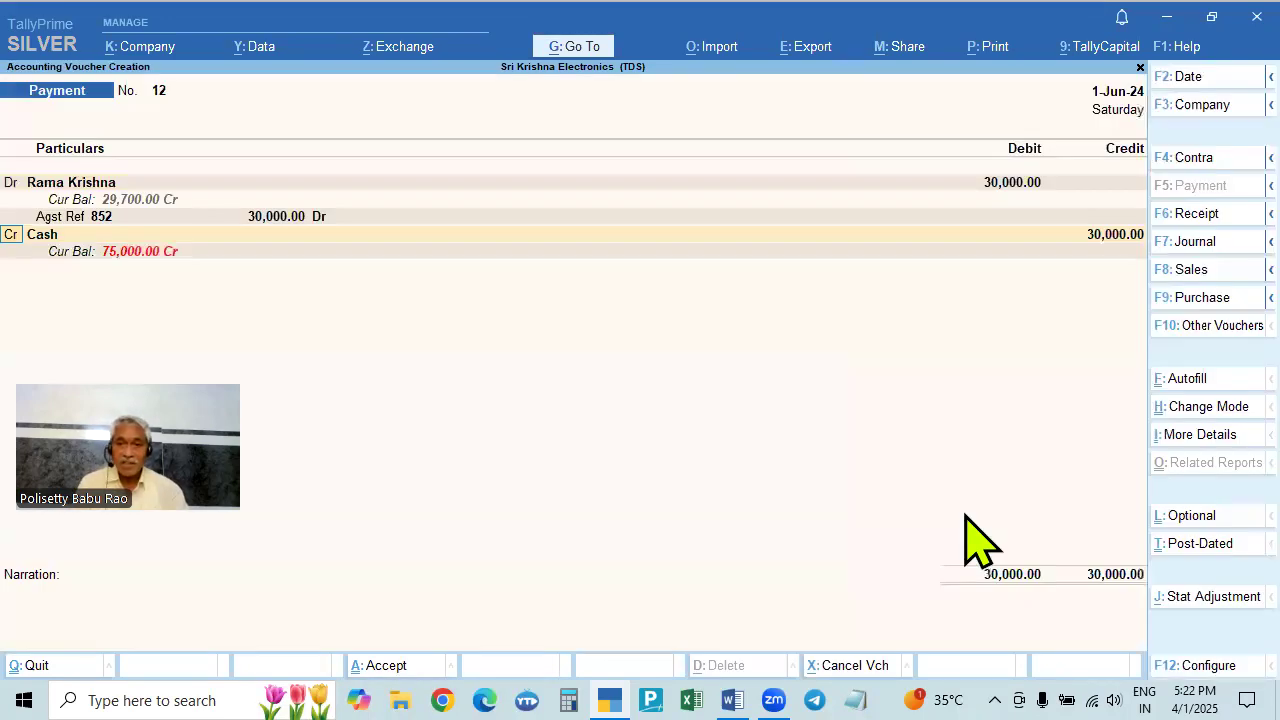
{"action": "key", "text": "Return"}
{"action": "key", "text": "Return"}
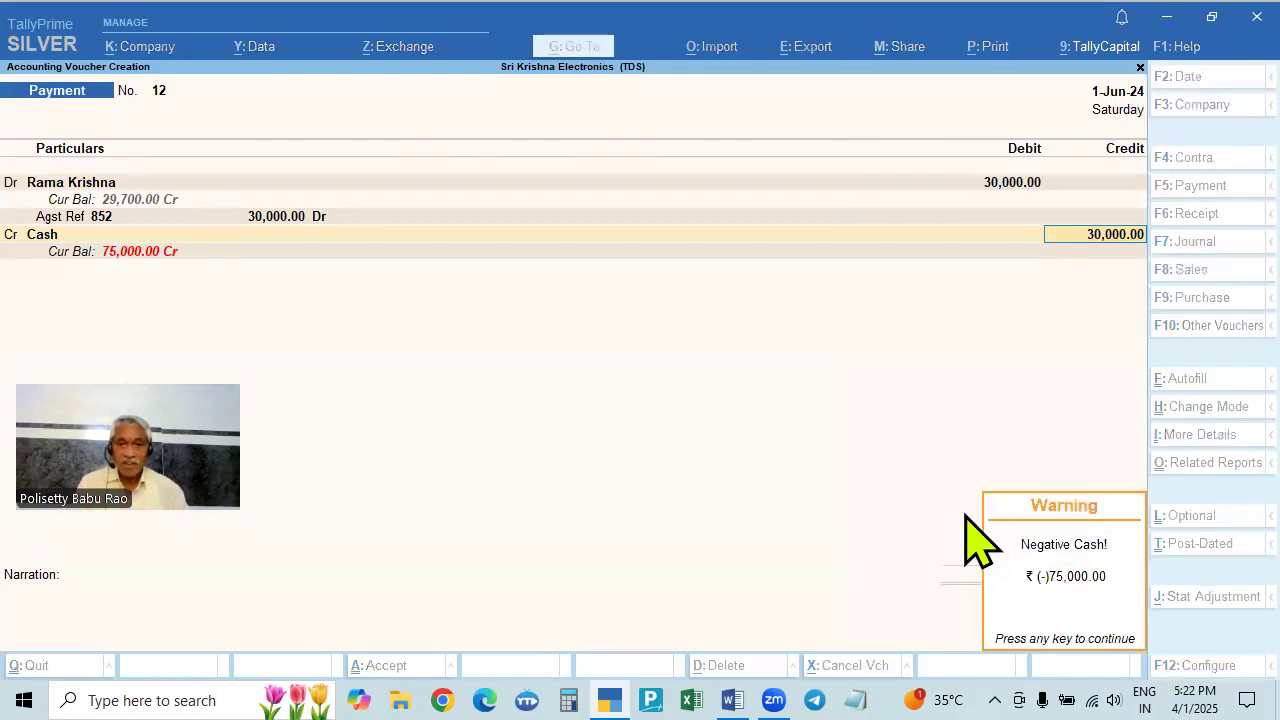
{"action": "key", "text": "Return"}
{"action": "key", "text": "Return"}
{"action": "key", "text": "Return"}
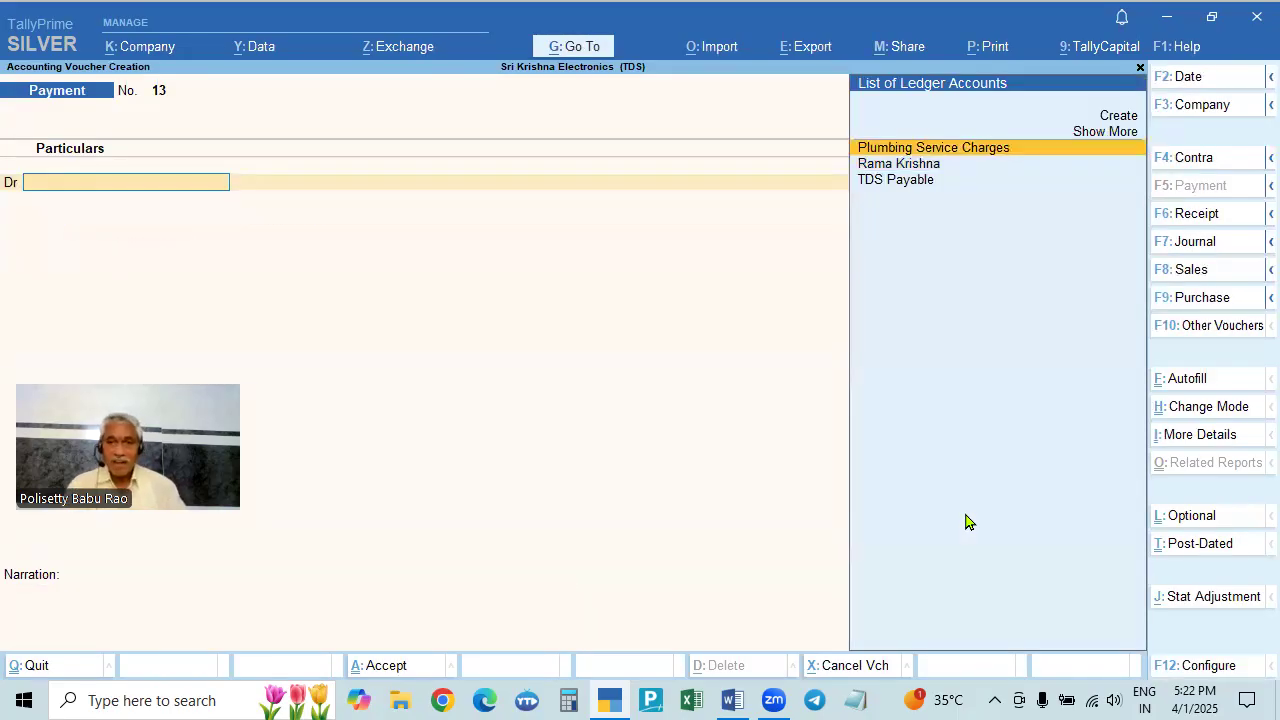
{"action": "left_click", "coordinate": [732, 700]}
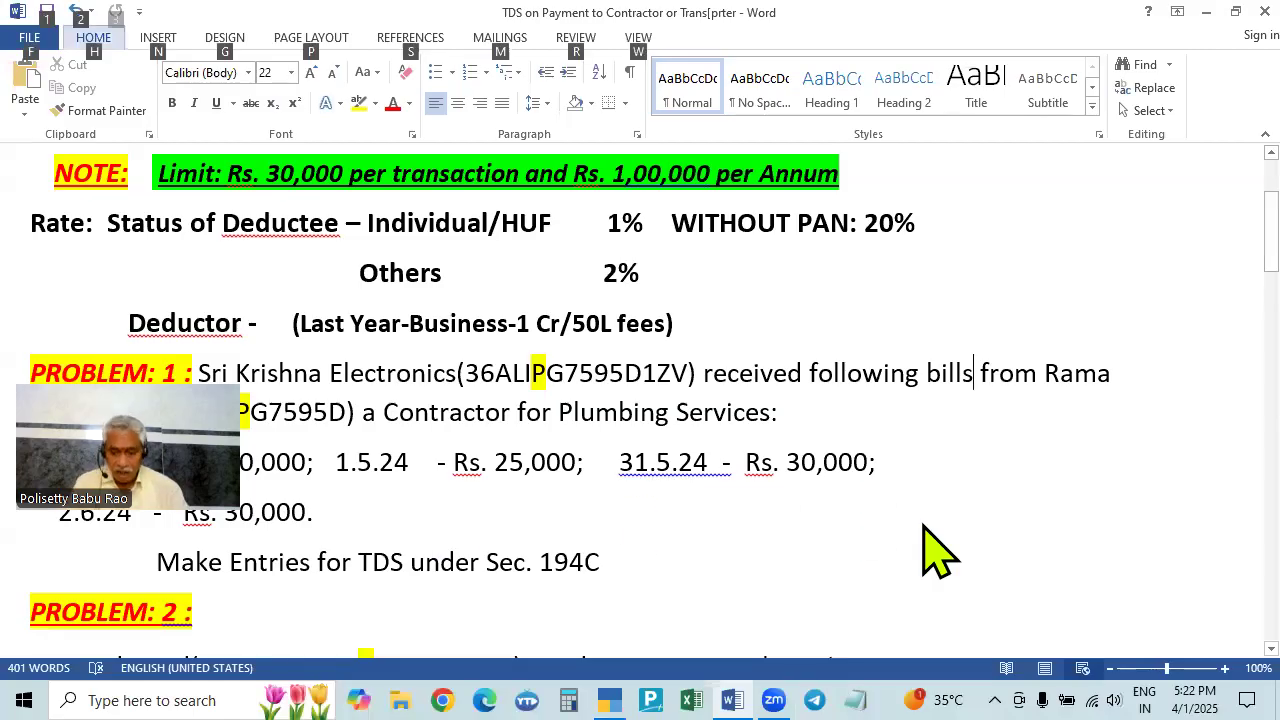
- Quit the payment voucher and open the Day Book with the date cleared to list all vouchers
{"action": "key", "text": "alt+Tab"}
{"action": "key", "text": "Escape"}
{"action": "key", "text": "y"}
{"action": "key", "text": "Down"}
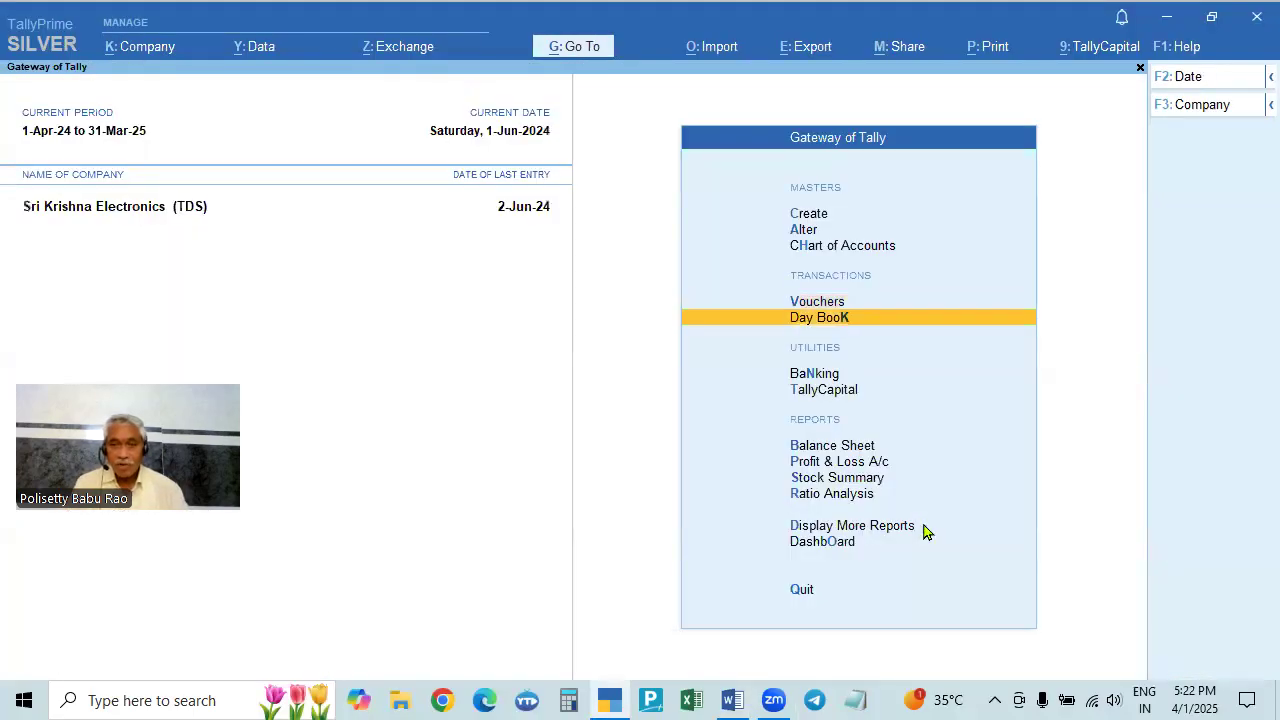
{"action": "key", "text": "Return"}
{"action": "key", "text": "F2"}
{"action": "key", "text": "Return"}
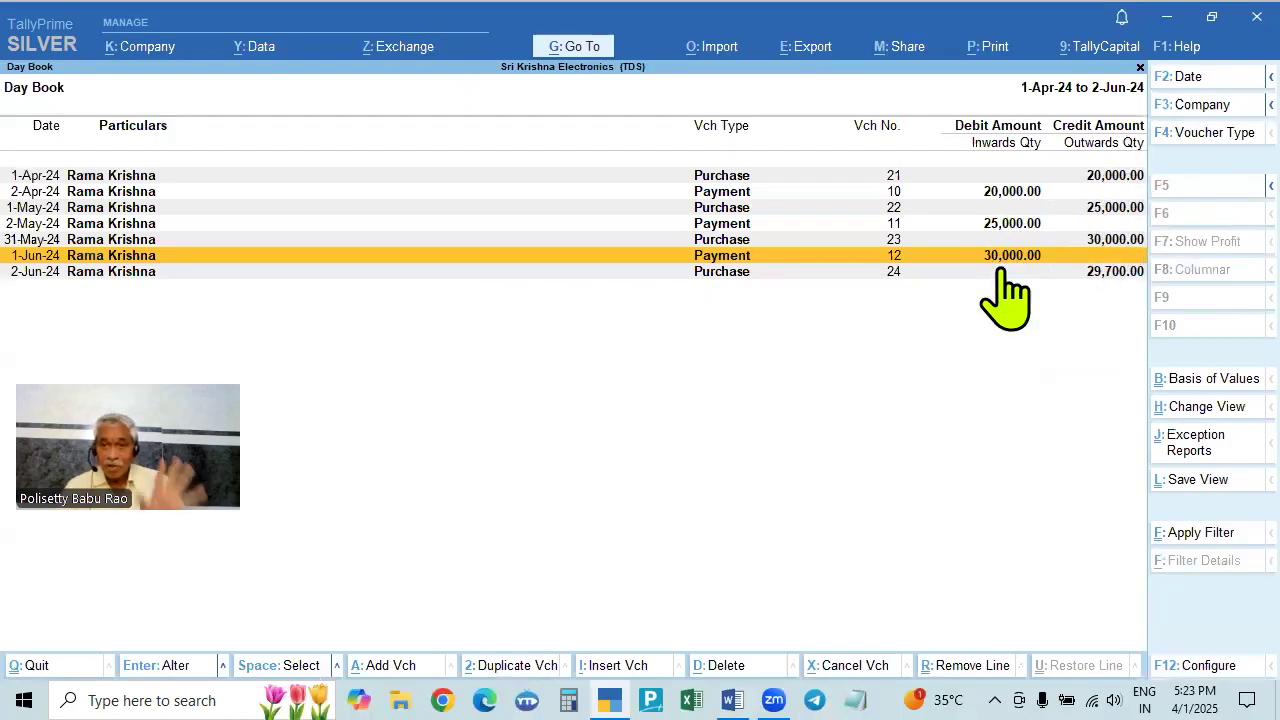
- Review Purchase No. 24's bill-wise details (952, 952-Tds), then return to Gateway of Tally
{"action": "left_click", "coordinate": [1107, 274]}
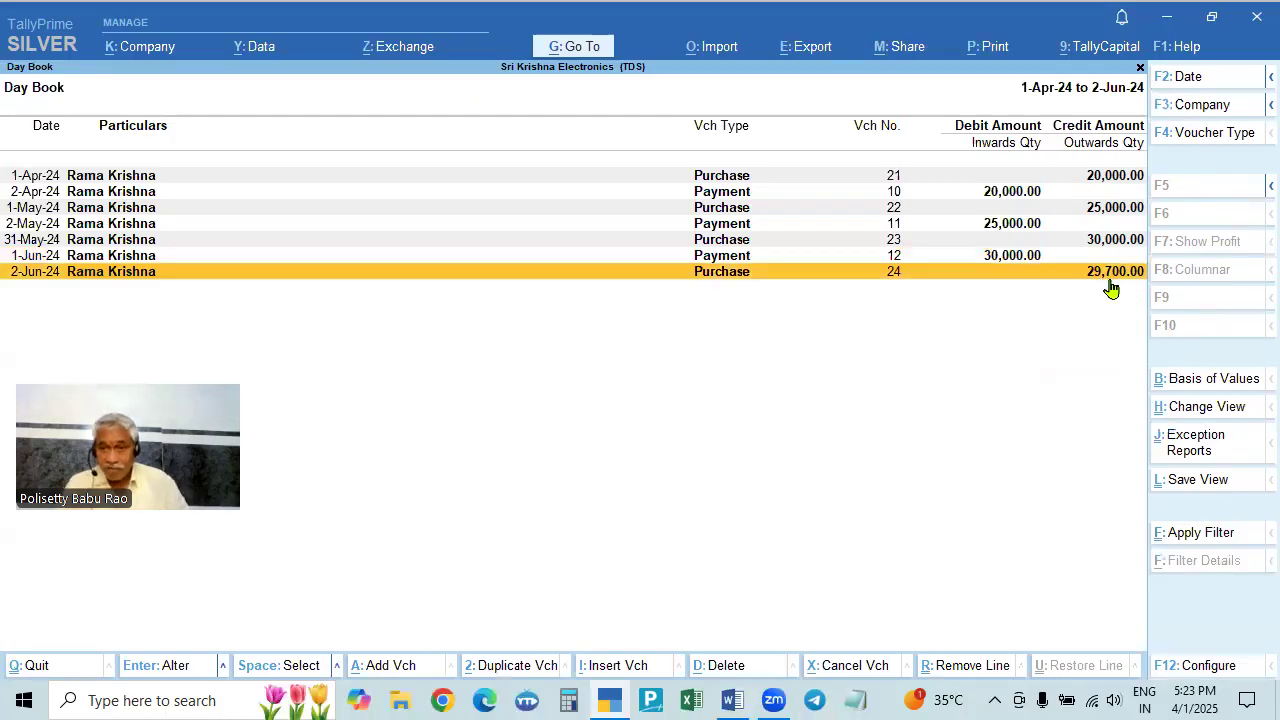
{"action": "double_click", "coordinate": [1108, 276]}
{"action": "double_click", "coordinate": [1108, 612]}
{"action": "key", "text": "Return"}
{"action": "key", "text": "Return"}
{"action": "key", "text": "Return"}
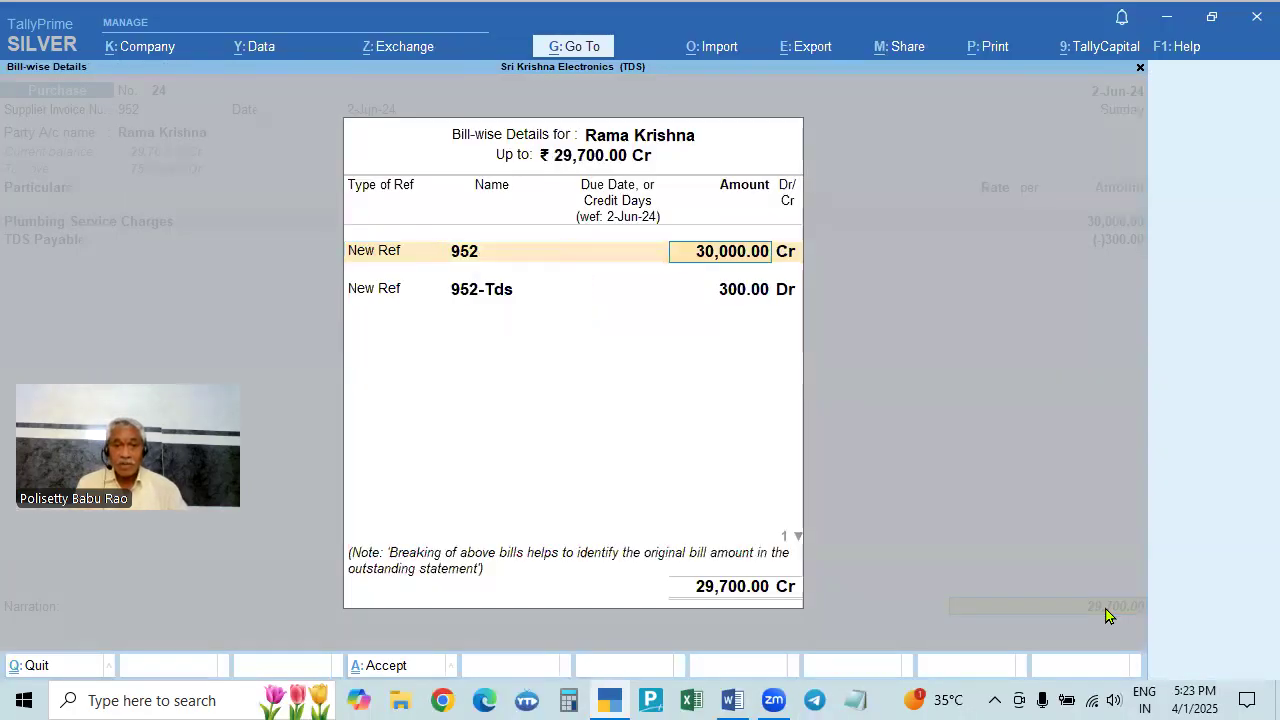
{"action": "key", "text": "Return"}
{"action": "key", "text": "Return"}
{"action": "key", "text": "Return"}
{"action": "key", "text": "Return"}
{"action": "key", "text": "Return"}
{"action": "key", "text": "Return"}
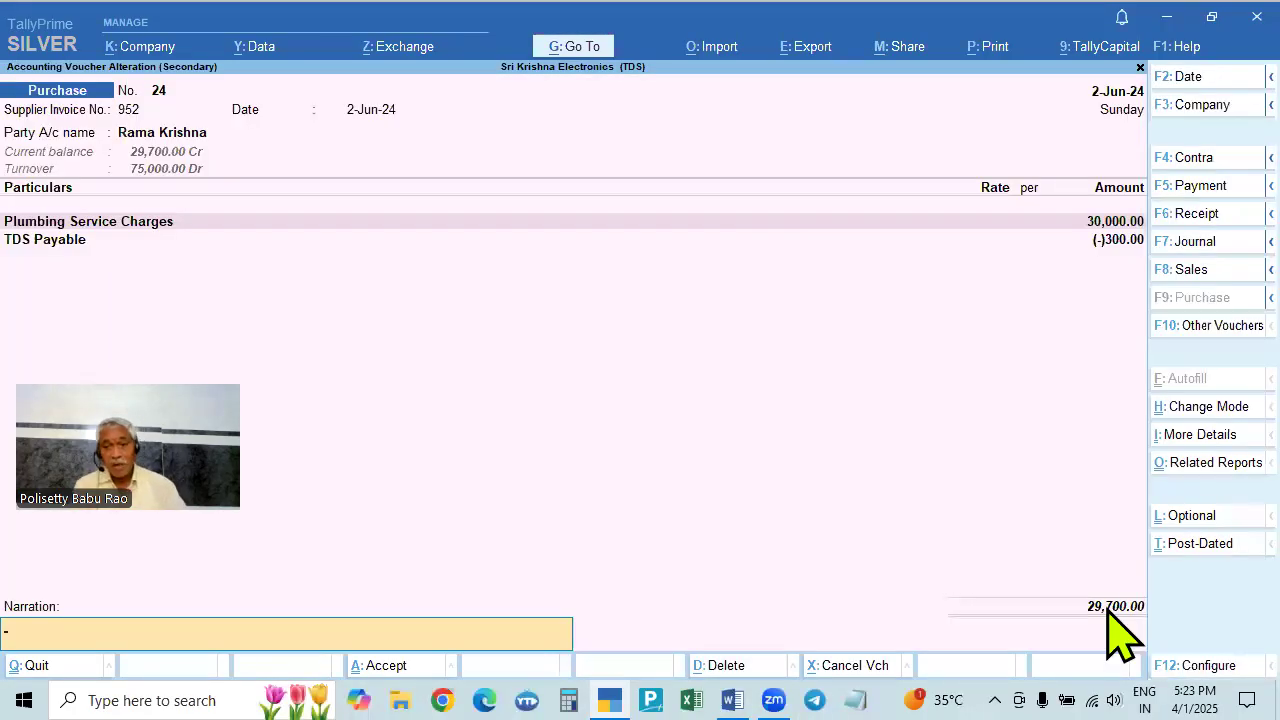
{"action": "key", "text": "Return"}
{"action": "key", "text": "Return"}
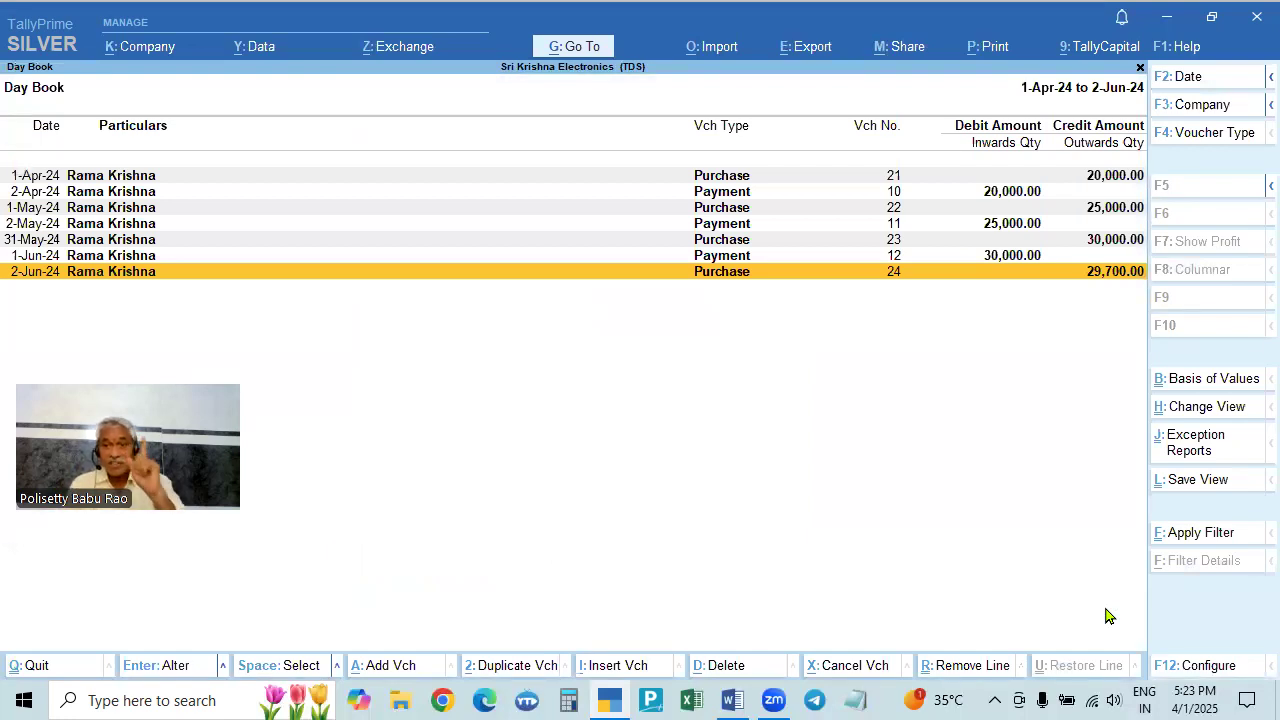
{"action": "key", "text": "Escape"}
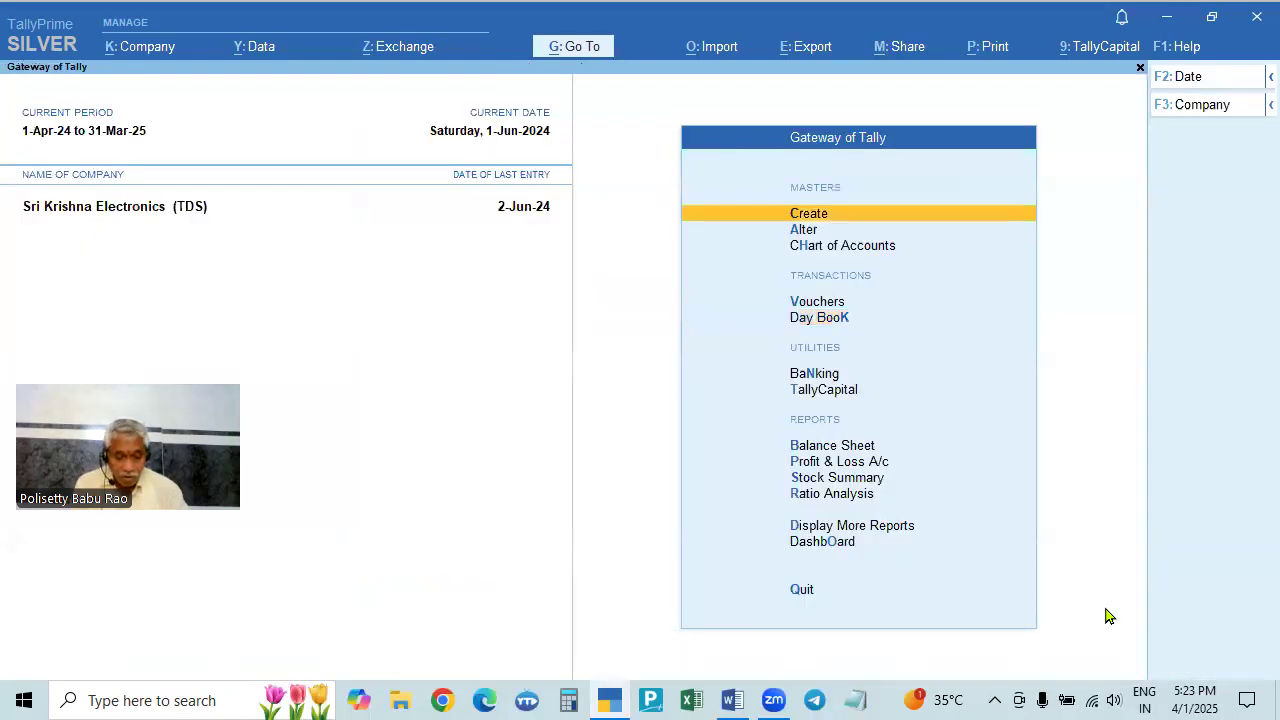
- Start a new voucher dated 2-Jun-24 and switch it to a Journal voucher
{"action": "key", "text": "v"}
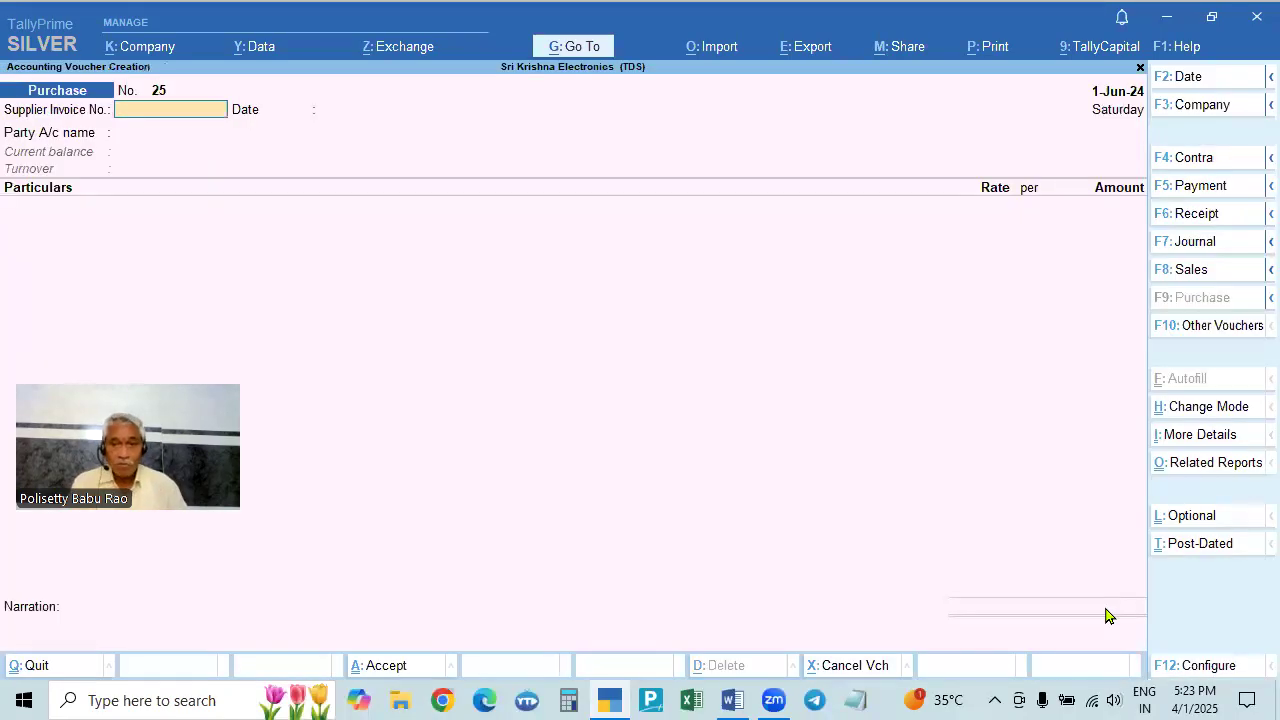
{"action": "key", "text": "alt+Tab"}
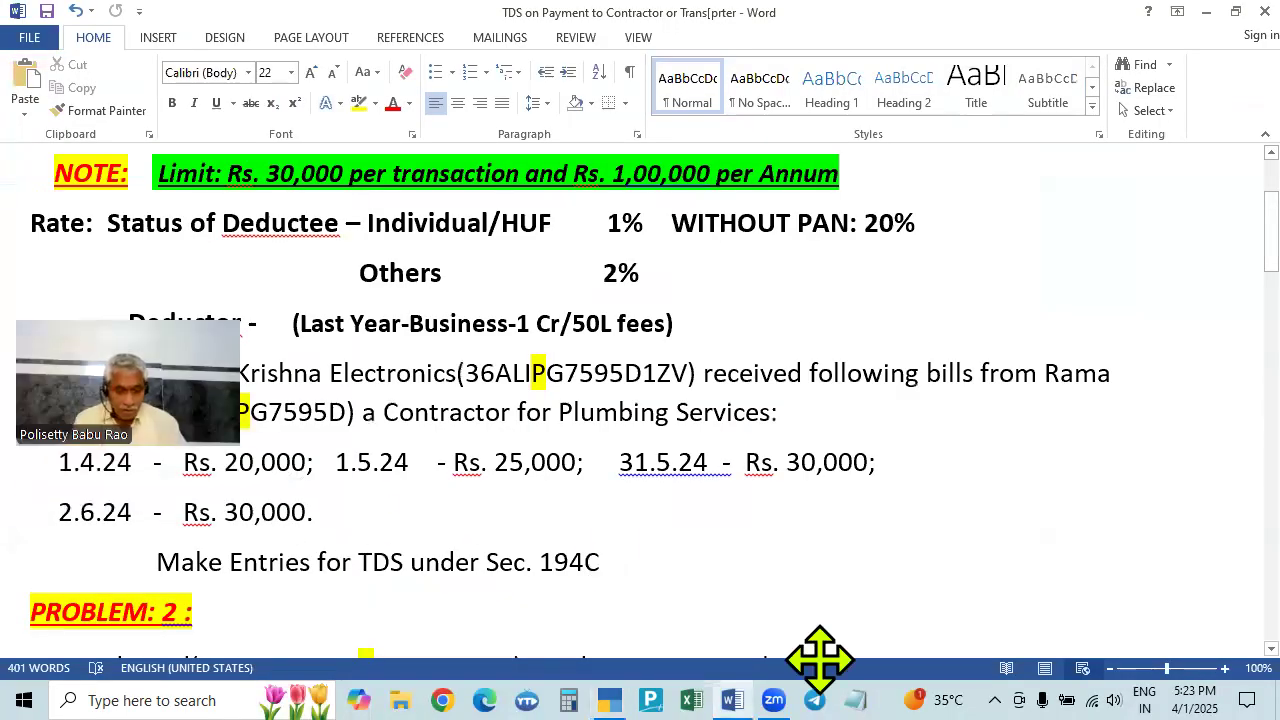
{"action": "type", "text": "2.6"}
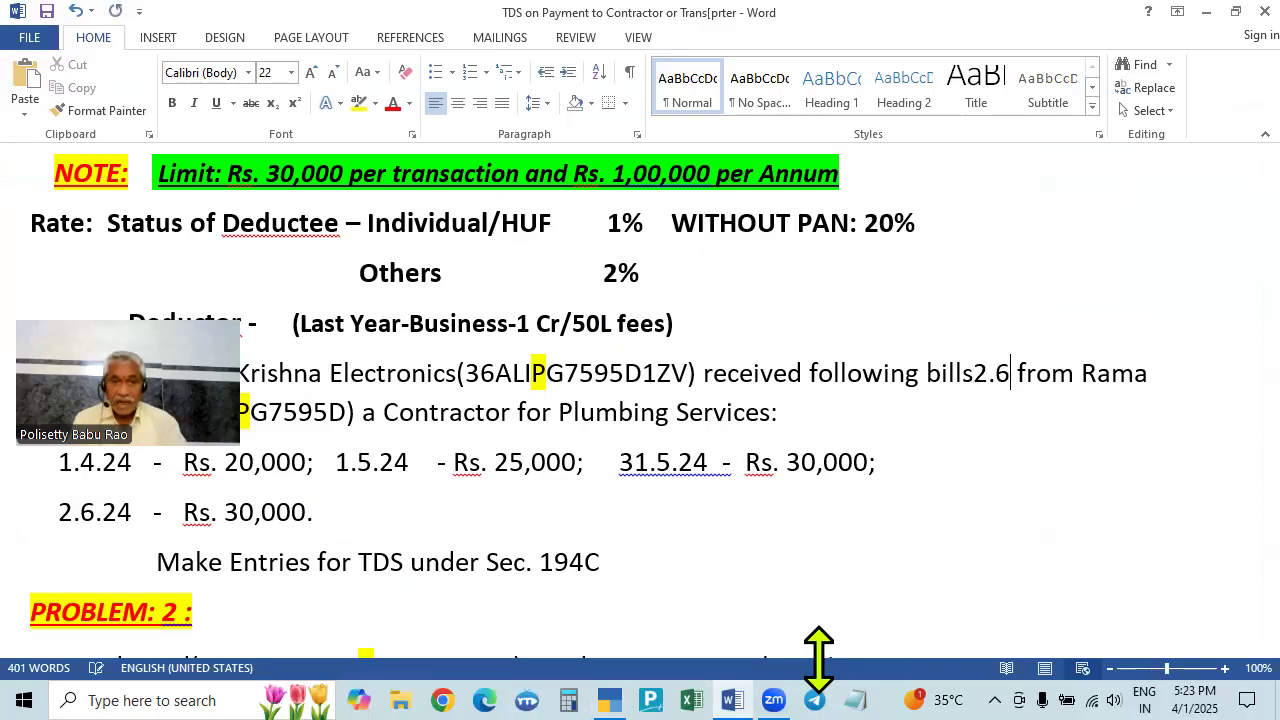
{"action": "key", "text": "alt+Tab"}
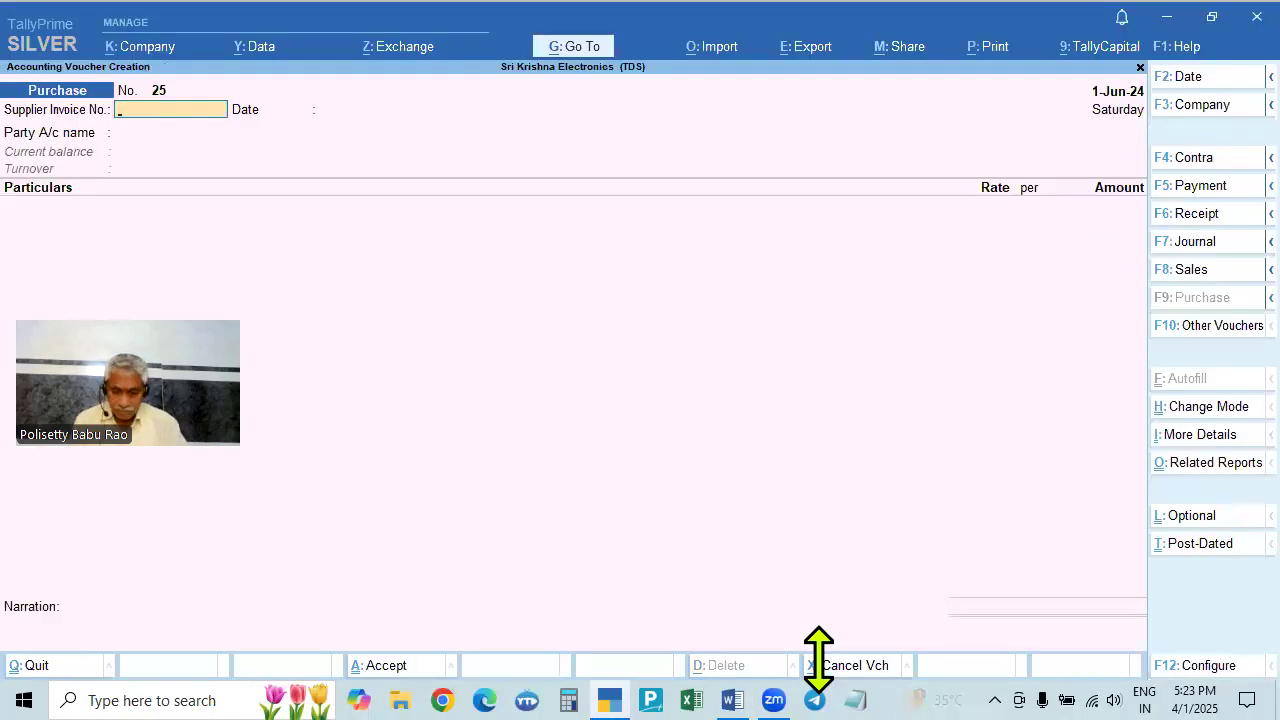
{"action": "key", "text": "F2"}
{"action": "type", "text": "2.6"}
{"action": "key", "text": "Return"}
{"action": "key", "text": "Return"}
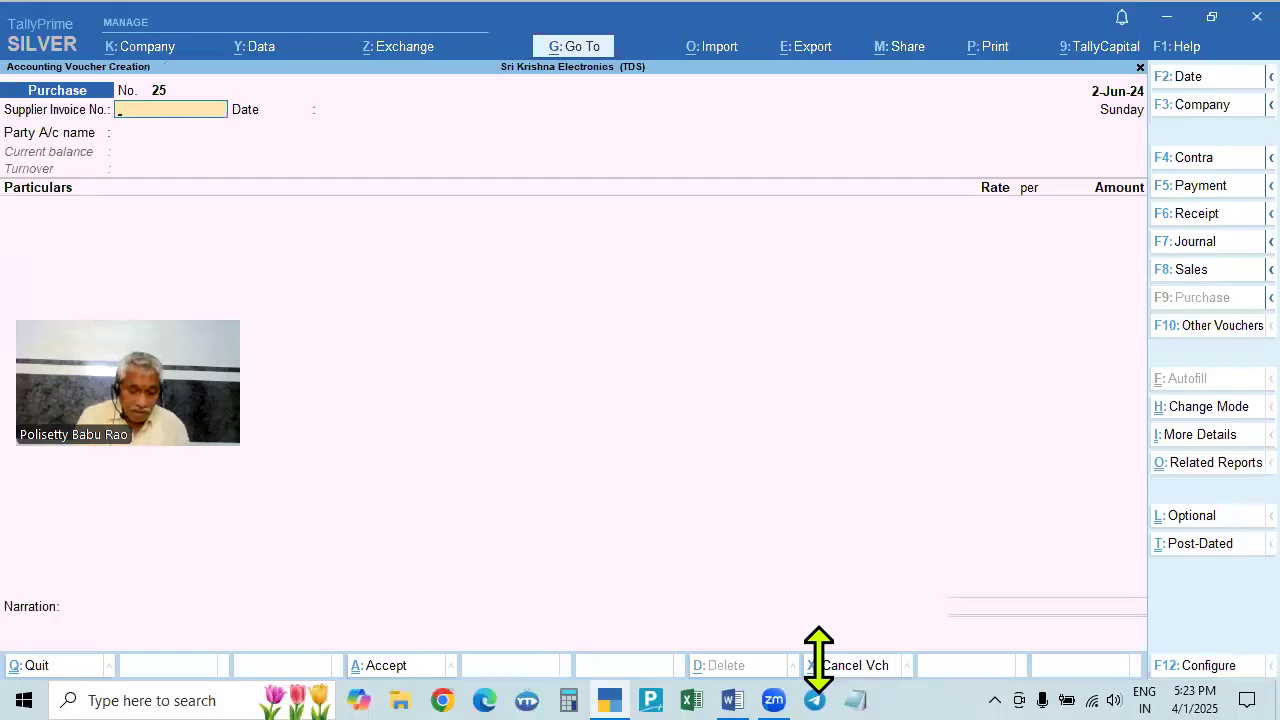
{"action": "key", "text": "F7"}
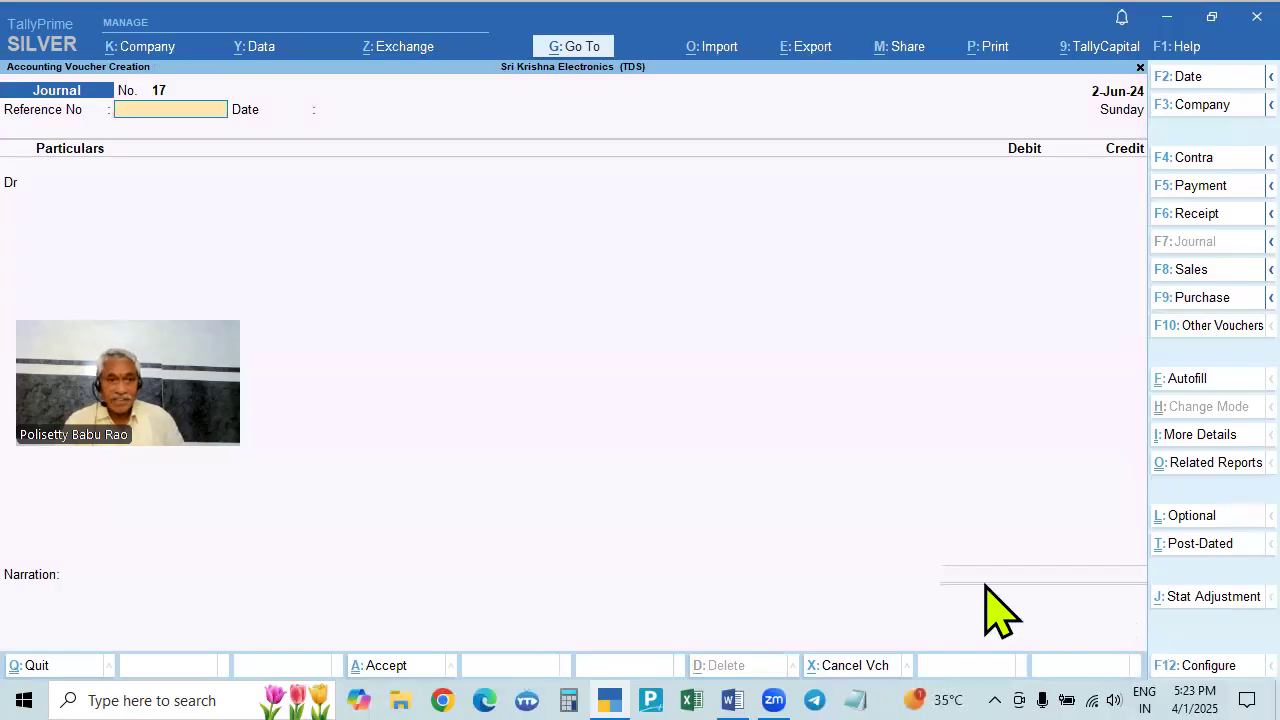
- Autofill the journal as TDS Deduction till 2-Jun-24 for the contractor under 194C
{"action": "left_click_drag", "start_coordinate": [263, 400], "coordinate": [820, 377]}
{"action": "key", "text": "Return"}
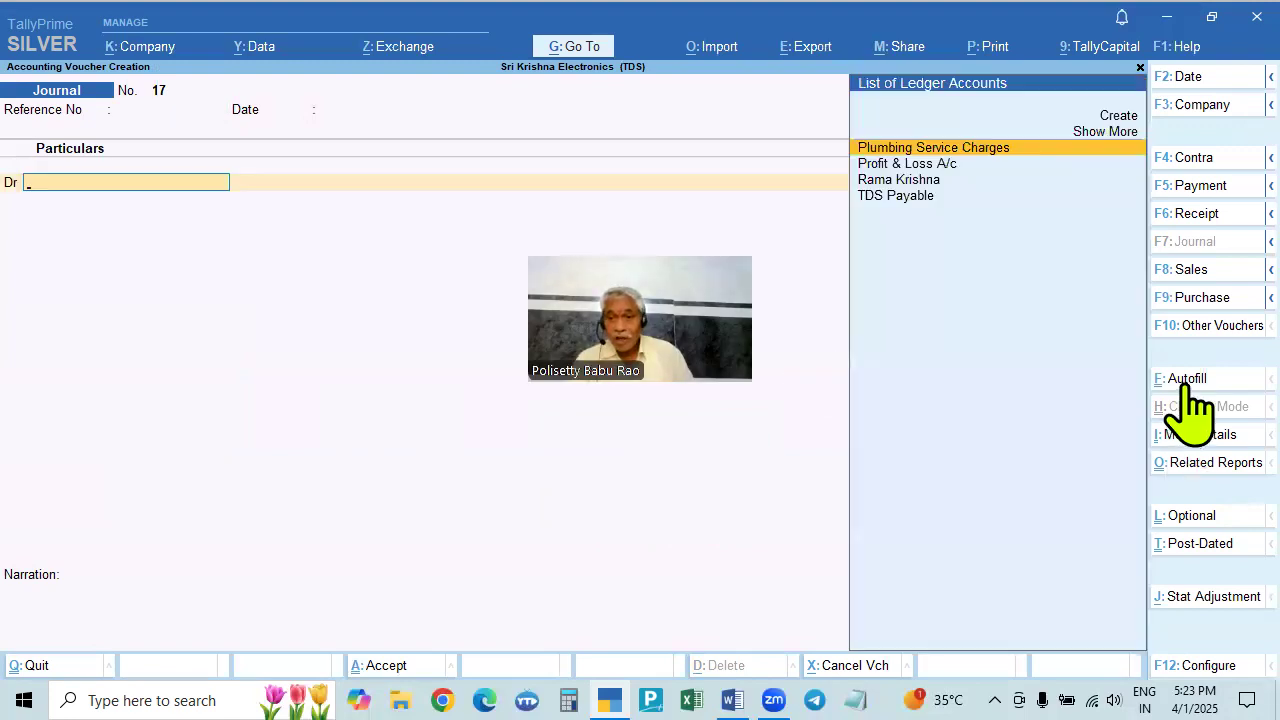
{"action": "left_click", "coordinate": [1187, 382]}
{"action": "left_click_drag", "start_coordinate": [767, 324], "coordinate": [287, 372]}
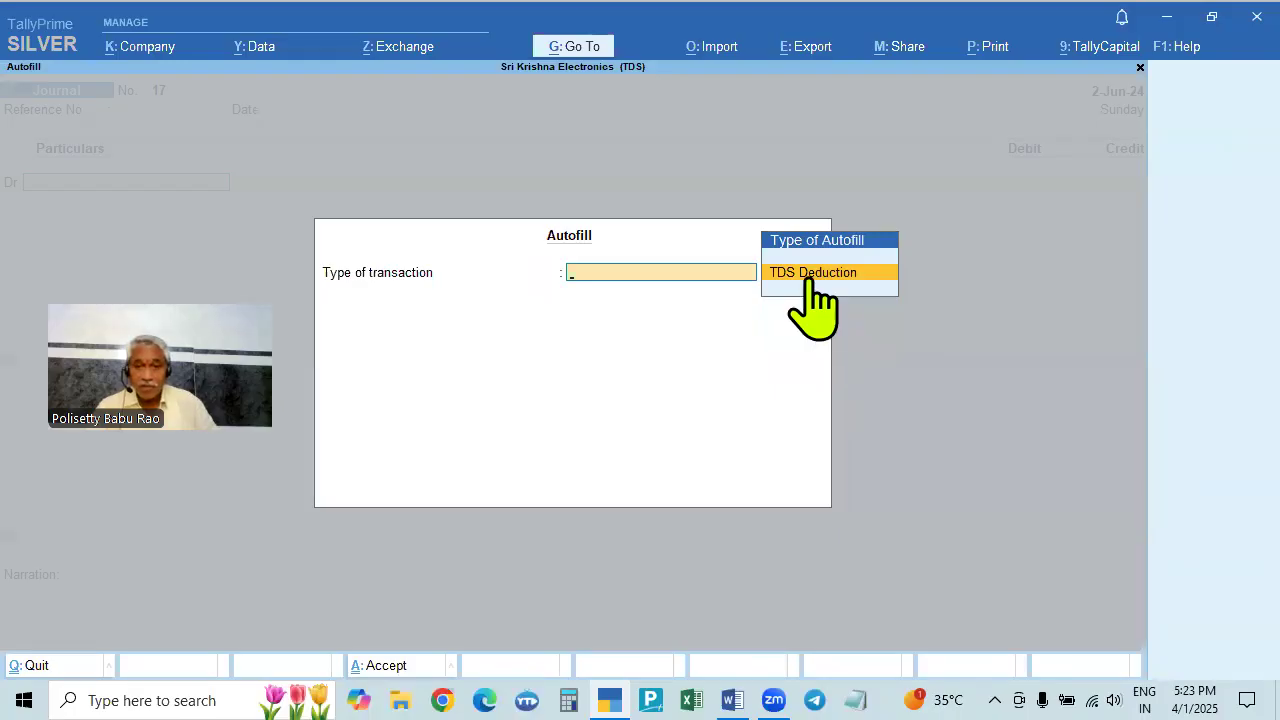
{"action": "left_click", "coordinate": [810, 278]}
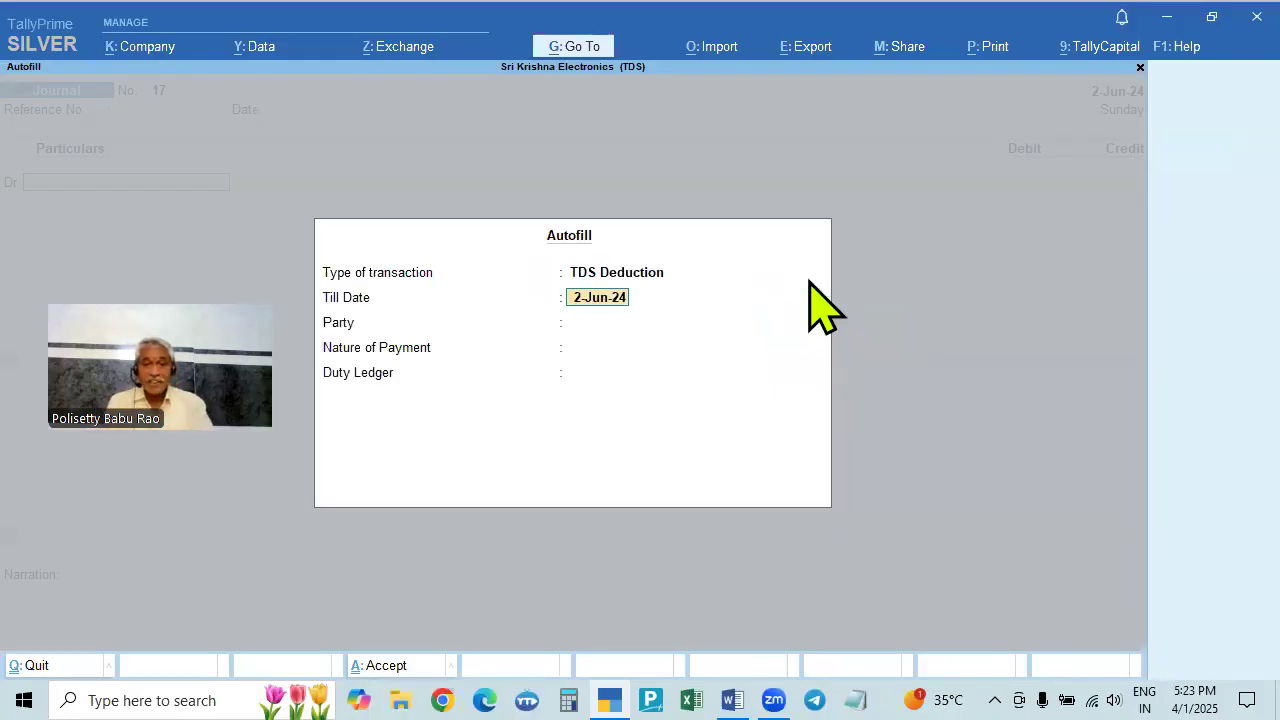
{"action": "key", "text": "Return"}
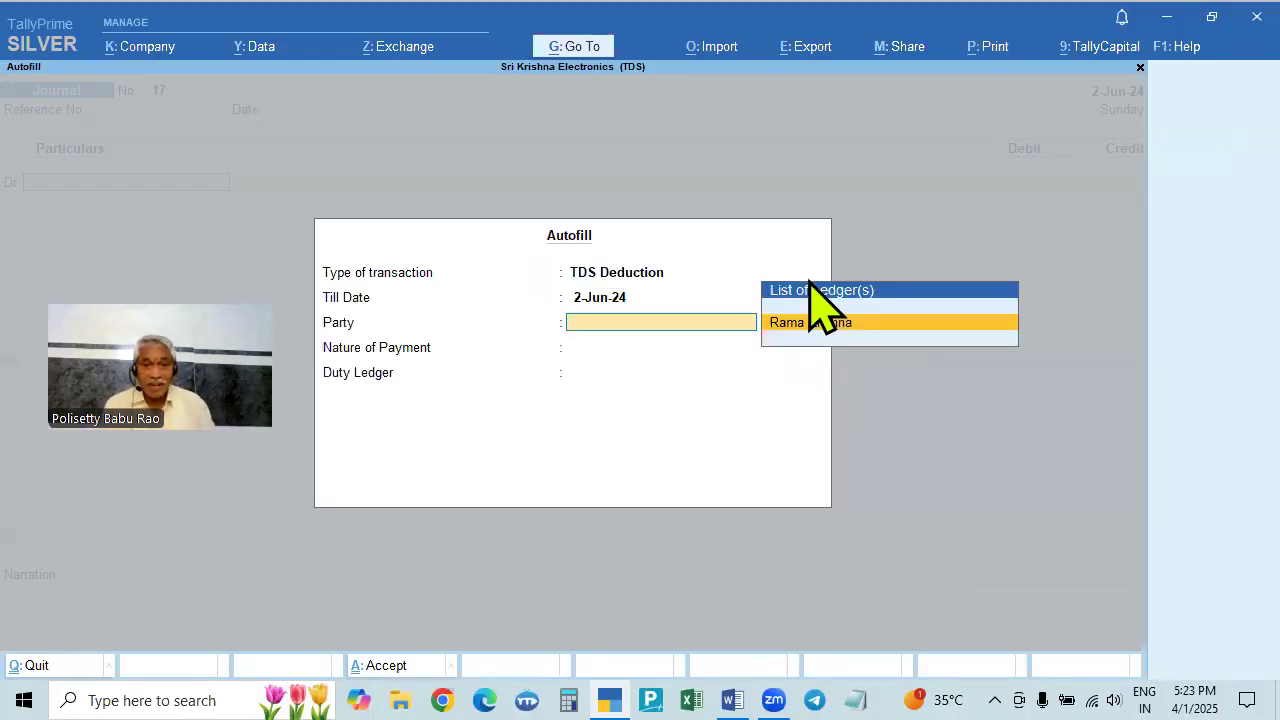
{"action": "key", "text": "Return"}
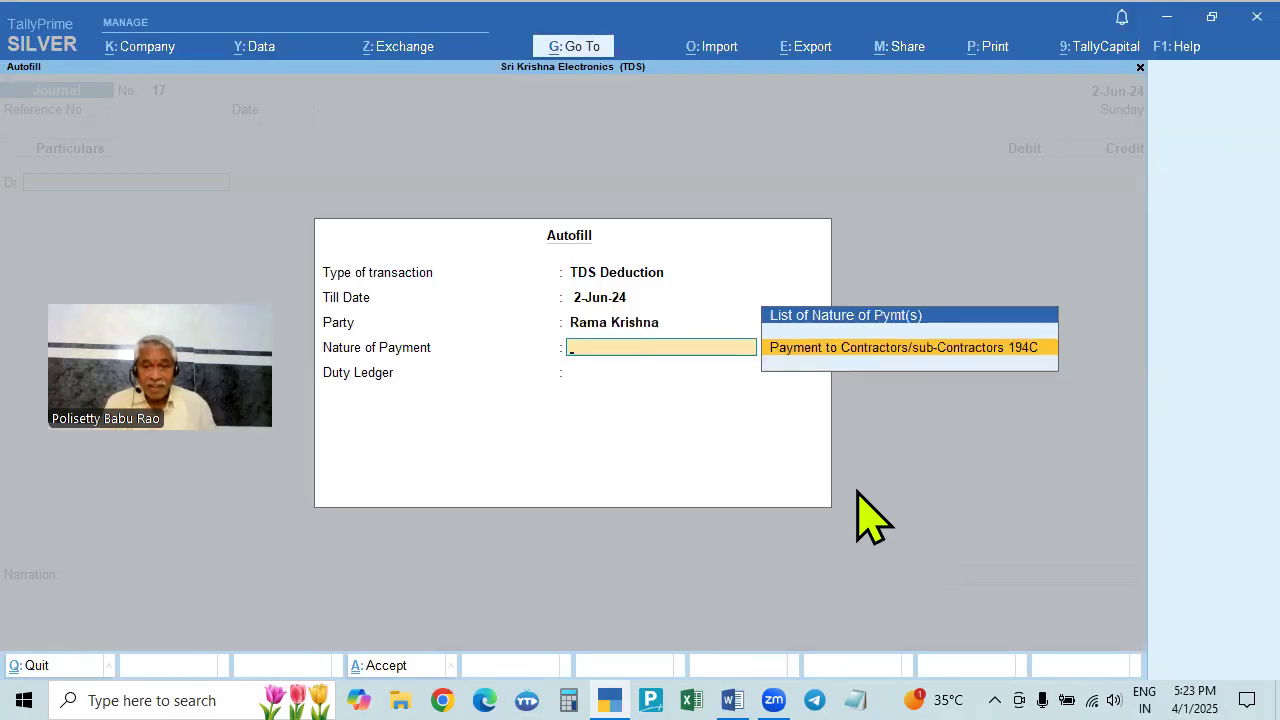
{"action": "key", "text": "Return"}
{"action": "key", "text": "Return"}
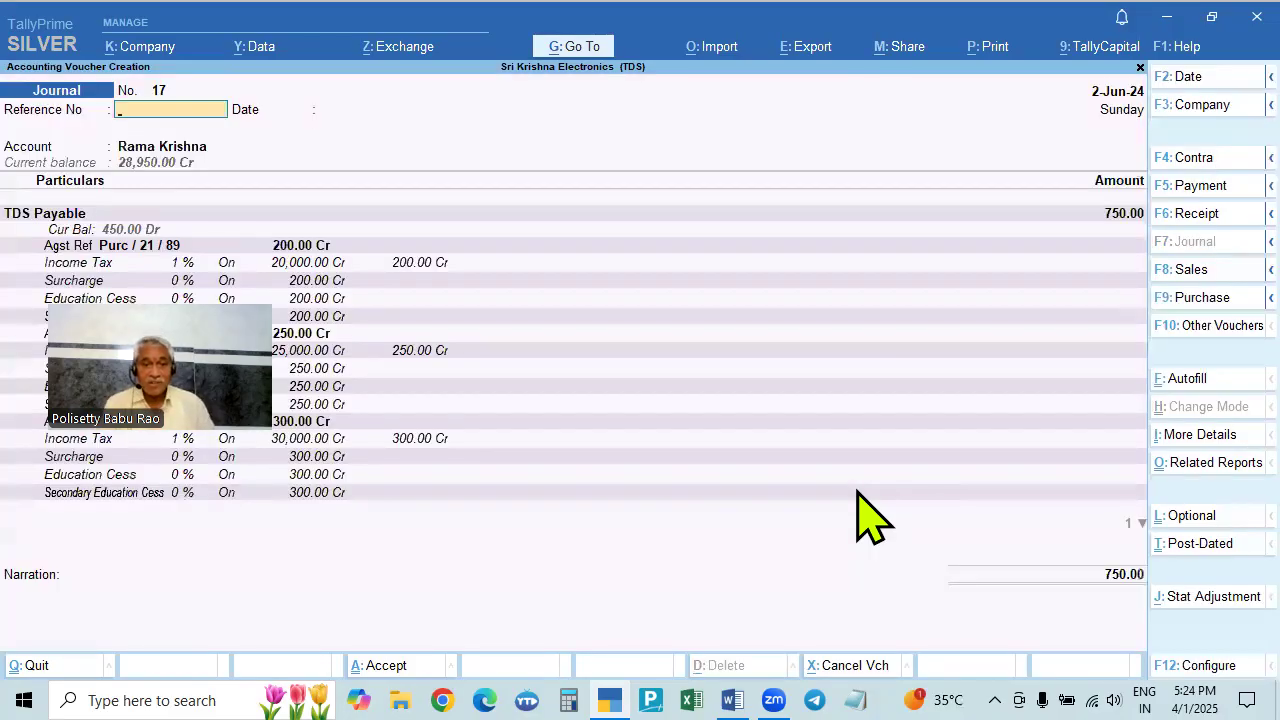
- Move through the TDS Payable rows into the contractor's 750.00 Dr bill-wise details
{"action": "left_click_drag", "start_coordinate": [364, 430], "coordinate": [766, 346]}
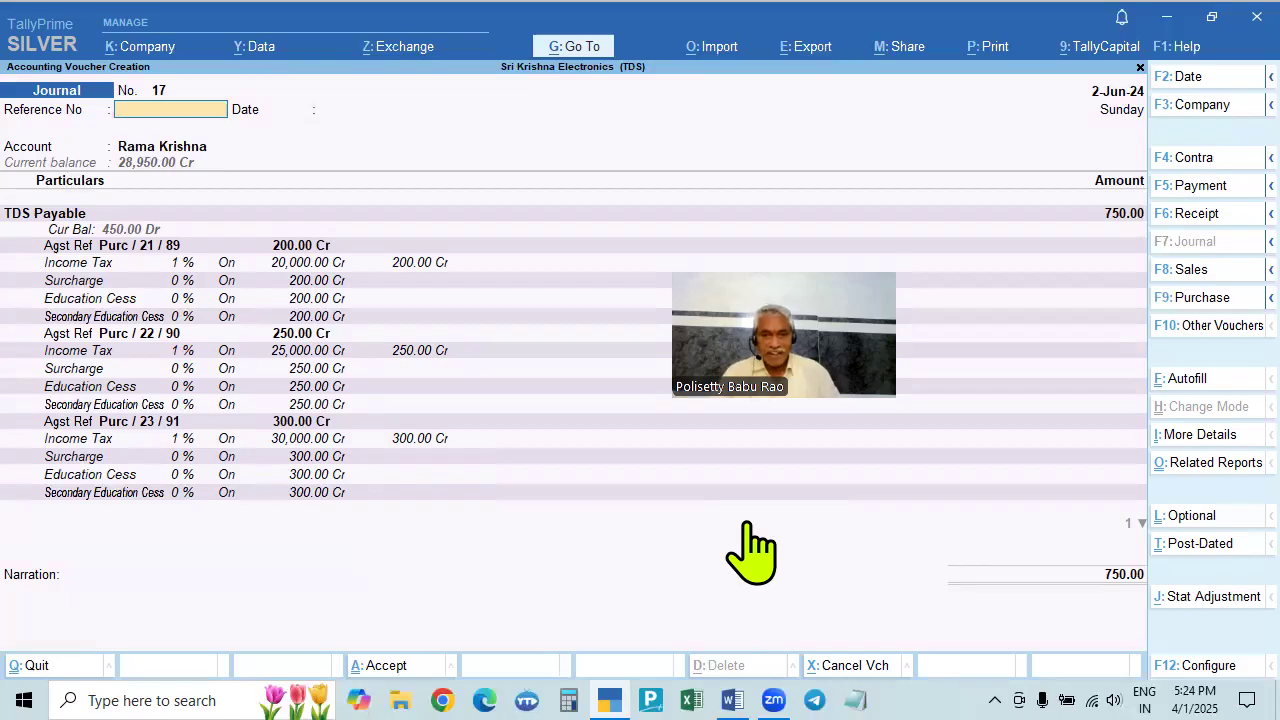
{"action": "key", "text": "Return"}
{"action": "key", "text": "Return"}
{"action": "key", "text": "Return"}
{"action": "key", "text": "Return"}
{"action": "key", "text": "Return"}
{"action": "key", "text": "Return"}
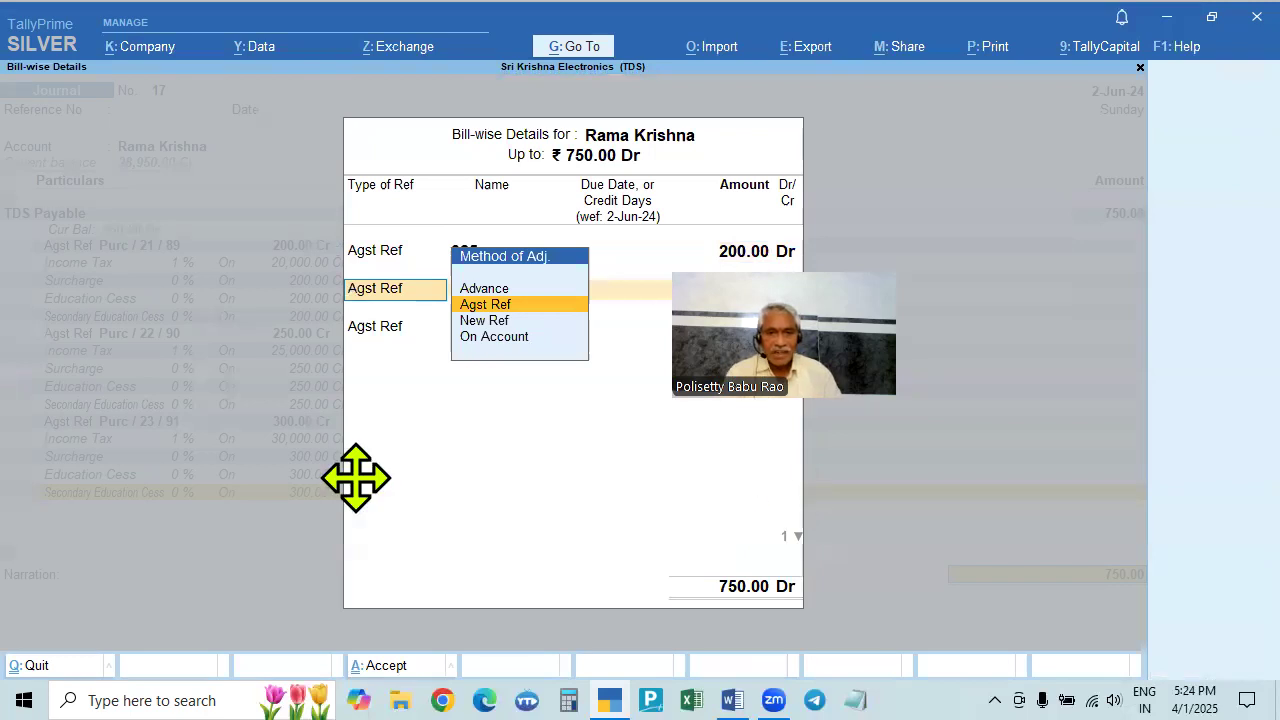
- Adjust the 750.00 against existing bills 025 (200.00 Dr), 258 and 852
{"action": "left_click_drag", "start_coordinate": [356, 478], "coordinate": [240, 478]}
{"action": "left_click", "coordinate": [955, 475]}
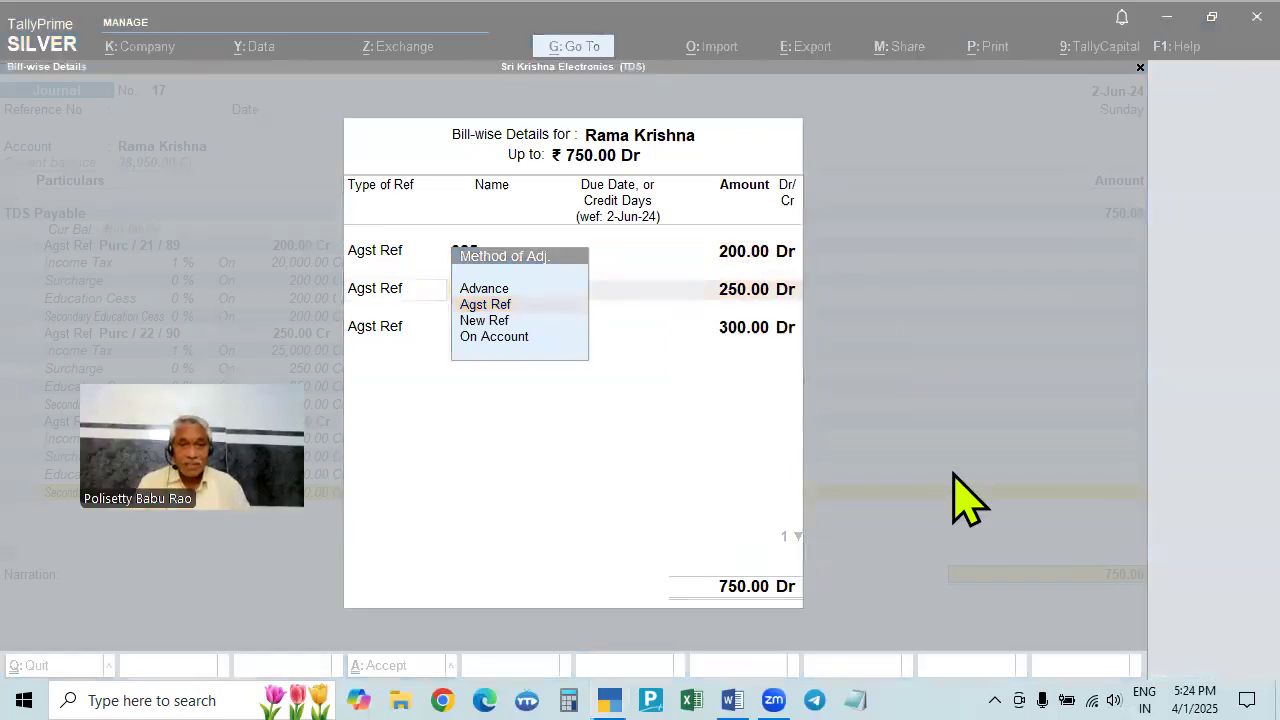
{"action": "left_click", "coordinate": [388, 255]}
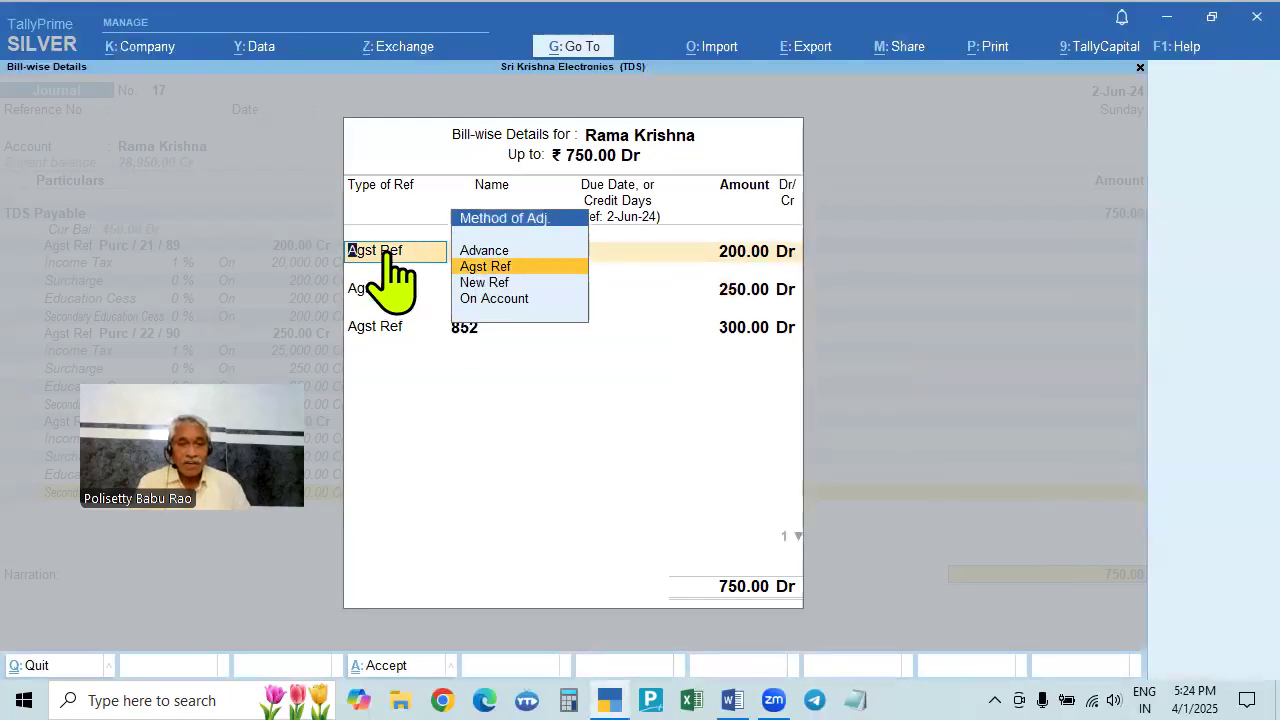
{"action": "key", "text": "Return"}
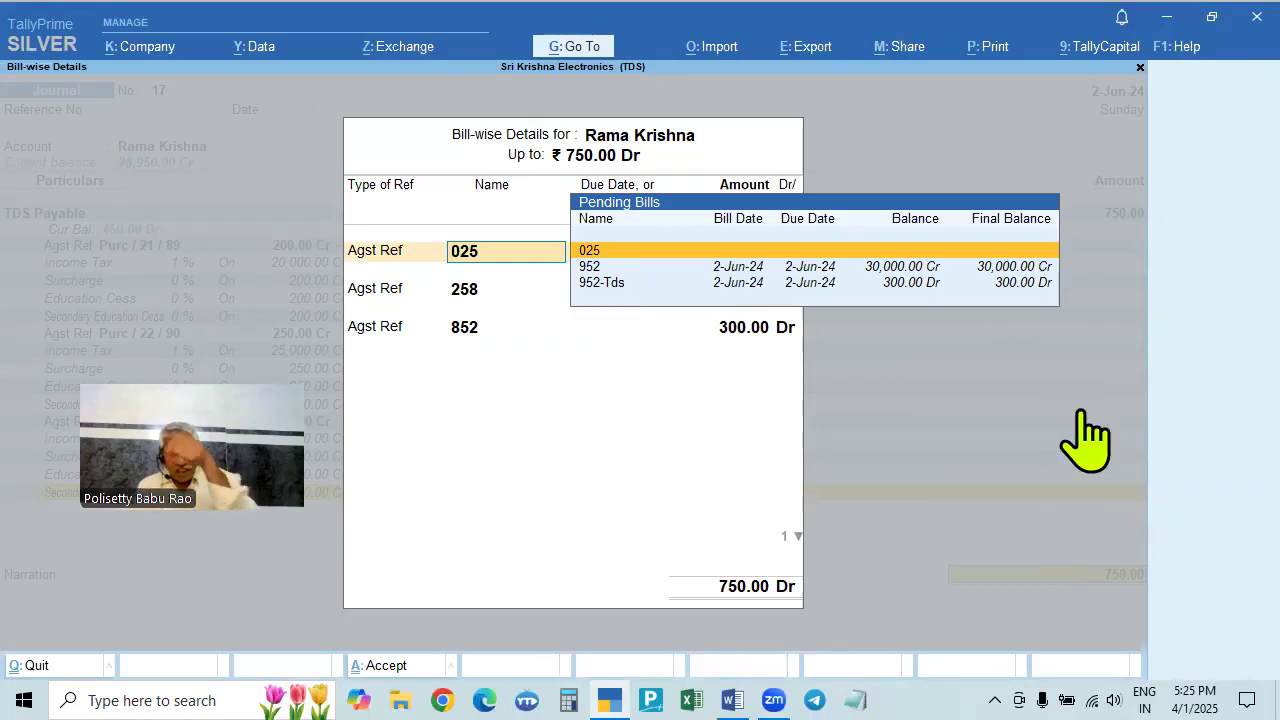
{"action": "key", "text": "Return"}
{"action": "key", "text": "Return"}
{"action": "key", "text": "Return"}
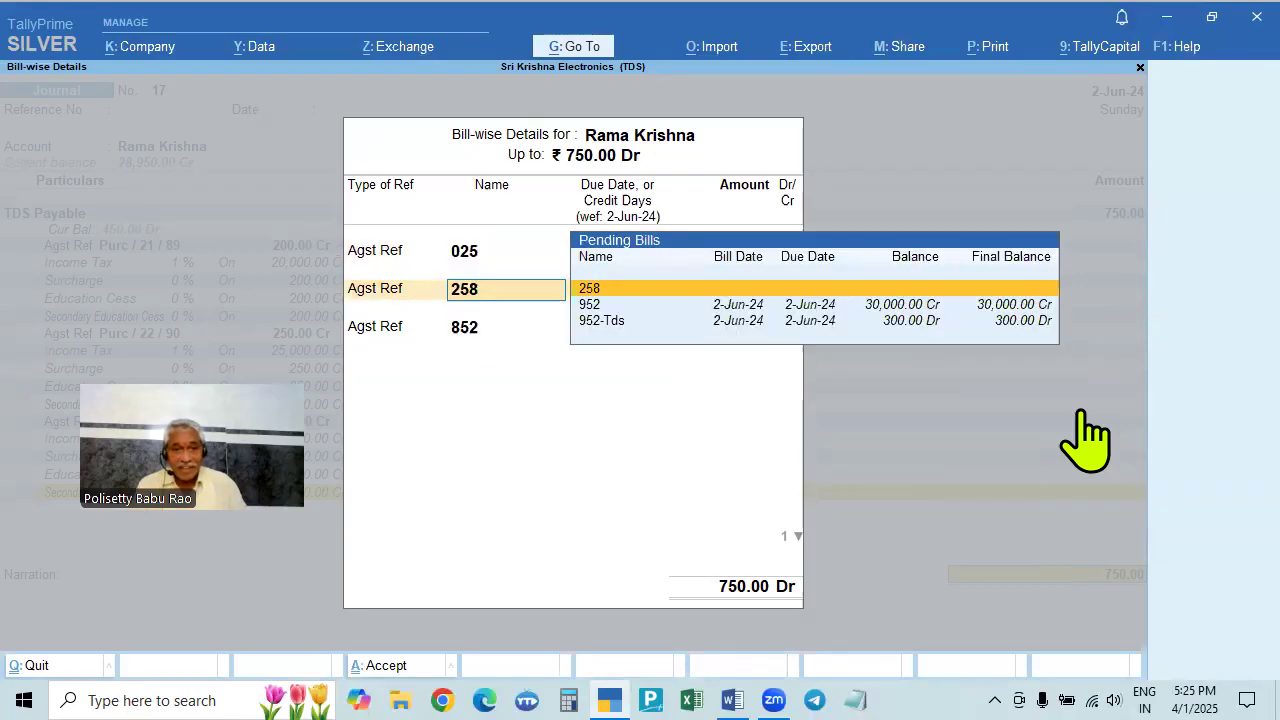
{"action": "key", "text": "Return"}
{"action": "key", "text": "Return"}
{"action": "key", "text": "Return"}
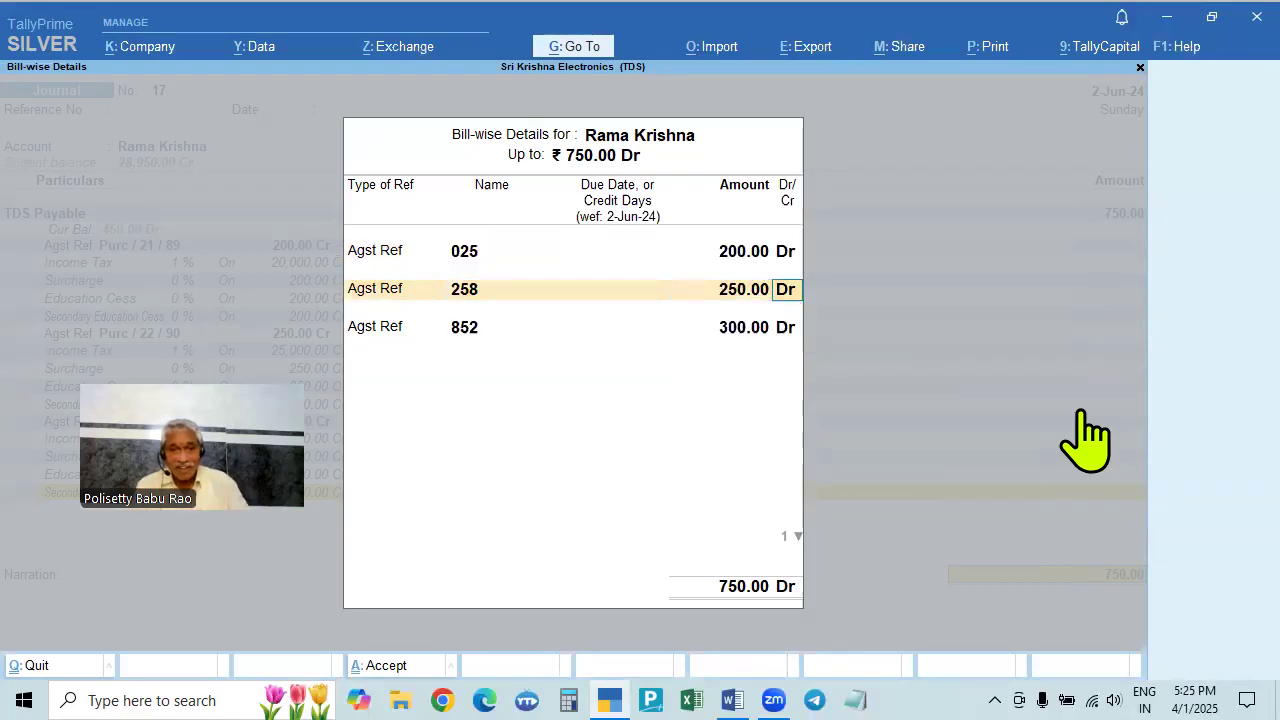
{"action": "key", "text": "Return"}
{"action": "key", "text": "Return"}
{"action": "key", "text": "Return"}
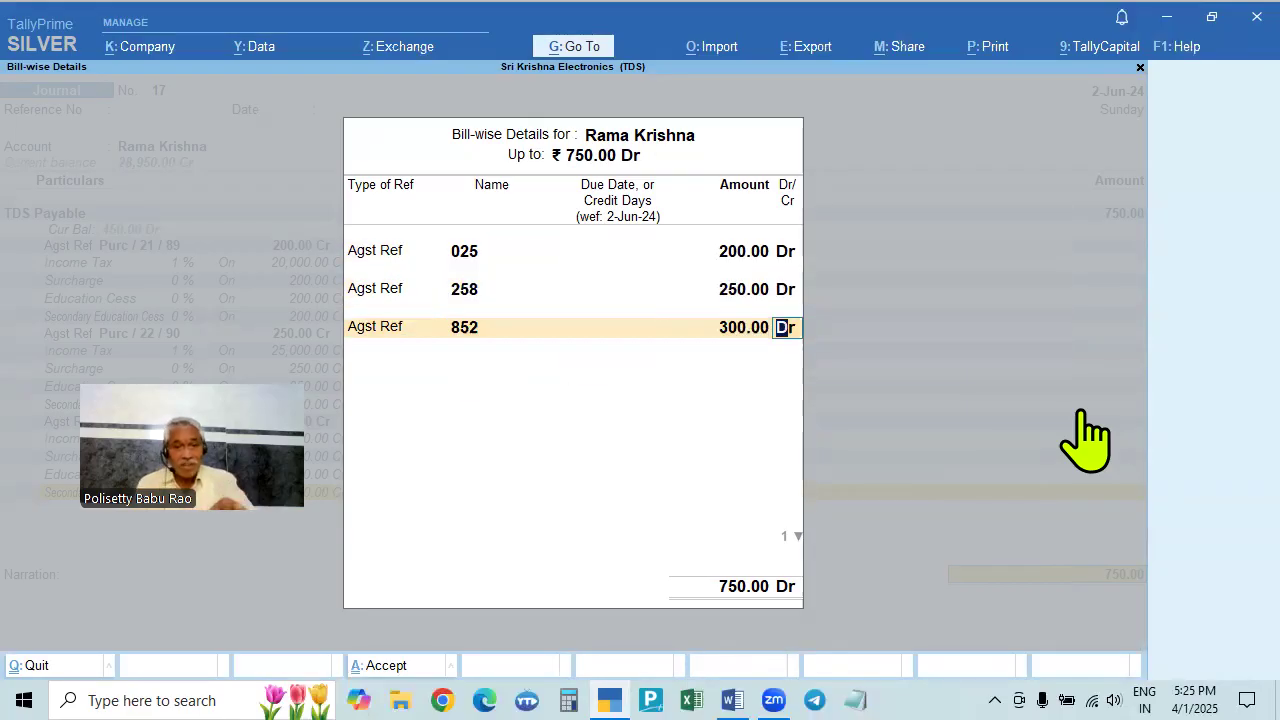
- Finish the bill-wise details, save Journal No. 17 and close the entry screen
{"action": "key", "text": "Return"}
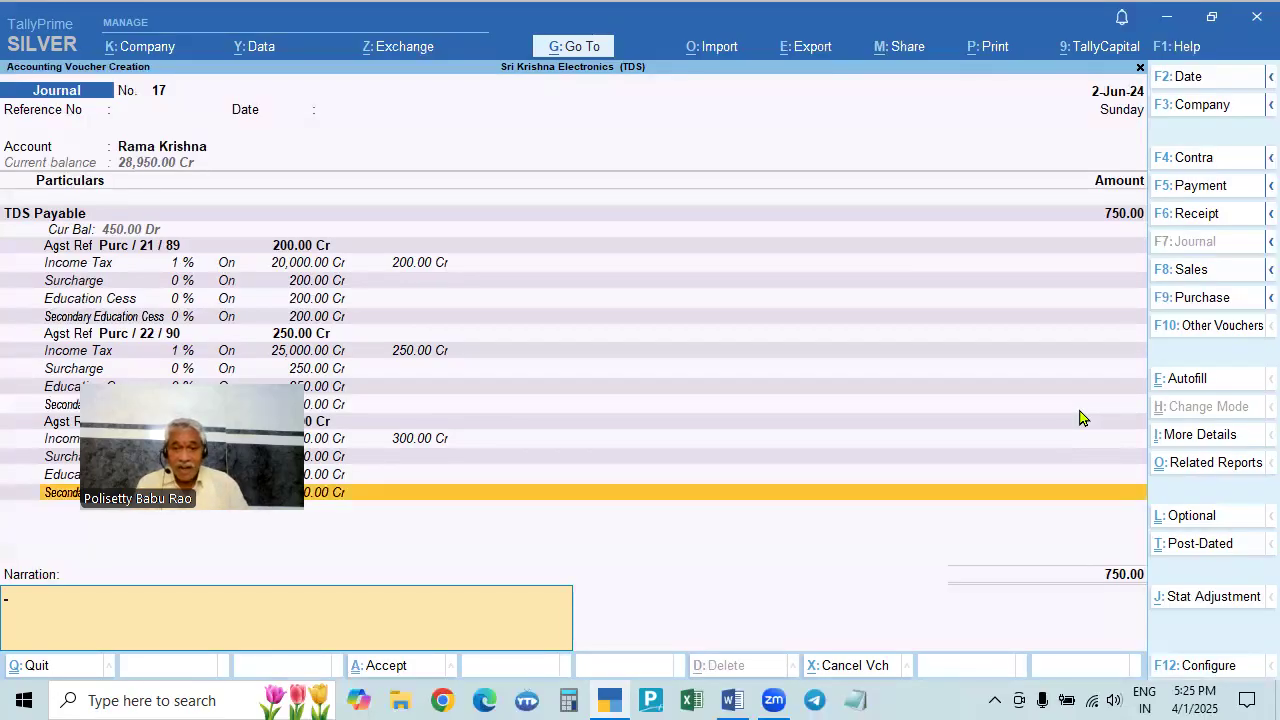
{"action": "key", "text": "Return"}
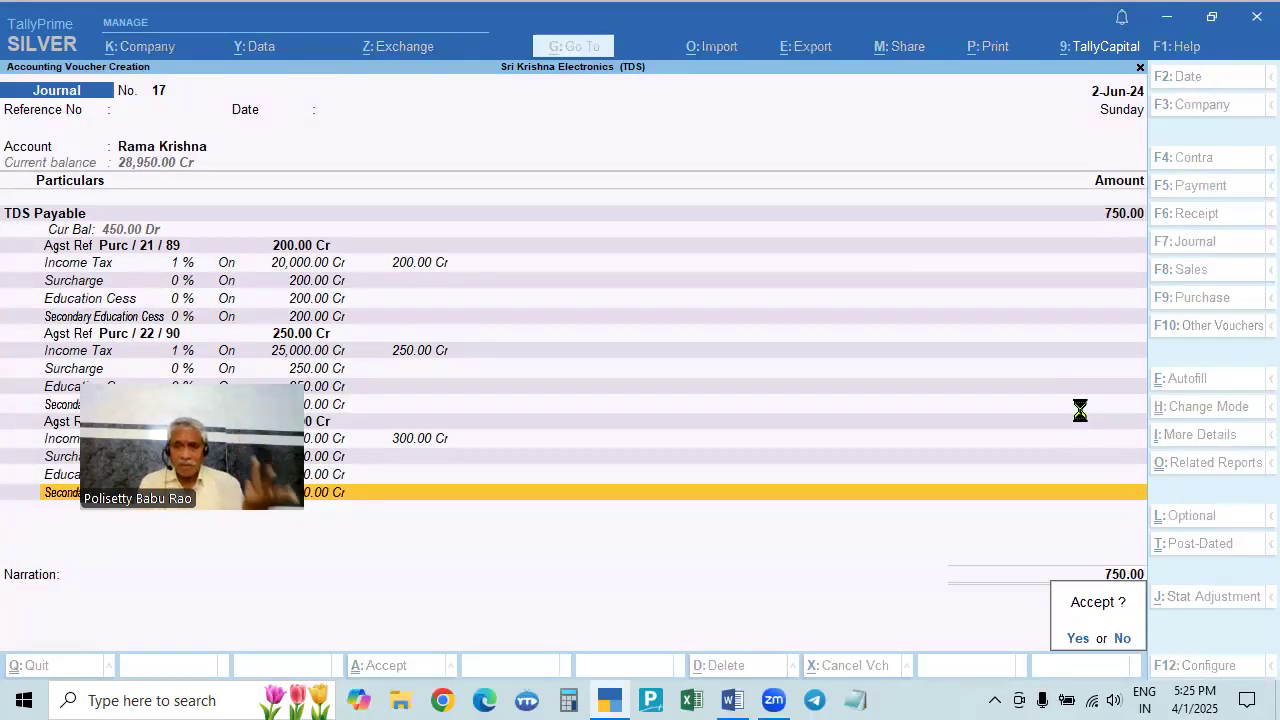
{"action": "key", "text": "Return"}
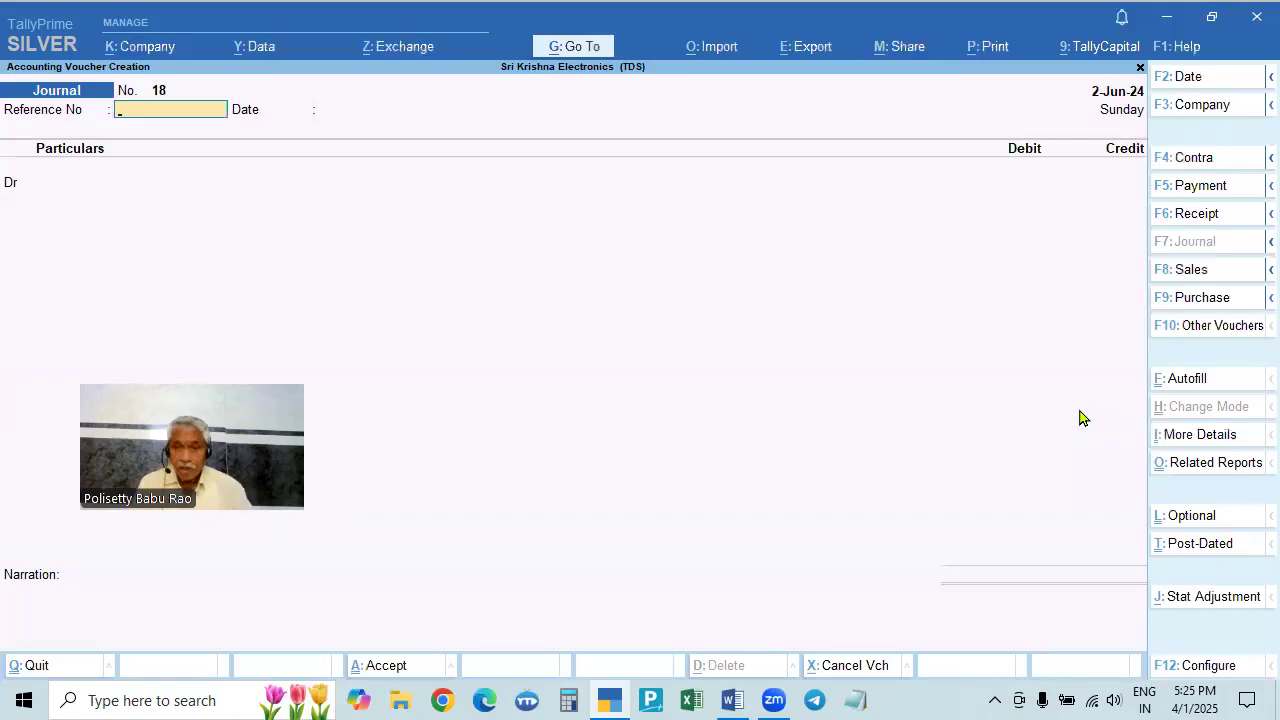
{"action": "key", "text": "Escape"}
- Check the Day Book for all vouchers up to 2-Jun-24, then stay at Gateway of Tally
{"action": "key", "text": "Down"}
{"action": "key", "text": "Return"}
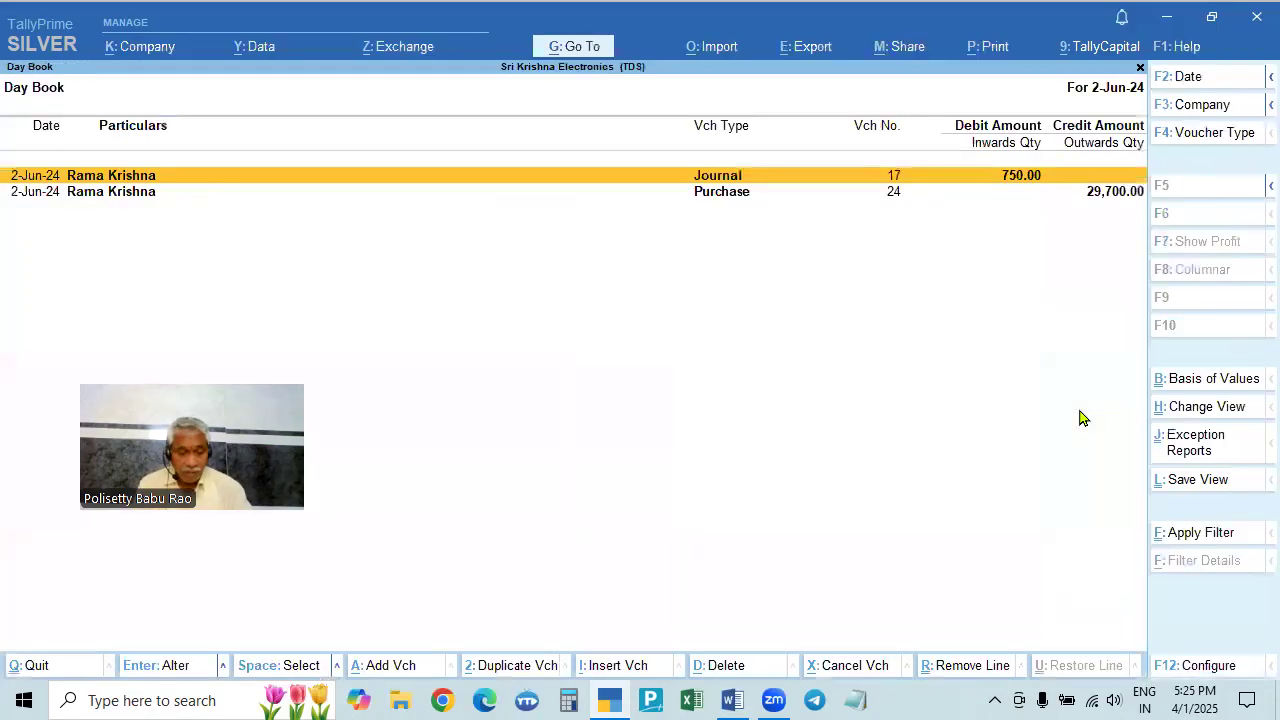
{"action": "key", "text": "F2"}
{"action": "key", "text": "BackSpace"}
{"action": "key", "text": "Return"}
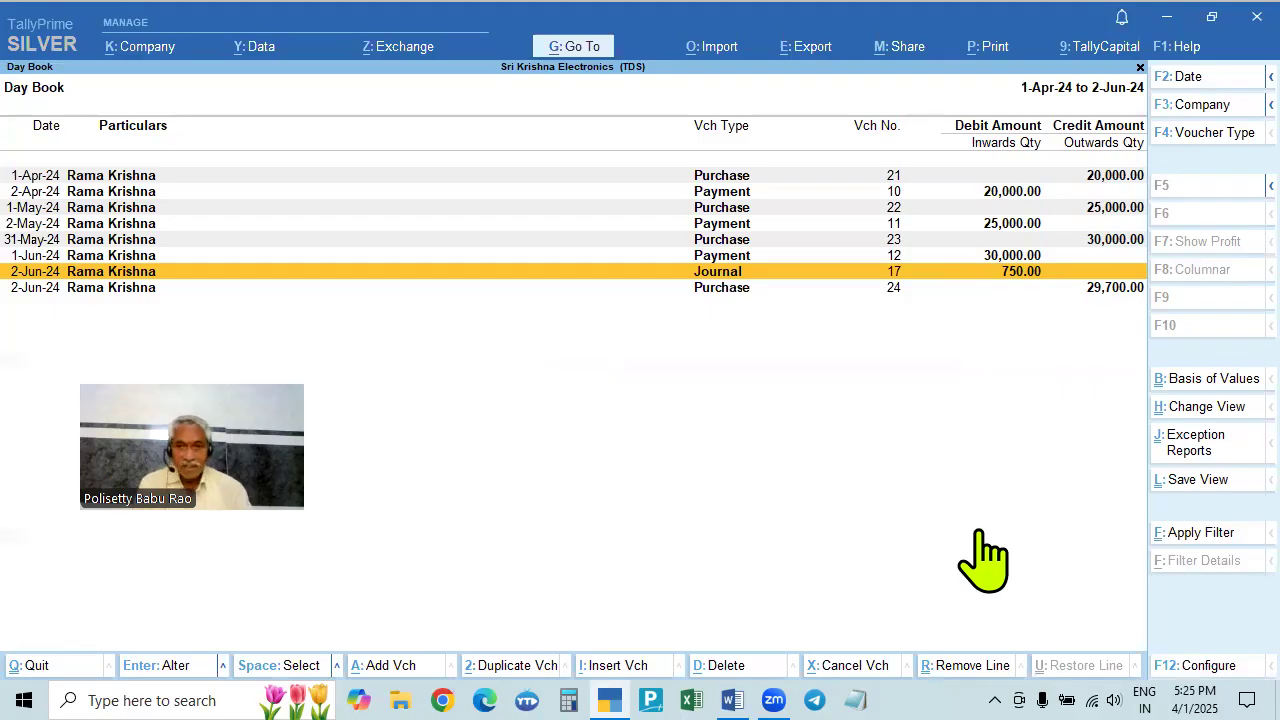
{"action": "key", "text": "Escape"}
{"action": "key", "text": "Escape"}
{"action": "key", "text": "Escape"}
{"action": "key", "text": "Down"}
{"action": "key", "text": "Down"}
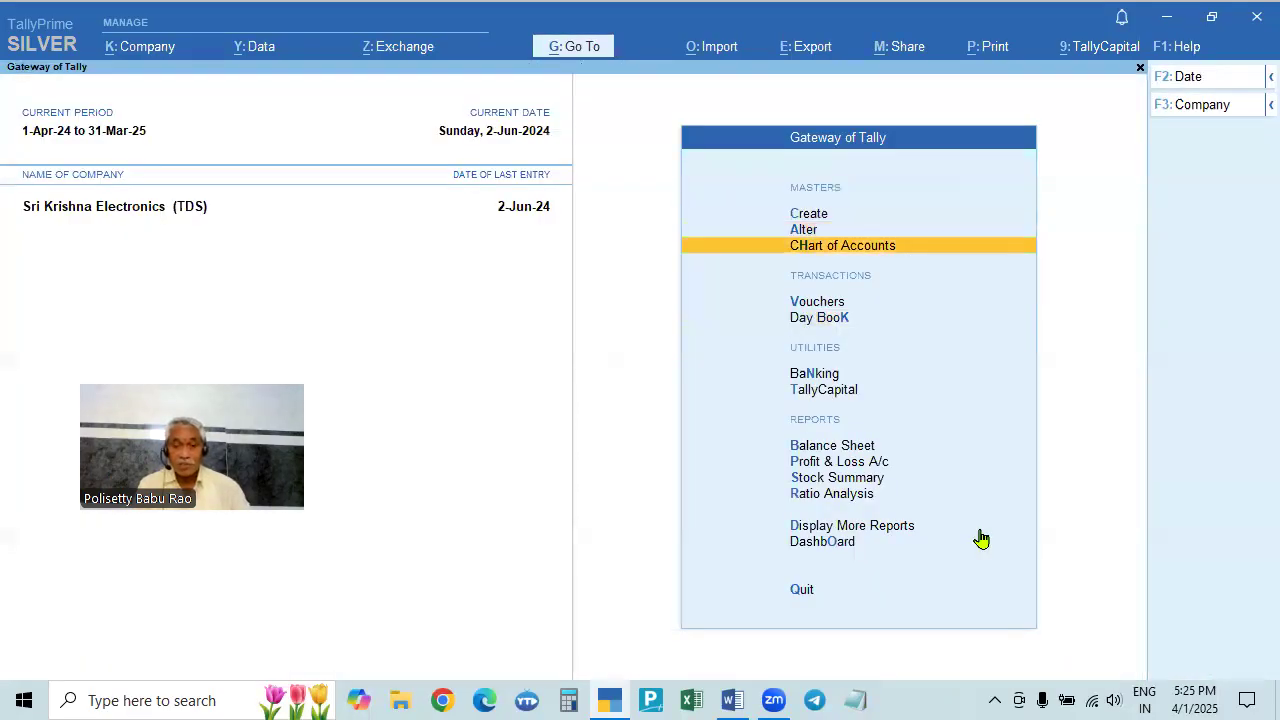
- Navigate through More Reports and Statutory Reports to the TDS Reports list
{"action": "key", "text": "Down"}
{"action": "key", "text": "Down"}
{"action": "key", "text": "Down"}
{"action": "key", "text": "Down"}
{"action": "key", "text": "Down"}
{"action": "key", "text": "Down"}
{"action": "key", "text": "Down"}
{"action": "key", "text": "Down"}
{"action": "key", "text": "Down"}
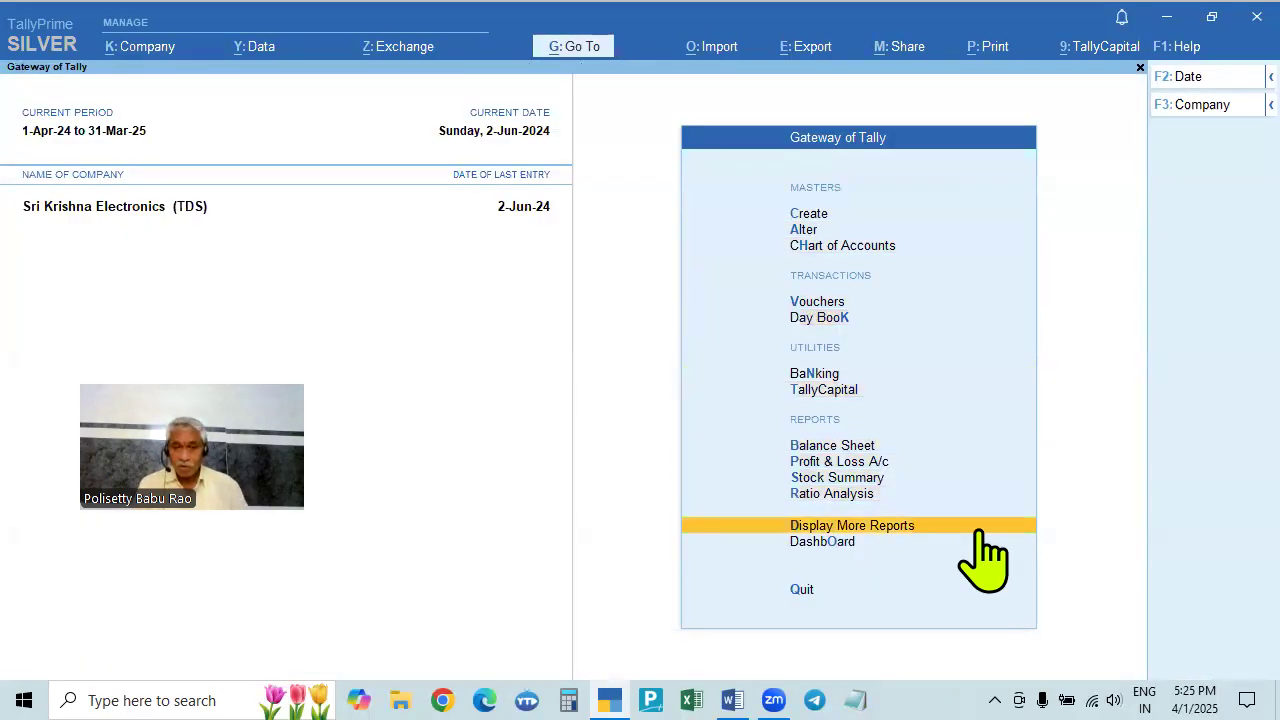
{"action": "key", "text": "Return"}
{"action": "key", "text": "Down"}
{"action": "key", "text": "Down"}
{"action": "key", "text": "Down"}
{"action": "key", "text": "Down"}
{"action": "key", "text": "Down"}
{"action": "key", "text": "Down"}
{"action": "key", "text": "Down"}
{"action": "key", "text": "Down"}
{"action": "key", "text": "Down"}
{"action": "key", "text": "Up"}
{"action": "key", "text": "Return"}
{"action": "key", "text": "Down"}
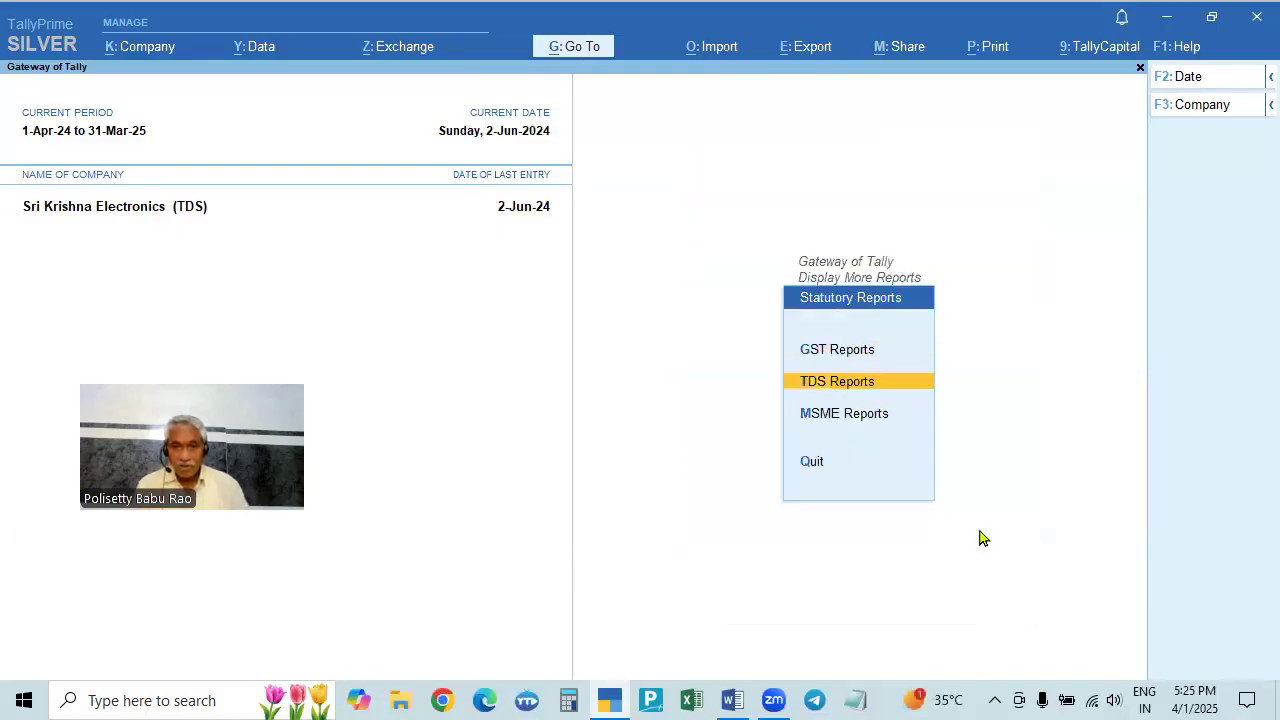
{"action": "key", "text": "Return"}
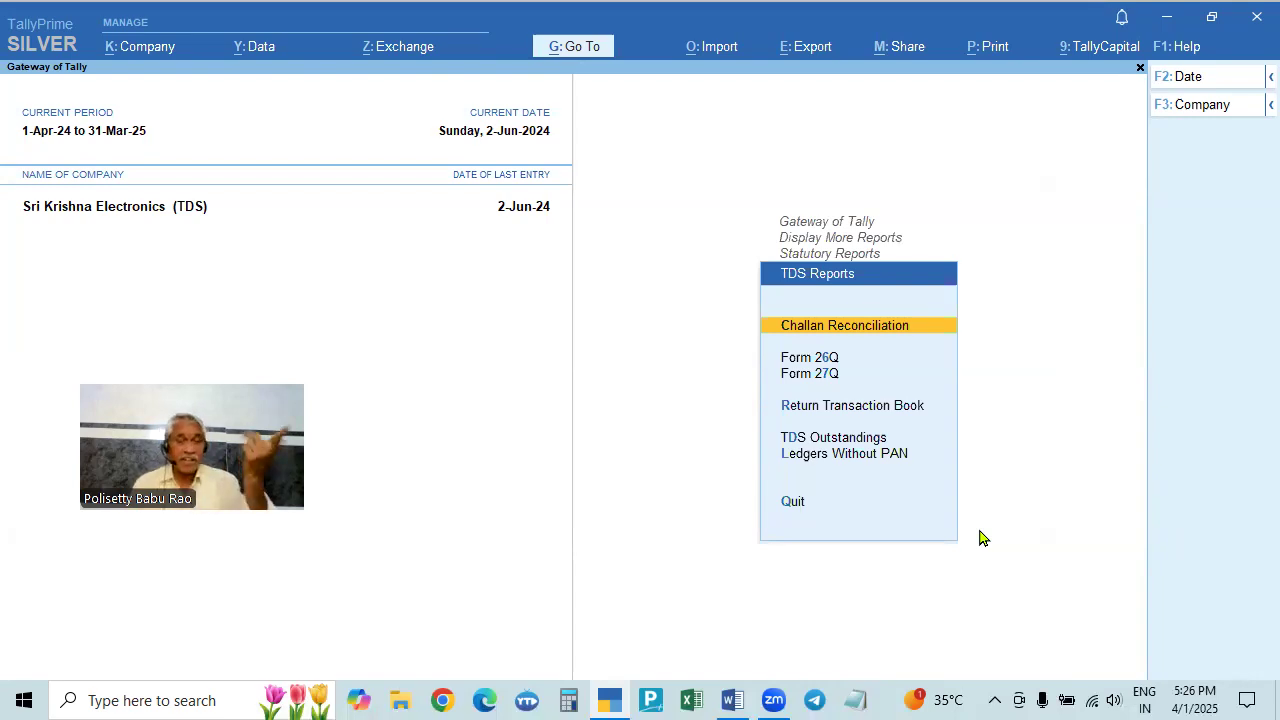
- Open the Form 26Q report for Apr–Jun 2024
{"action": "left_click", "coordinate": [812, 358]}
{"action": "key", "text": "Escape"}
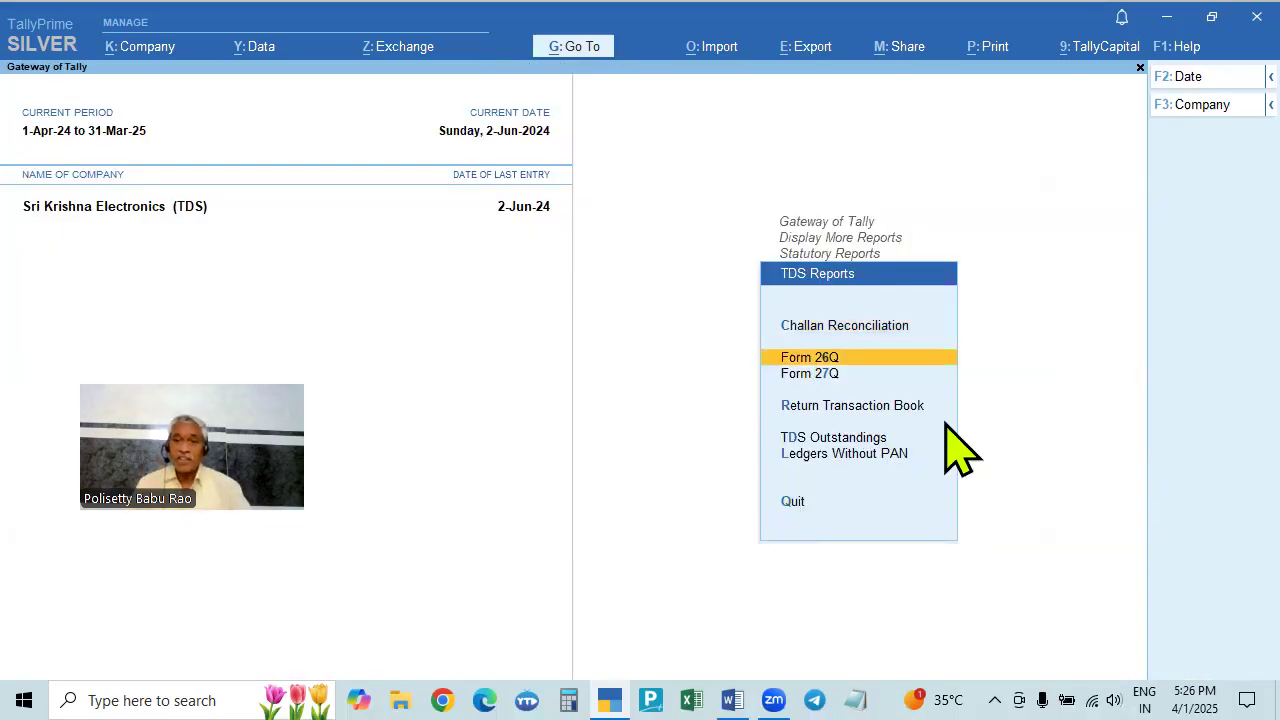
{"action": "key", "text": "Down"}
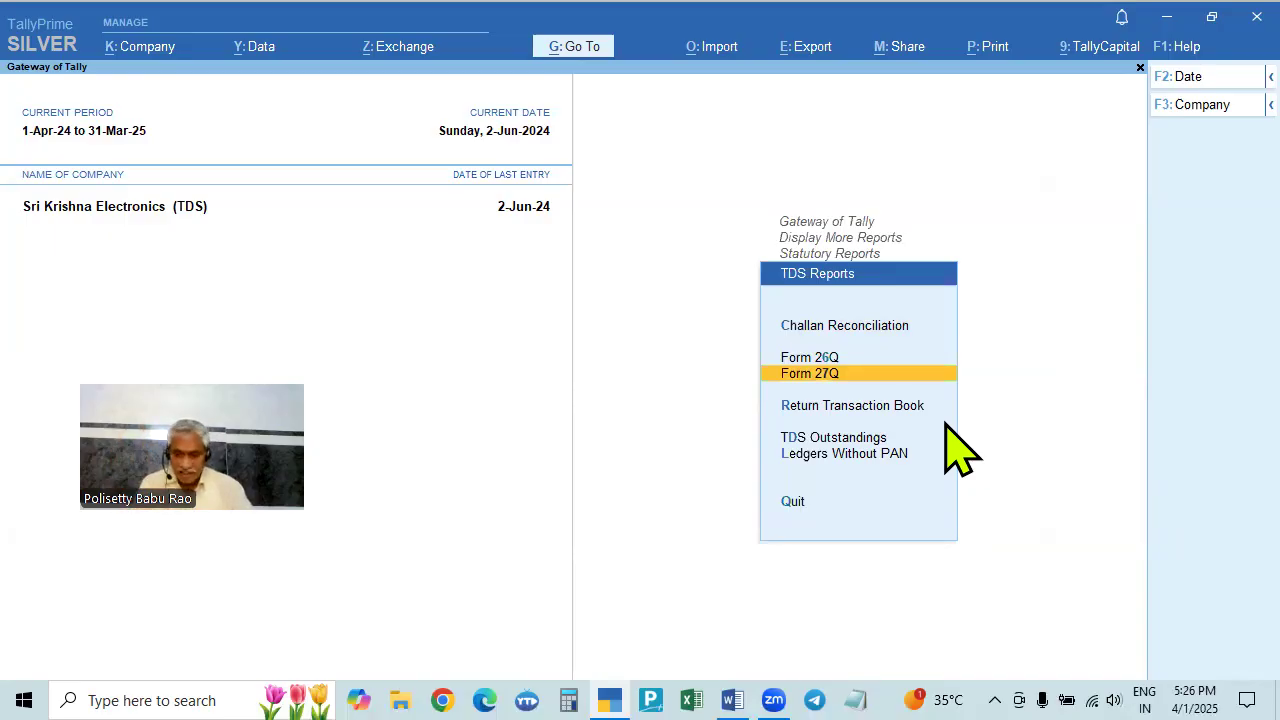
{"action": "key", "text": "Up"}
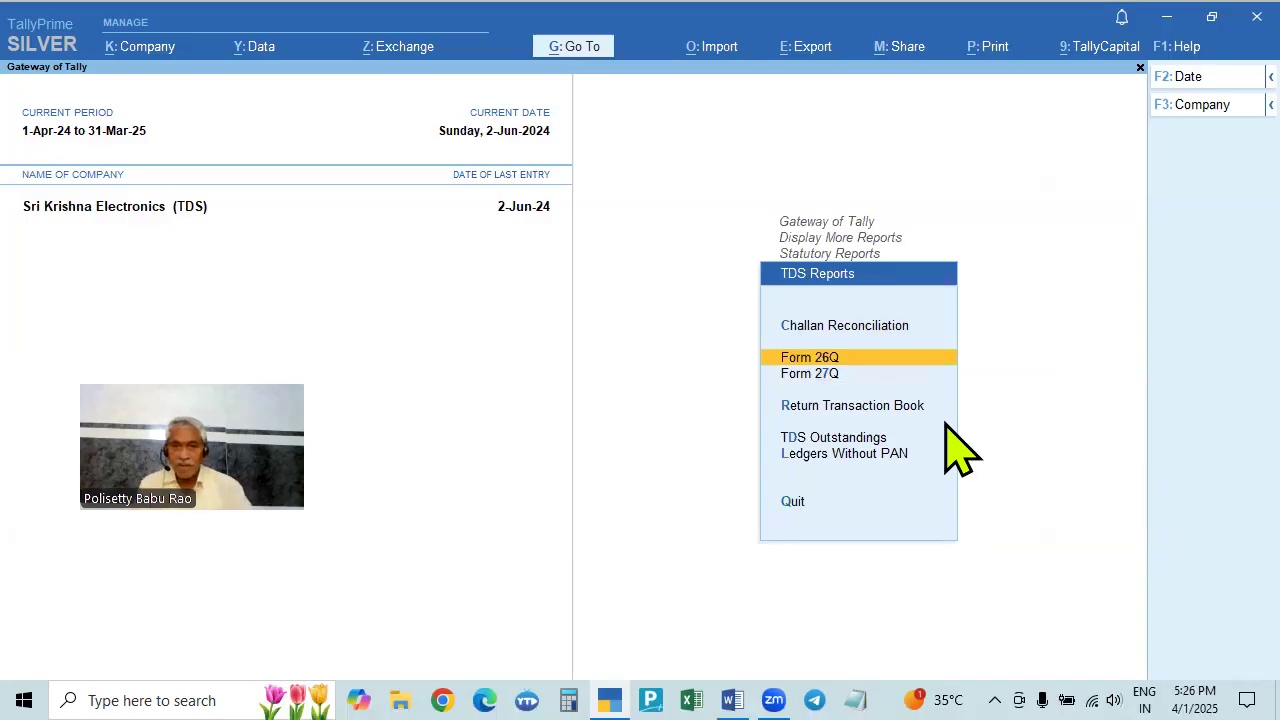
{"action": "key", "text": "Return"}
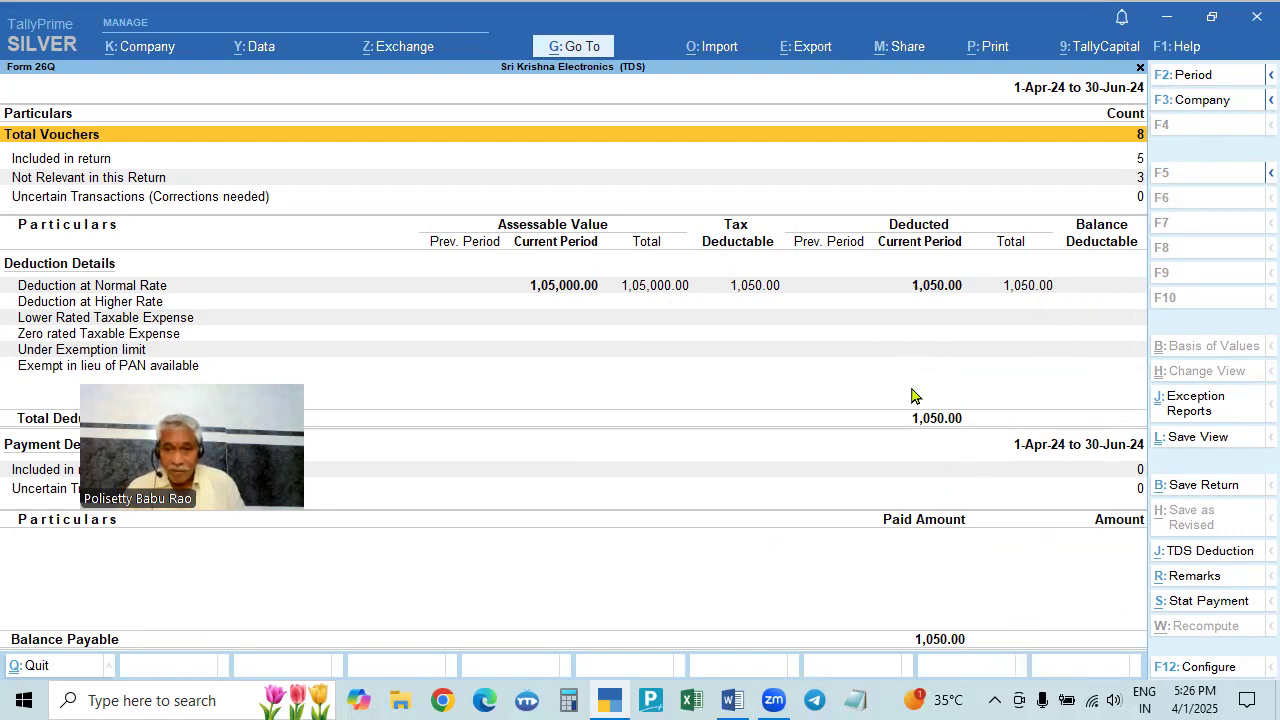
- Review Form 26Q's 1,050.00 balance payable and start a Stat Payment entry
{"action": "left_click_drag", "start_coordinate": [189, 453], "coordinate": [990, 228]}
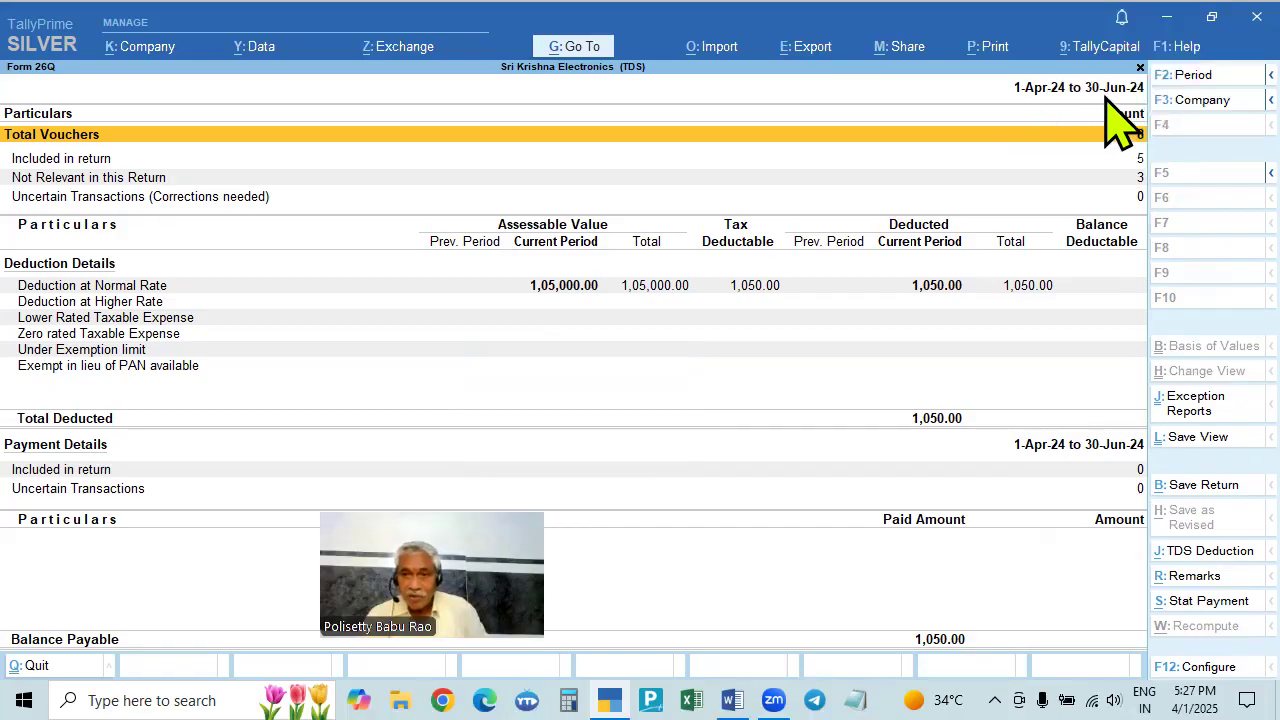
{"action": "key", "text": "F2"}
{"action": "left_click", "coordinate": [1008, 582]}
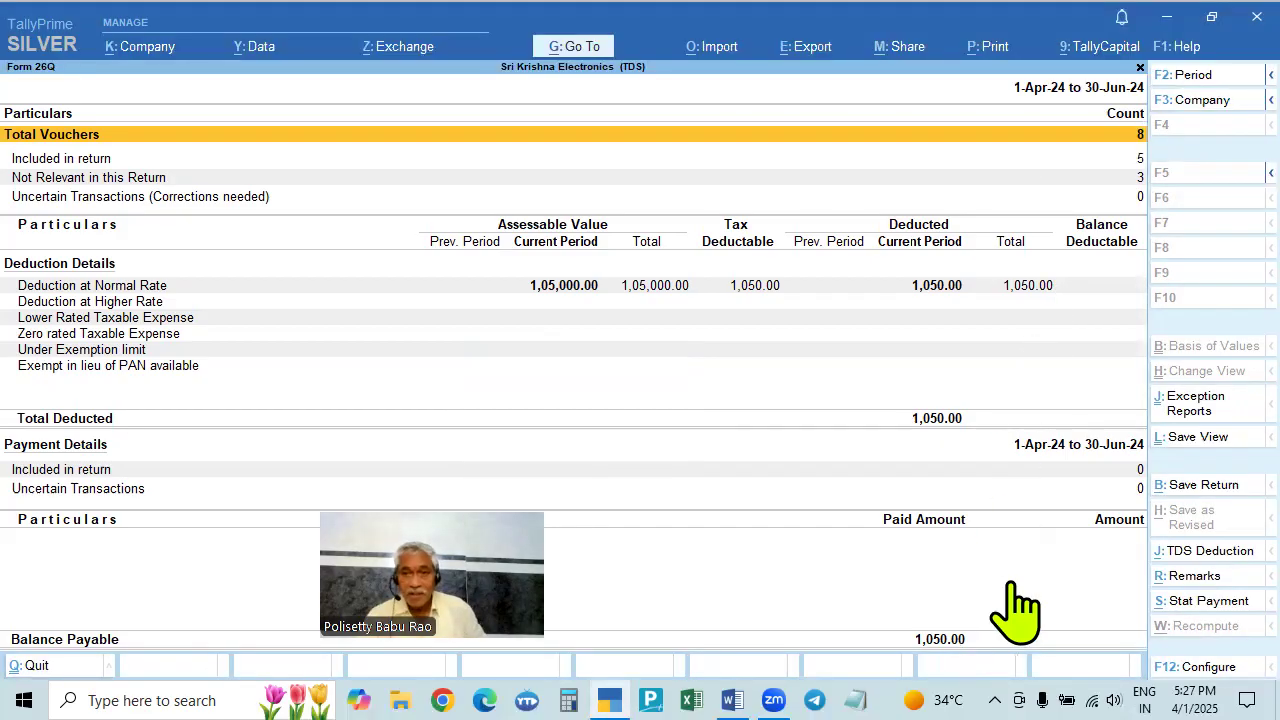
{"action": "left_click", "coordinate": [1190, 601]}
- Select TDS as the tax type, then abandon the statutory payment and return to Form 26Q
{"action": "key", "text": "Down"}
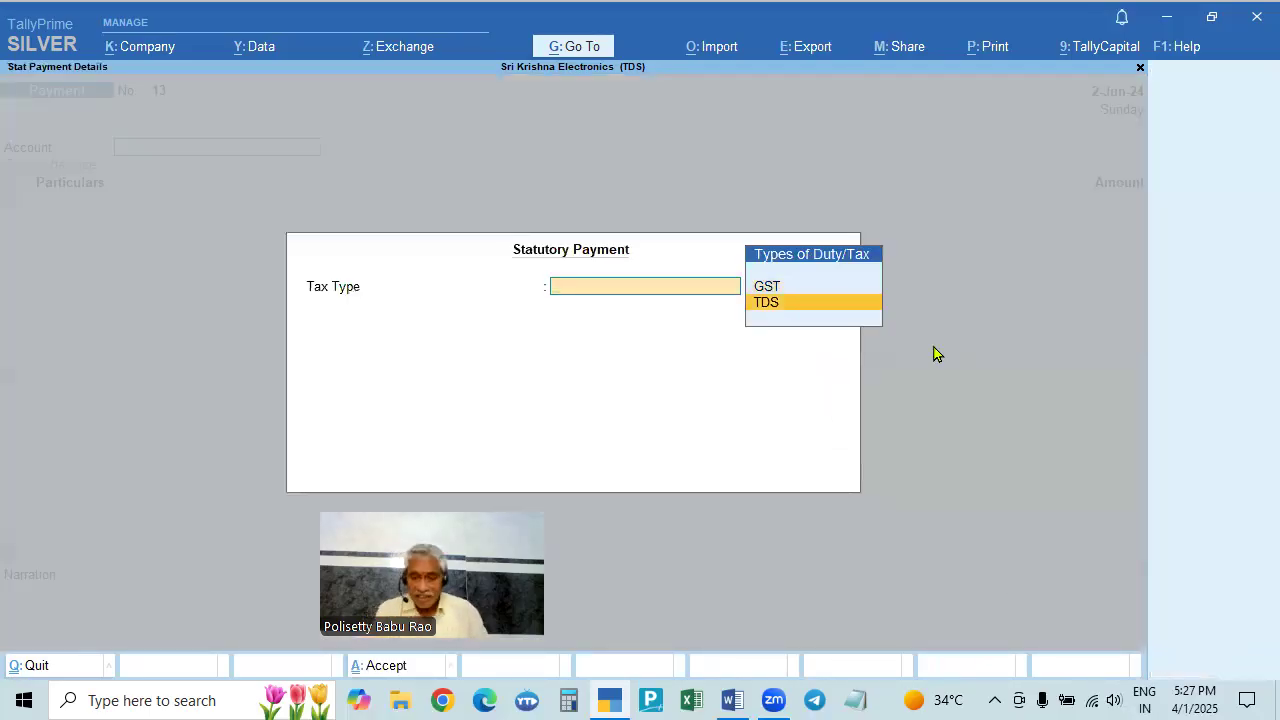
{"action": "key", "text": "Return"}
{"action": "key", "text": "Return"}
{"action": "key", "text": "Return"}
{"action": "key", "text": "Return"}
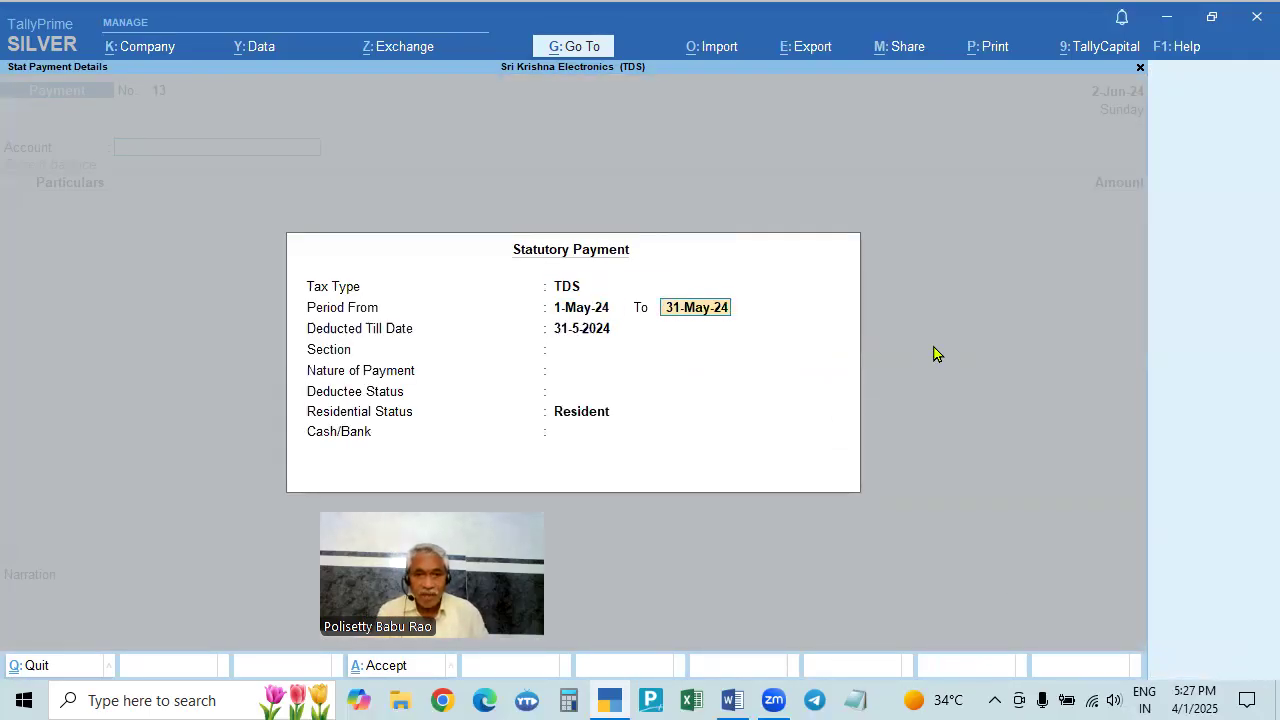
{"action": "key", "text": "BackSpace"}
{"action": "key", "text": "BackSpace"}
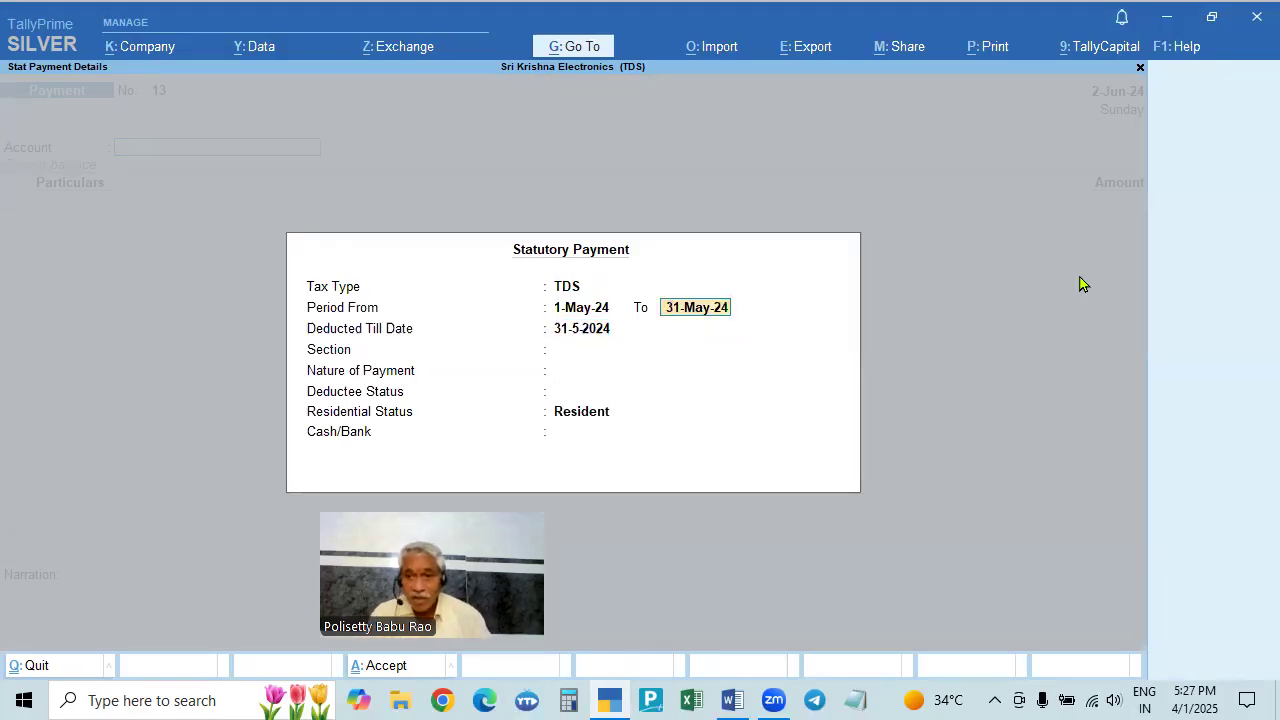
{"action": "key", "text": "Escape"}
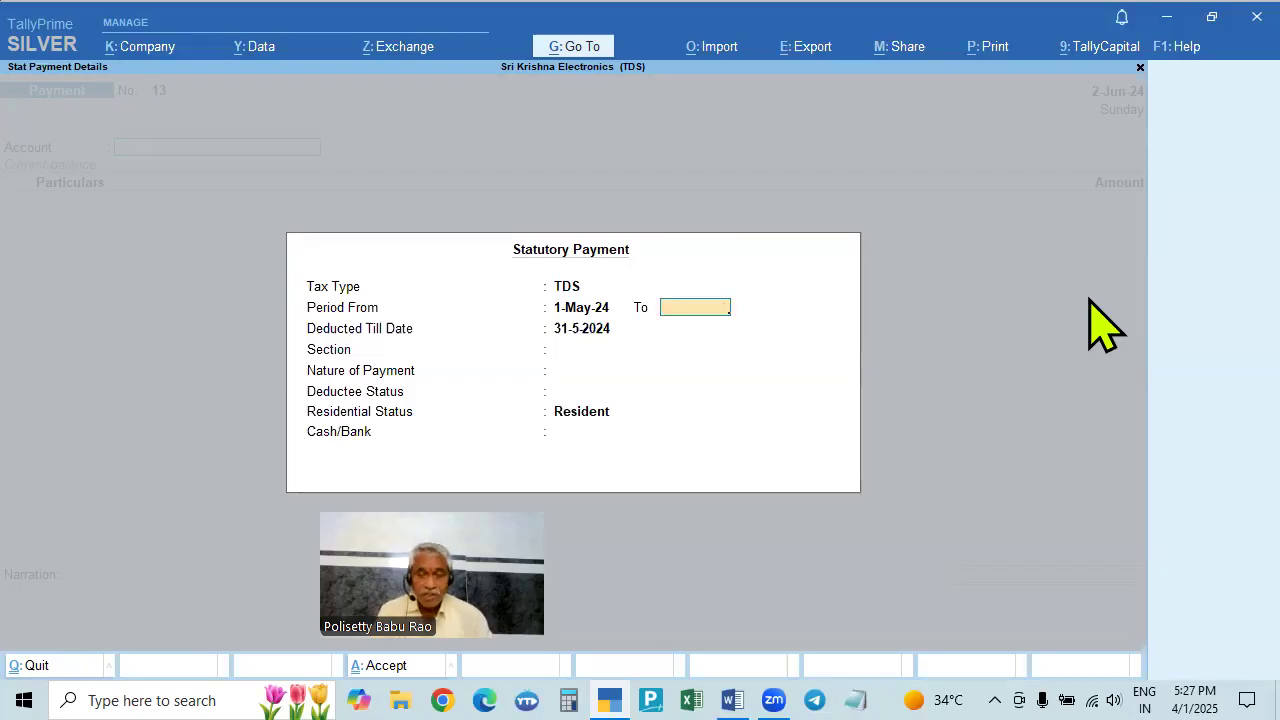
{"action": "key", "text": "Escape"}
{"action": "key", "text": "Escape"}
{"action": "key", "text": "Return"}
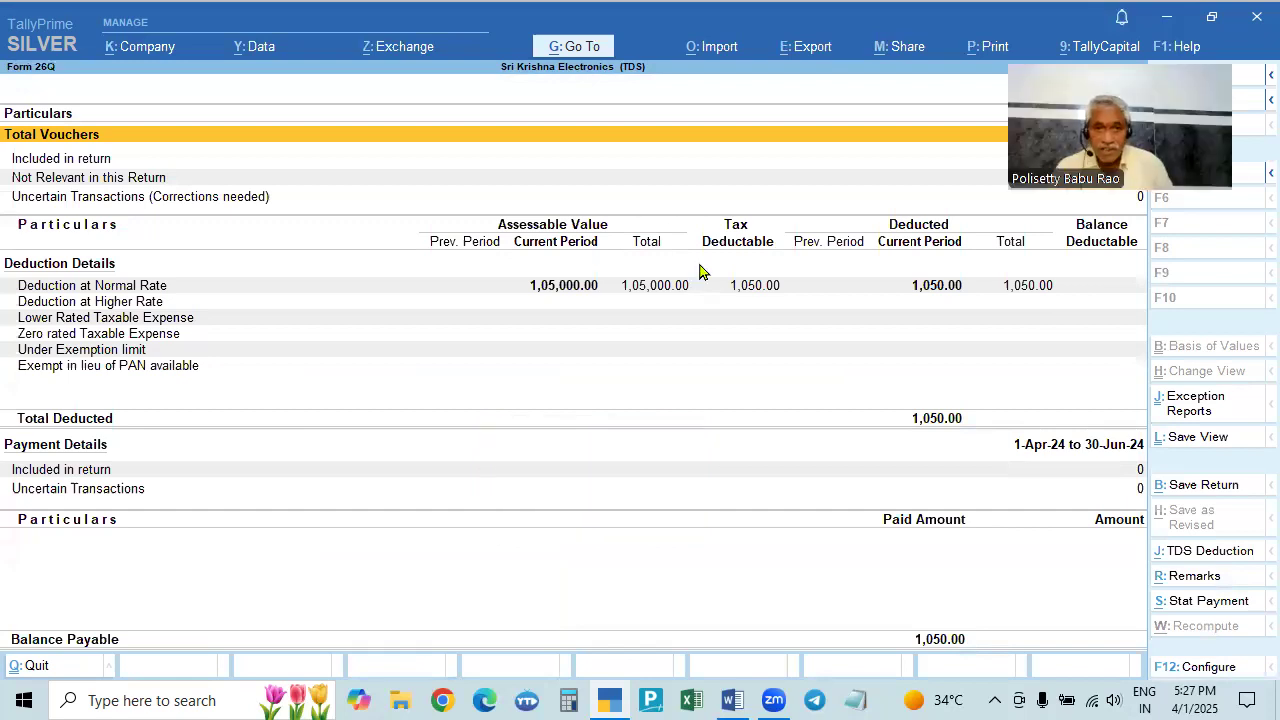
{"action": "left_click", "coordinate": [574, 47]}
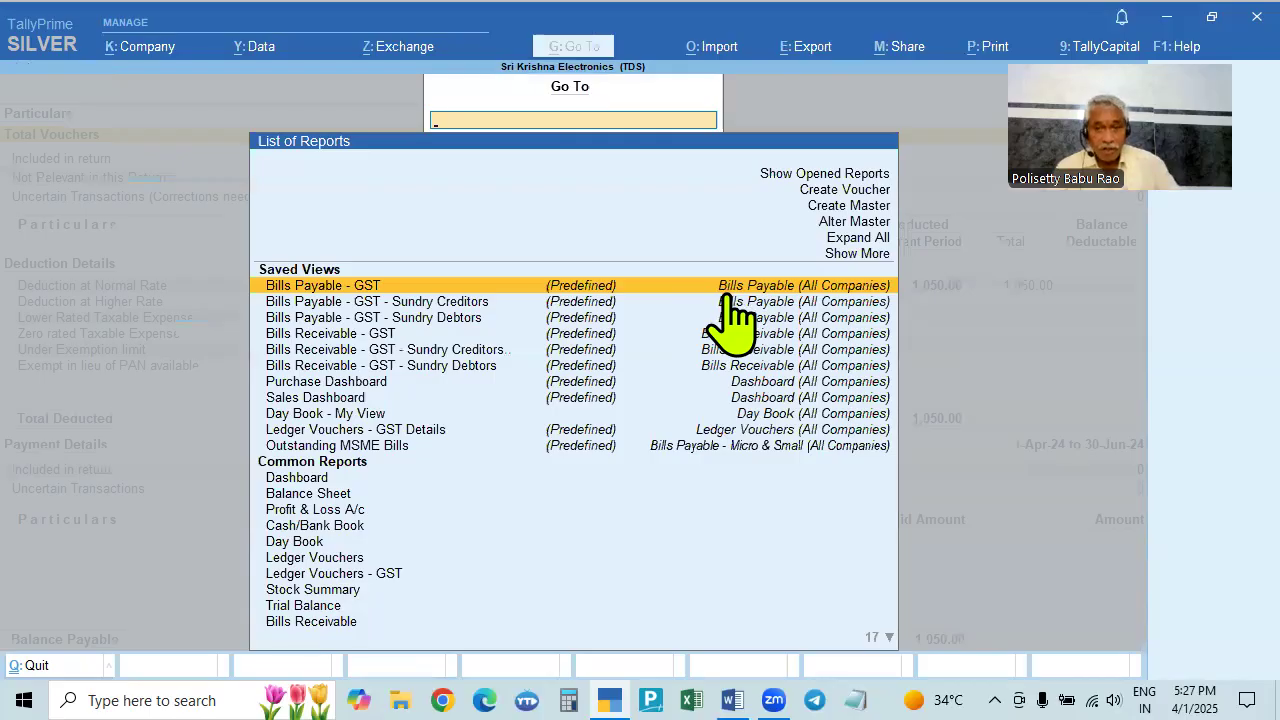
- Create a new Payment voucher No. 13 dated 6-7-2024
{"action": "left_click", "coordinate": [848, 192]}
{"action": "left_click", "coordinate": [848, 192]}
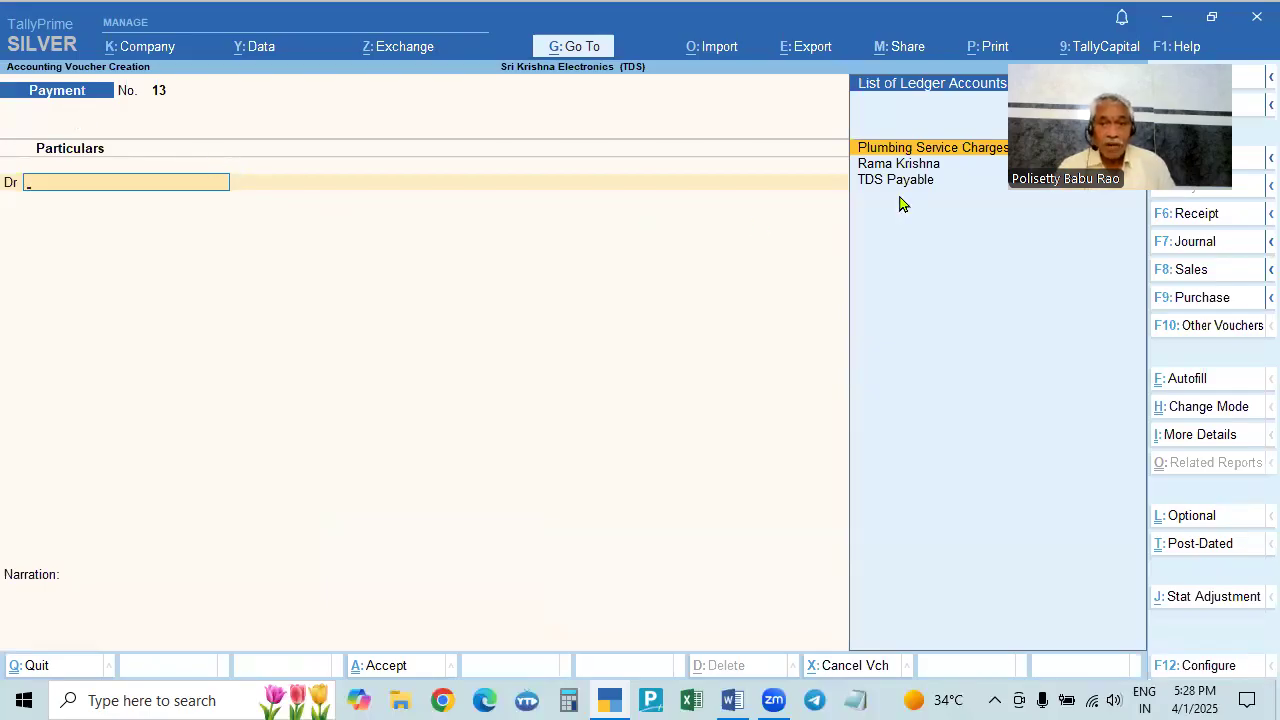
{"action": "left_click_drag", "start_coordinate": [1094, 172], "coordinate": [374, 508]}
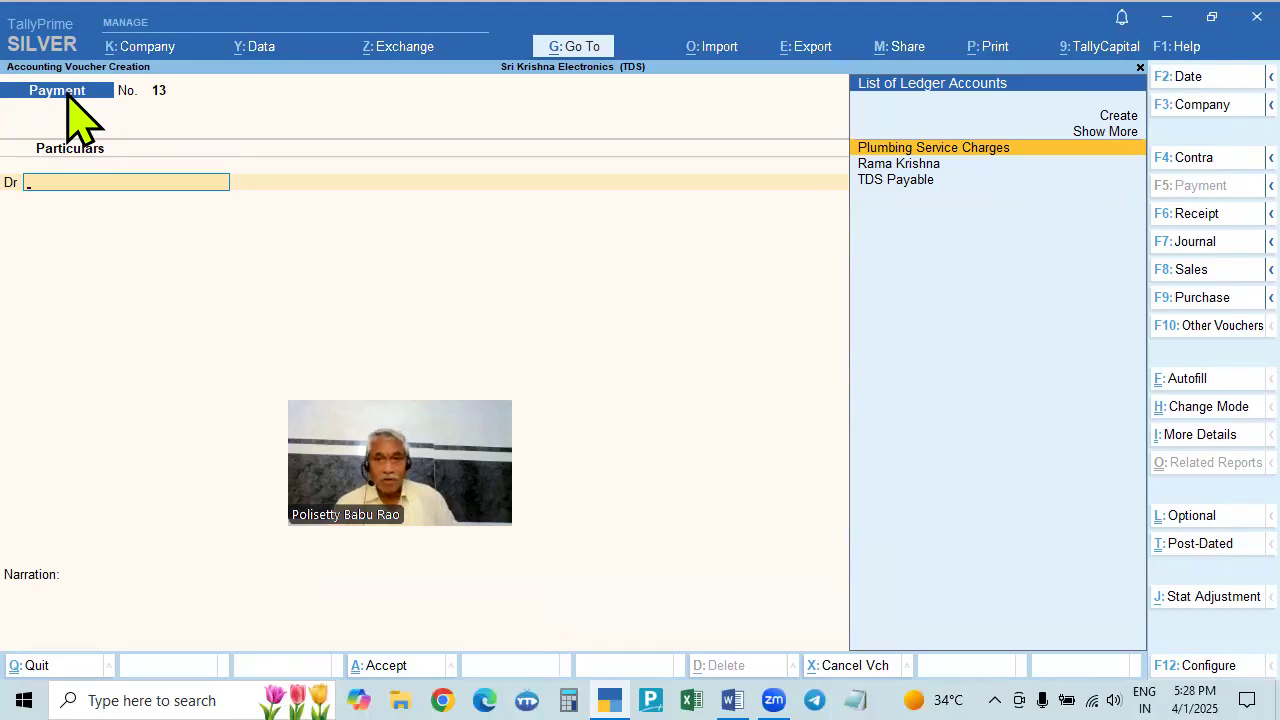
{"action": "key", "text": "F2"}
{"action": "type", "text": "7.7"}
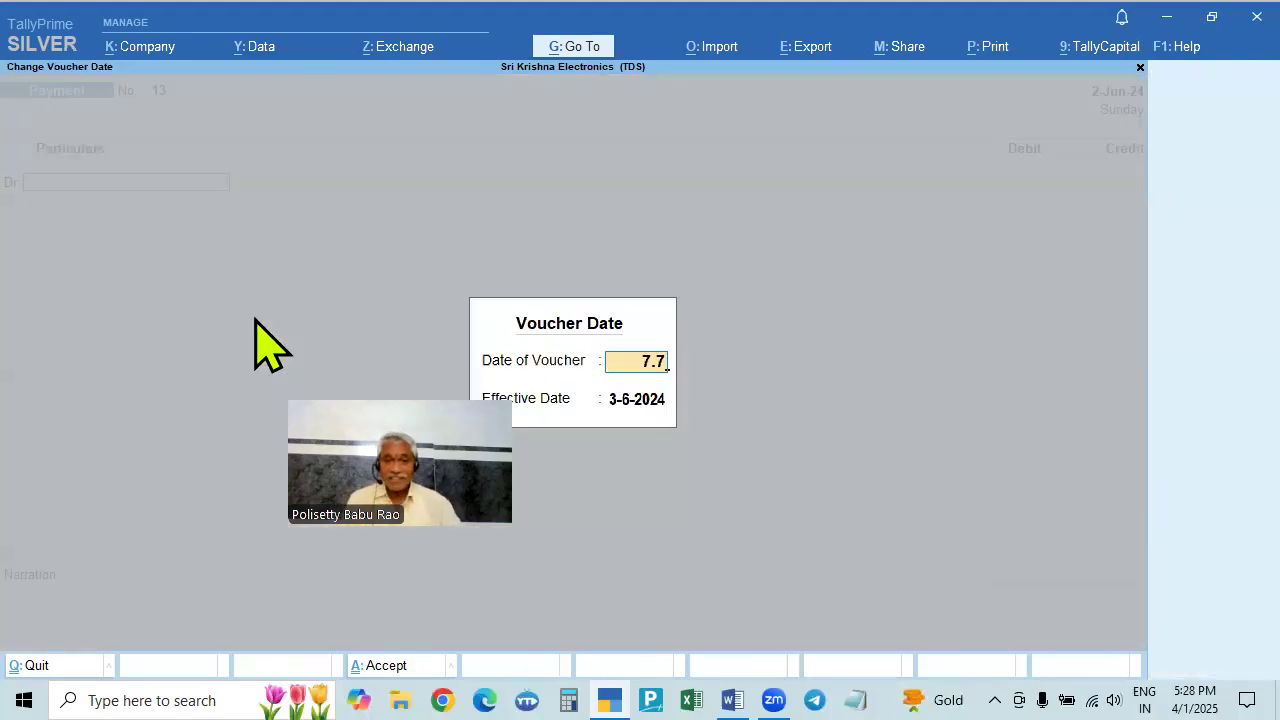
{"action": "key", "text": "BackSpace"}
{"action": "key", "text": "BackSpace"}
{"action": "key", "text": "BackSpace"}
{"action": "type", "text": "6.4"}
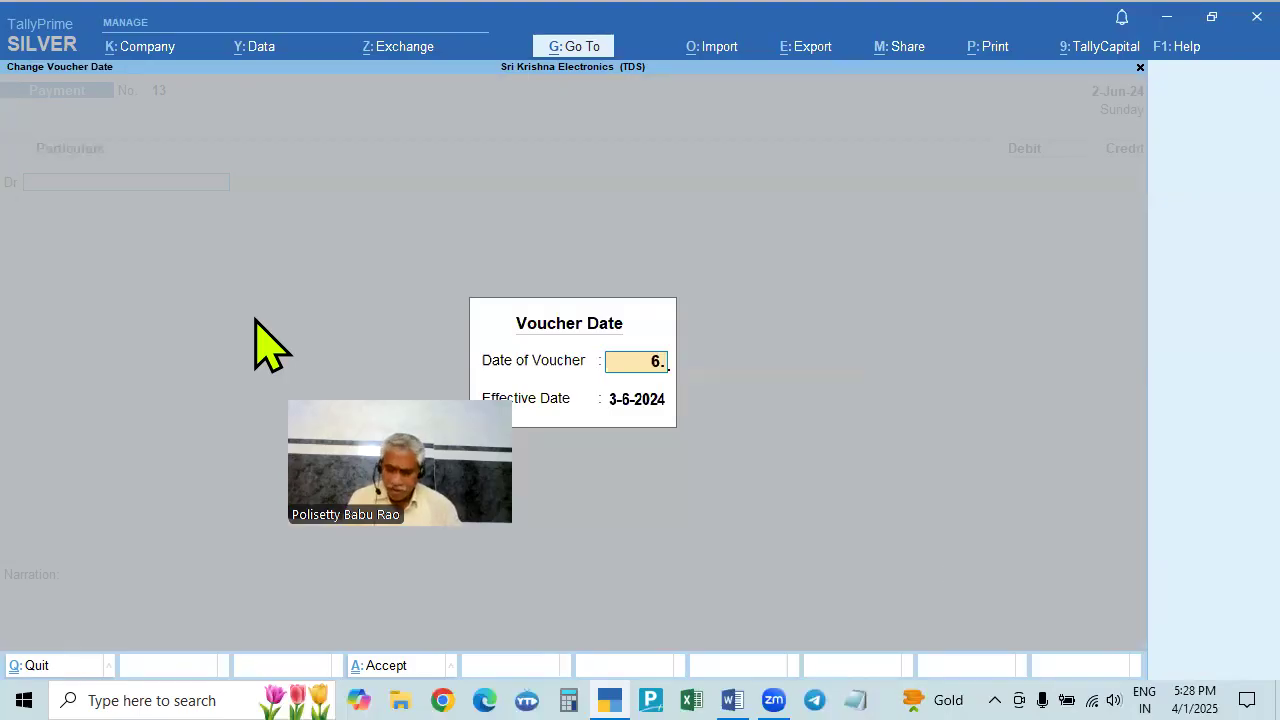
{"action": "key", "text": "BackSpace"}
{"action": "key", "text": "BackSpace"}
{"action": "key", "text": "BackSpace"}
{"action": "type", "text": "7"}
{"action": "key", "text": "BackSpace"}
{"action": "type", "text": "6.7"}
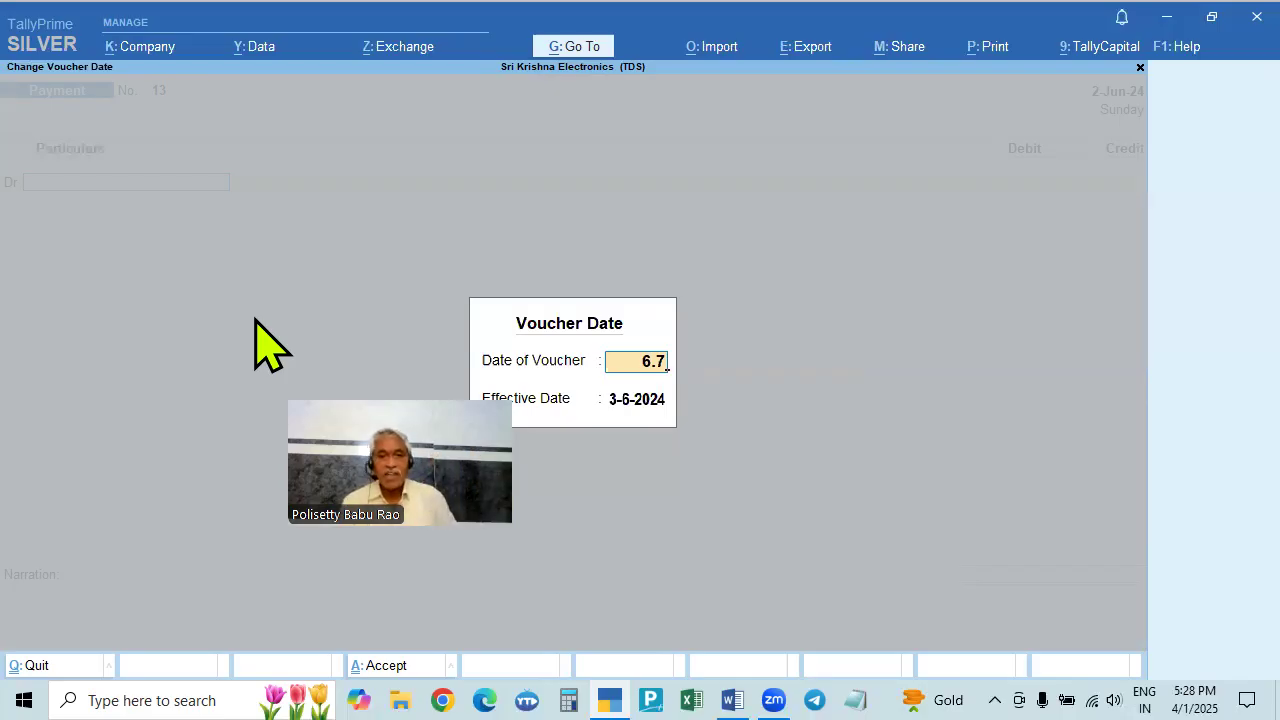
{"action": "key", "text": "Return"}
{"action": "key", "text": "Return"}
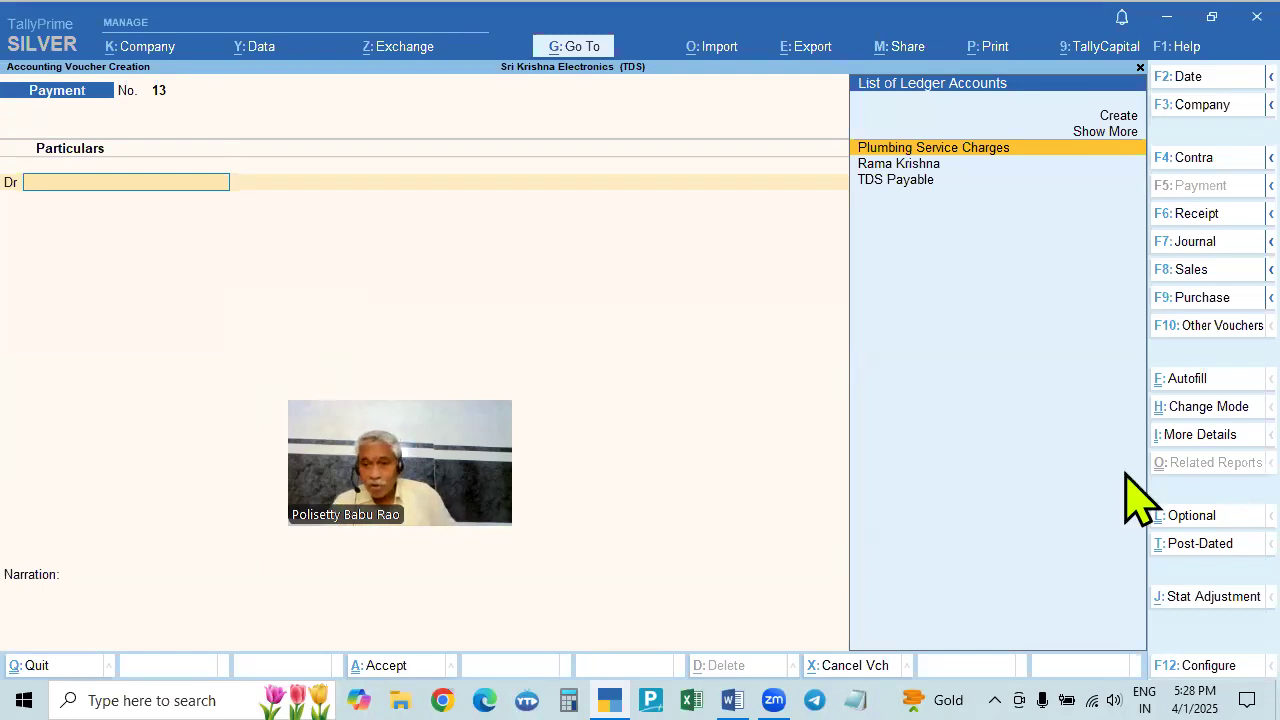
- Autofill a TDS Stat Payment for 1-Jun-24 to 30-Jun-24, section 194C, Non Company deductees, from HDFC Bank
{"action": "left_click", "coordinate": [1192, 380]}
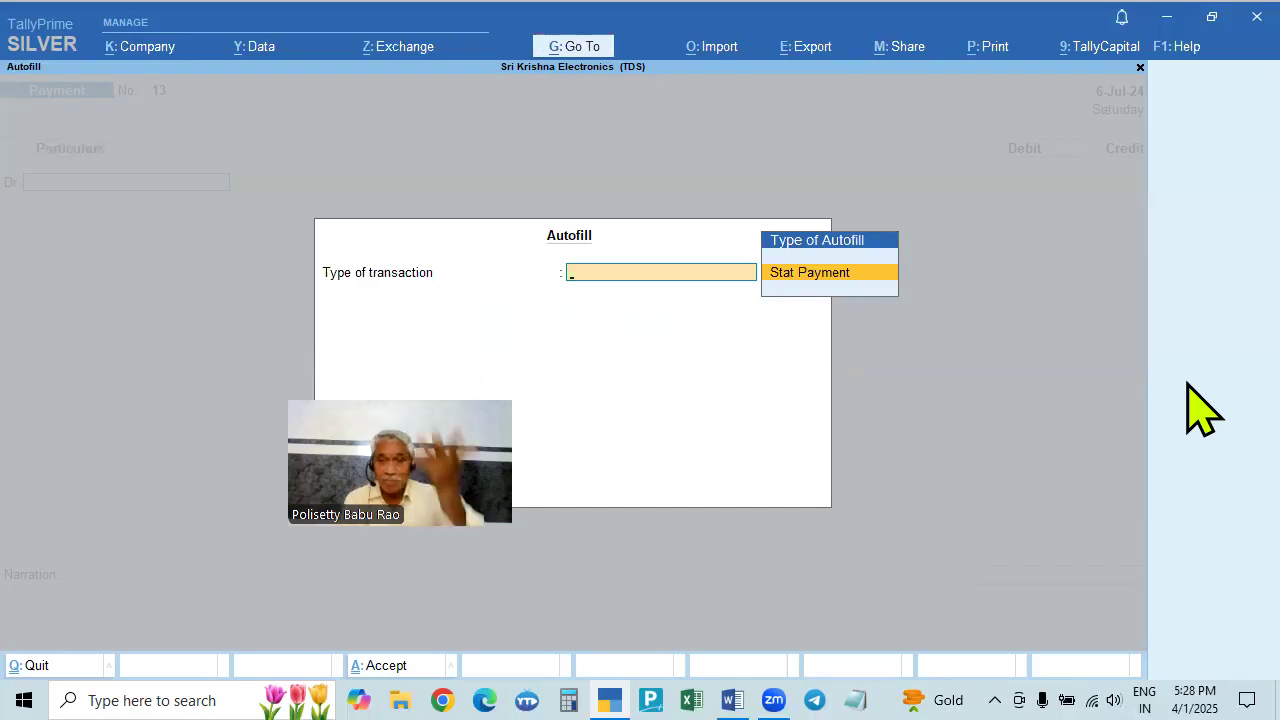
{"action": "key", "text": "Return"}
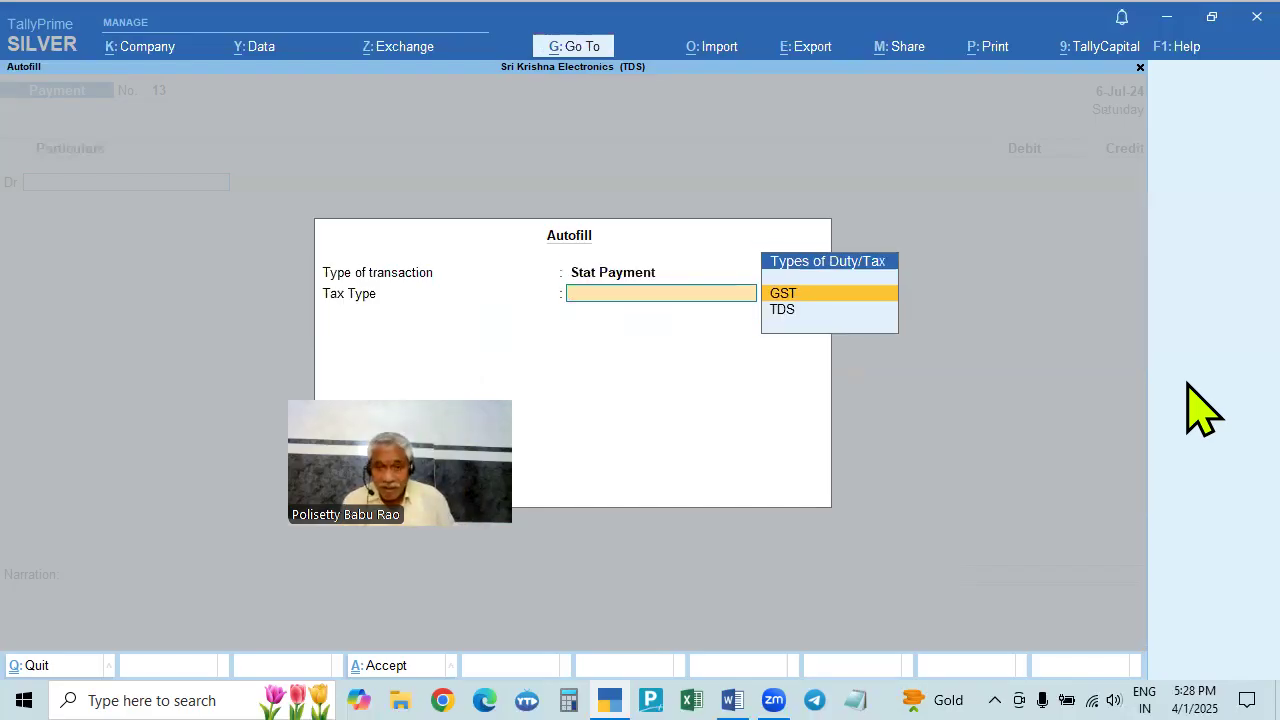
{"action": "key", "text": "Down"}
{"action": "key", "text": "Return"}
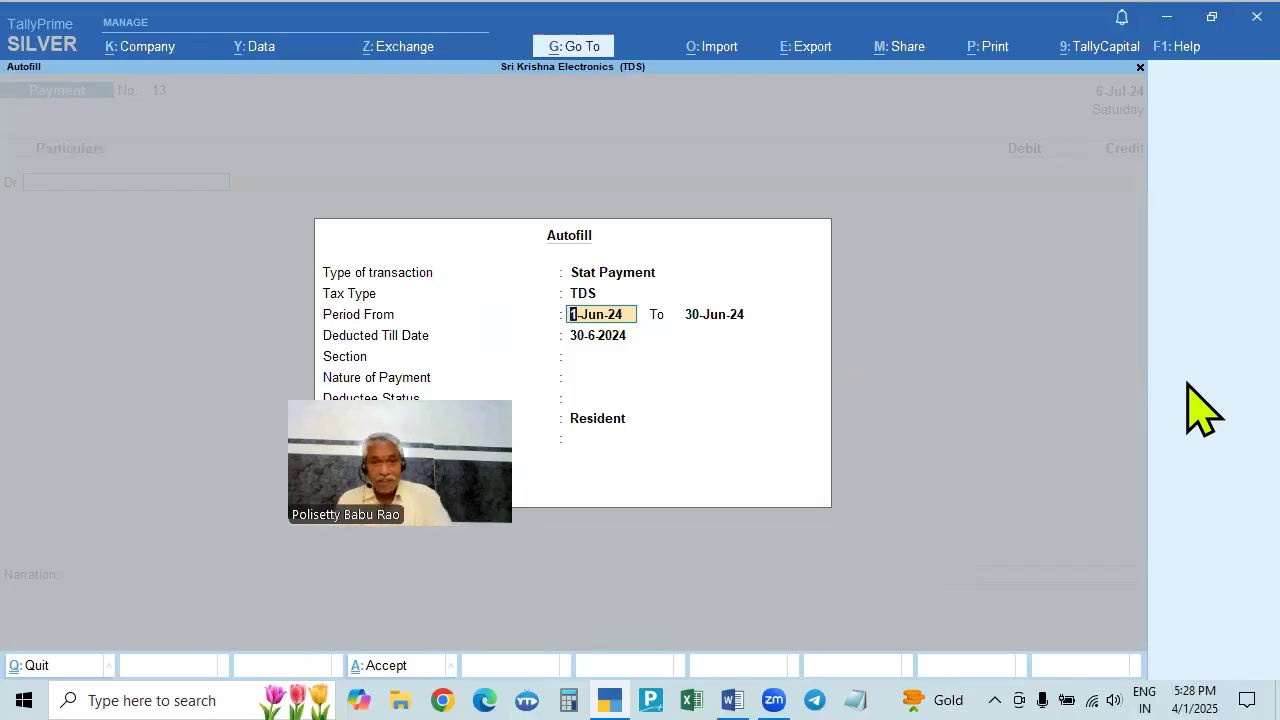
{"action": "key", "text": "Return"}
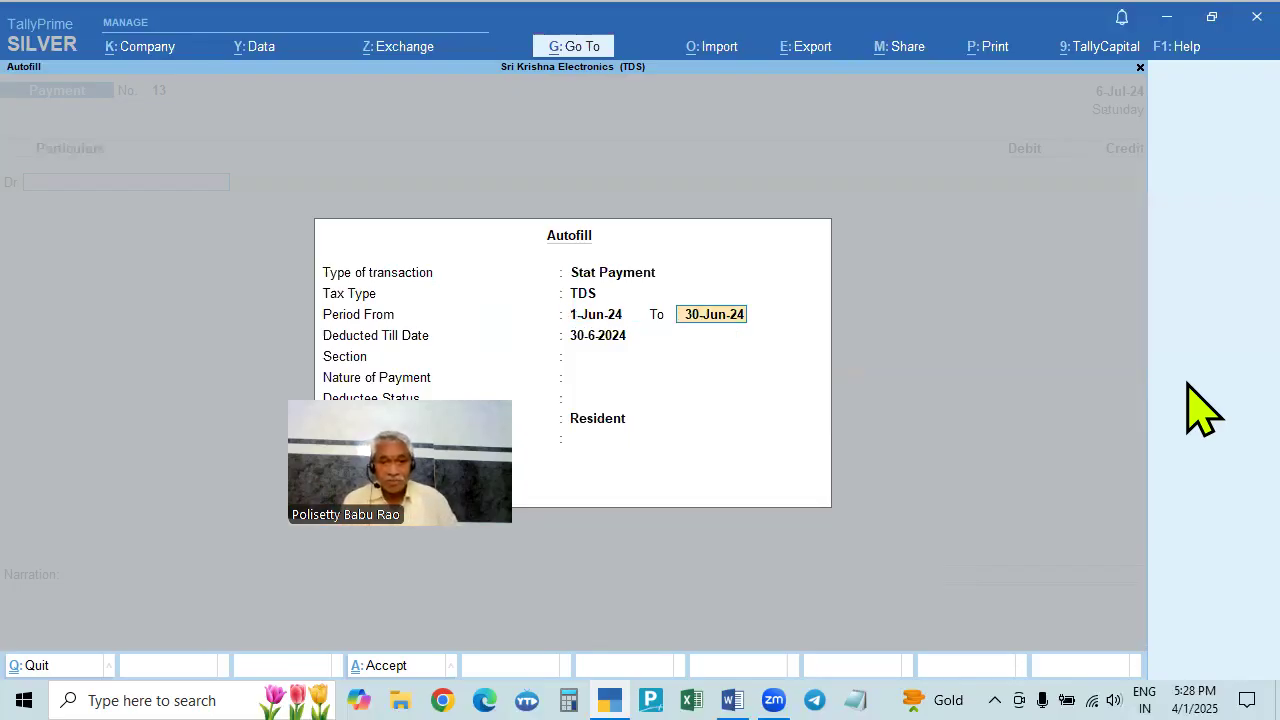
{"action": "key", "text": "Return"}
{"action": "key", "text": "Return"}
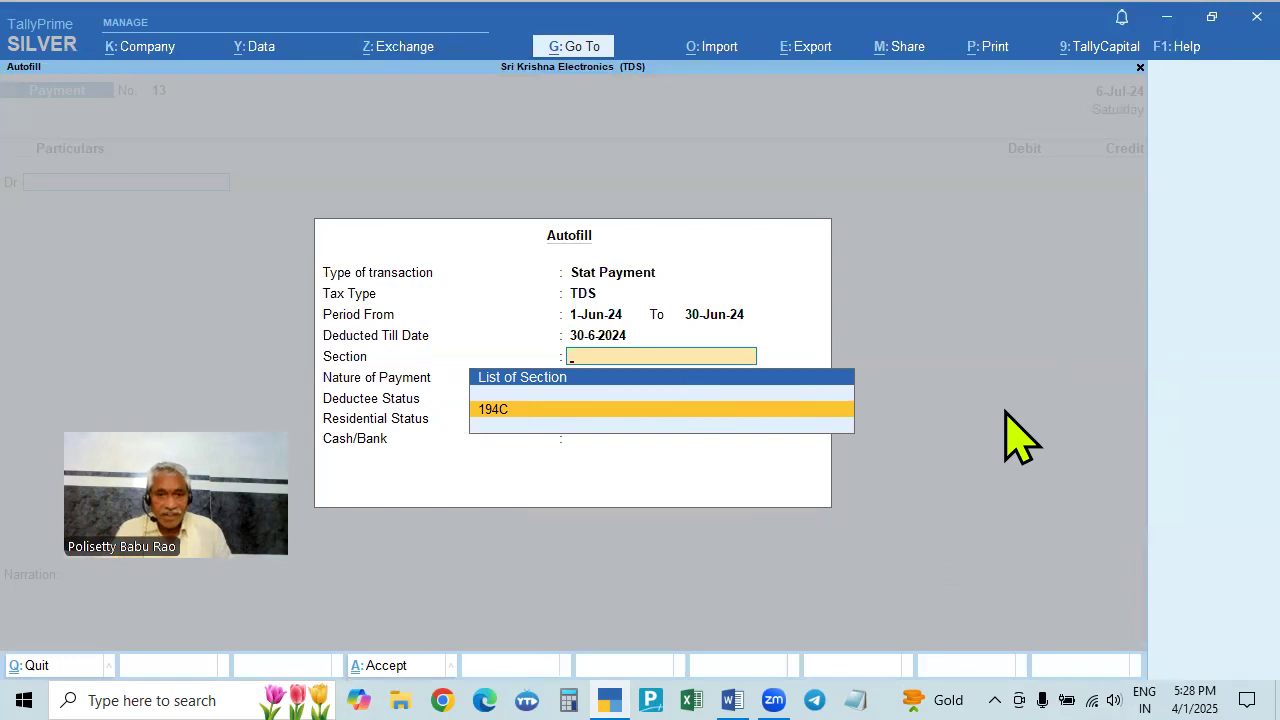
{"action": "key", "text": "Return"}
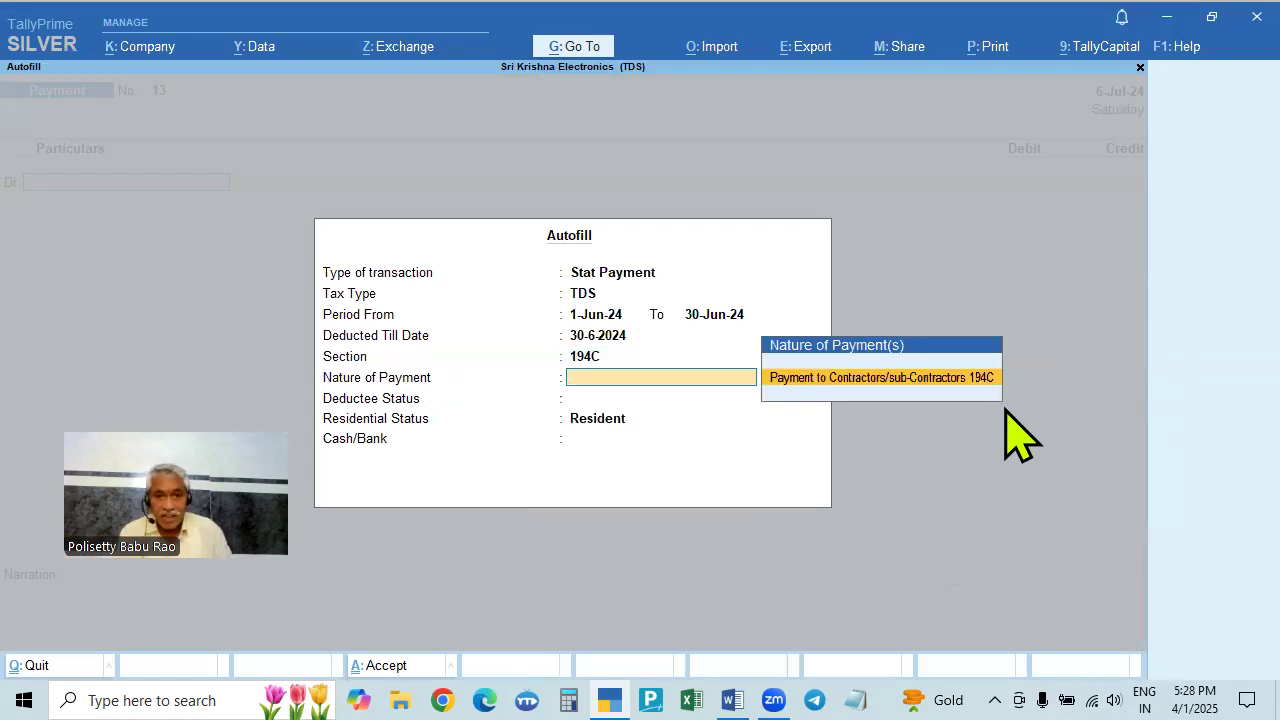
{"action": "key", "text": "Return"}
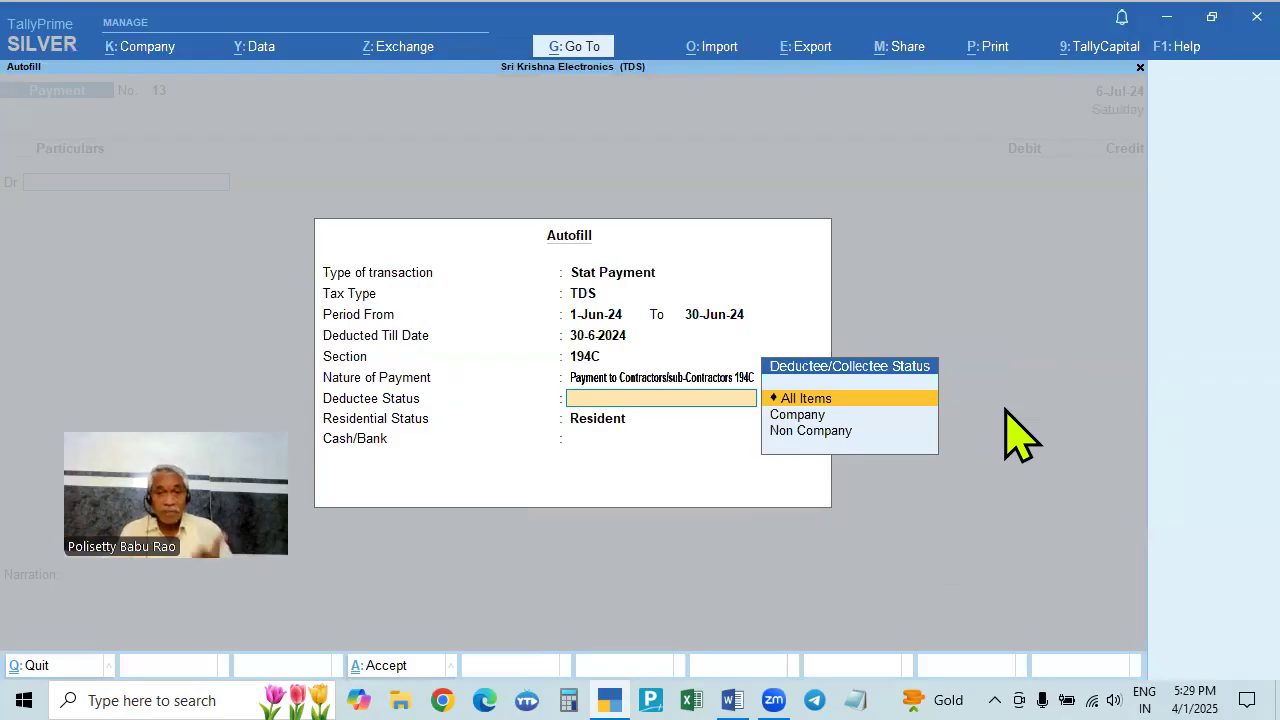
{"action": "key", "text": "Down"}
{"action": "key", "text": "Down"}
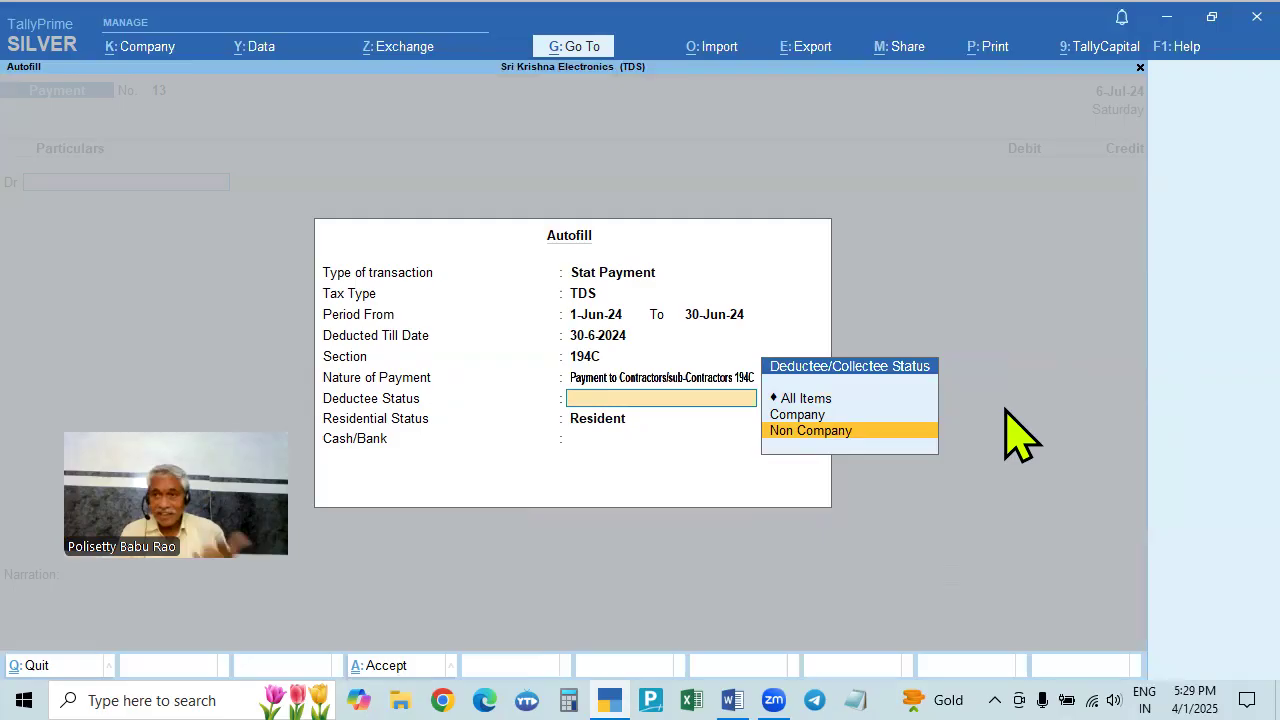
{"action": "key", "text": "Return"}
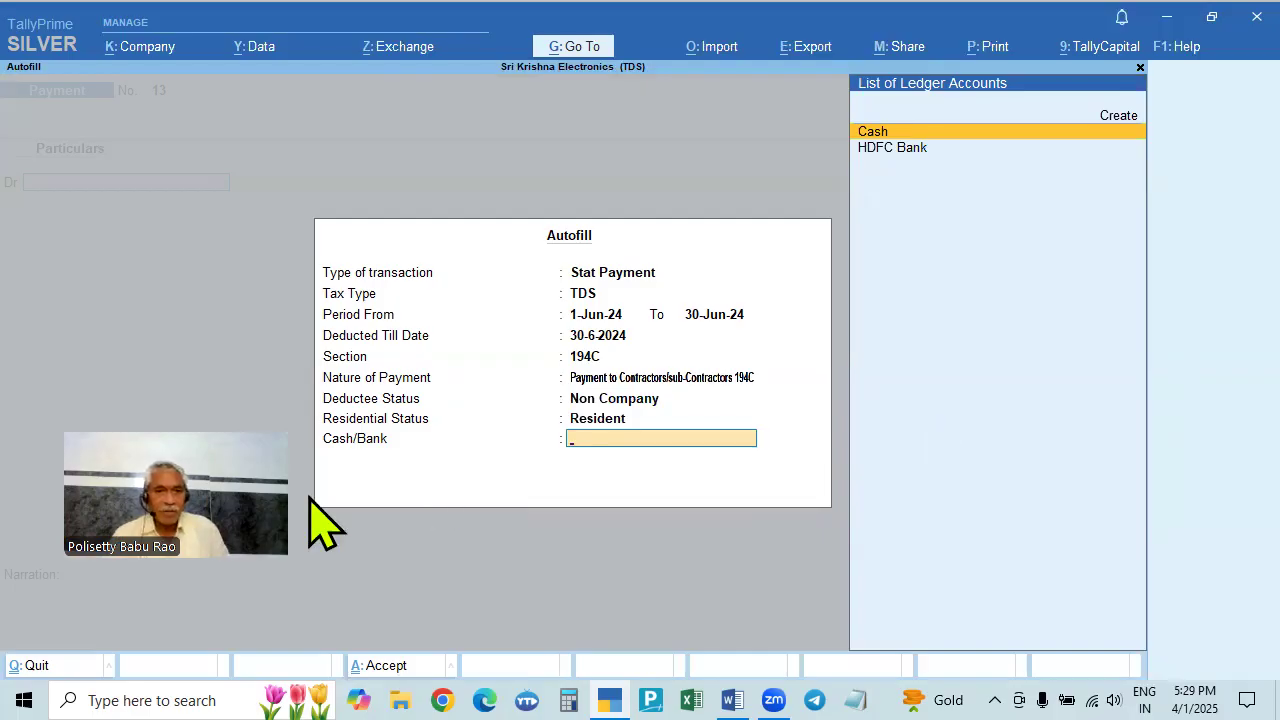
{"action": "left_click", "coordinate": [905, 151]}
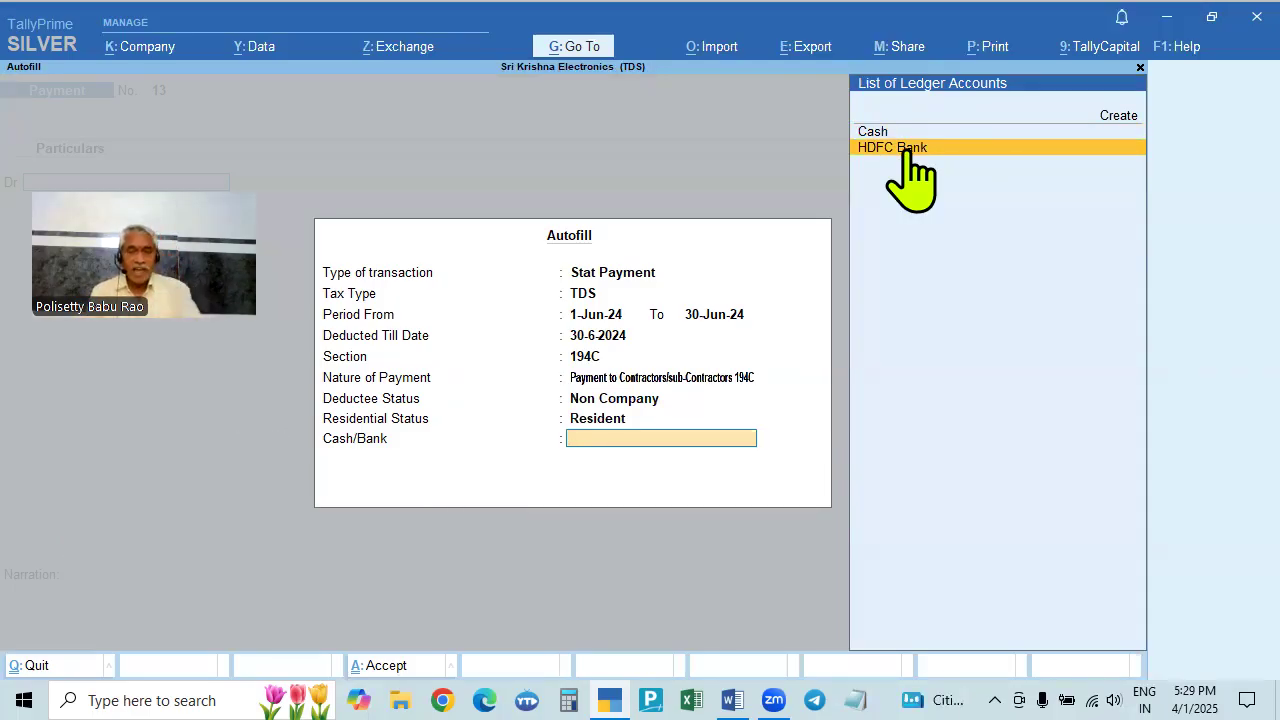
{"action": "left_click", "coordinate": [906, 151]}
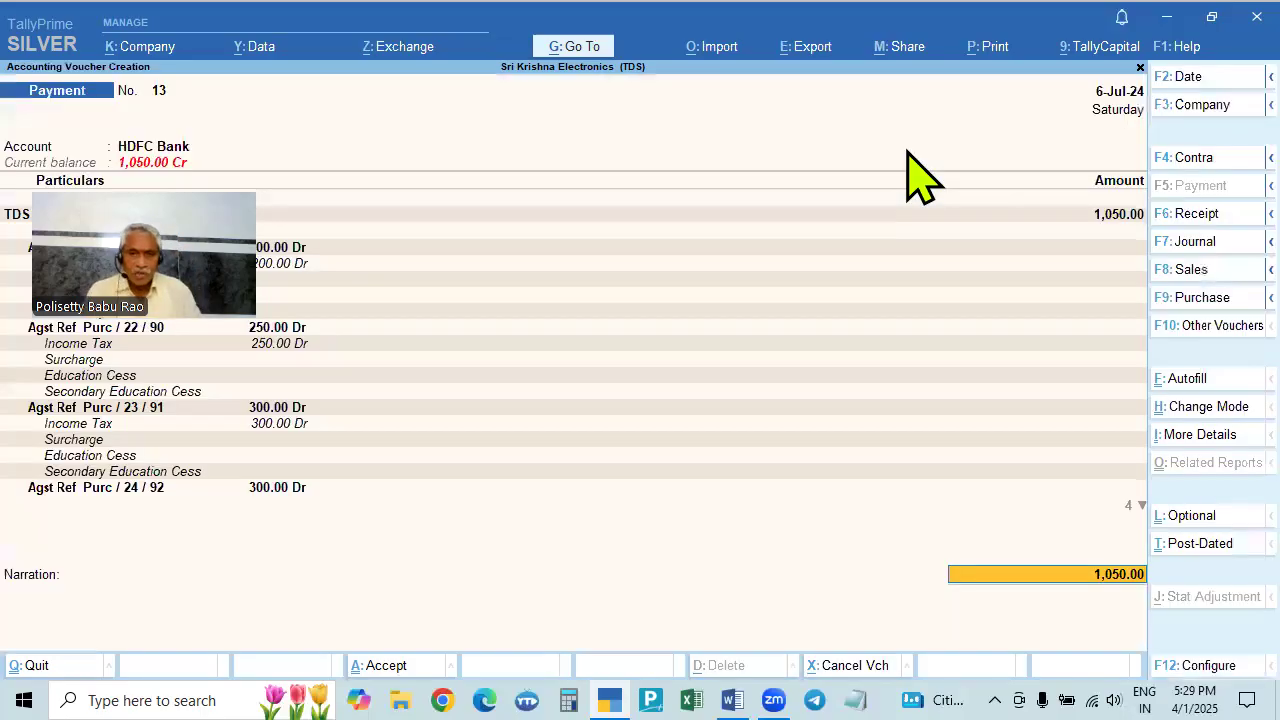
- Set the bank allocation to Cheque 123456 dated 6-Jul-24 and save payment voucher No. 13
{"action": "left_click_drag", "start_coordinate": [1220, 130], "coordinate": [1218, 132]}
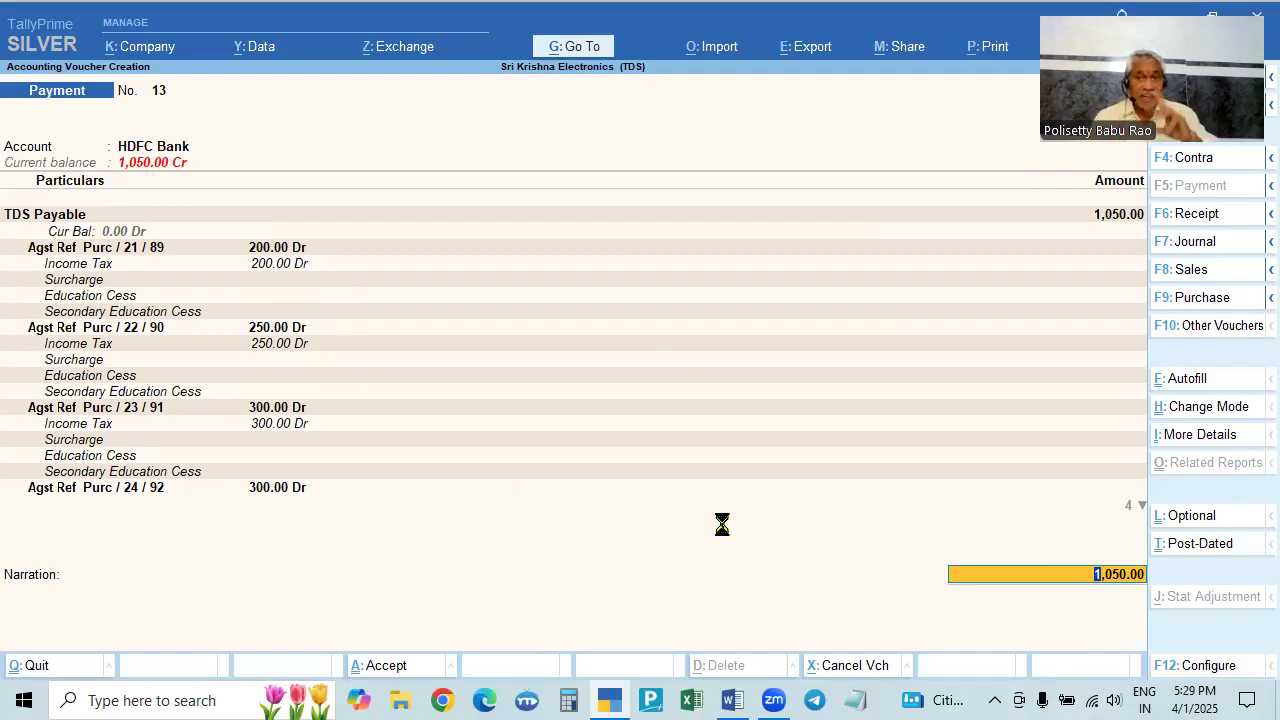
{"action": "key", "text": "Return"}
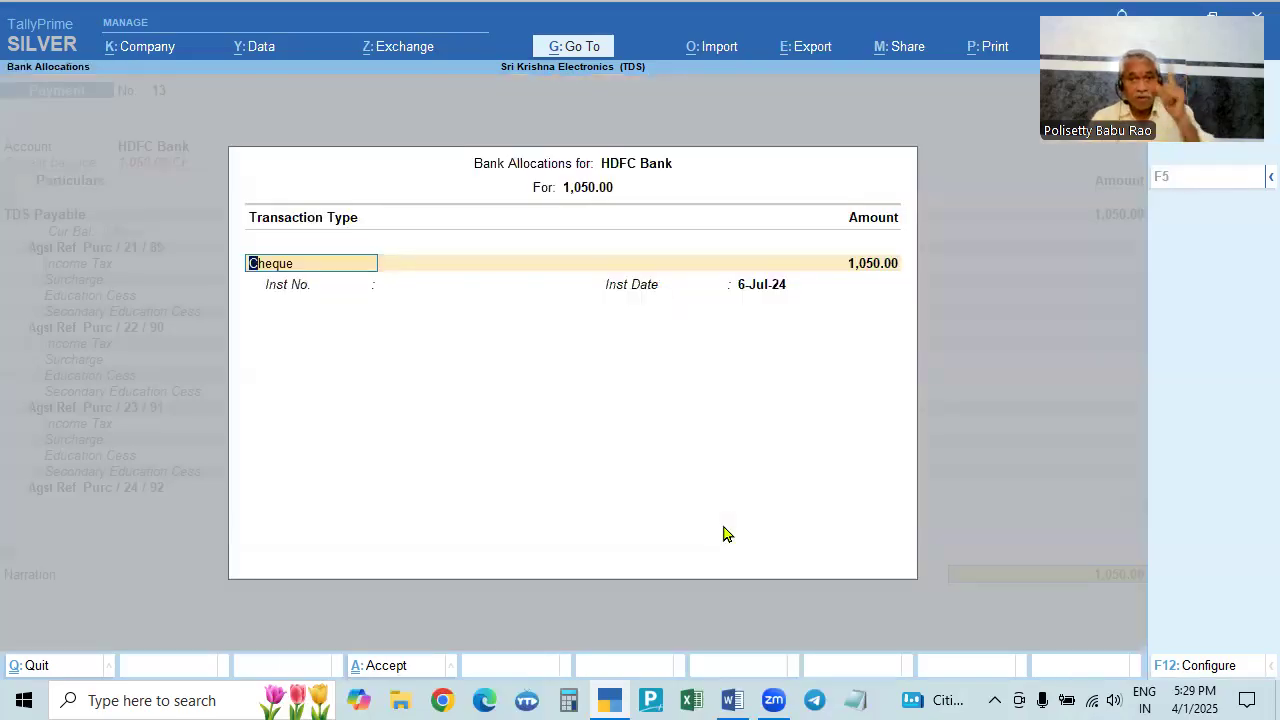
{"action": "key", "text": "BackSpace"}
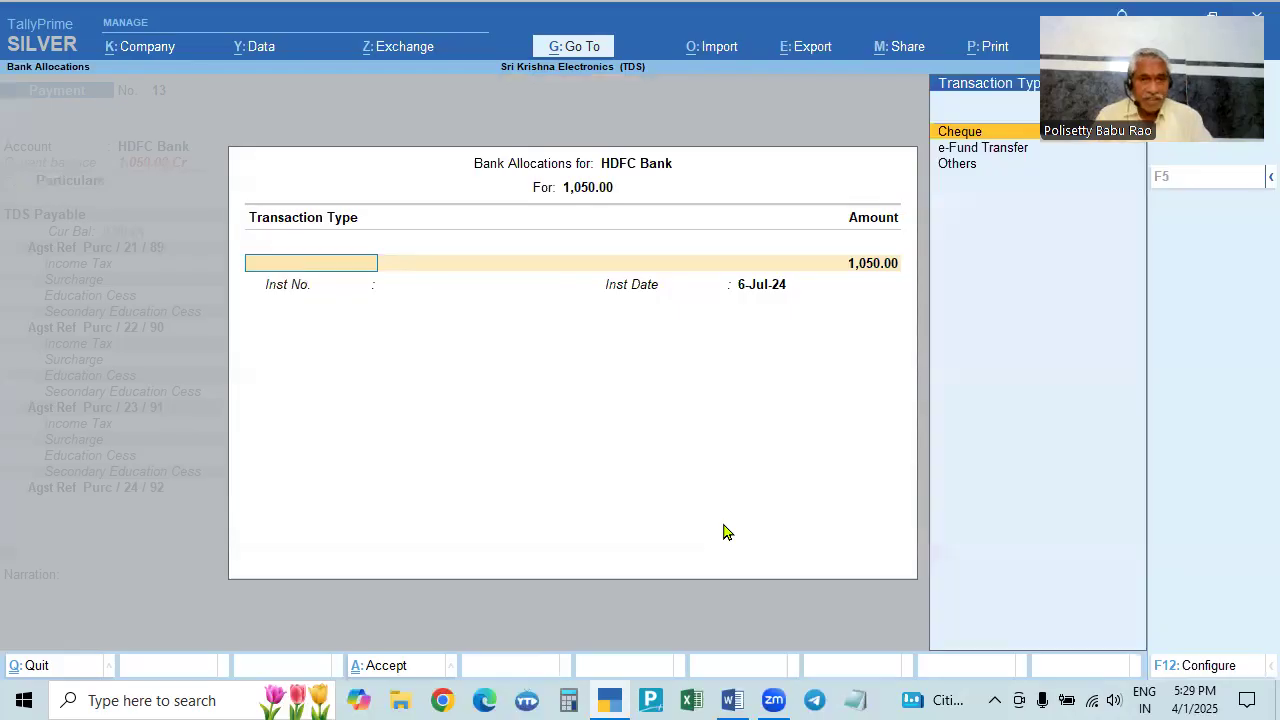
{"action": "key", "text": "Escape"}
{"action": "key", "text": "y"}
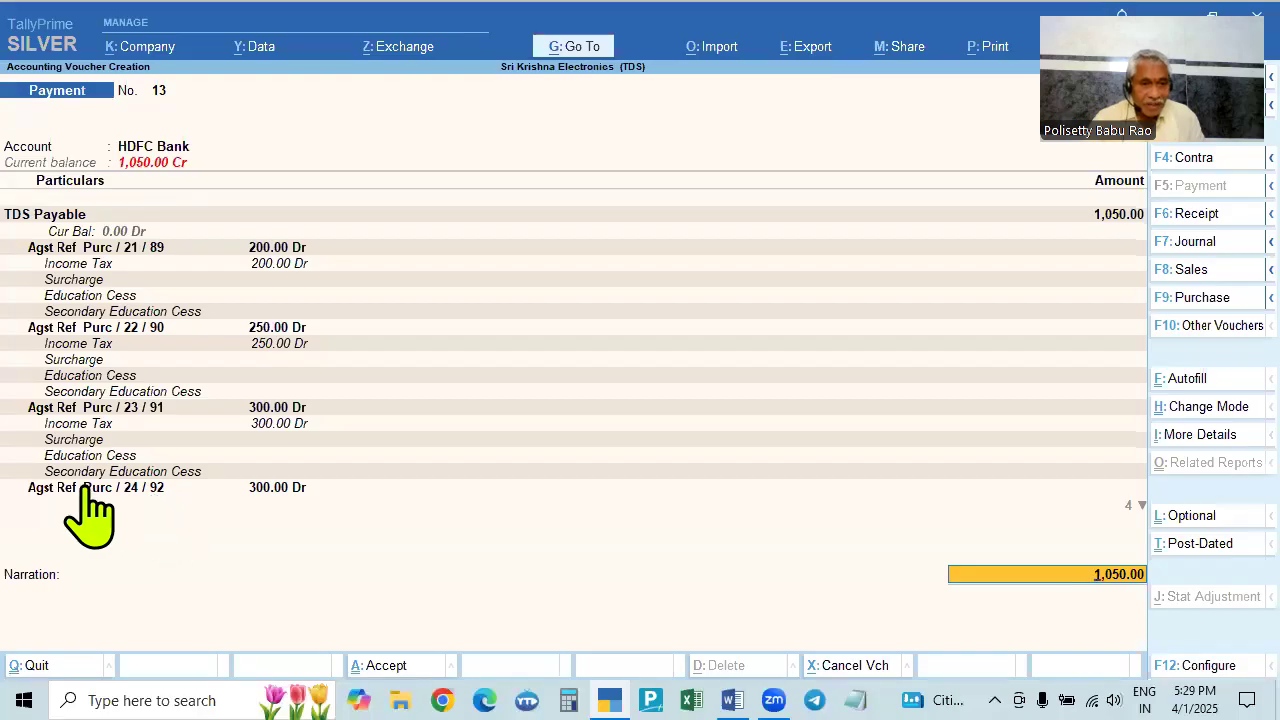
{"action": "key", "text": "Return"}
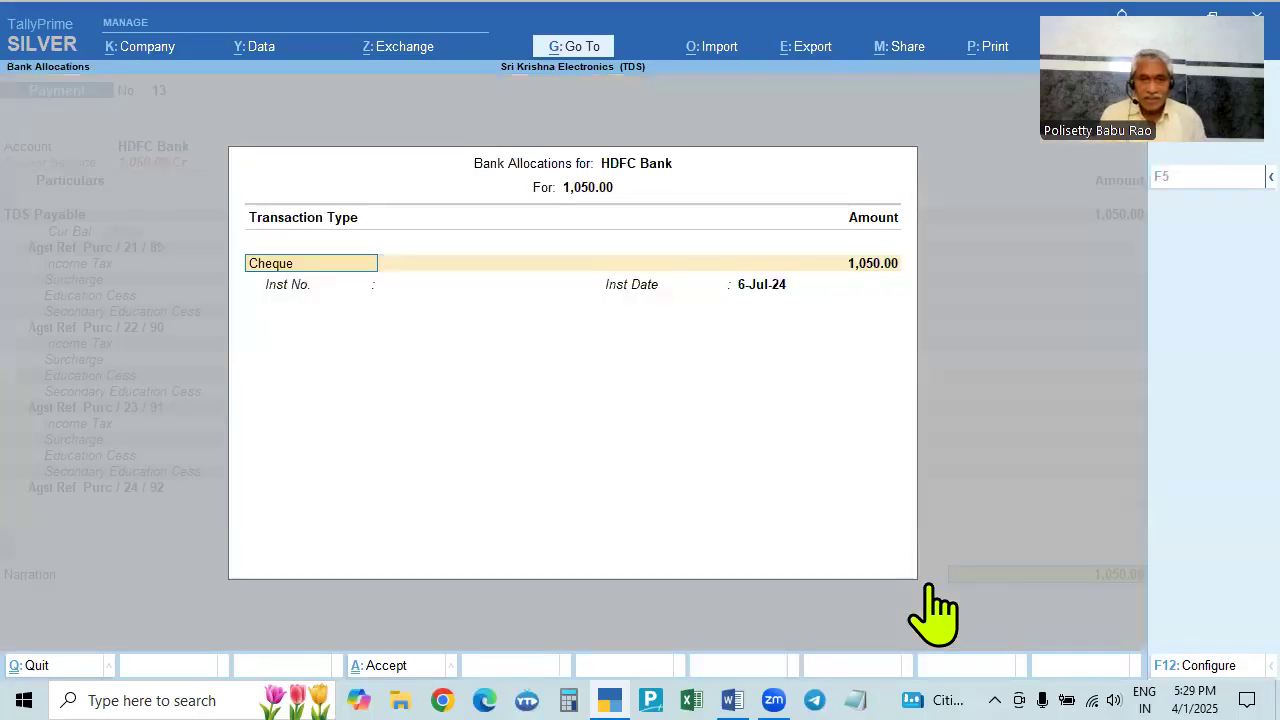
{"action": "key", "text": "Return"}
{"action": "key", "text": "Return"}
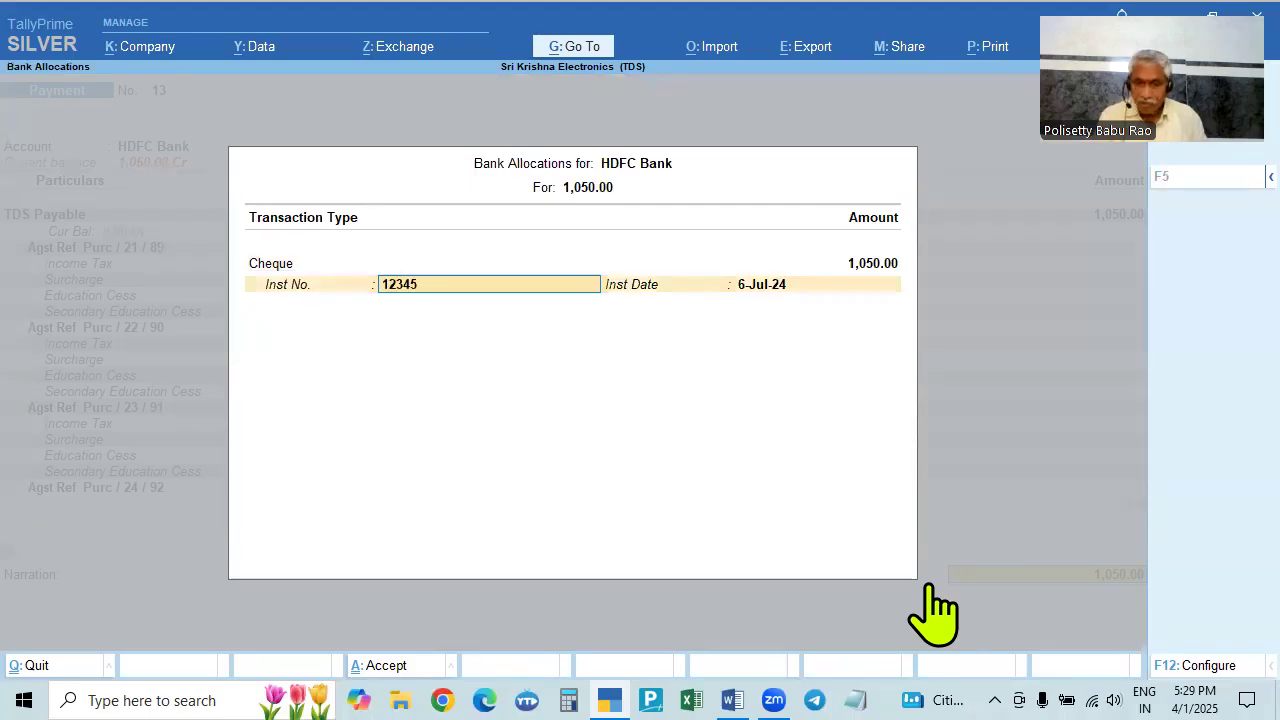
{"action": "key", "text": "Return"}
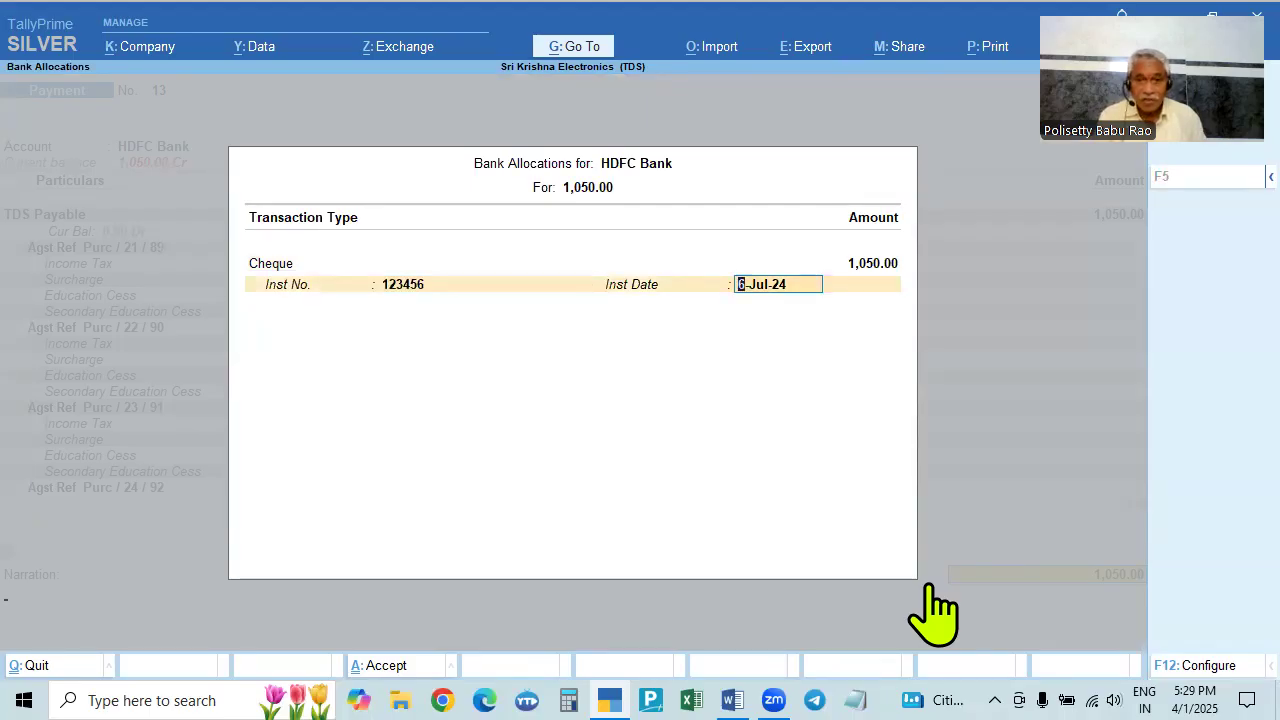
{"action": "key", "text": "Return"}
{"action": "key", "text": "Return"}
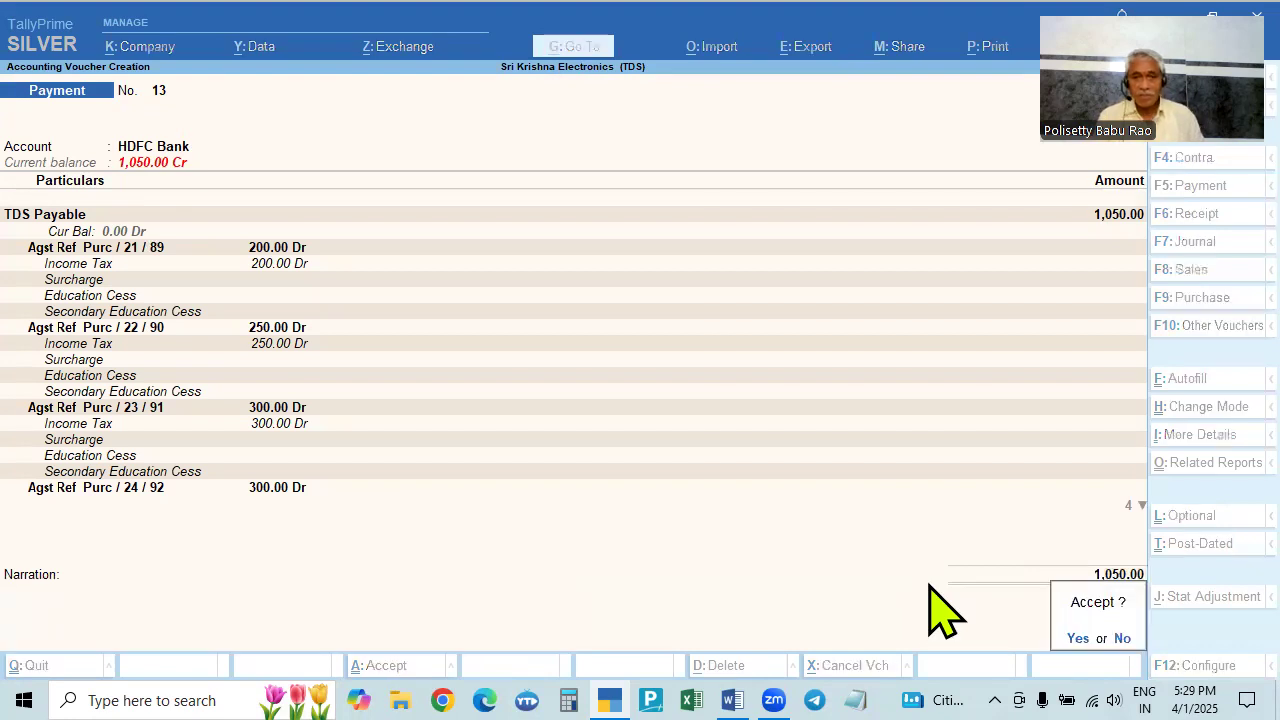
{"action": "key", "text": "Return"}
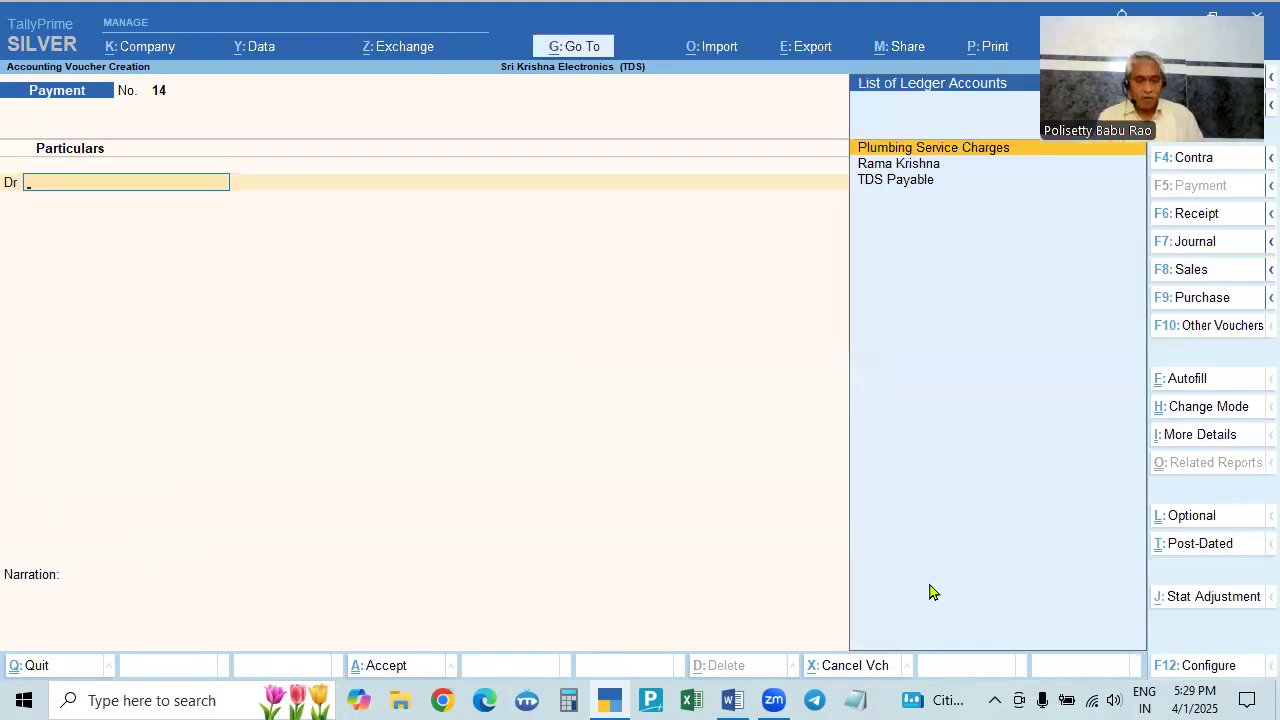
- Quit the new blank voucher and open the Form 26Q report
{"action": "key", "text": "Escape"}
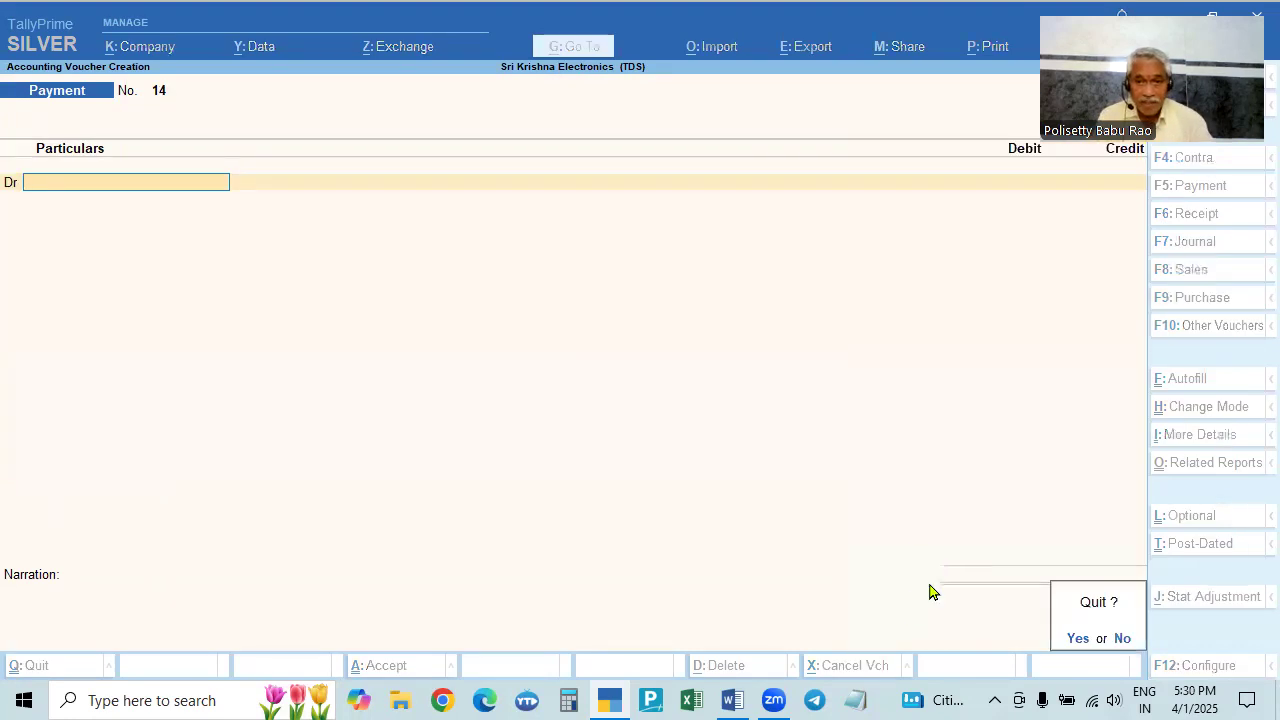
{"action": "key", "text": "Return"}
{"action": "key", "text": "Escape"}
{"action": "key", "text": "Return"}
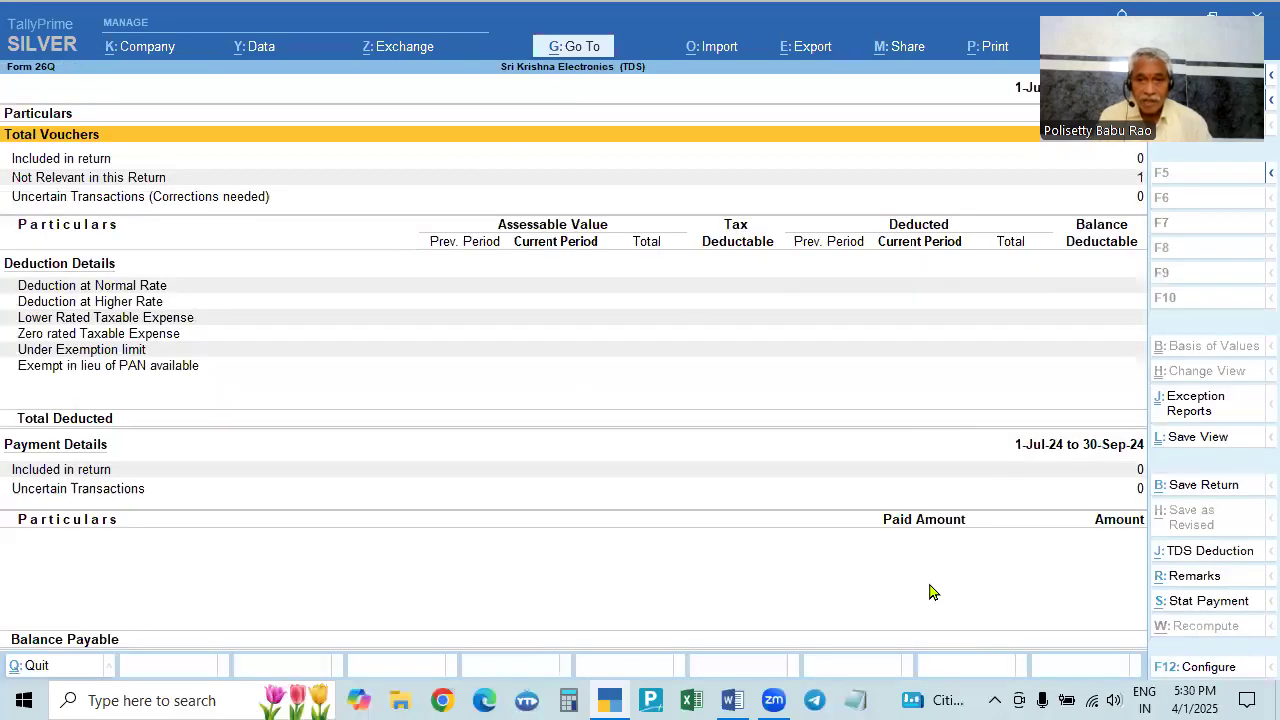
- Change Form 26Q's period to 1-4 through 30-9, review the totals, then close the report
{"action": "key", "text": "F2"}
{"action": "type", "text": "1.4"}
{"action": "key", "text": "Return"}
{"action": "type", "text": "30.9"}
{"action": "key", "text": "Return"}
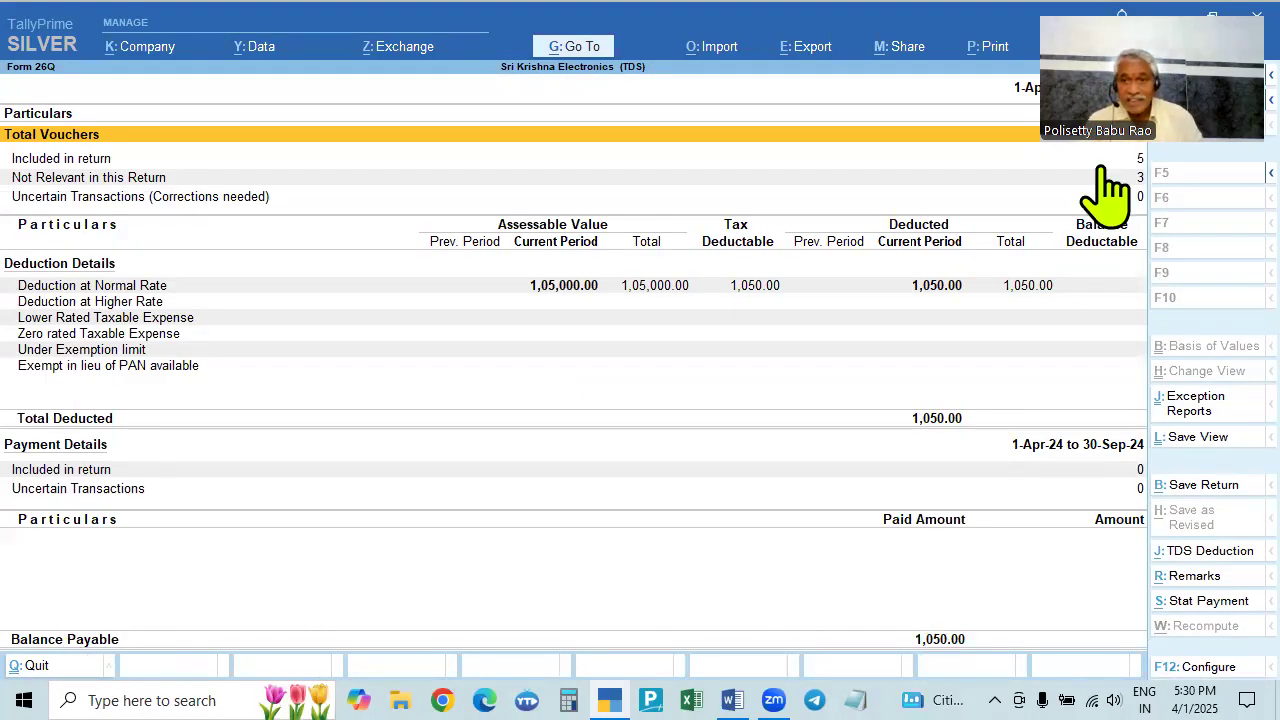
{"action": "left_click", "coordinate": [1101, 94]}
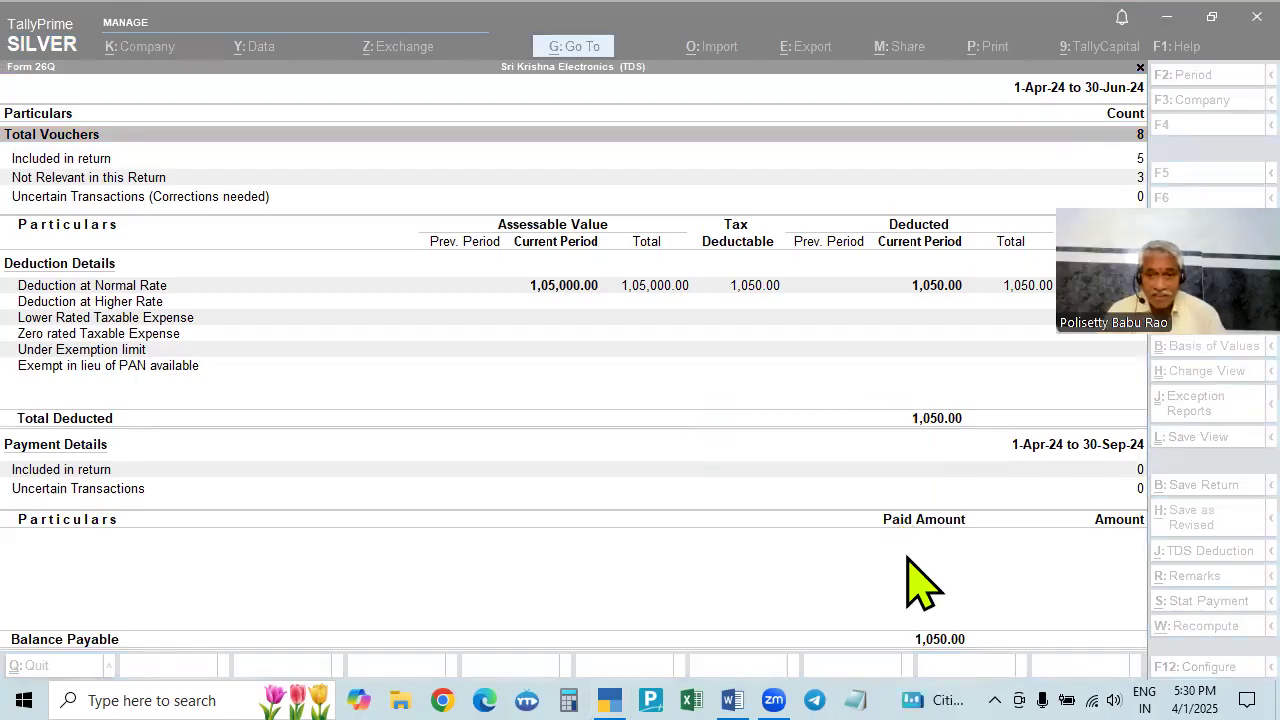
{"action": "key", "text": "Escape"}
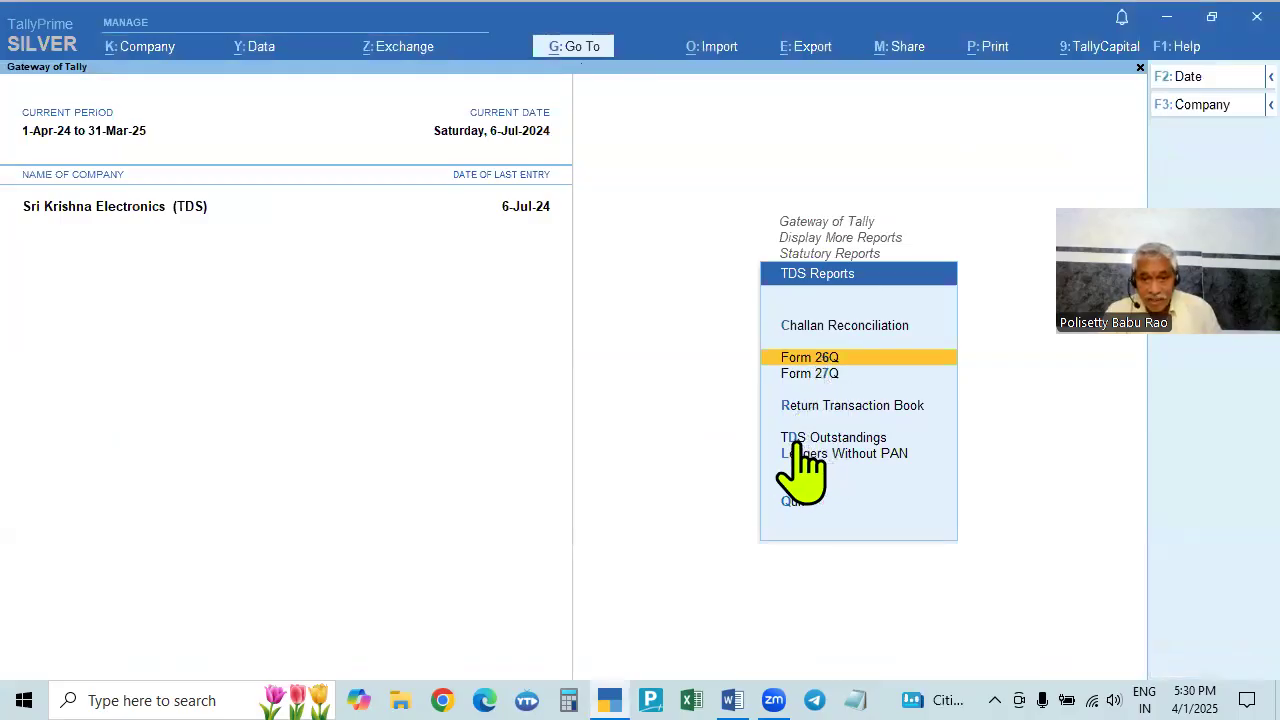
{"action": "left_click", "coordinate": [828, 438]}
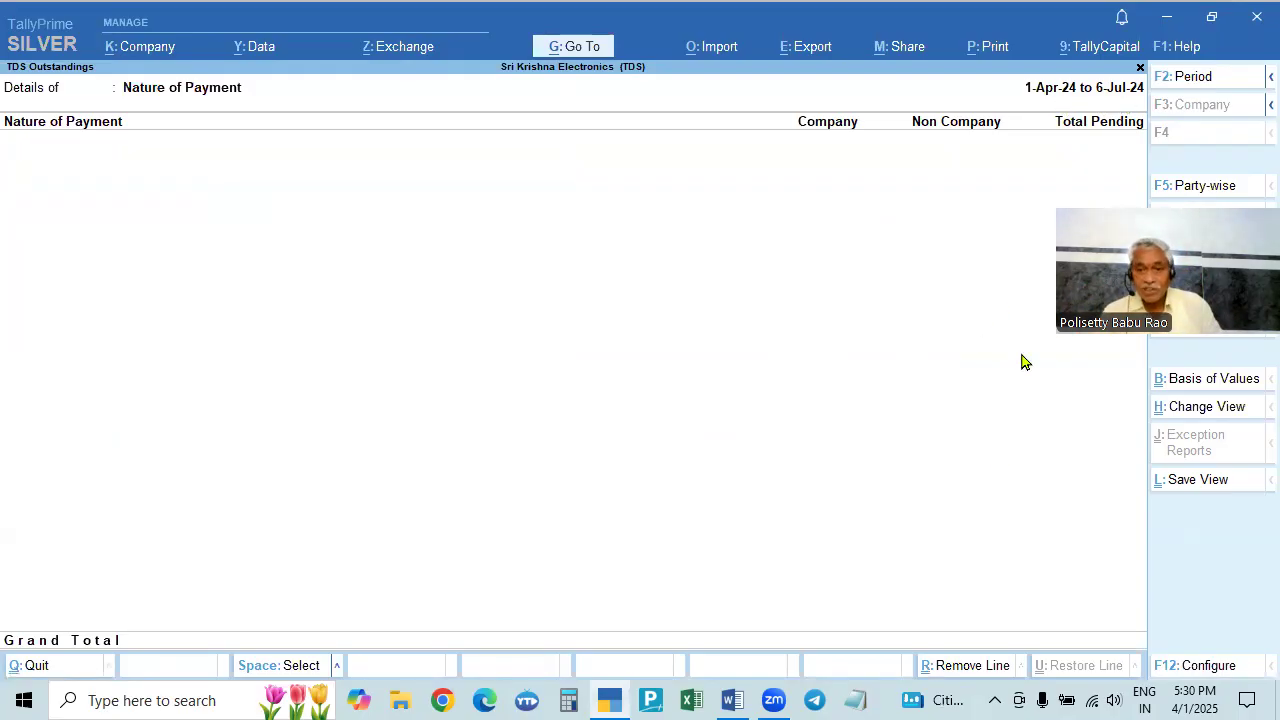
{"action": "key", "text": "Escape"}
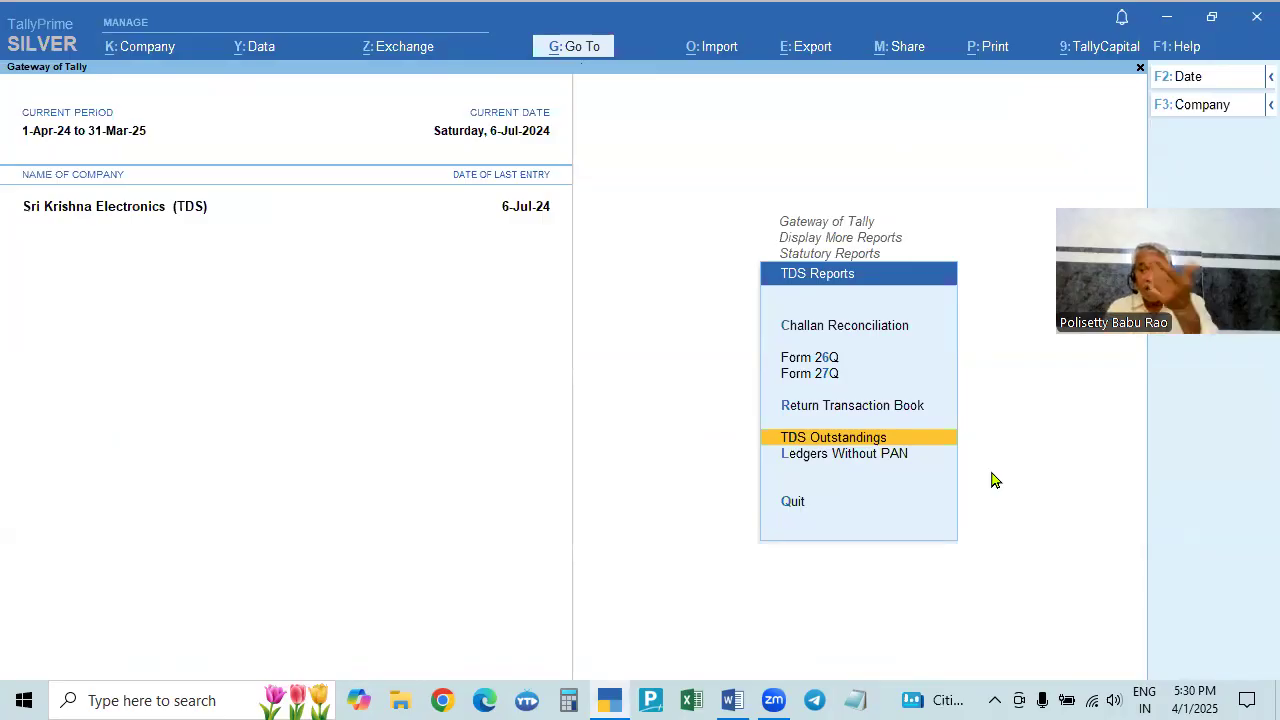
{"action": "key", "text": "Up"}
{"action": "key", "text": "Up"}
{"action": "key", "text": "Up"}
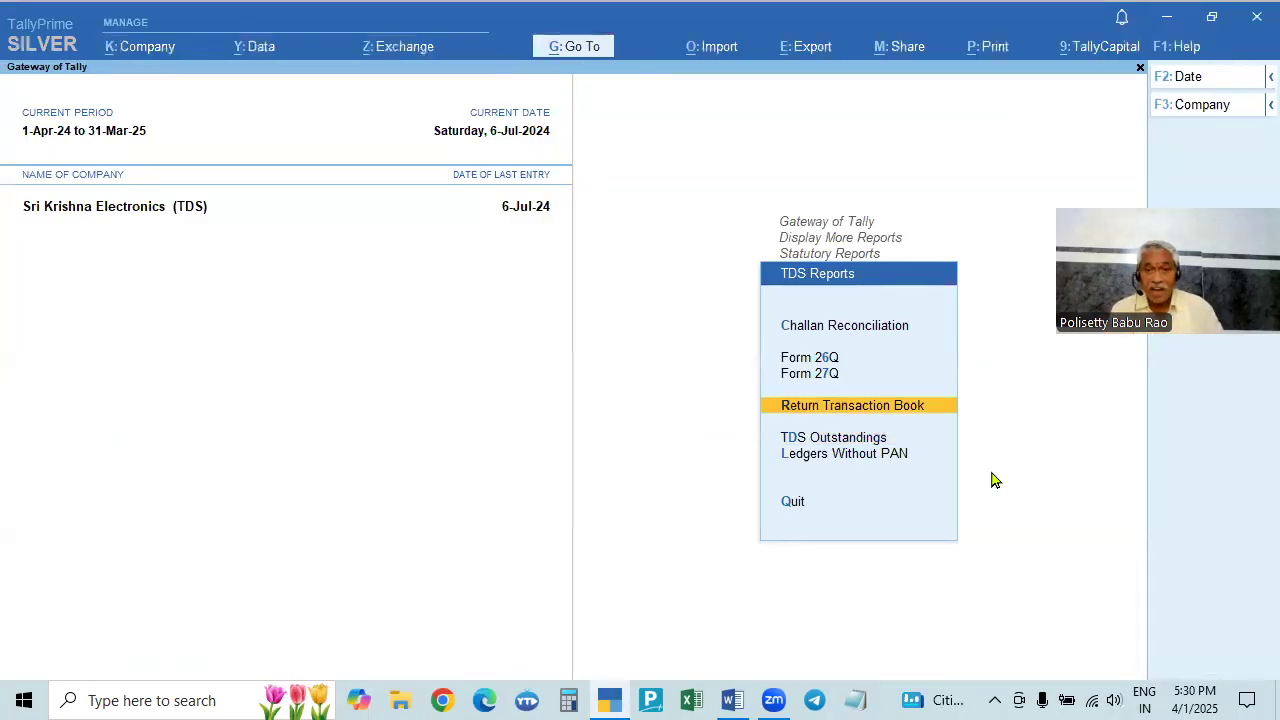
{"action": "key", "text": "Up"}
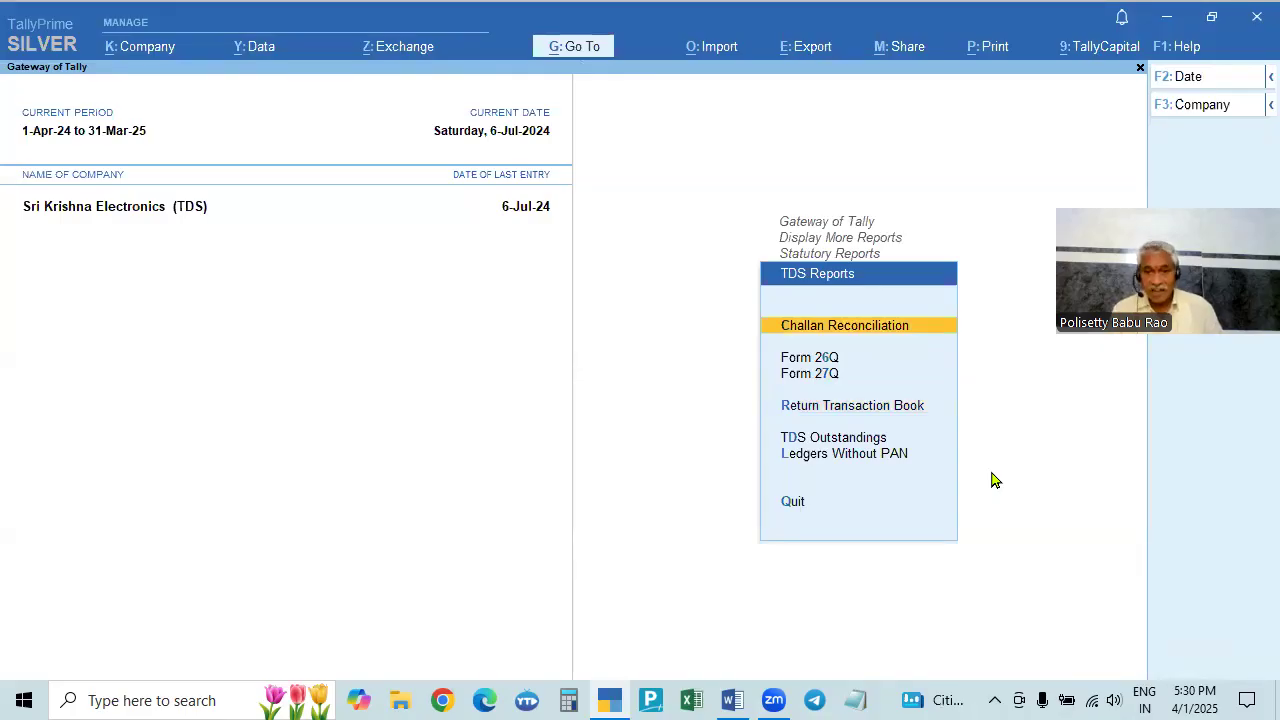
{"action": "key", "text": "Return"}
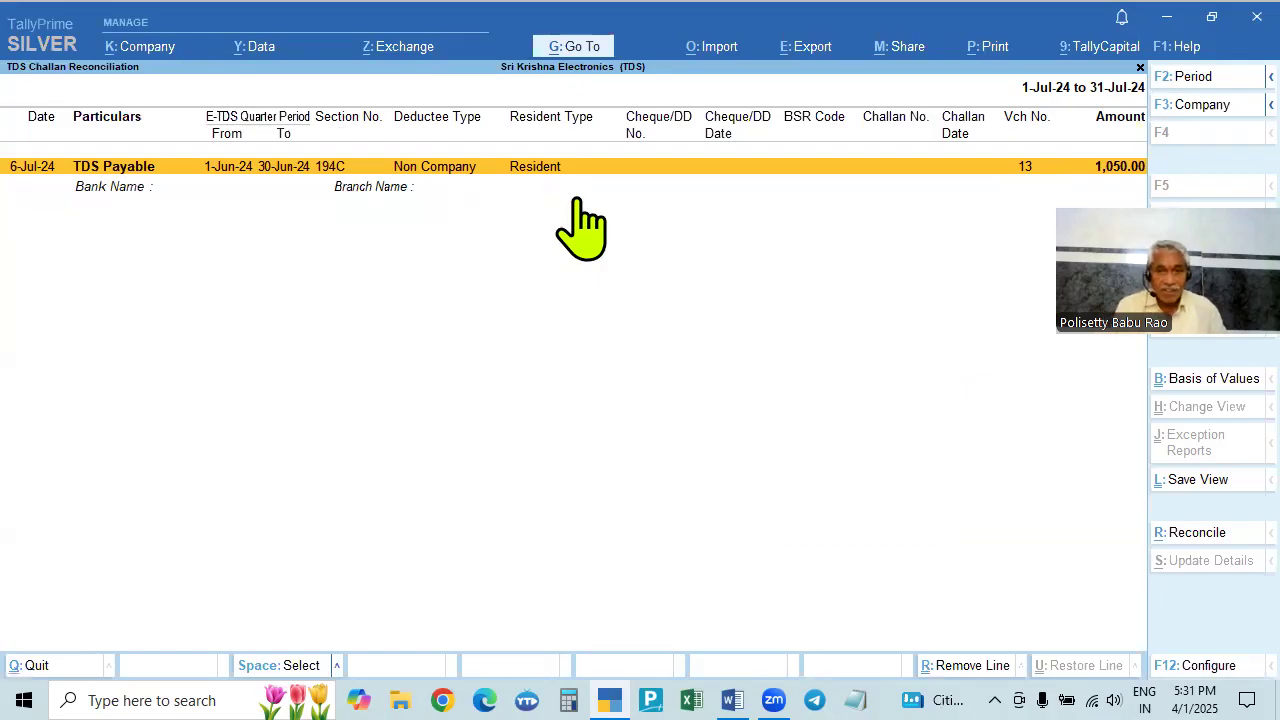
{"action": "left_click", "coordinate": [1192, 536]}
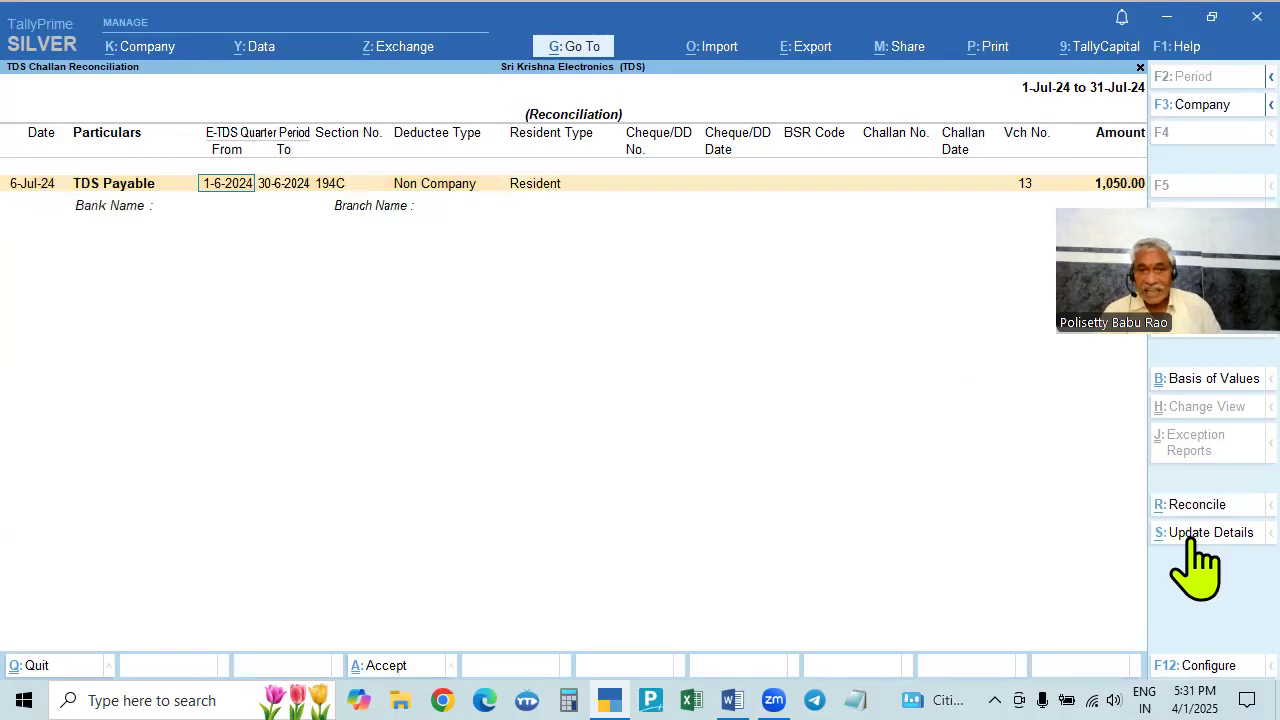
{"action": "key", "text": "Return"}
{"action": "key", "text": "Return"}
{"action": "key", "text": "Return"}
{"action": "key", "text": "Return"}
{"action": "key", "text": "Return"}
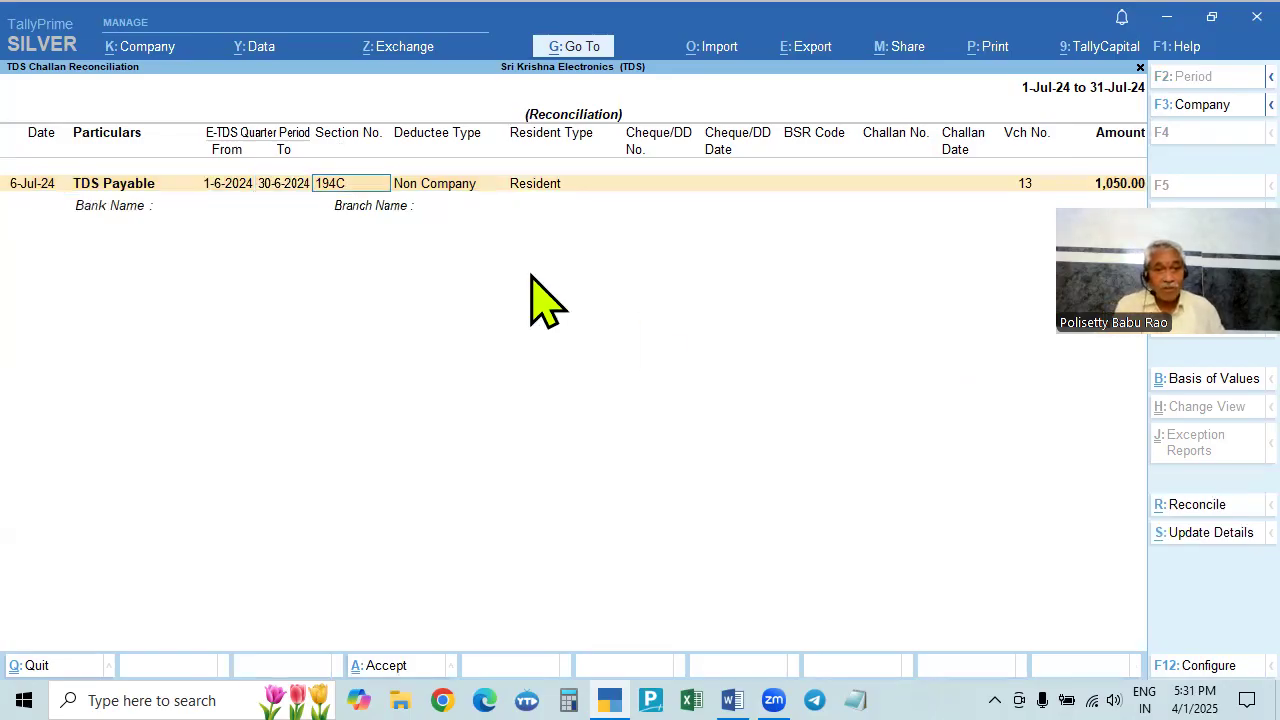
{"action": "type", "text": "123456"}
{"action": "key", "text": "Return"}
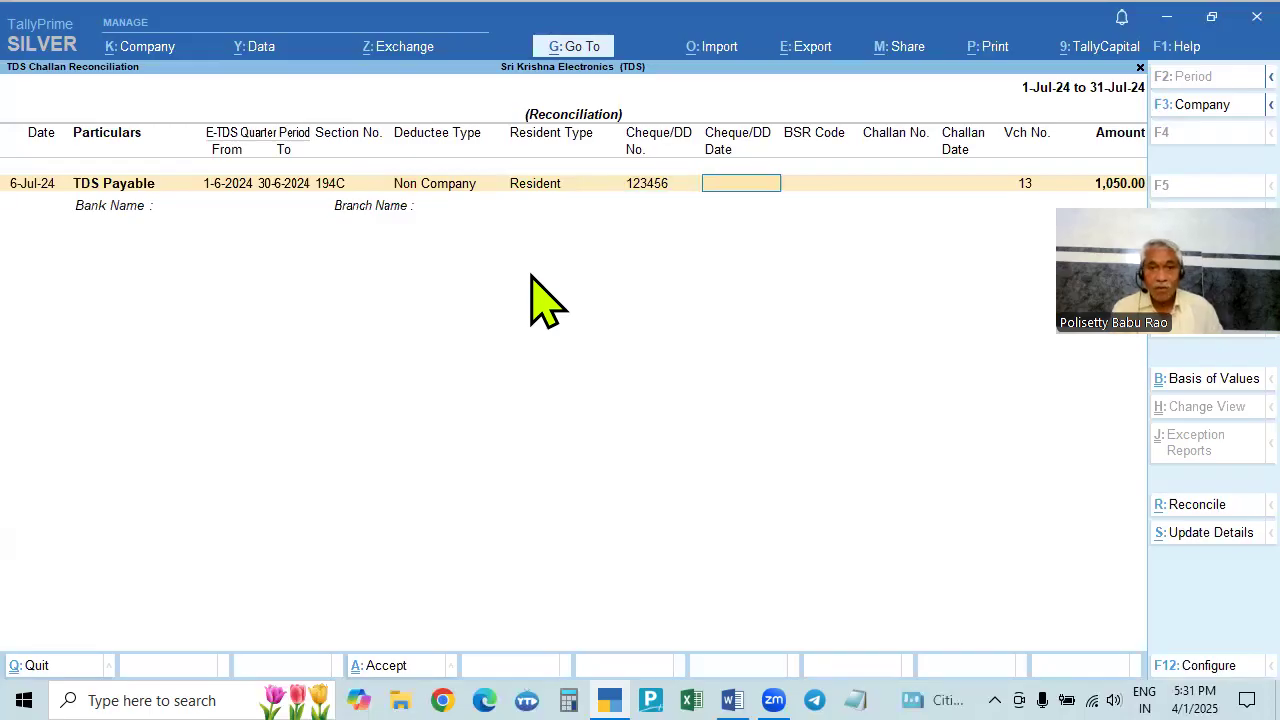
{"action": "key", "text": "Return"}
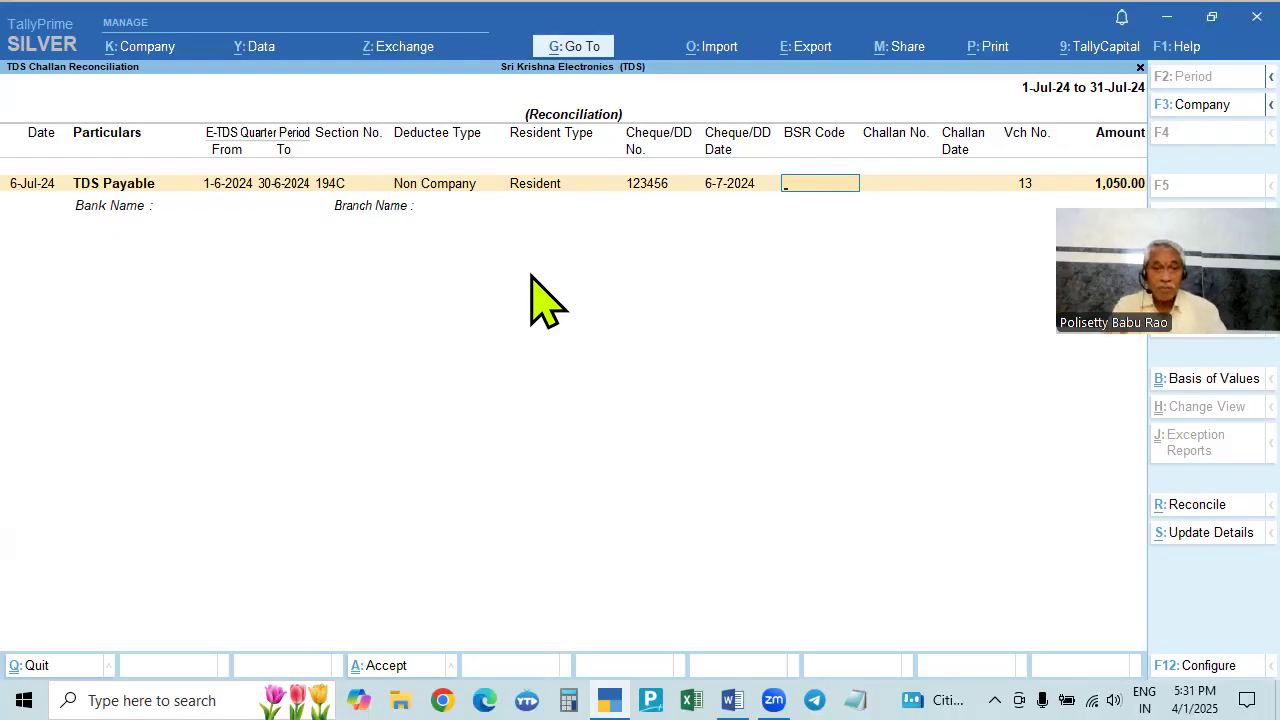
{"action": "key", "text": "Escape"}
{"action": "key", "text": "Escape"}
{"action": "key", "text": "Escape"}
{"action": "key", "text": "Escape"}
{"action": "key", "text": "Escape"}
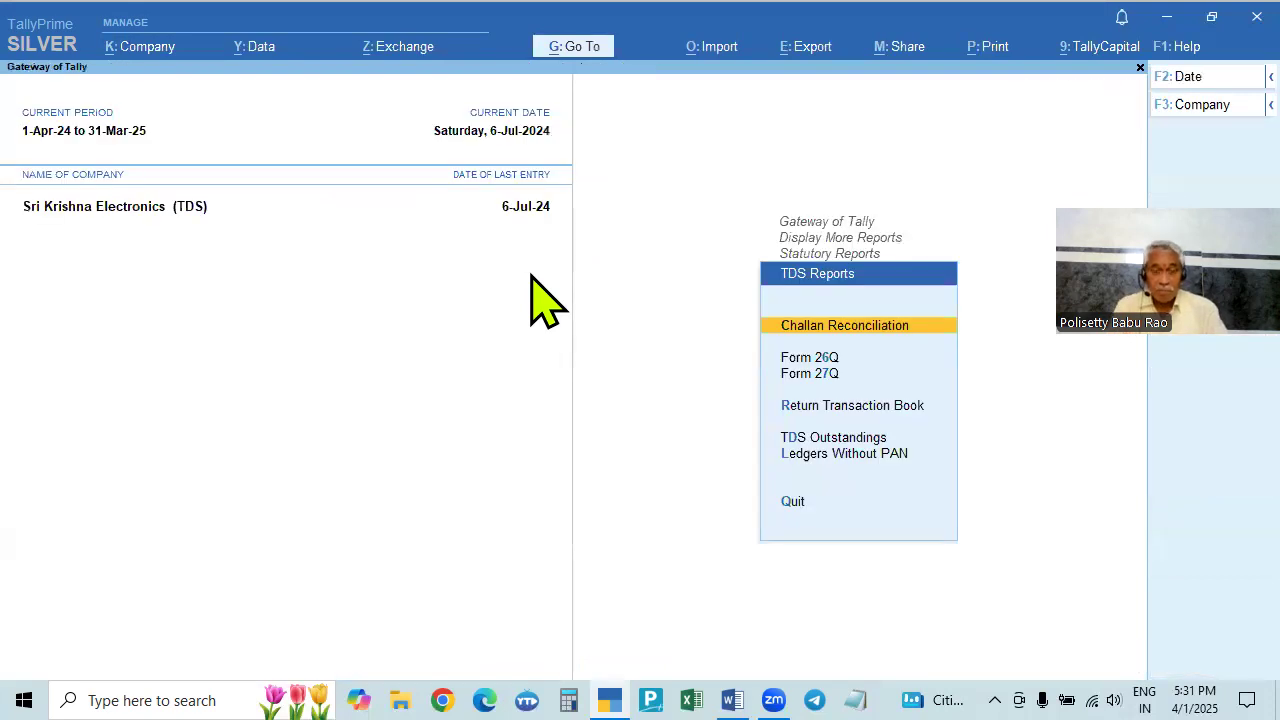
{"action": "key", "text": "Escape"}
{"action": "key", "text": "Escape"}
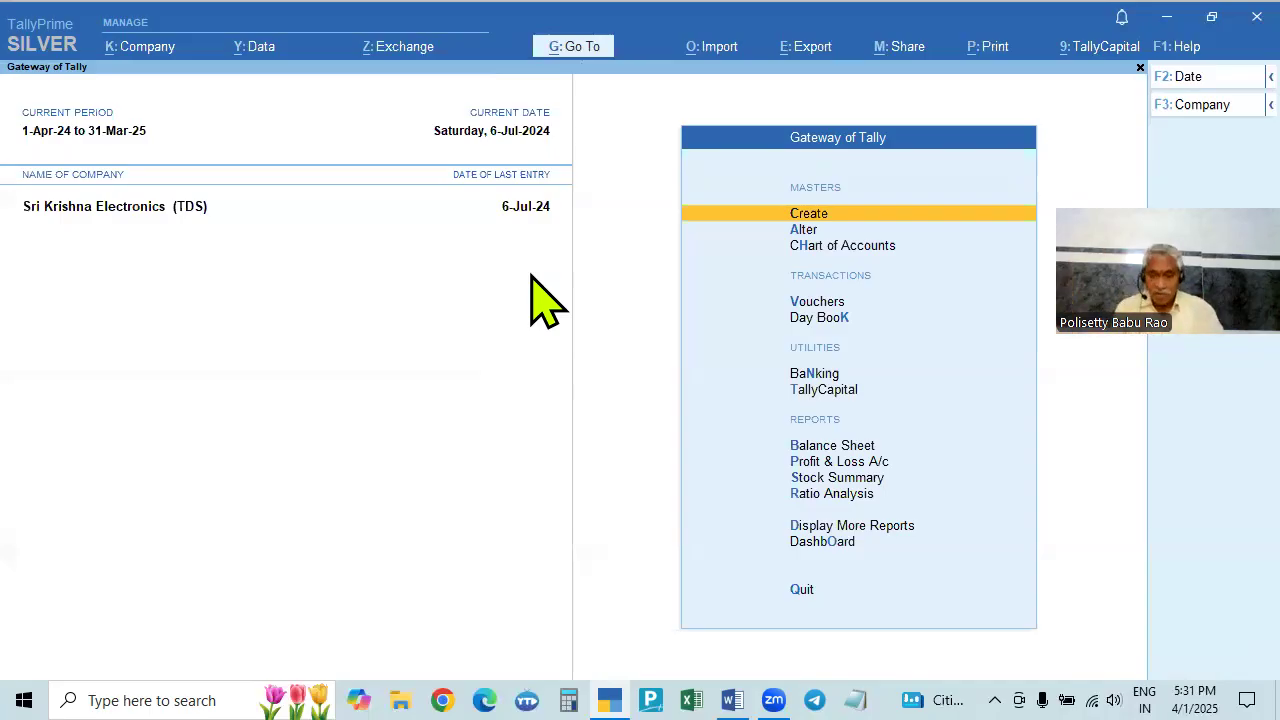
- From the Day Book, open Payment voucher No. 13 (1,050.00 TDS, cheque 123456) for alteration
{"action": "key", "text": "Down"}
{"action": "key", "text": "Down"}
{"action": "key", "text": "Down"}
{"action": "key", "text": "Down"}
{"action": "key", "text": "Return"}
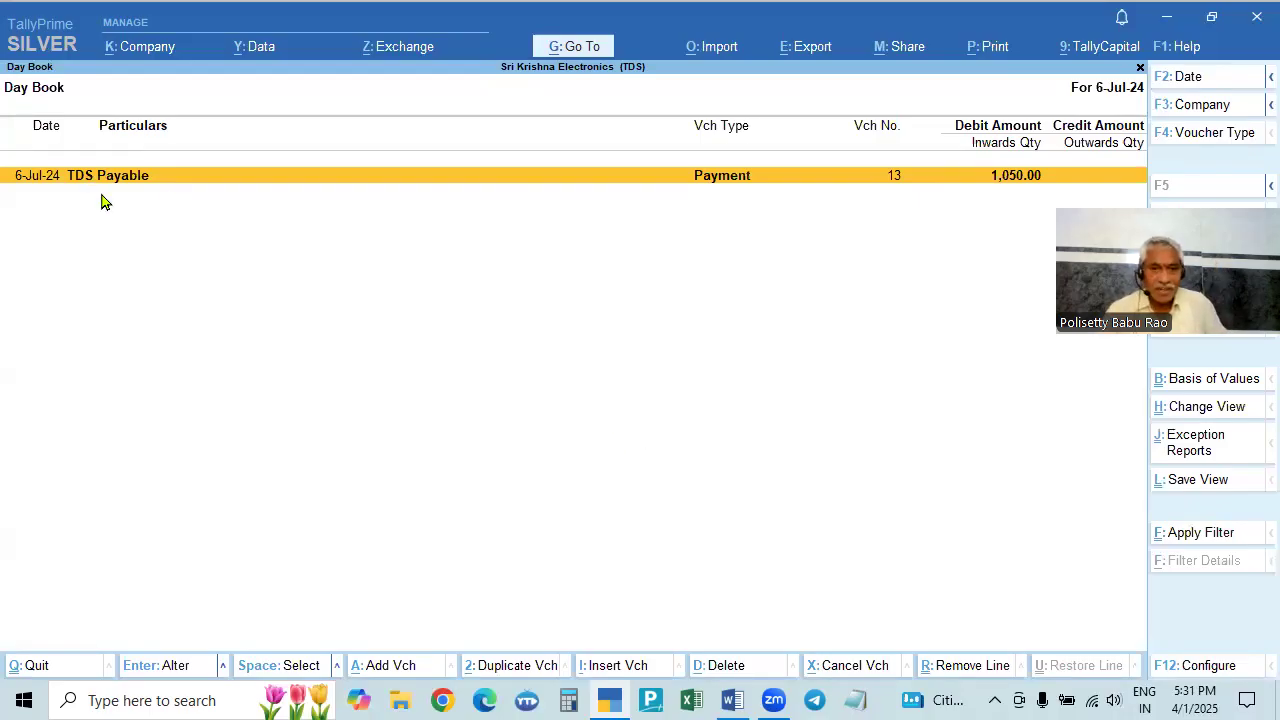
{"action": "key", "text": "Return"}
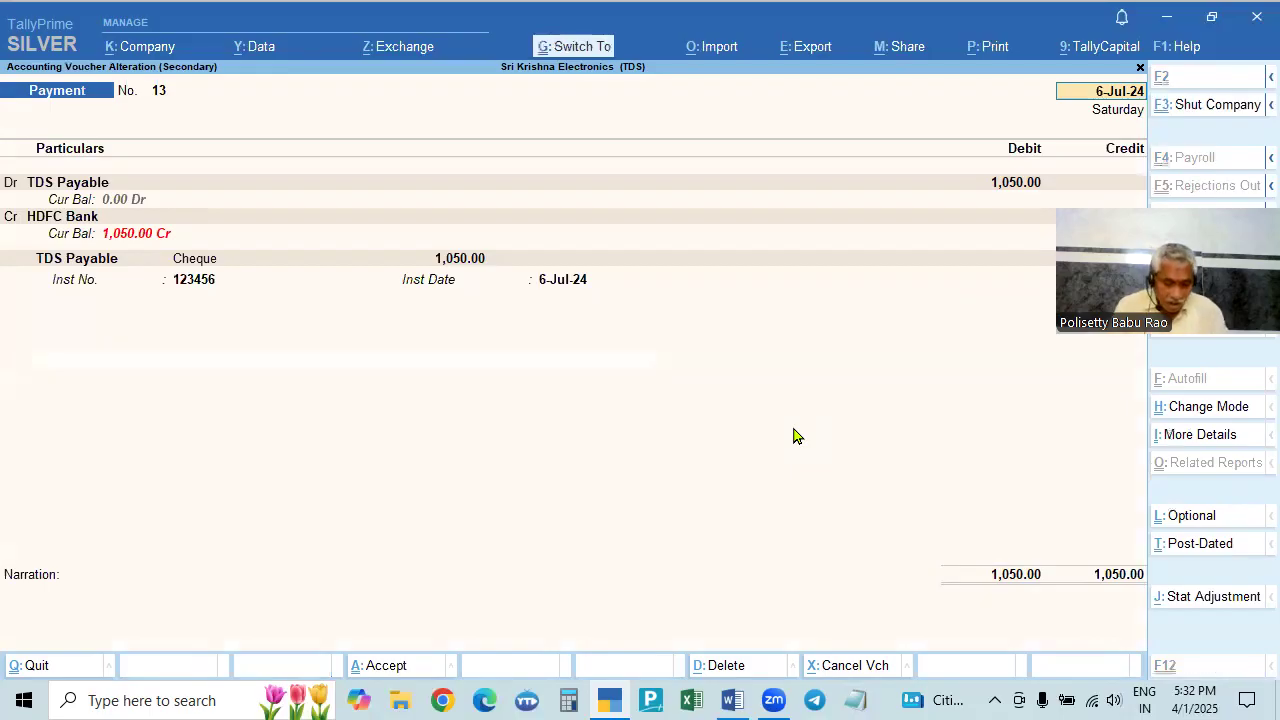
- Preview the voucher's TDS challan and read through the zoomed ITNS 281 form
{"action": "key", "text": "alt+p"}
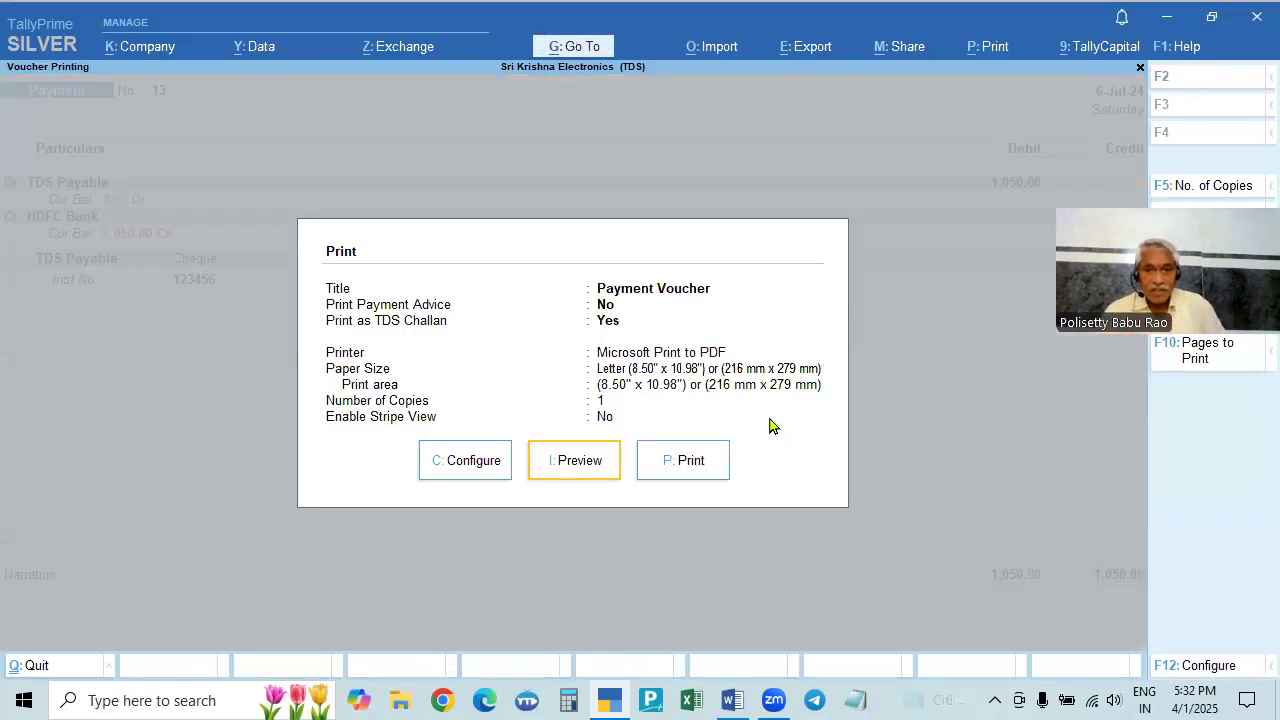
{"action": "left_click", "coordinate": [572, 461]}
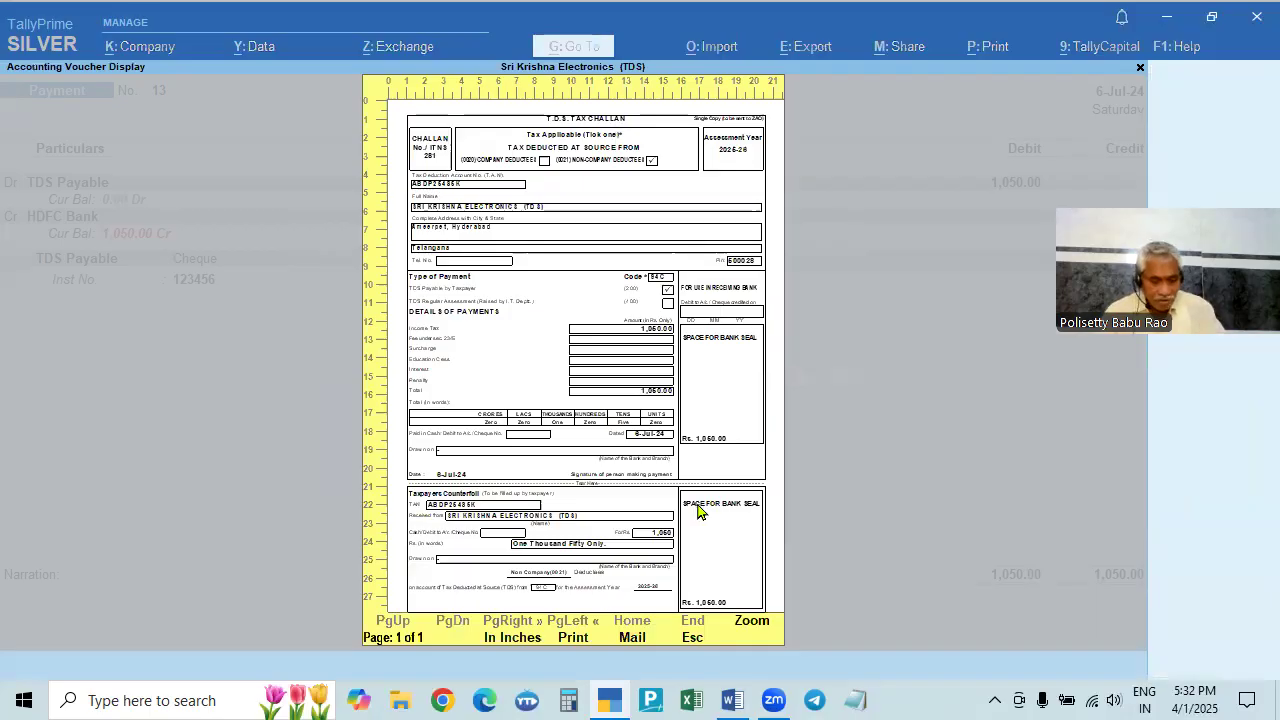
{"action": "left_click", "coordinate": [698, 511]}
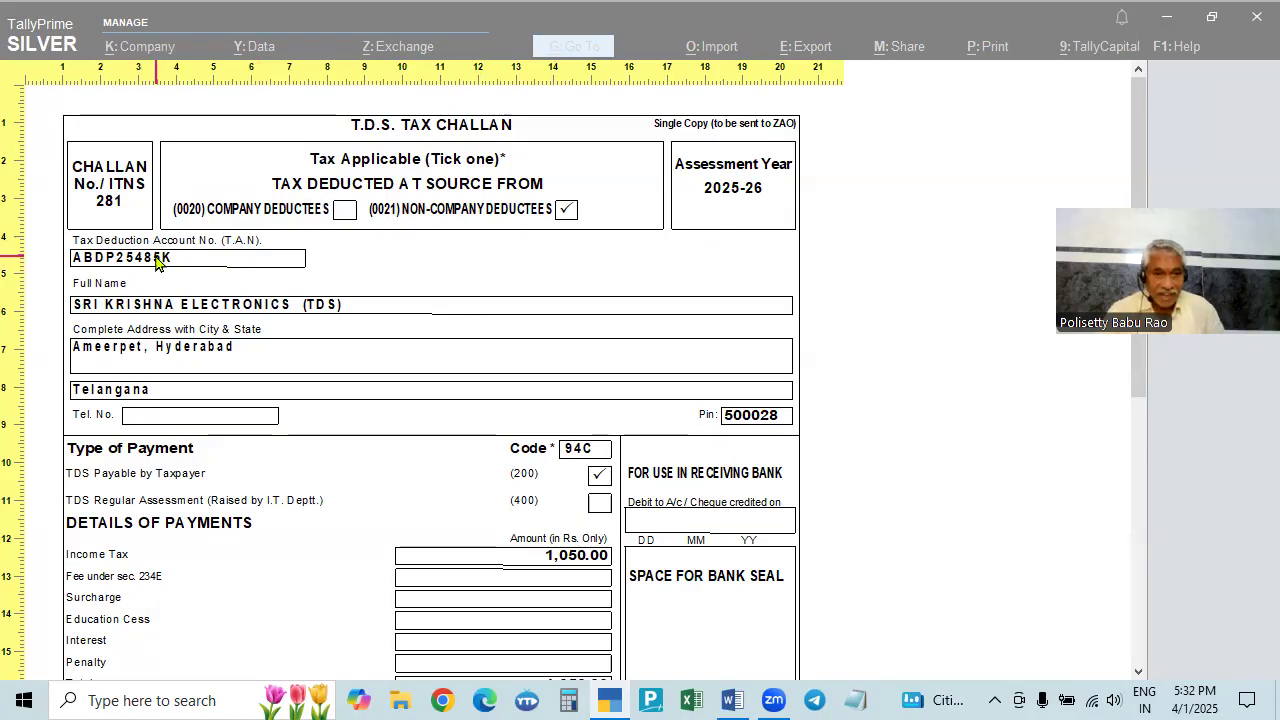
{"action": "scroll", "coordinate": [150, 435], "scroll_direction": "down", "scroll_amount": 1}
{"action": "scroll", "coordinate": [170, 443], "scroll_direction": "down", "scroll_amount": 3}
{"action": "scroll", "coordinate": [152, 452], "scroll_direction": "up", "scroll_amount": 2}
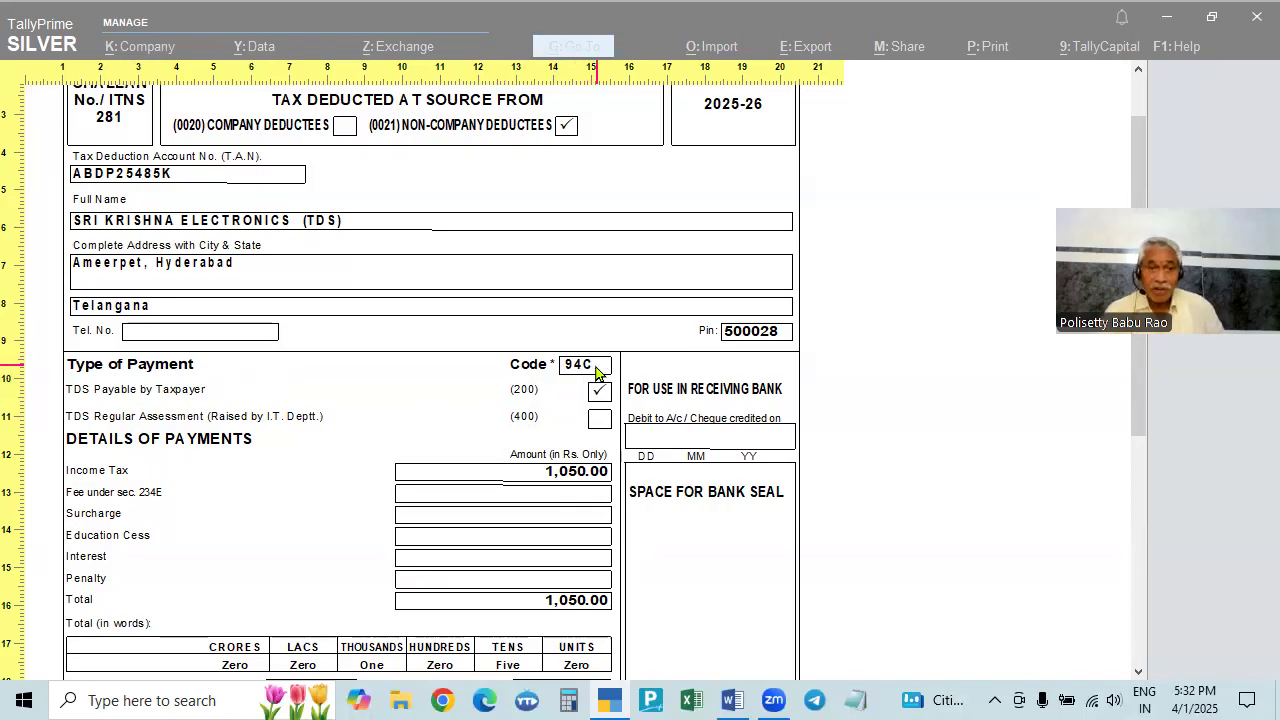
{"action": "scroll", "coordinate": [596, 372], "scroll_direction": "up", "scroll_amount": 1}
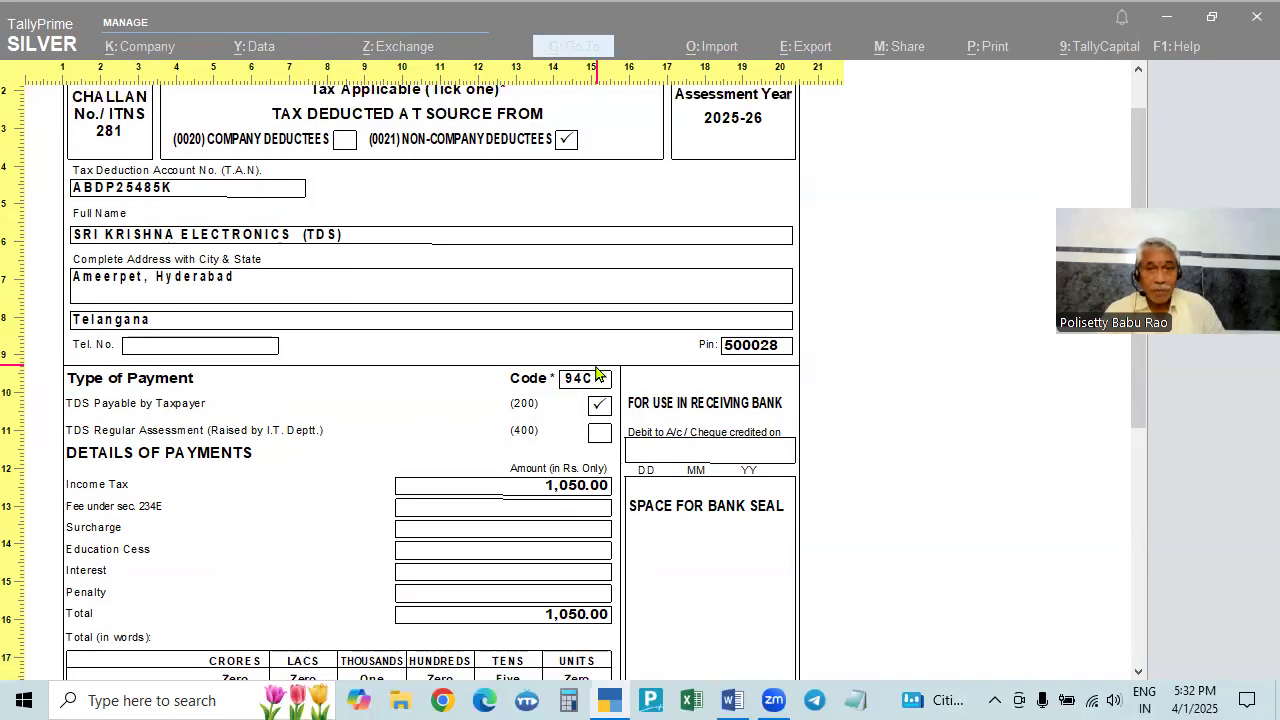
{"action": "scroll", "coordinate": [594, 398], "scroll_direction": "down", "scroll_amount": 1}
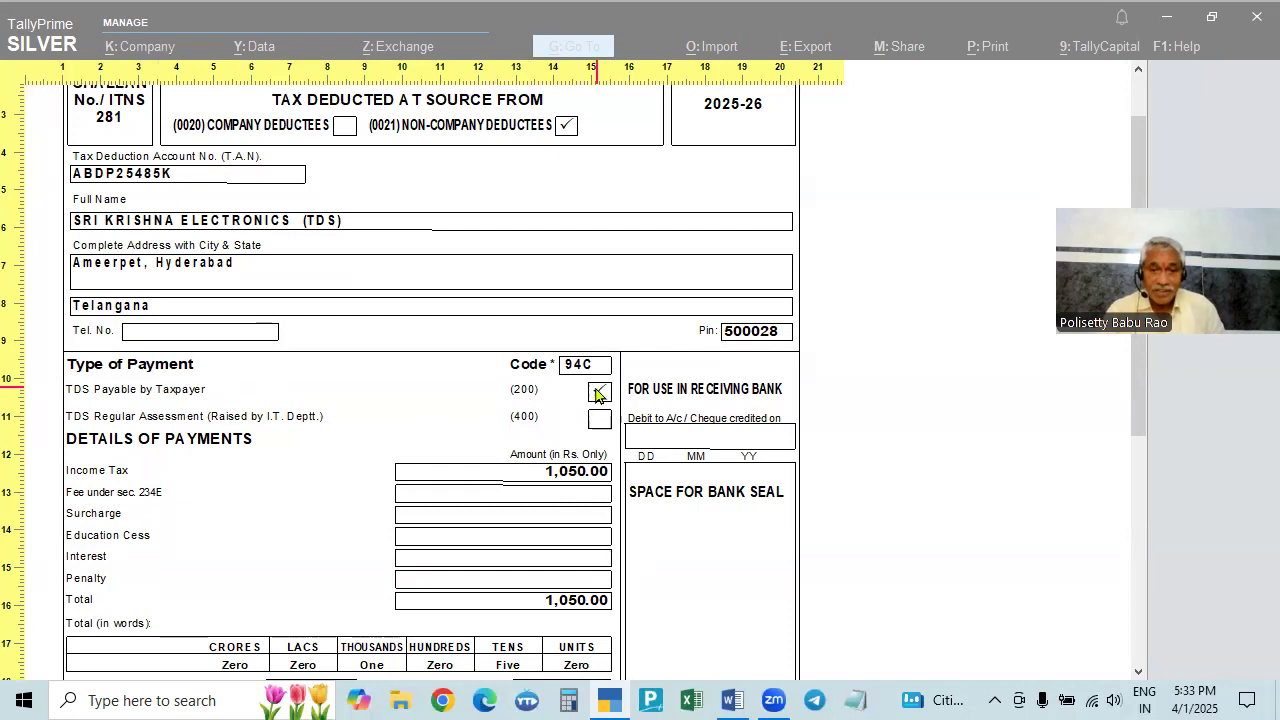
{"action": "scroll", "coordinate": [407, 481], "scroll_direction": "down", "scroll_amount": 1}
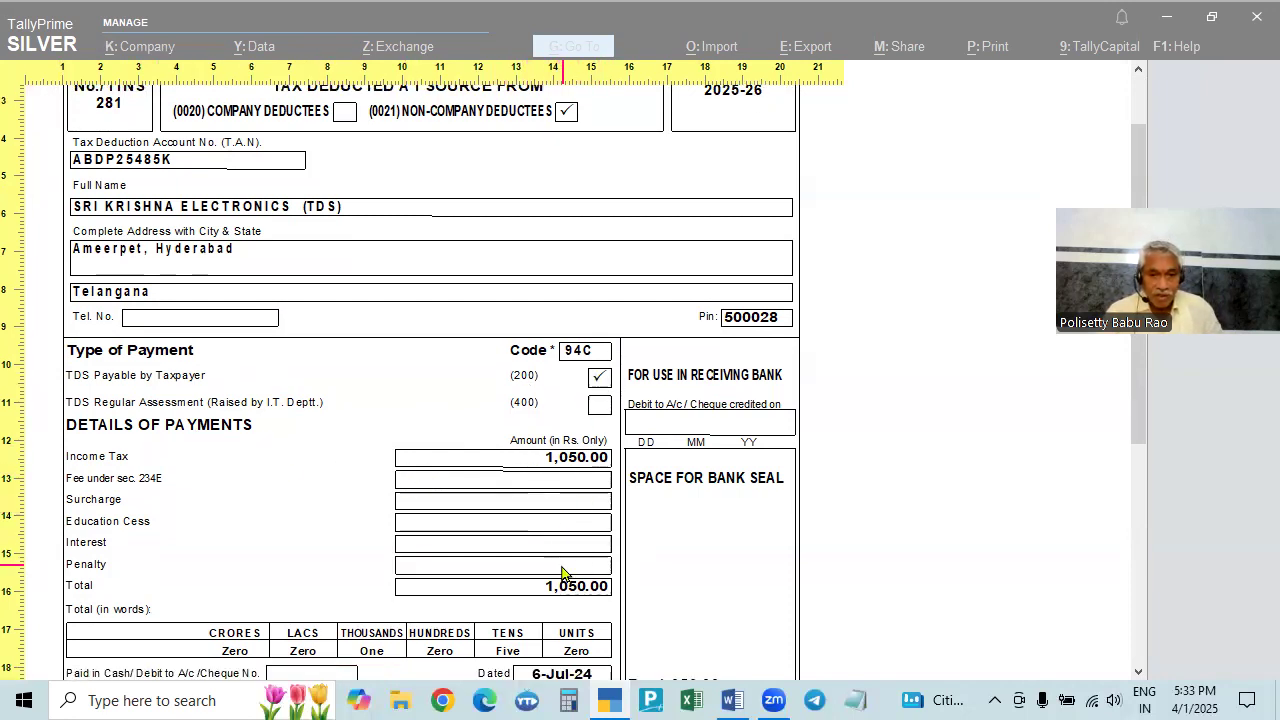
{"action": "scroll", "coordinate": [649, 581], "scroll_direction": "down", "scroll_amount": 3}
{"action": "scroll", "coordinate": [649, 581], "scroll_direction": "down", "scroll_amount": 2}
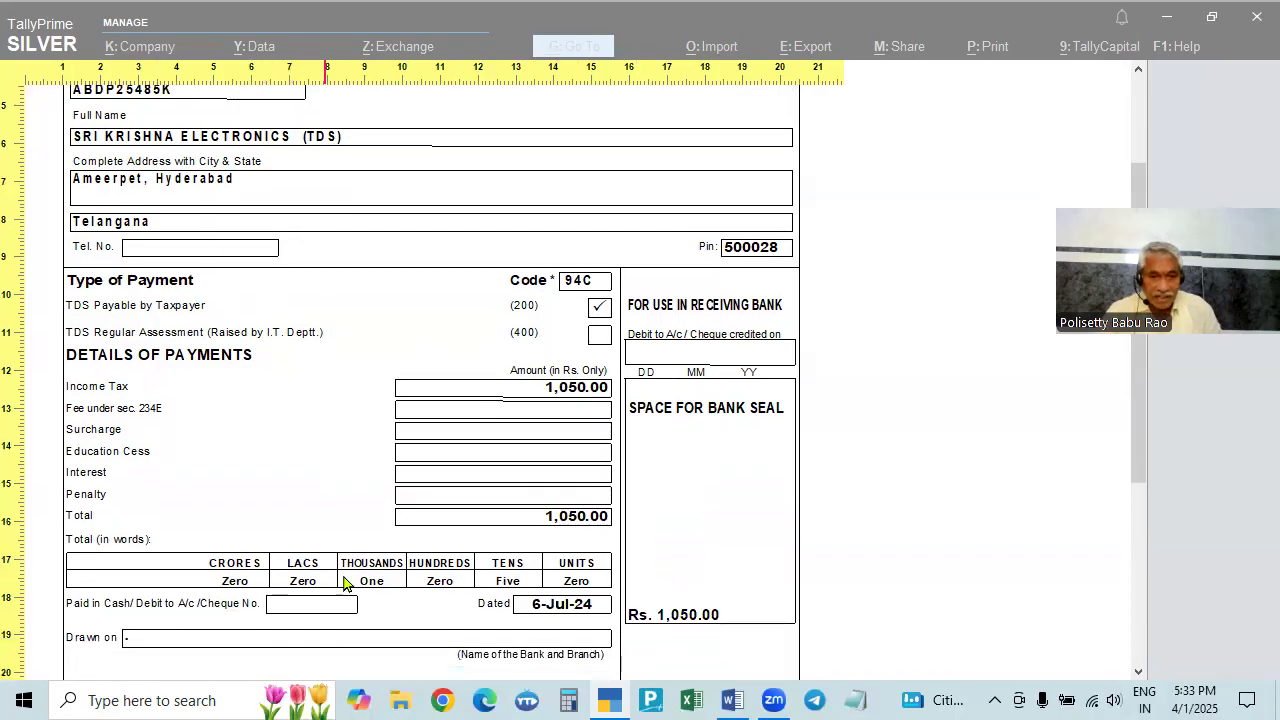
{"action": "scroll", "coordinate": [660, 566], "scroll_direction": "down", "scroll_amount": 6}
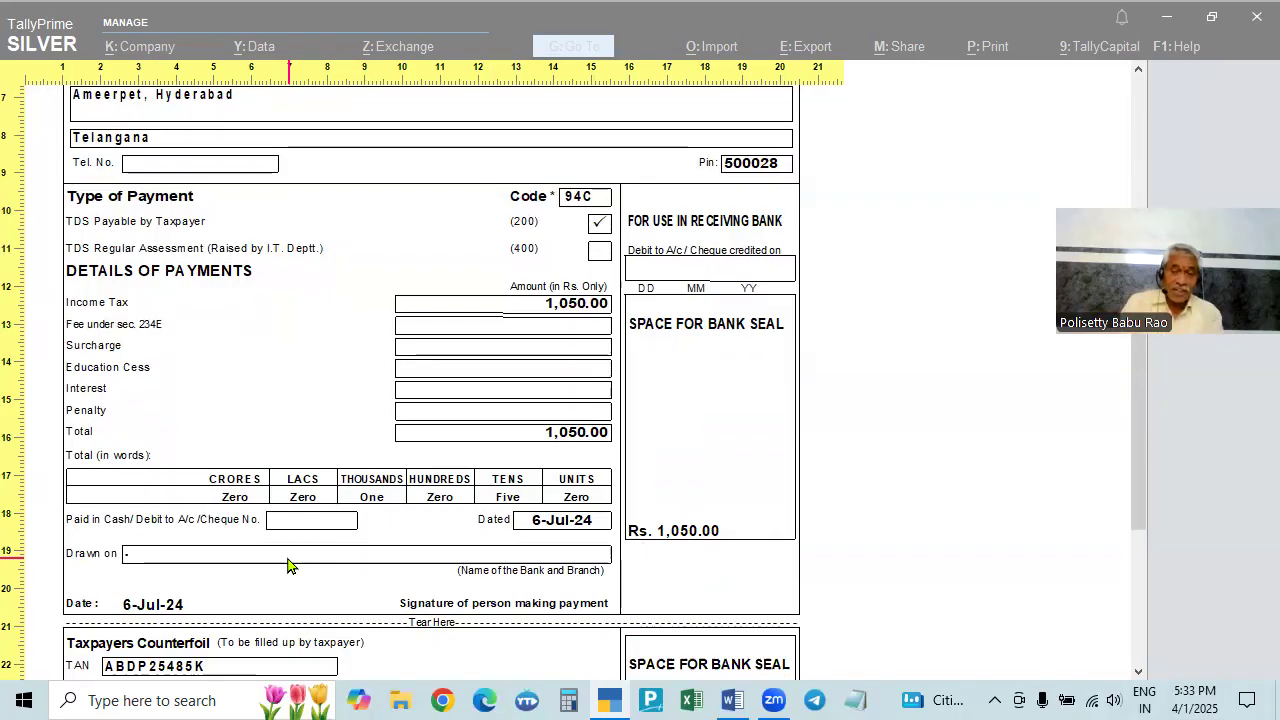
{"action": "scroll", "coordinate": [287, 565], "scroll_direction": "down", "scroll_amount": 1}
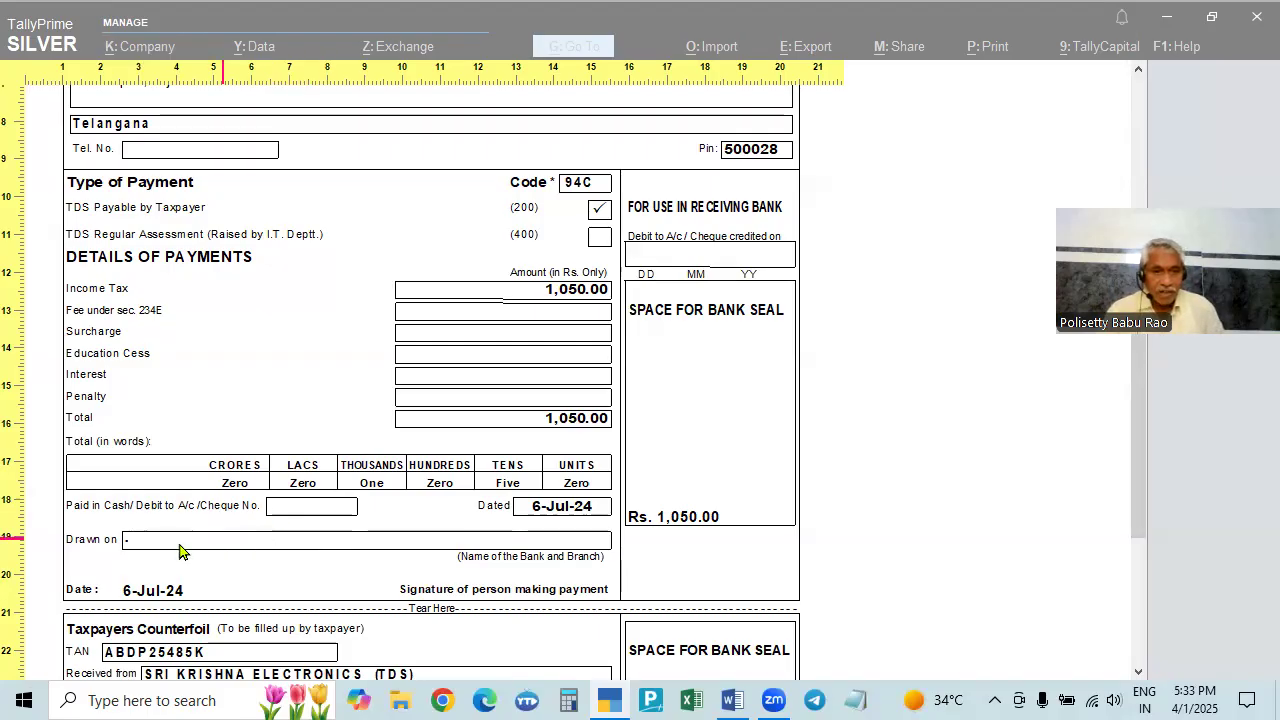
{"action": "scroll", "coordinate": [463, 570], "scroll_direction": "down", "scroll_amount": 4}
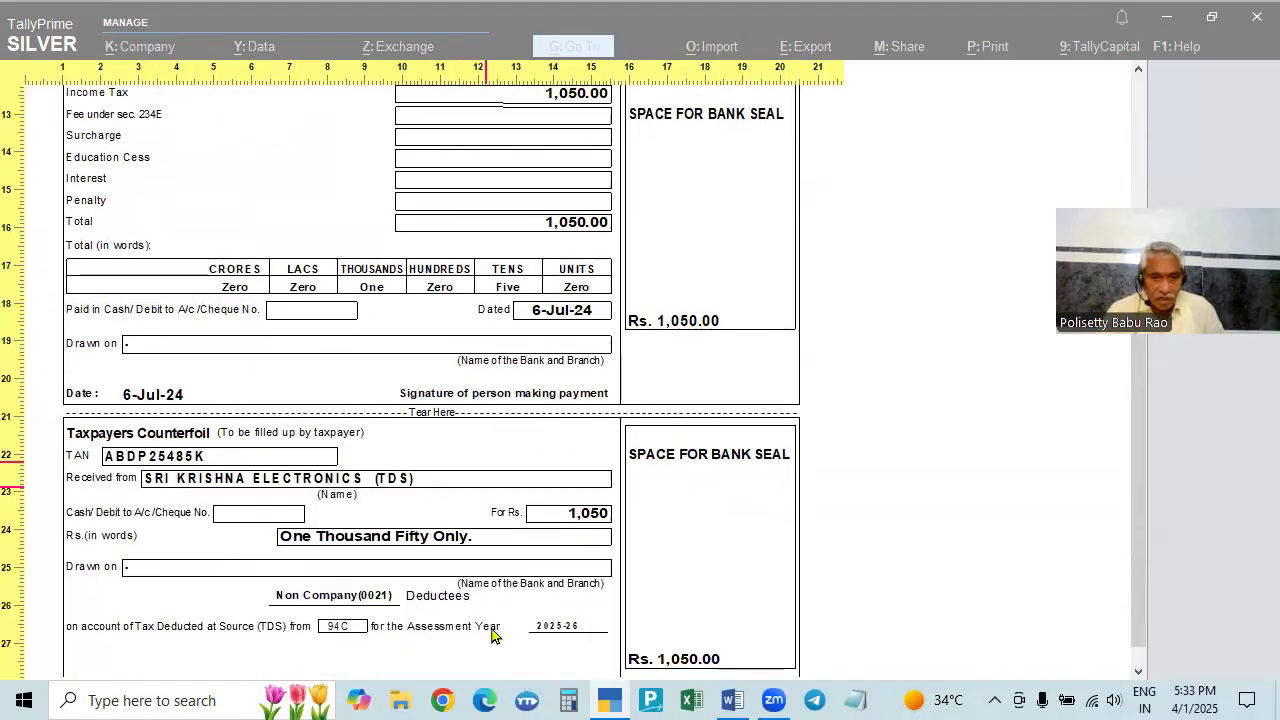
{"action": "scroll", "coordinate": [751, 628], "scroll_direction": "up", "scroll_amount": 2}
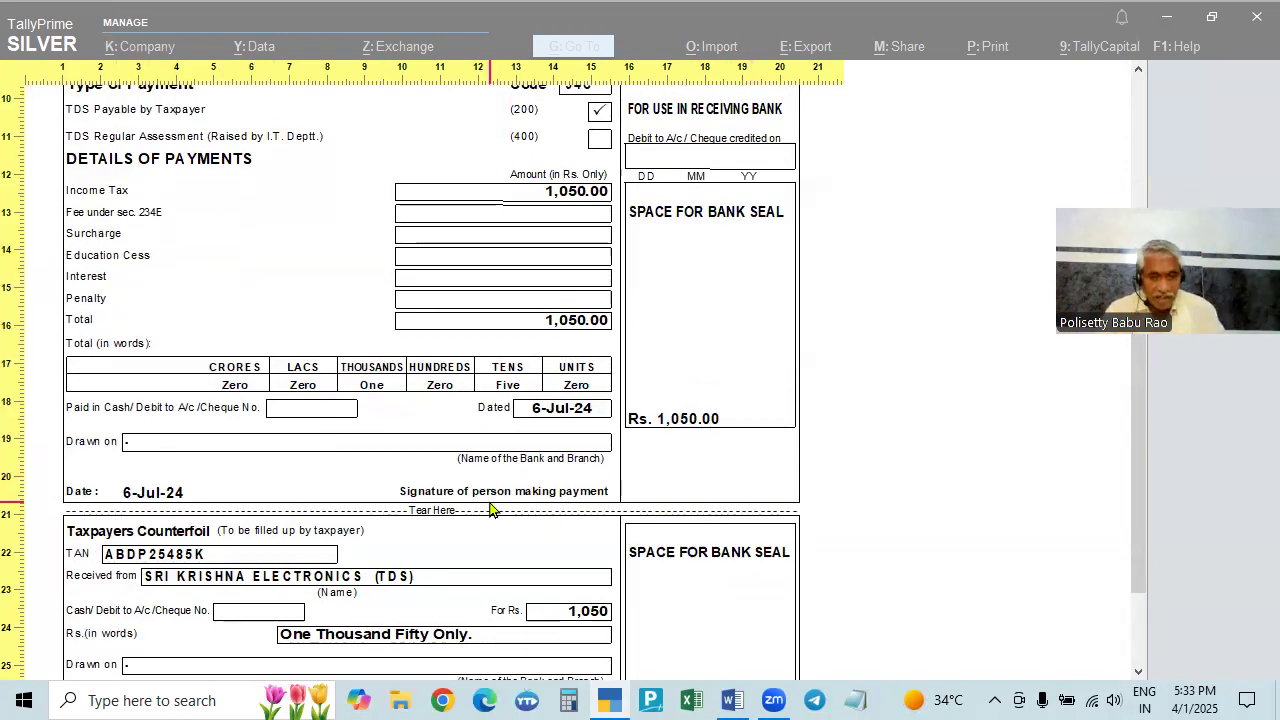
{"action": "key", "text": "Escape"}
{"action": "key", "text": "Escape"}
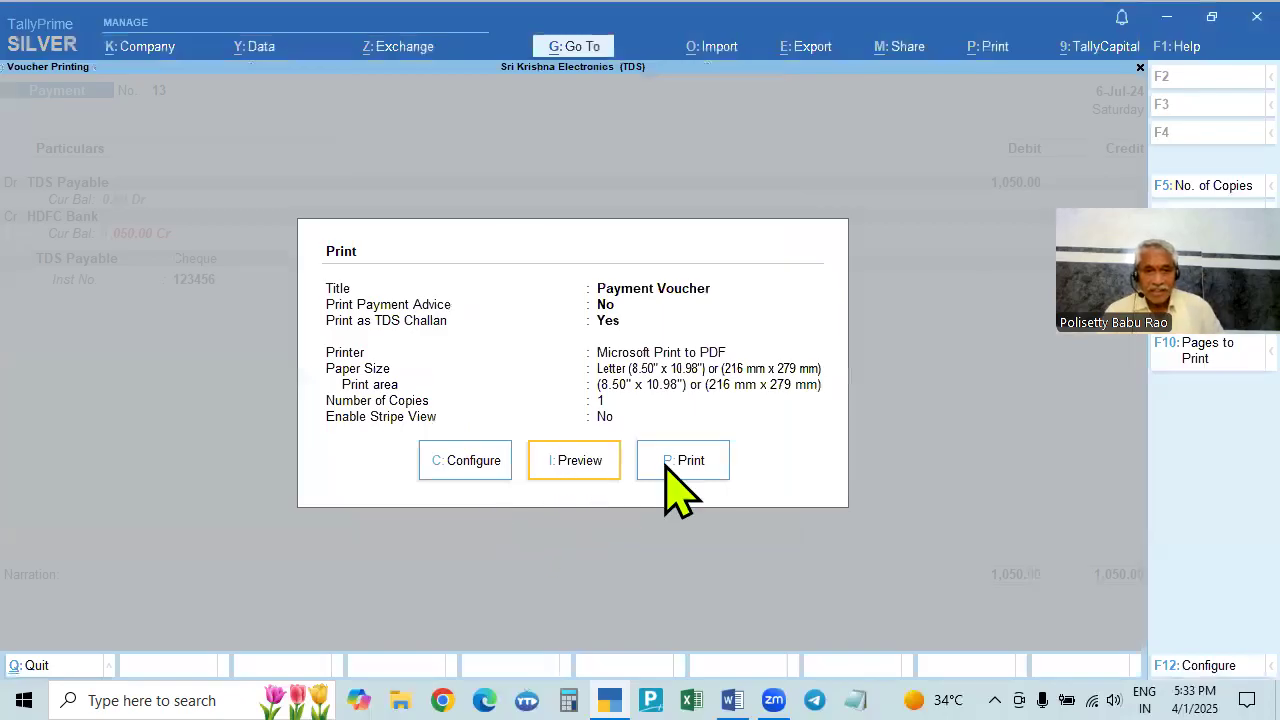
- Re-check the challan preview, then clear the voucher's date and stay on the voucher
{"action": "left_click", "coordinate": [580, 471]}
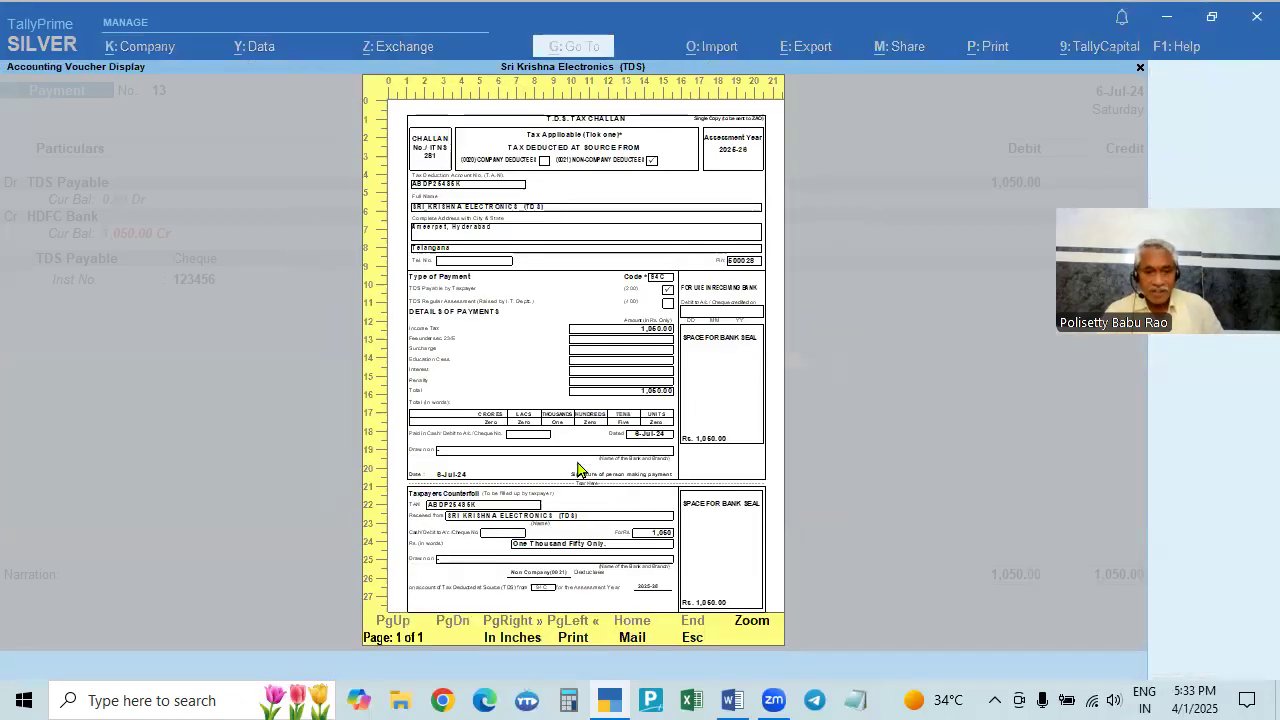
{"action": "left_click", "coordinate": [578, 470]}
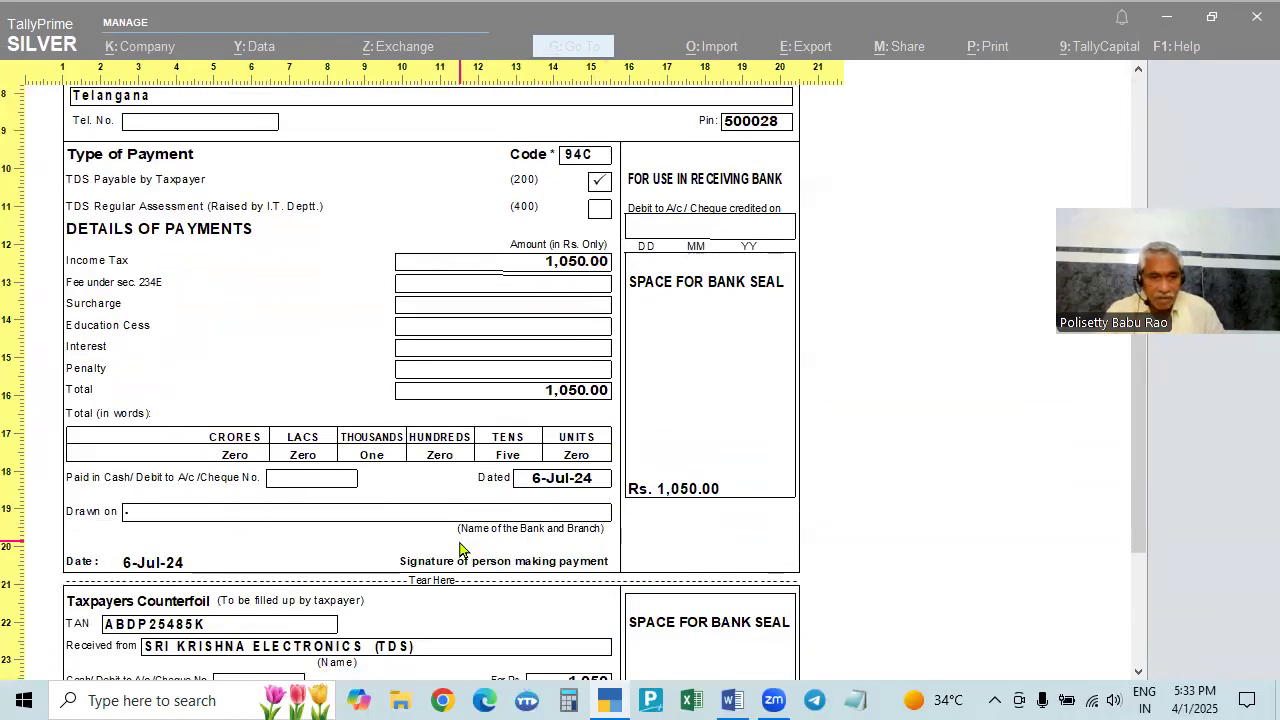
{"action": "left_click", "coordinate": [1043, 600]}
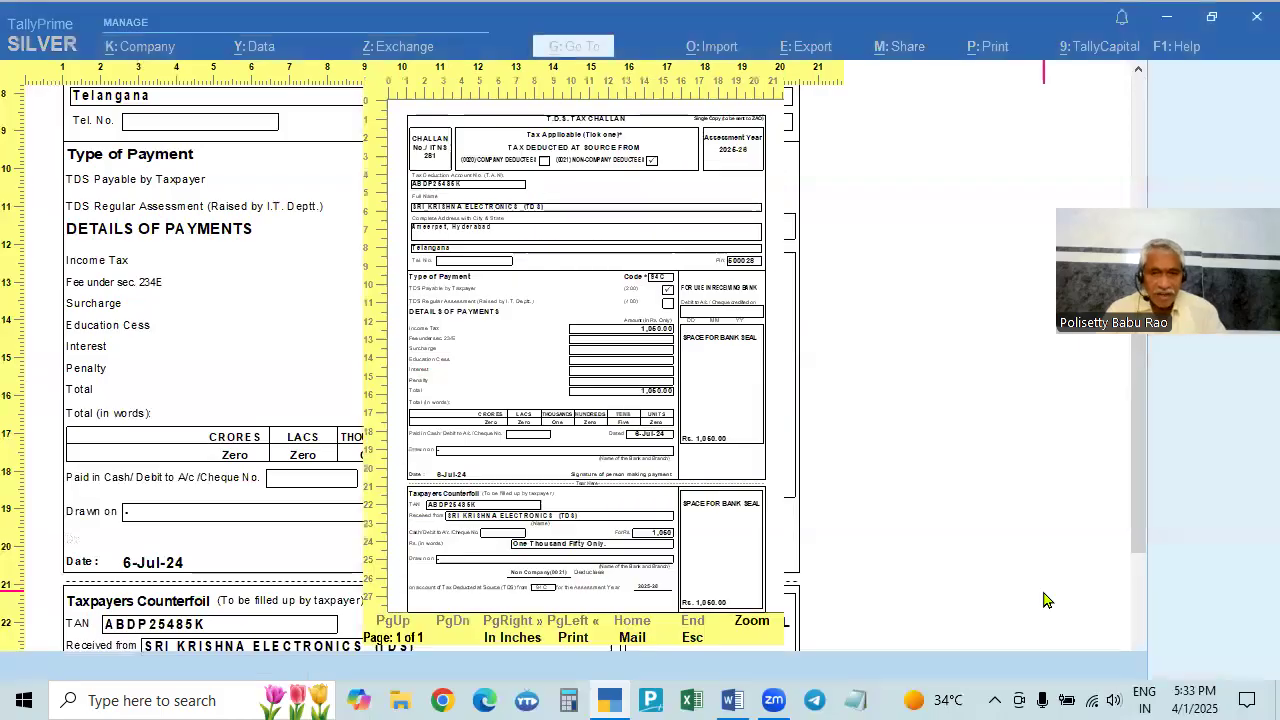
{"action": "key", "text": "Escape"}
{"action": "key", "text": "Escape"}
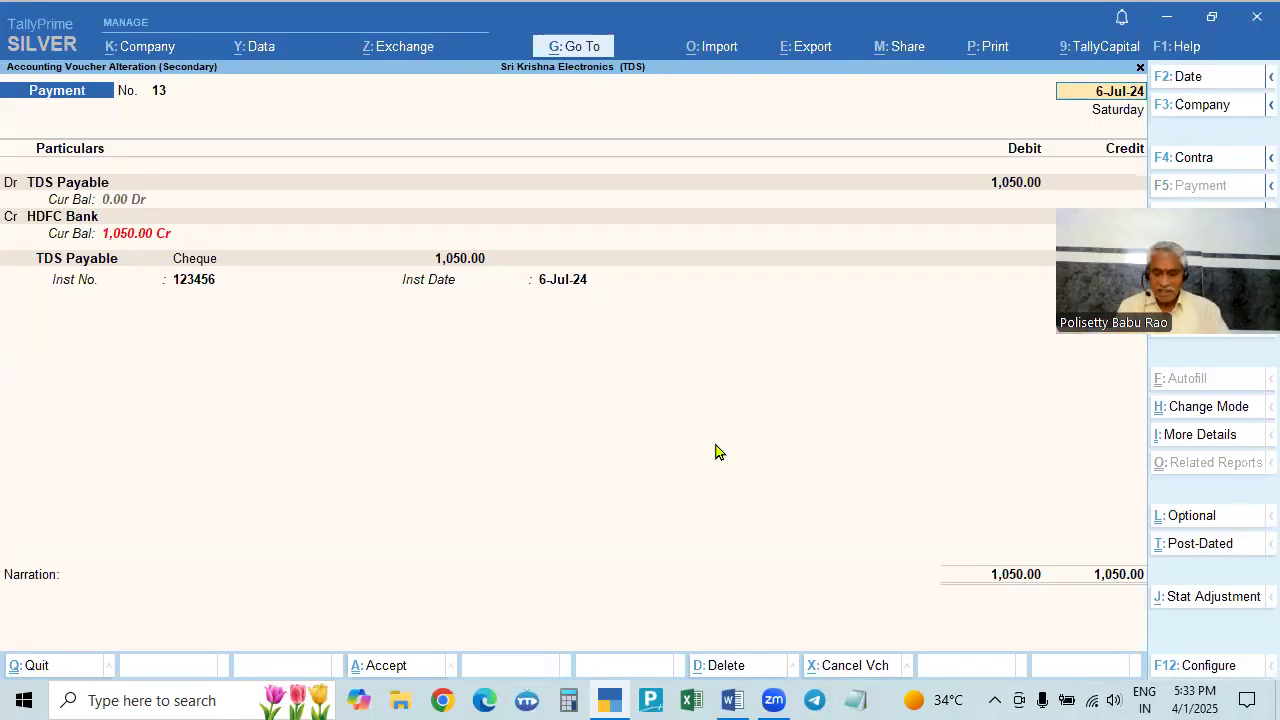
{"action": "key", "text": "BackSpace"}
{"action": "key", "text": "Escape"}
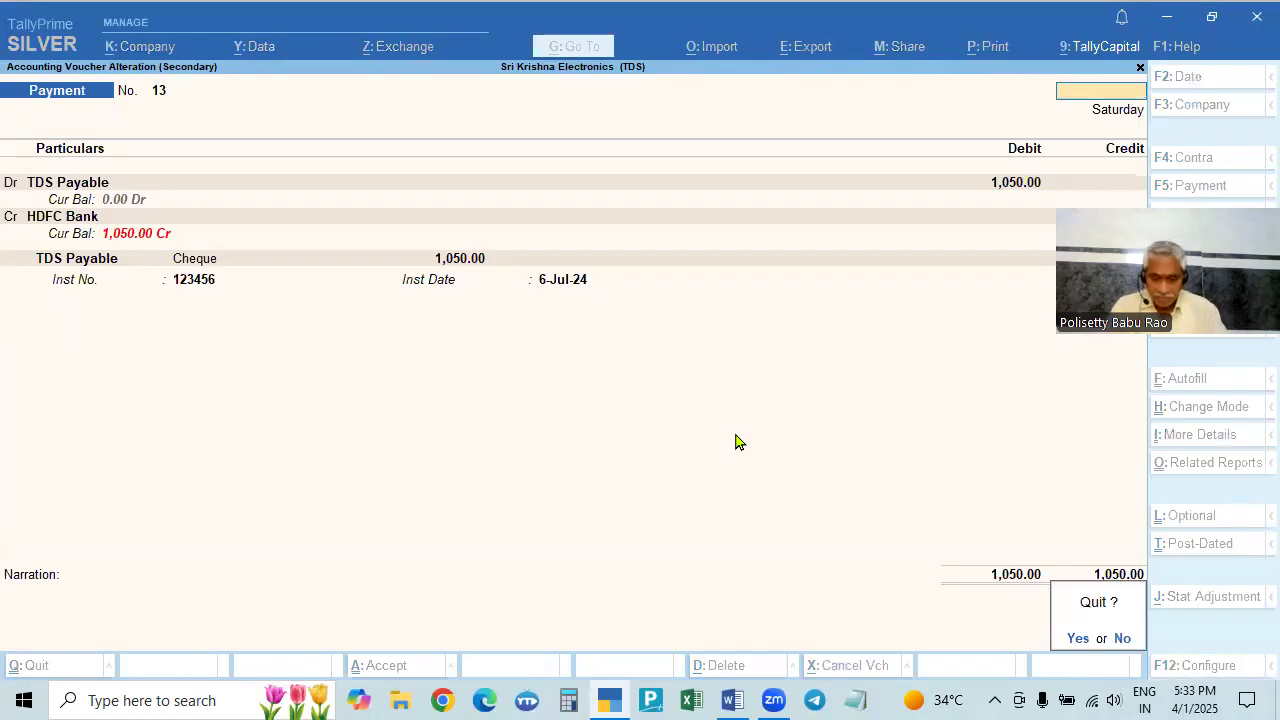
{"action": "key", "text": "n"}
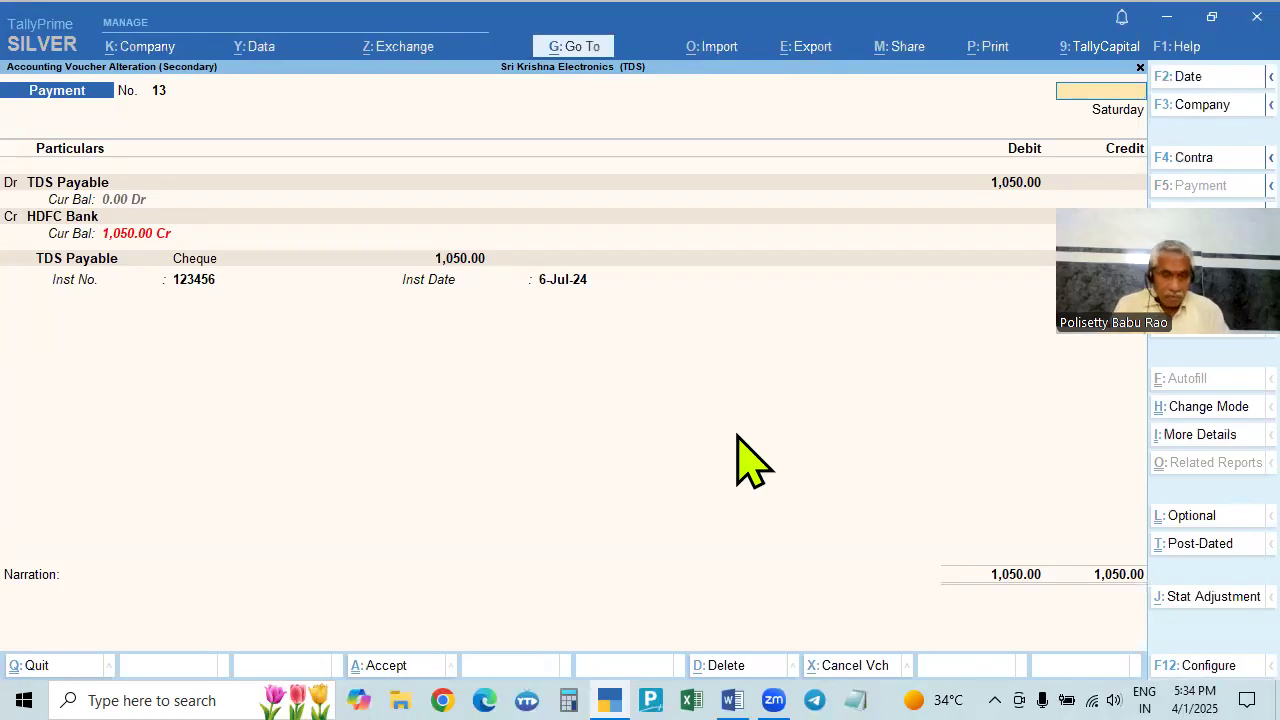
- Preview the TDS challan again, now with empty Dated and Date fields
{"action": "key", "text": "ctrl+p"}
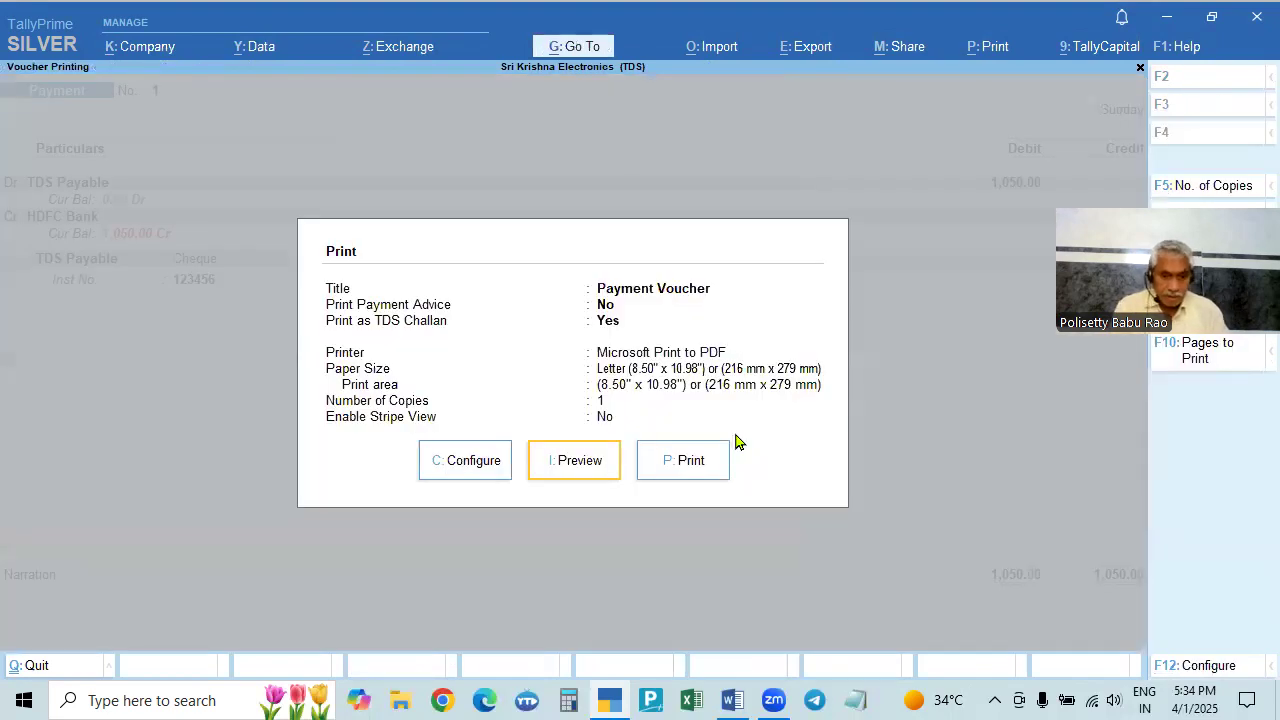
{"action": "key", "text": "Return"}
{"action": "key", "text": "Return"}
{"action": "scroll", "coordinate": [704, 427], "scroll_direction": "down", "scroll_amount": 1}
{"action": "scroll", "coordinate": [704, 432], "scroll_direction": "down", "scroll_amount": 5}
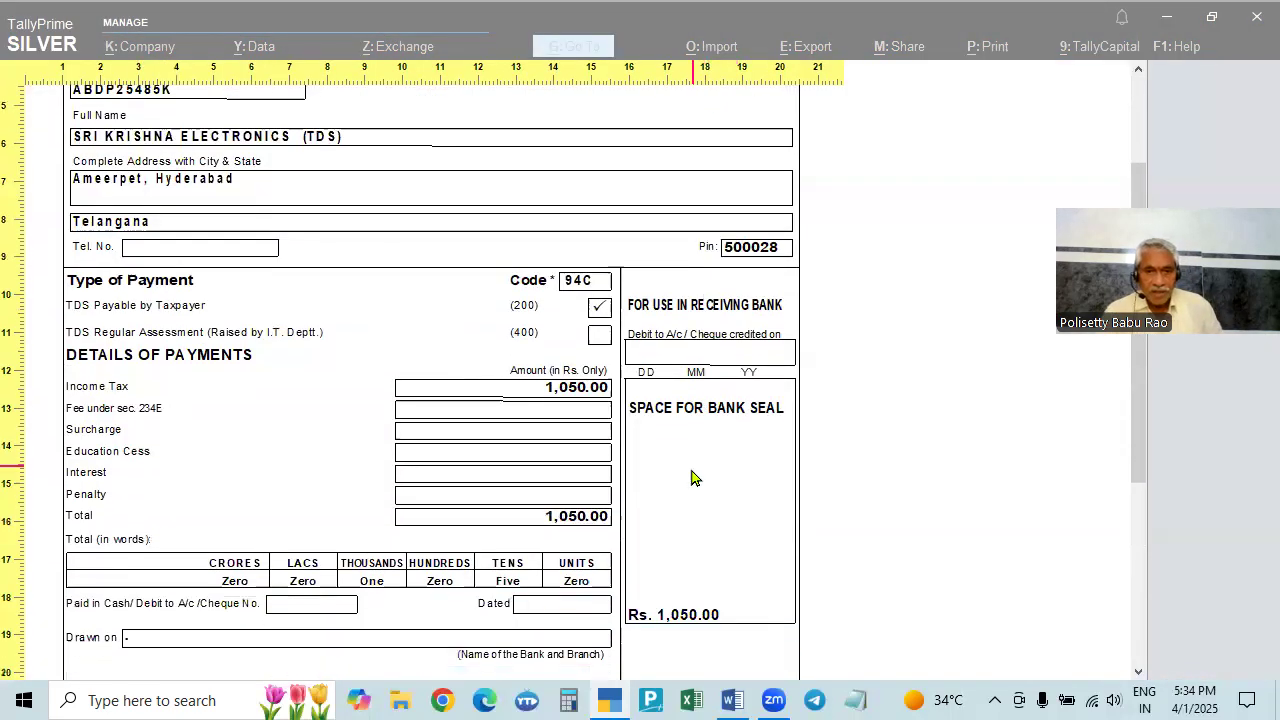
{"action": "scroll", "coordinate": [459, 410], "scroll_direction": "down", "scroll_amount": 1}
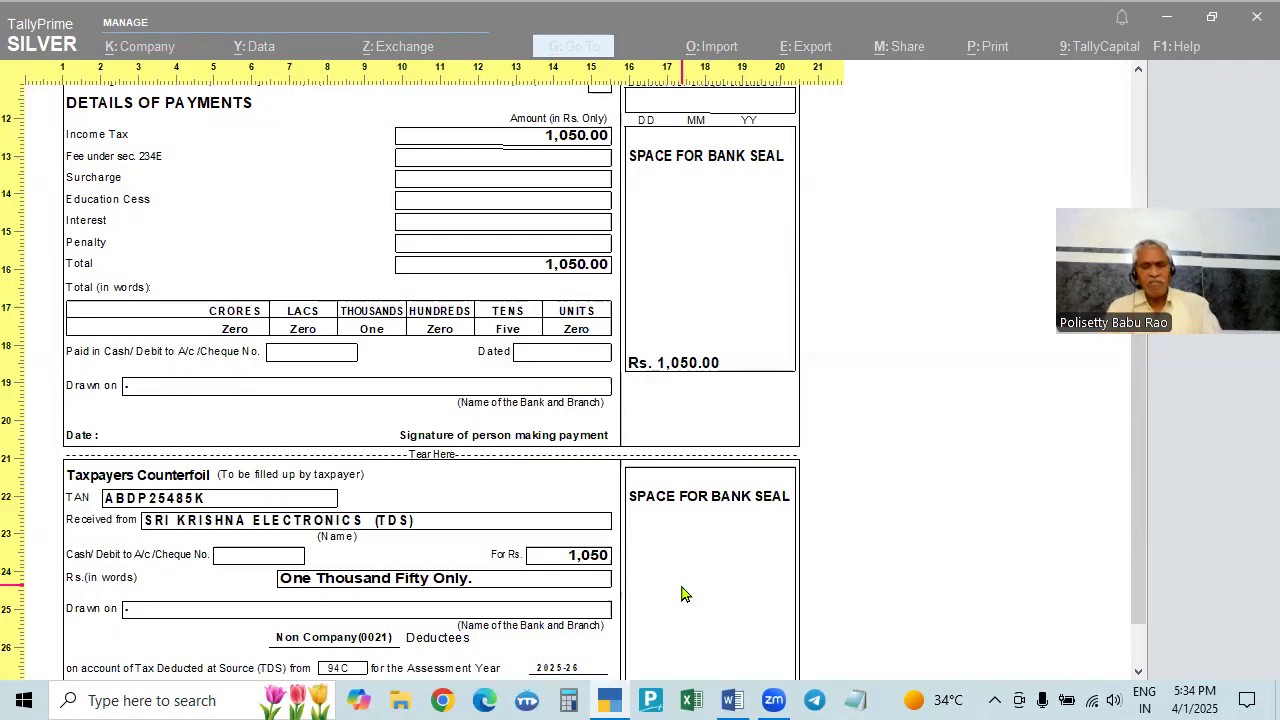
{"action": "key", "text": "alt+z"}
{"action": "key", "text": "Escape"}
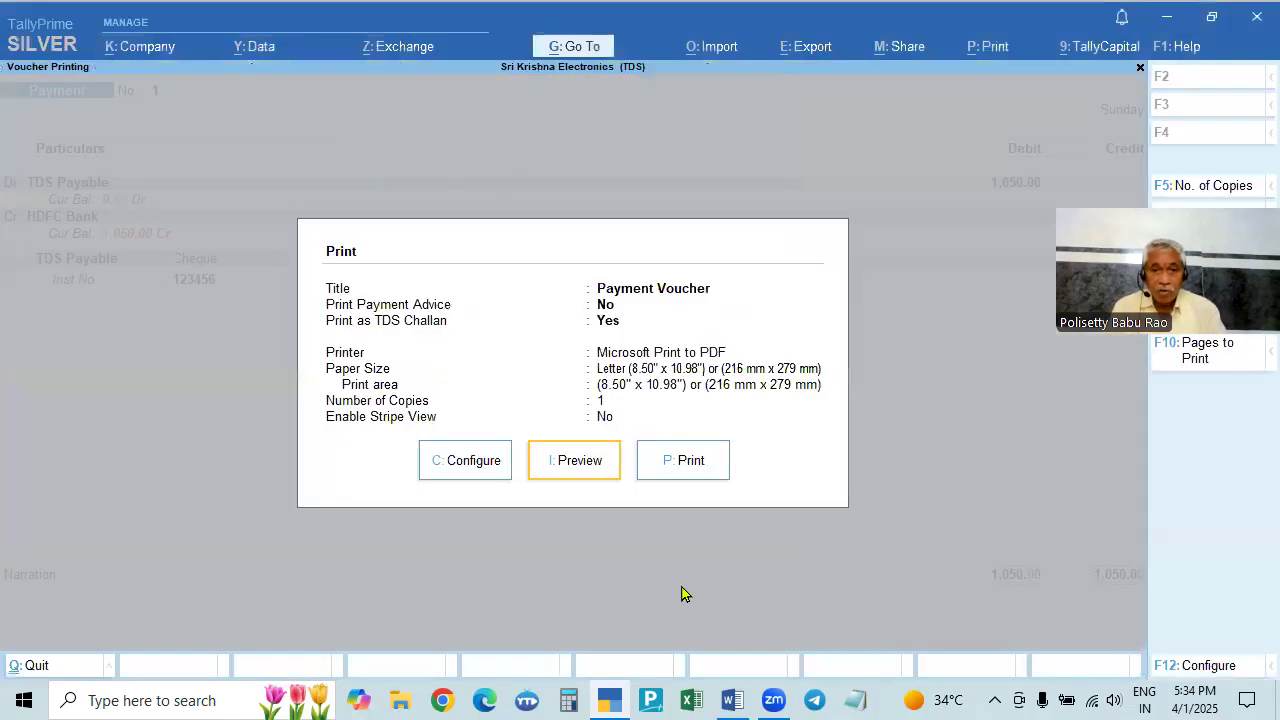
- Return to Gateway and open Form 26Q via Display More Reports > Statutory Reports > TDS Reports
{"action": "key", "text": "Escape"}
{"action": "key", "text": "Escape"}
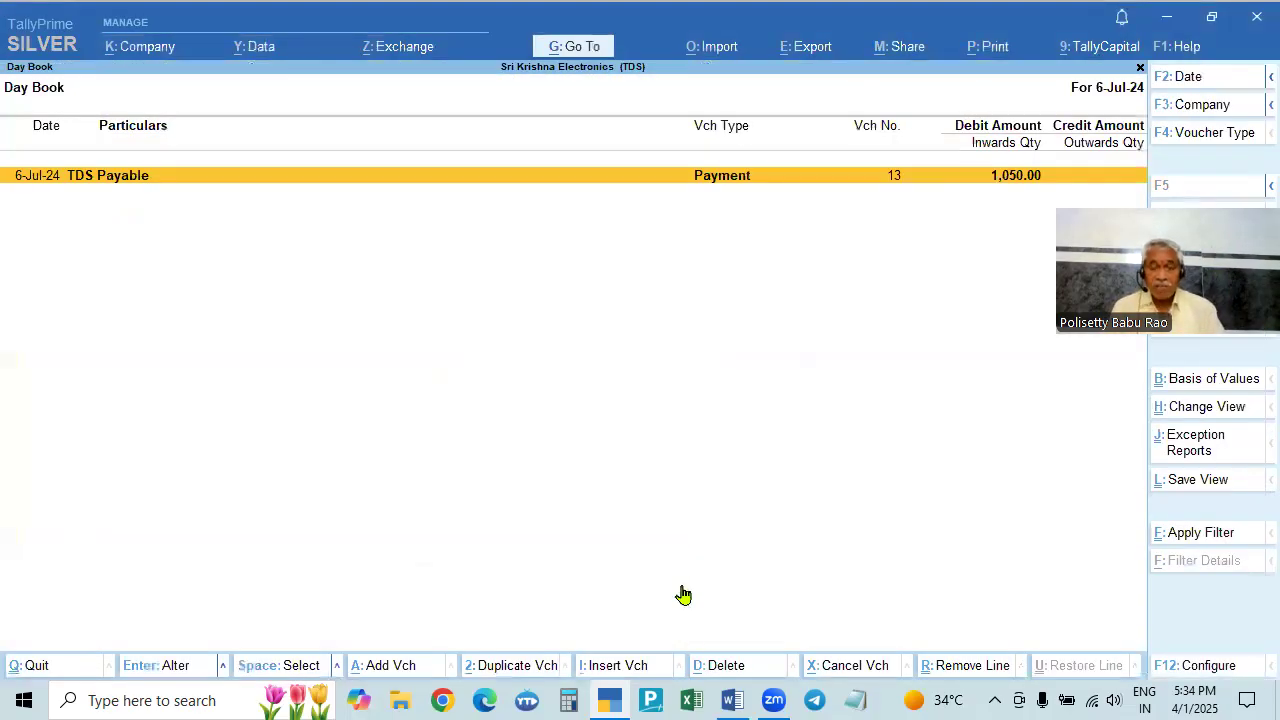
{"action": "key", "text": "Escape"}
{"action": "left_click", "coordinate": [862, 529]}
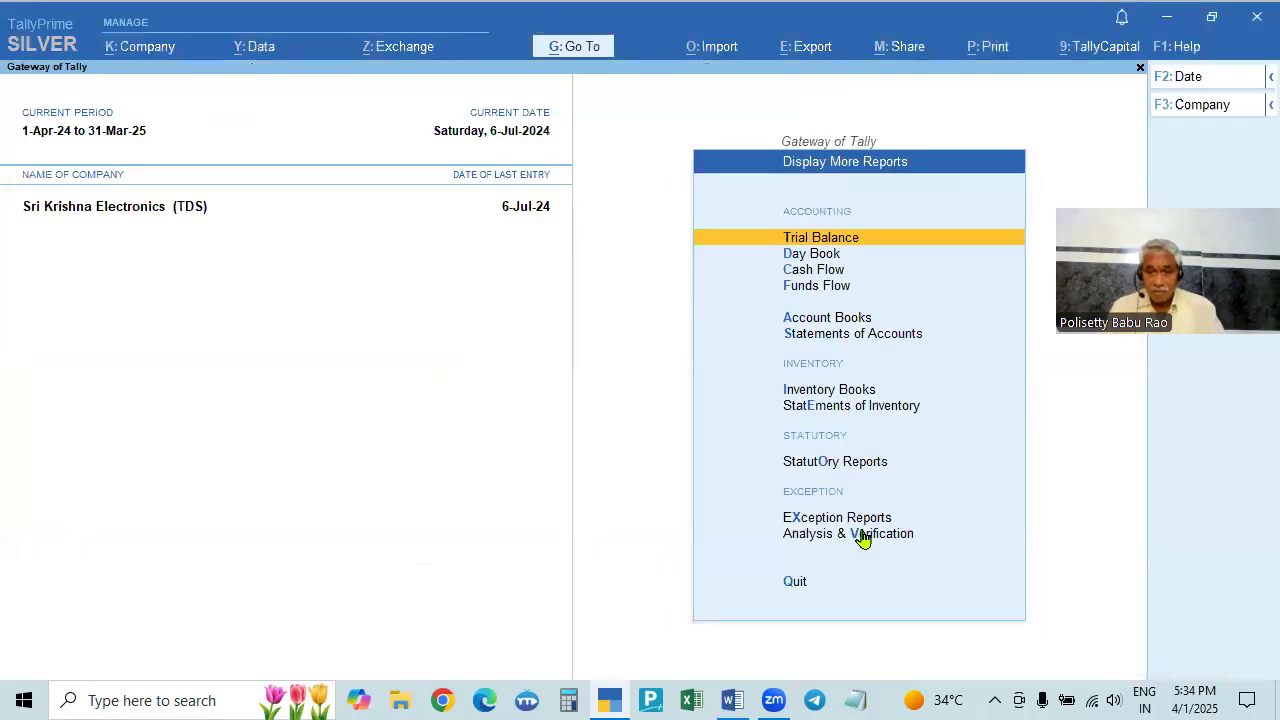
{"action": "key", "text": "Down"}
{"action": "key", "text": "Down"}
{"action": "key", "text": "Down"}
{"action": "key", "text": "Down"}
{"action": "key", "text": "Down"}
{"action": "key", "text": "Down"}
{"action": "key", "text": "Down"}
{"action": "key", "text": "Down"}
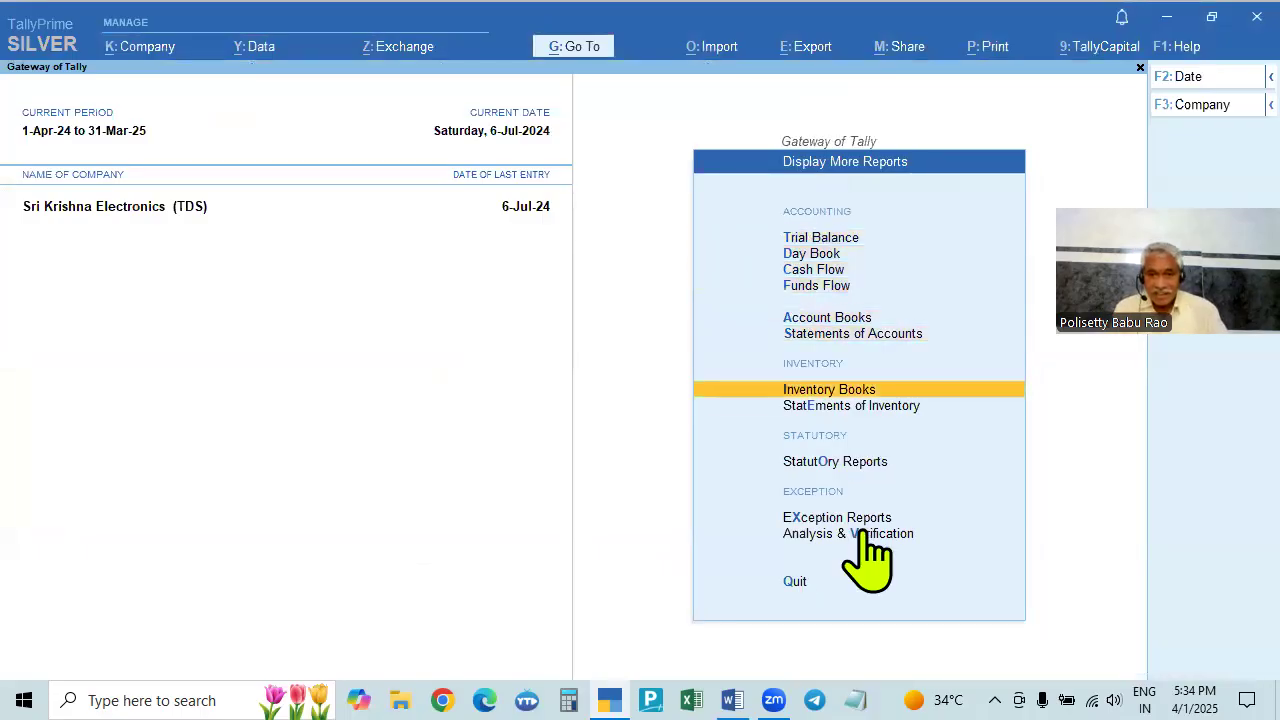
{"action": "key", "text": "Return"}
{"action": "key", "text": "Down"}
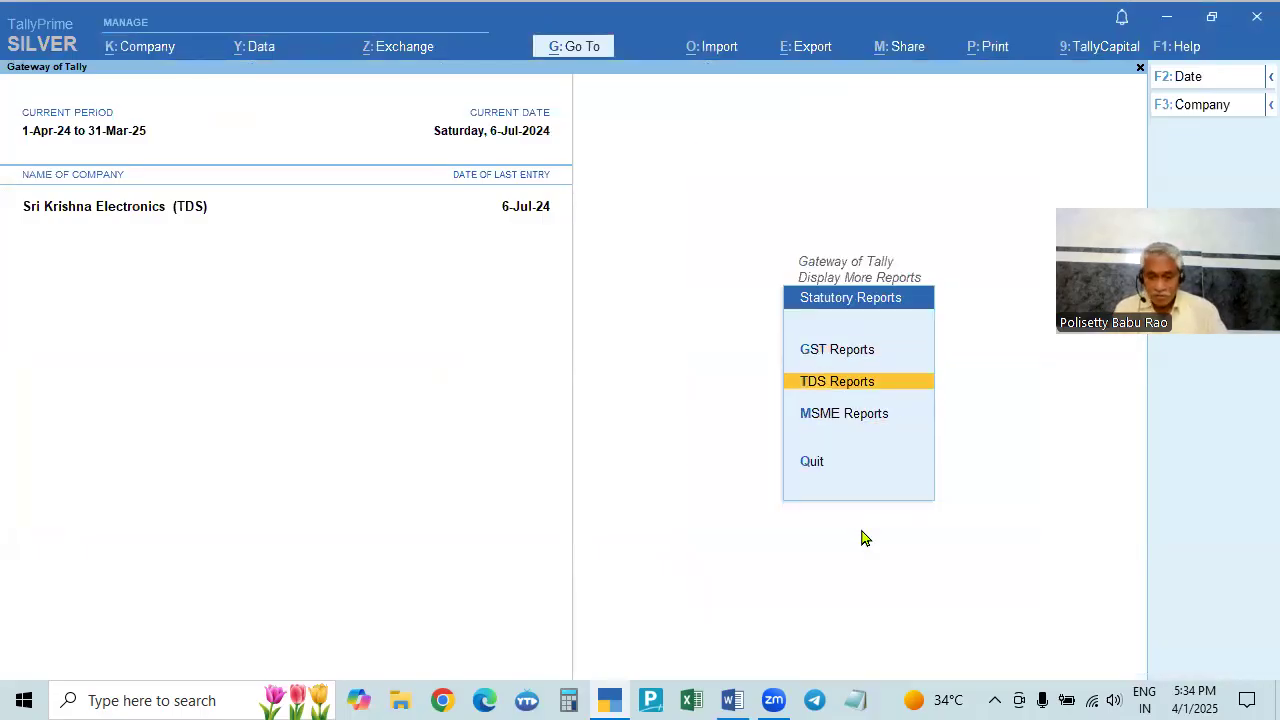
{"action": "key", "text": "Return"}
{"action": "key", "text": "Down"}
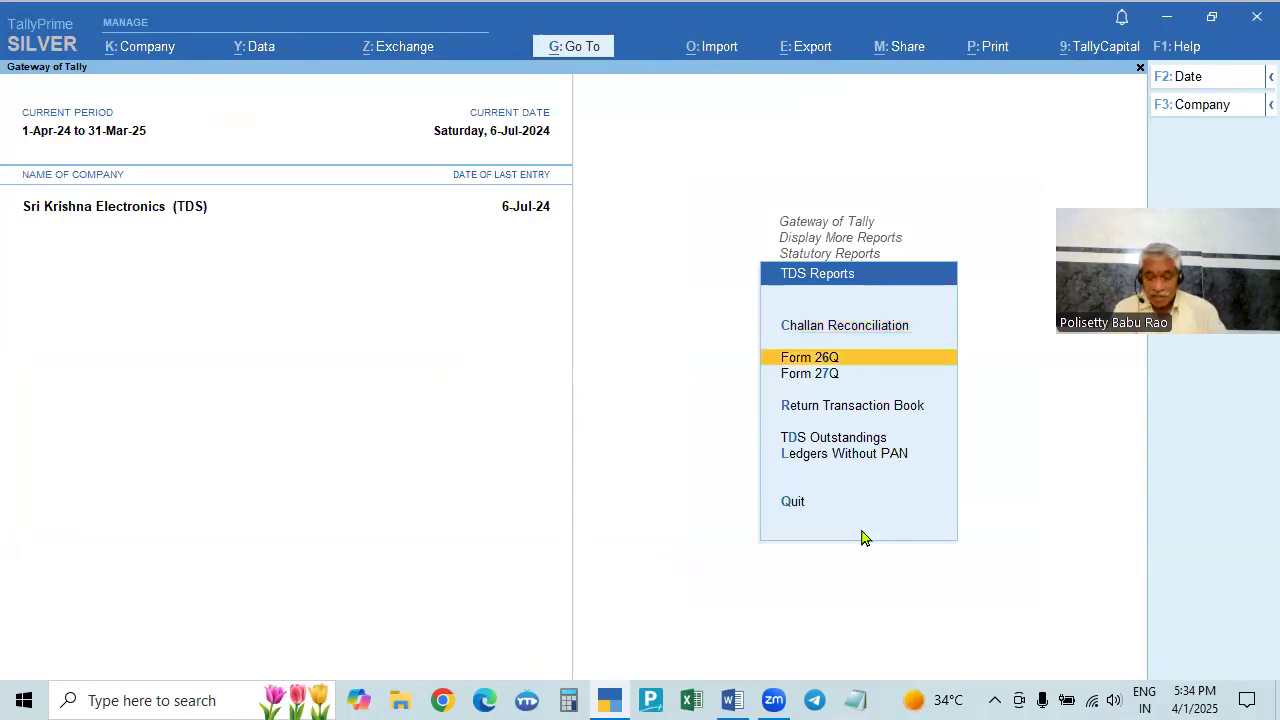
{"action": "key", "text": "Return"}
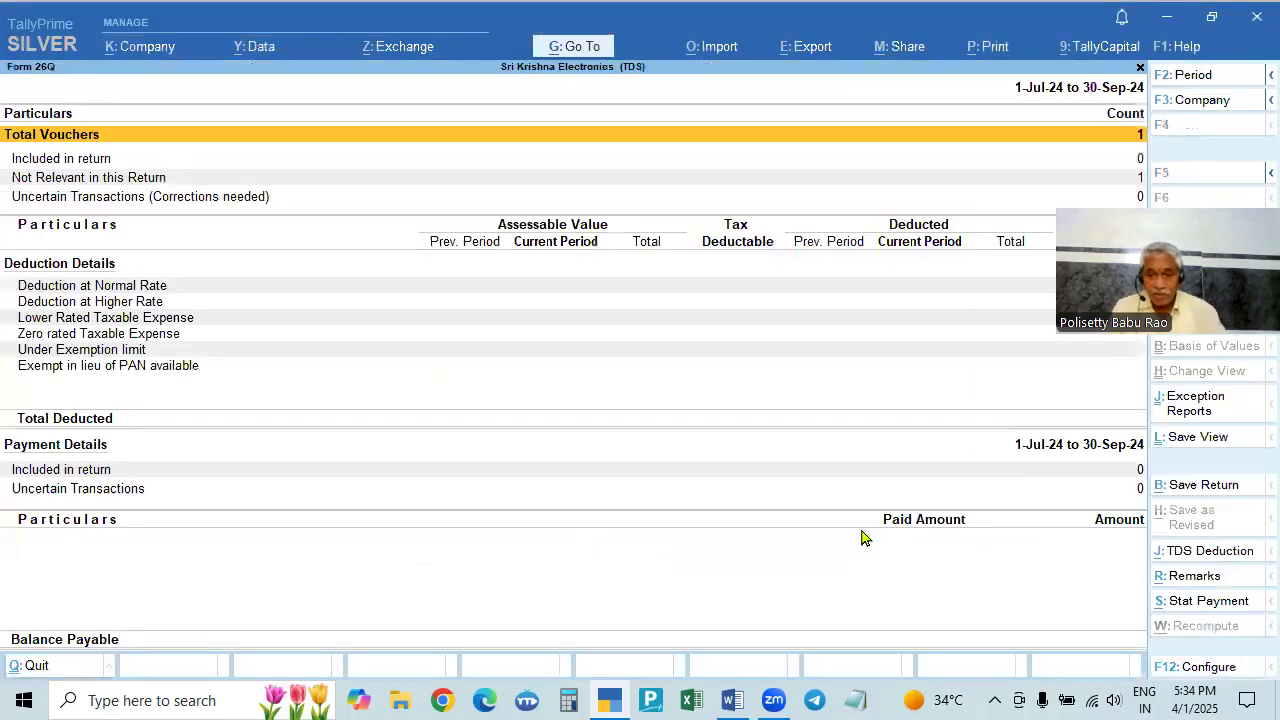
- Close Form 26Q and open the TDS Challan Reconciliation report
{"action": "key", "text": "Escape"}
{"action": "key", "text": "Up"}
{"action": "key", "text": "Up"}
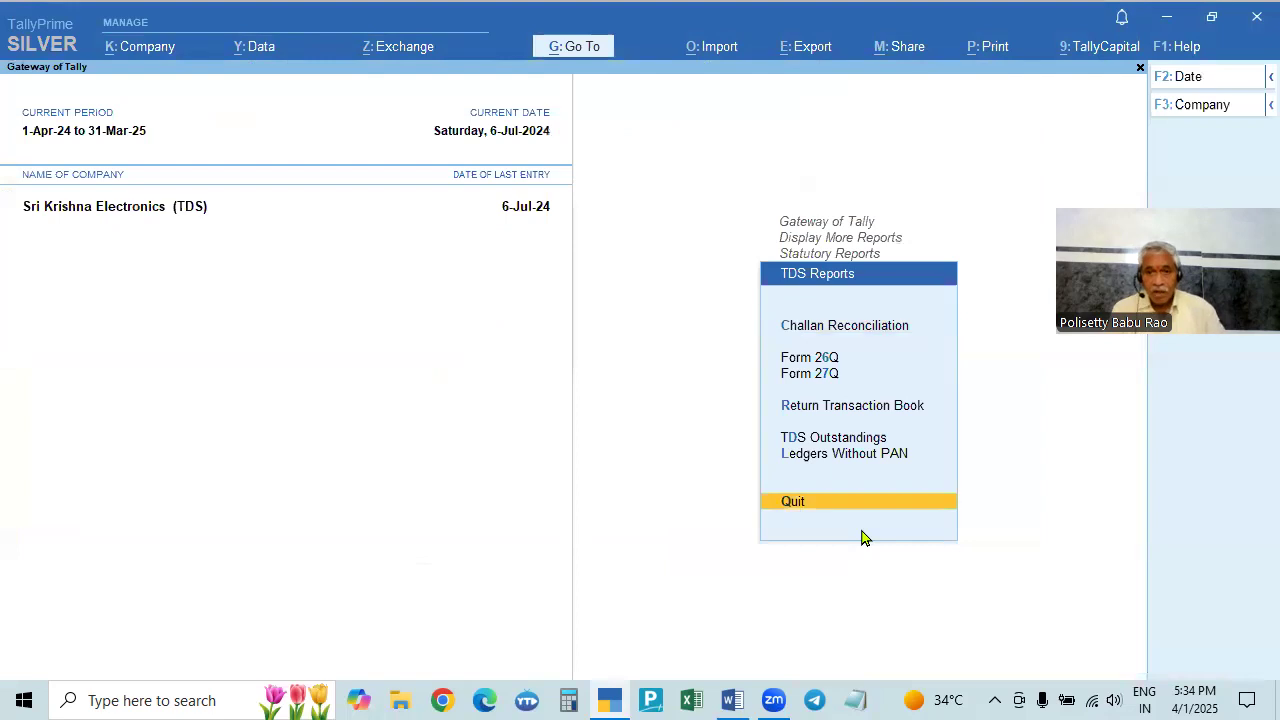
{"action": "key", "text": "Down"}
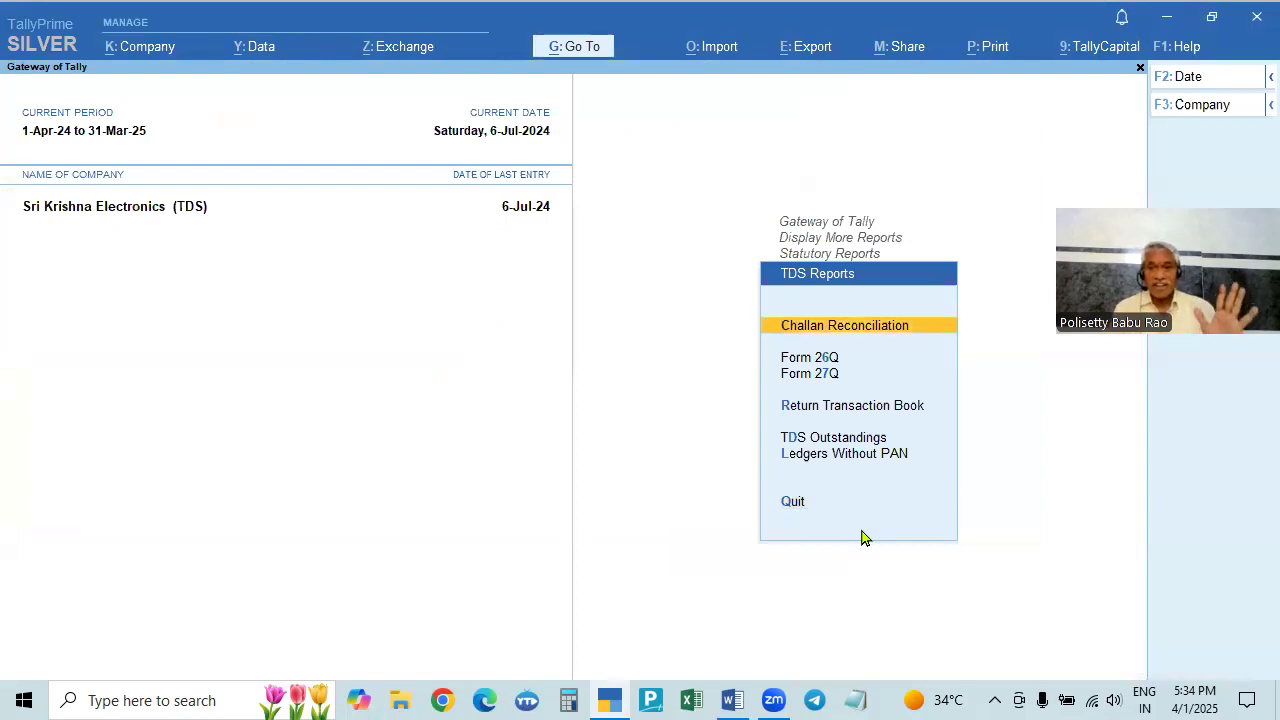
{"action": "key", "text": "Return"}
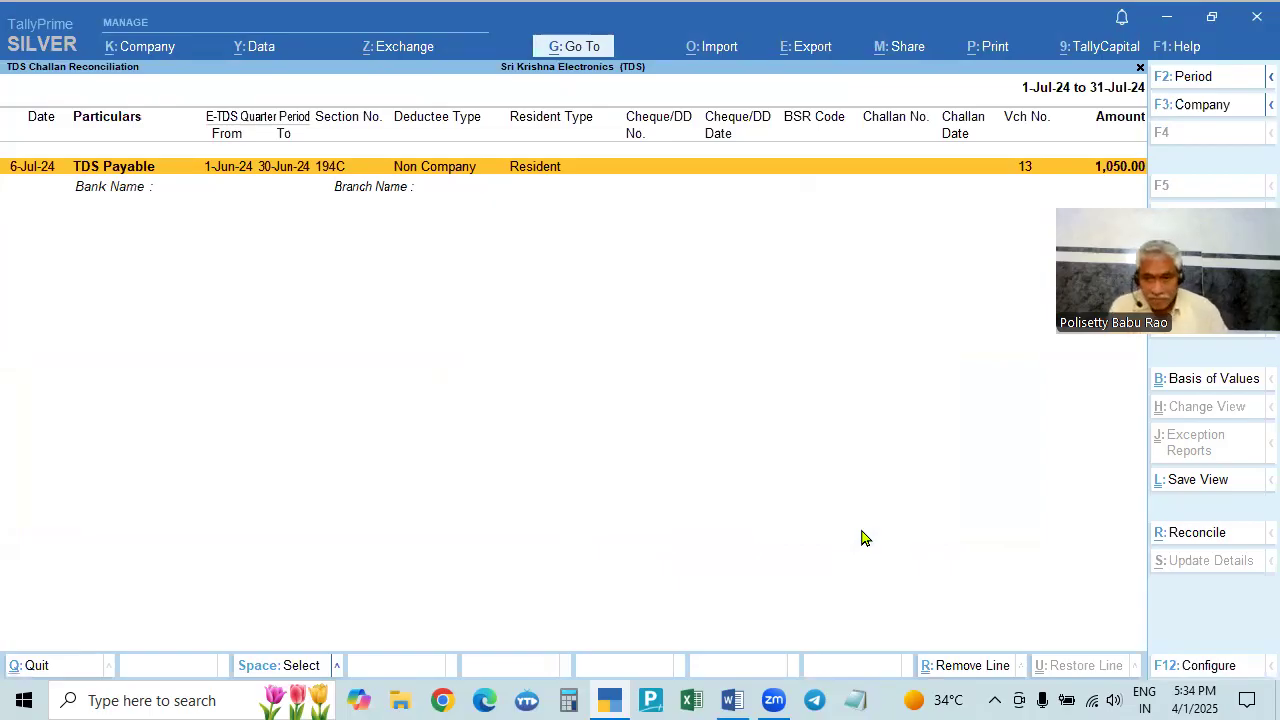
- On the TDS Payable row, enter cheque 123456 dated 6-7-2024 and BSR code 2589631
{"action": "key", "text": "ctrl"}
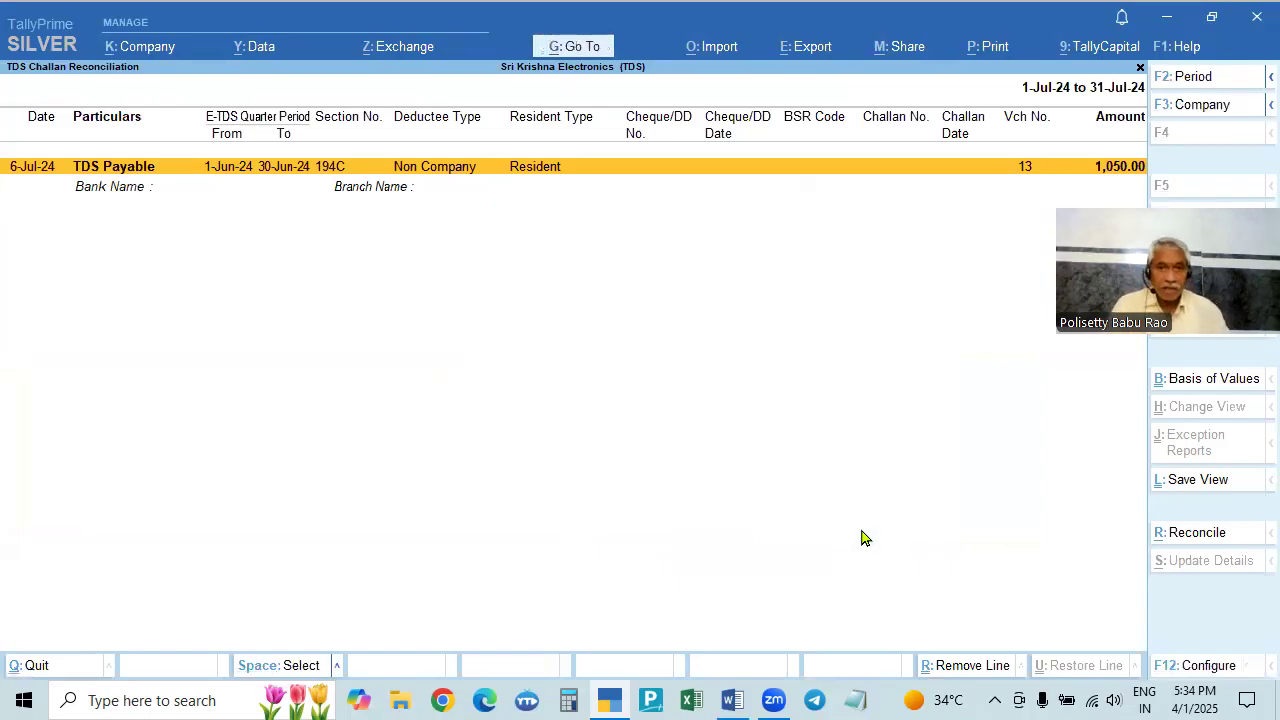
{"action": "key", "text": "alt"}
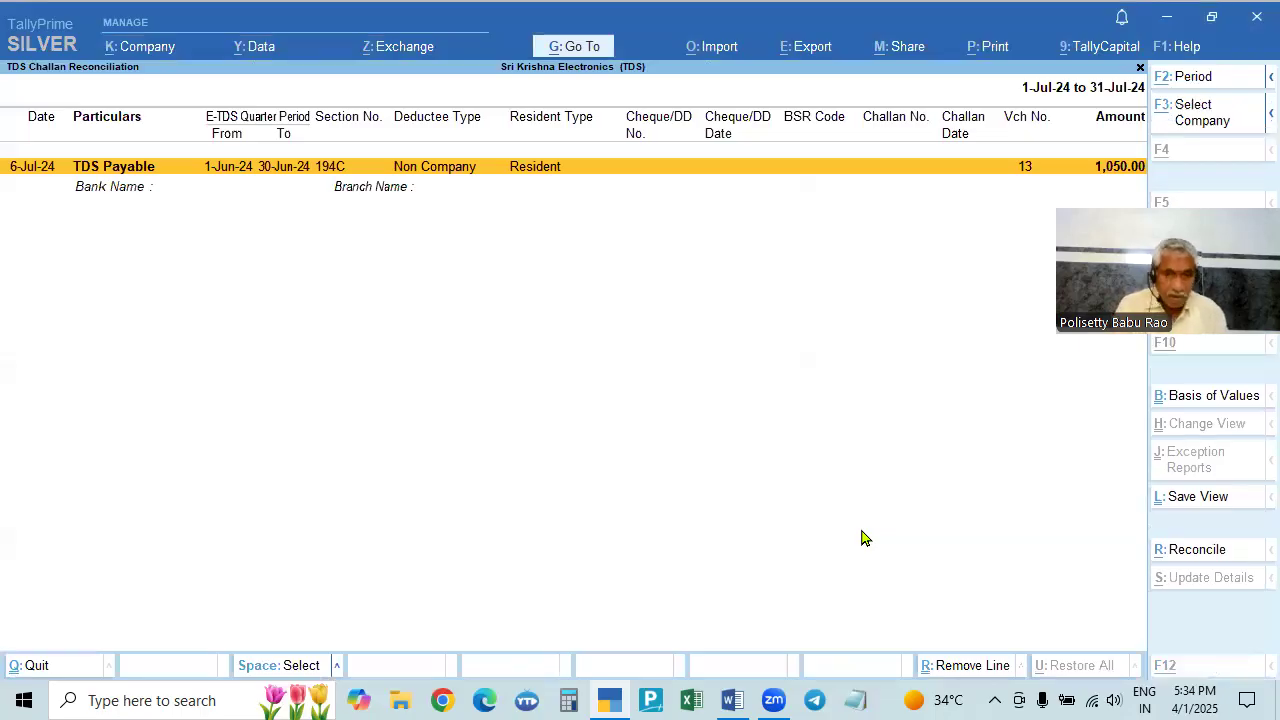
{"action": "key", "text": "alt+r"}
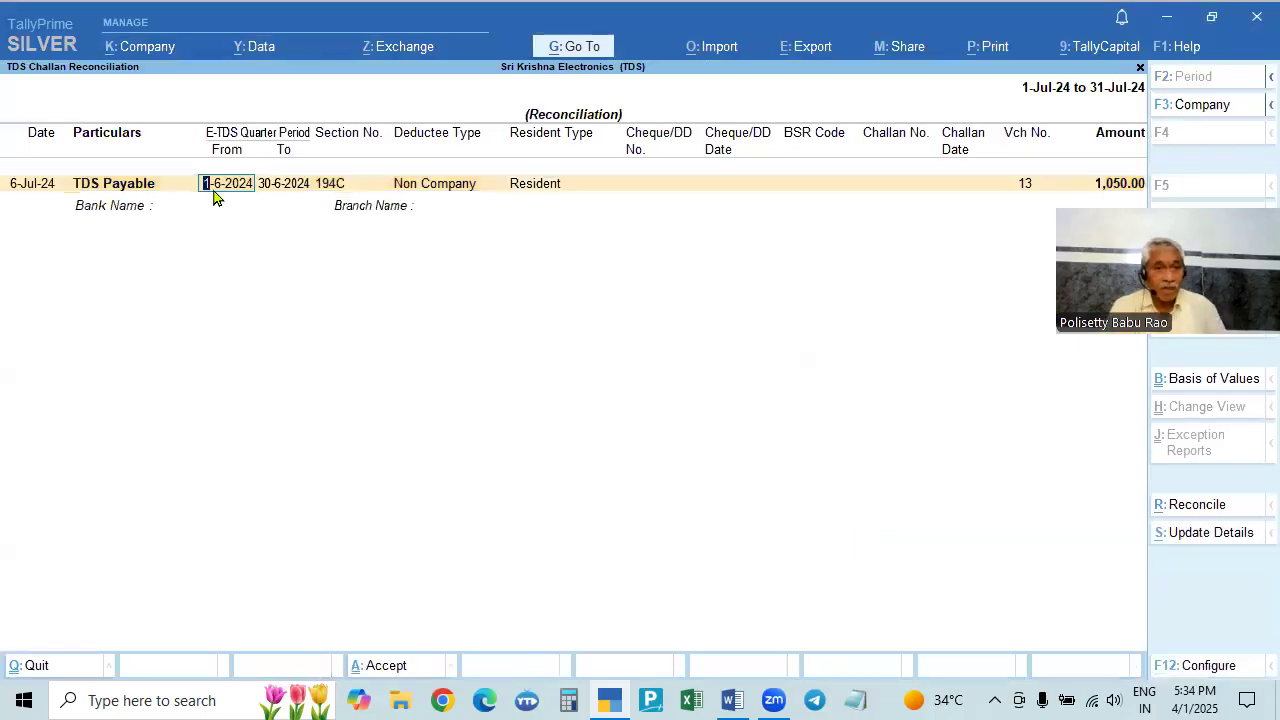
{"action": "key", "text": "Return"}
{"action": "key", "text": "Return"}
{"action": "key", "text": "Return"}
{"action": "key", "text": "Return"}
{"action": "key", "text": "Return"}
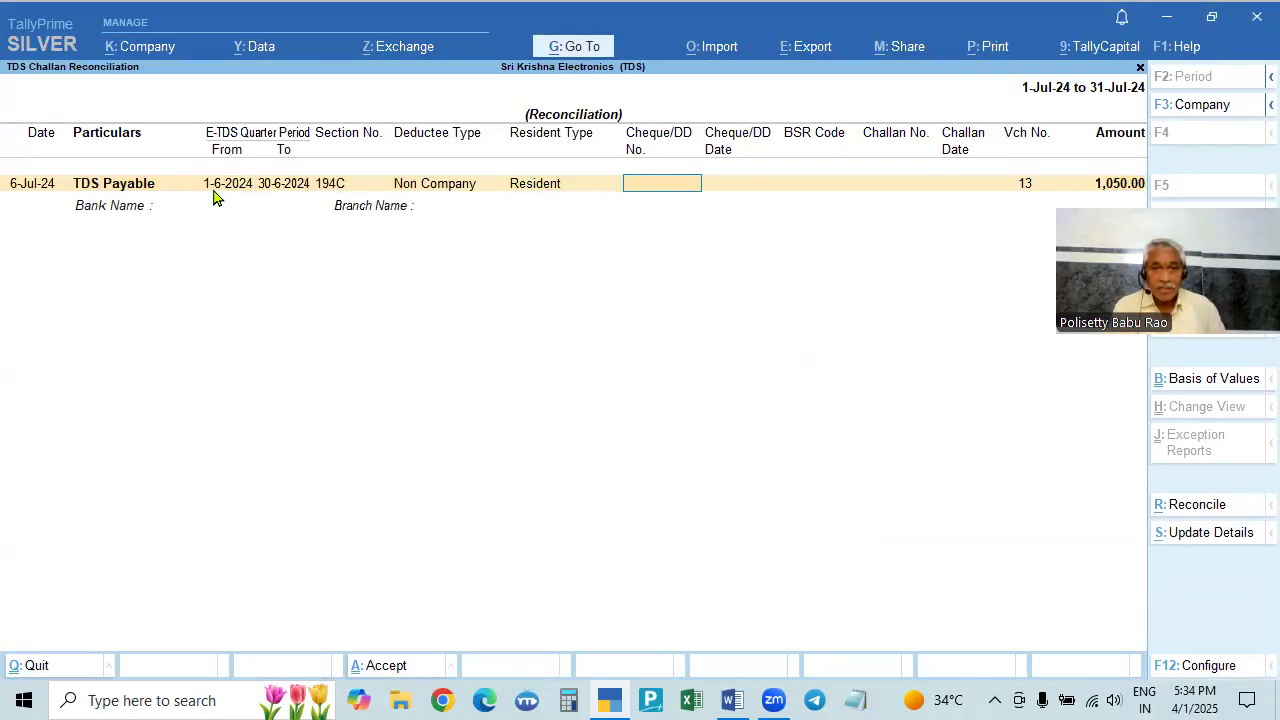
{"action": "type", "text": "123456"}
{"action": "key", "text": "Return"}
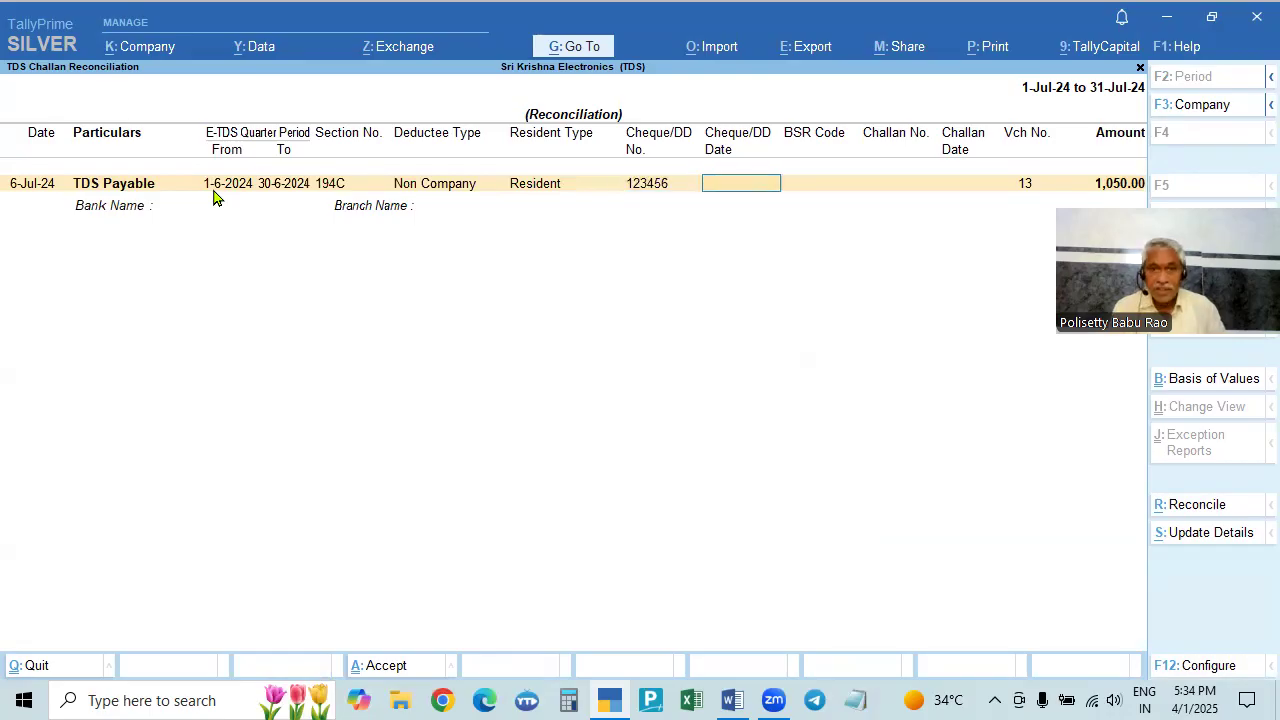
{"action": "type", "text": "6."}
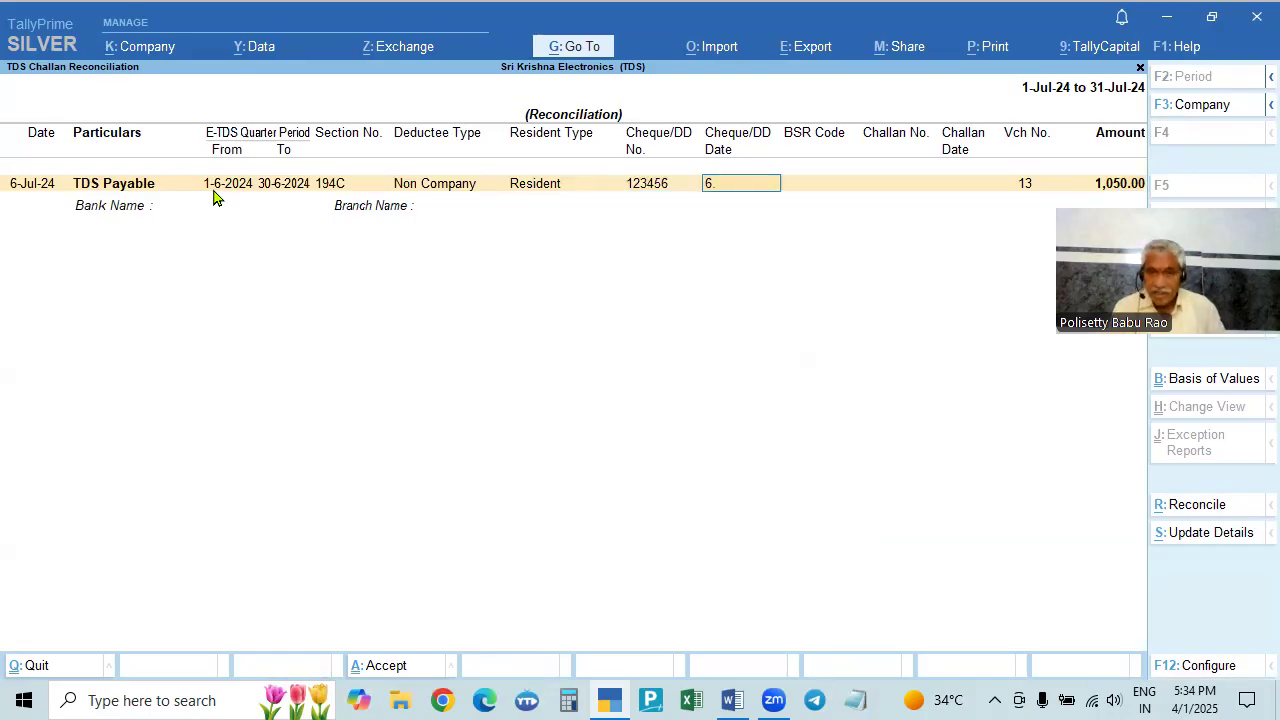
{"action": "type", "text": "7"}
{"action": "key", "text": "Return"}
{"action": "type", "text": "2589631"}
{"action": "key", "text": "Return"}
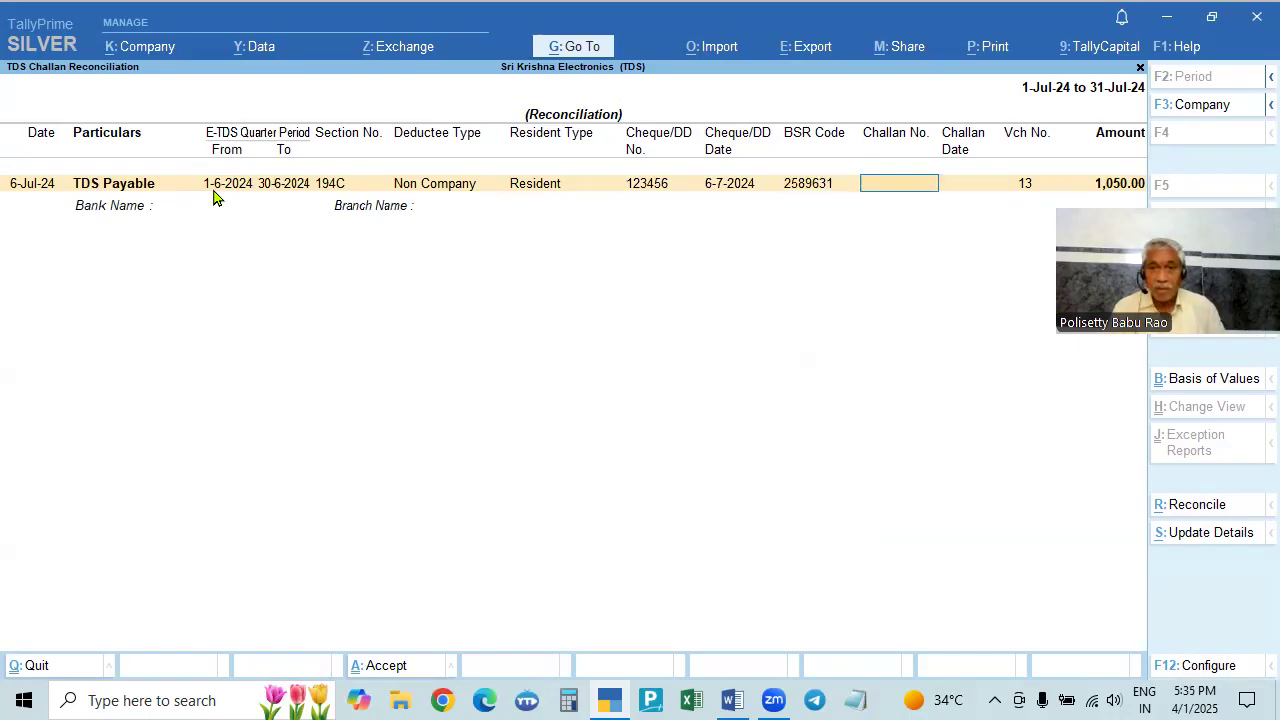
- Add challan 23658 dated 6-7-2024, bank HDFC Bank, branch Ameerpet, and save the reconciliation
{"action": "type", "text": "23658"}
{"action": "key", "text": "Return"}
{"action": "type", "text": "6.7"}
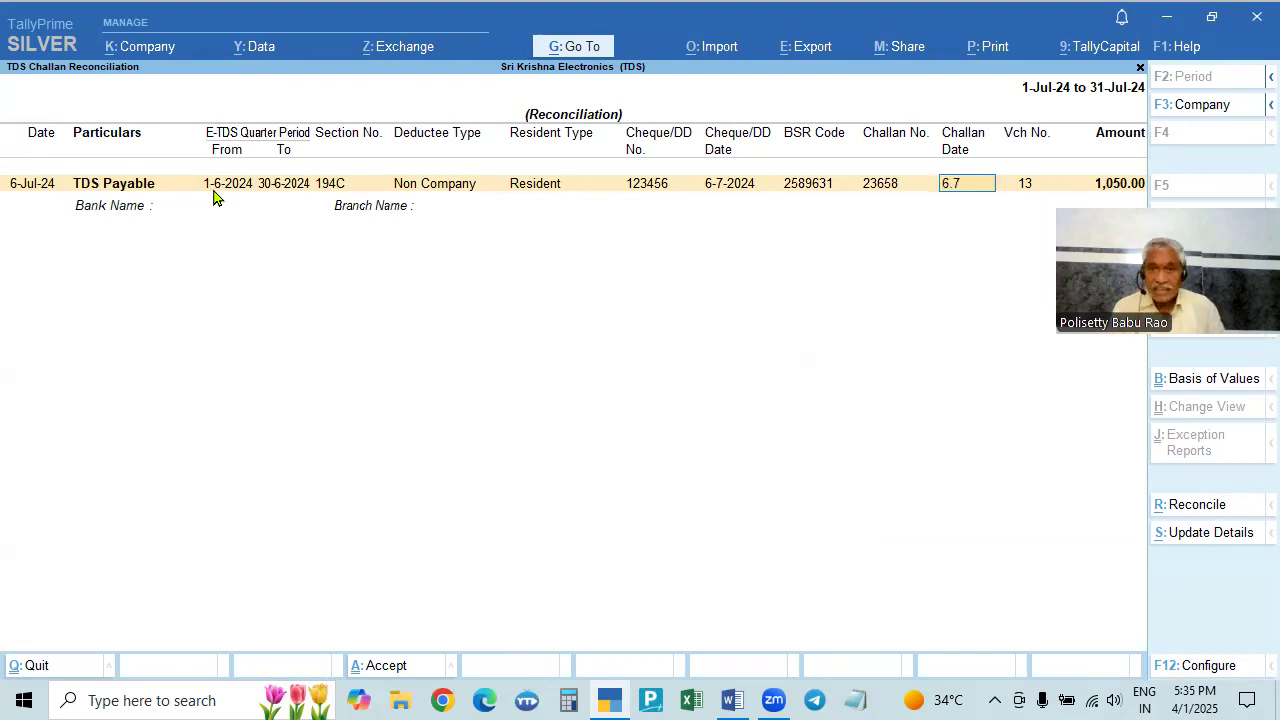
{"action": "key", "text": "Return"}
{"action": "key", "text": "Return"}
{"action": "key", "text": "BackSpace"}
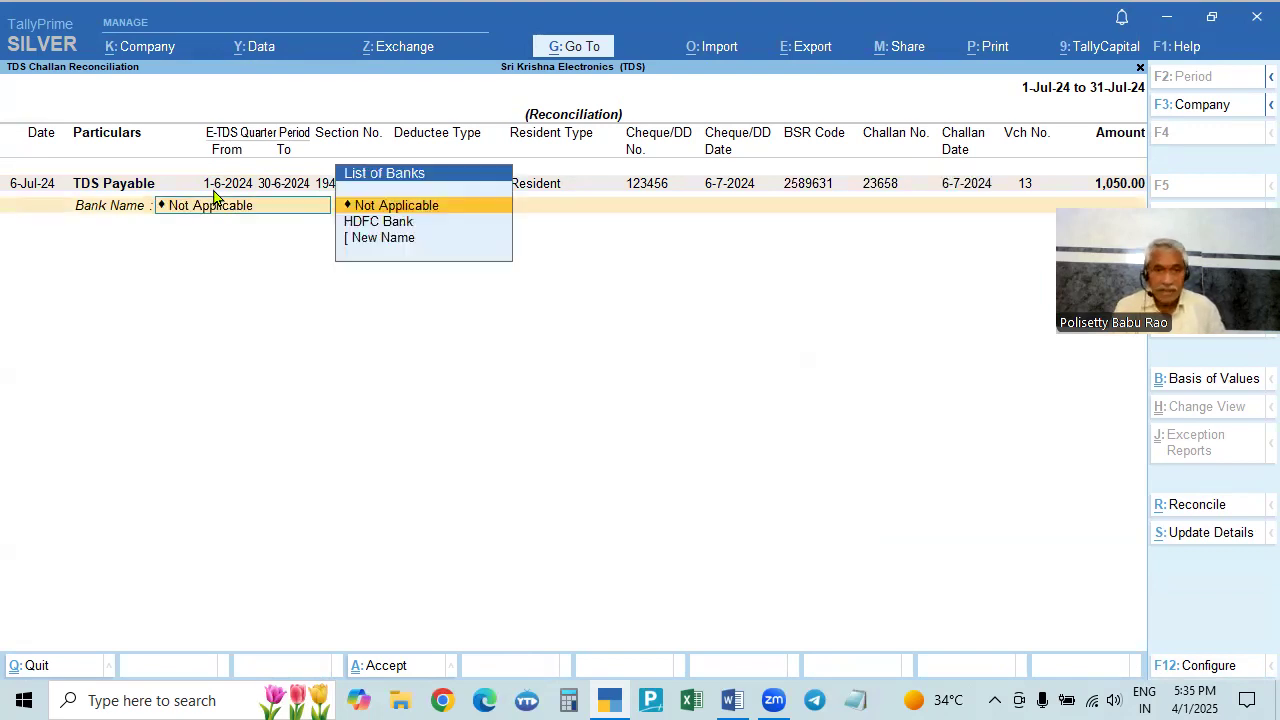
{"action": "key", "text": "Down"}
{"action": "key", "text": "Return"}
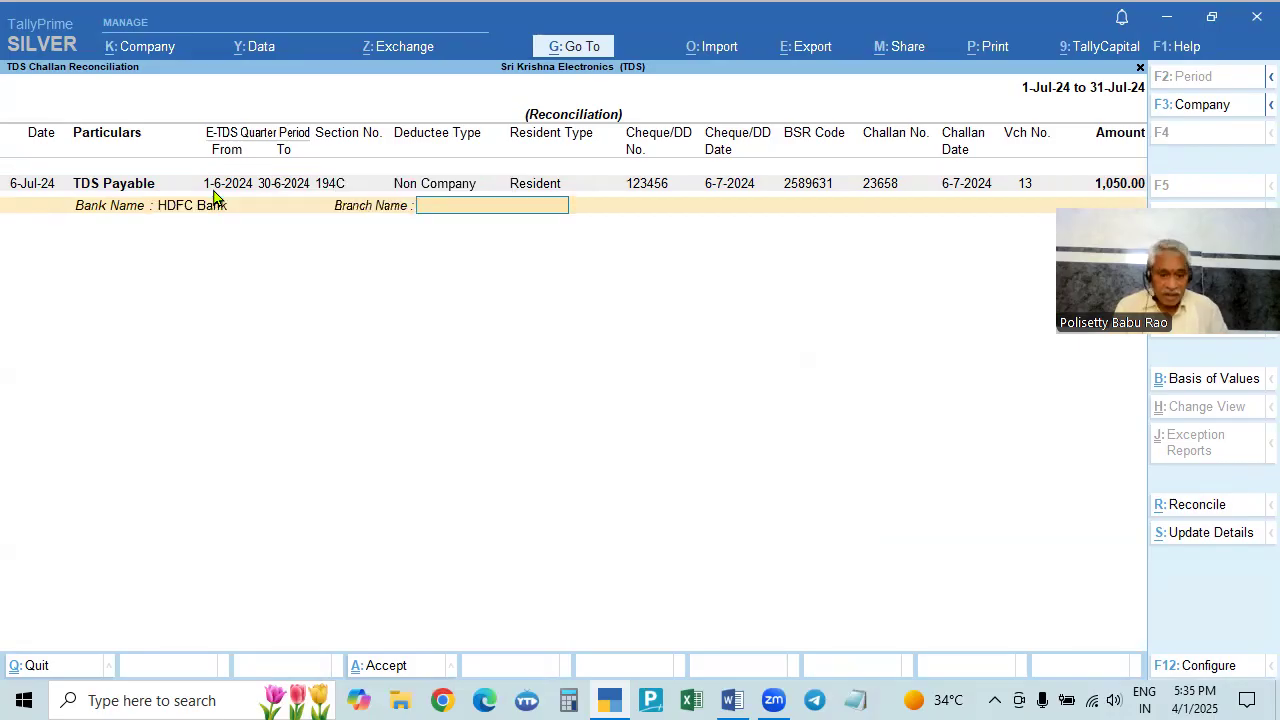
{"action": "type", "text": "Ameerpt"}
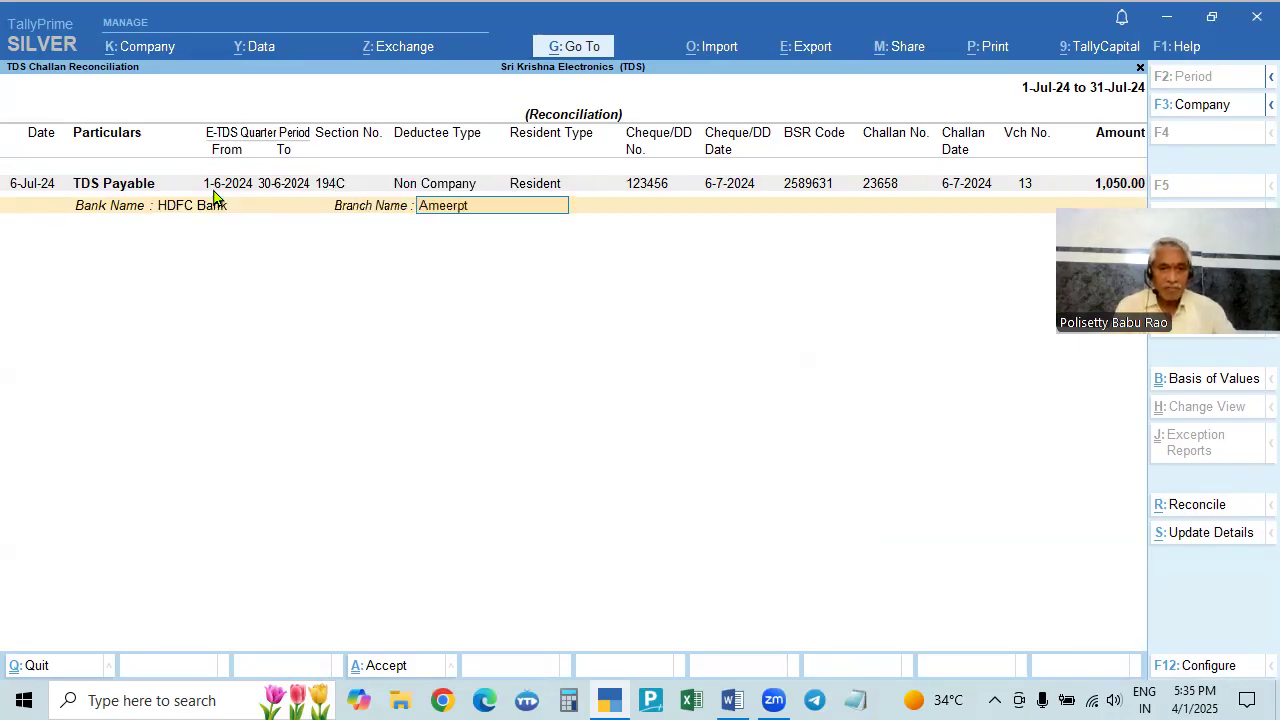
{"action": "key", "text": "BackSpace"}
{"action": "type", "text": "rt"}
{"action": "key", "text": "BackSpace"}
{"action": "key", "text": "BackSpace"}
{"action": "type", "text": "et"}
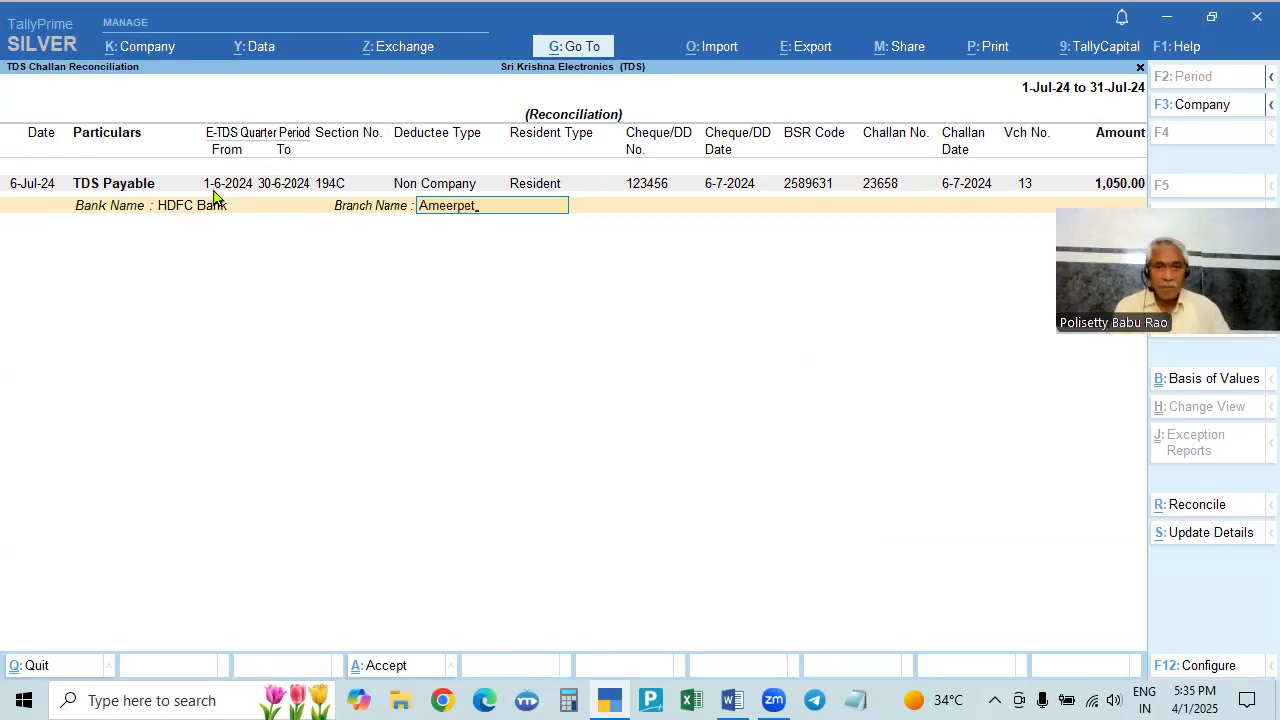
{"action": "key", "text": "Return"}
{"action": "key", "text": "Return"}
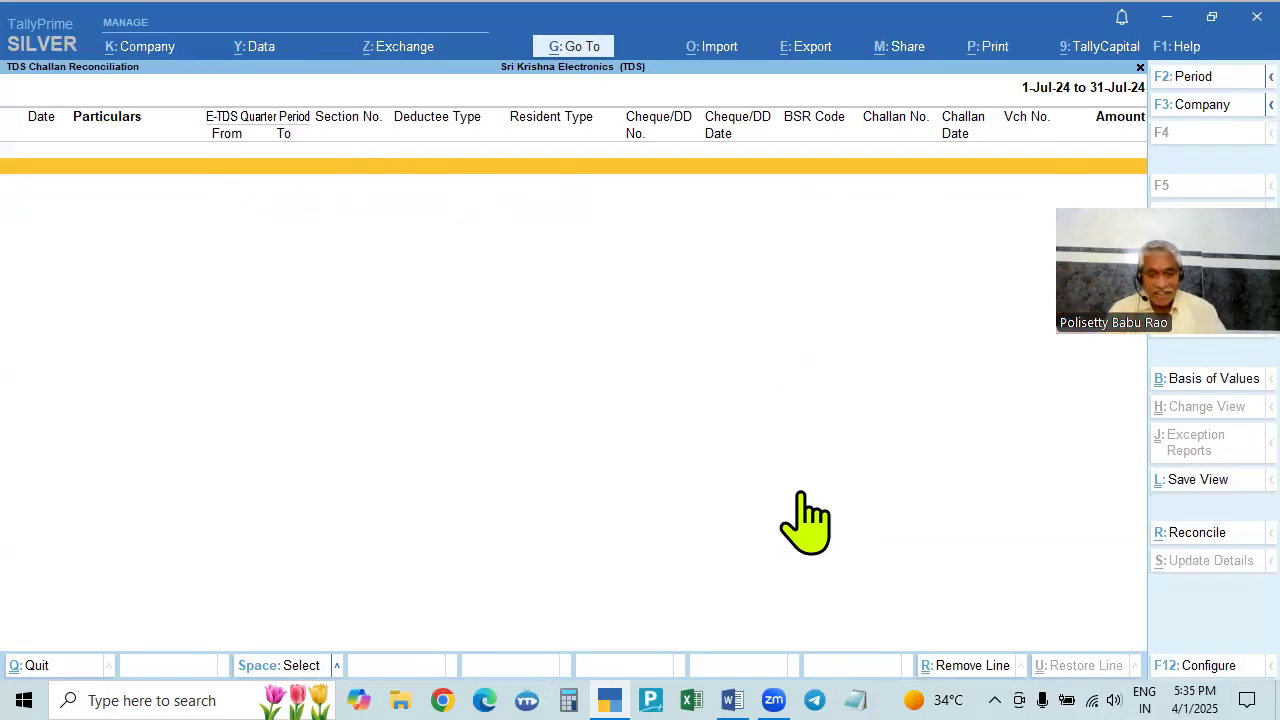
- Close the reconciliation report and reopen Form 26Q from Statutory Reports > TDS Reports
{"action": "key", "text": "Escape"}
{"action": "left_click", "coordinate": [832, 437]}
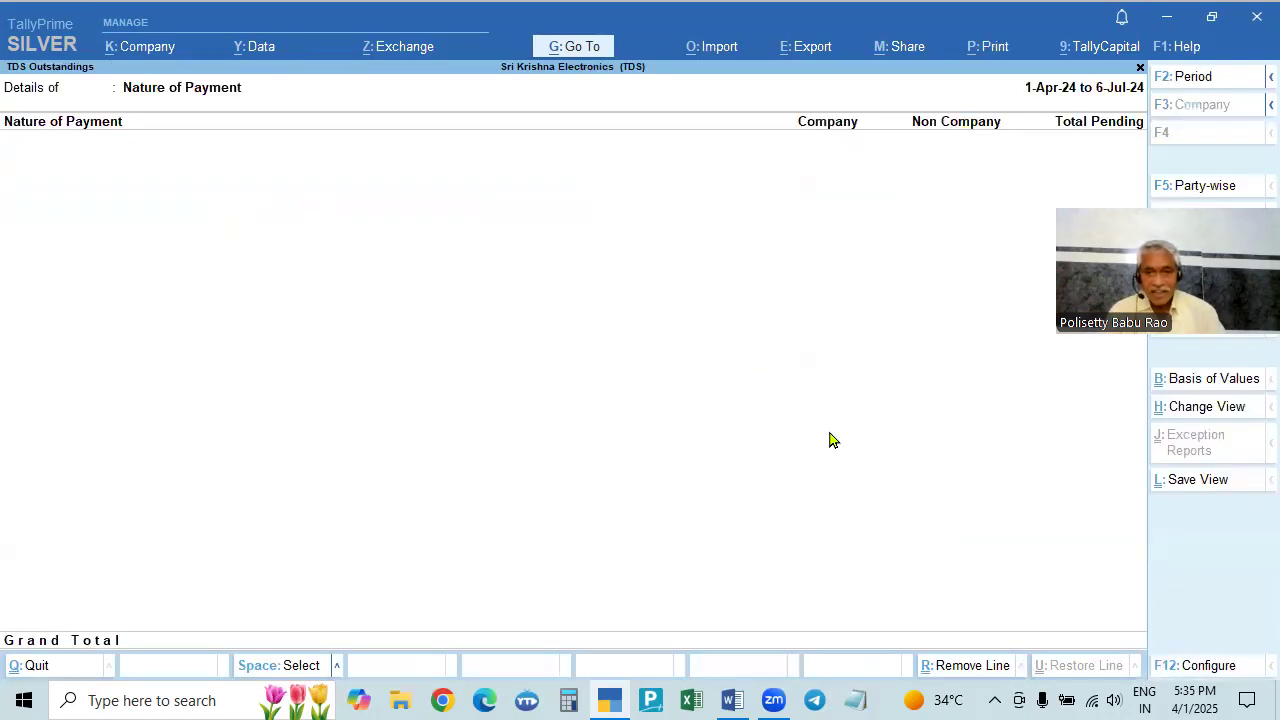
{"action": "key", "text": "Escape"}
{"action": "key", "text": "Escape"}
{"action": "key", "text": "Escape"}
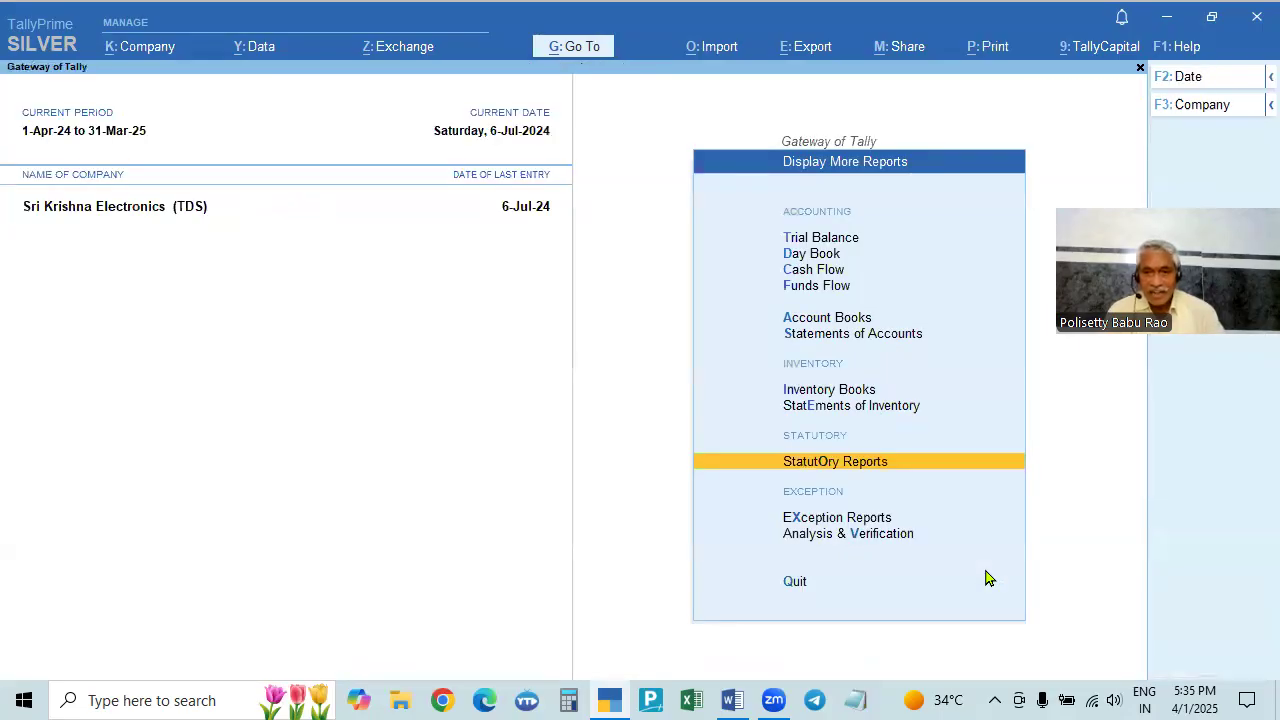
{"action": "key", "text": "Return"}
{"action": "key", "text": "Down"}
{"action": "key", "text": "Down"}
{"action": "key", "text": "Up"}
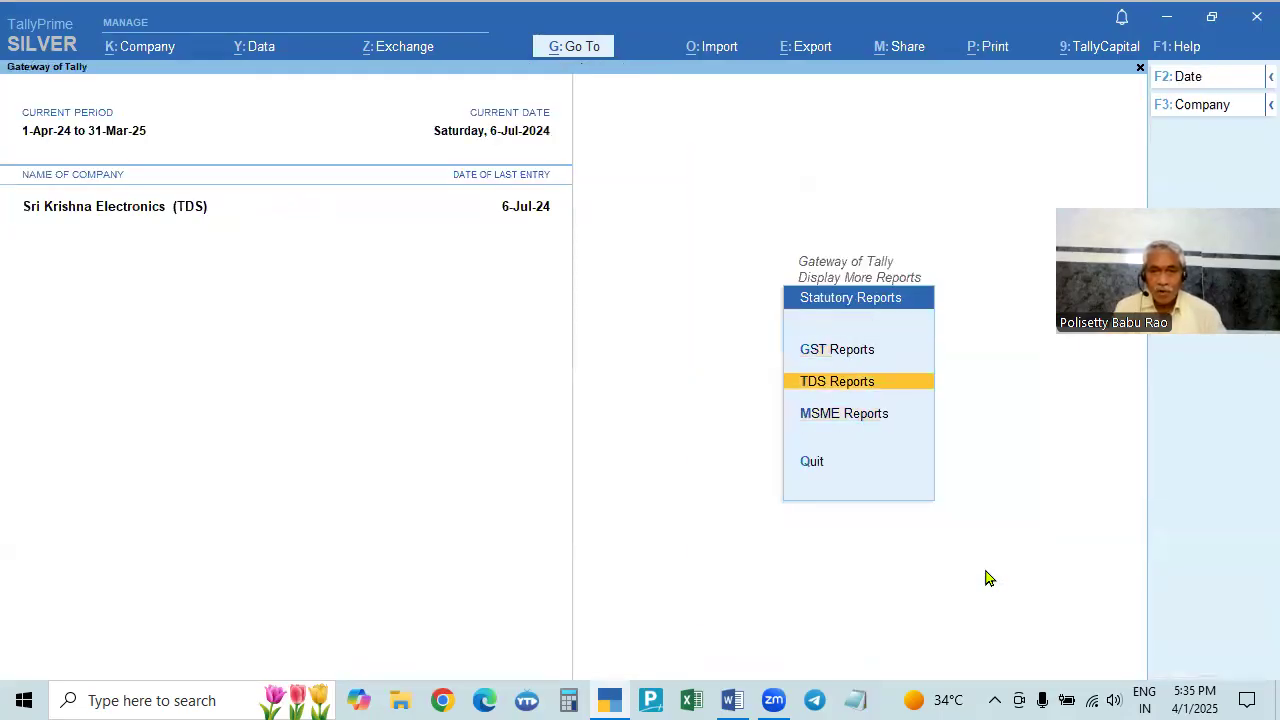
{"action": "key", "text": "Return"}
{"action": "key", "text": "Down"}
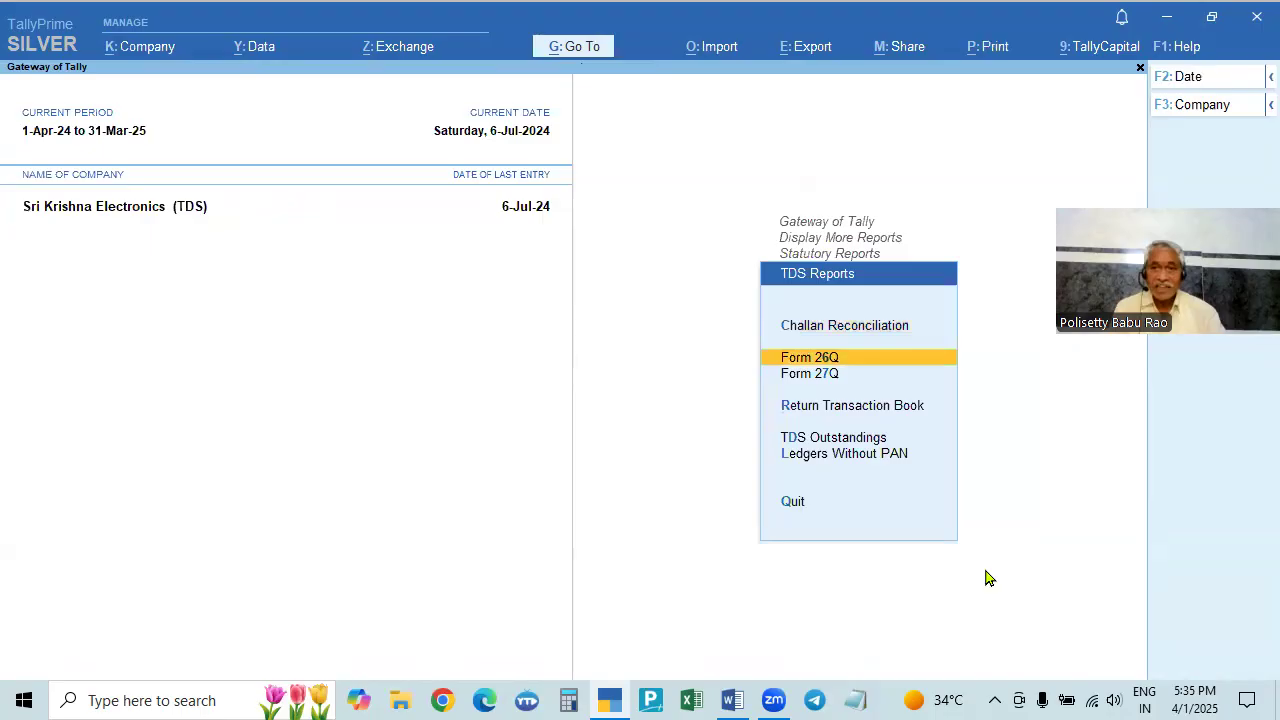
{"action": "key", "text": "Return"}
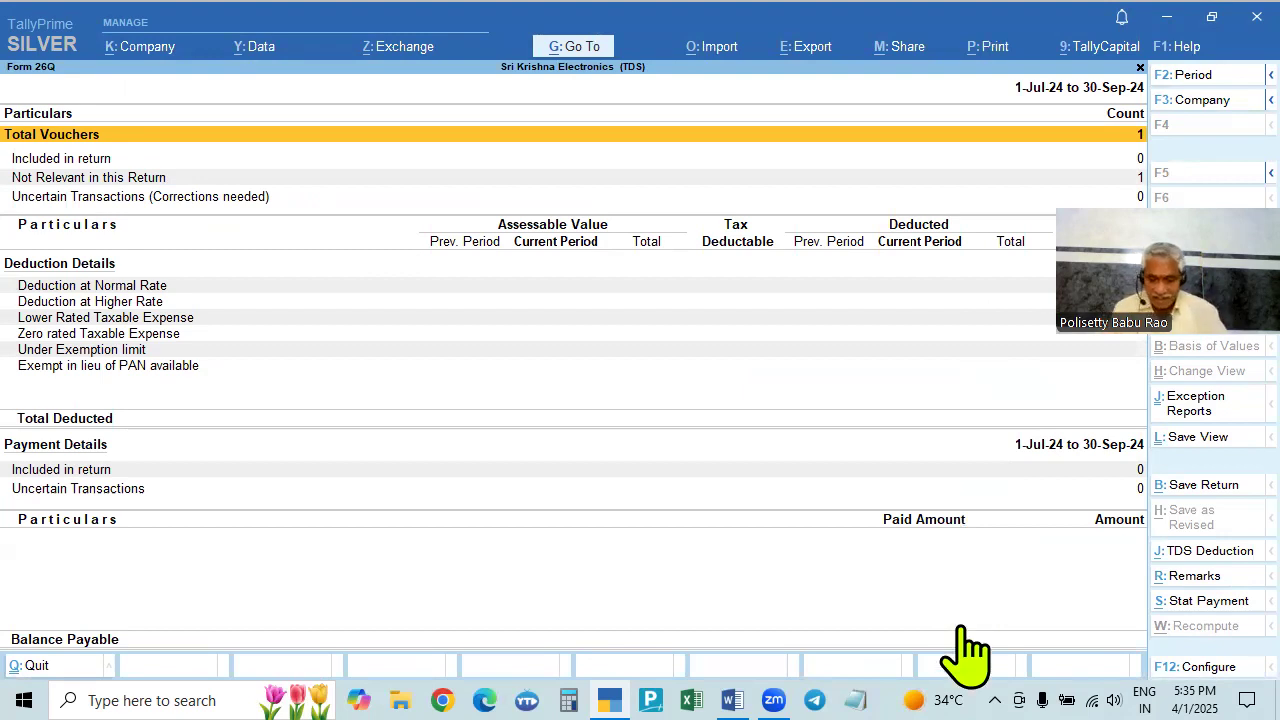
- Set the Form 26Q period to 1-4-2024 through 30-6-2024
{"action": "key", "text": "F2"}
{"action": "type", "text": "1-4"}
{"action": "key", "text": "Return"}
{"action": "type", "text": "30-6"}
{"action": "key", "text": "Return"}
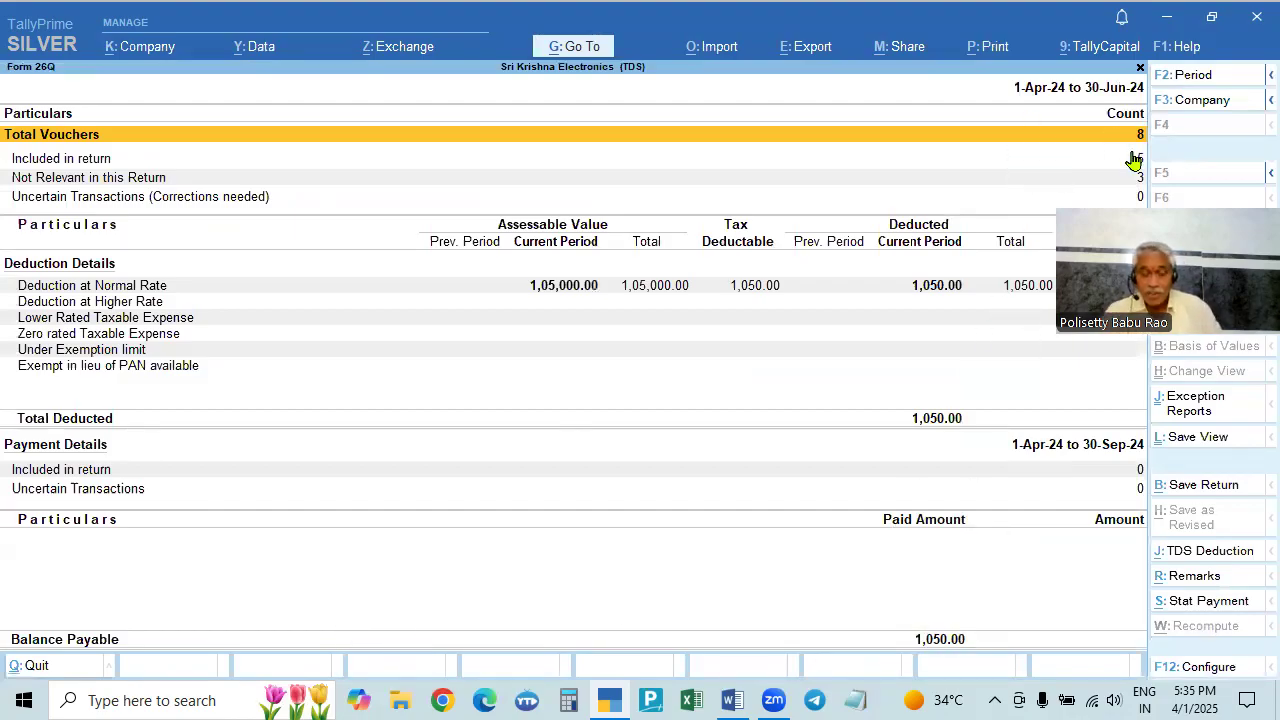
- View Form 26Q for 1-6-2024 to 6-7-2024 showing the 1,050.00 paid, then close it
{"action": "key", "text": "F2"}
{"action": "type", "text": "1.4"}
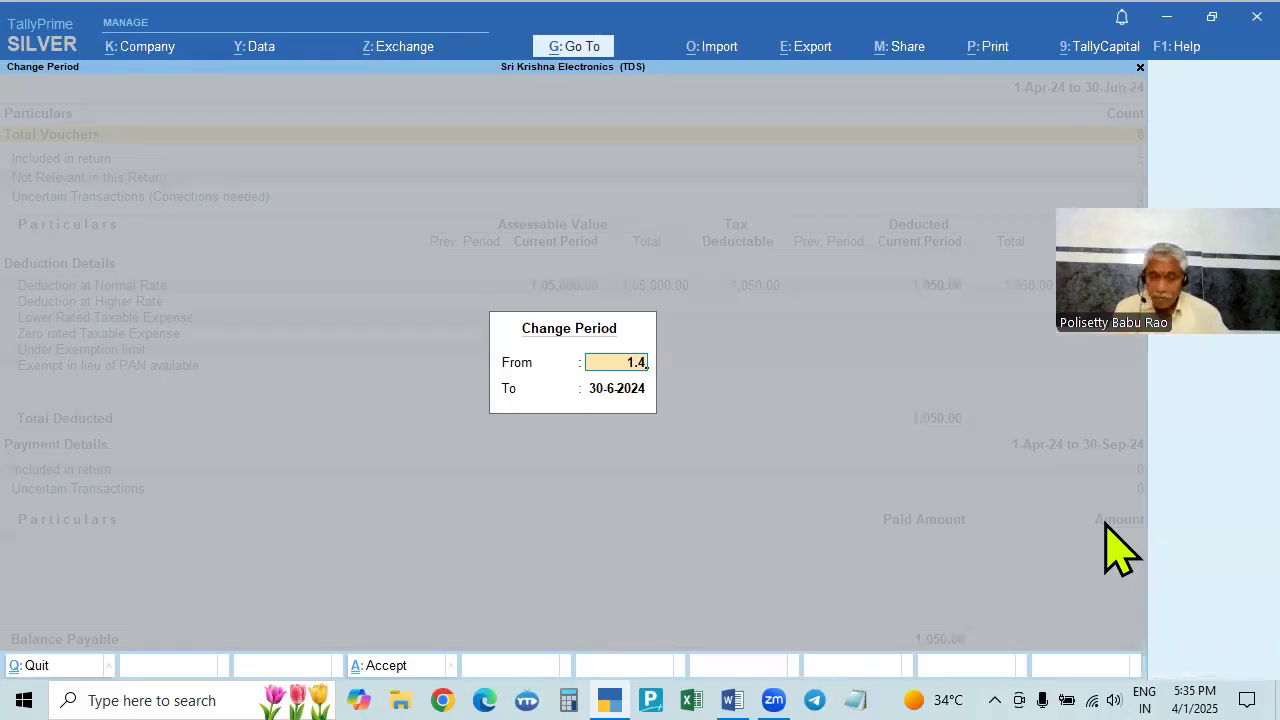
{"action": "key", "text": "BackSpace"}
{"action": "type", "text": "6"}
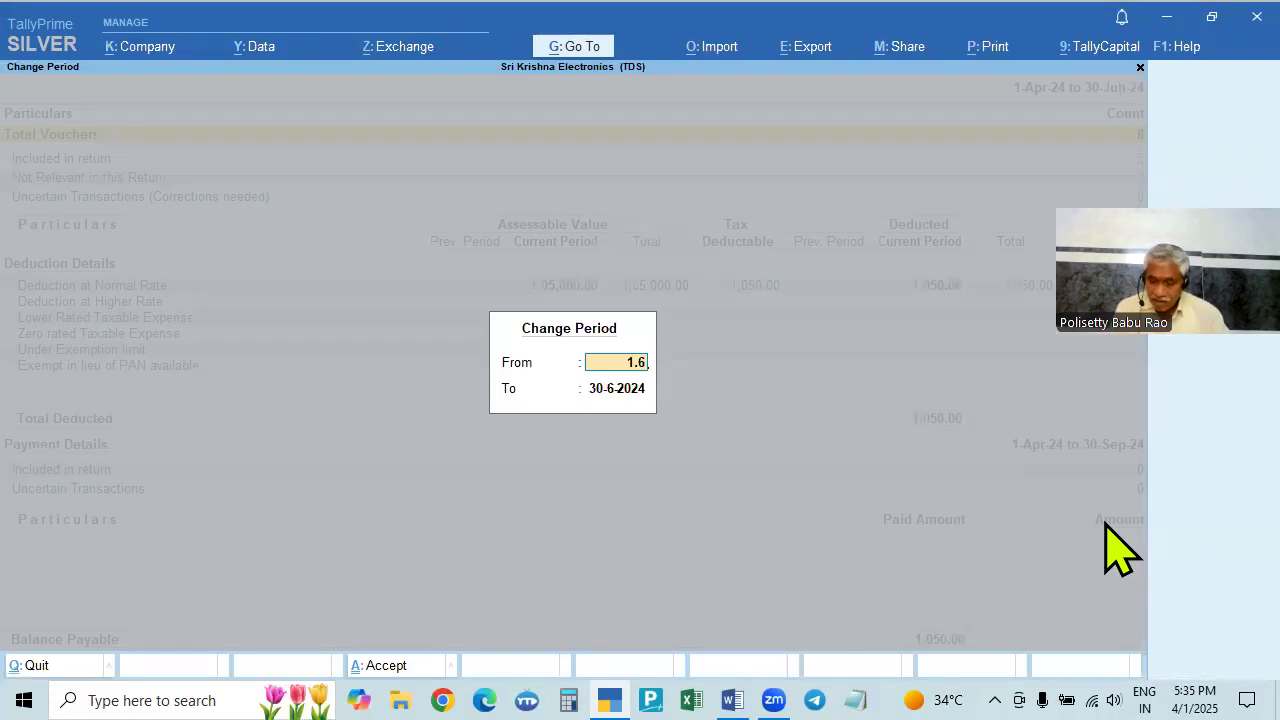
{"action": "key", "text": "Return"}
{"action": "type", "text": "6.7"}
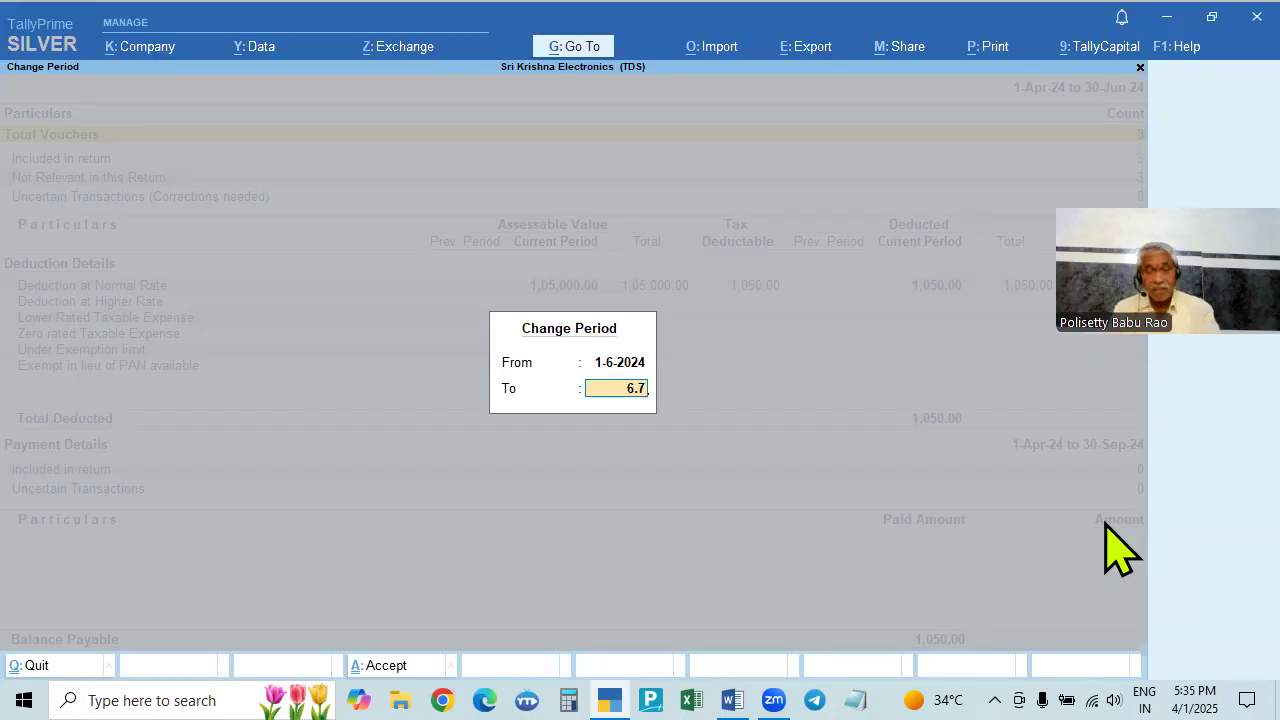
{"action": "key", "text": "Return"}
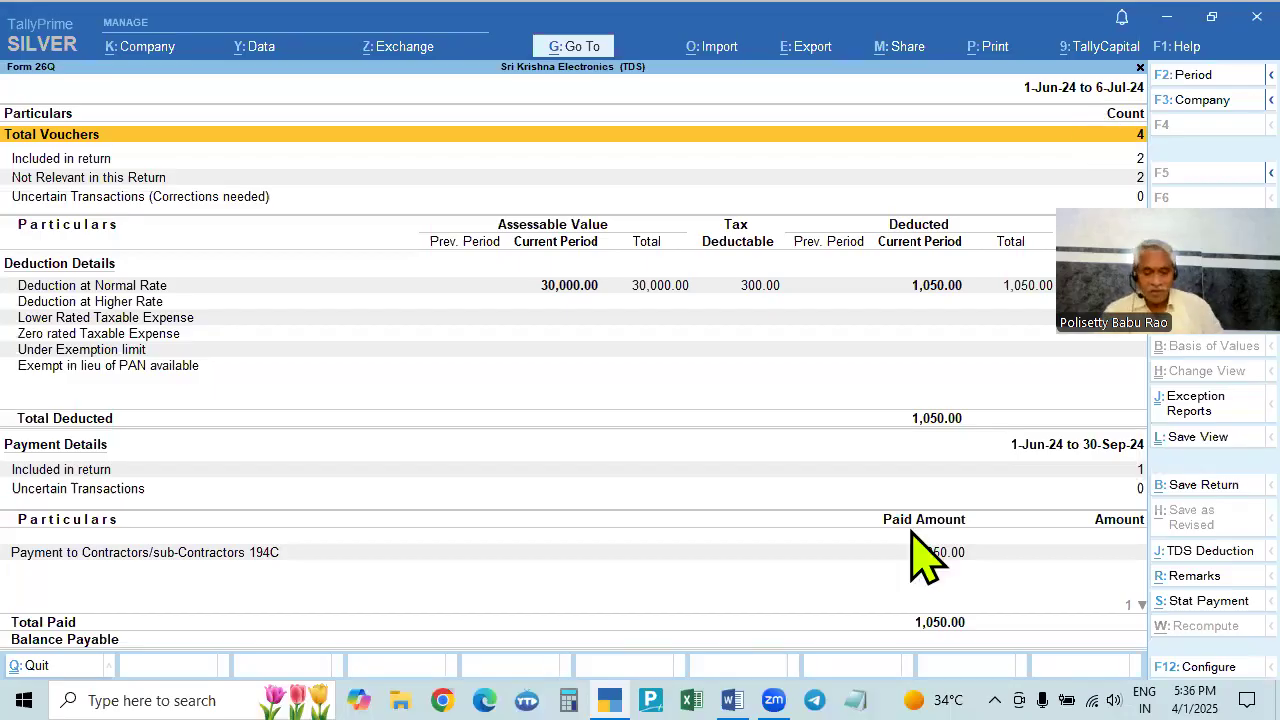
{"action": "key", "text": "Escape"}
{"action": "key", "text": "Escape"}
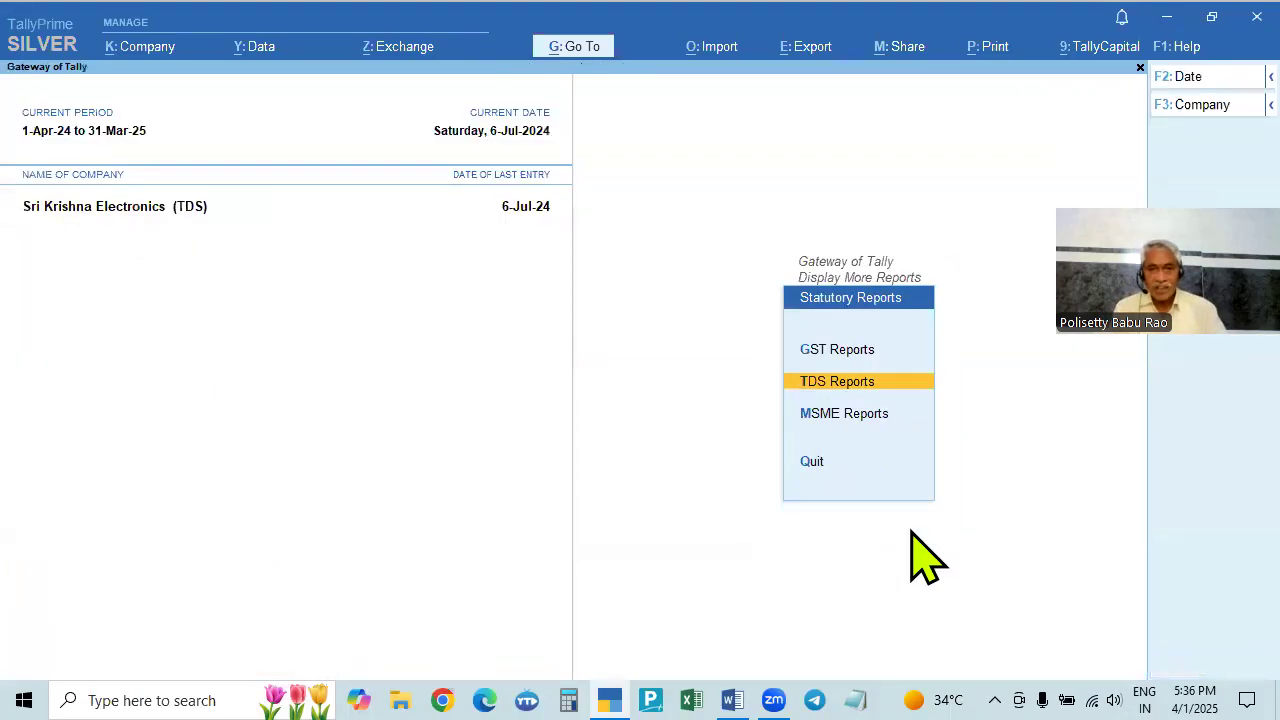
{"action": "key", "text": "Escape"}
{"action": "key", "text": "Escape"}
{"action": "key", "text": "Escape"}
{"action": "key", "text": "Escape"}
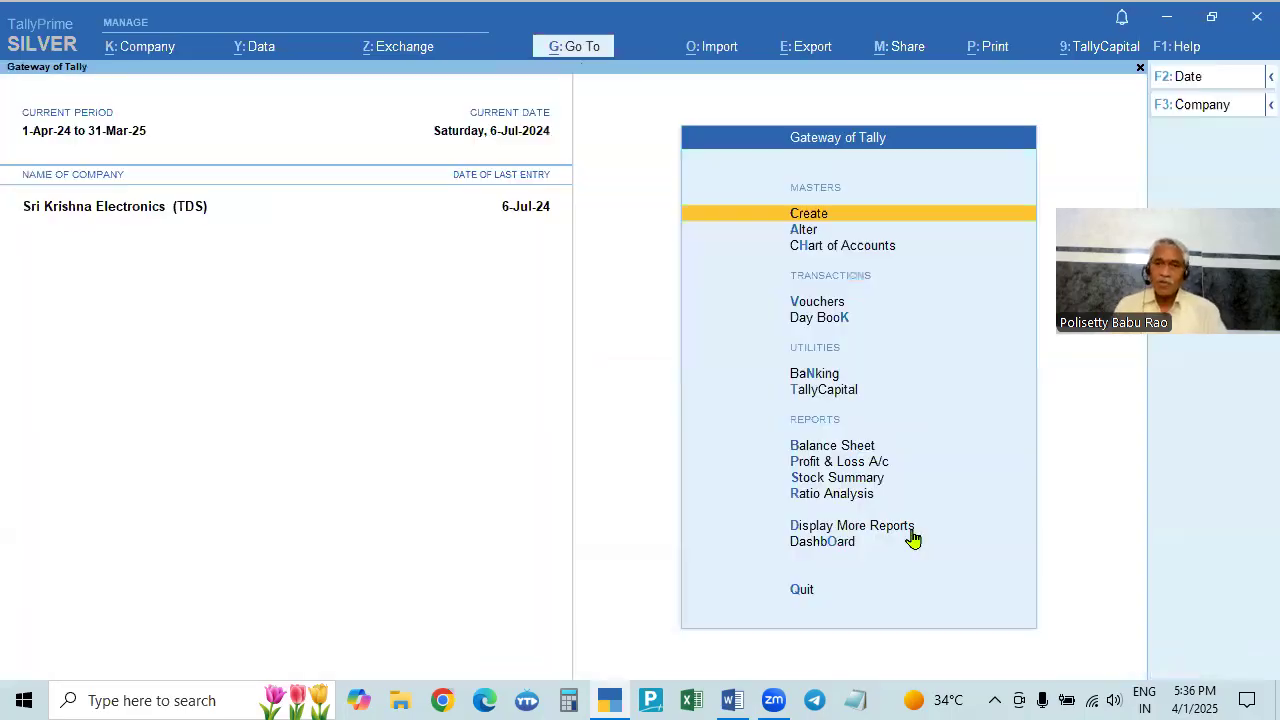